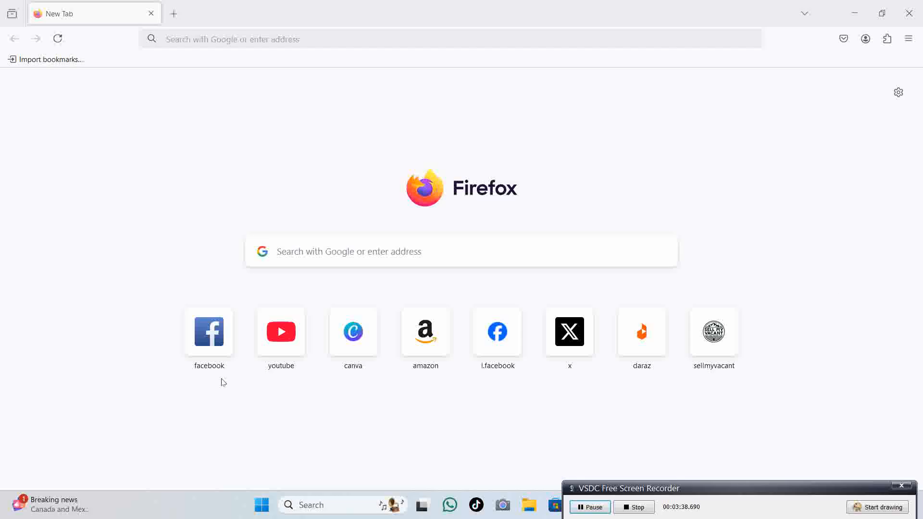
Open Facebook's home feed and launch Ads Manager from the See more list in a second tab.
click(215, 350)
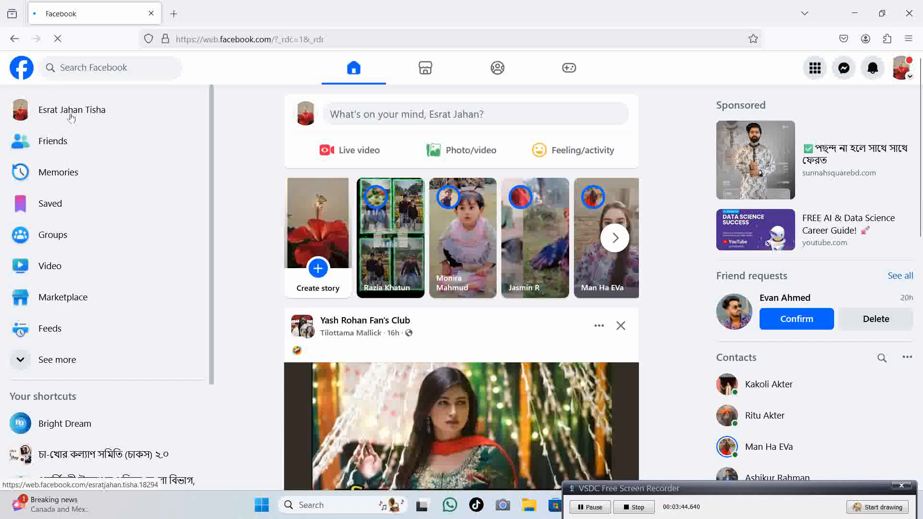
click(103, 359)
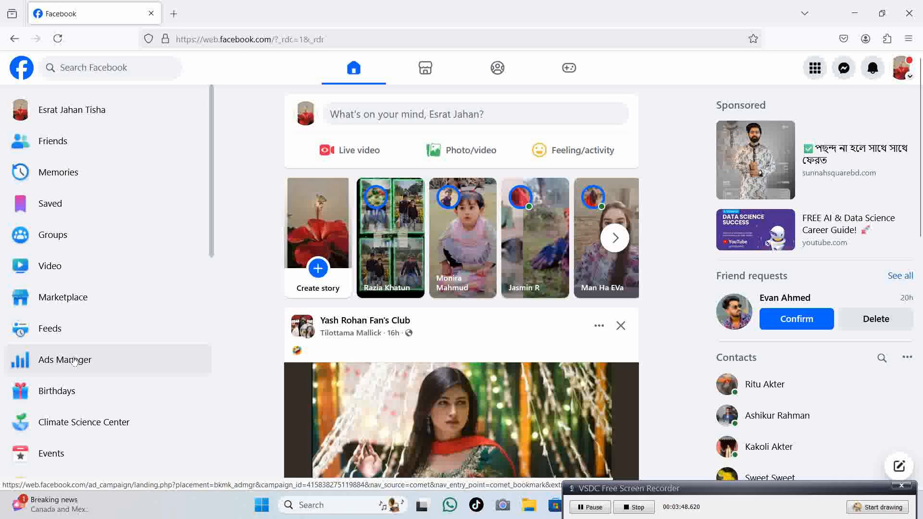
right_click(74, 361)
click(144, 149)
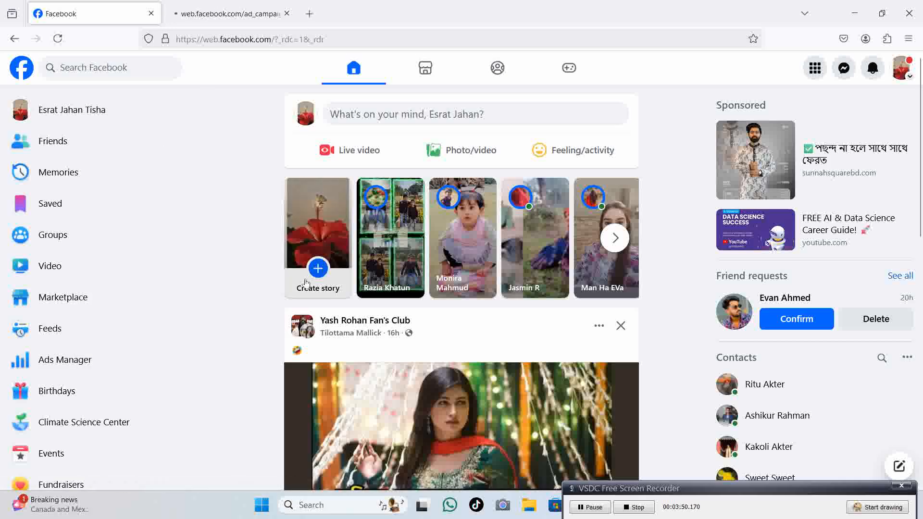
click(255, 2)
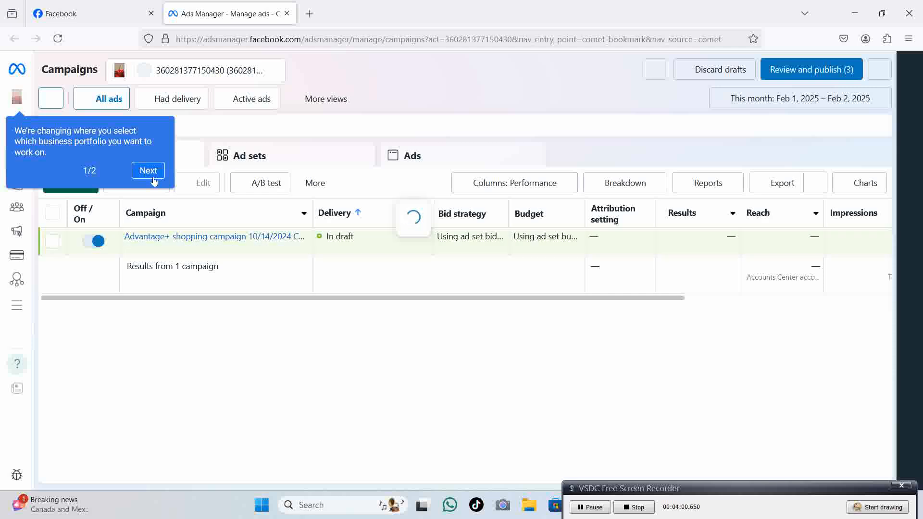
Dismiss Ads Manager's business-portfolio tip and payment notice after checking the ad account list.
click(148, 170)
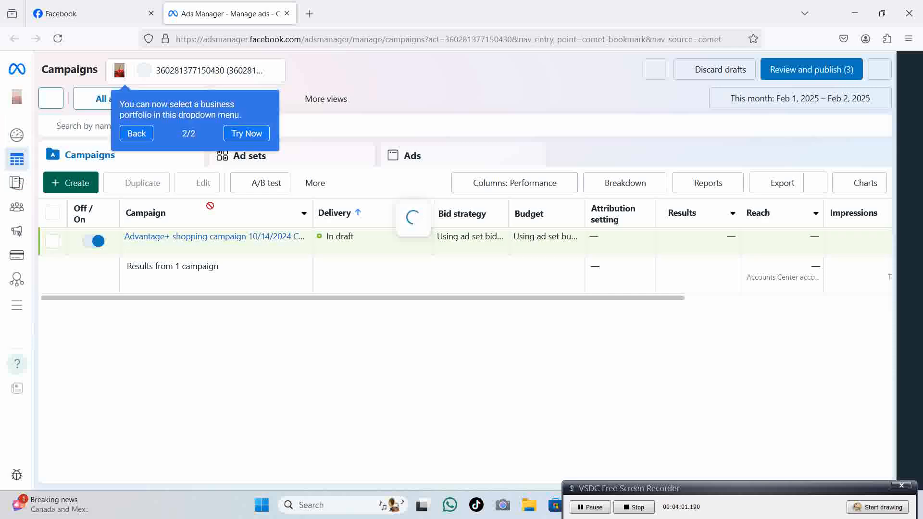
click(136, 133)
click(243, 344)
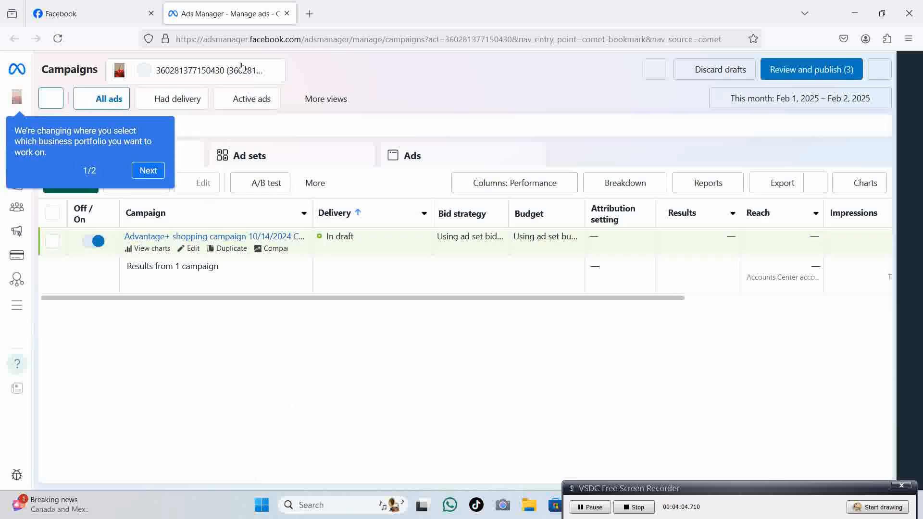
click(253, 72)
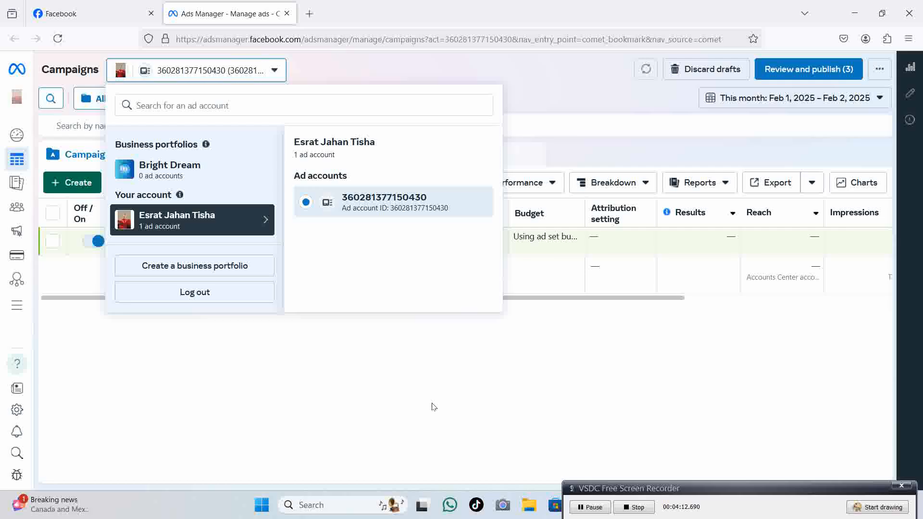
click(377, 398)
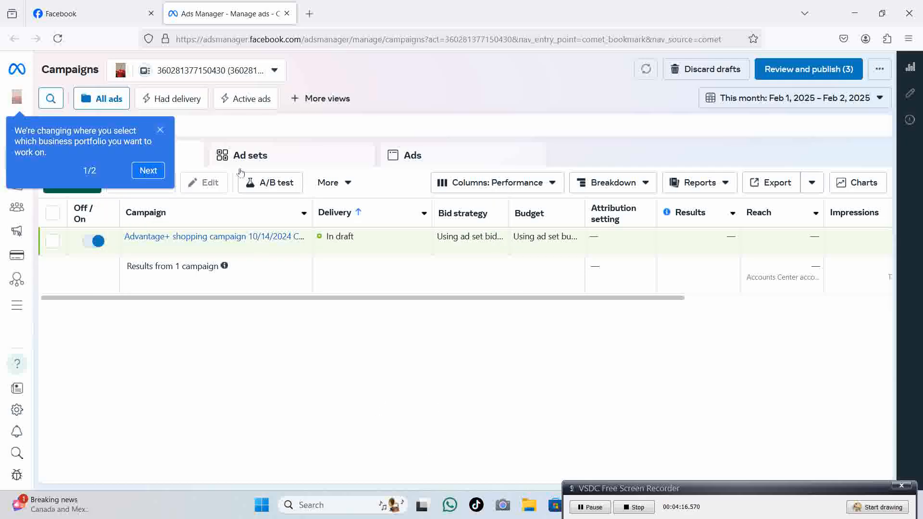
click(160, 174)
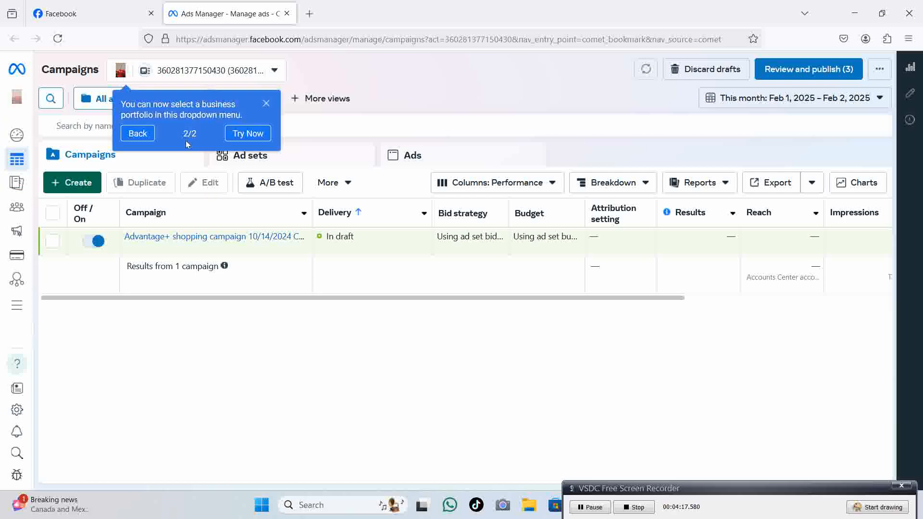
click(267, 104)
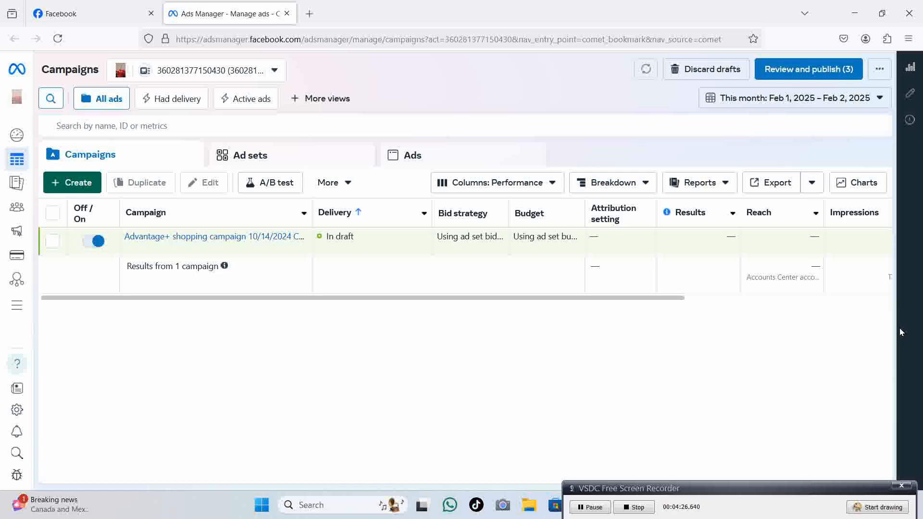
Search Google for 'business manager overview' in a new tab.
click(309, 13)
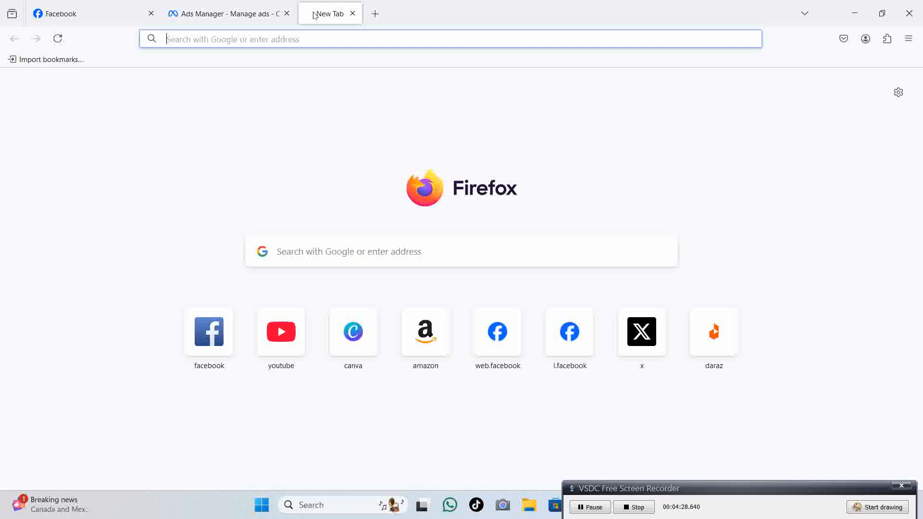
click(352, 258)
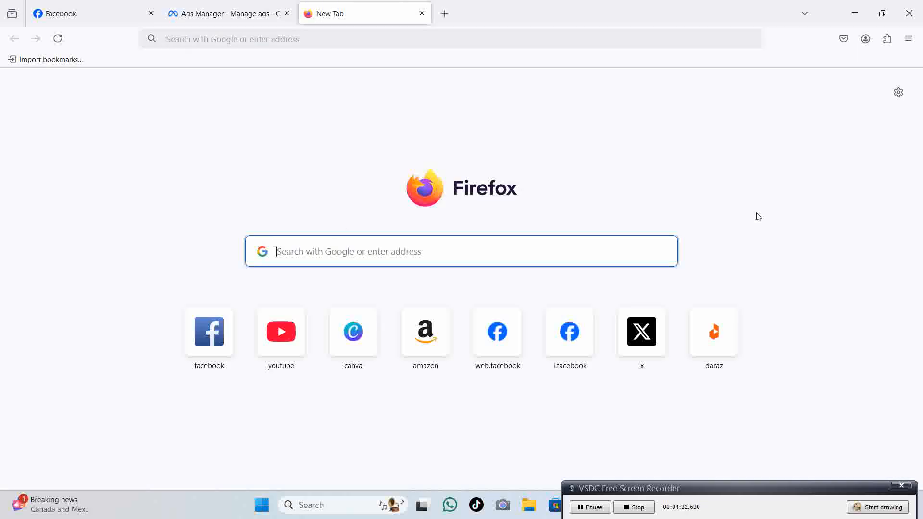
text(busines)
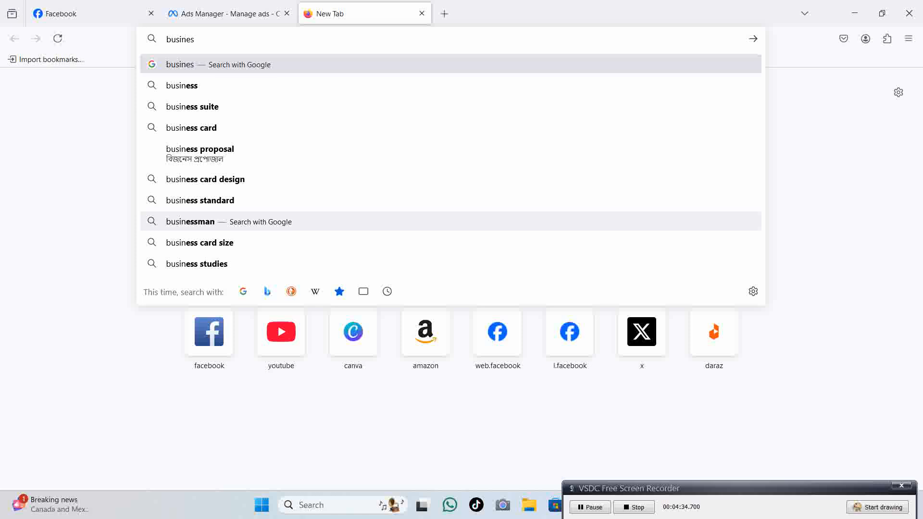
text(s mana)
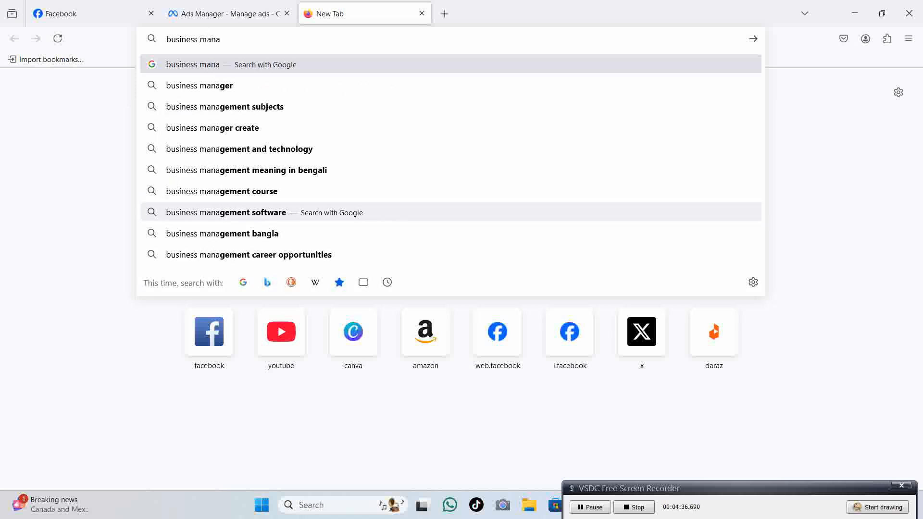
text(ger o)
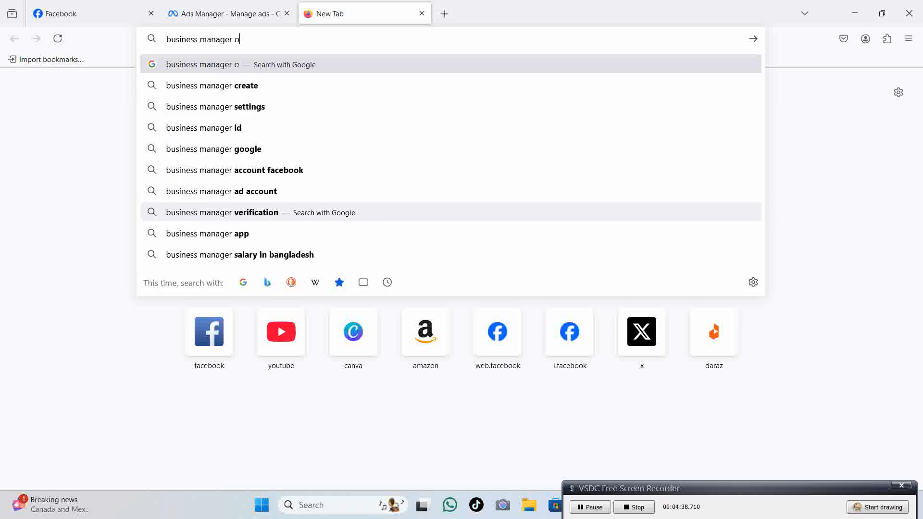
text(vervie)
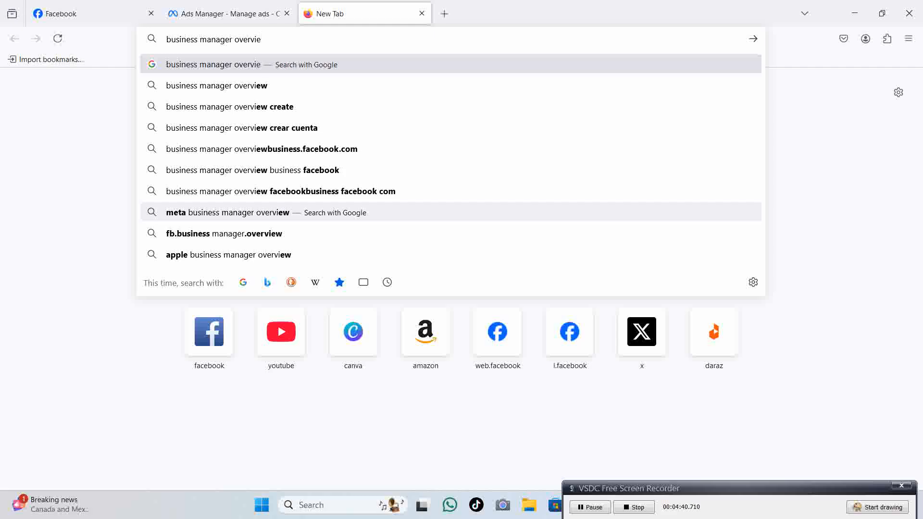
text(w)
key(Return)
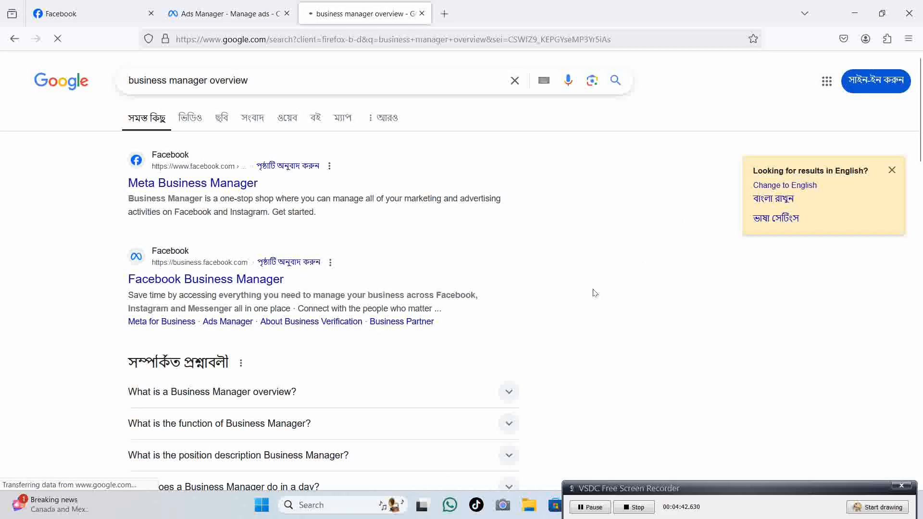
Open the Facebook Business Manager result in a background tab.
scroll(250, 319, down, 2)
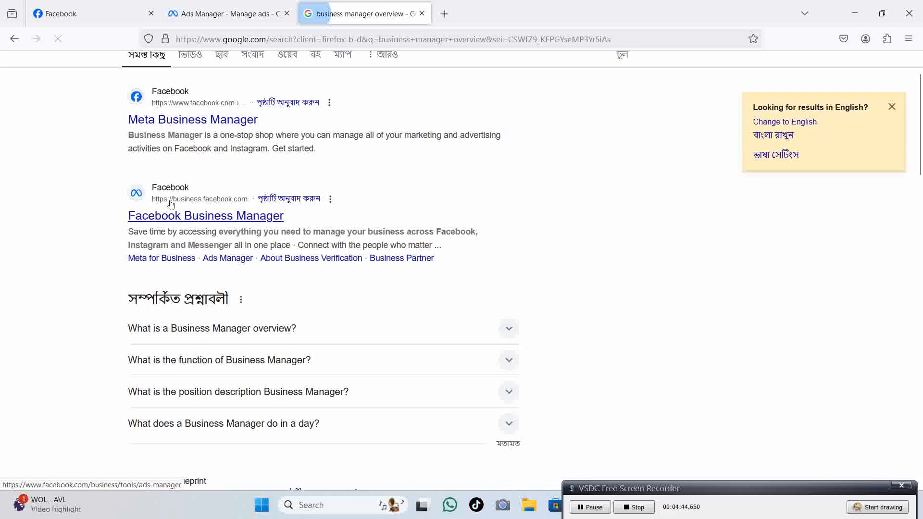
right_click(179, 281)
click(248, 230)
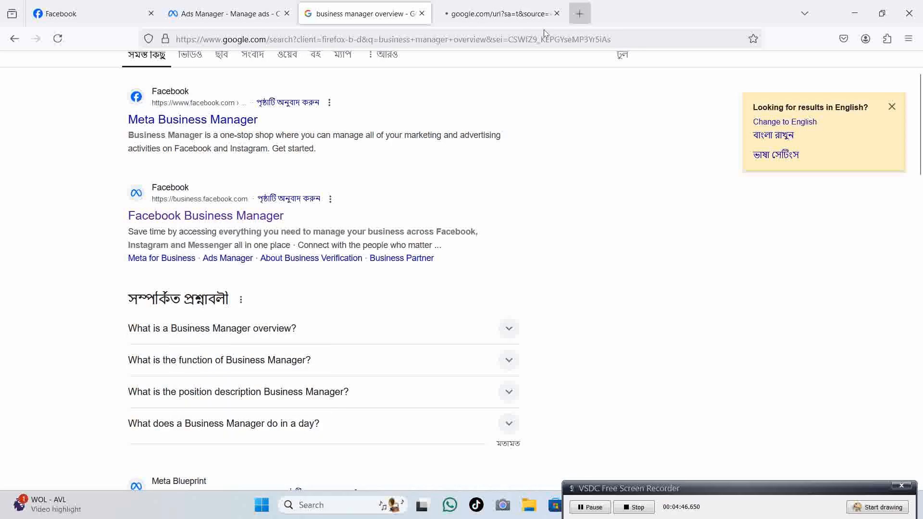
scroll(101, 171, up, 2)
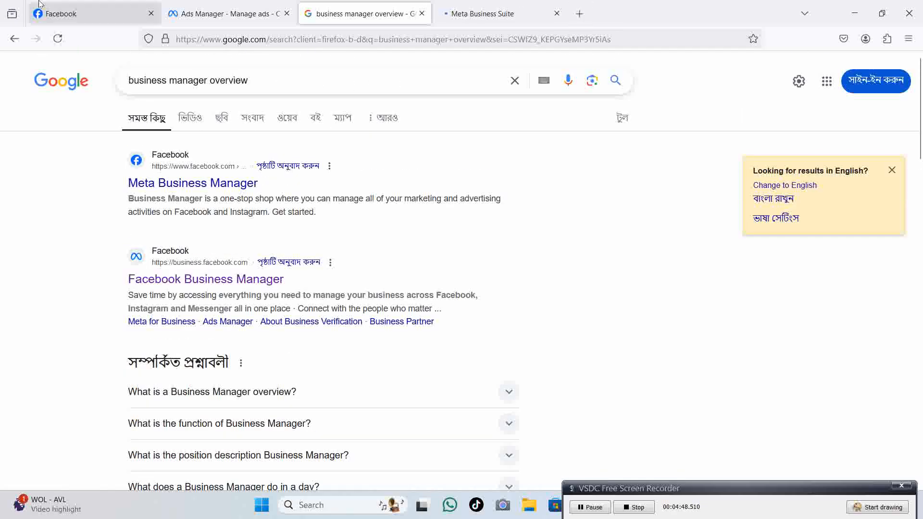
Dismiss the Meta Business Suite welcome dialog and finish its tour.
click(96, 14)
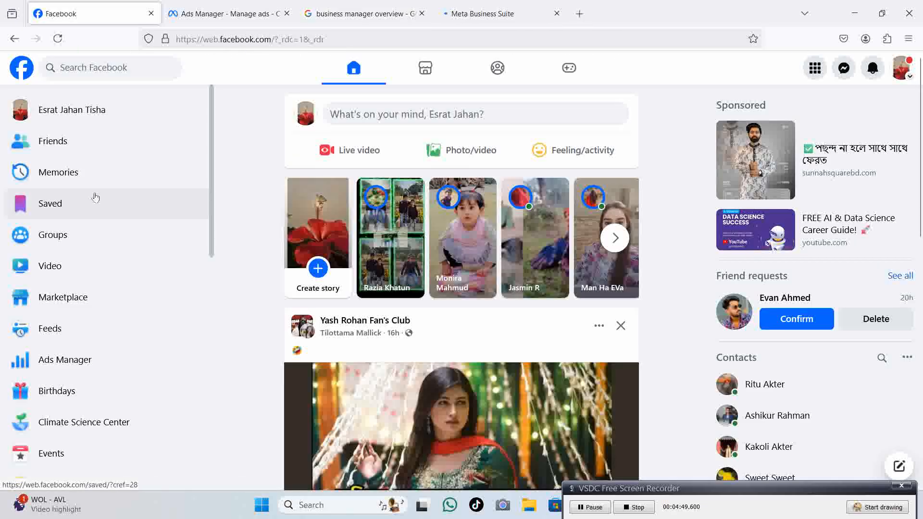
click(500, 12)
click(611, 357)
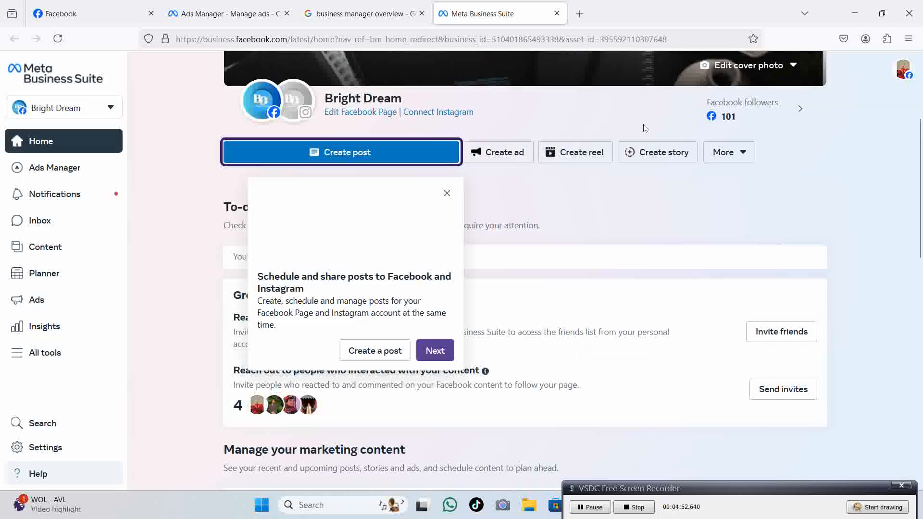
click(435, 351)
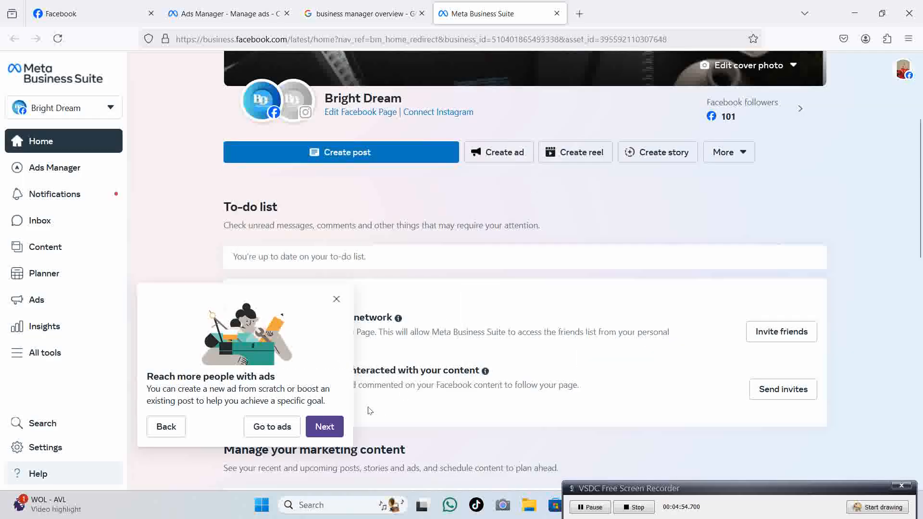
click(331, 424)
click(323, 359)
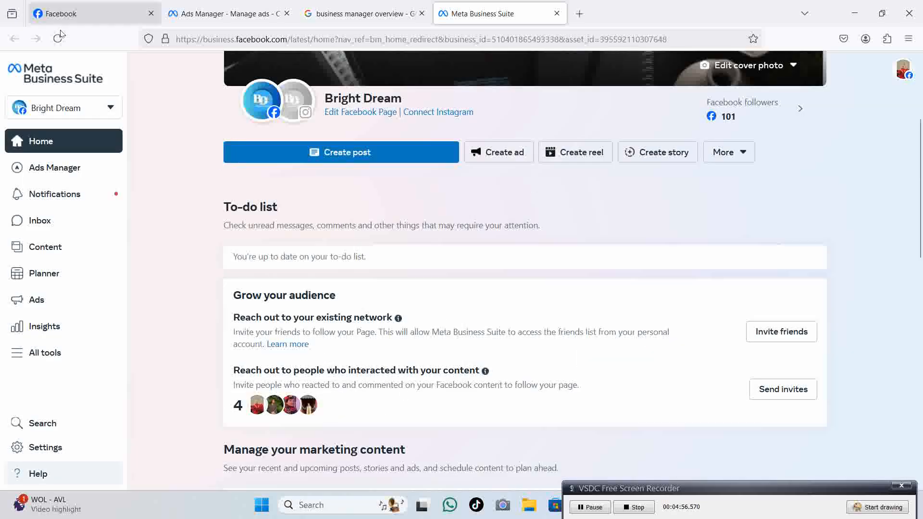
Check the Bright Dream portfolio switcher, then go back to the Google results.
click(99, 112)
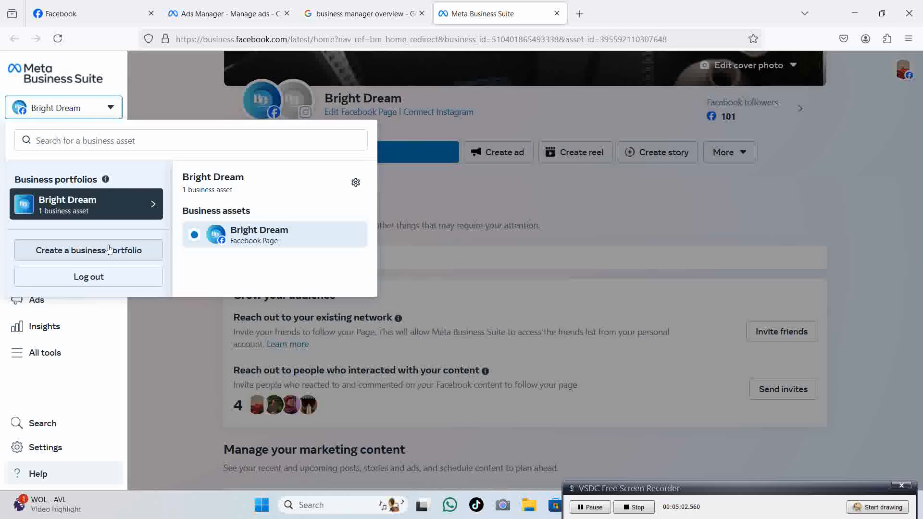
click(152, 311)
click(341, 14)
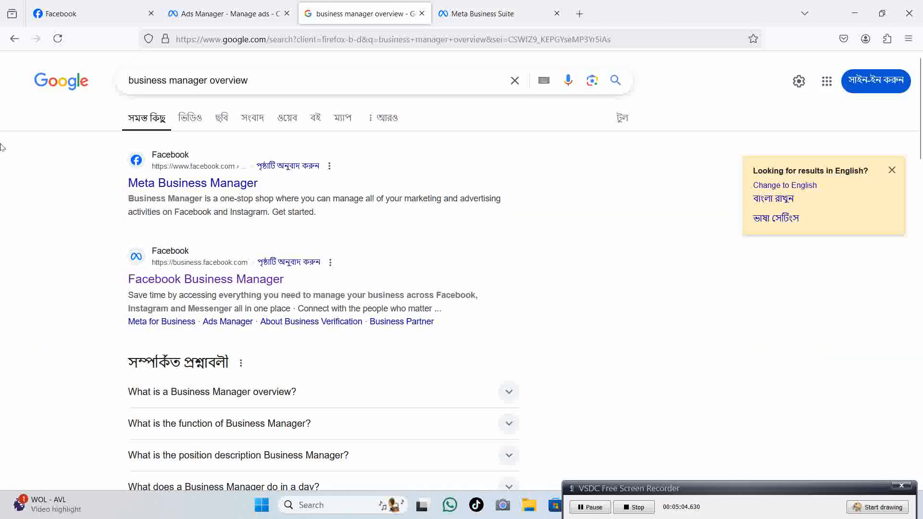
Select the Google query without changing it, then return to Meta Business Suite.
triple_click(298, 83)
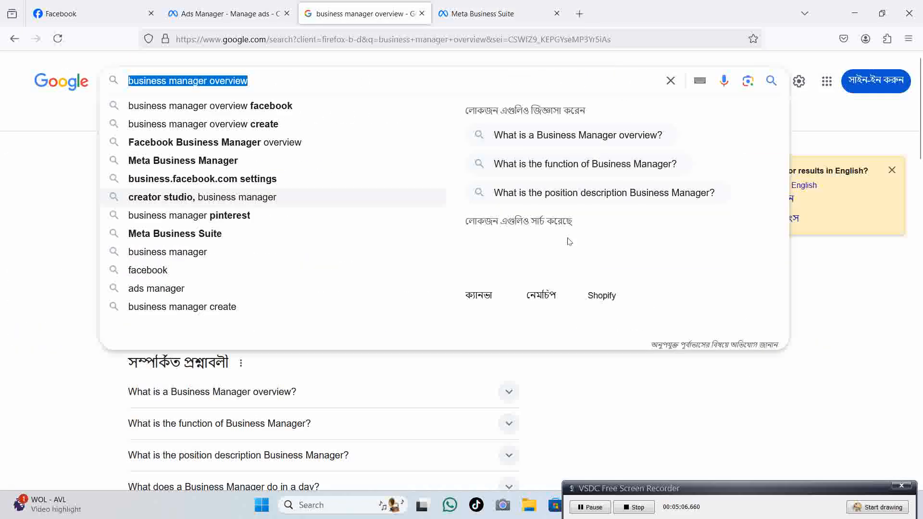
click(778, 431)
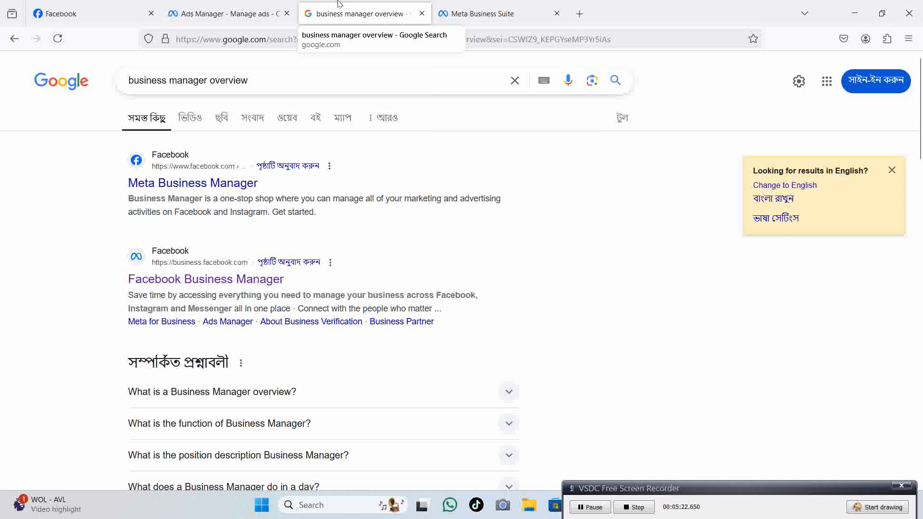
click(509, 4)
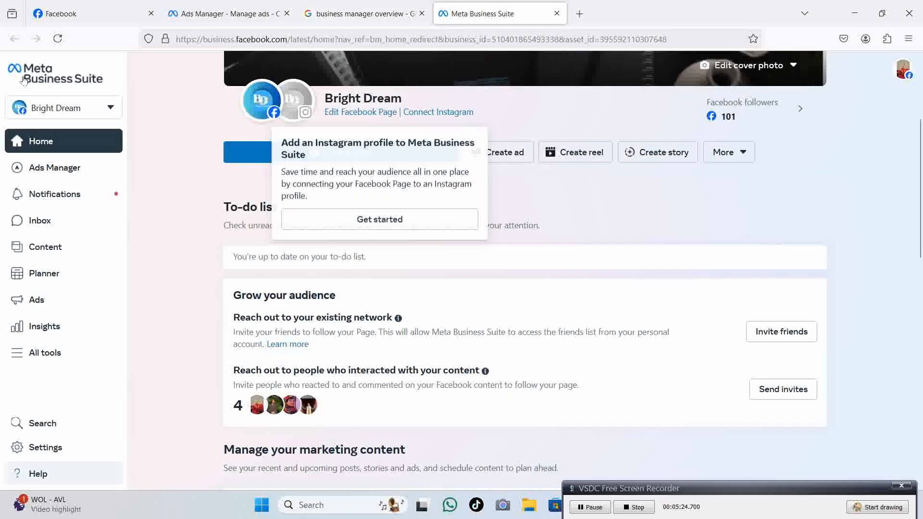
Open Ads Manager from Facebook's feature list, then go back to Facebook.
click(87, 10)
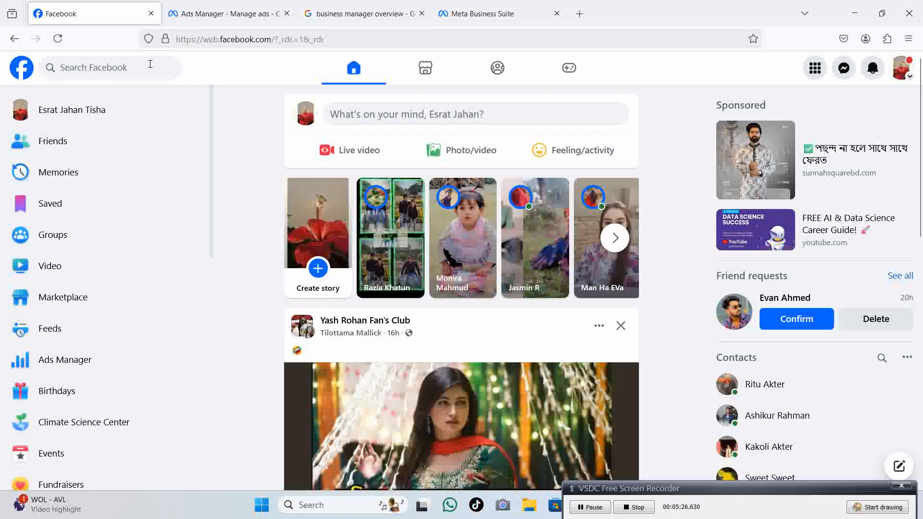
scroll(133, 428, down, 5)
scroll(133, 437, up, 4)
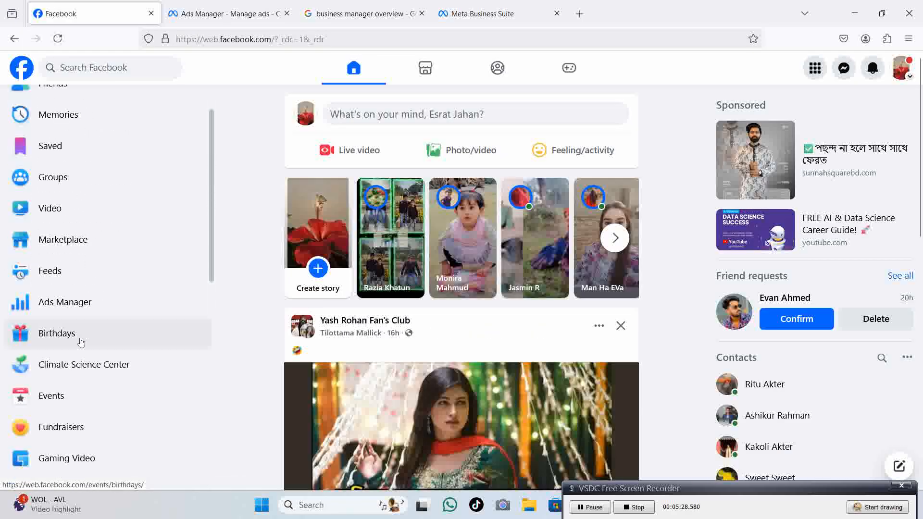
click(68, 302)
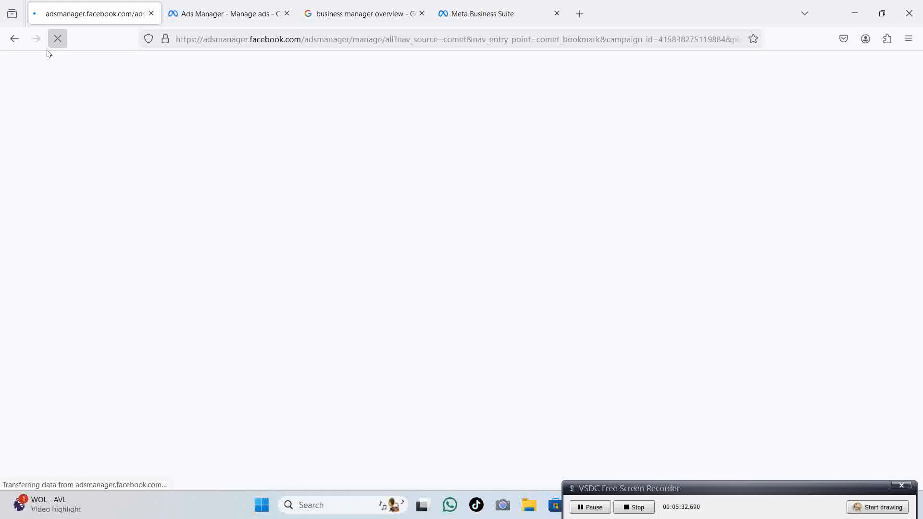
click(13, 38)
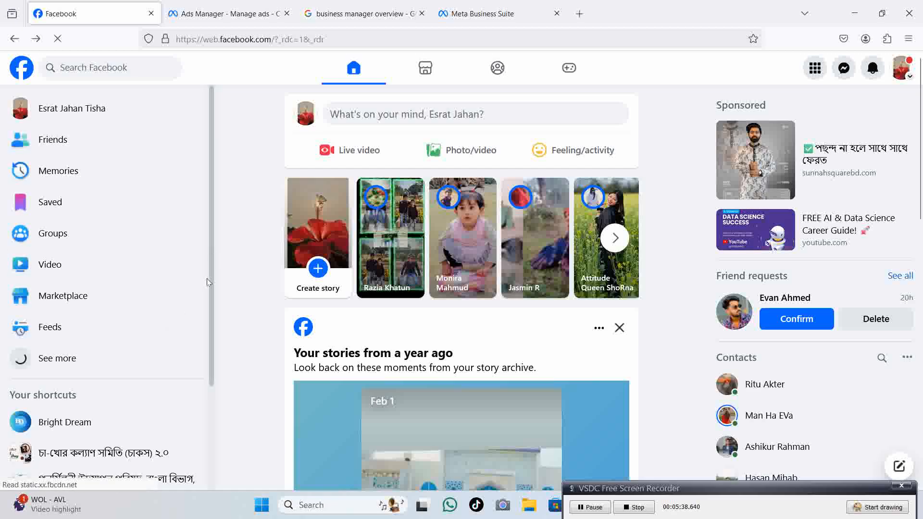
Open Facebook's Pages list showing Bright Dream under Pages you manage.
scroll(206, 336, down, 3)
scroll(217, 384, down, 3)
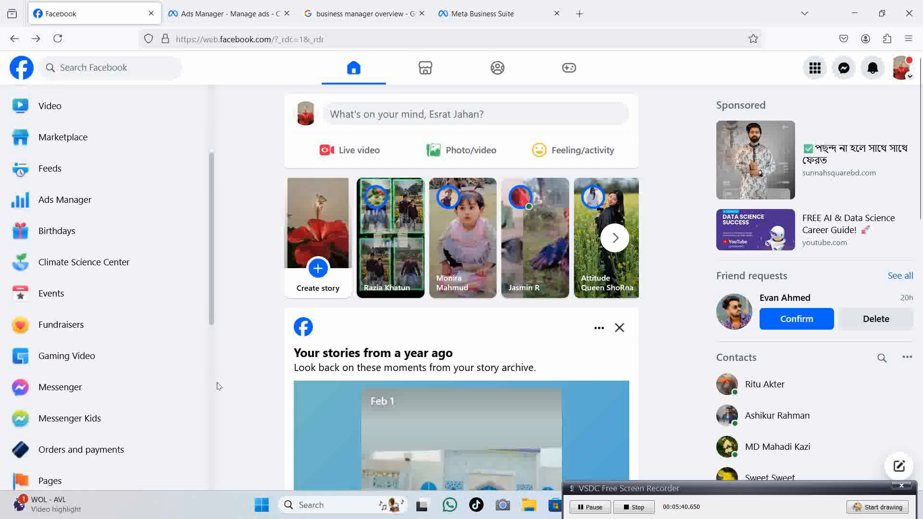
scroll(221, 463, down, 2)
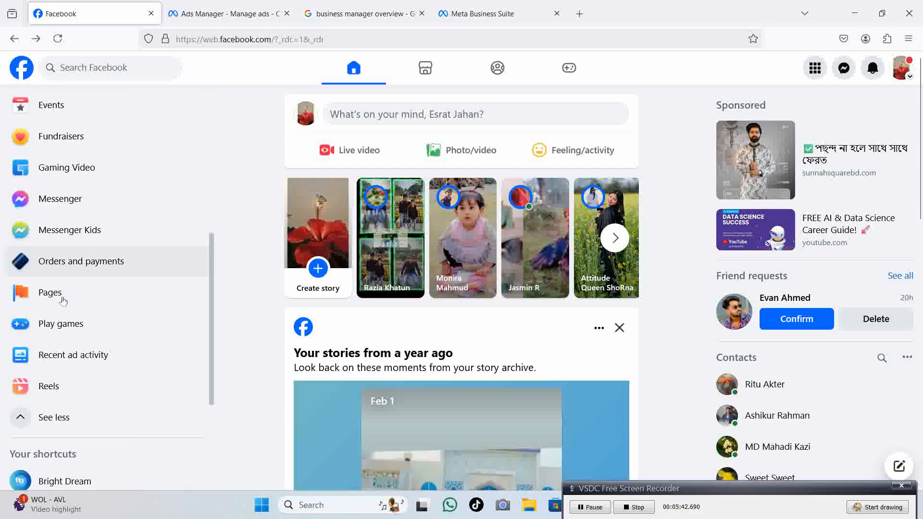
click(67, 301)
click(361, 13)
Switch to acting as Bright Dream and open Meta Business Suite from its Manage Page sidebar.
click(91, 13)
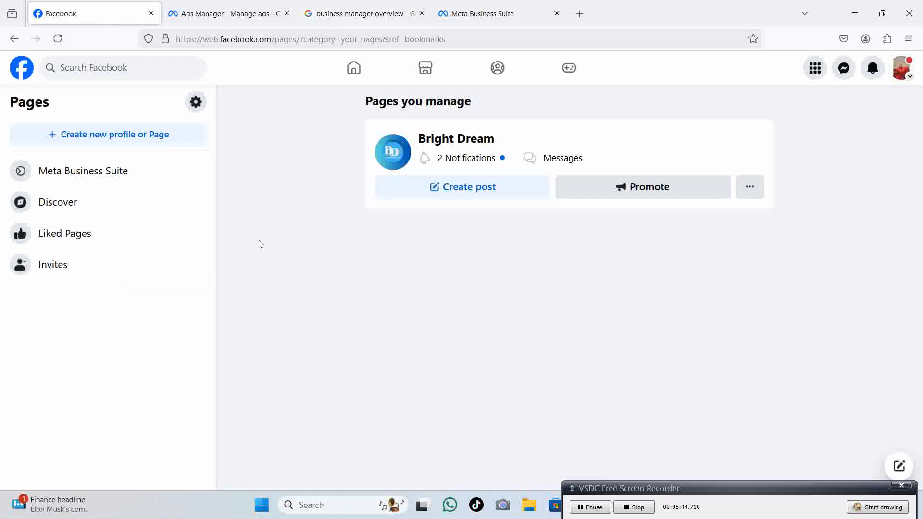
click(438, 142)
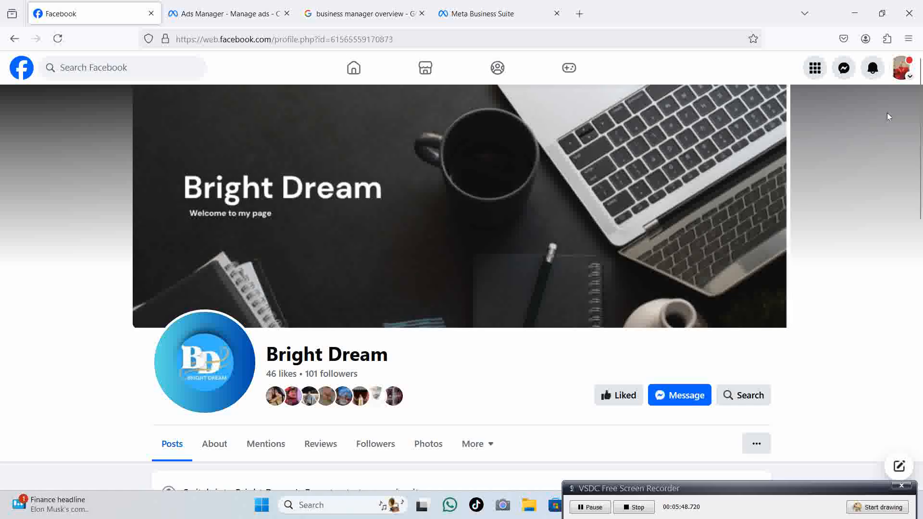
scroll(746, 349, down, 5)
scroll(740, 317, up, 1)
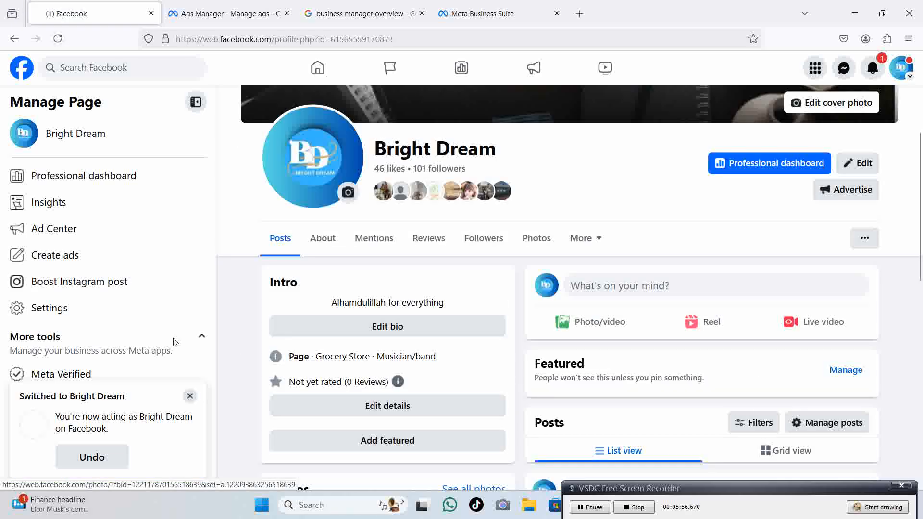
click(190, 397)
scroll(118, 306, down, 1)
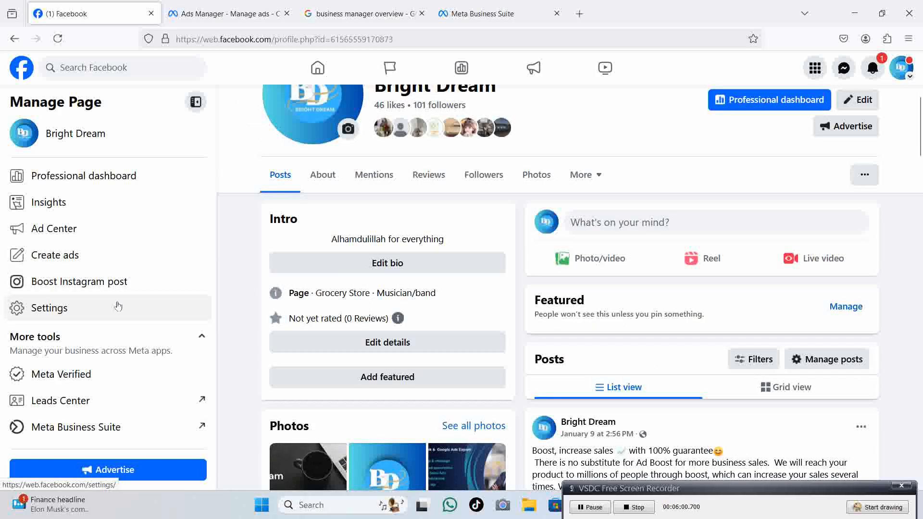
click(136, 434)
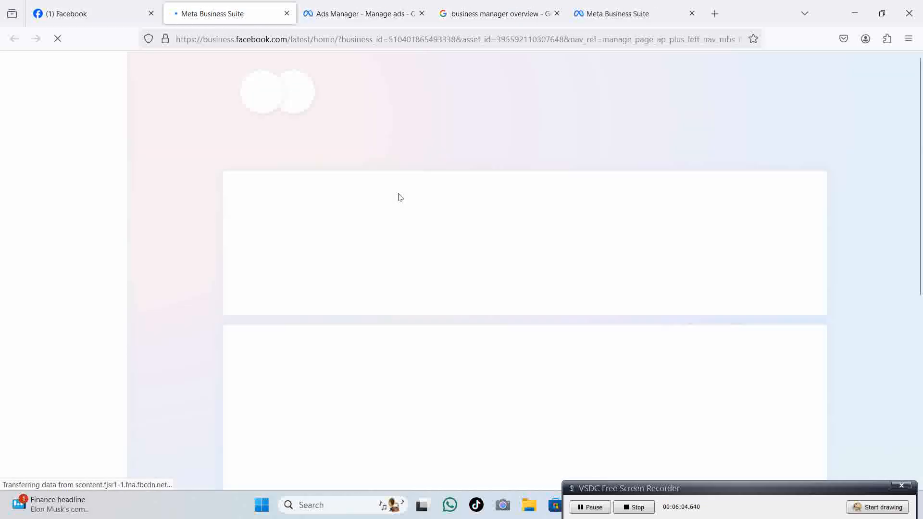
Open the Bright Dream portfolio dropdown and wait for its Business Suite home to load.
click(62, 110)
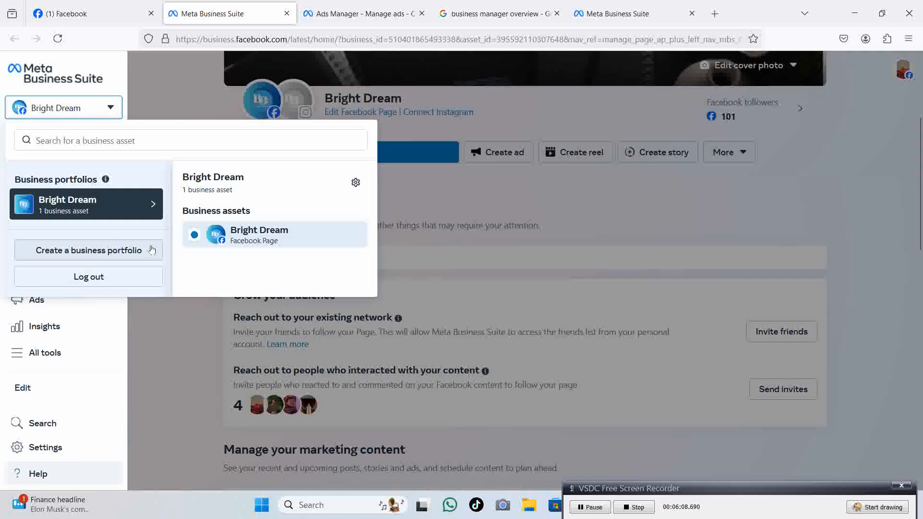
click(500, 13)
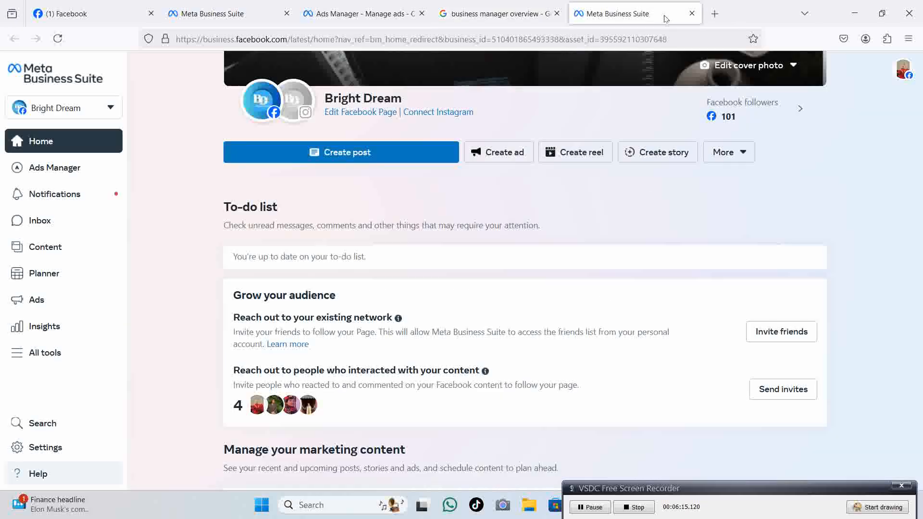
click(670, 17)
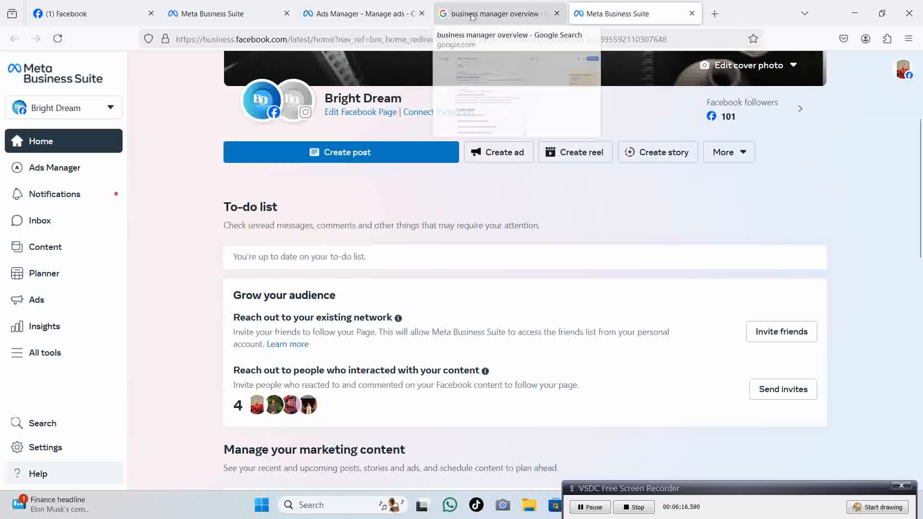
click(495, 14)
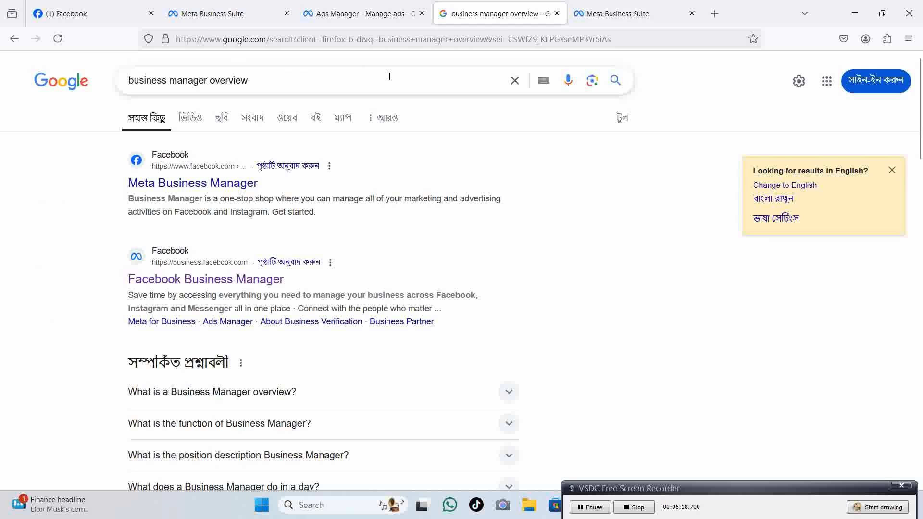
click(634, 17)
mouse_move(256, 86)
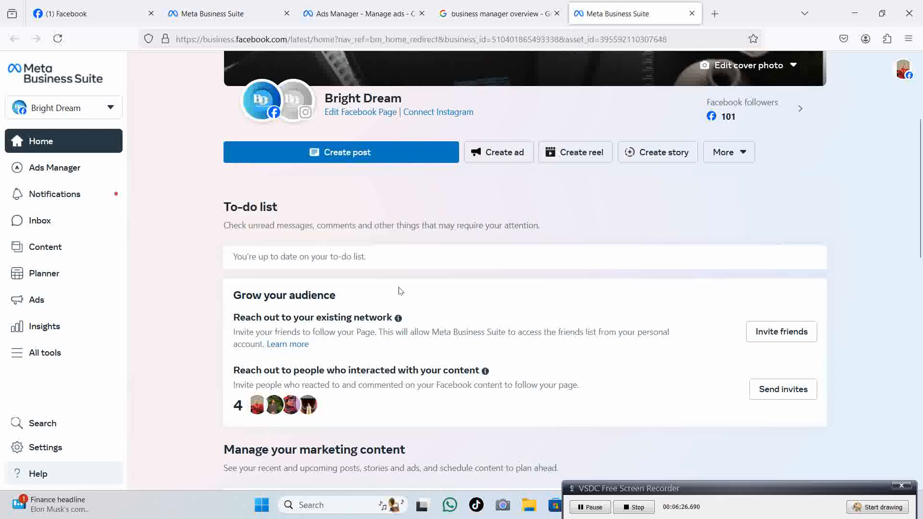
click(456, 17)
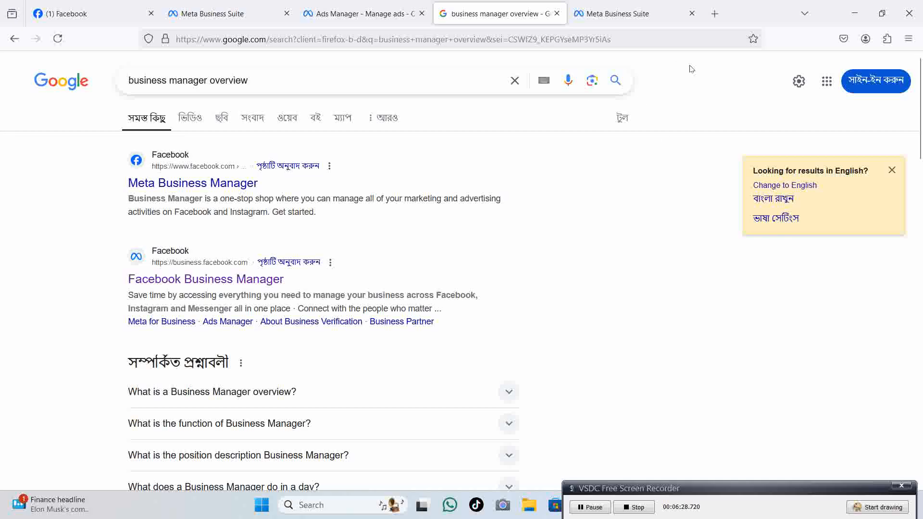
click(625, 14)
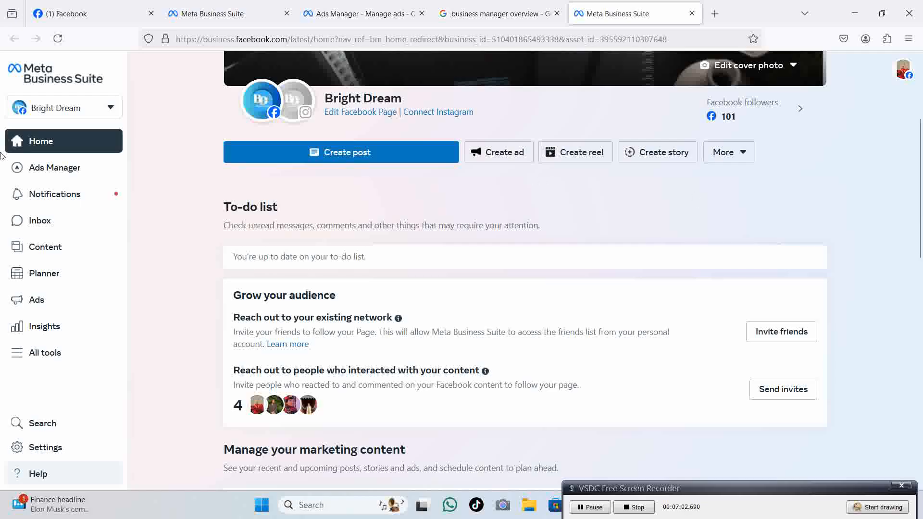
Open the Create a business portfolio dialog from the Bright Dream account dropdown.
click(75, 110)
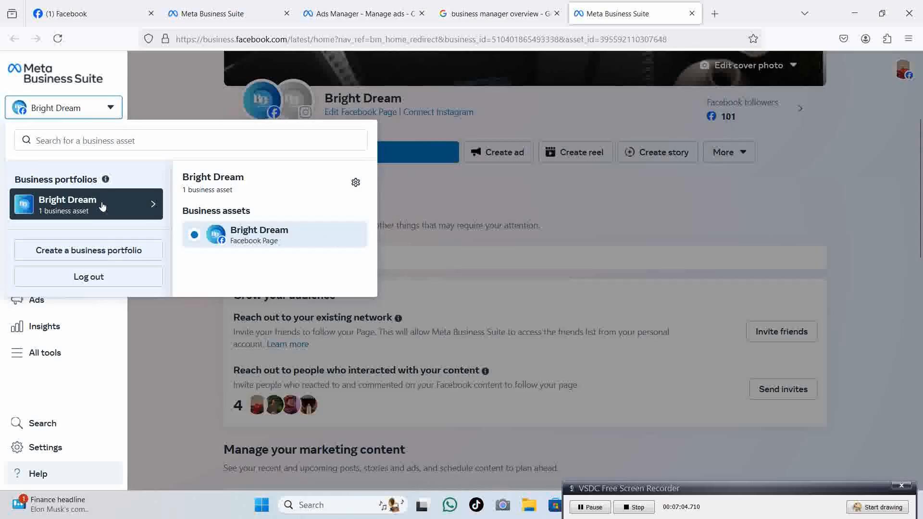
click(108, 250)
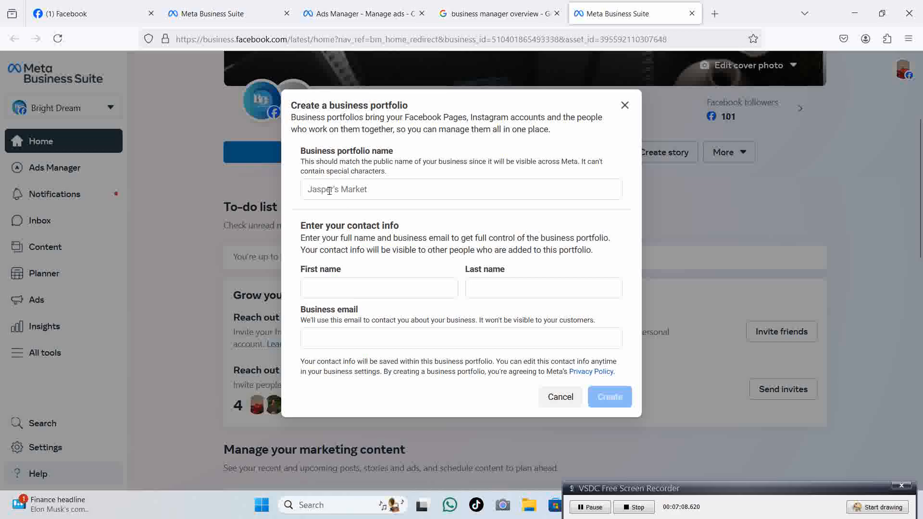
drag(552, 130, 355, 158)
click(385, 195)
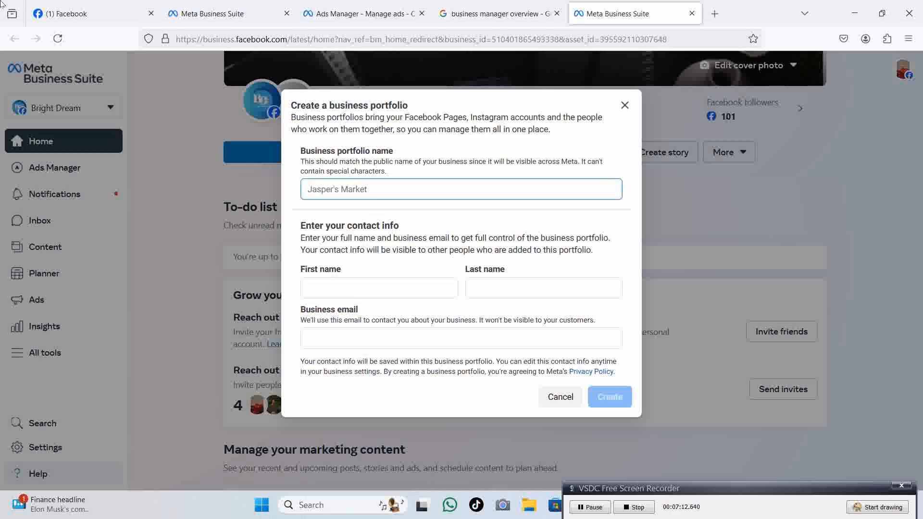
click(39, 6)
Switch Facebook back to the personal profile and close the create-portfolio dialog.
click(901, 68)
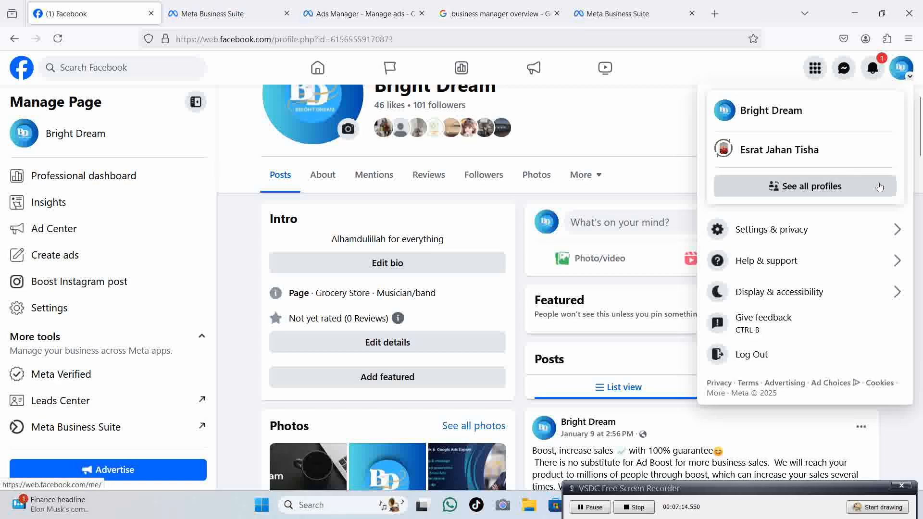
click(769, 150)
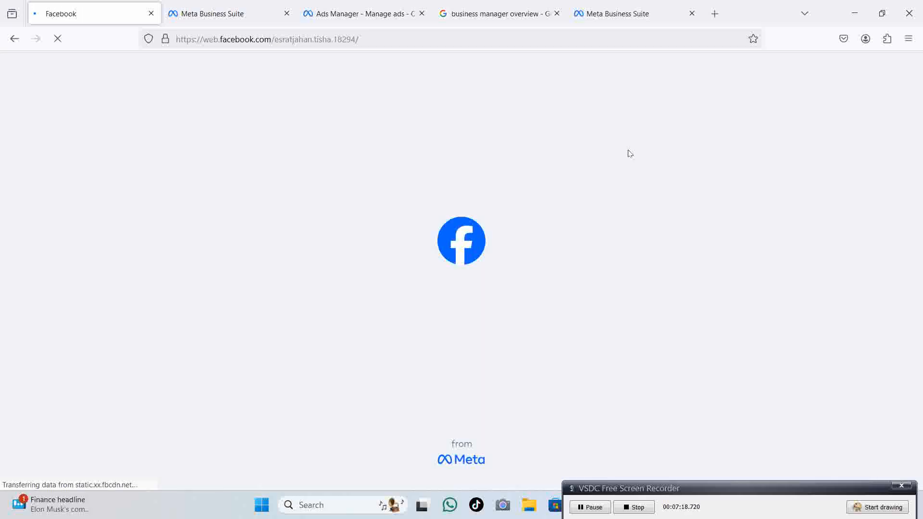
click(618, 19)
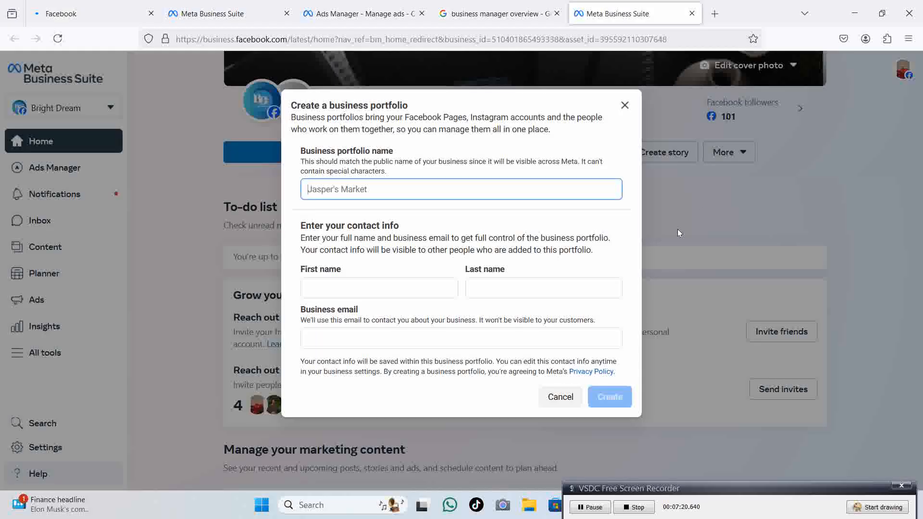
click(625, 105)
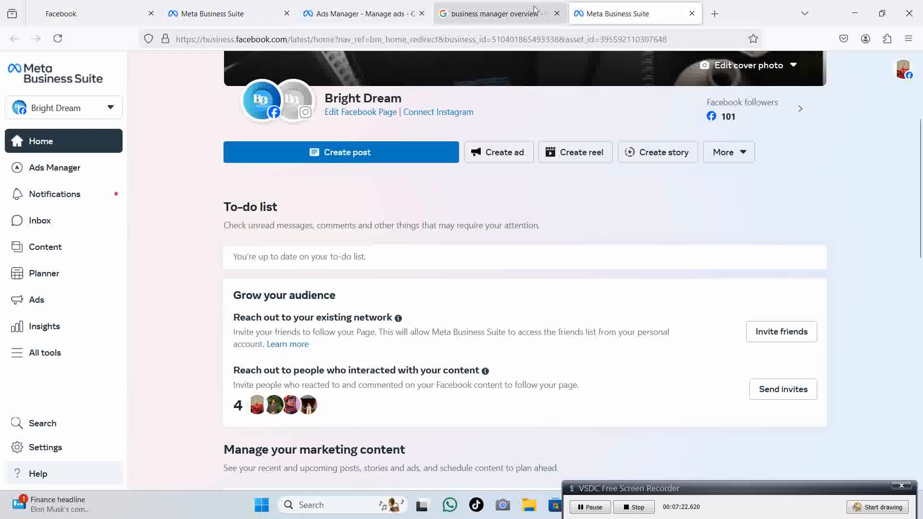
Reopen the Create a business portfolio dialog from the portfolio list.
click(500, 13)
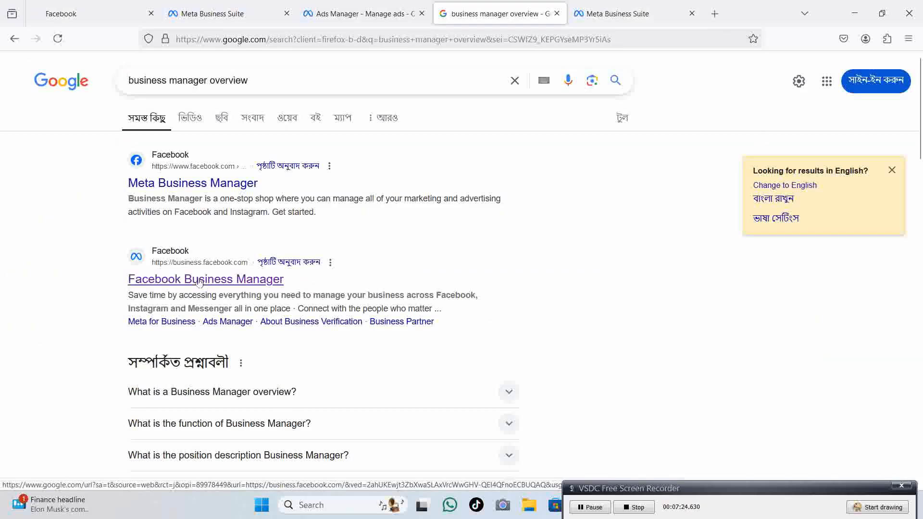
click(620, 13)
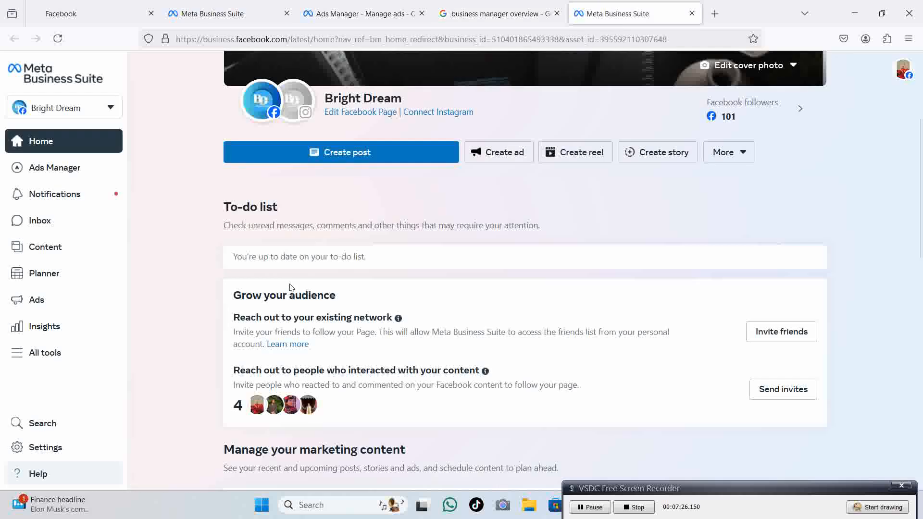
click(48, 108)
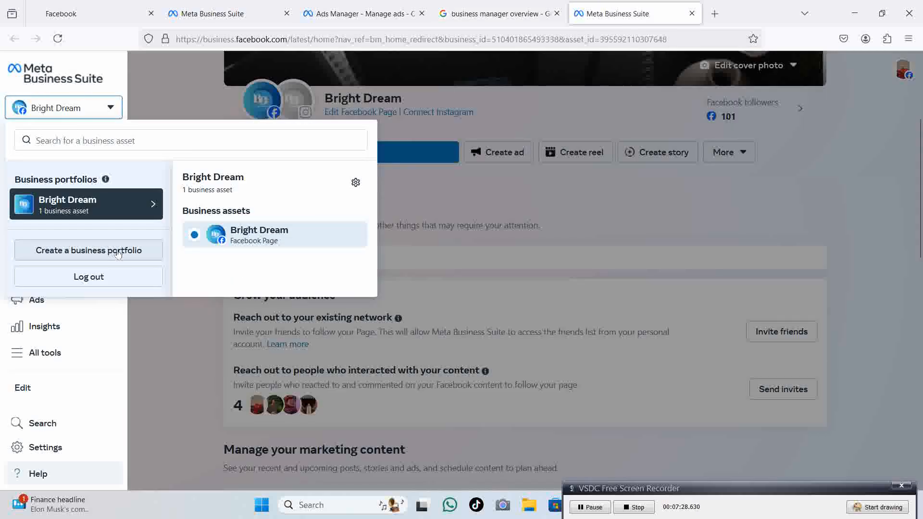
click(117, 254)
click(91, 13)
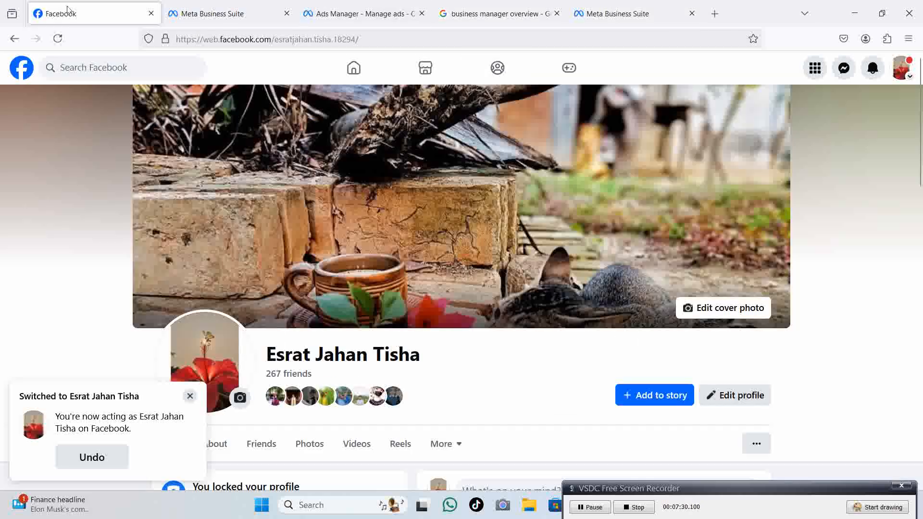
click(902, 77)
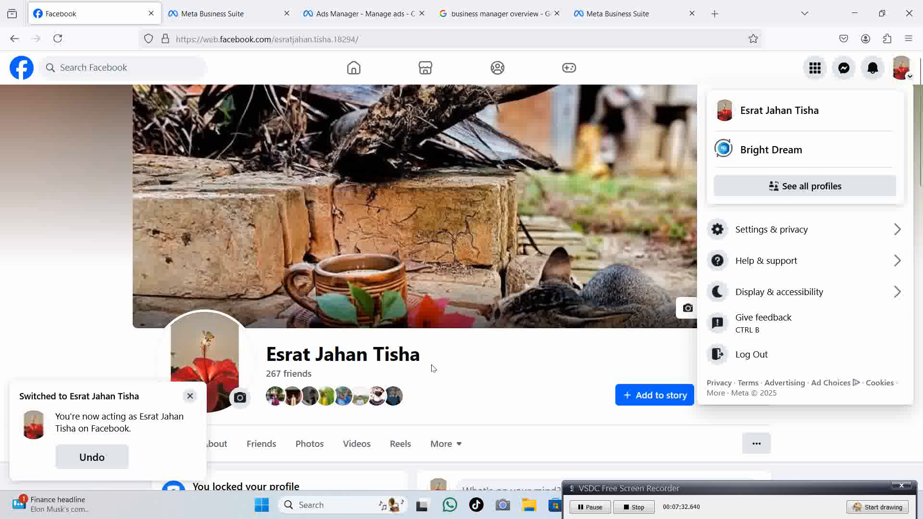
drag(424, 353, 263, 357)
key(ctrl+c)
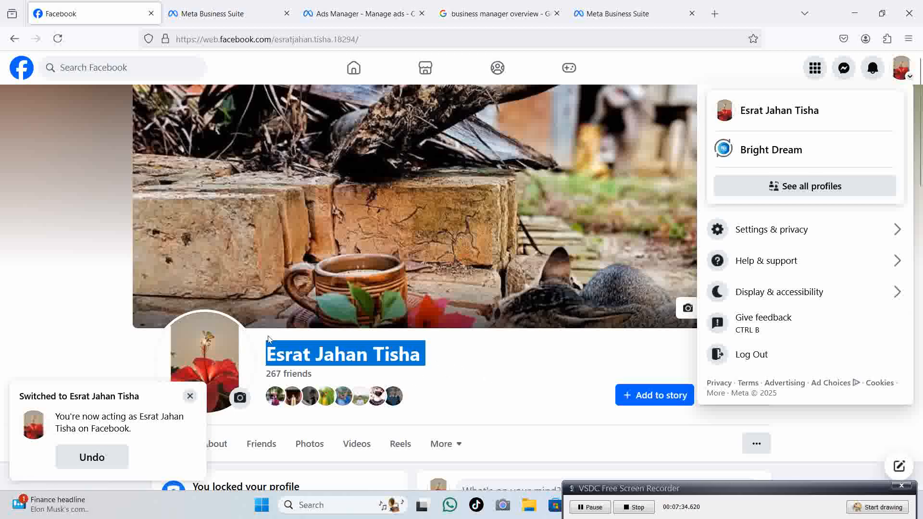
click(652, 13)
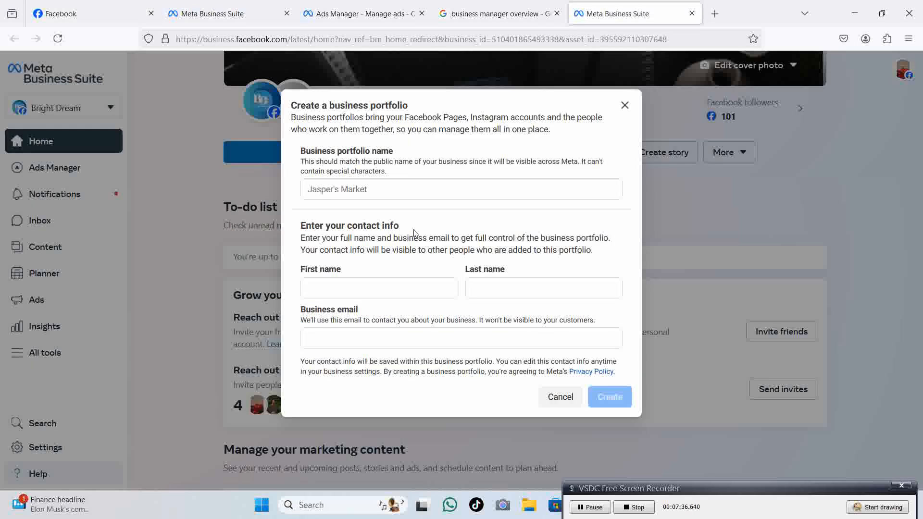
Paste the profile name into the portfolio name and contact first/last names, then return to Facebook.
click(437, 194)
key(ctrl+v)
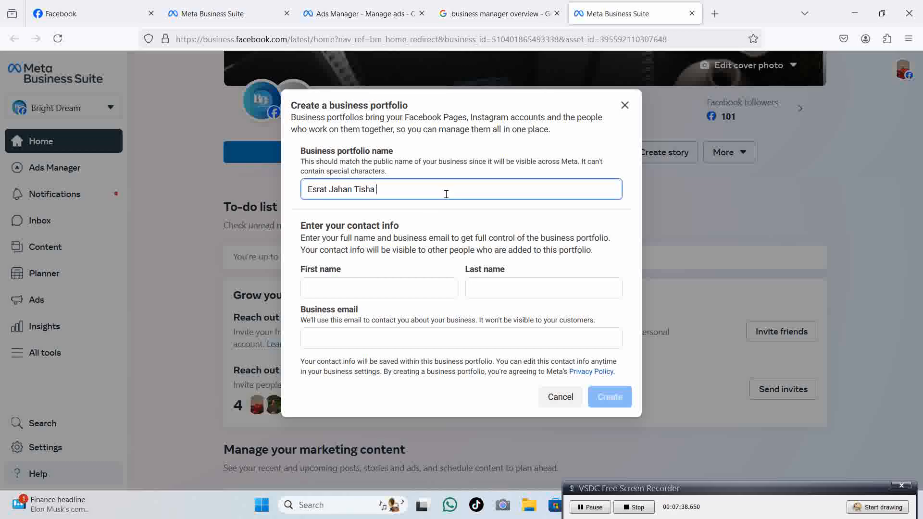
click(371, 287)
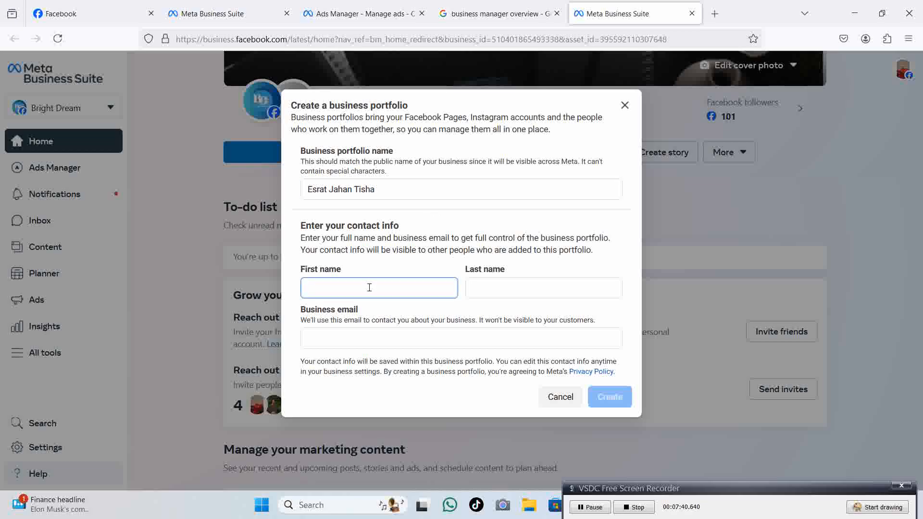
key(ctrl+v)
drag(357, 289, 495, 290)
click(412, 289)
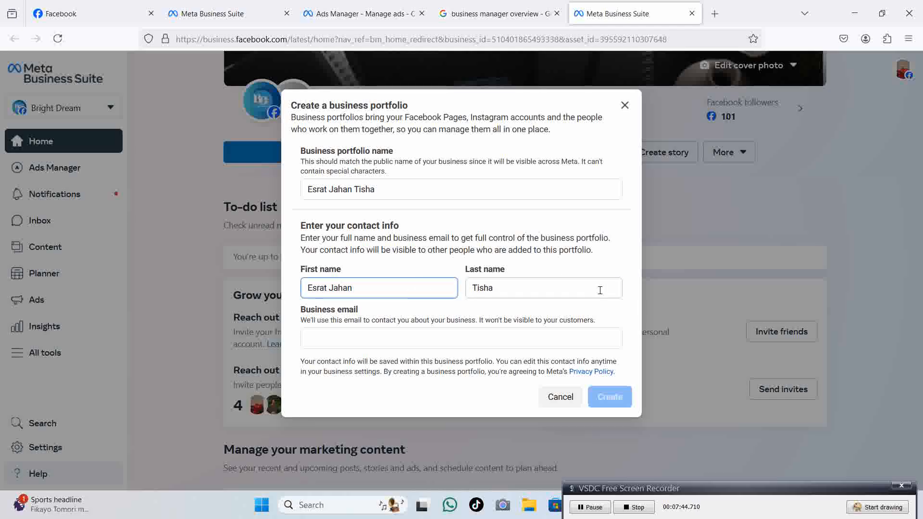
click(627, 255)
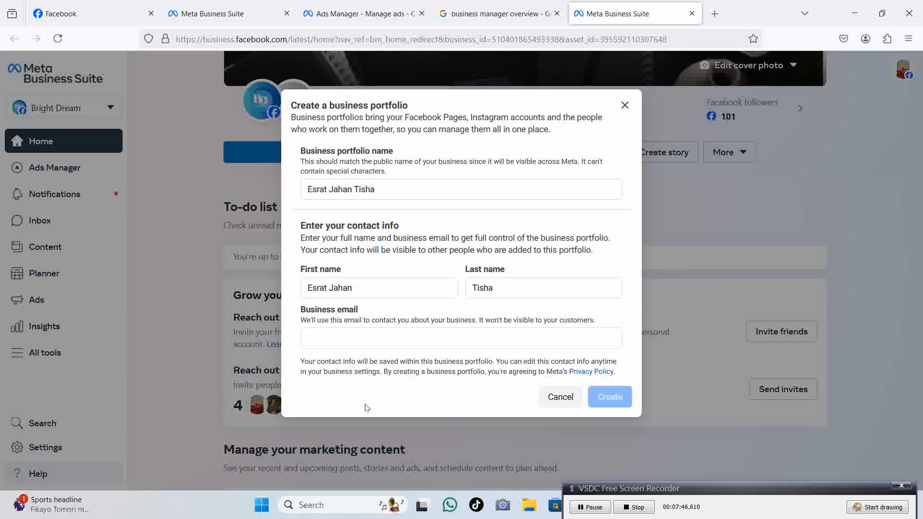
click(91, 19)
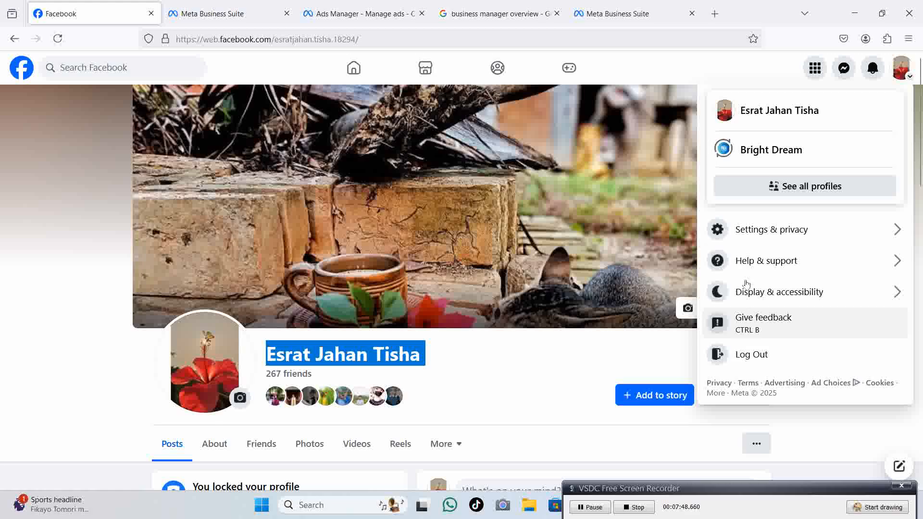
Check the account's personal details in Facebook's Accounts Center, then return to the portfolio form.
click(777, 230)
click(775, 140)
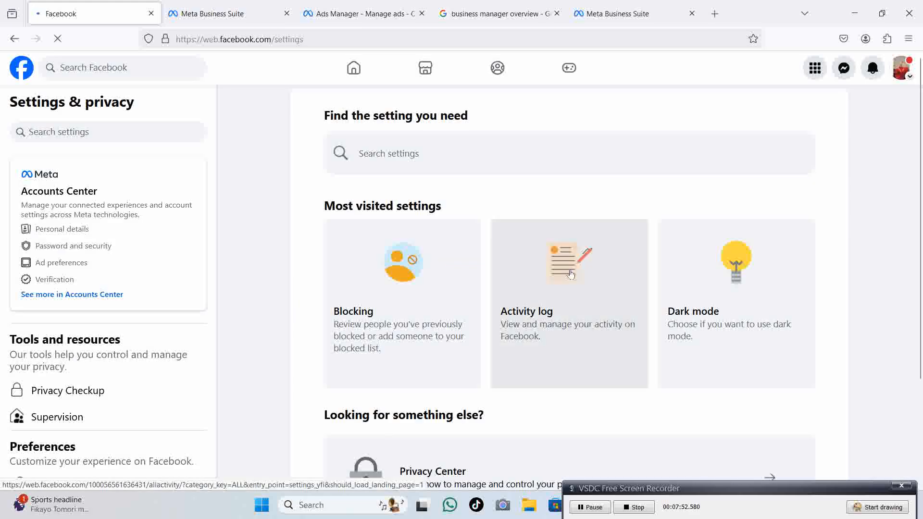
click(86, 264)
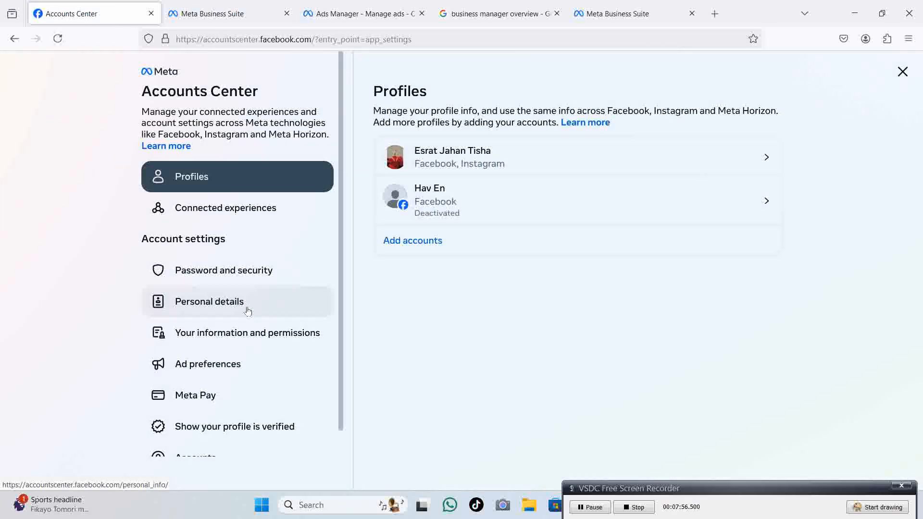
click(248, 308)
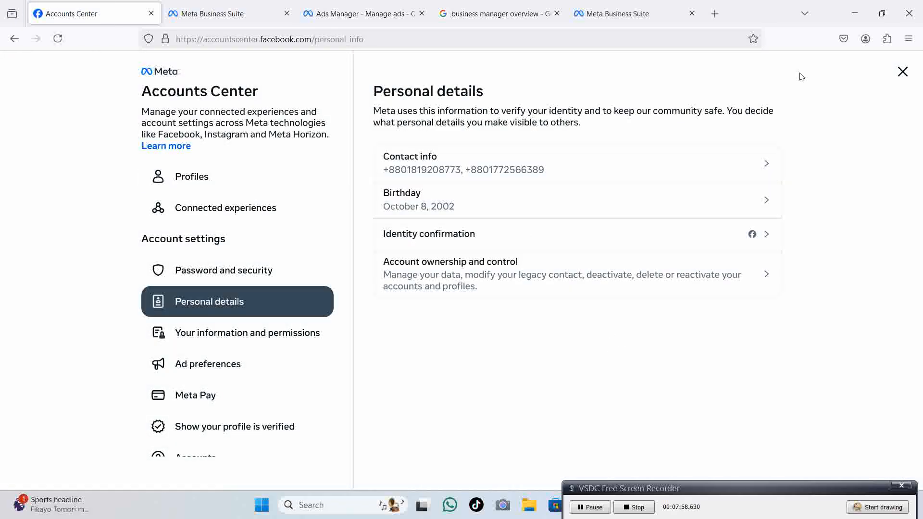
click(625, 14)
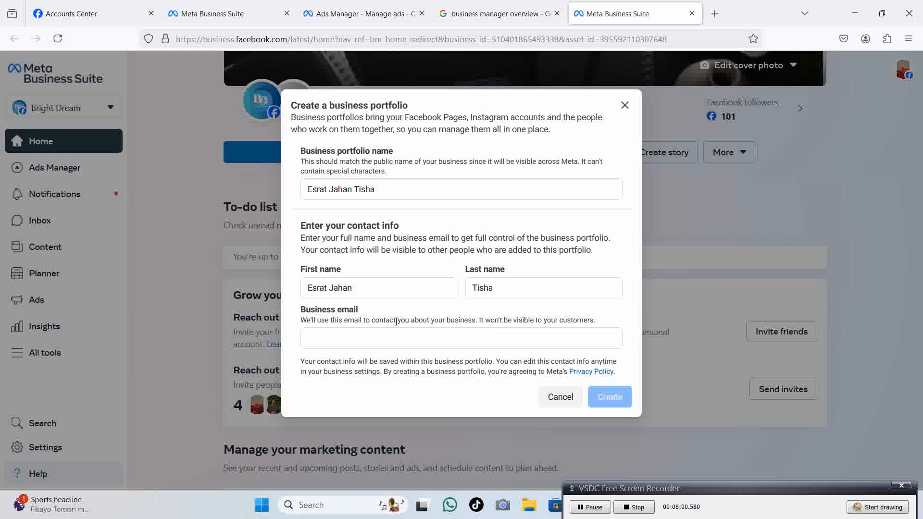
Minimize the Firefox window to reach the desktop.
drag(656, 490, 398, 265)
click(725, 515)
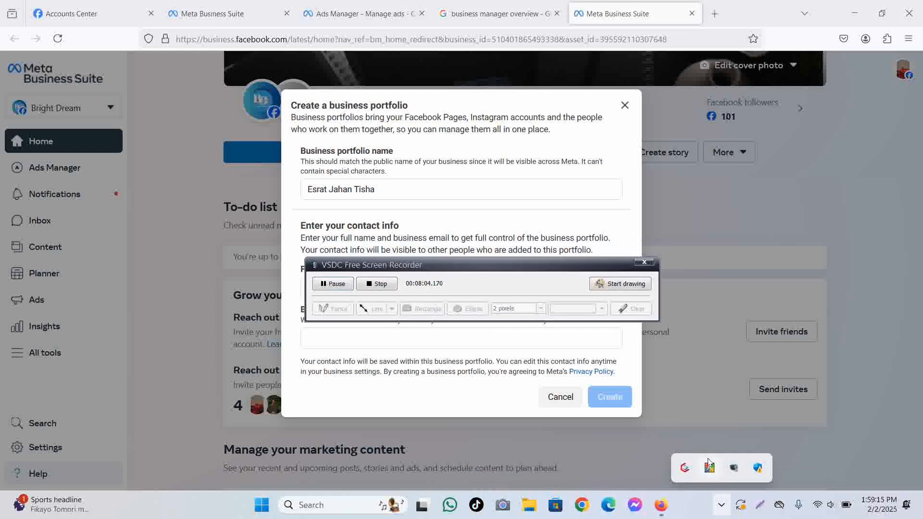
right_click(734, 469)
click(751, 443)
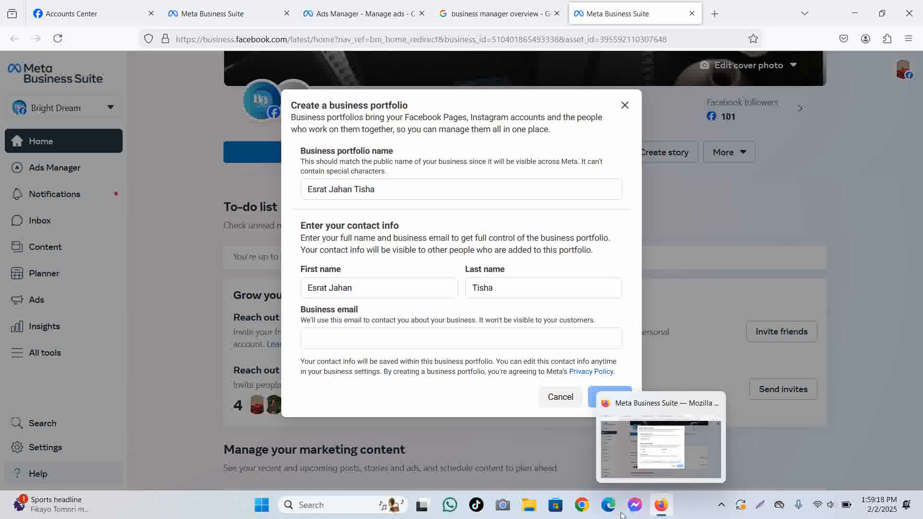
click(864, 11)
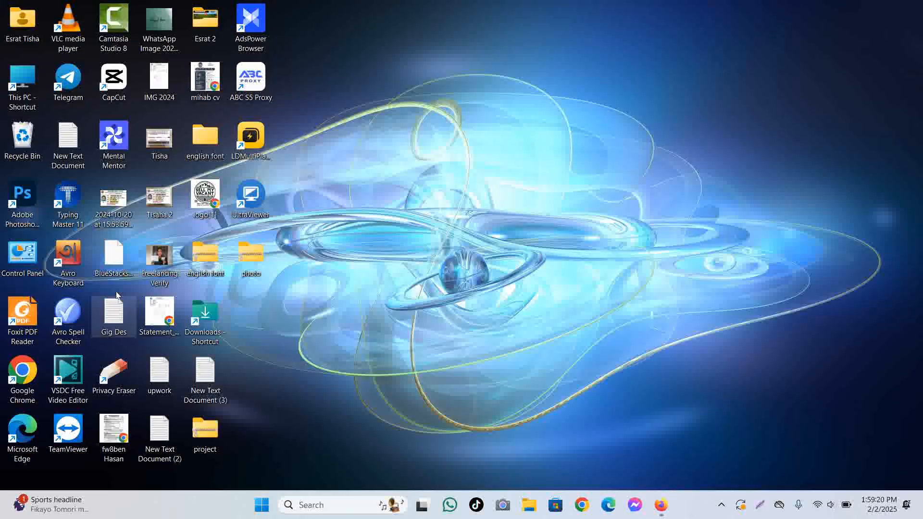
Launch Chrome on the owner's profile and copy the Google account's e-mail address.
click(362, 505)
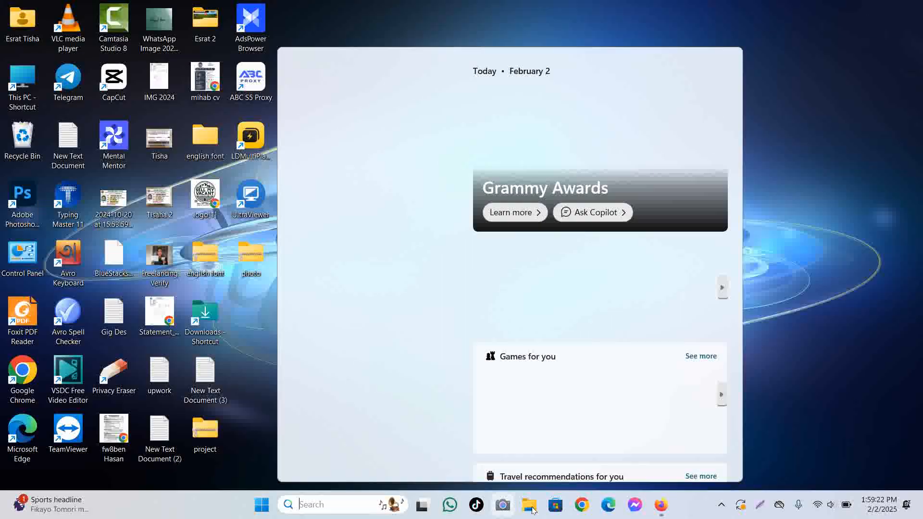
click(582, 505)
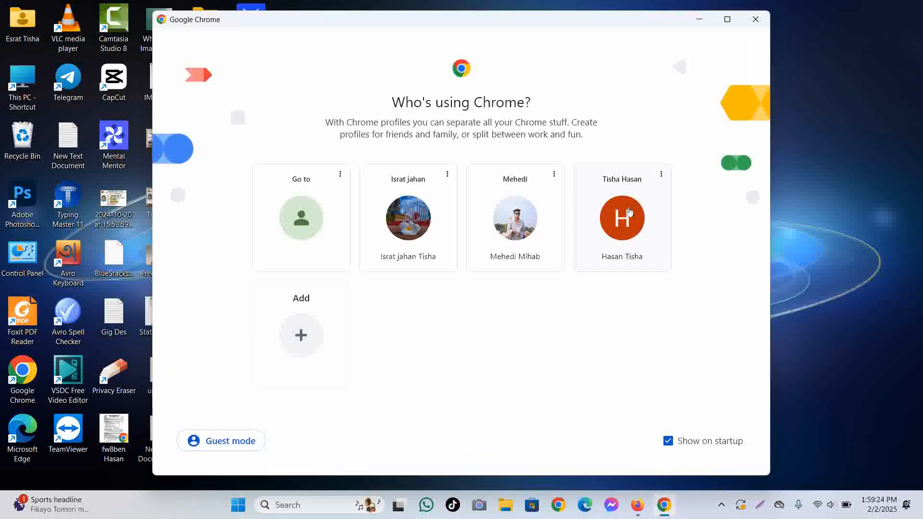
click(622, 217)
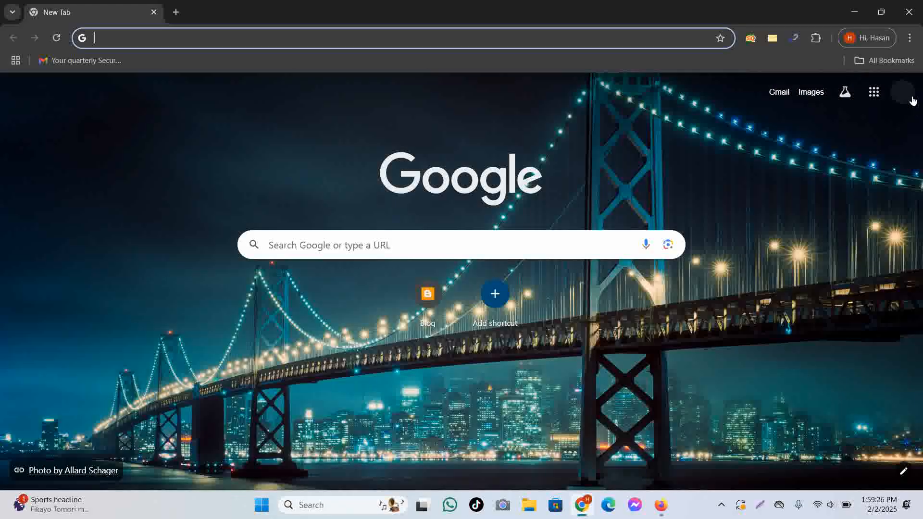
click(908, 94)
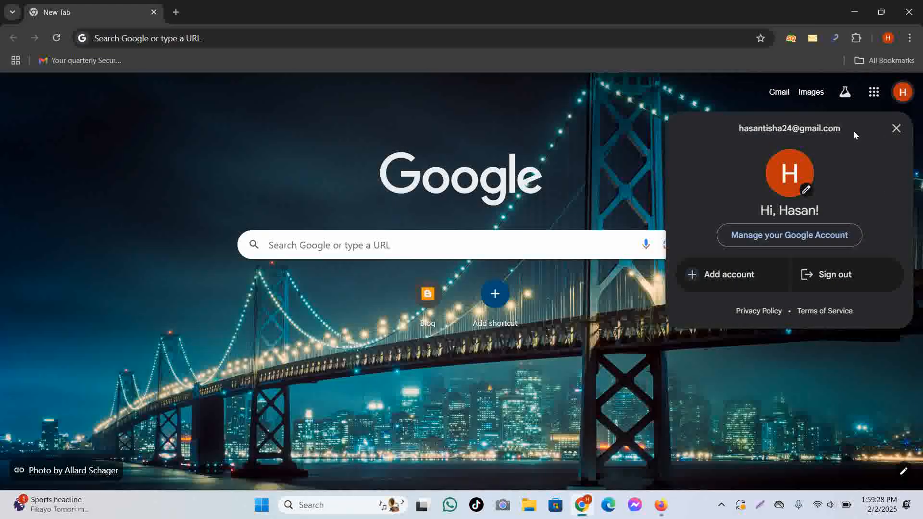
drag(853, 130, 739, 132)
key(ctrl+c)
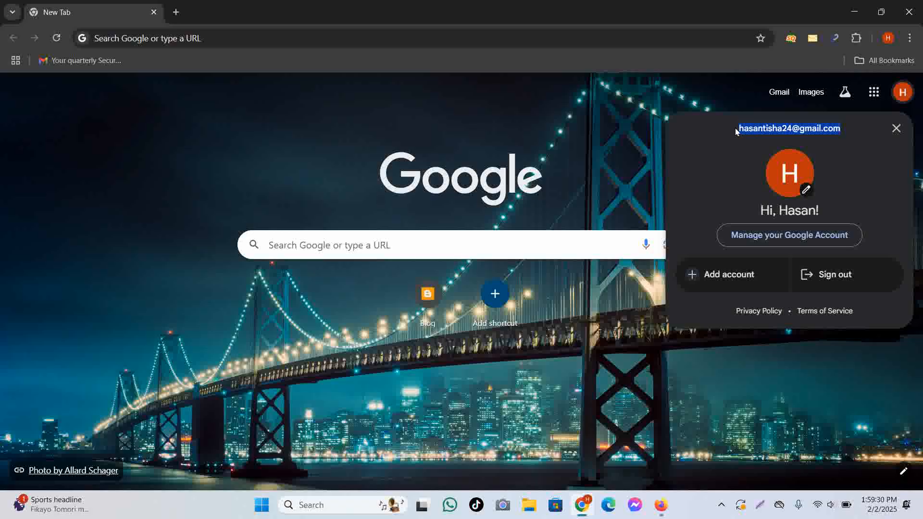
click(662, 505)
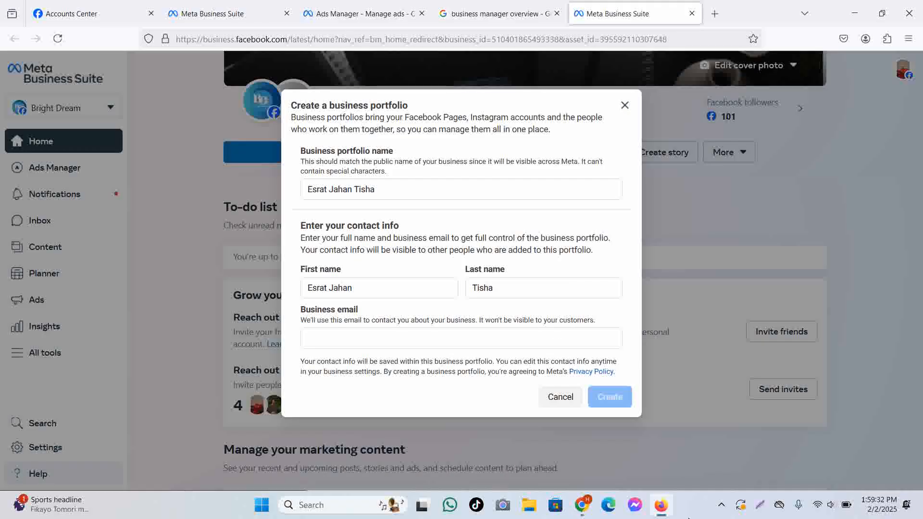
Paste the copied address as the business email and create the portfolio.
click(364, 338)
key(ctrl+v)
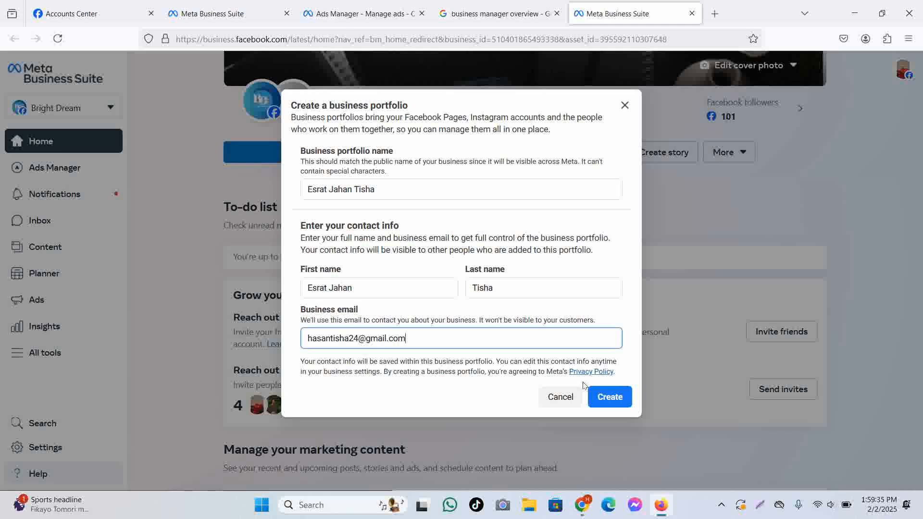
click(609, 396)
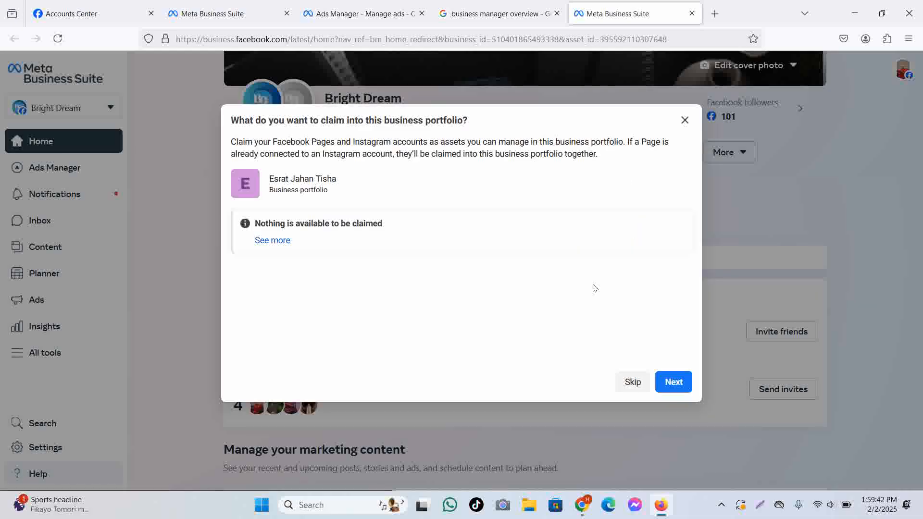
Skip the asset-claim and add-people steps and confirm the new portfolio.
click(673, 382)
scroll(430, 226, down, 1)
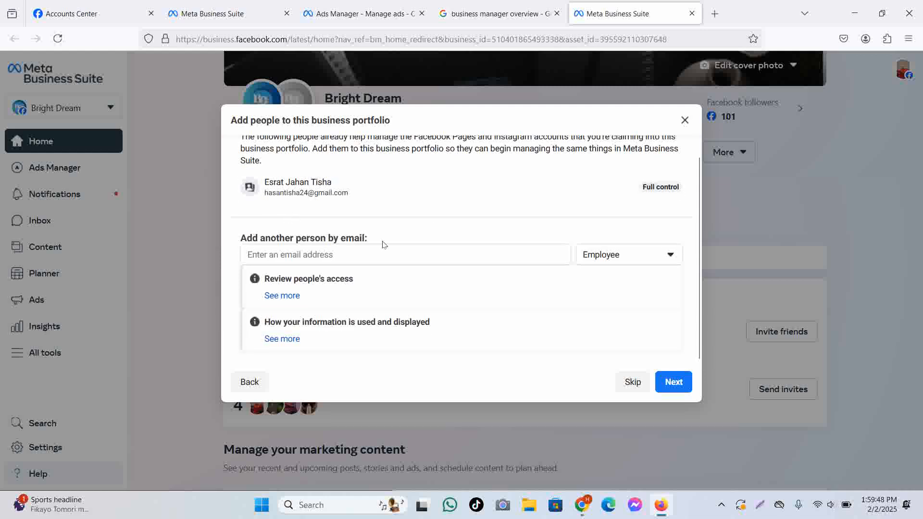
click(674, 382)
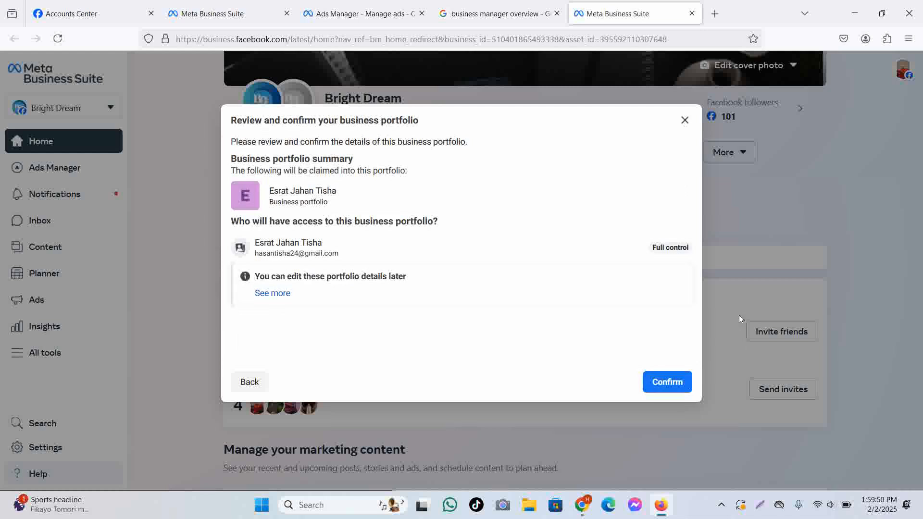
click(672, 382)
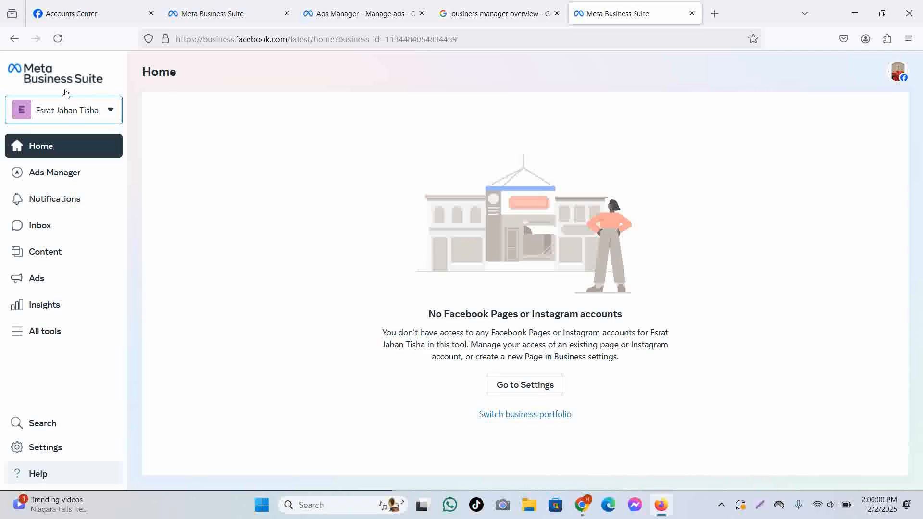
Check that the new portfolio appears in the portfolio list, then bring Chrome forward.
click(76, 115)
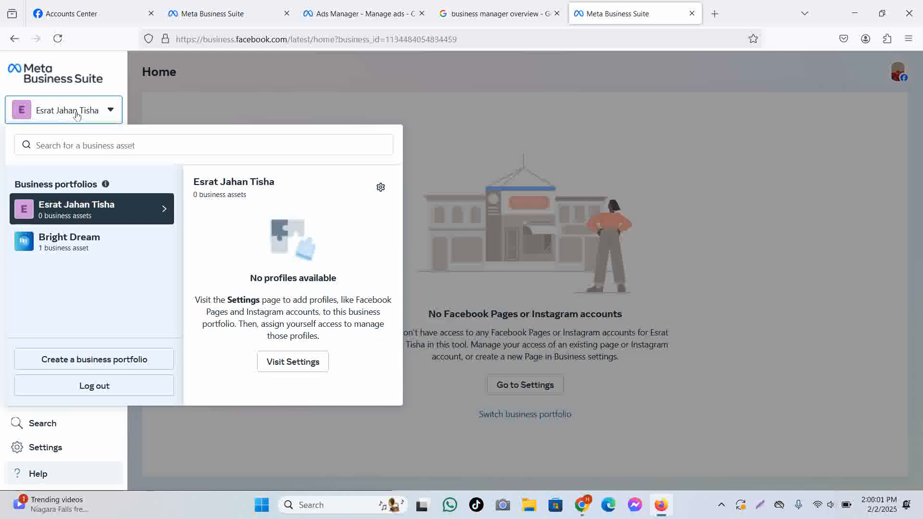
click(487, 145)
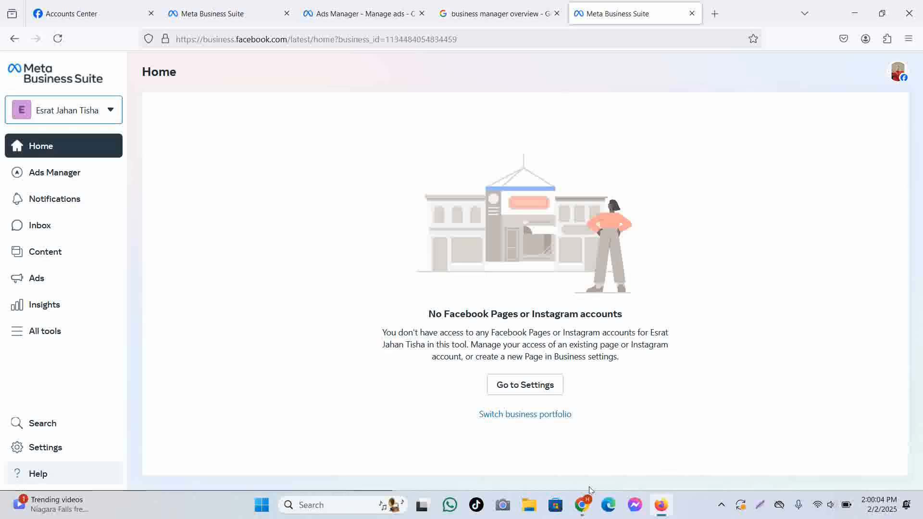
click(582, 504)
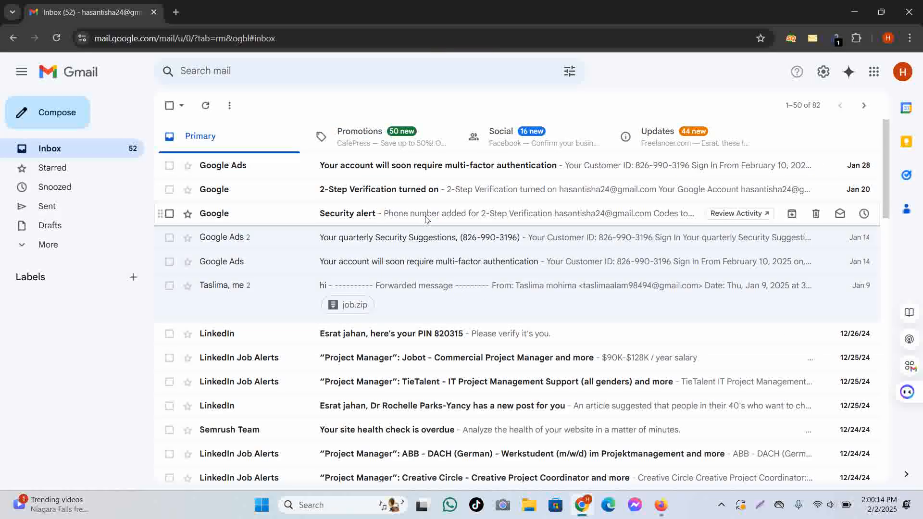
Search Gmail's Primary, Social, Spam and All Mail views for Facebook's confirmation email.
click(204, 106)
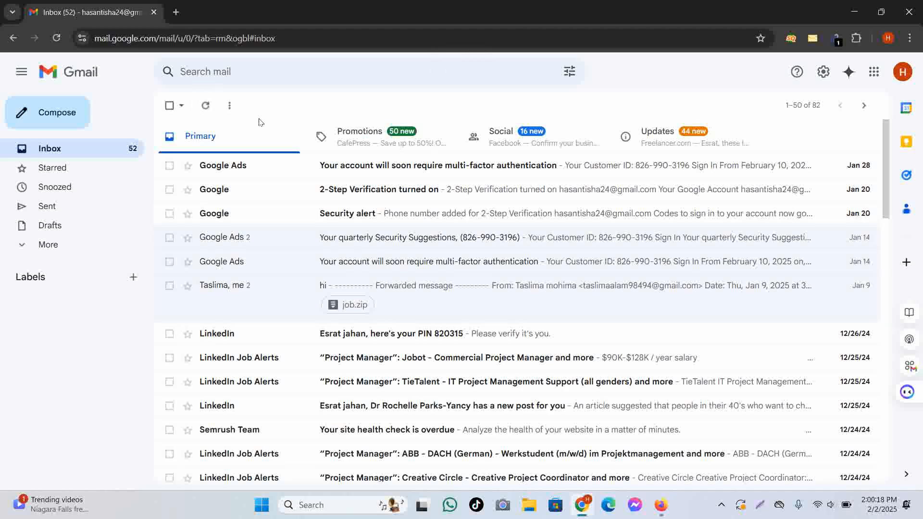
click(502, 139)
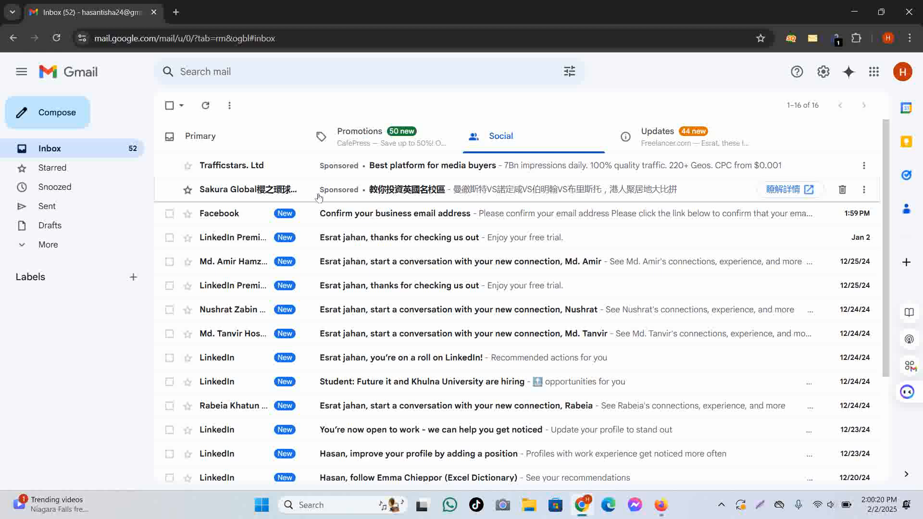
click(277, 132)
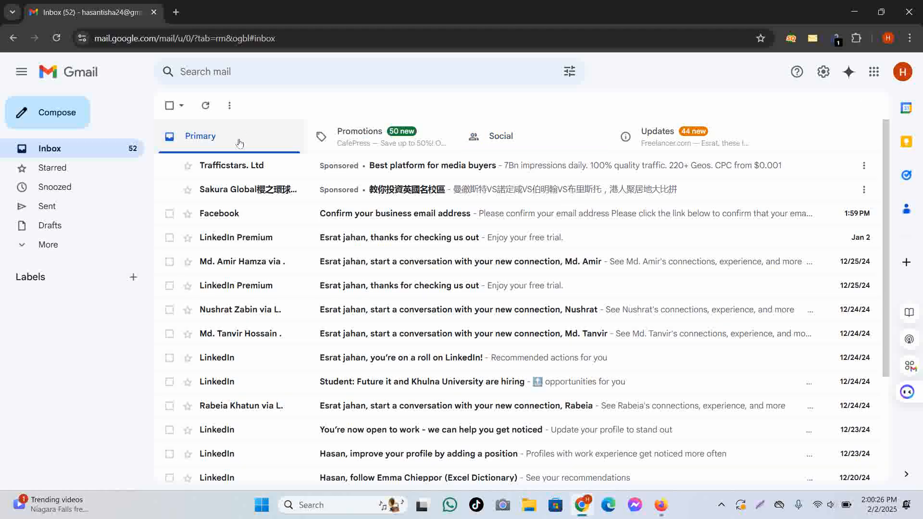
click(55, 37)
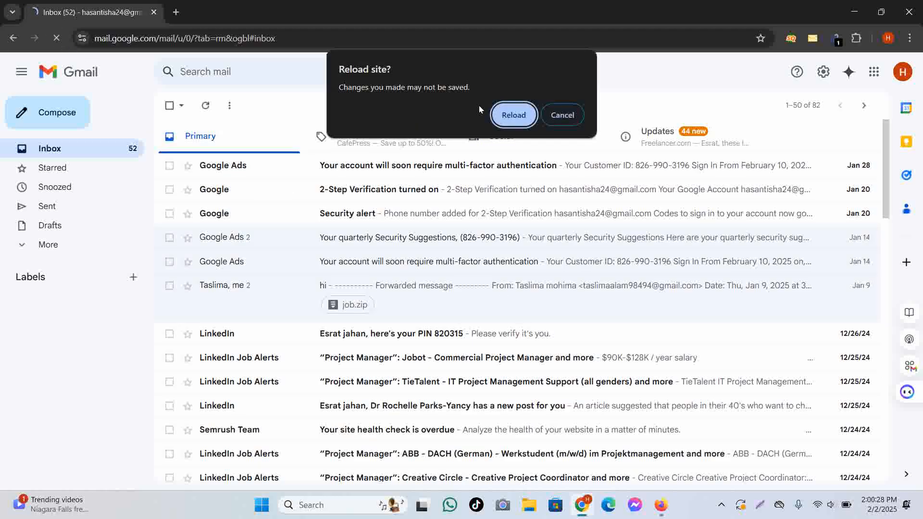
click(513, 113)
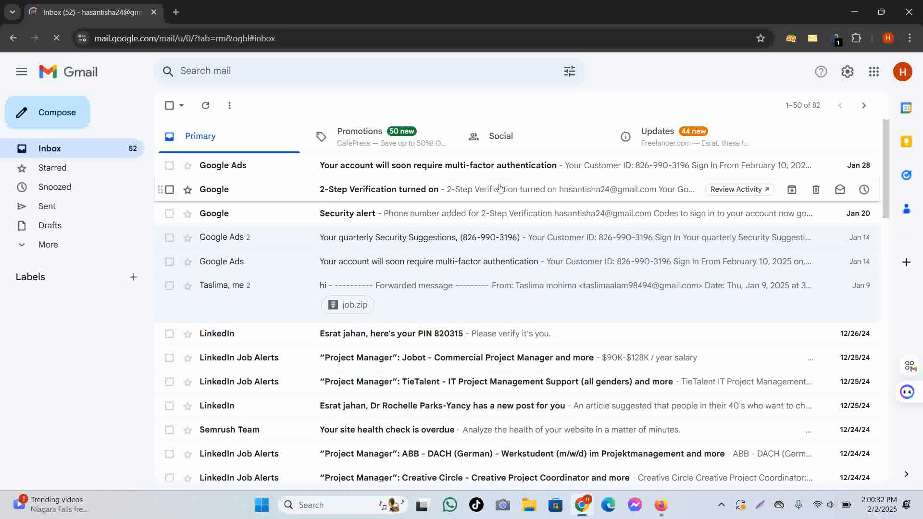
scroll(625, 289, down, 2)
click(906, 78)
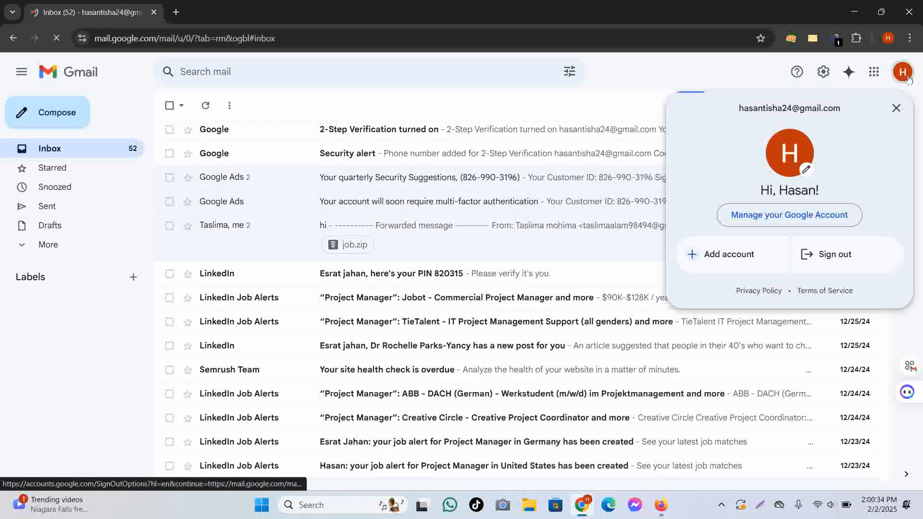
click(908, 79)
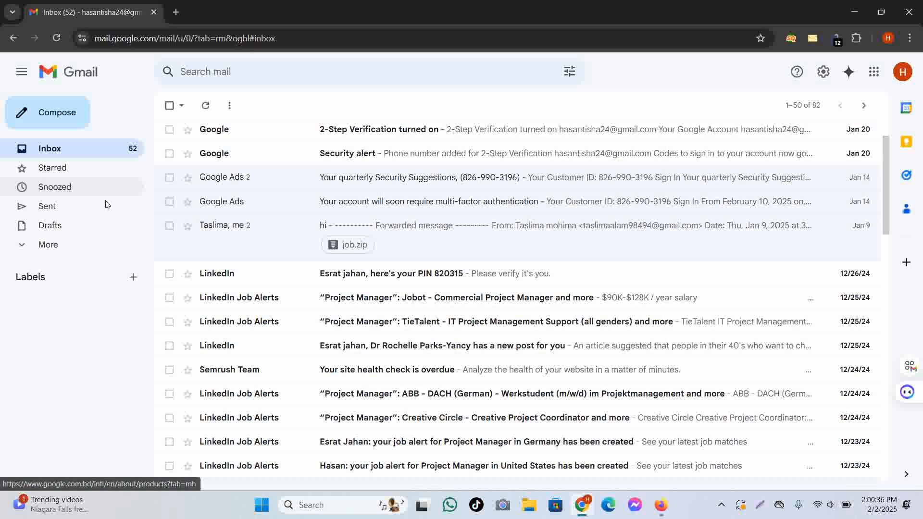
click(58, 245)
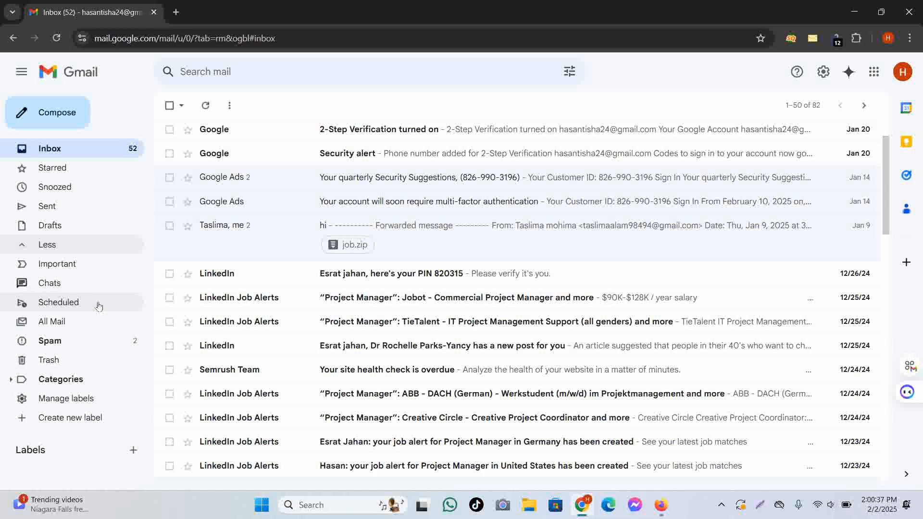
click(103, 340)
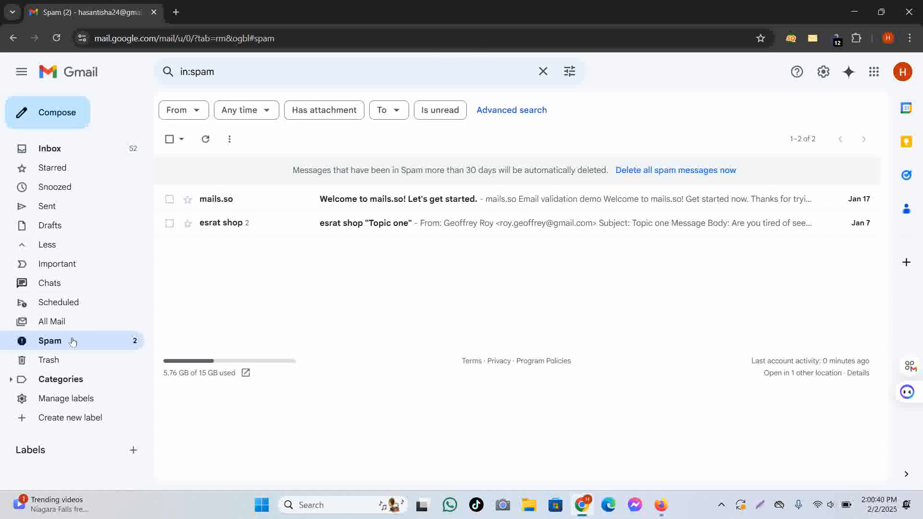
click(81, 329)
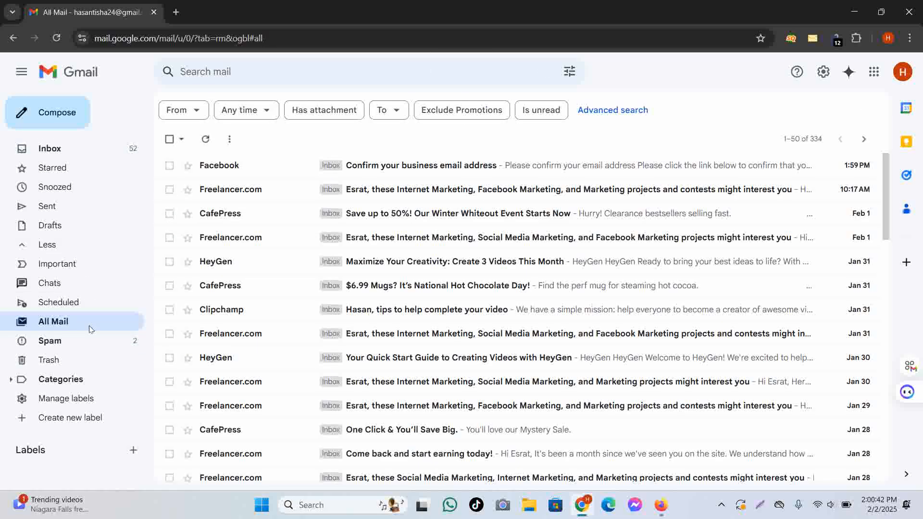
Copy the Confirm Now link address from Facebook's business email message into a new tab.
click(447, 166)
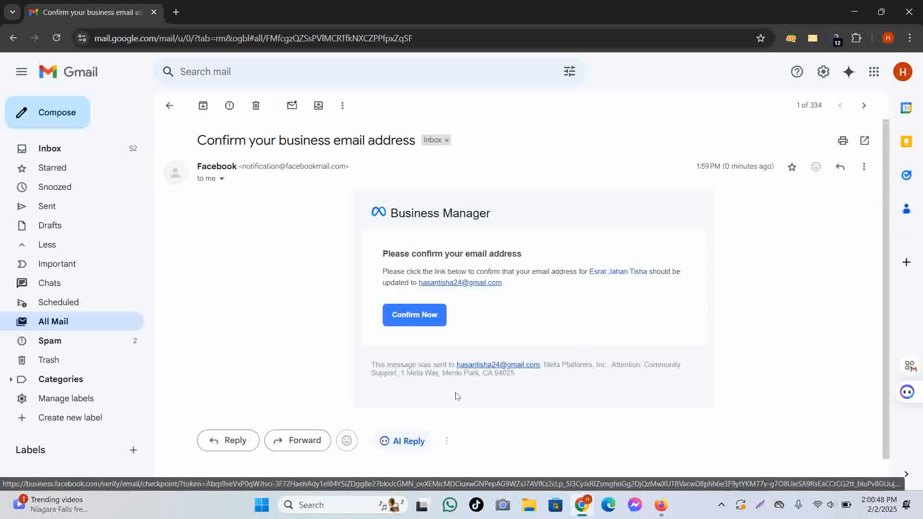
right_click(427, 316)
click(501, 427)
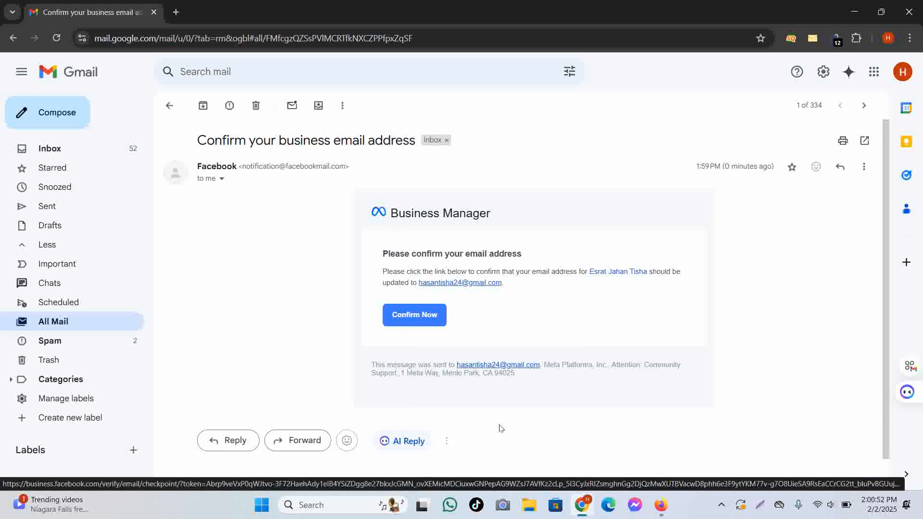
click(661, 509)
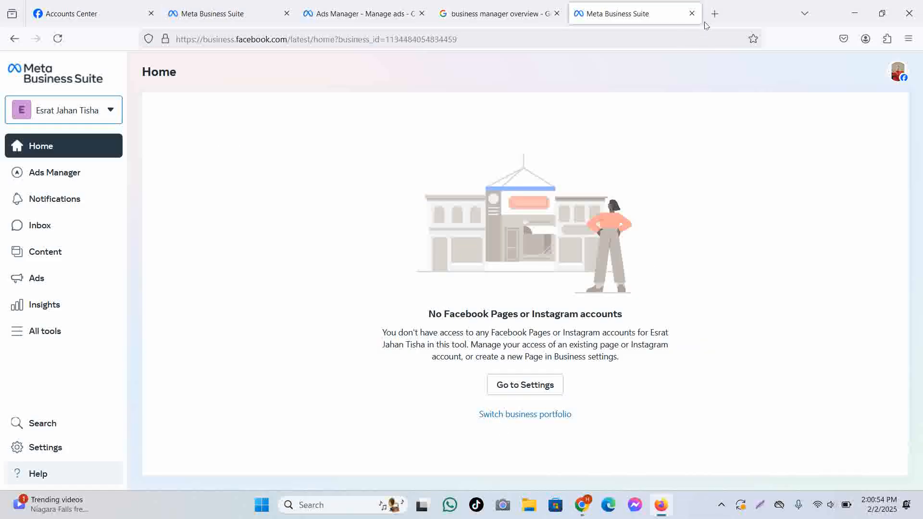
click(581, 505)
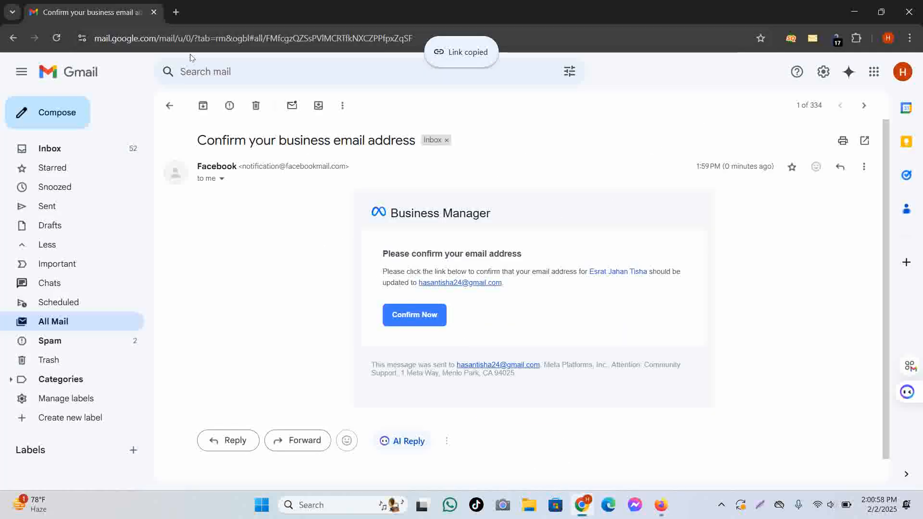
right_click(402, 317)
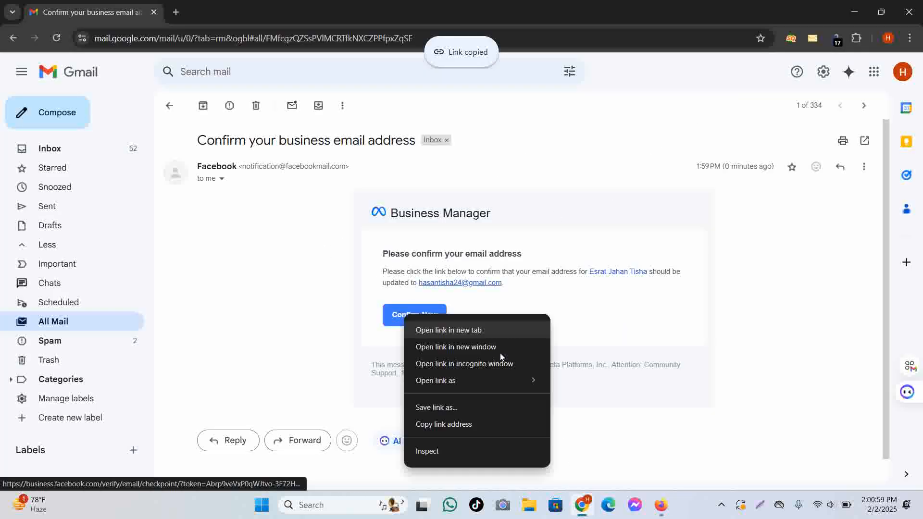
click(454, 426)
click(662, 506)
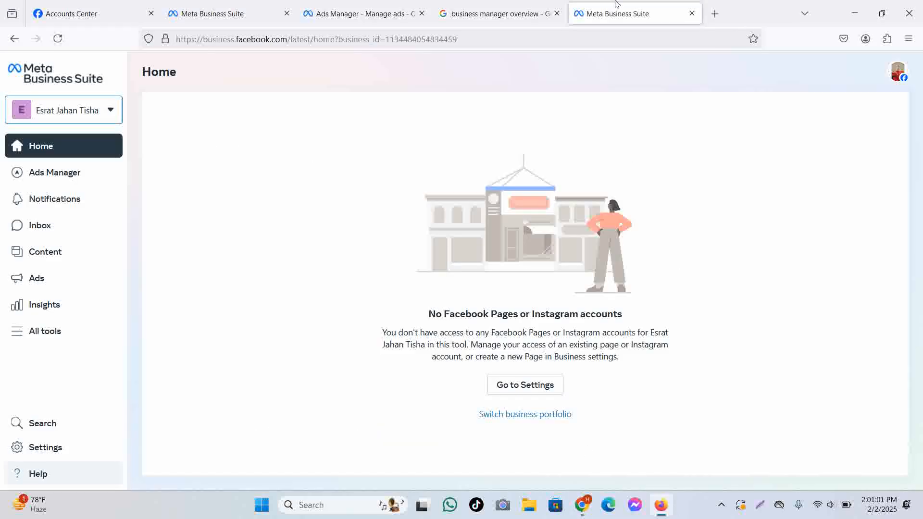
click(713, 13)
Load the pasted confirmation link and close the four extra Meta tabs.
key(ctrl+v)
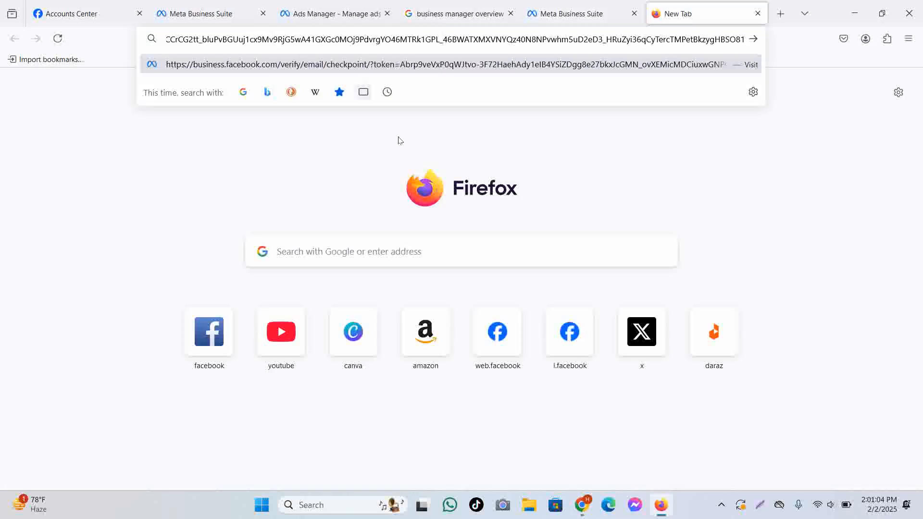
key(Return)
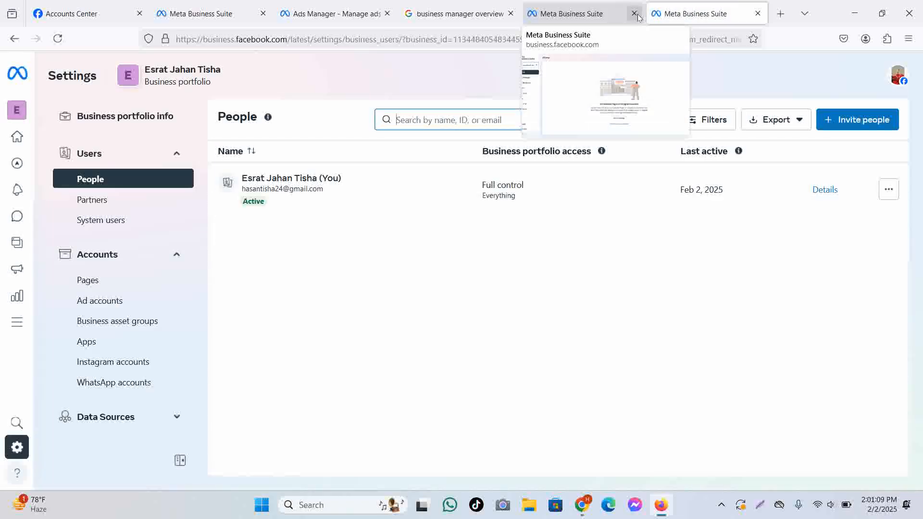
click(635, 14)
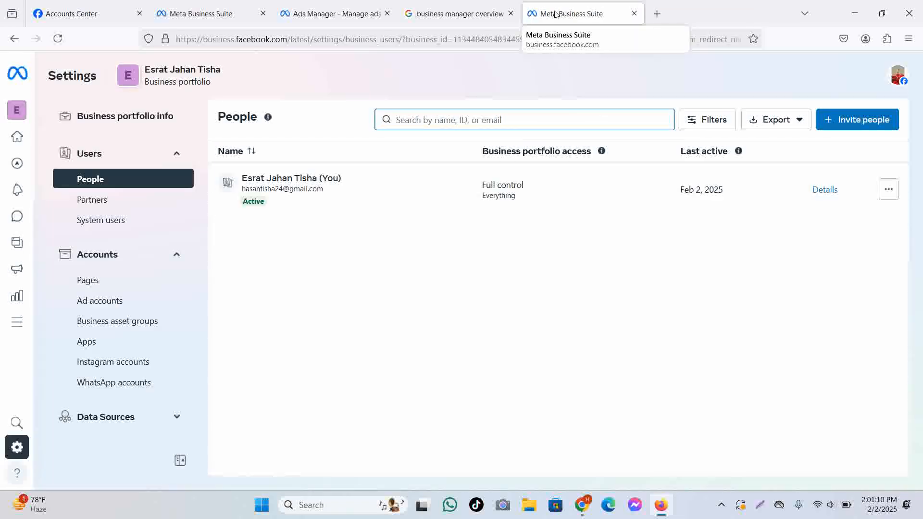
click(510, 13)
click(387, 14)
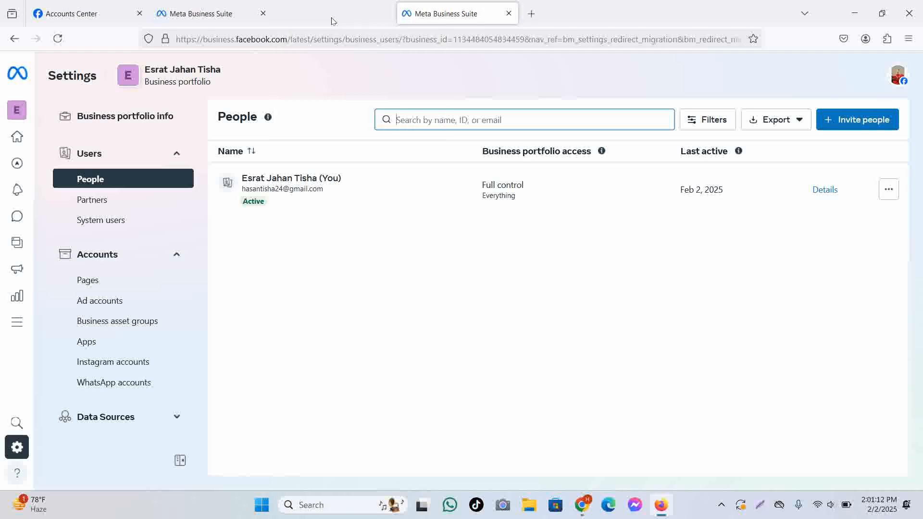
click(263, 13)
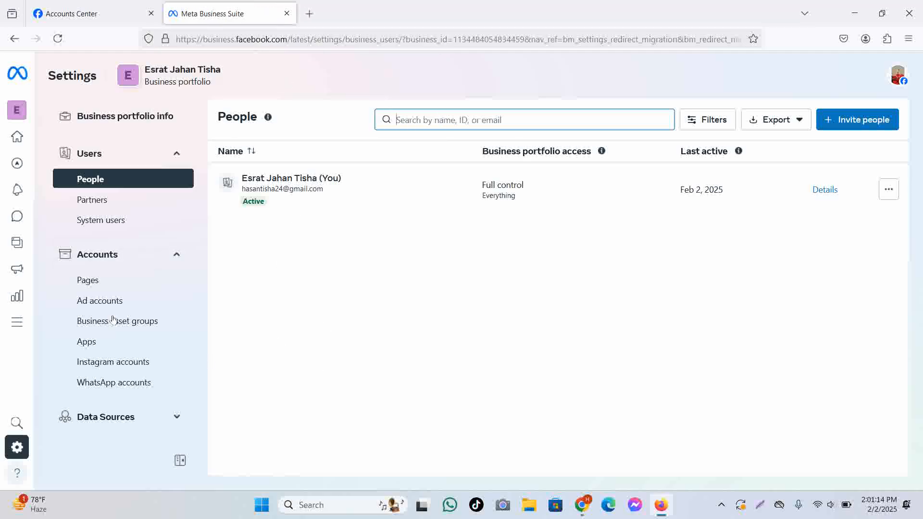
Expand the Data Sources and Requests sections in the portfolio settings.
scroll(168, 270, down, 3)
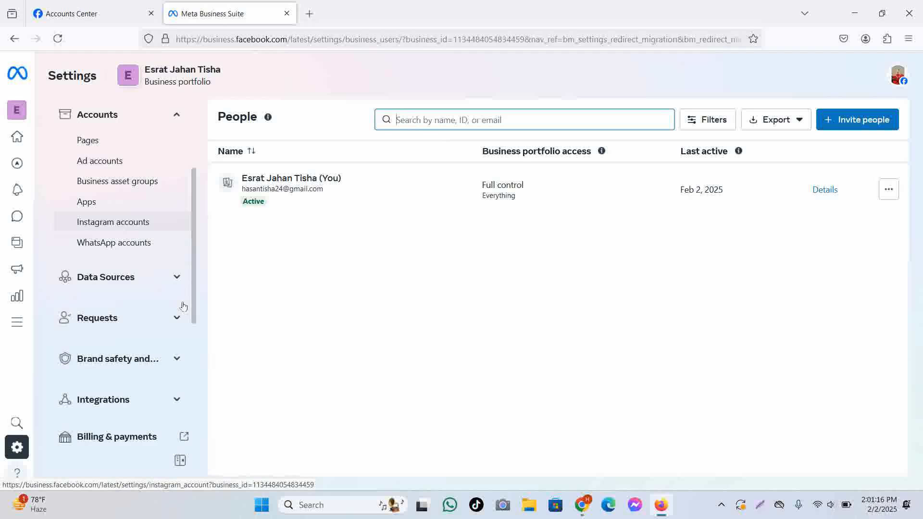
scroll(182, 306, down, 2)
scroll(182, 306, down, 4)
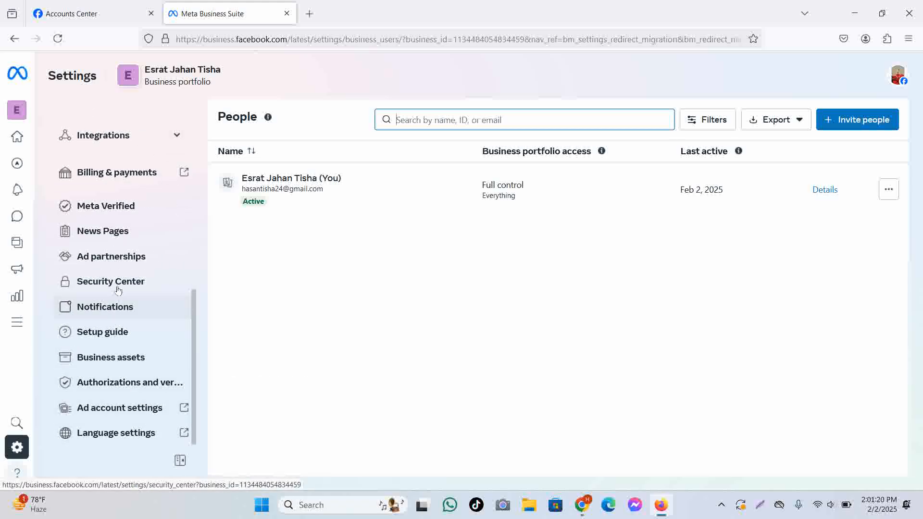
scroll(118, 293, up, 6)
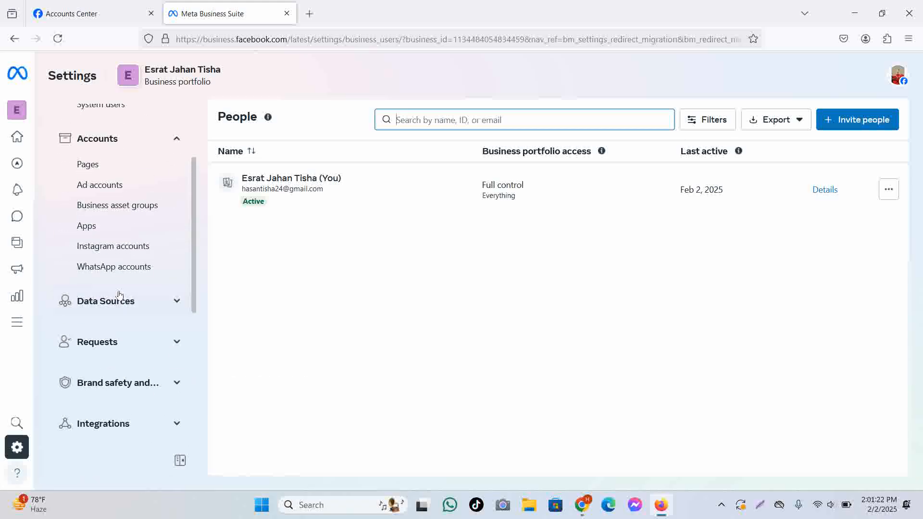
scroll(120, 294, up, 1)
click(174, 360)
scroll(173, 360, down, 2)
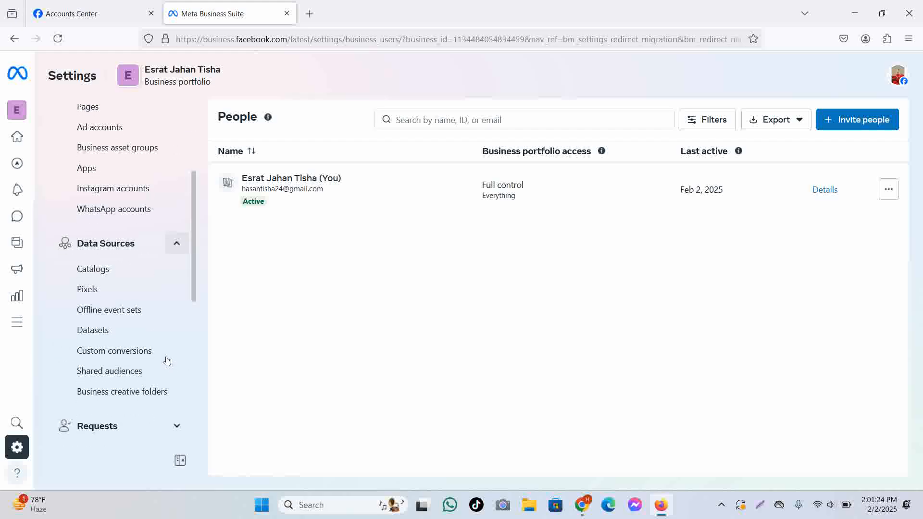
scroll(166, 358, down, 1)
scroll(151, 324, down, 2)
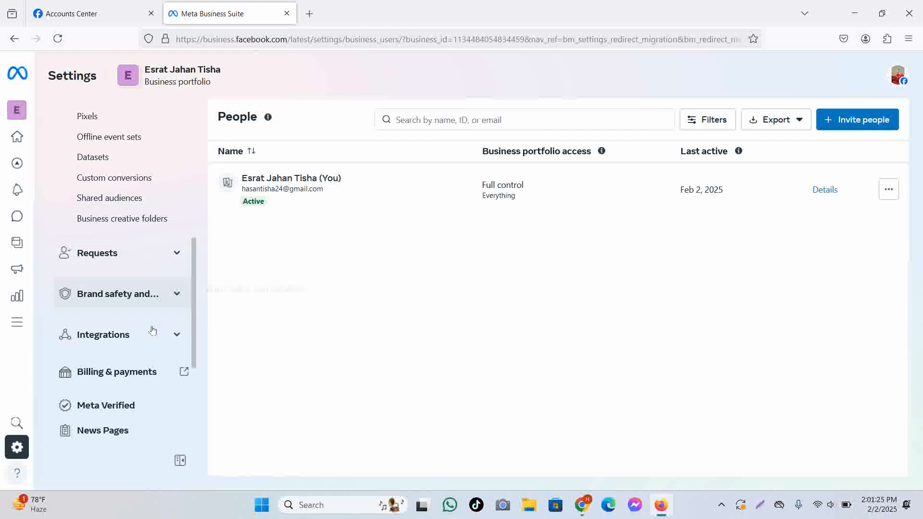
click(174, 262)
Expand Brand safety and open Billing & payments in a new tab, staying on Settings.
scroll(164, 298, down, 2)
click(166, 218)
scroll(145, 337, down, 1)
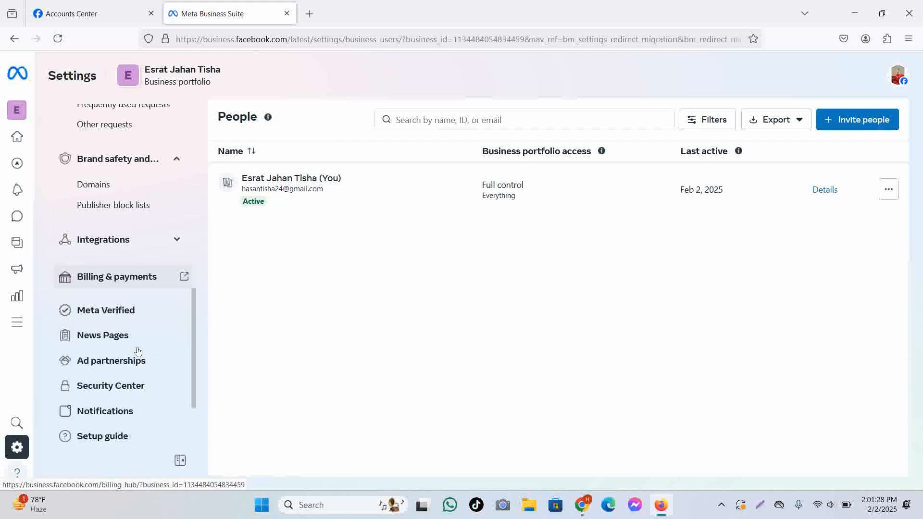
scroll(138, 351, down, 1)
click(178, 228)
click(226, 13)
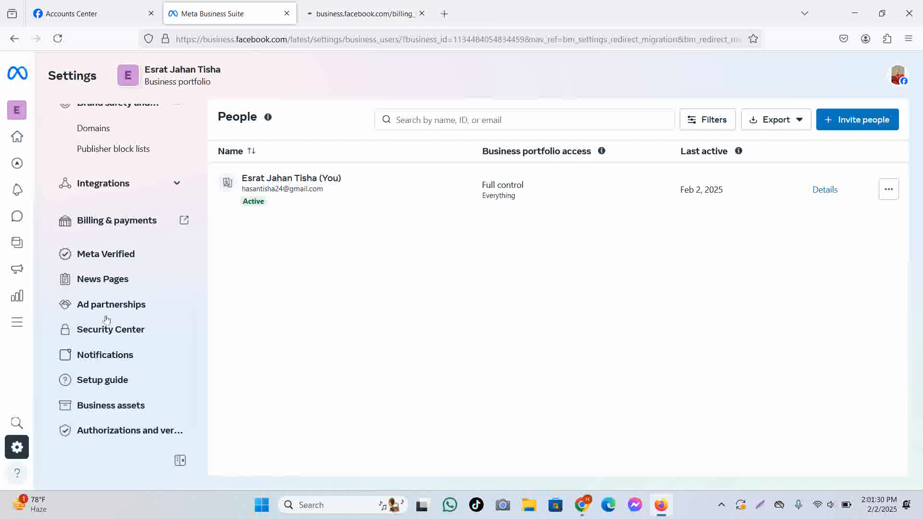
scroll(107, 320, down, 1)
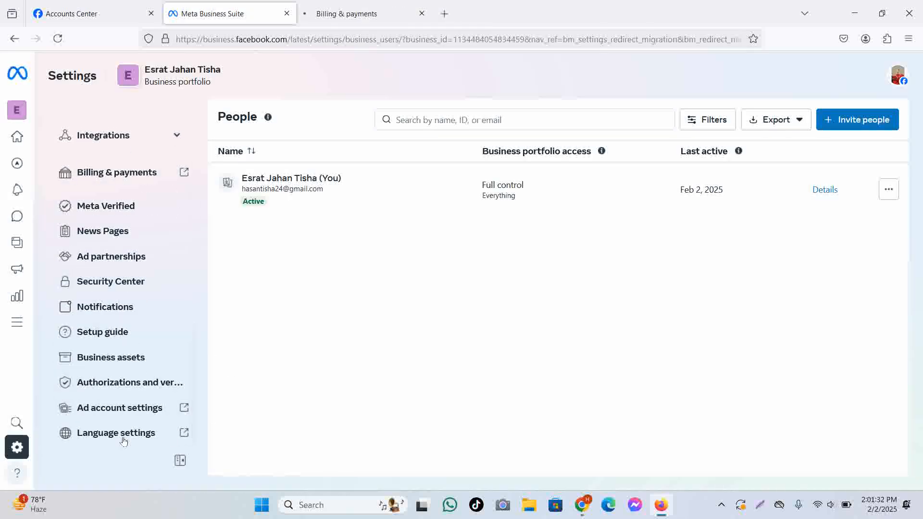
Open the Business assets page, browse All tools, and check the portfolio list without switching.
click(146, 360)
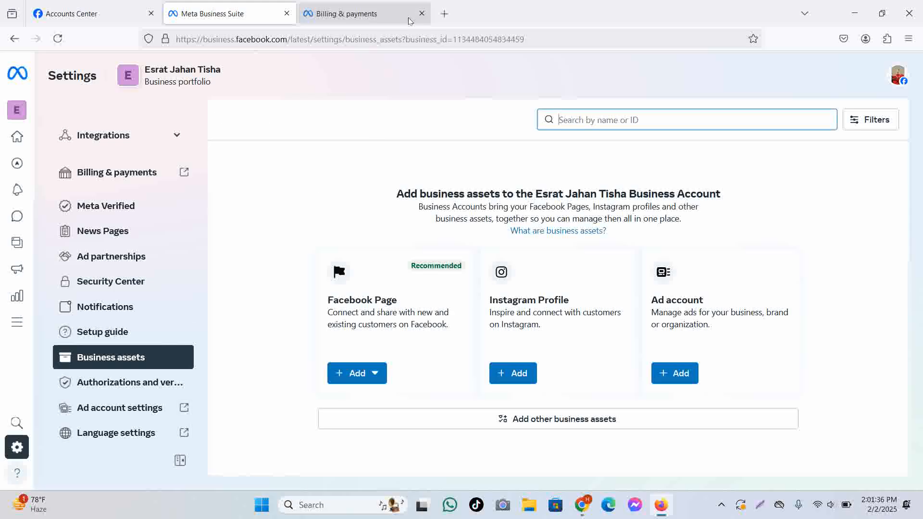
scroll(68, 274, up, 10)
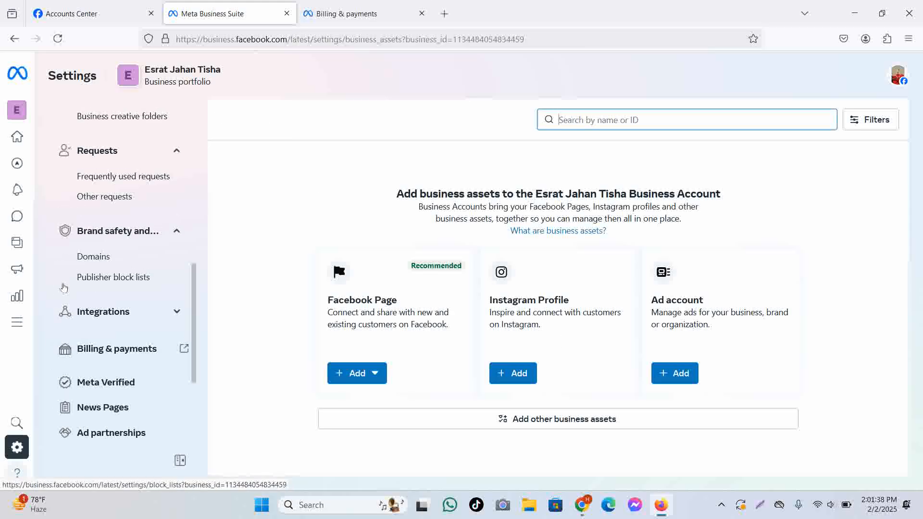
scroll(64, 263, up, 2)
mouse_move(14, 300)
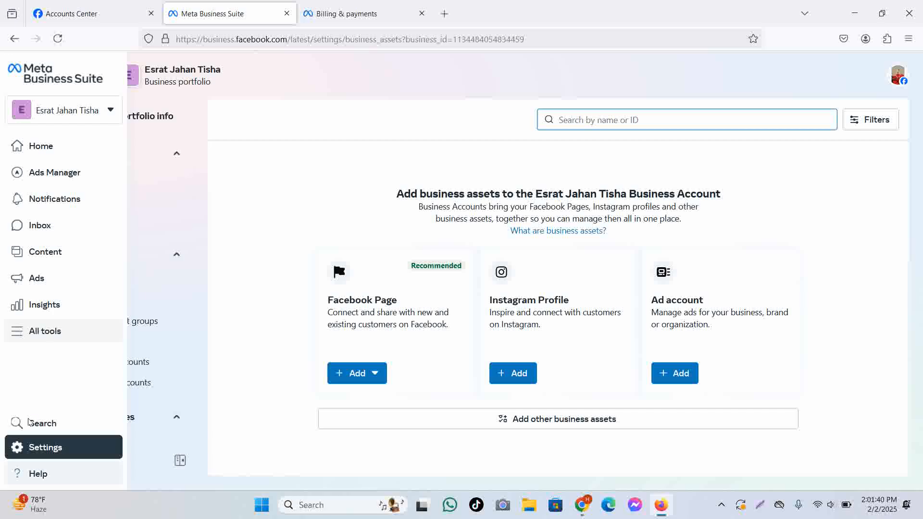
click(9, 335)
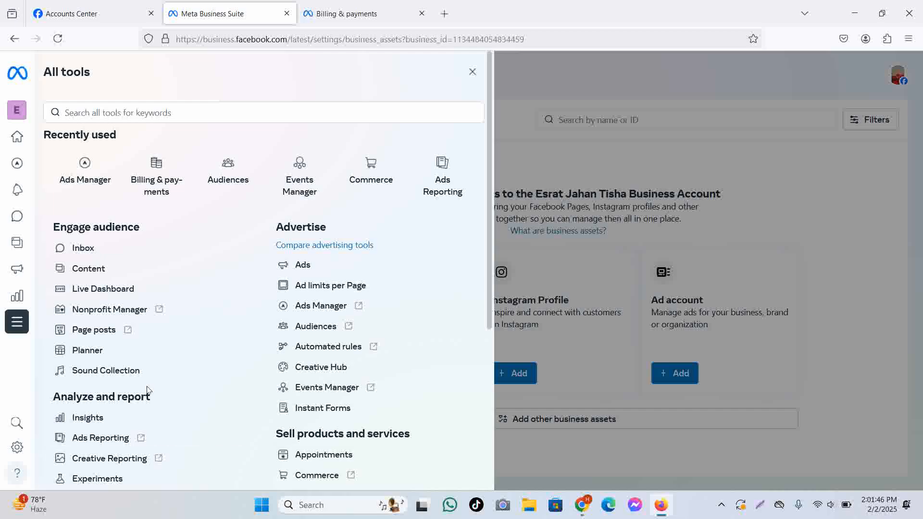
scroll(148, 390, down, 3)
scroll(154, 387, up, 4)
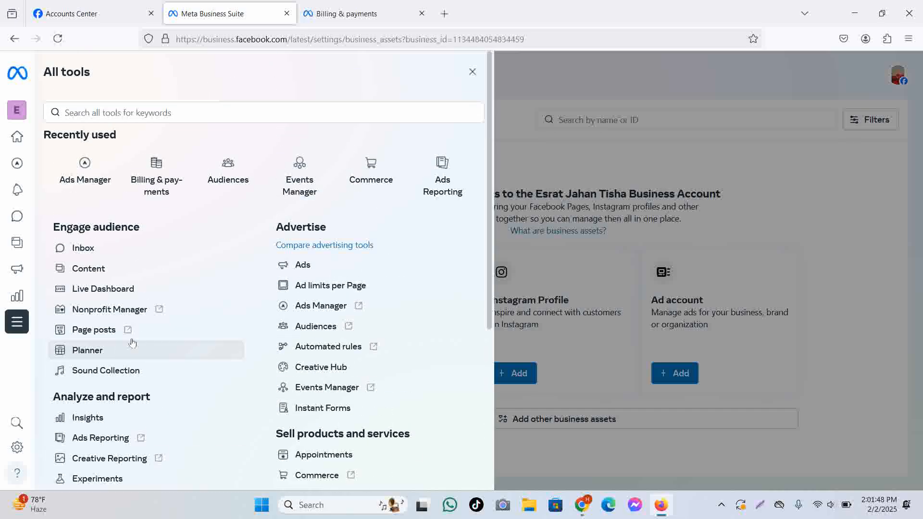
mouse_move(2, 388)
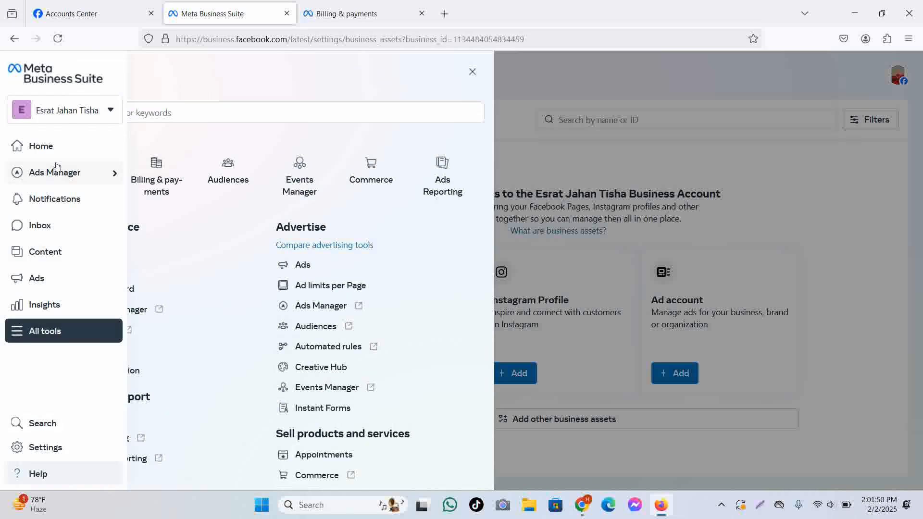
click(100, 110)
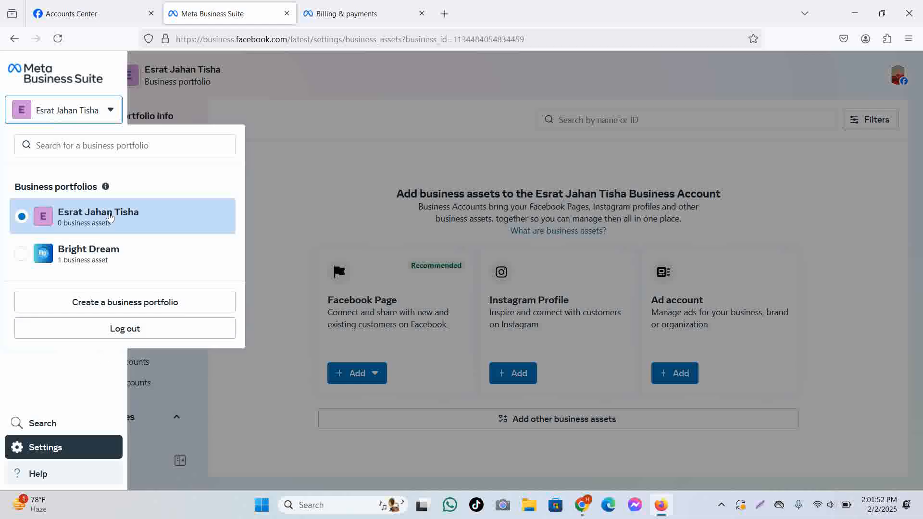
click(364, 131)
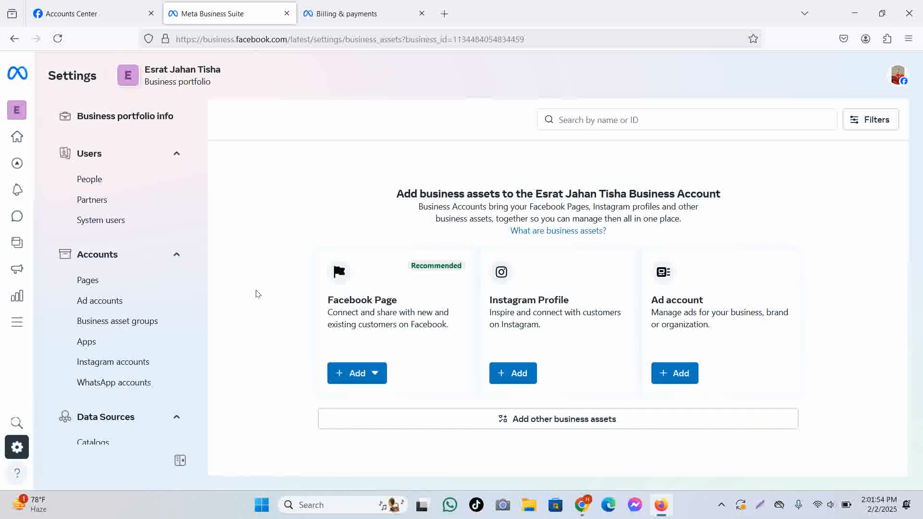
Open Ad account settings from the tools list in a new tab.
scroll(146, 351, down, 3)
scroll(146, 350, up, 3)
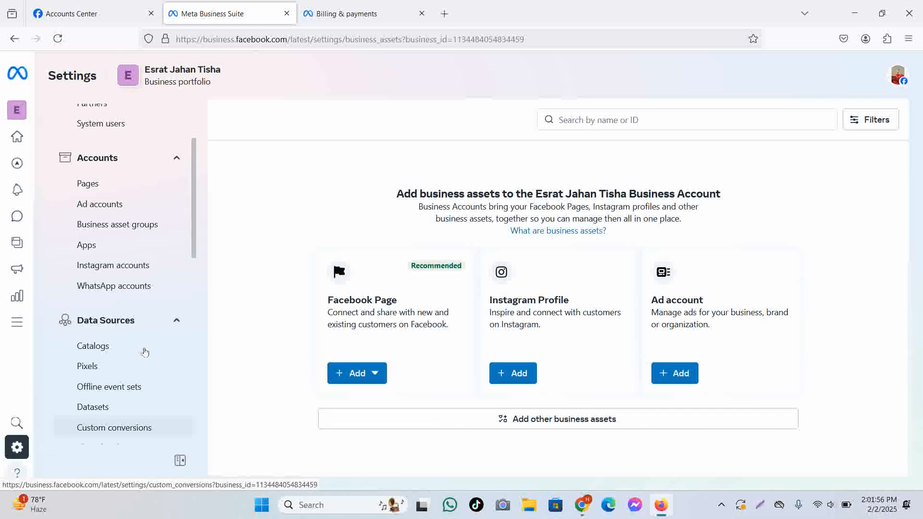
scroll(144, 258, down, 4)
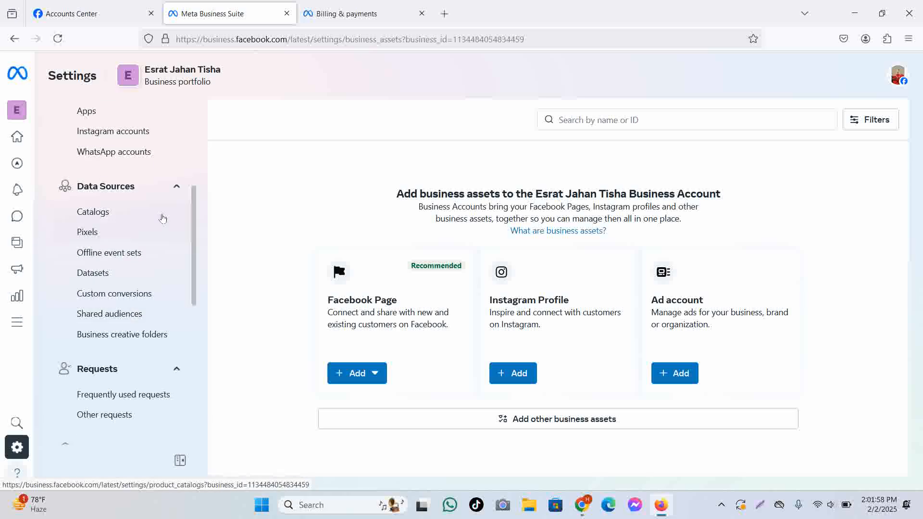
drag(194, 248, 185, 166)
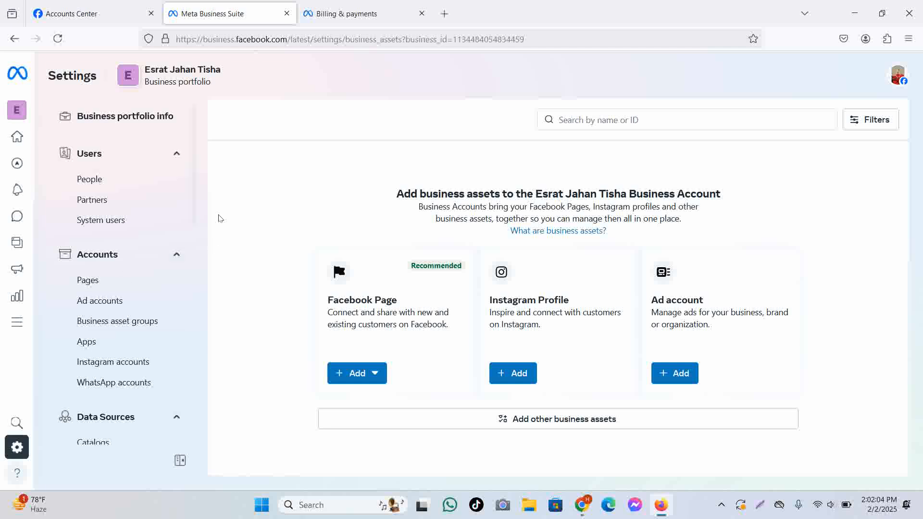
drag(196, 182, 226, 413)
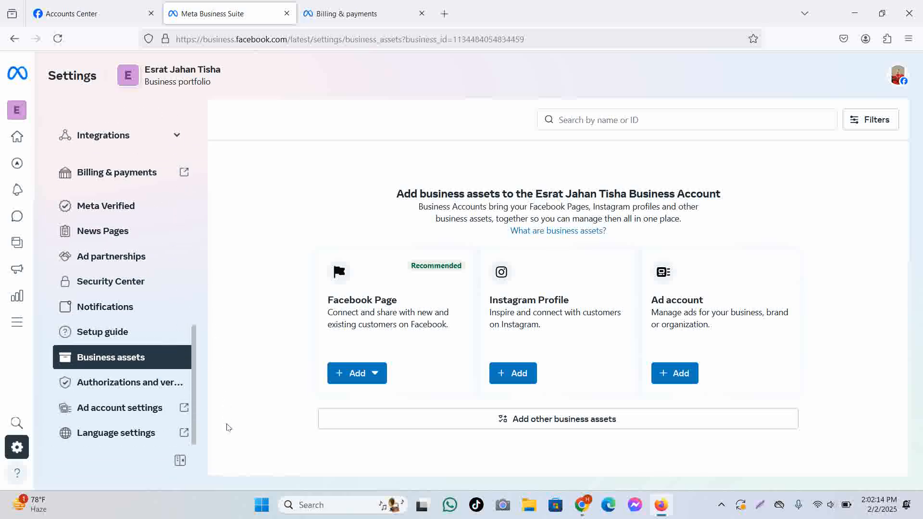
click(122, 411)
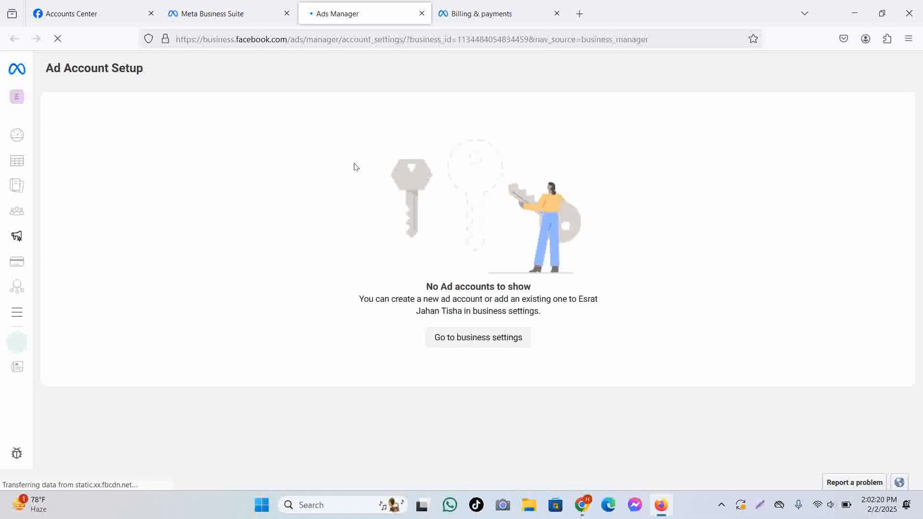
Go to the portfolio's Ad accounts settings page and open Ad account settings in a new tab.
click(494, 342)
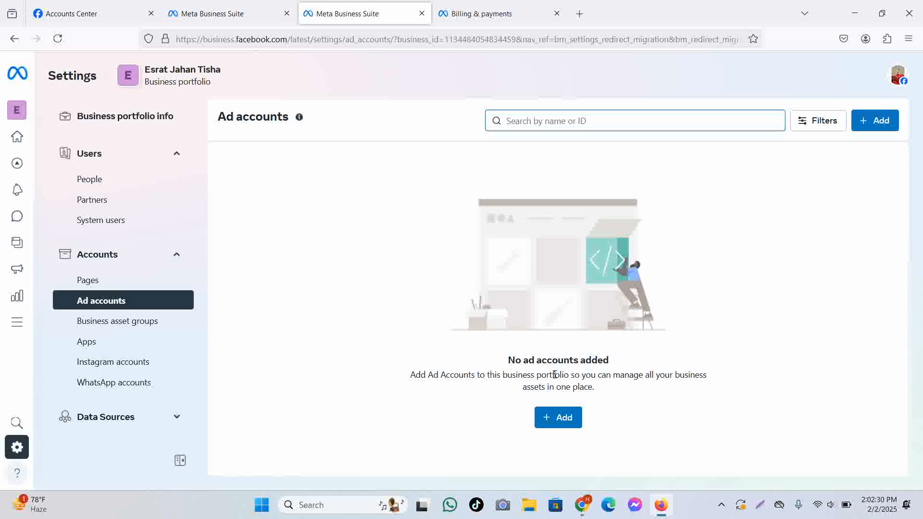
drag(500, 369, 628, 370)
click(321, 256)
scroll(184, 363, down, 3)
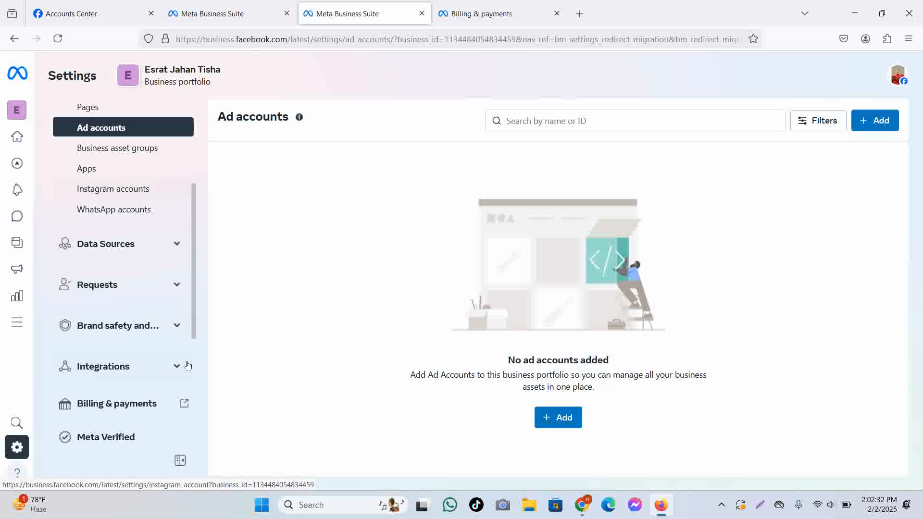
scroll(164, 272, down, 5)
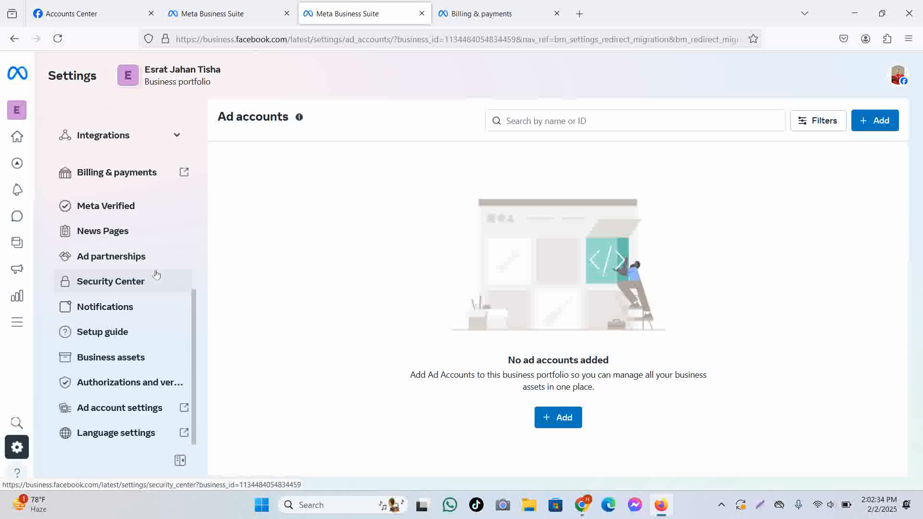
scroll(155, 272, up, 2)
scroll(158, 273, down, 3)
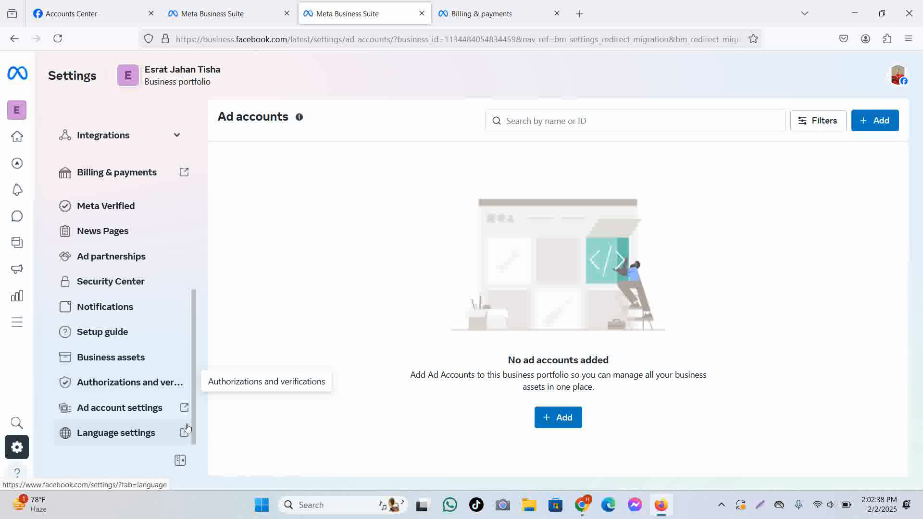
scroll(157, 305, up, 6)
scroll(155, 306, up, 3)
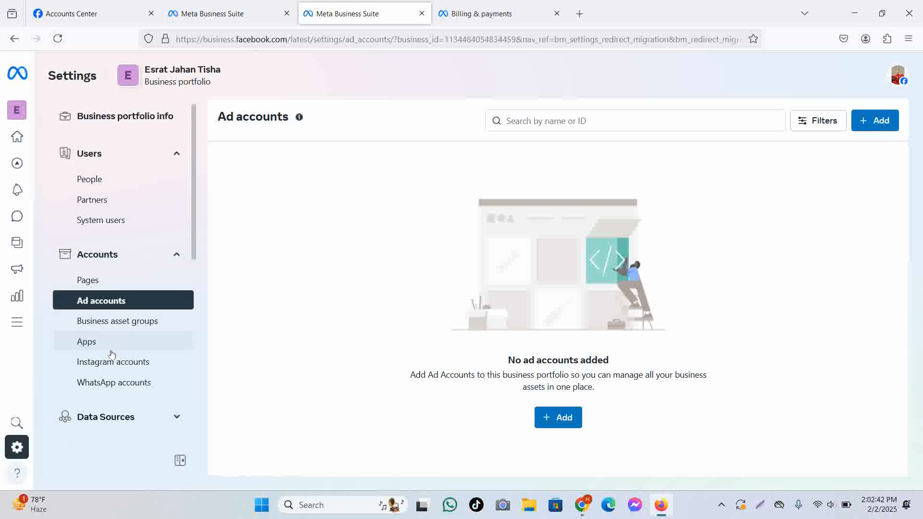
scroll(113, 353, down, 3)
scroll(124, 347, down, 5)
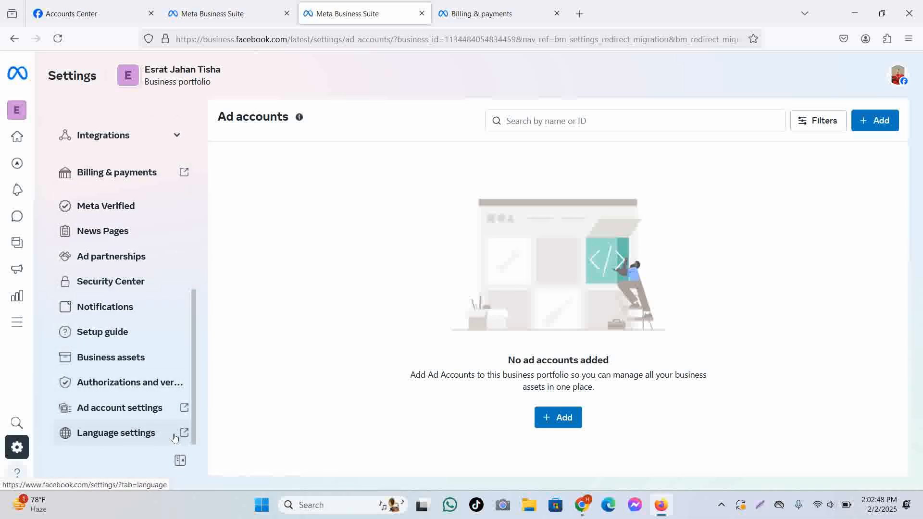
click(168, 414)
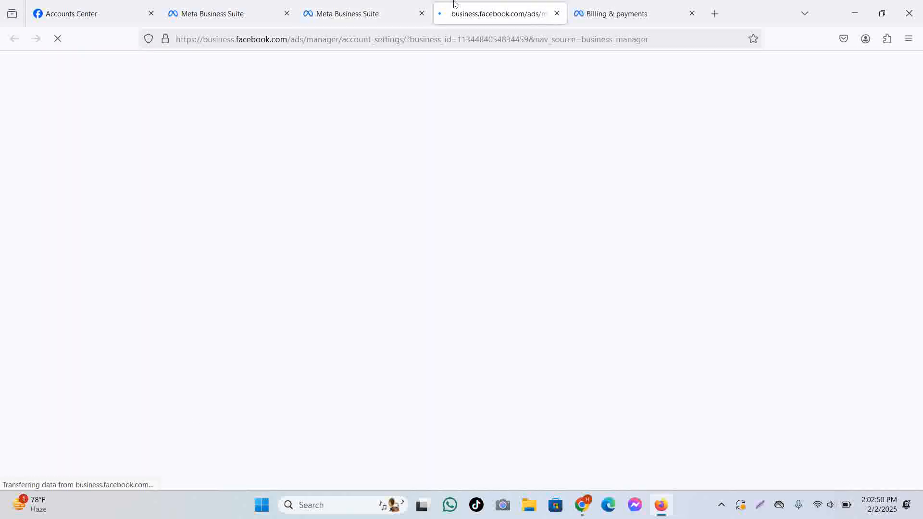
View the portfolio's Payment methods and Payment activity on the Billing & payments tab.
click(662, 11)
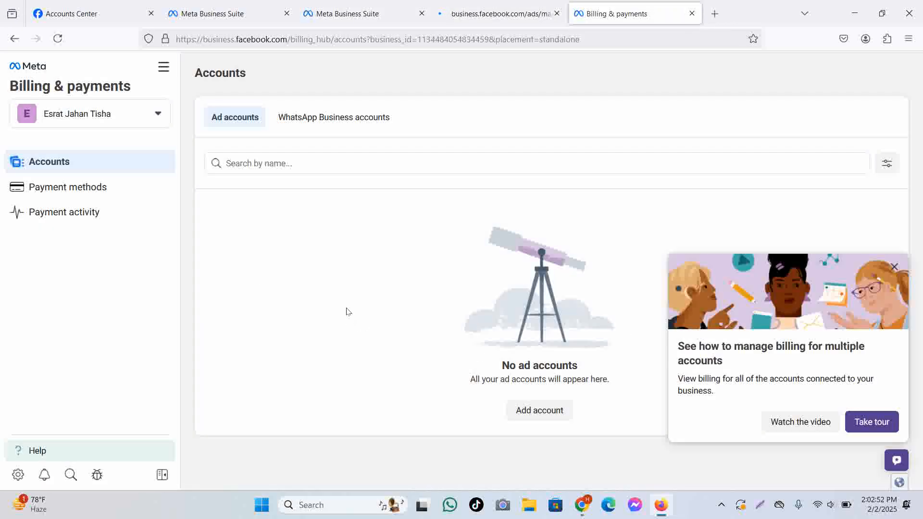
click(96, 187)
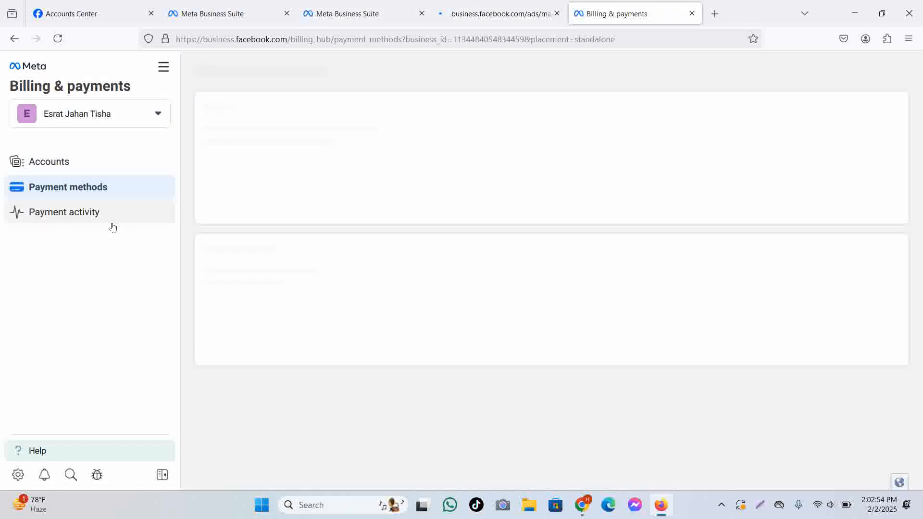
click(105, 216)
Open Business settings from All tools to show the People page with Full control.
click(128, 118)
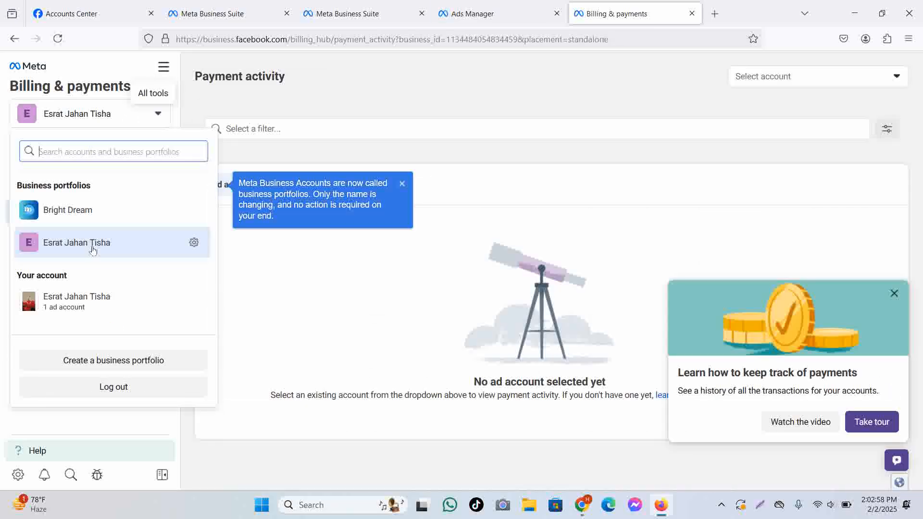
click(164, 67)
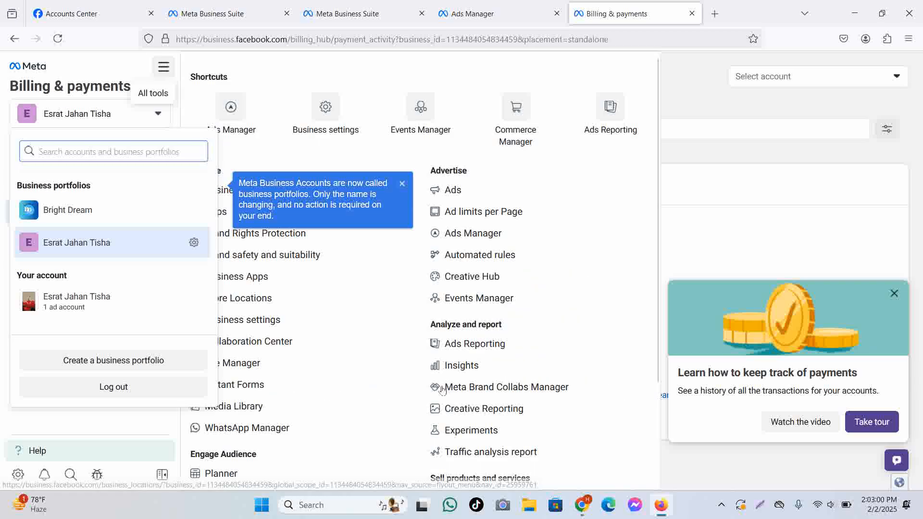
click(740, 169)
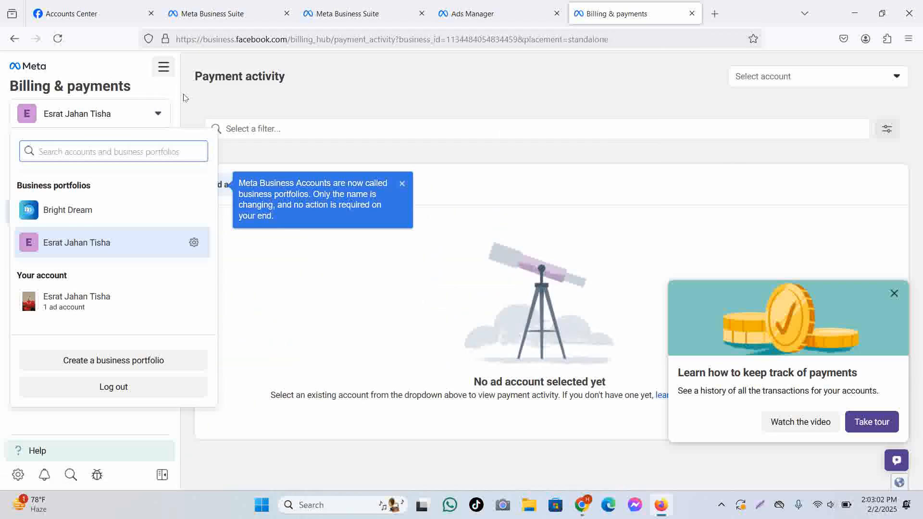
double_click(208, 89)
click(143, 114)
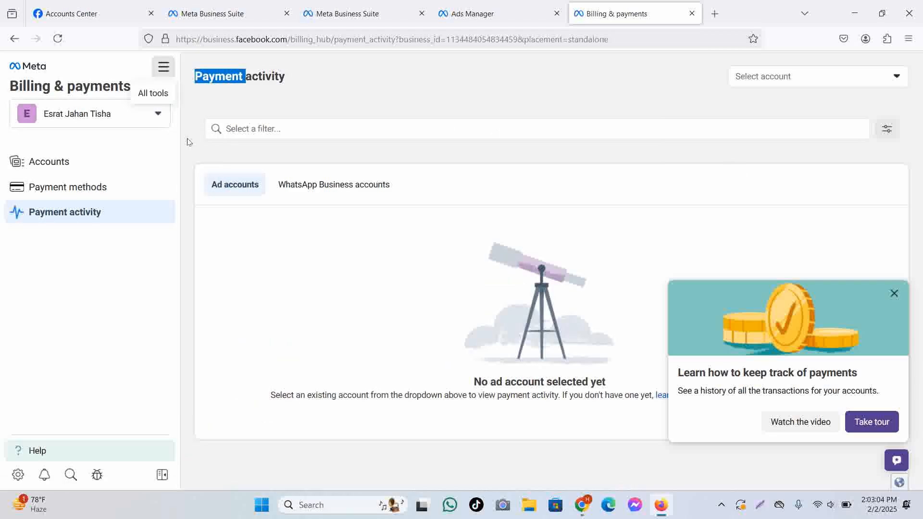
click(163, 67)
click(354, 151)
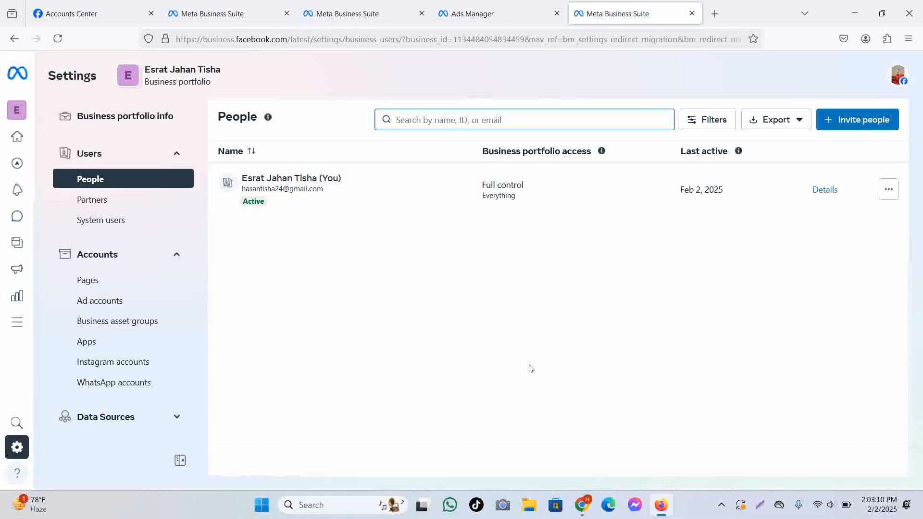
Go to the portfolio's empty Ad accounts list and start adding an ad account.
click(101, 303)
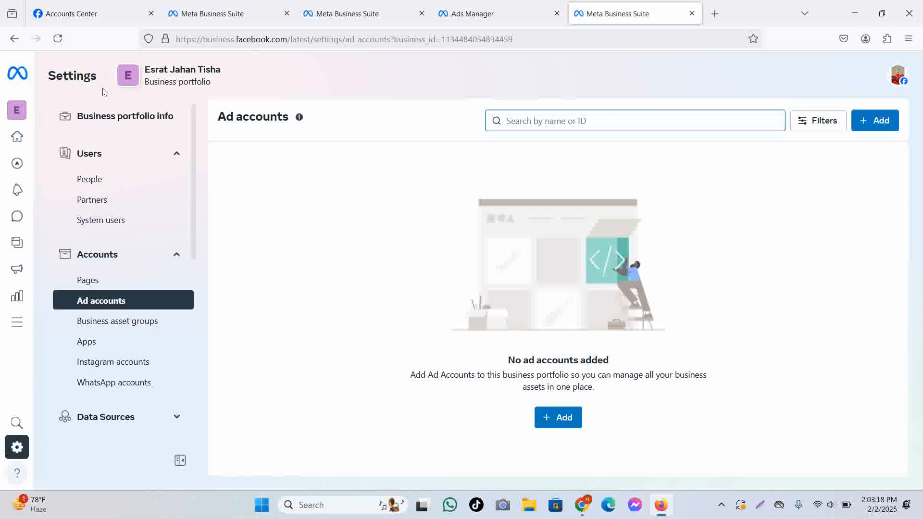
scroll(122, 147, down, 2)
scroll(111, 197, up, 2)
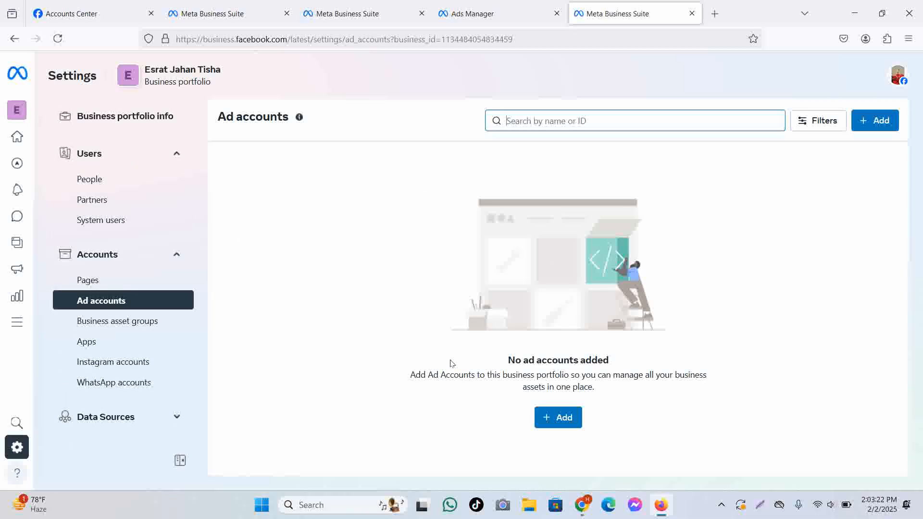
drag(454, 373, 725, 357)
click(754, 354)
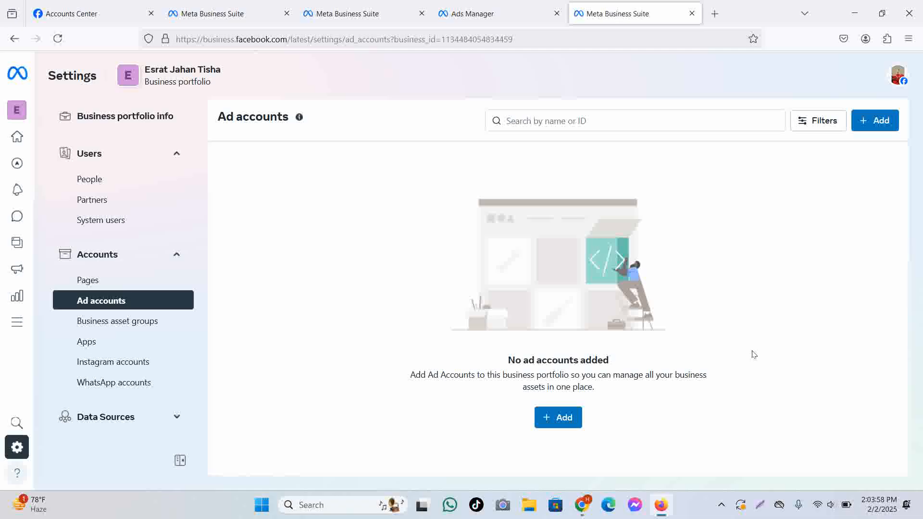
click(562, 423)
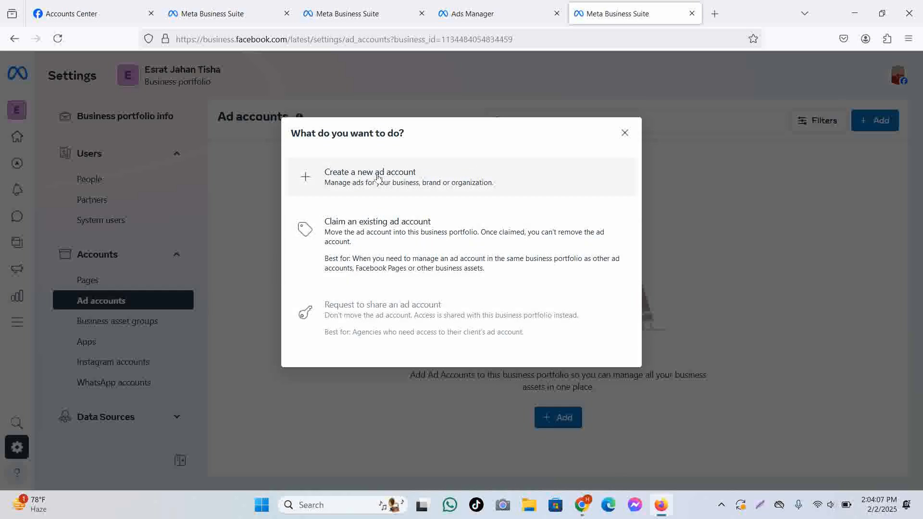
Choose 'Create a new ad account' and enter a name for the new account.
click(430, 185)
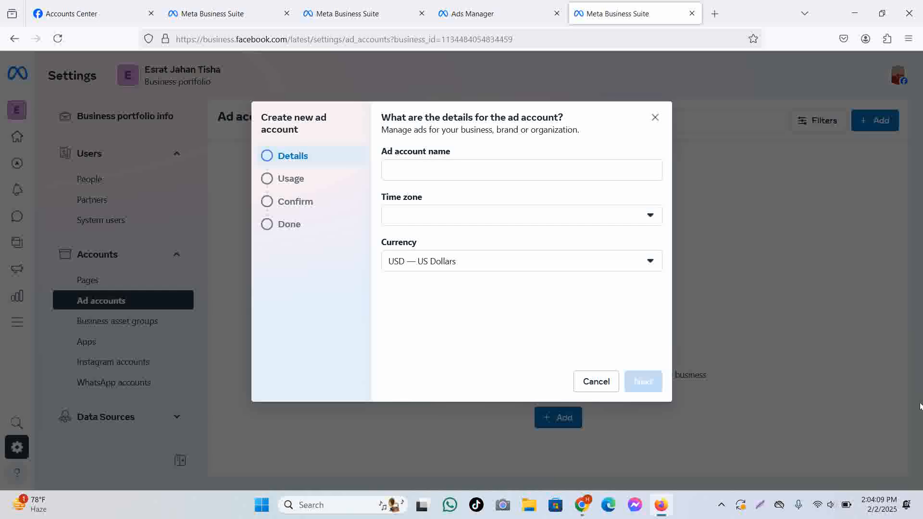
click(495, 170)
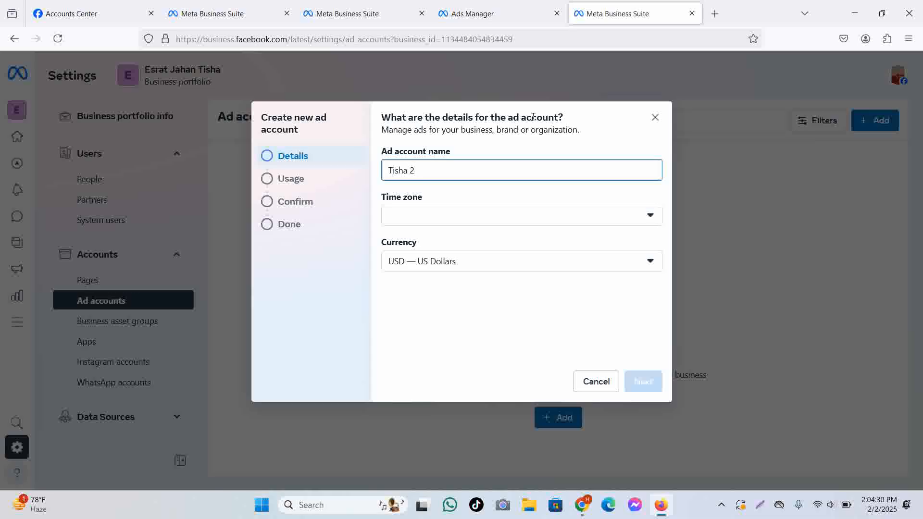
click(515, 149)
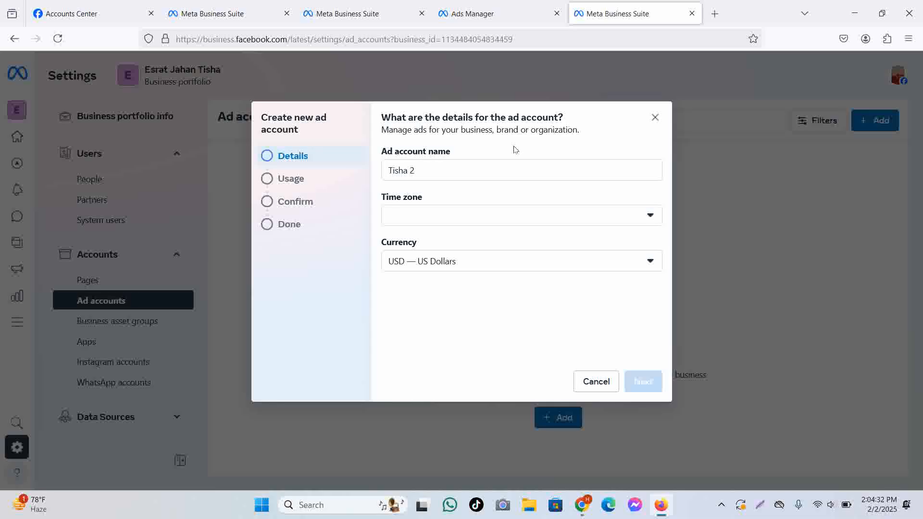
Browse the ad account's time zone list looking for Asia/Dhaka.
click(491, 215)
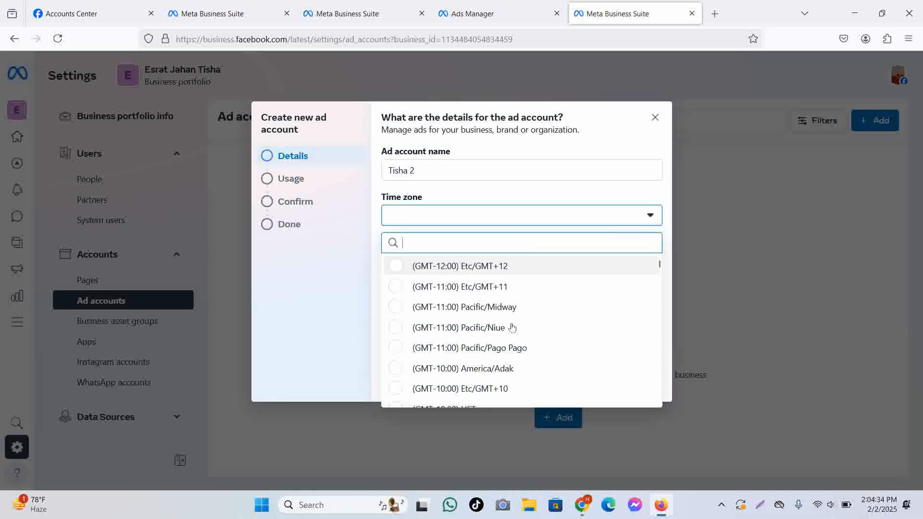
scroll(485, 339, down, 12)
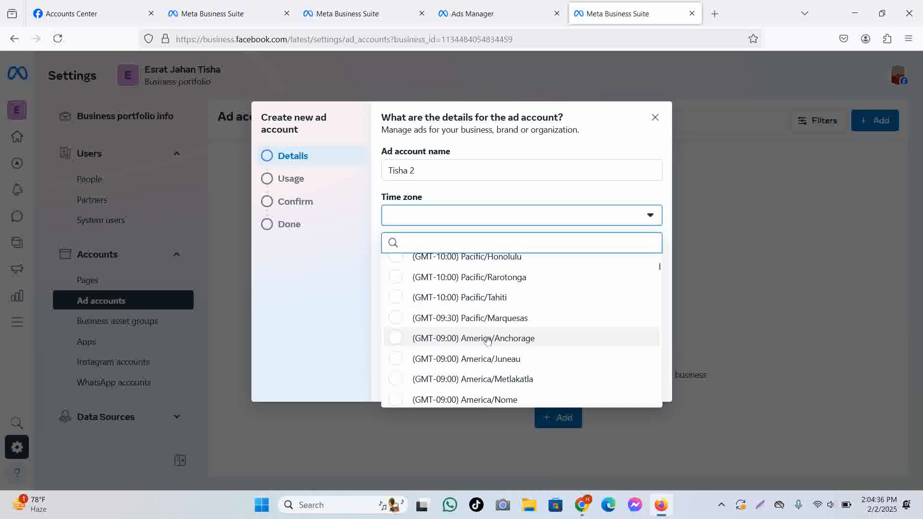
scroll(488, 339, down, 12)
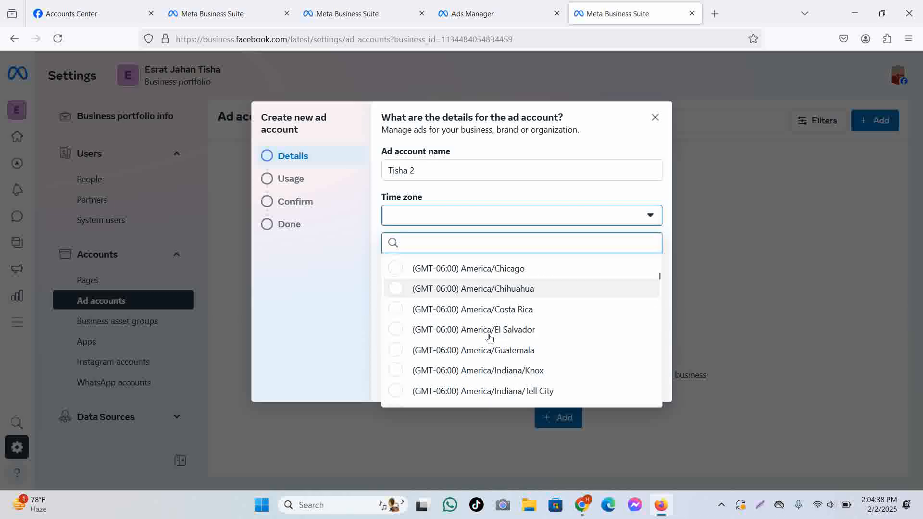
scroll(491, 337, down, 12)
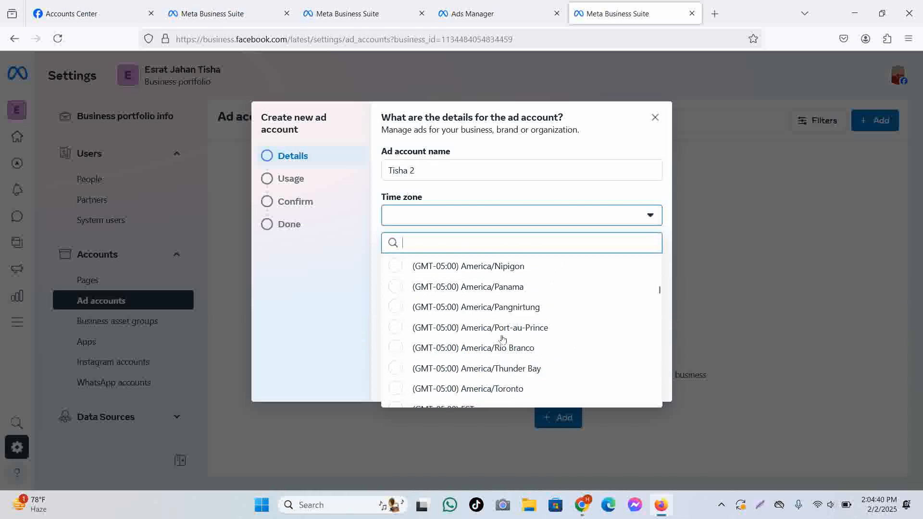
scroll(507, 338, down, 12)
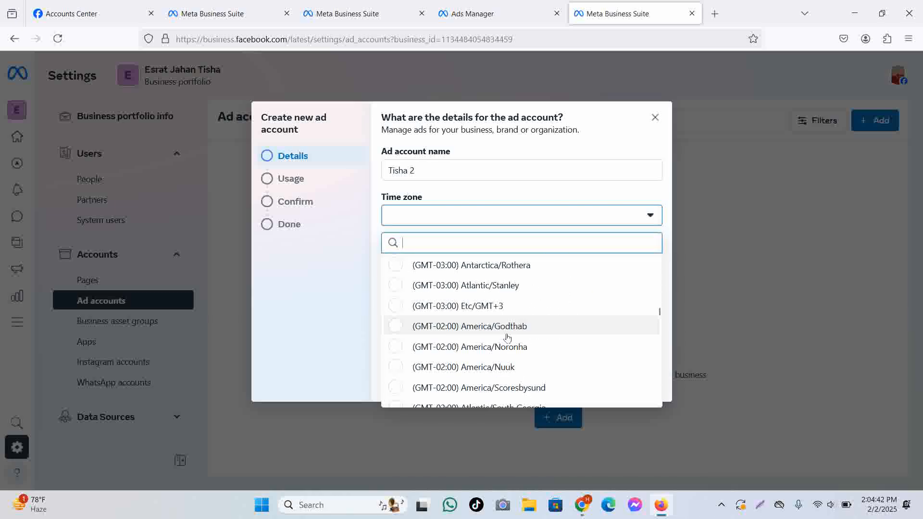
scroll(511, 341, down, 10)
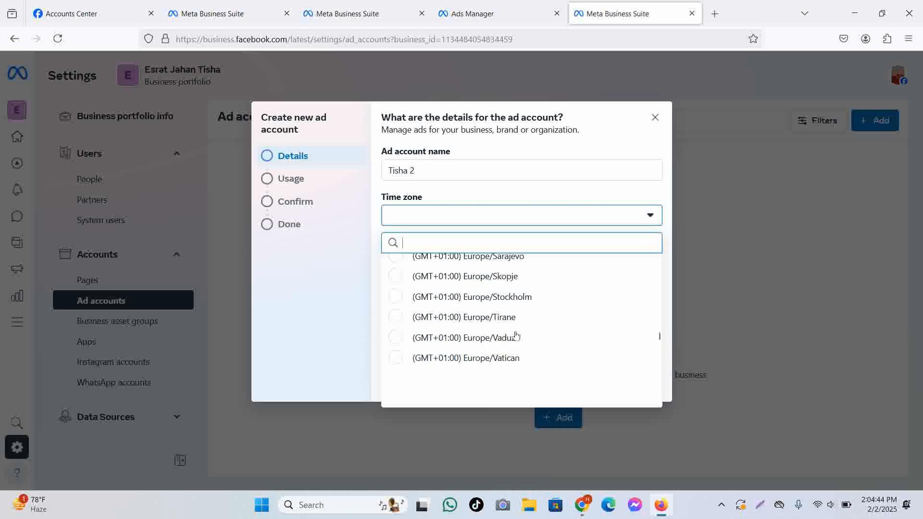
scroll(516, 335, down, 15)
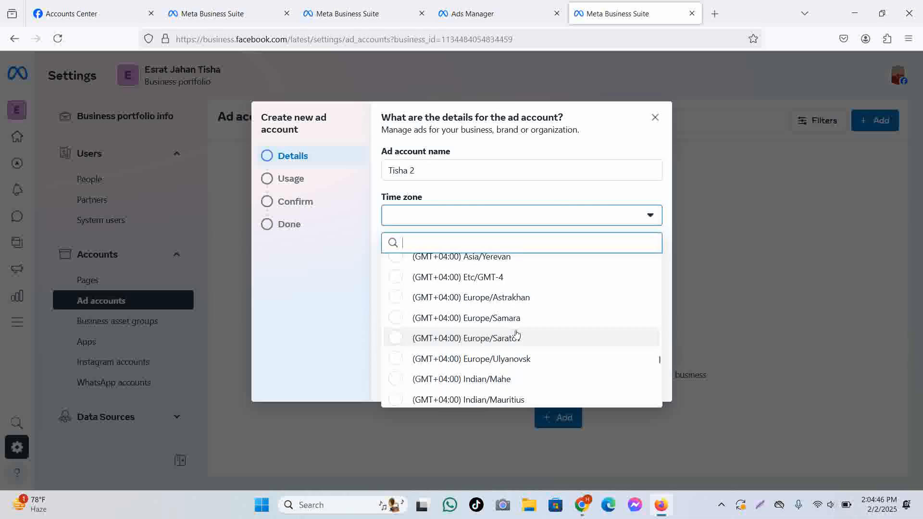
scroll(517, 331, down, 12)
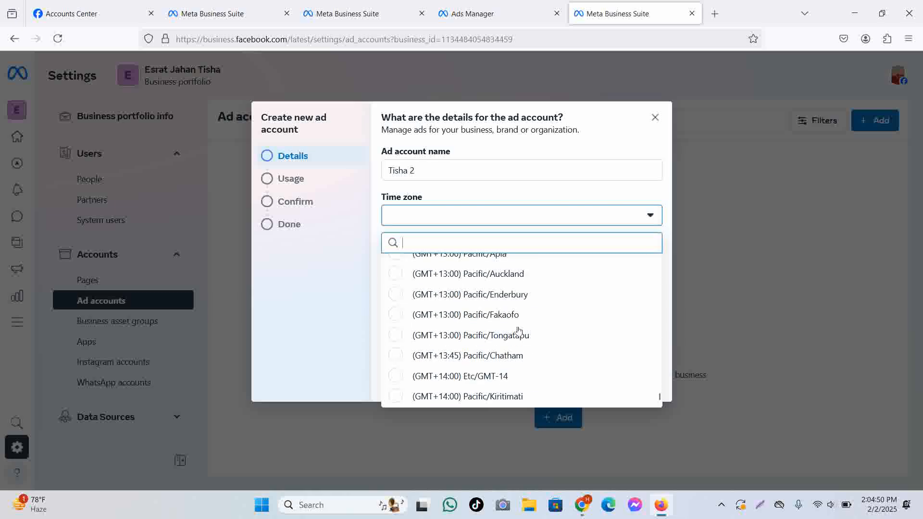
click(658, 399)
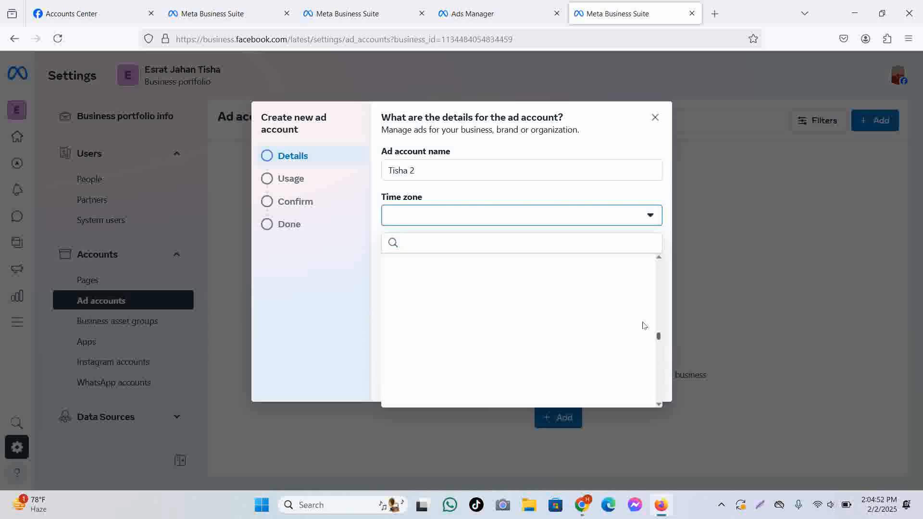
drag(644, 325, 638, 259)
scroll(450, 280, down, 2)
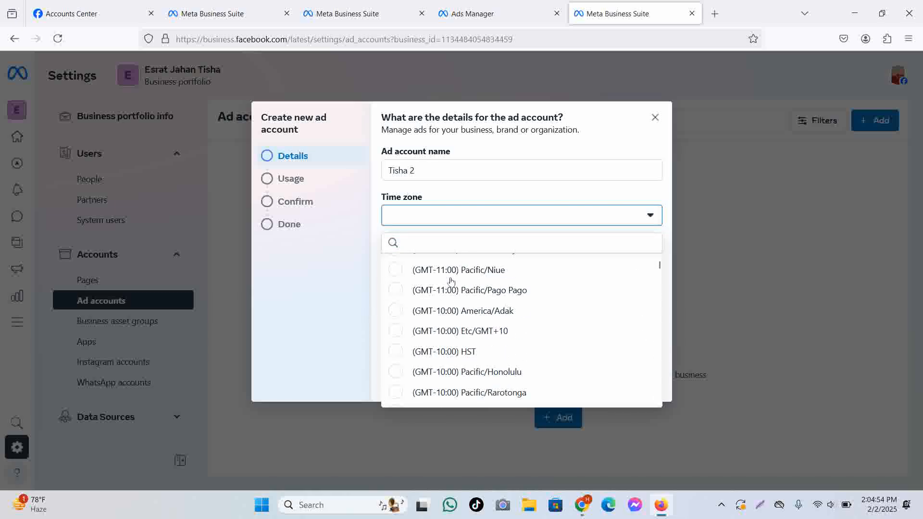
scroll(451, 281, down, 1)
scroll(451, 281, down, 5)
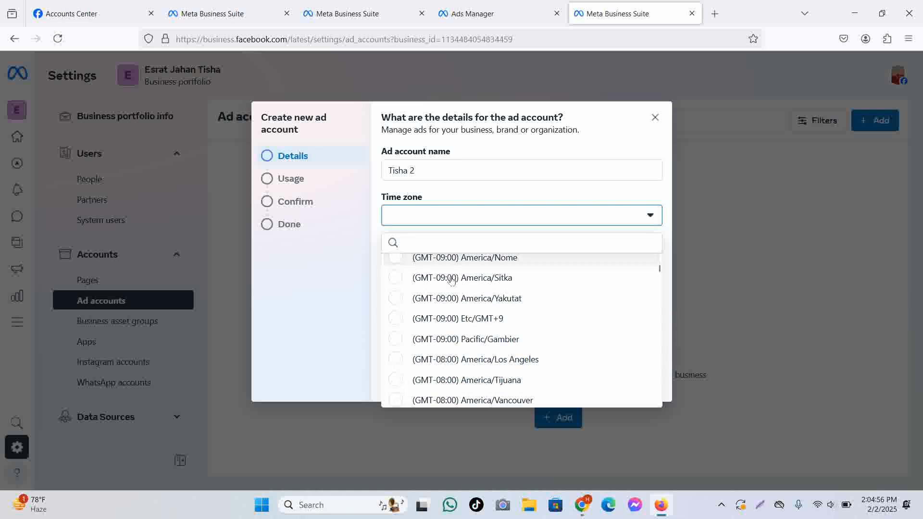
scroll(451, 281, down, 9)
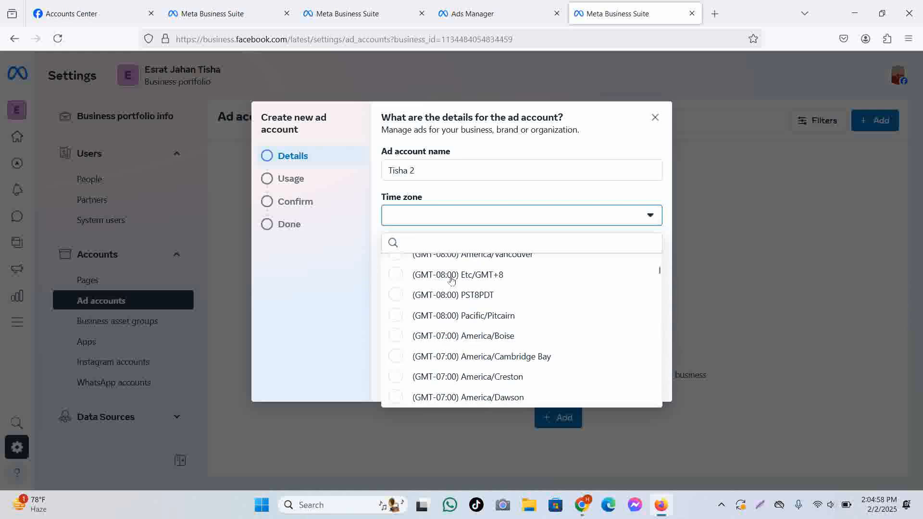
scroll(451, 281, down, 7)
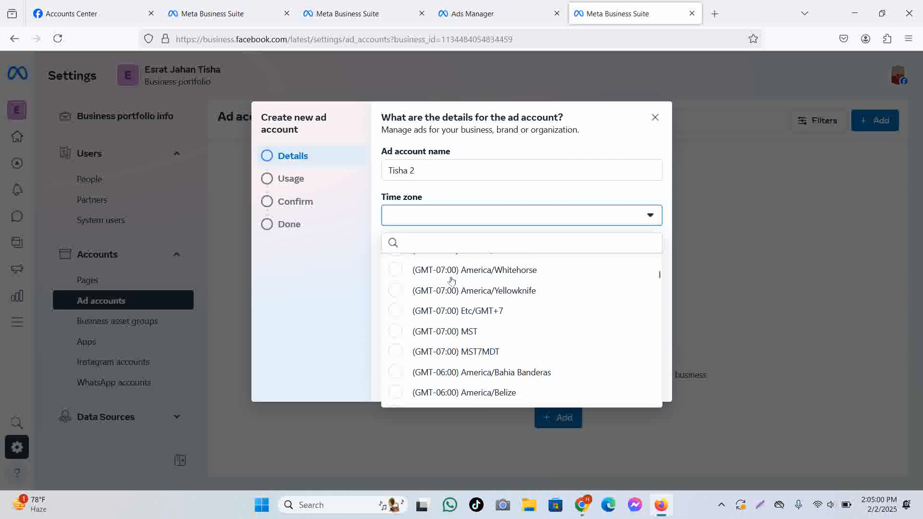
scroll(451, 281, down, 3)
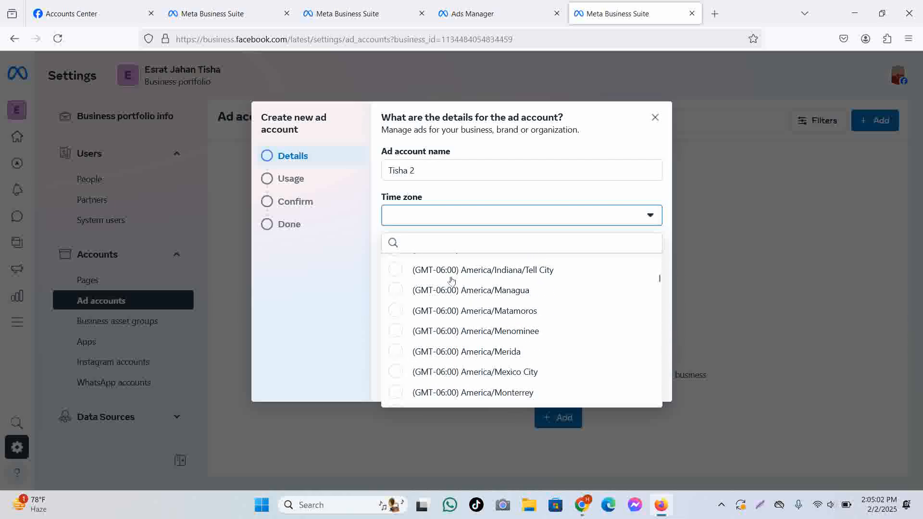
Search 'dh', set the time zone to (GMT+06:00) Asia/Dhaka, and advance to Usage.
click(433, 247)
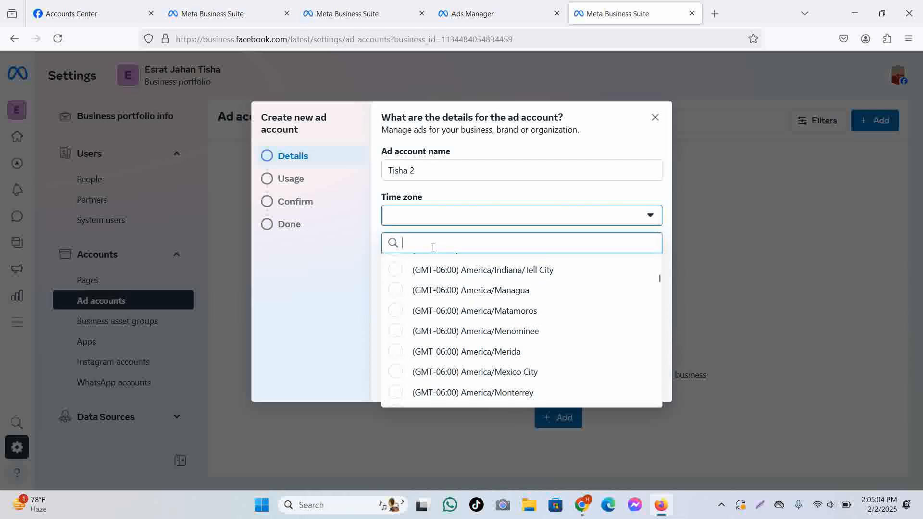
text(dh)
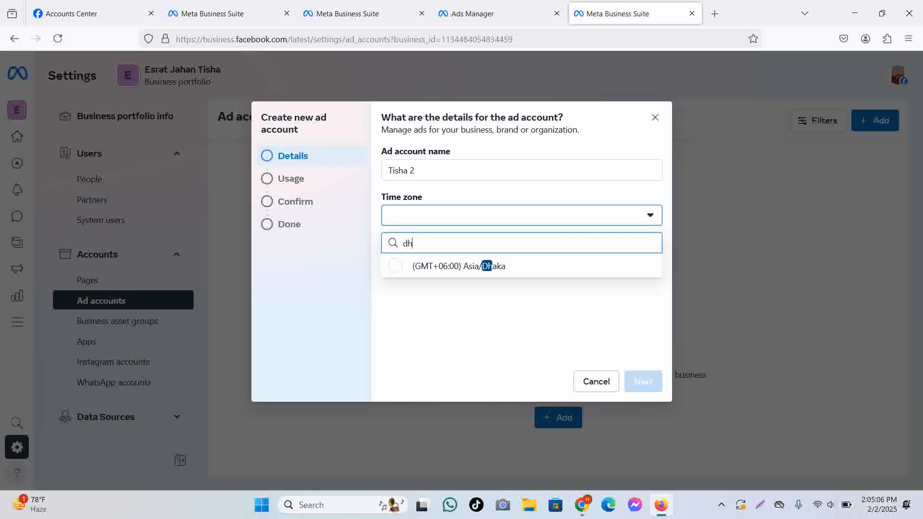
click(399, 267)
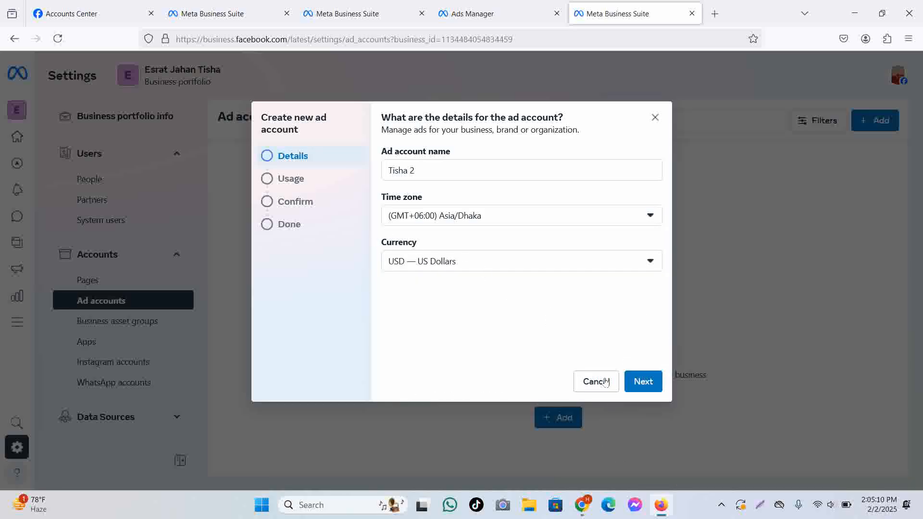
click(650, 386)
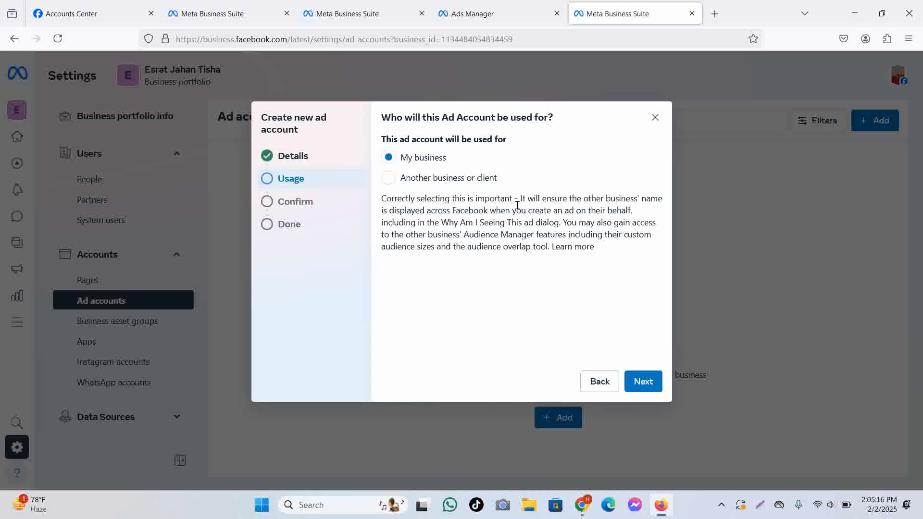
Mark the ad account as for My business, accept the terms, and create it.
click(426, 181)
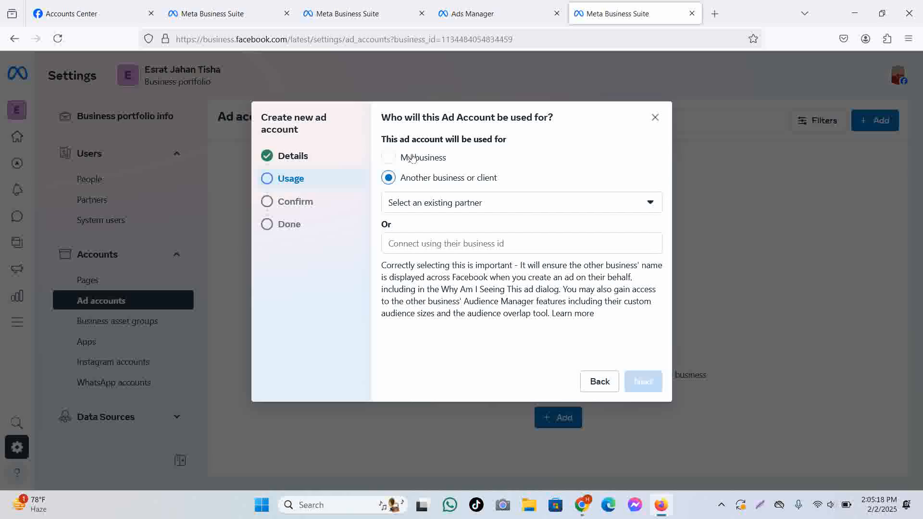
click(395, 159)
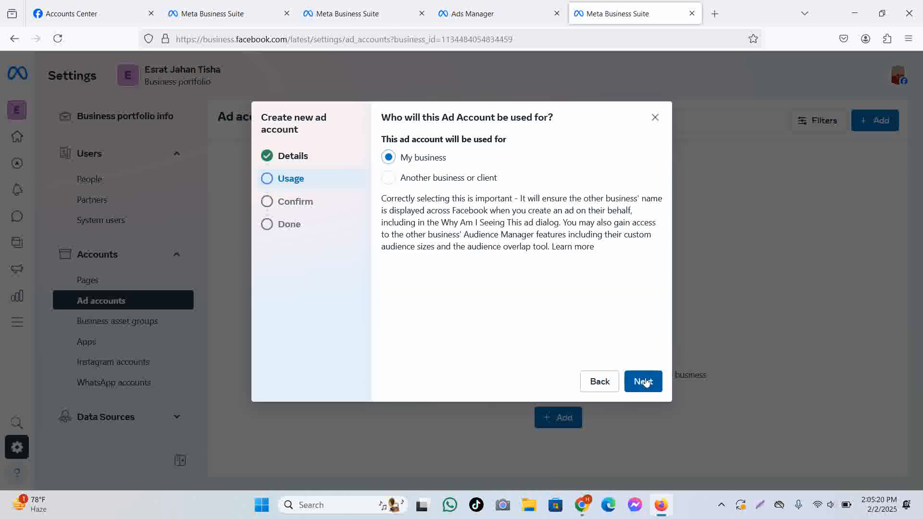
click(644, 381)
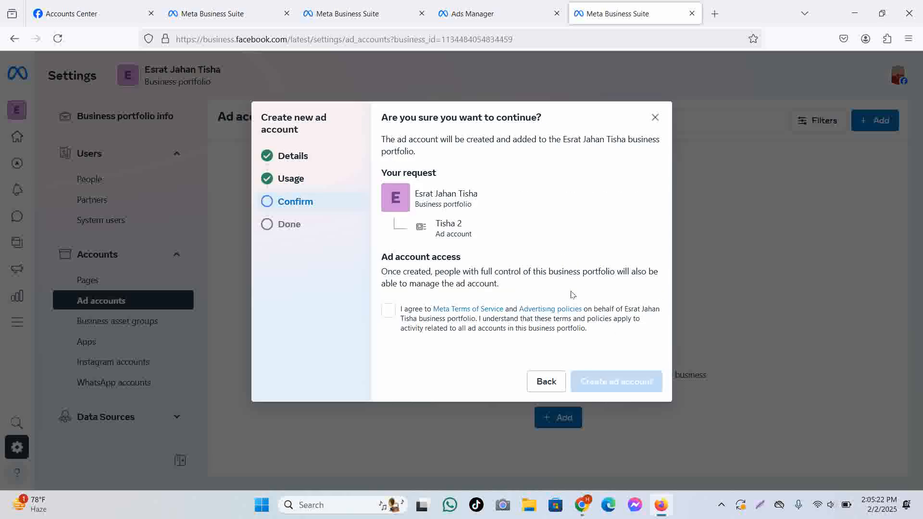
click(390, 318)
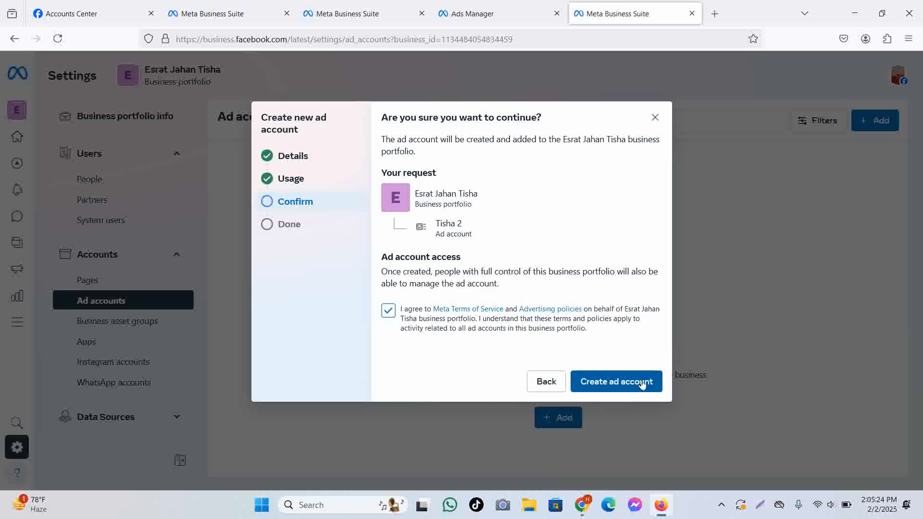
click(638, 383)
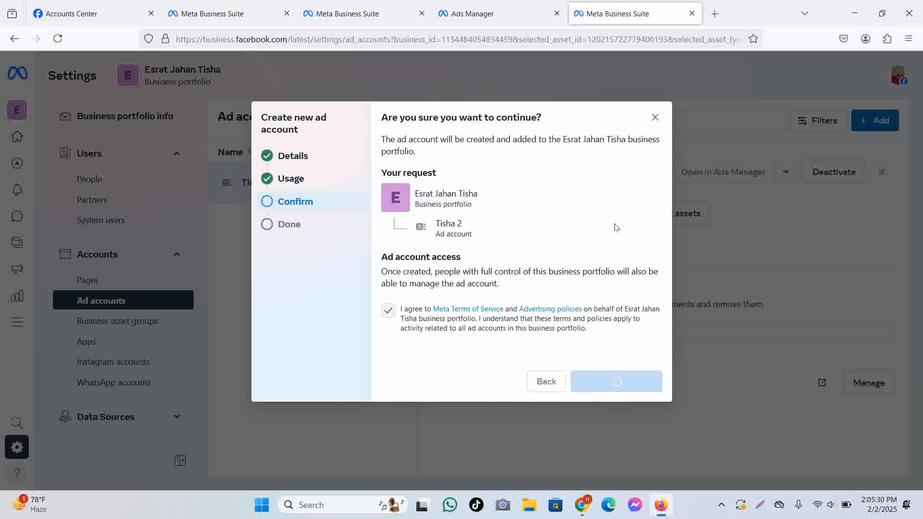
click(645, 380)
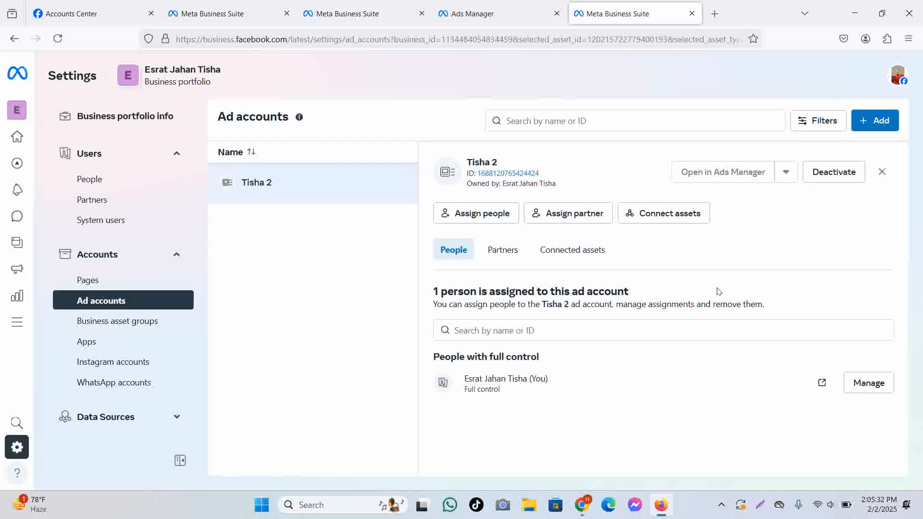
scroll(144, 332, down, 8)
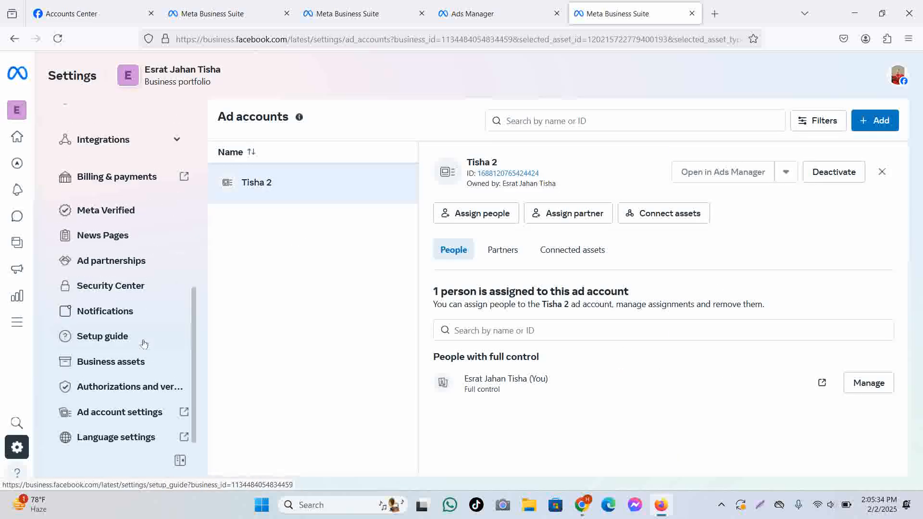
click(58, 39)
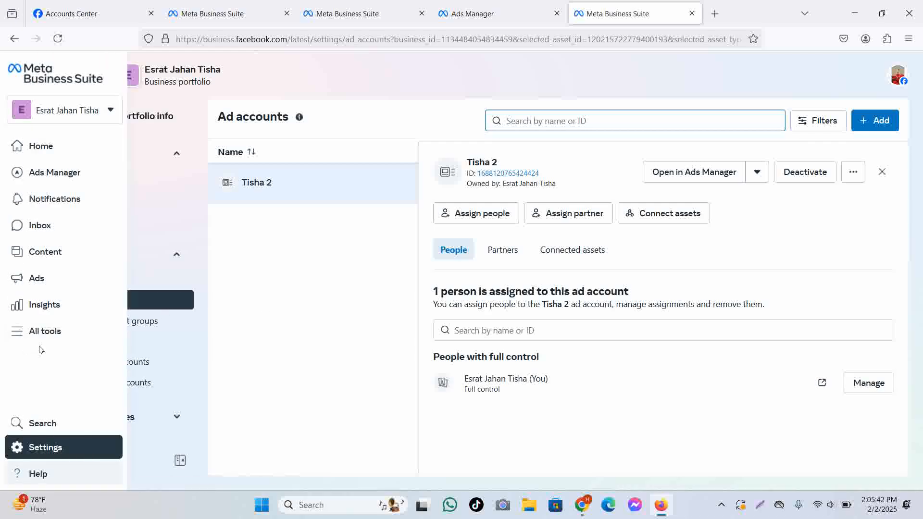
click(42, 340)
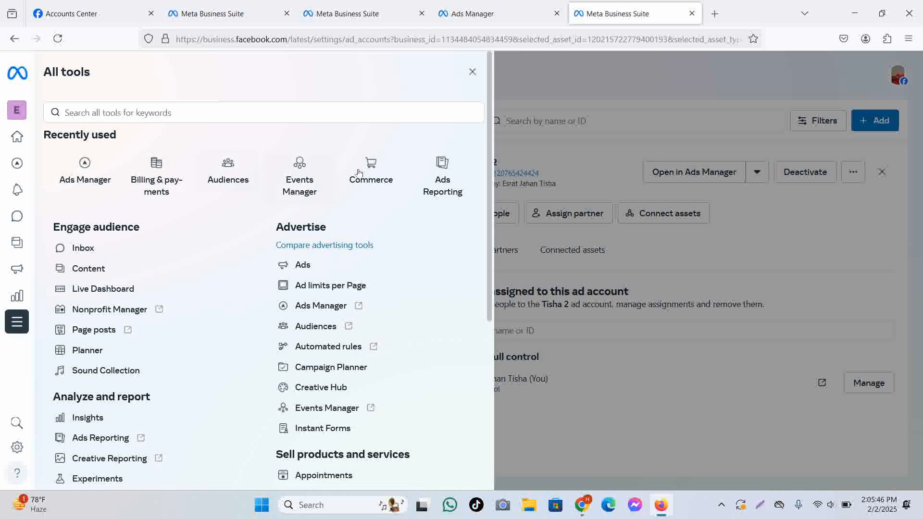
scroll(172, 394, down, 4)
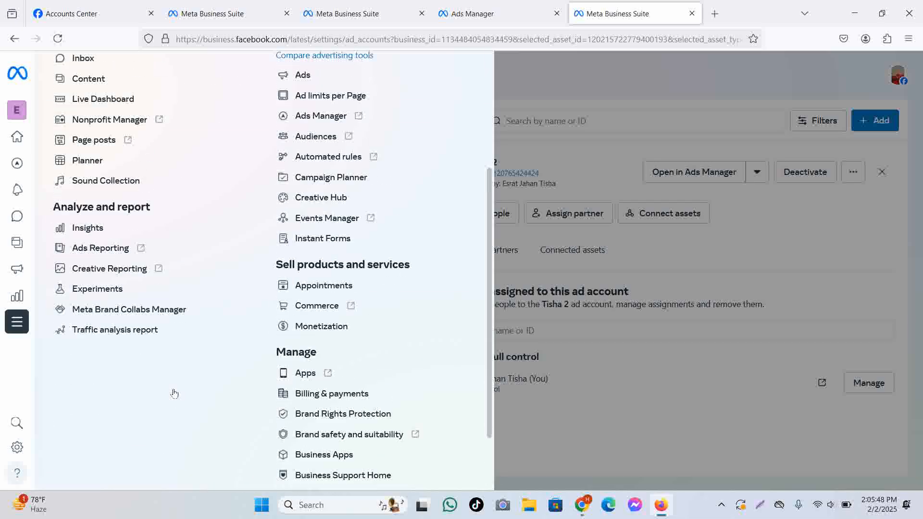
scroll(174, 394, up, 4)
scroll(410, 280, down, 2)
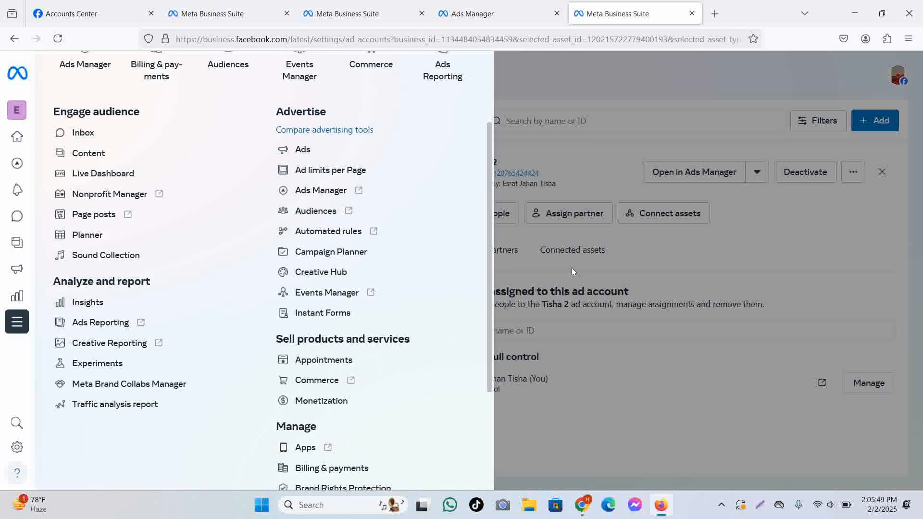
click(622, 128)
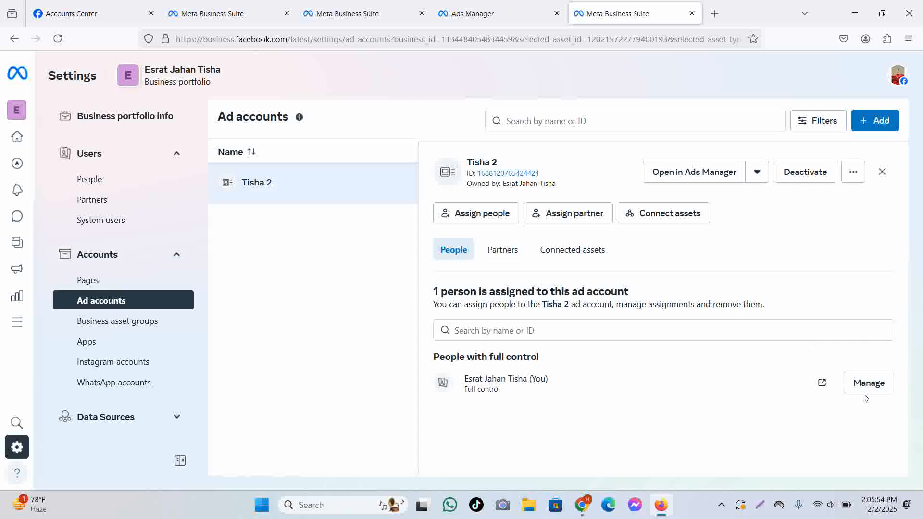
Check the full-control person's assignments without saving, then close two duplicate Business Suite tabs.
click(882, 386)
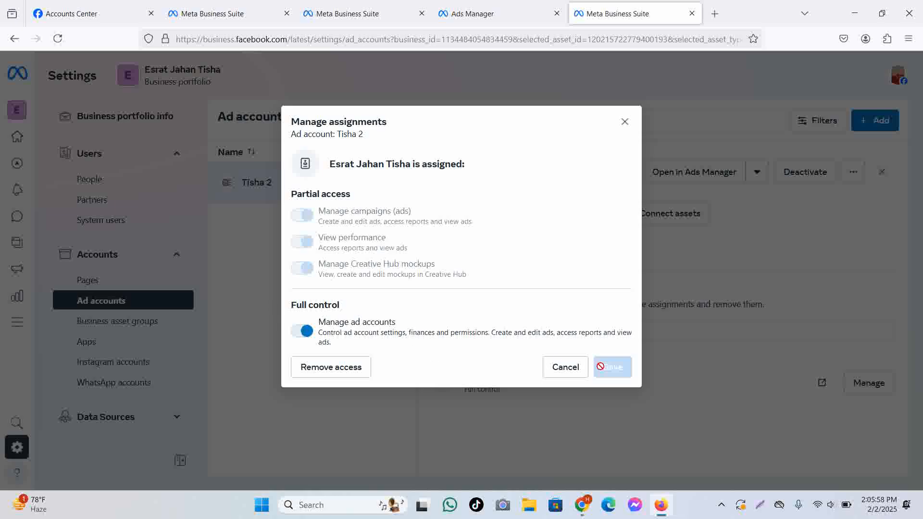
click(566, 367)
click(356, 13)
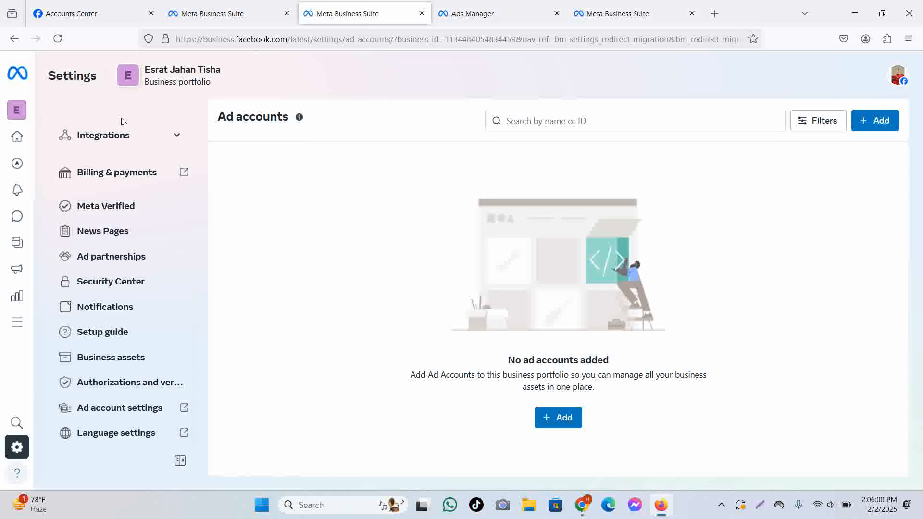
scroll(117, 284, up, 5)
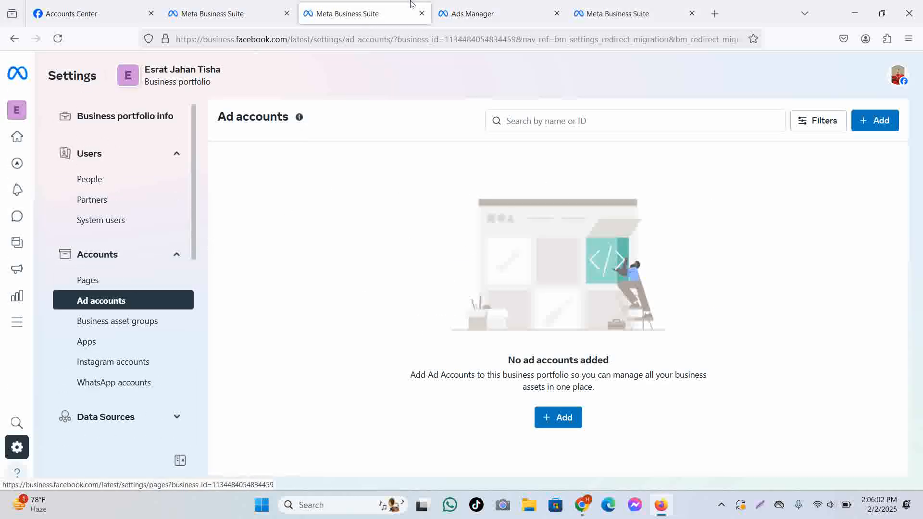
click(246, 18)
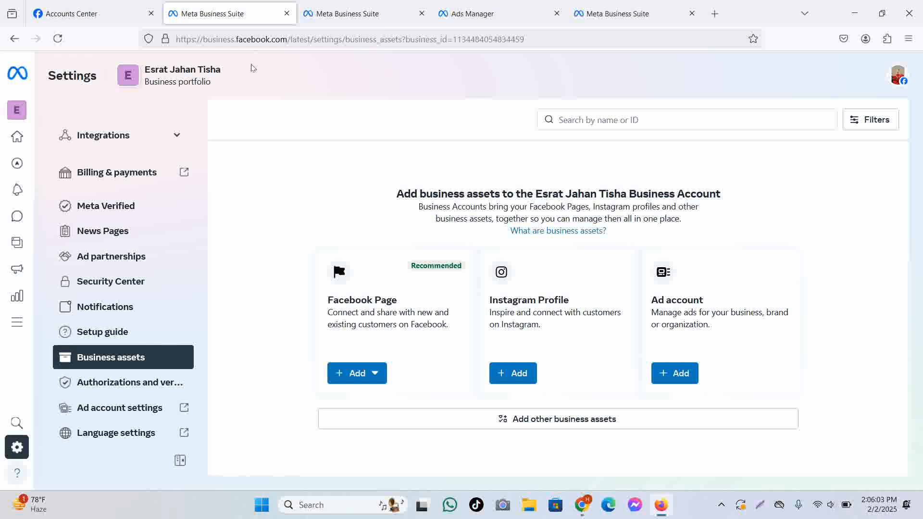
click(287, 13)
click(286, 14)
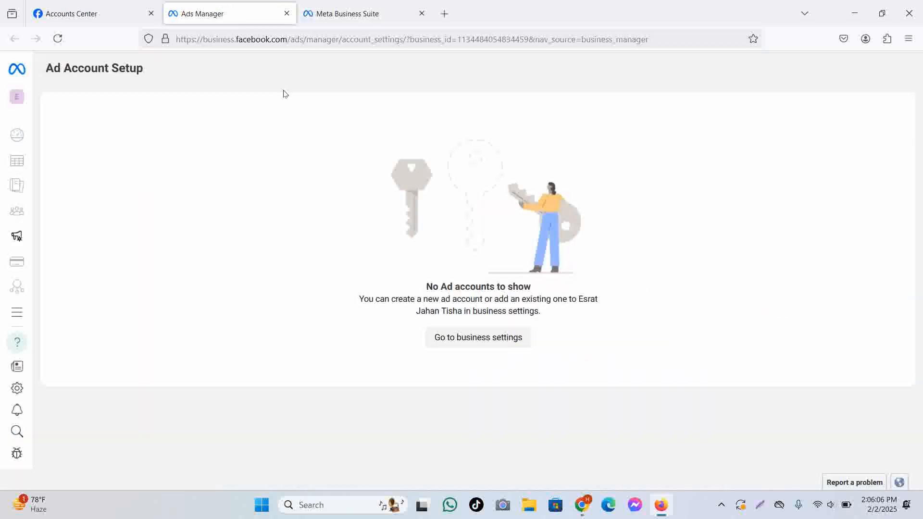
Reload Ads Manager and go to Business settings via All tools.
click(57, 39)
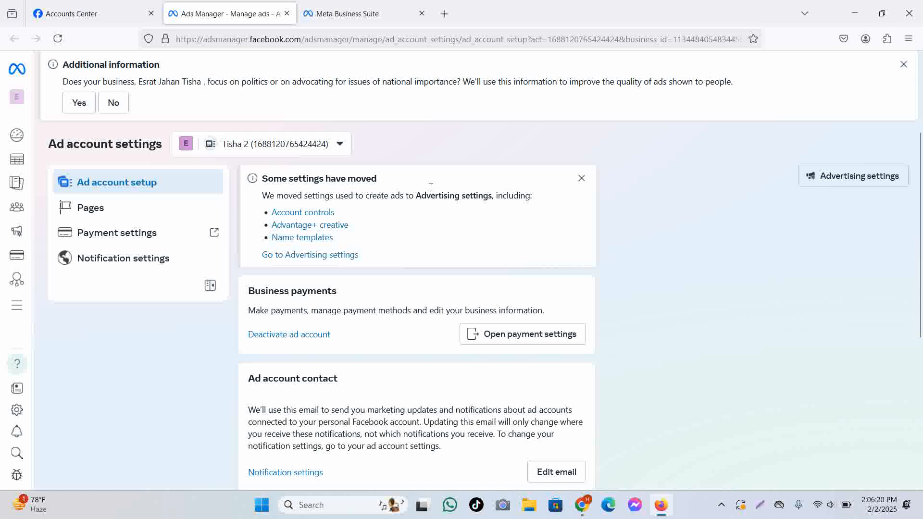
scroll(340, 220, down, 3)
mouse_move(19, 307)
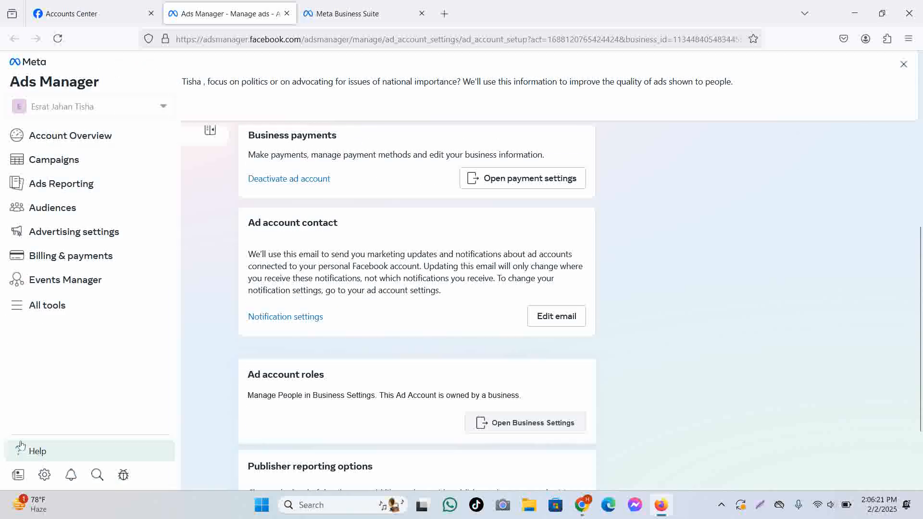
click(57, 306)
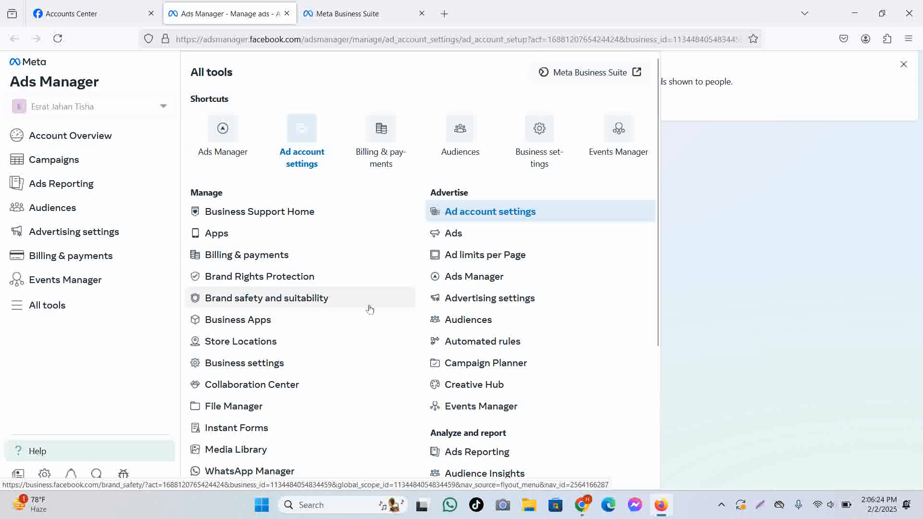
click(298, 366)
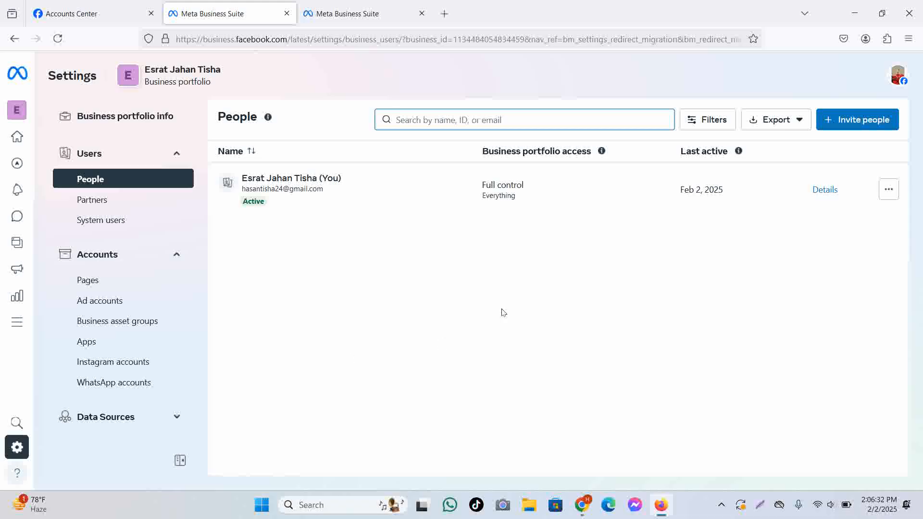
scroll(178, 319, down, 5)
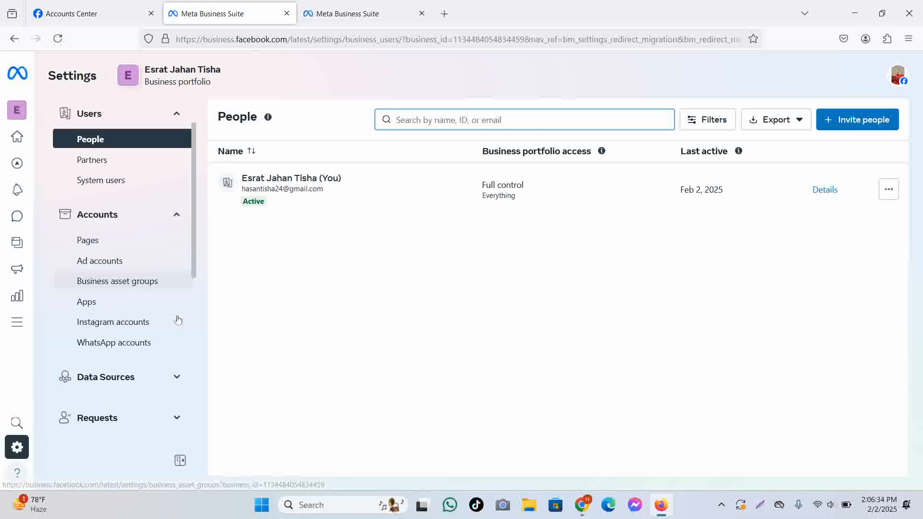
scroll(178, 320, down, 4)
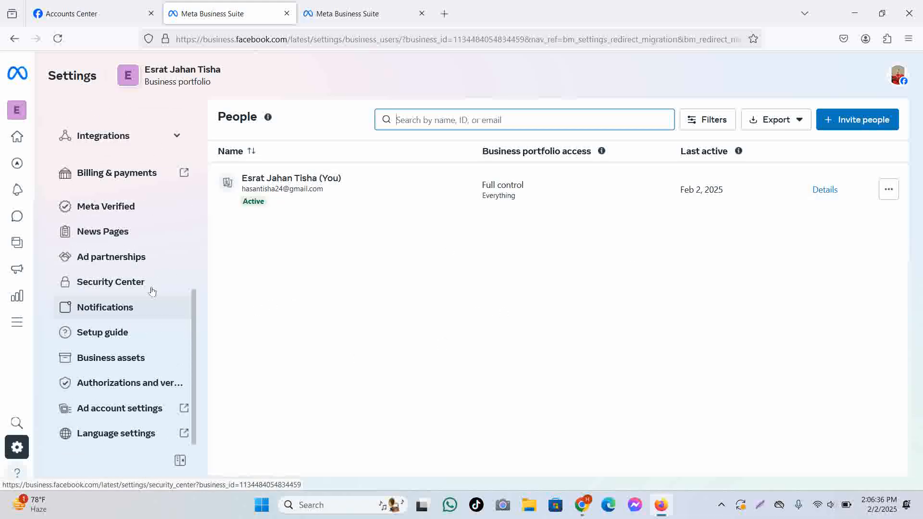
click(723, 504)
right_click(734, 468)
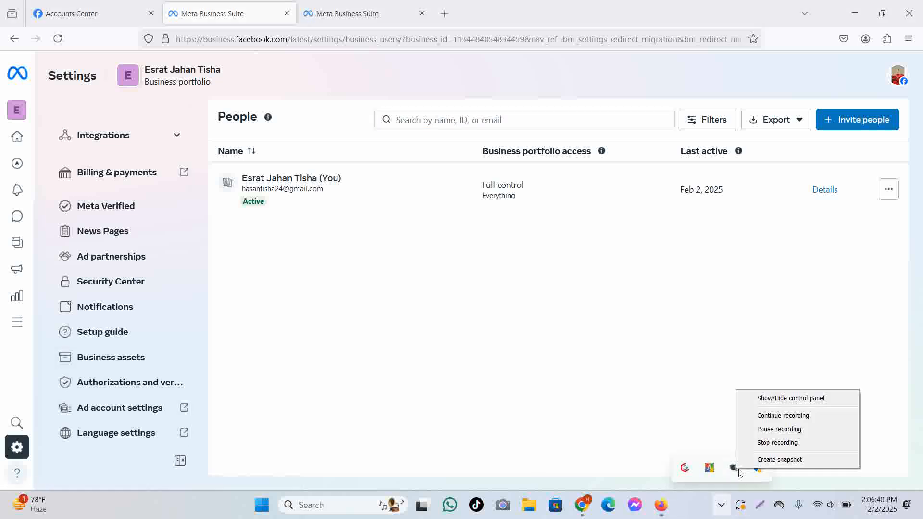
click(772, 402)
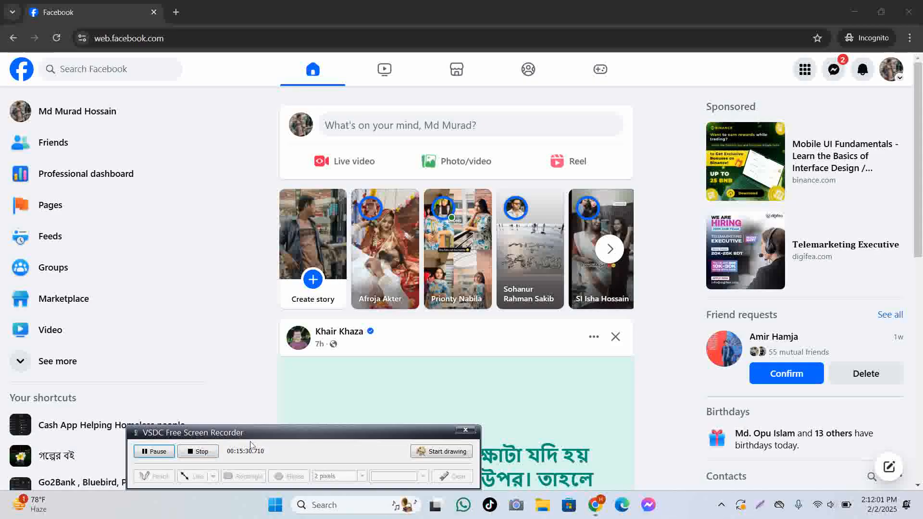
Search Google for 'facebook business overview' in a new incognito tab.
key(ctrl+t)
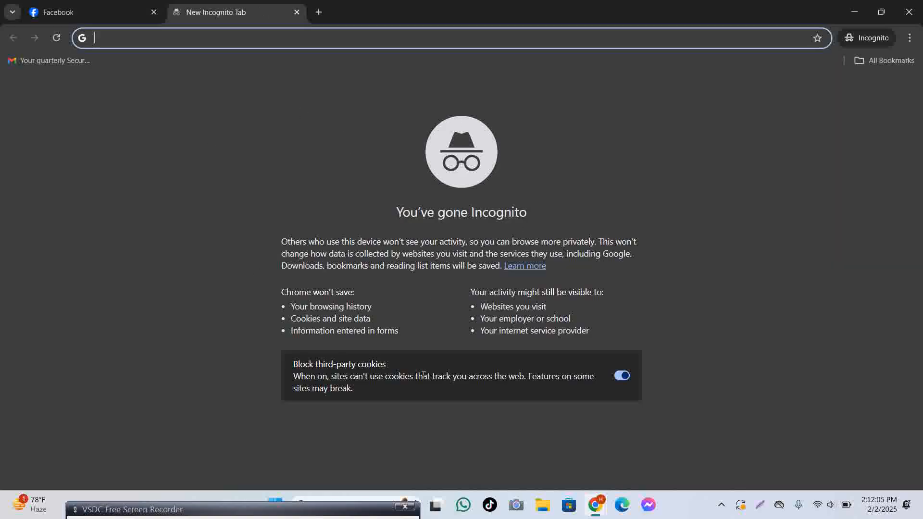
click(129, 10)
scroll(131, 190, down, 2)
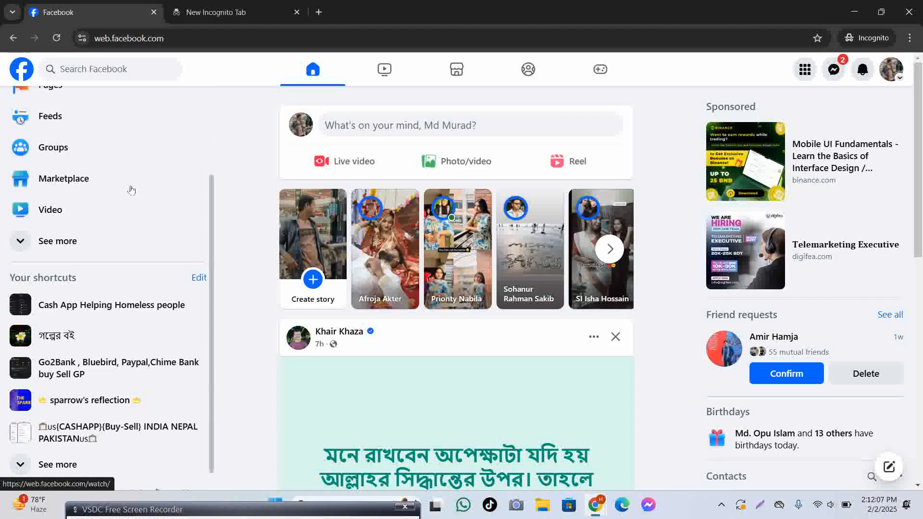
click(216, 12)
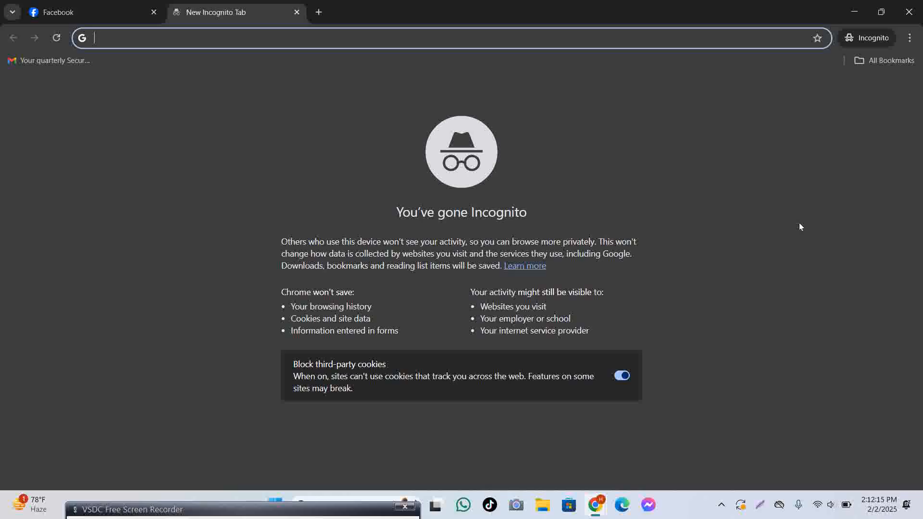
text(fa)
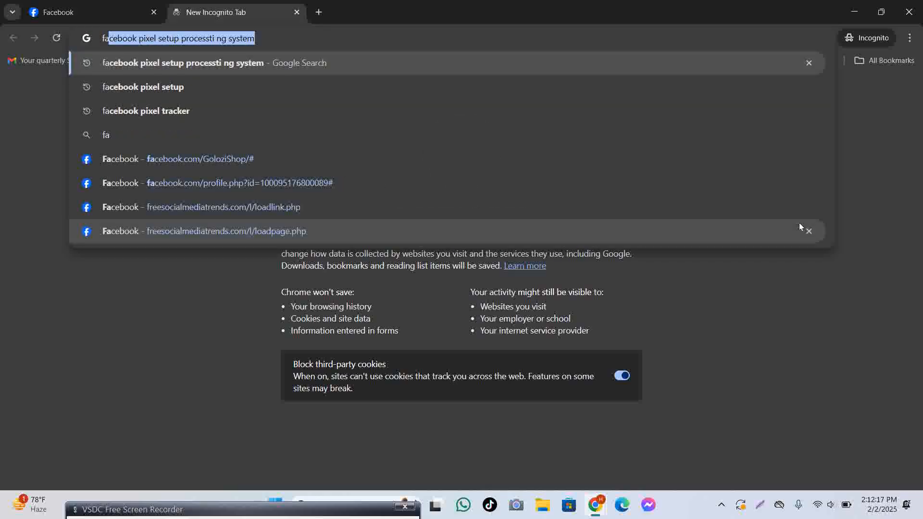
text(ceboon)
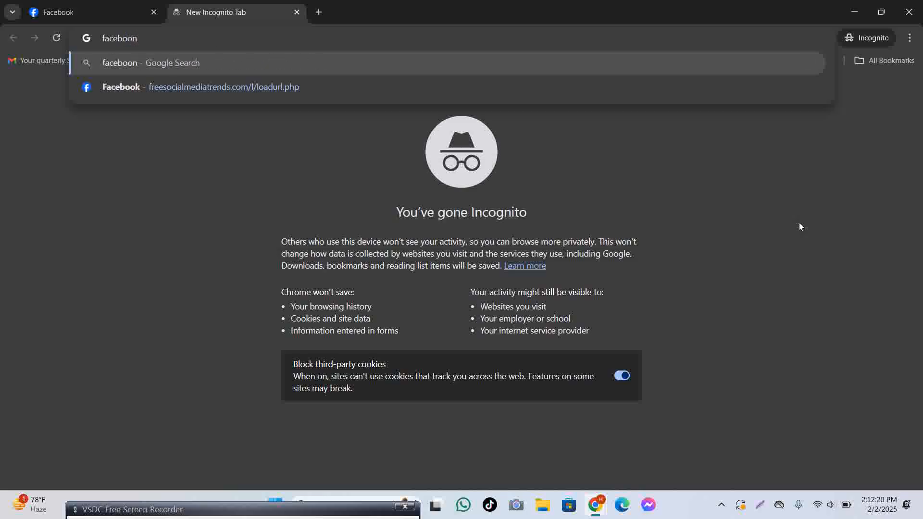
key(BackSpace)
text(k)
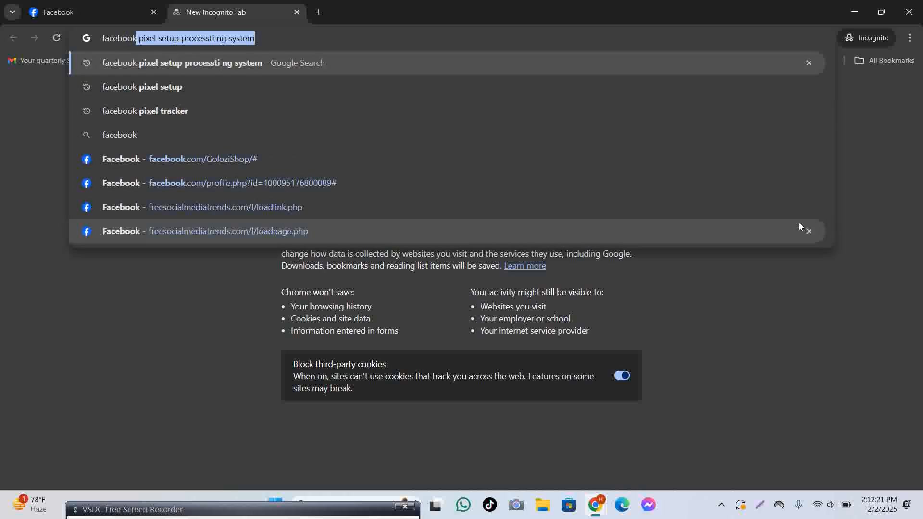
text( busine)
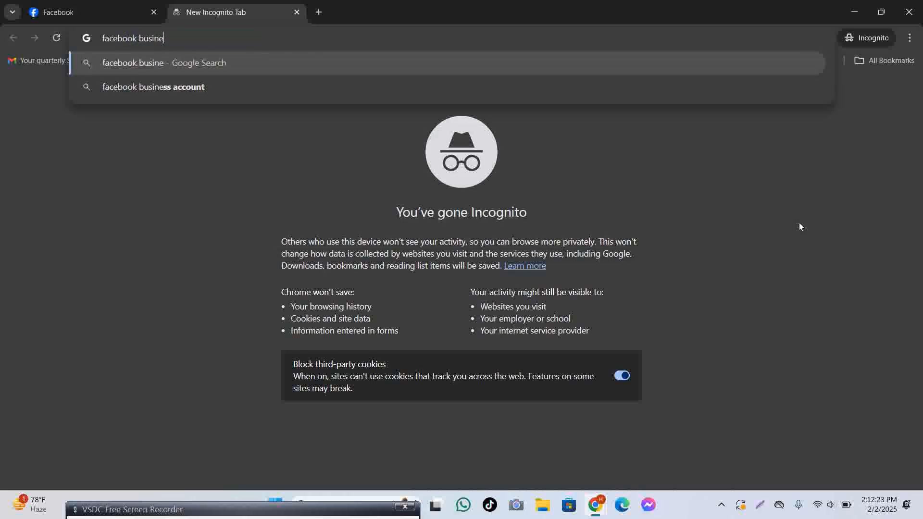
text(ss ov)
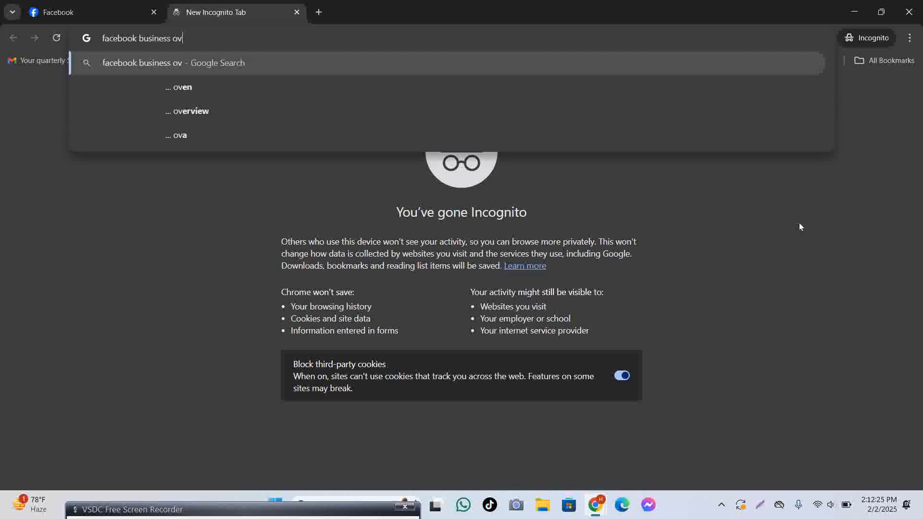
text(erview)
key(Return)
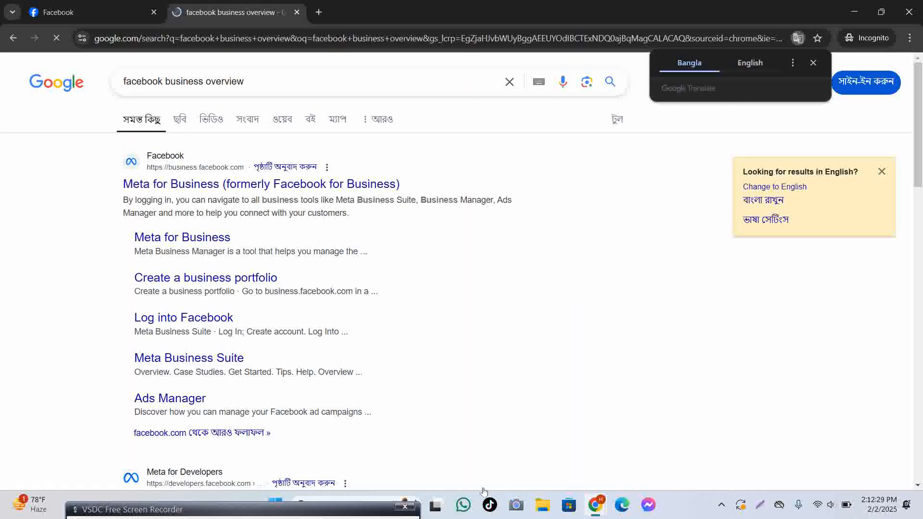
Open the Meta Business SDK overview result in a new tab, then return to the results.
scroll(217, 341, down, 3)
right_click(196, 321)
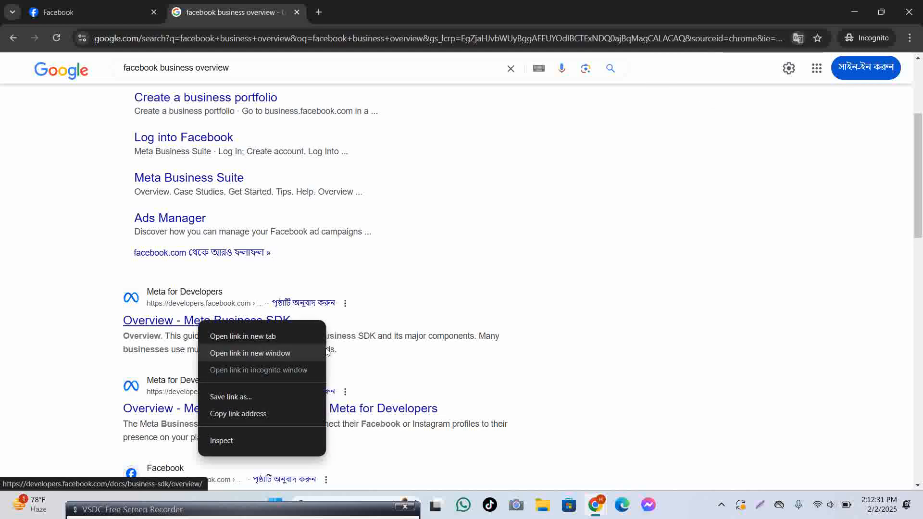
click(419, 323)
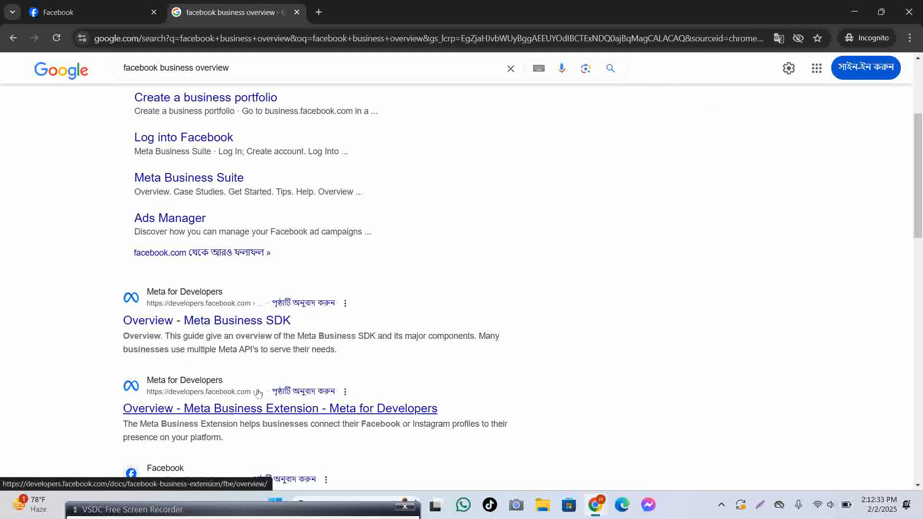
right_click(231, 321)
click(289, 337)
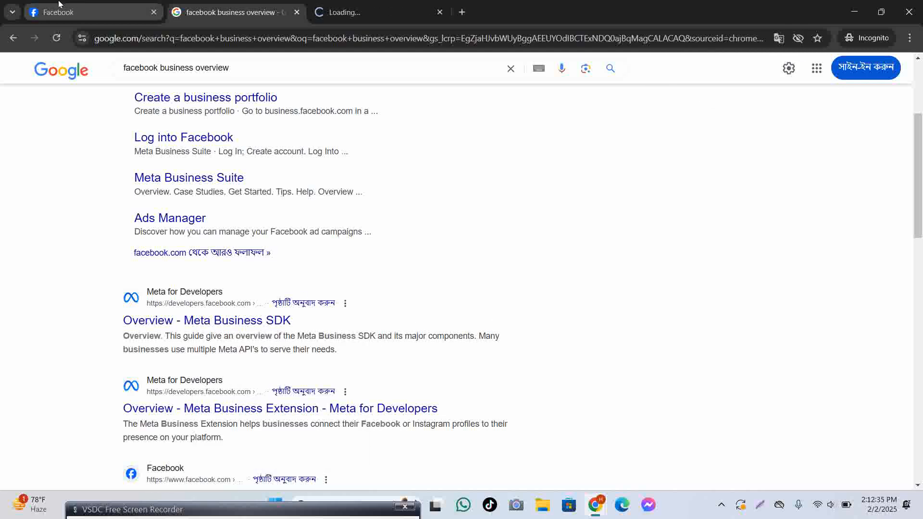
click(358, 12)
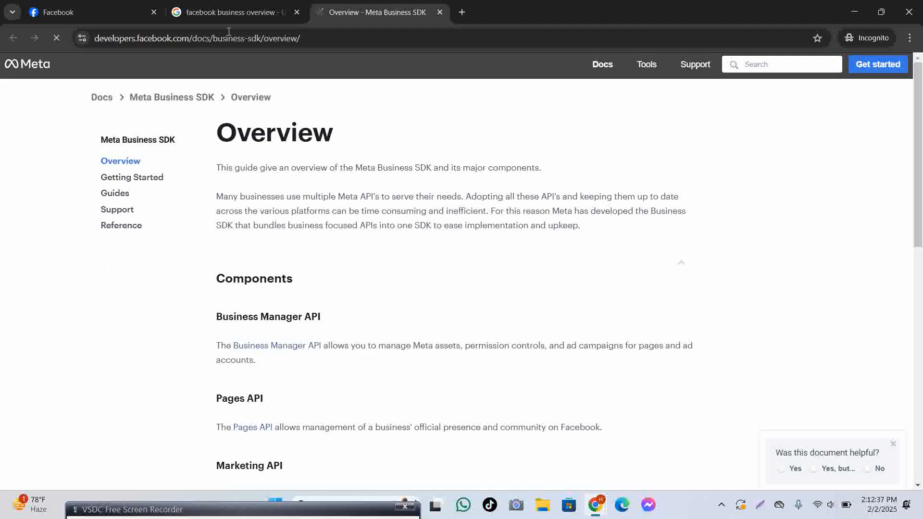
key(ctrl+shift+Tab)
scroll(291, 260, up, 4)
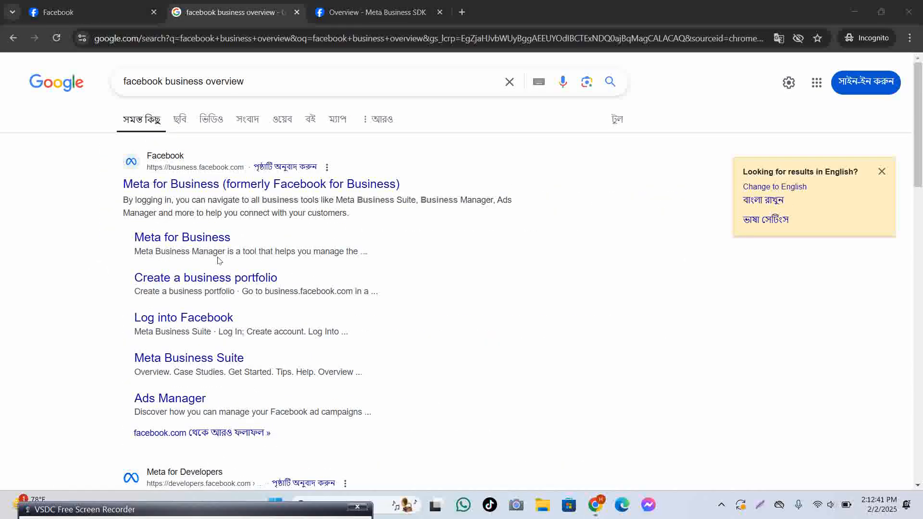
Open 'Create a business portfolio' in a new tab and close the SDK overview tab.
right_click(229, 277)
click(279, 291)
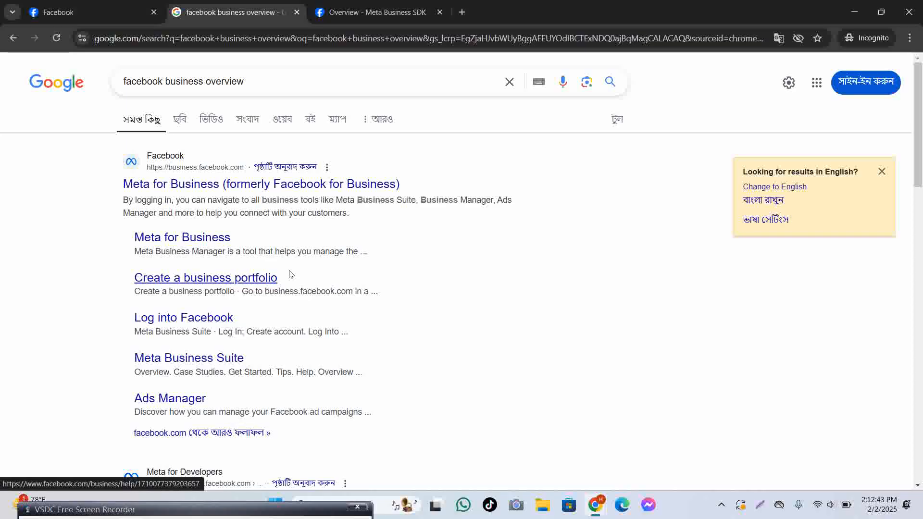
click(439, 13)
click(375, 12)
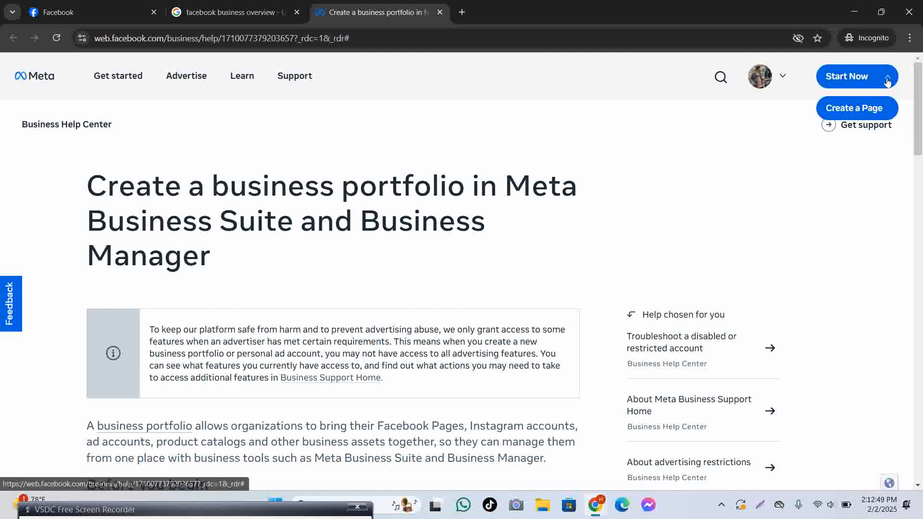
Follow the help page's Start Now link into the Ads Manager Account Overview.
click(866, 81)
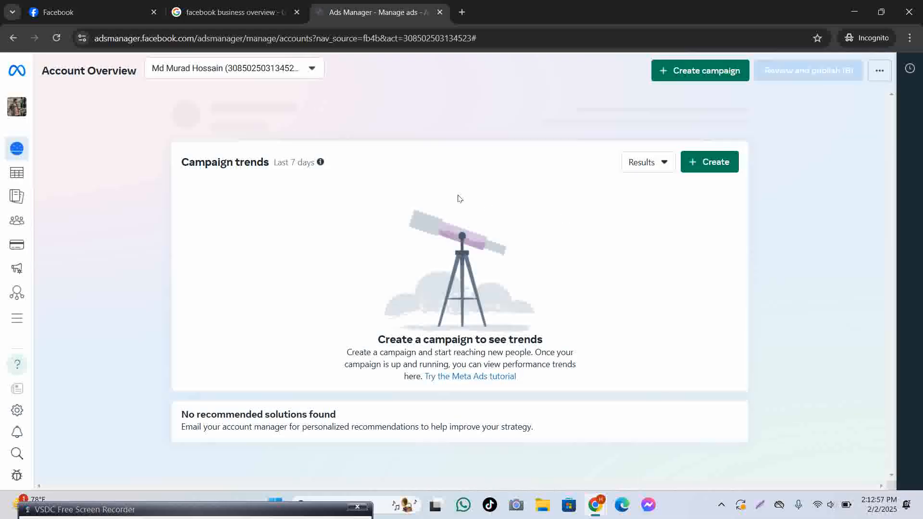
Change the Google search to 'create facebook business overview'.
click(250, 11)
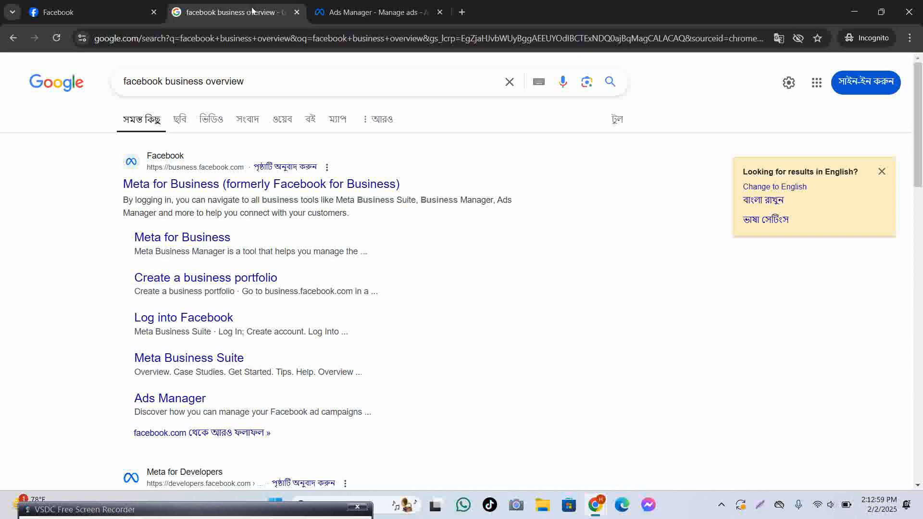
scroll(235, 356, down, 3)
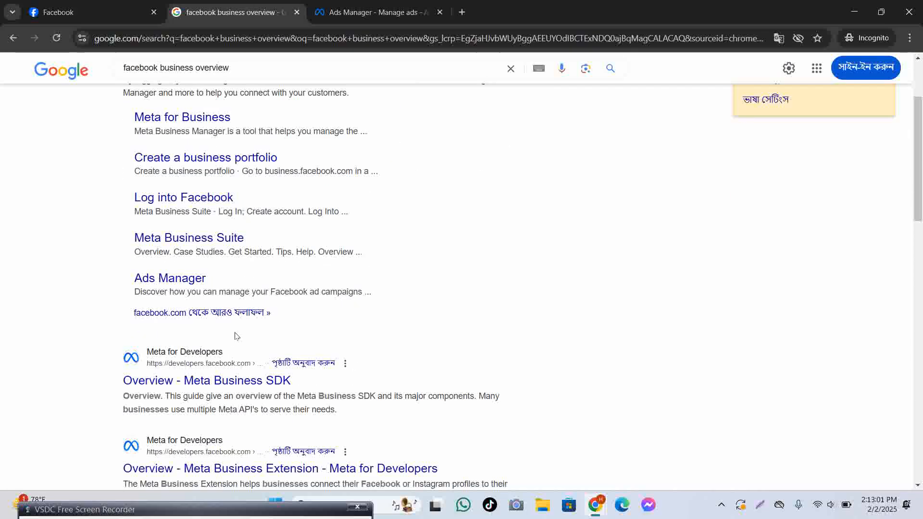
scroll(236, 335, up, 3)
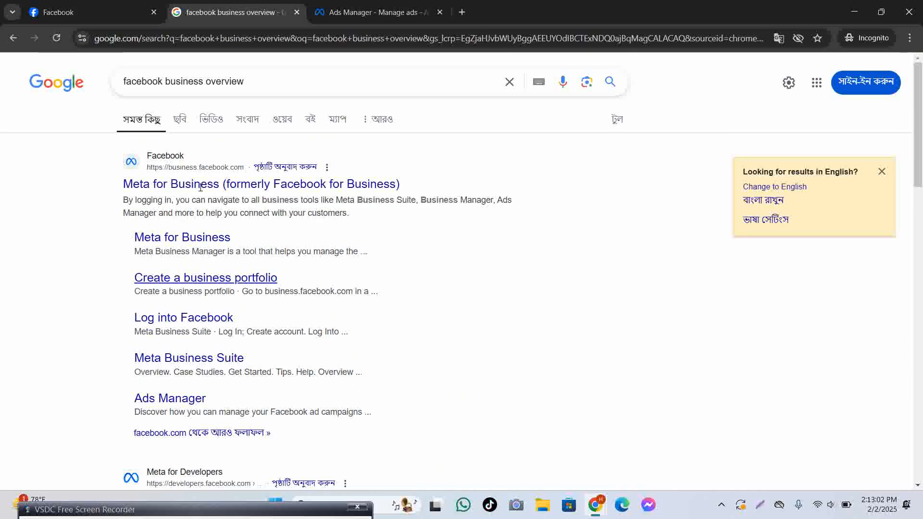
click(128, 81)
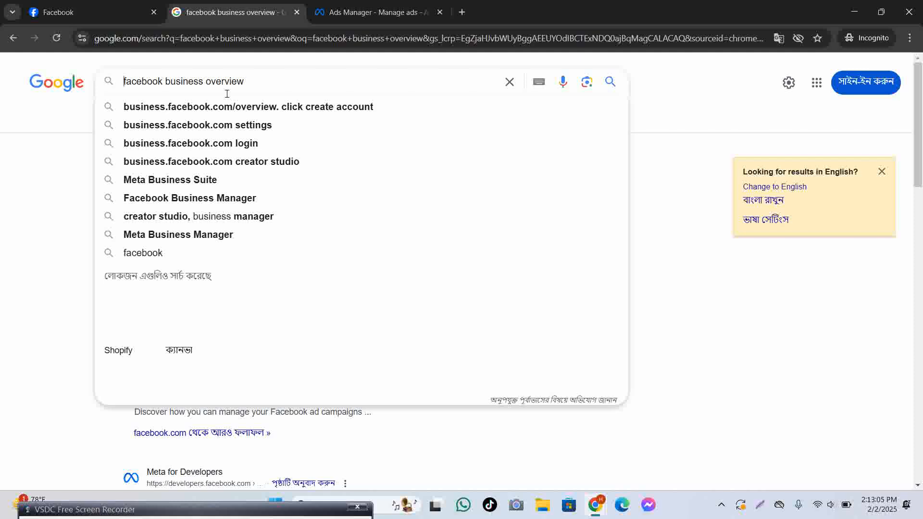
text(create)
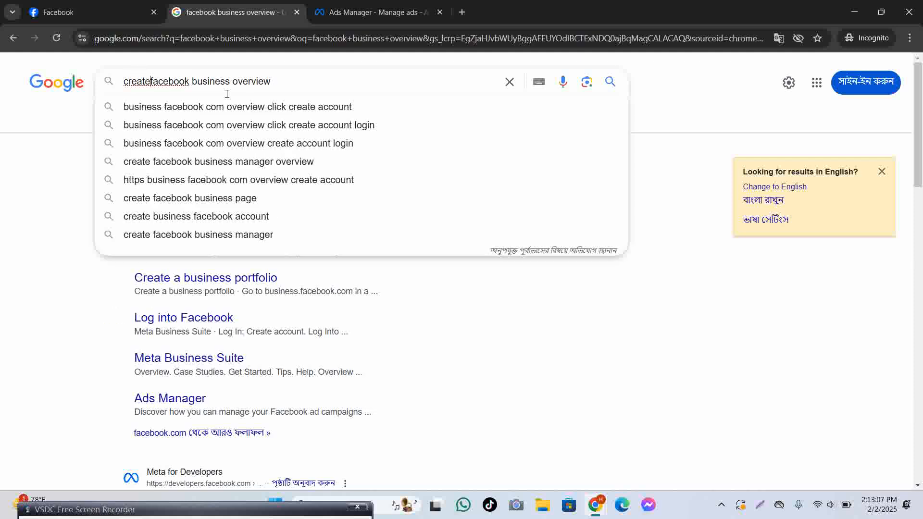
key(Return)
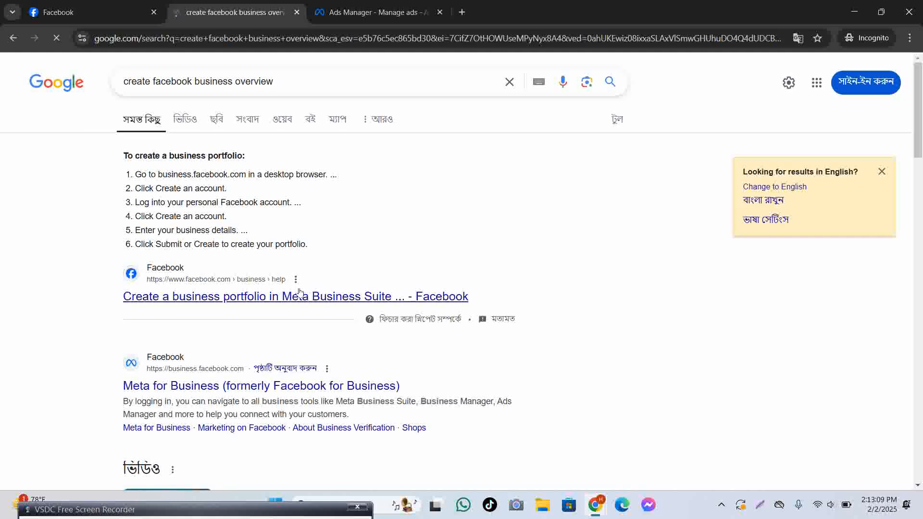
Review the six portfolio-creation steps in the results, then return to the Facebook feed.
scroll(298, 291, down, 3)
scroll(282, 183, down, 2)
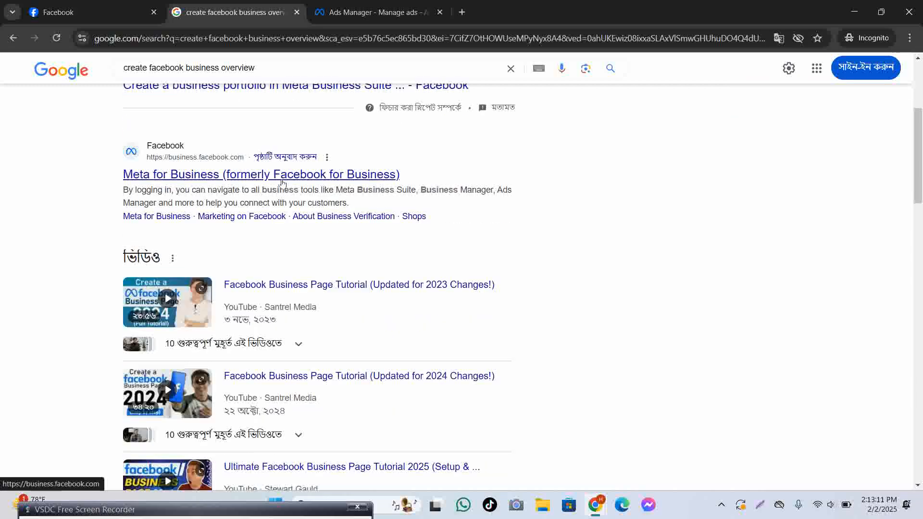
scroll(282, 182, down, 10)
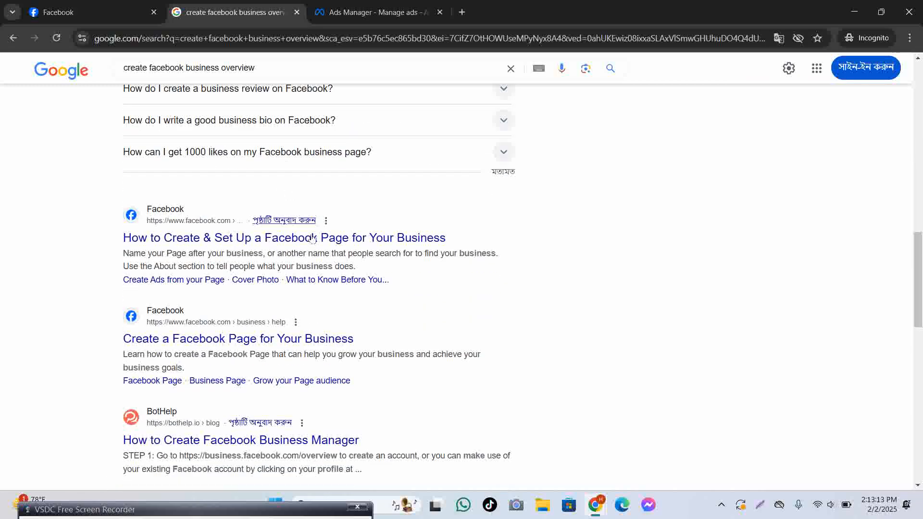
scroll(312, 250, down, 1)
scroll(301, 266, up, 1)
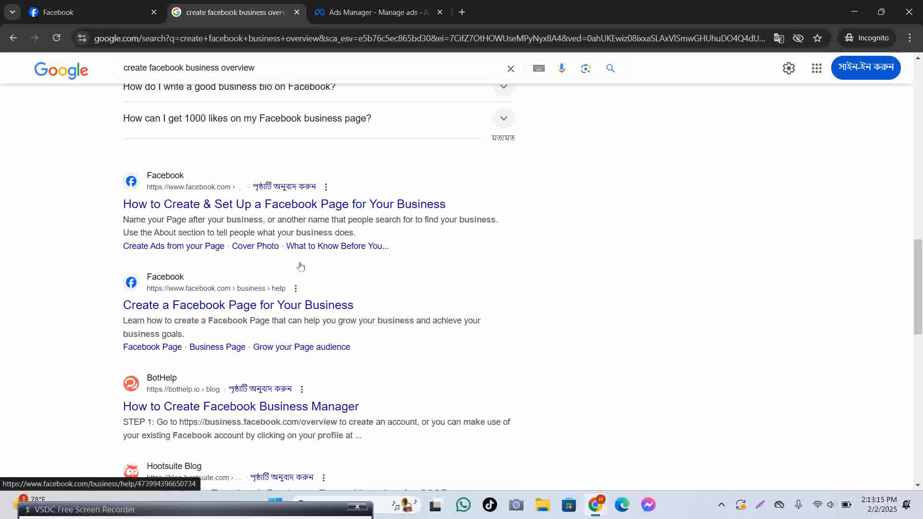
scroll(300, 266, up, 15)
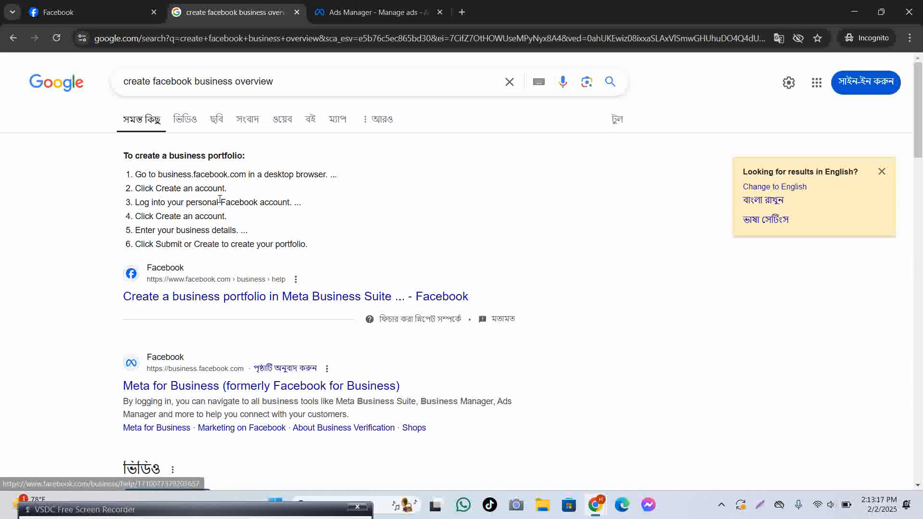
click(84, 12)
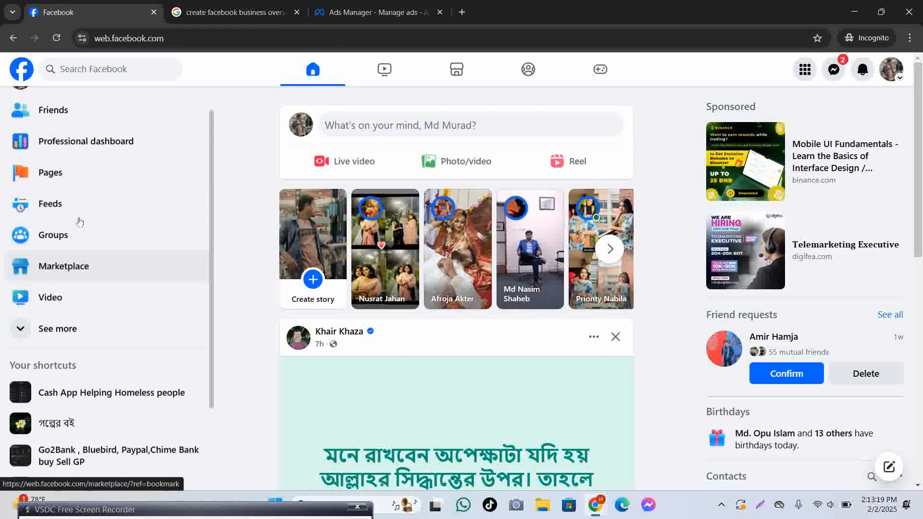
Open the Tak Jhal Mishti page from your Pages and launch Meta Business Suite from its sidebar.
scroll(80, 222, up, 1)
click(91, 210)
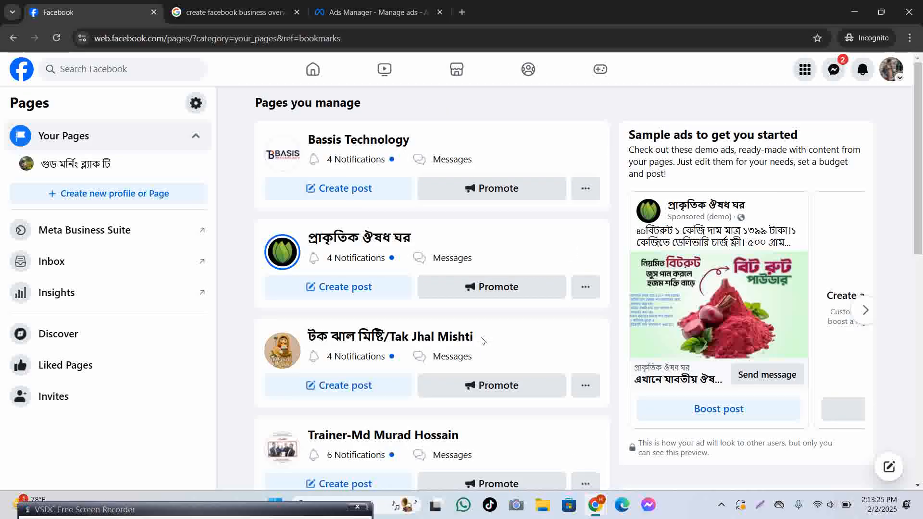
click(469, 338)
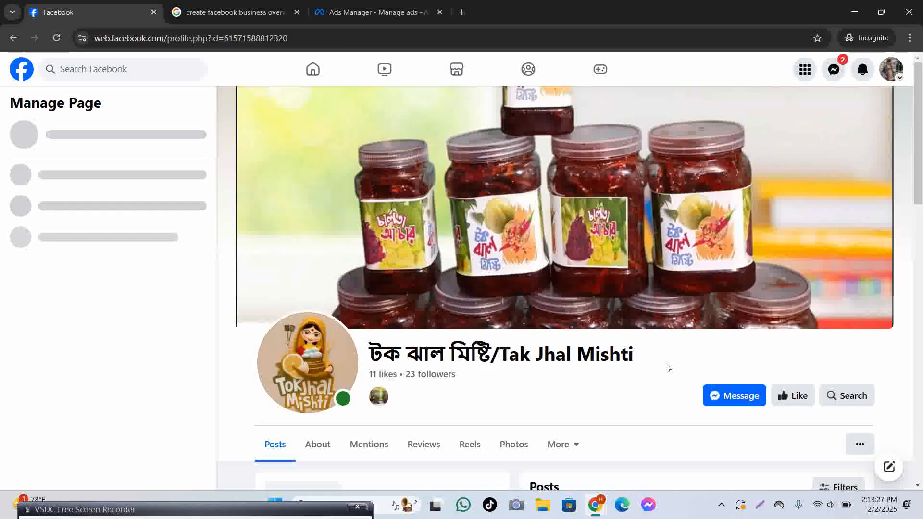
scroll(666, 367, down, 5)
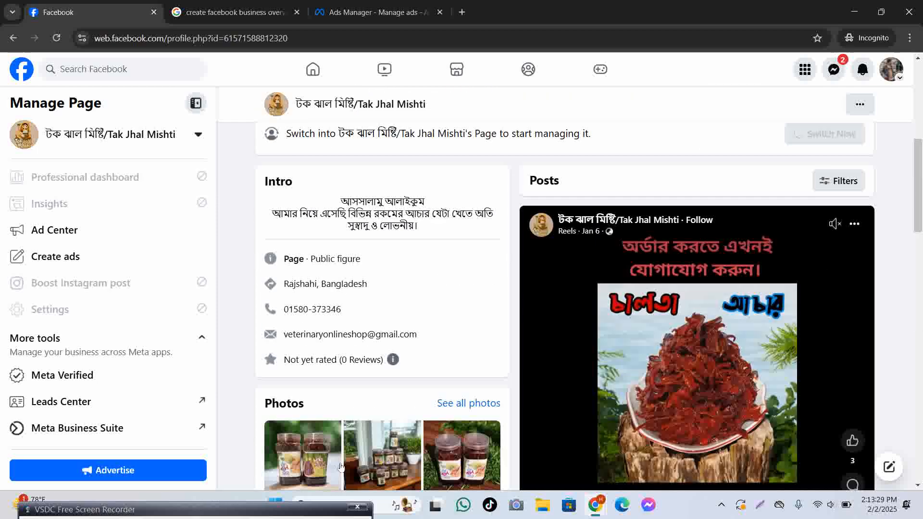
click(117, 426)
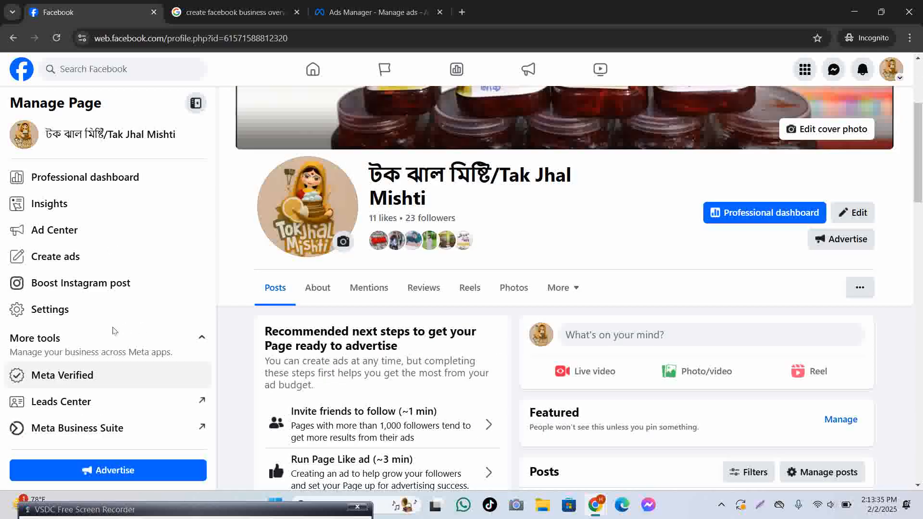
click(129, 430)
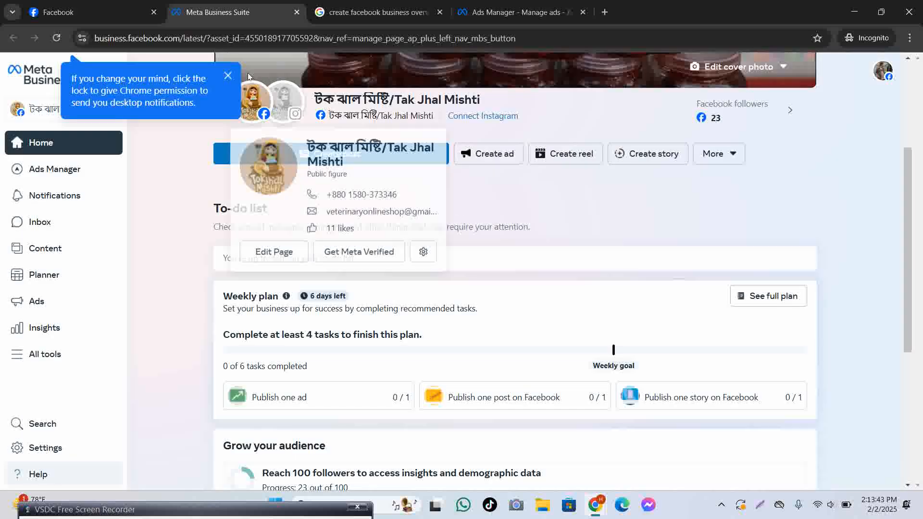
Dismiss the Chrome notification tip and start a new business portfolio, focusing its name field.
click(227, 76)
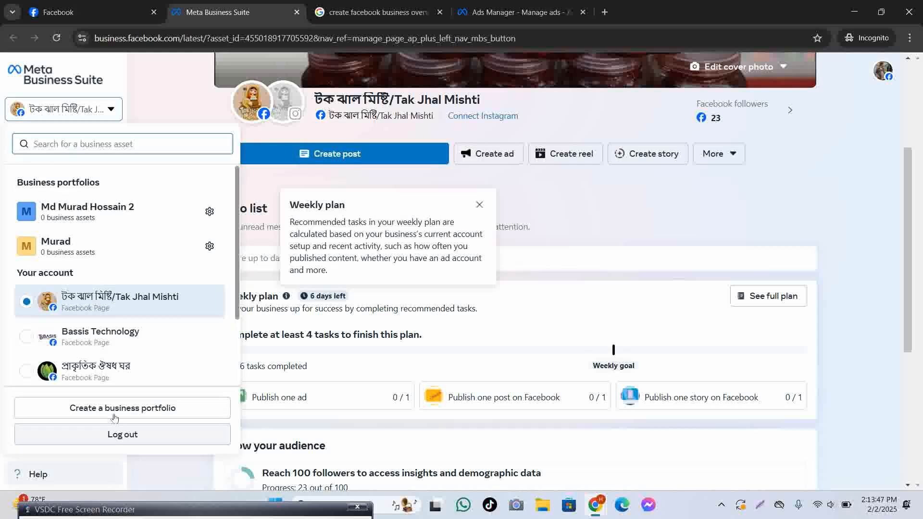
click(126, 409)
click(412, 188)
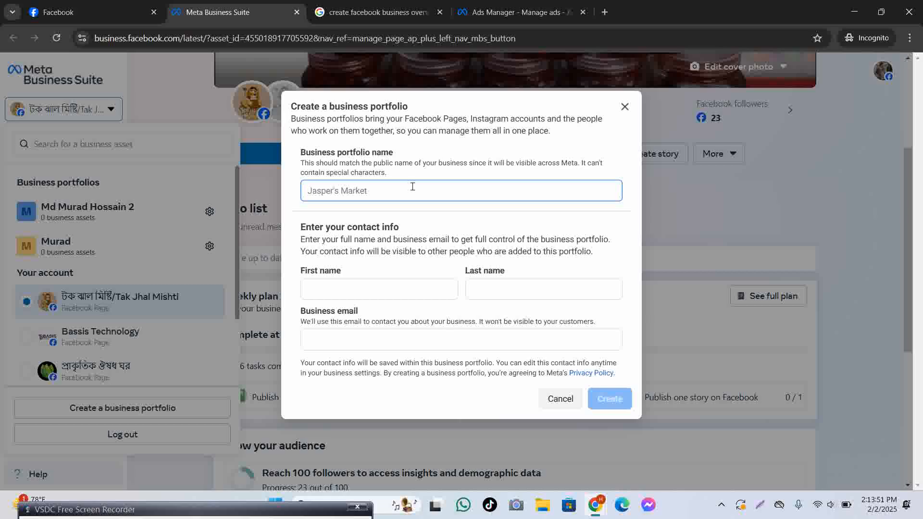
Enter the owner's full name as the portfolio name and copy it into First name.
click(324, 290)
drag(373, 195, 164, 196)
key(ctrl+c)
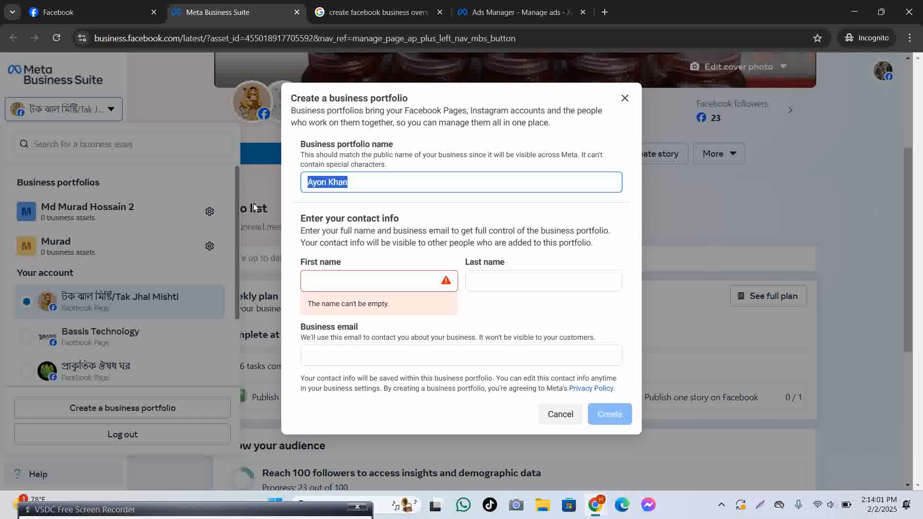
click(356, 281)
key(ctrl+v)
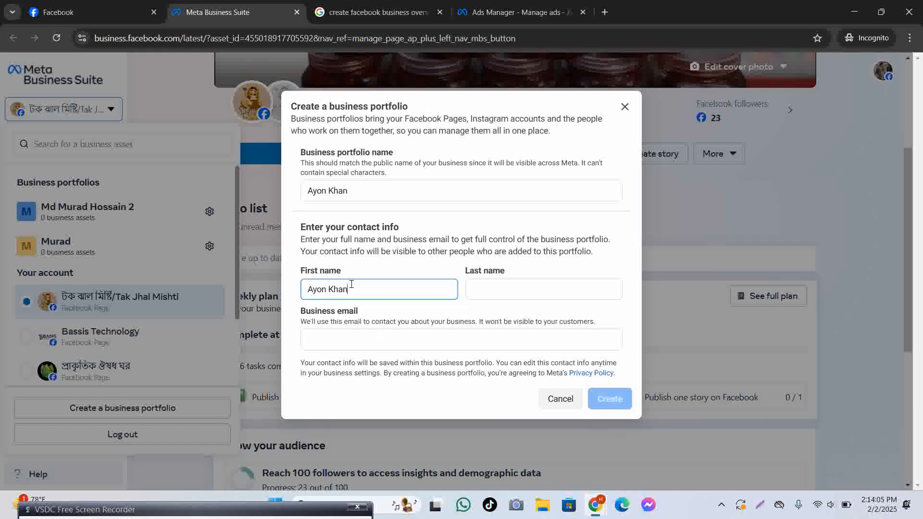
Move the surname into Last name, enter the business email, and create the portfolio.
double_click(331, 290)
drag(337, 290, 482, 290)
click(387, 289)
click(385, 342)
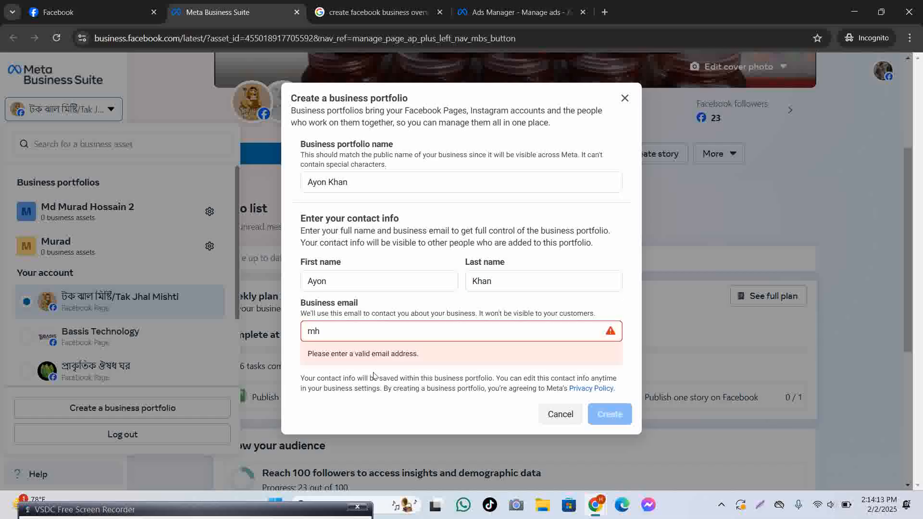
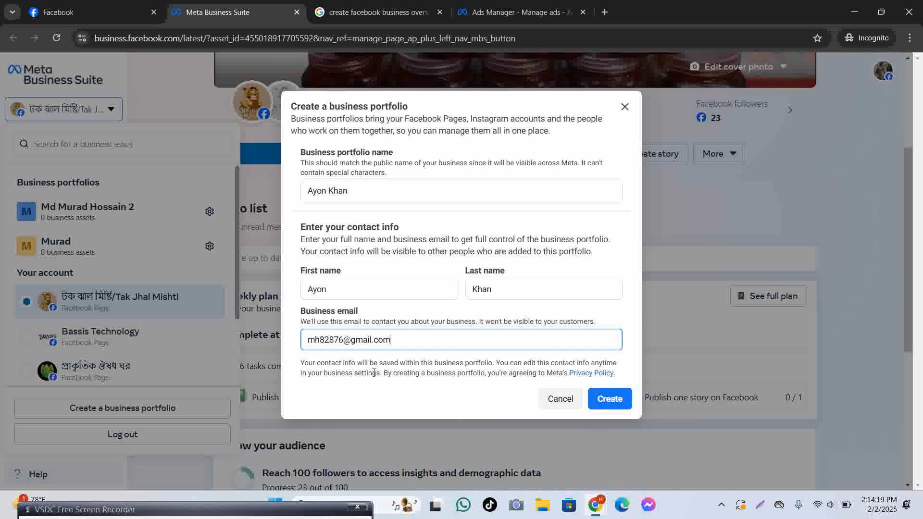
click(610, 398)
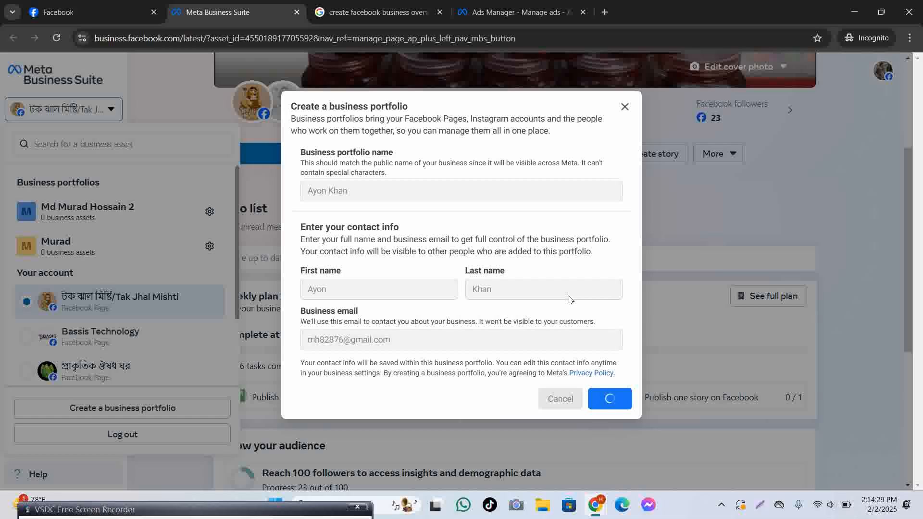
Skip claiming Pages and adding people, then confirm the new portfolio.
scroll(568, 296, down, 1)
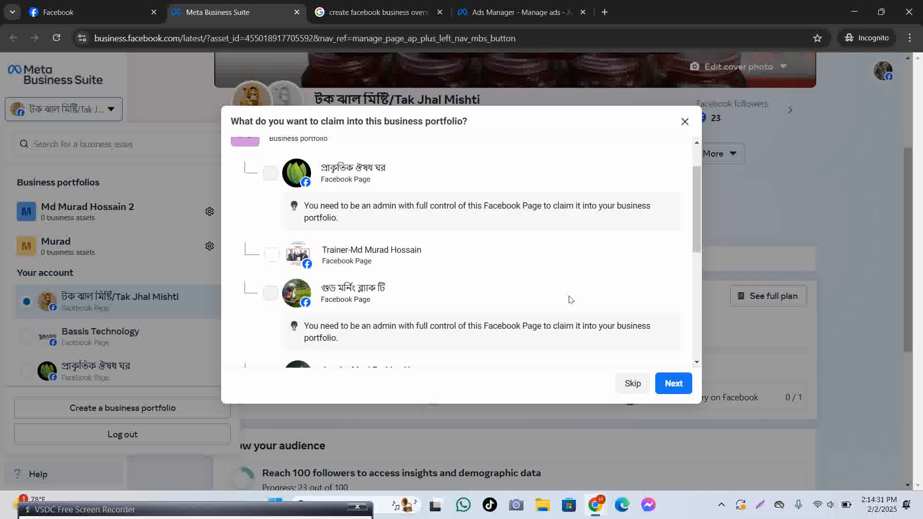
scroll(569, 297, up, 1)
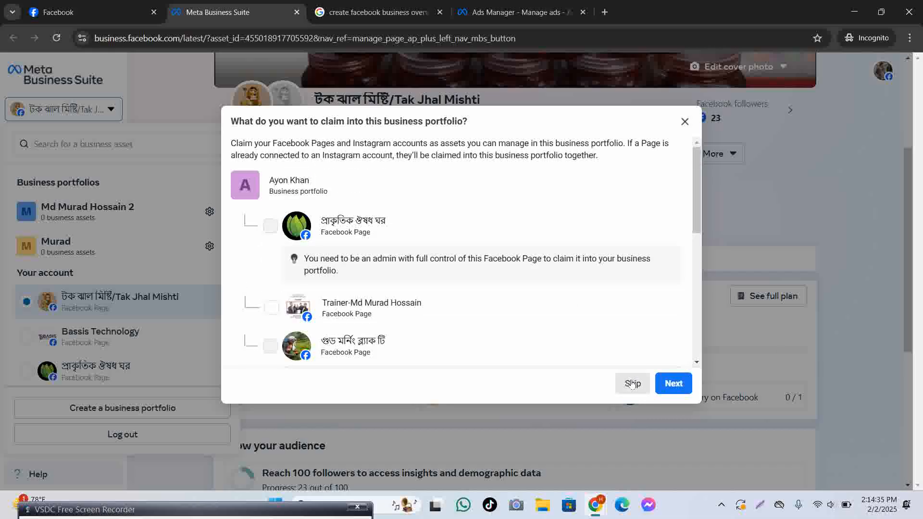
click(676, 390)
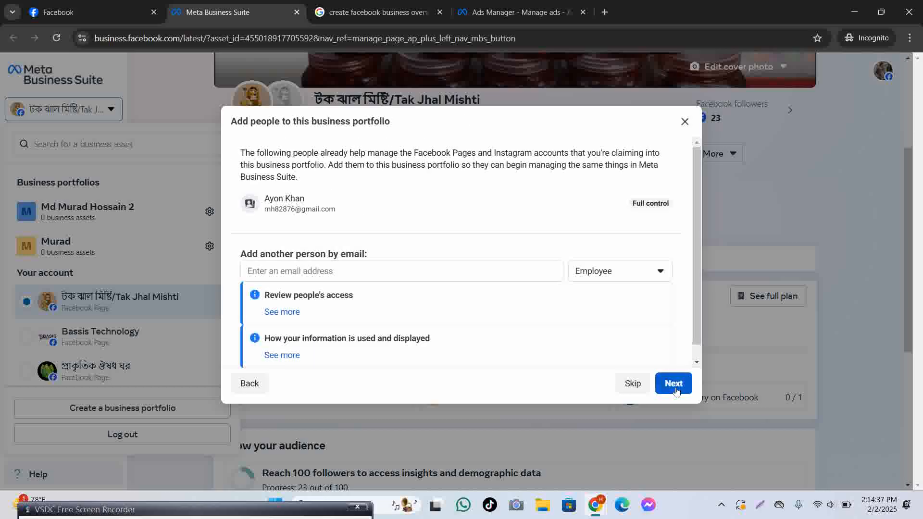
scroll(656, 356, down, 1)
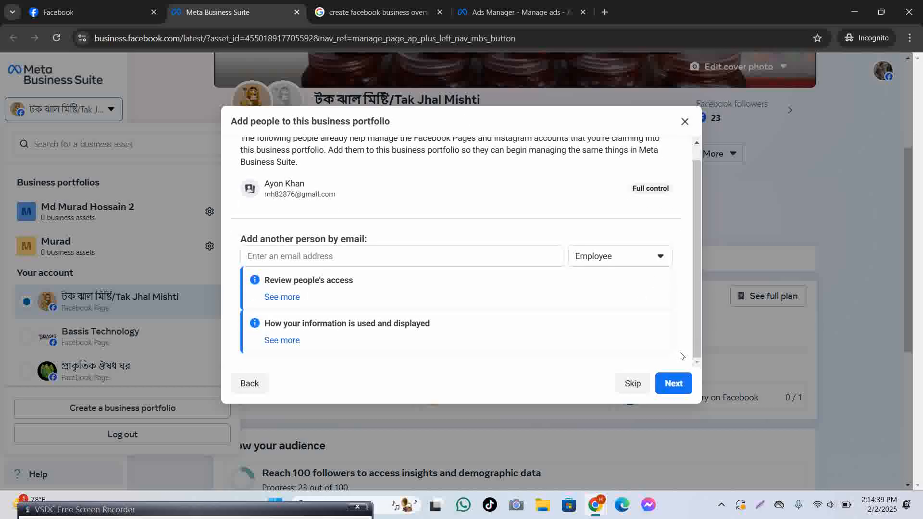
click(681, 384)
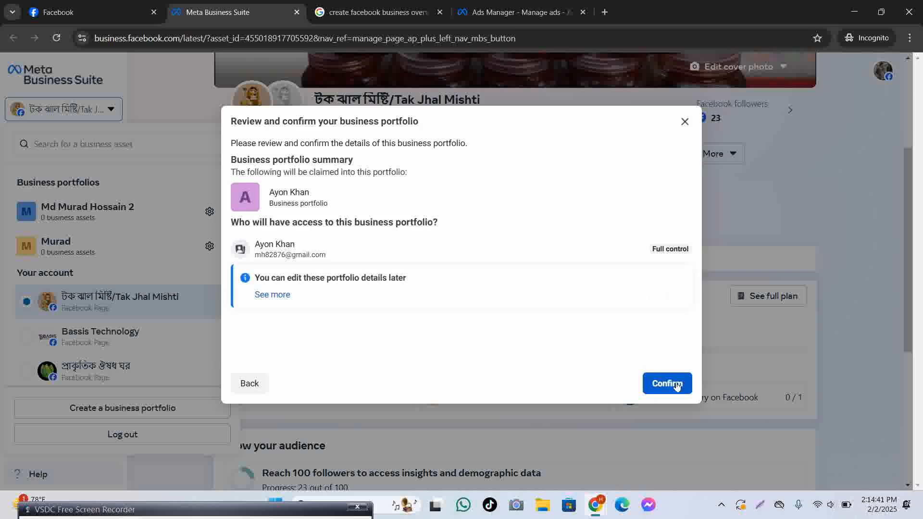
click(677, 386)
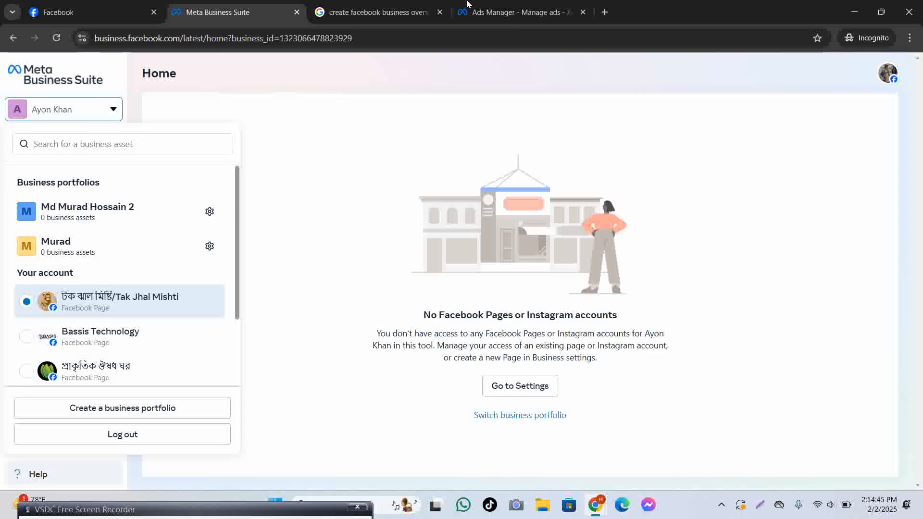
click(605, 12)
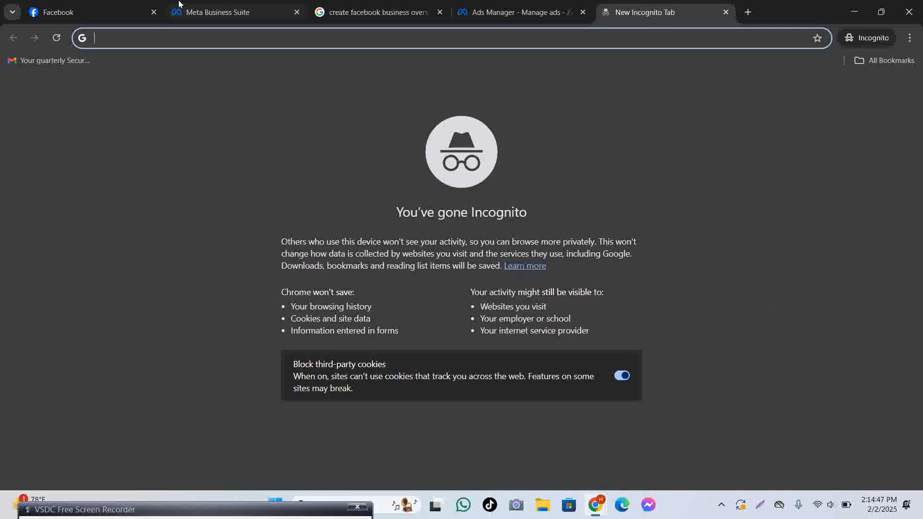
Reload the Business Suite tab and check the portfolio list and its no-Pages message.
click(243, 13)
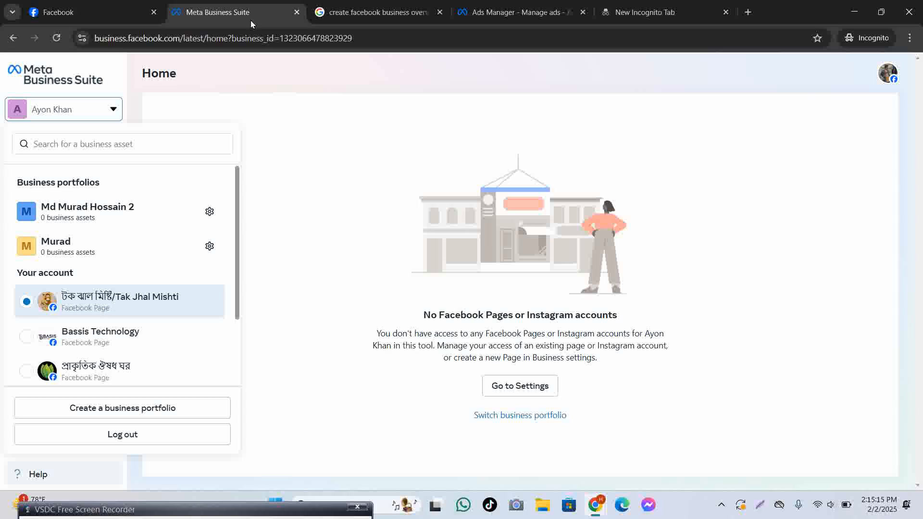
click(56, 38)
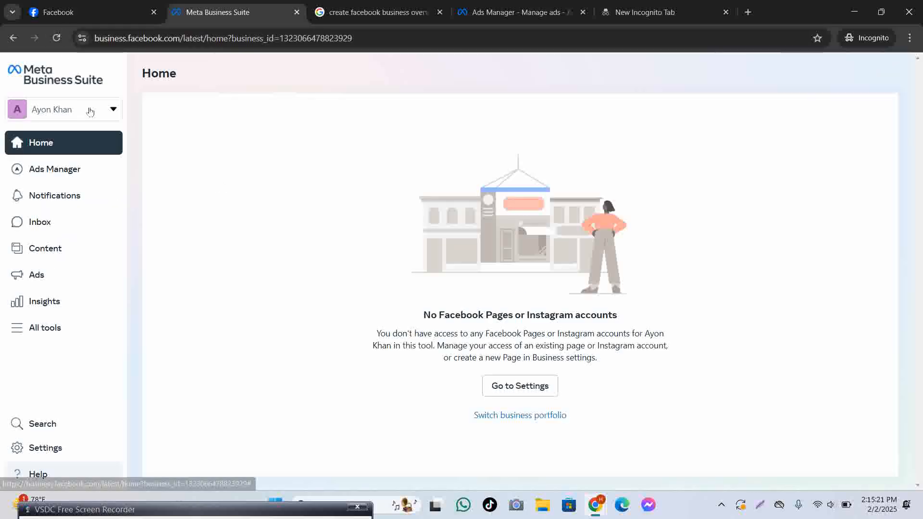
click(89, 110)
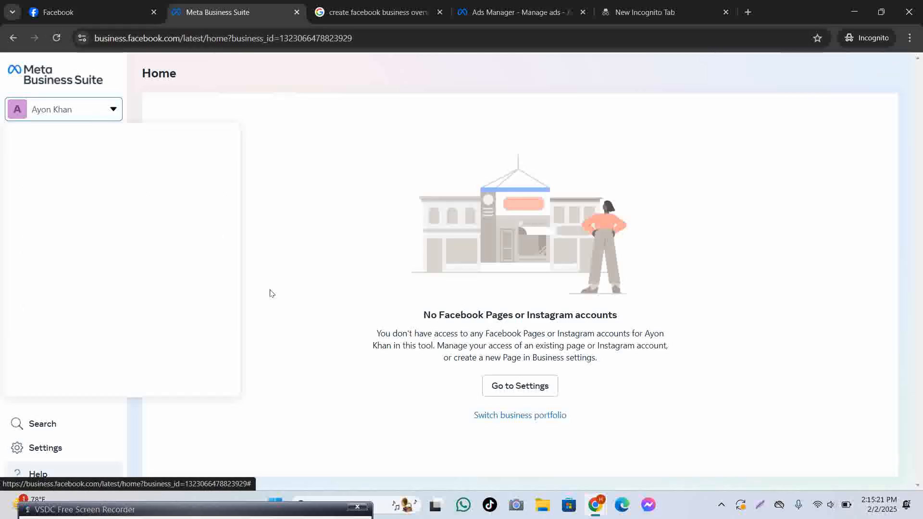
click(408, 302)
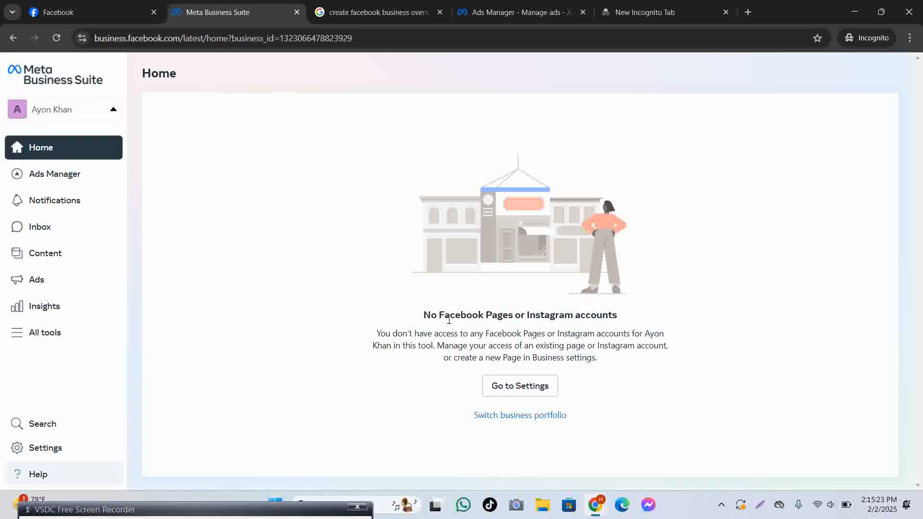
drag(518, 315, 617, 316)
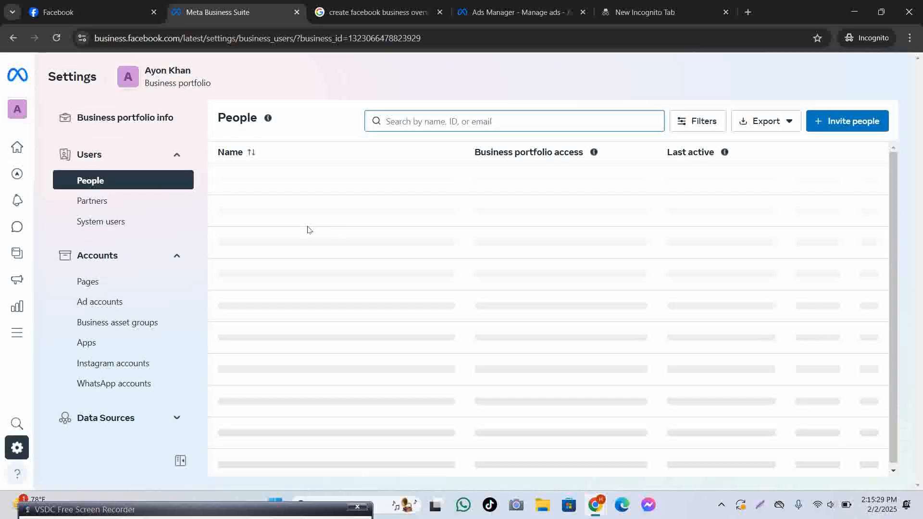
Open the classic Business Manager settings from the Settings sidebar.
scroll(123, 301, down, 9)
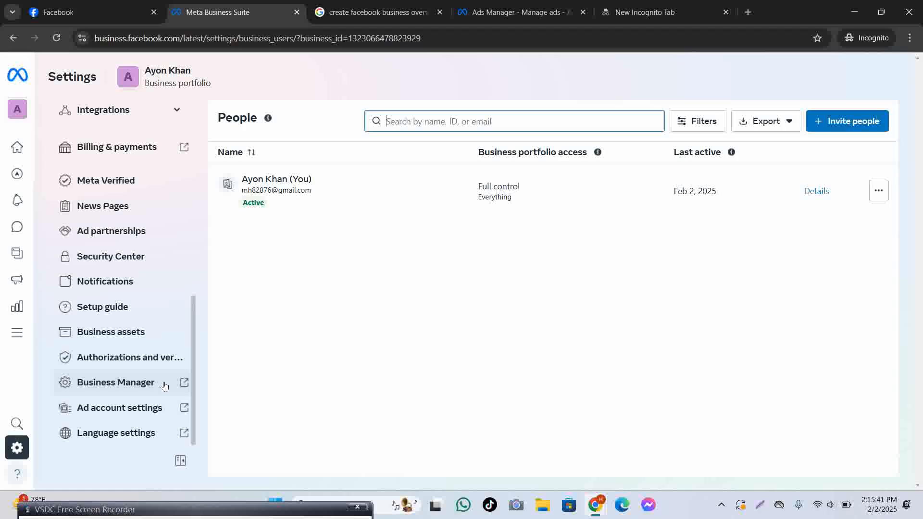
click(164, 386)
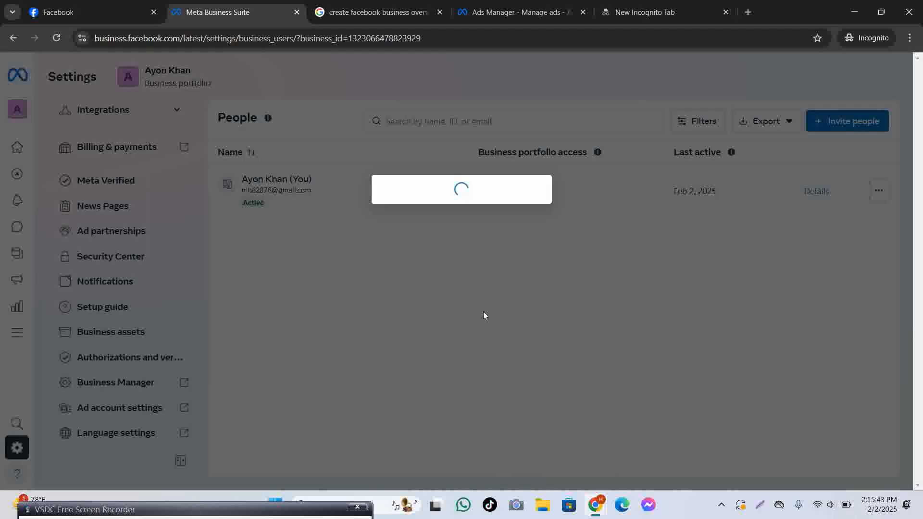
click(498, 257)
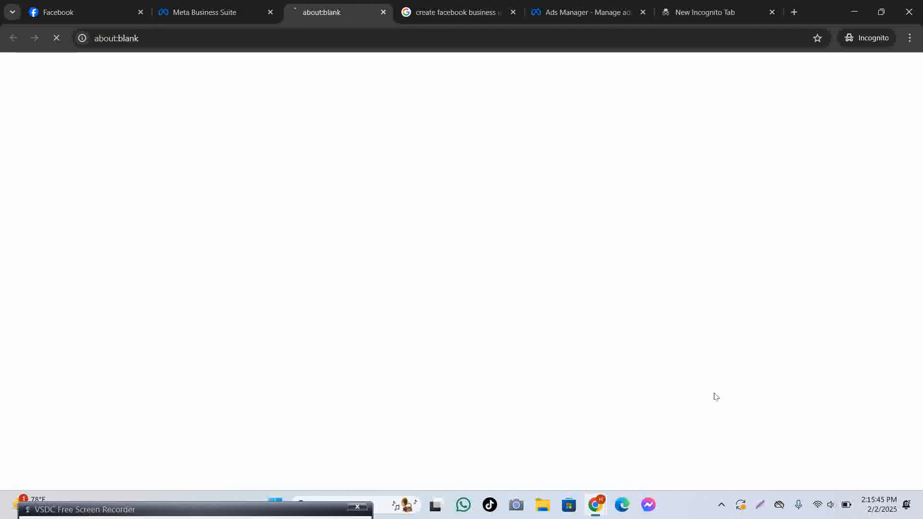
Close the Google search, Ads Manager and blank incognito tabs.
click(523, 13)
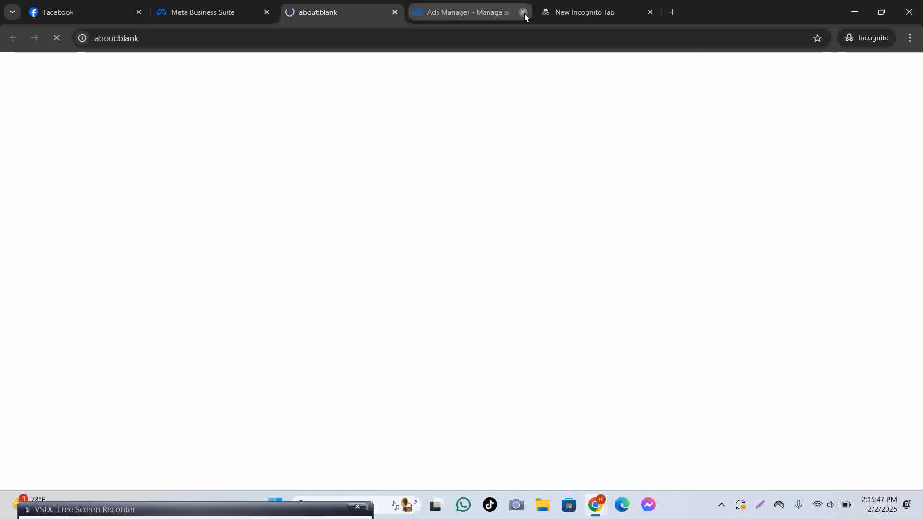
click(524, 13)
click(522, 13)
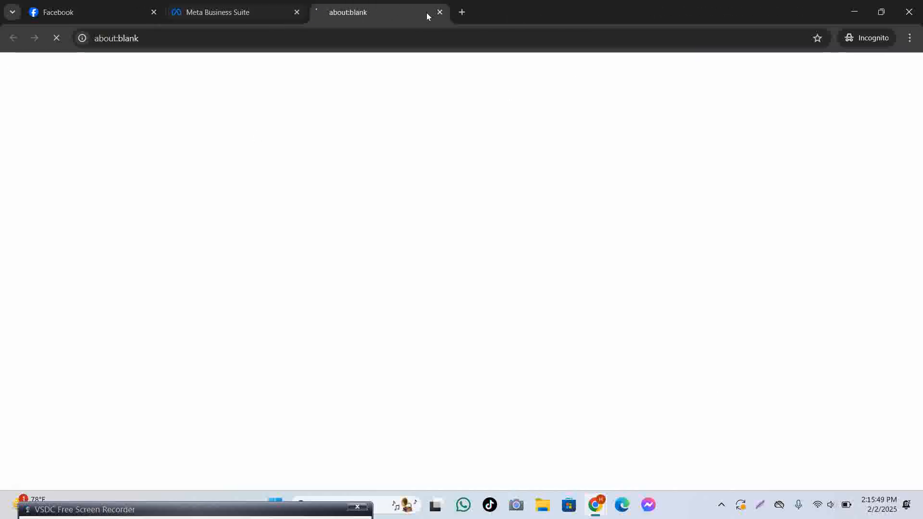
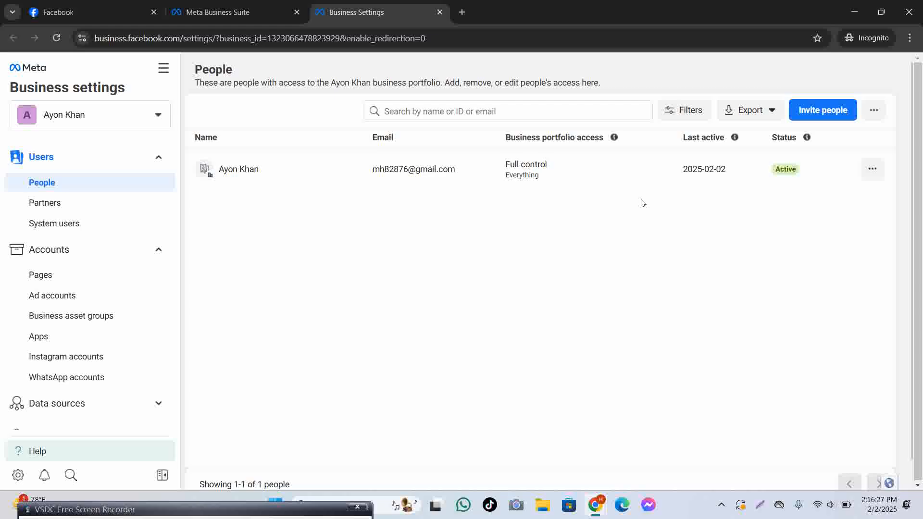
Open the business portfolio switcher and close it again without switching portfolios.
drag(210, 514, 398, 165)
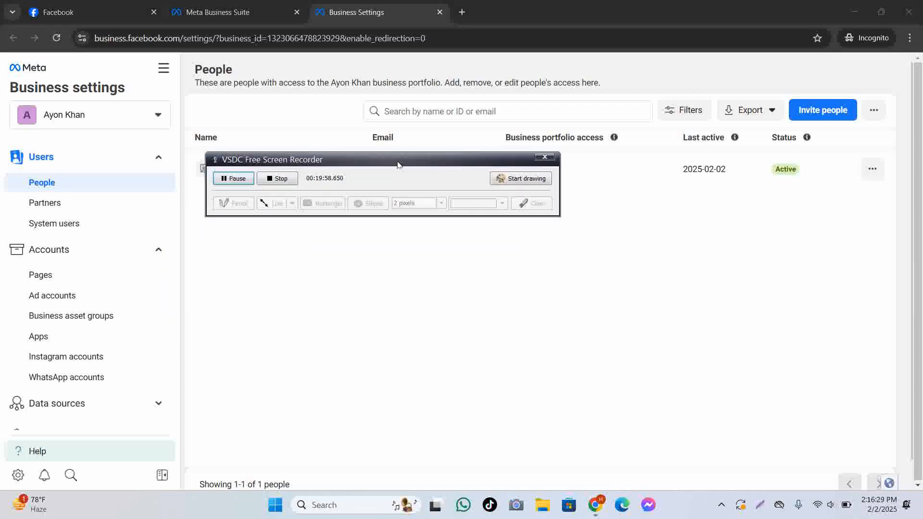
click(239, 179)
click(238, 179)
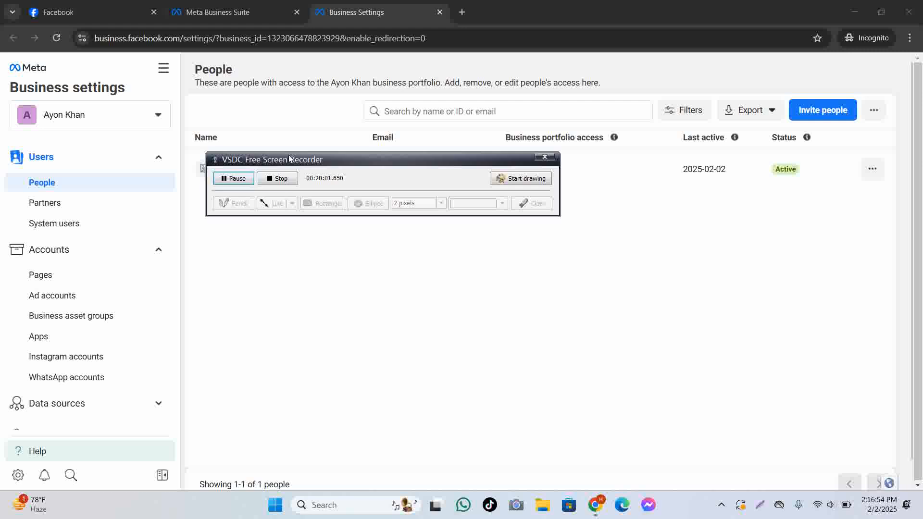
drag(289, 159, 122, 510)
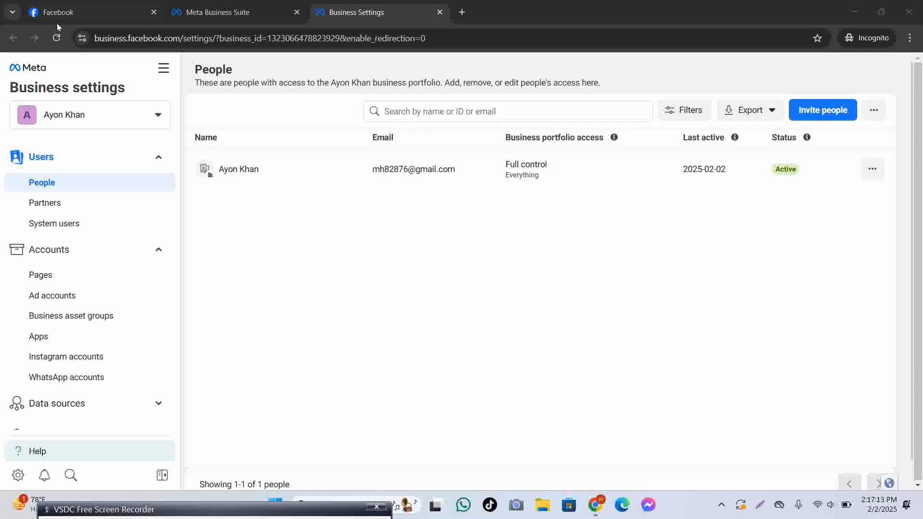
click(79, 117)
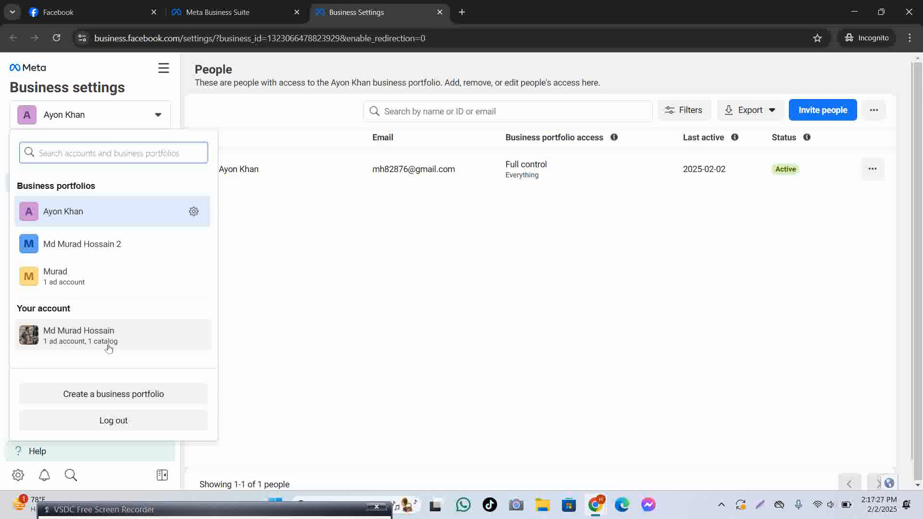
click(85, 210)
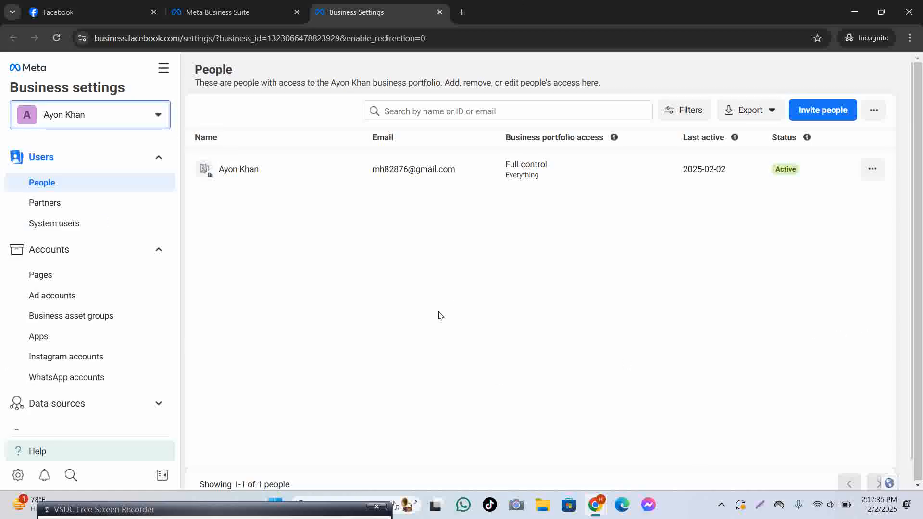
Go to the Ad accounts section under Accounts in the business settings sidebar.
scroll(158, 320, down, 5)
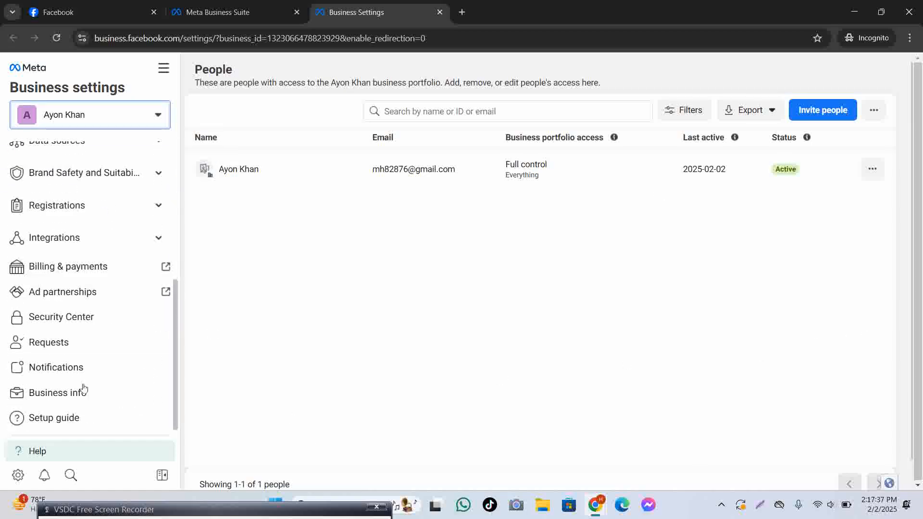
scroll(68, 299, up, 5)
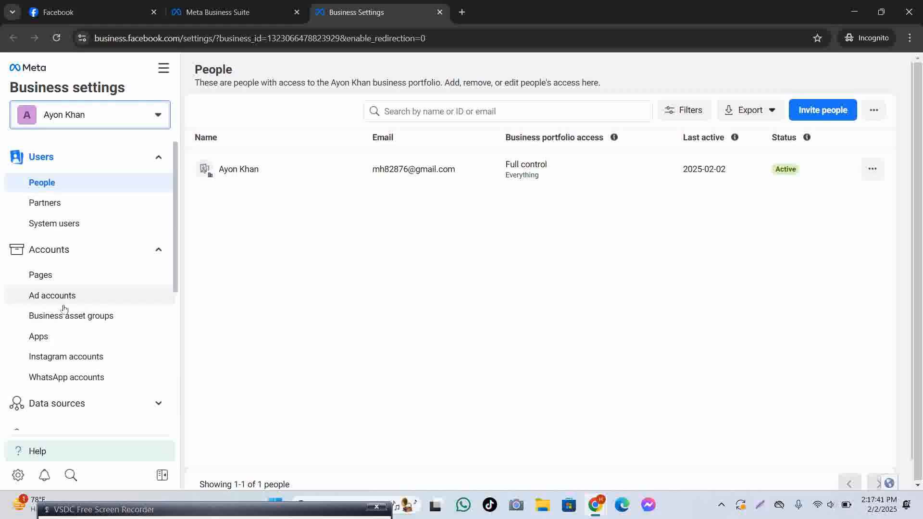
scroll(64, 309, down, 4)
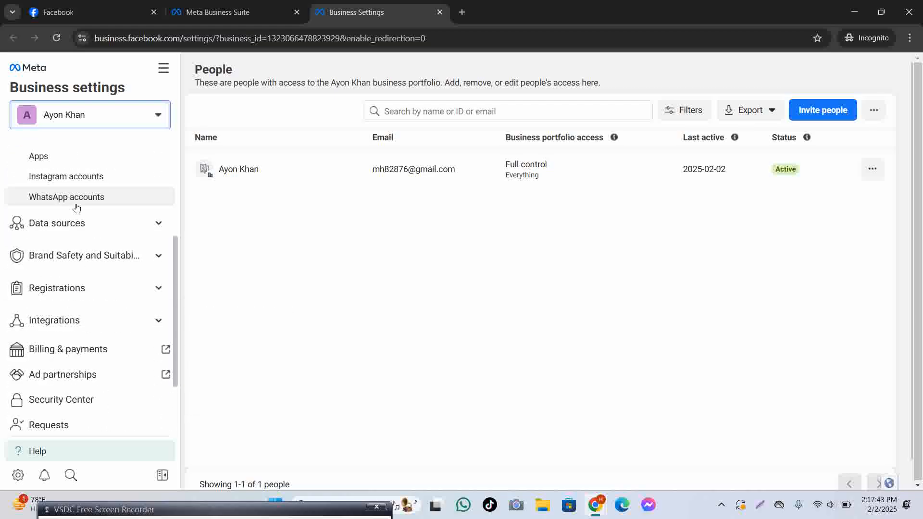
scroll(77, 252, down, 2)
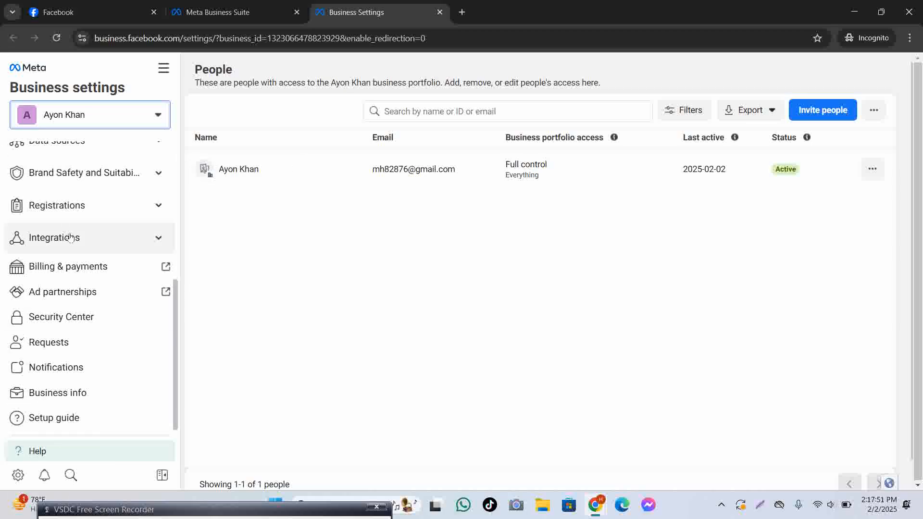
scroll(90, 238, up, 1)
scroll(90, 238, up, 5)
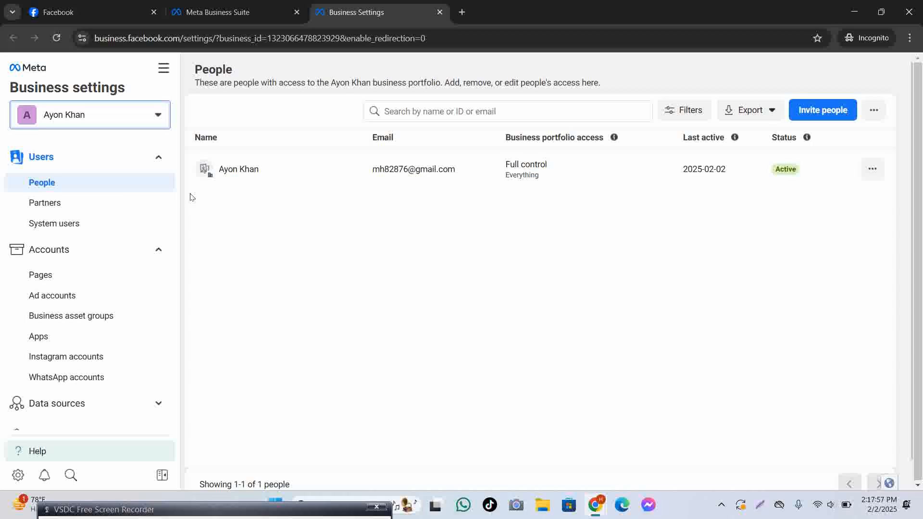
click(74, 295)
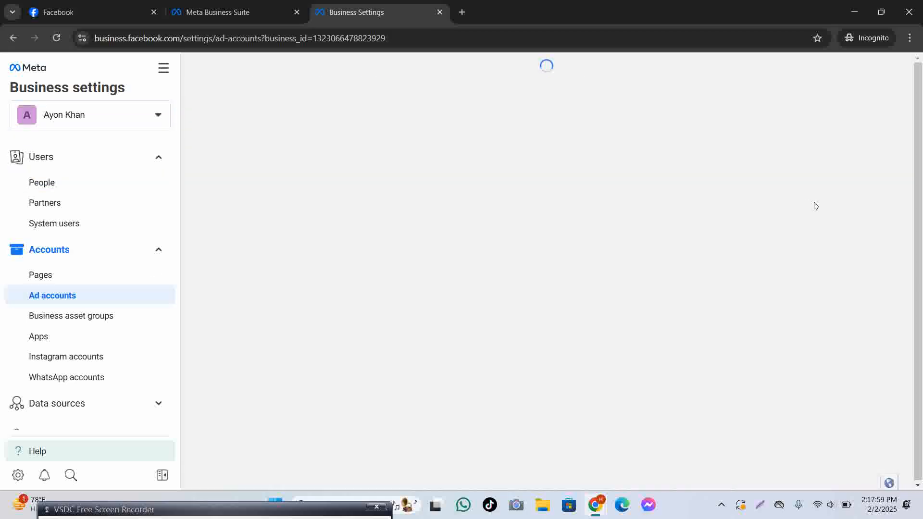
Reveal the Add menu's options on the empty Ad accounts page, keeping page zoom at 90%.
scroll(51, 192, down, 1)
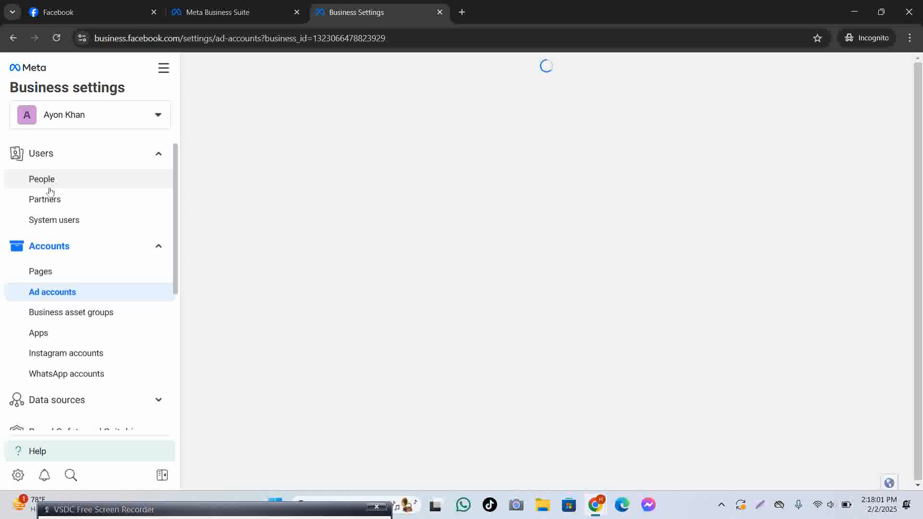
scroll(50, 202, down, 5)
scroll(55, 230, up, 5)
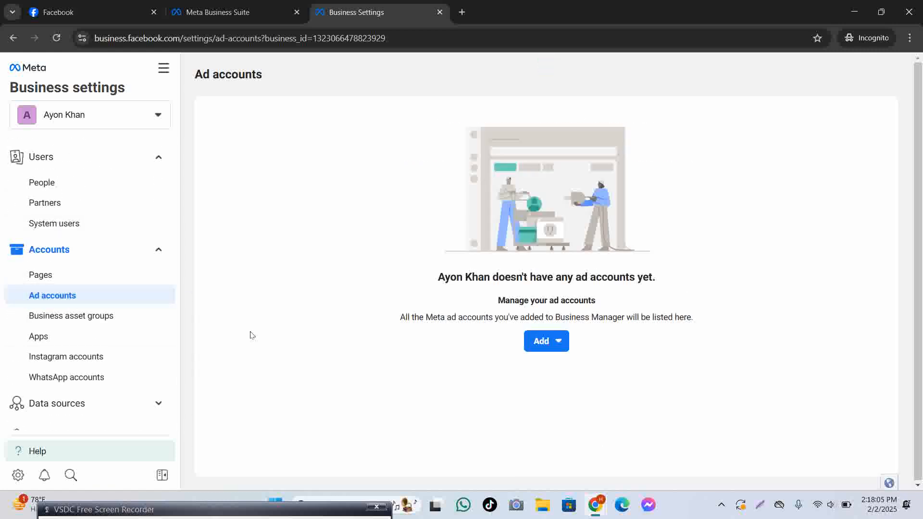
click(545, 346)
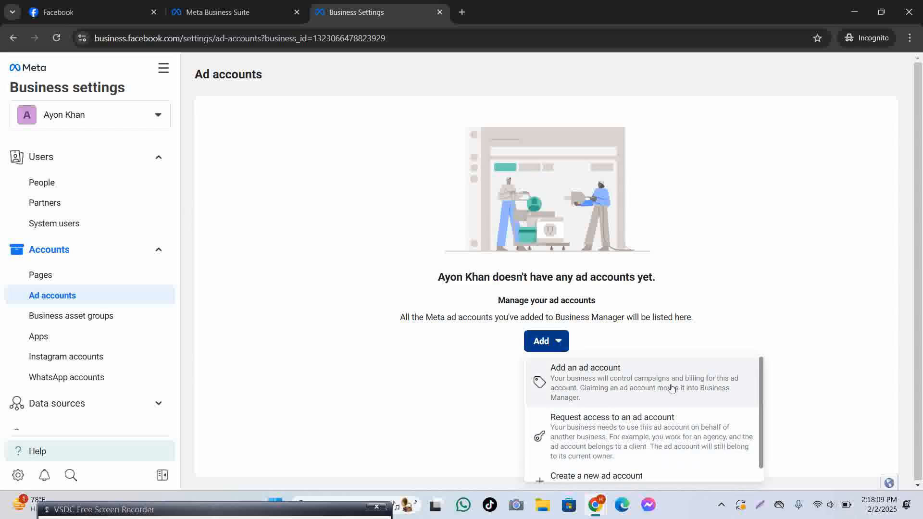
key(ctrl+minus)
key(ctrl+minus)
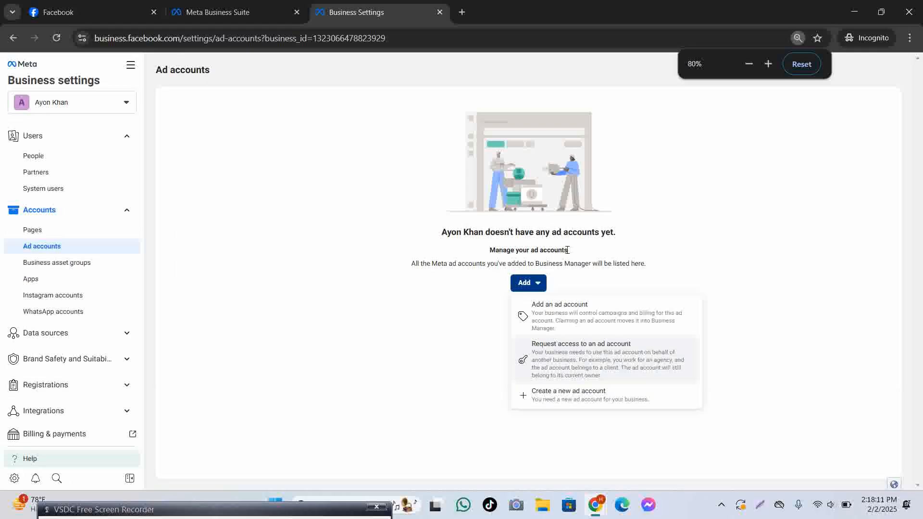
click(768, 64)
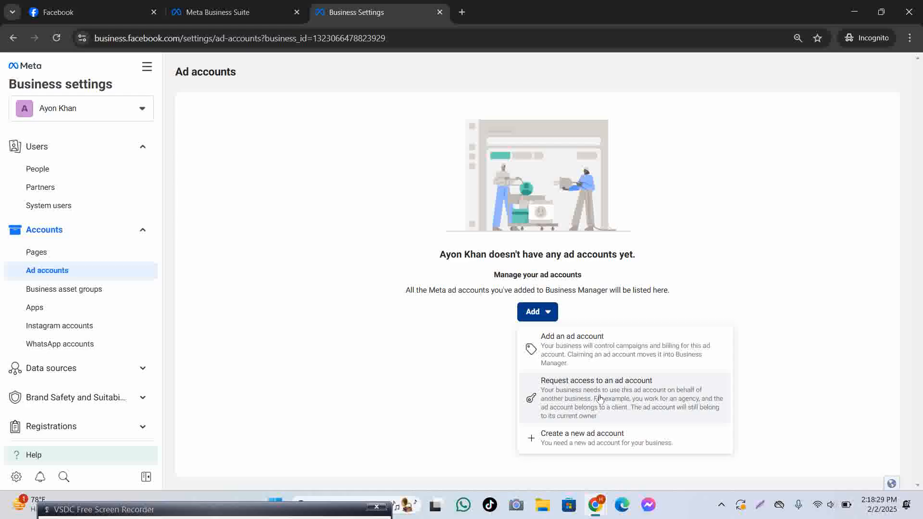
Choose Create a new ad account and enter the account owner's name as the account name.
click(592, 438)
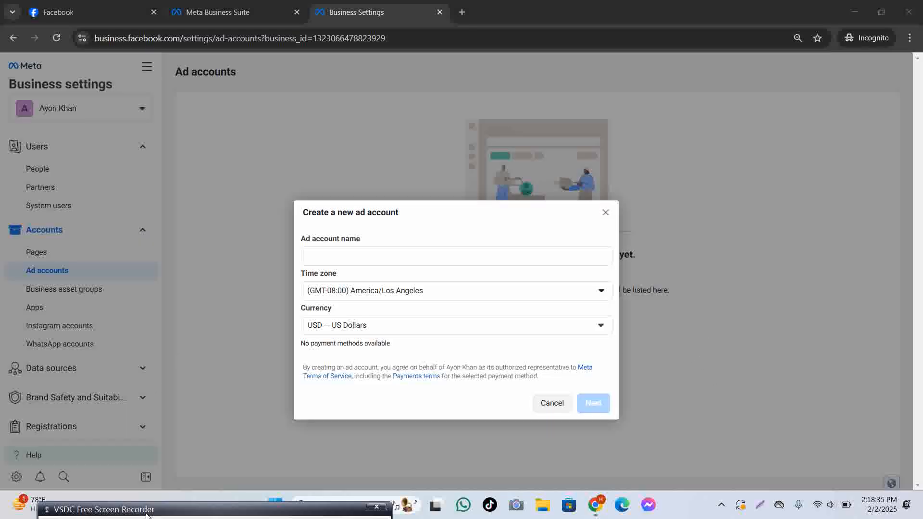
drag(146, 514, 178, 518)
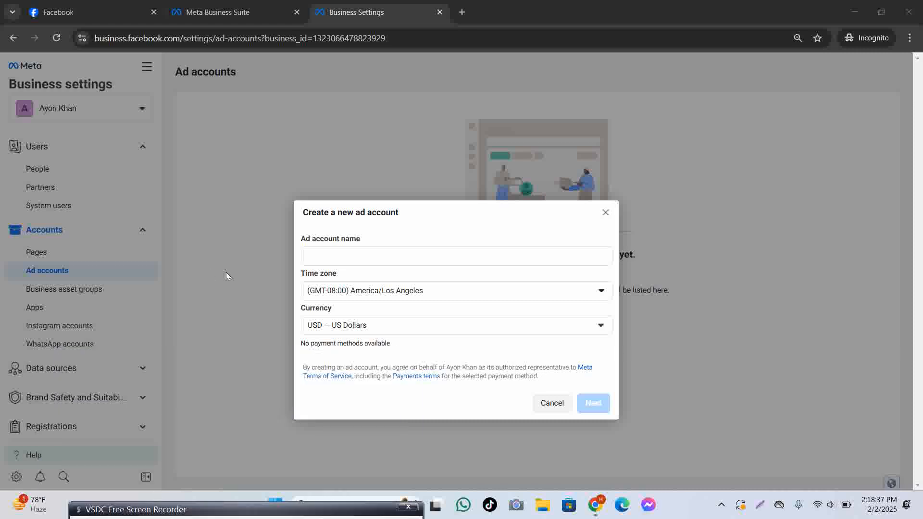
click(350, 254)
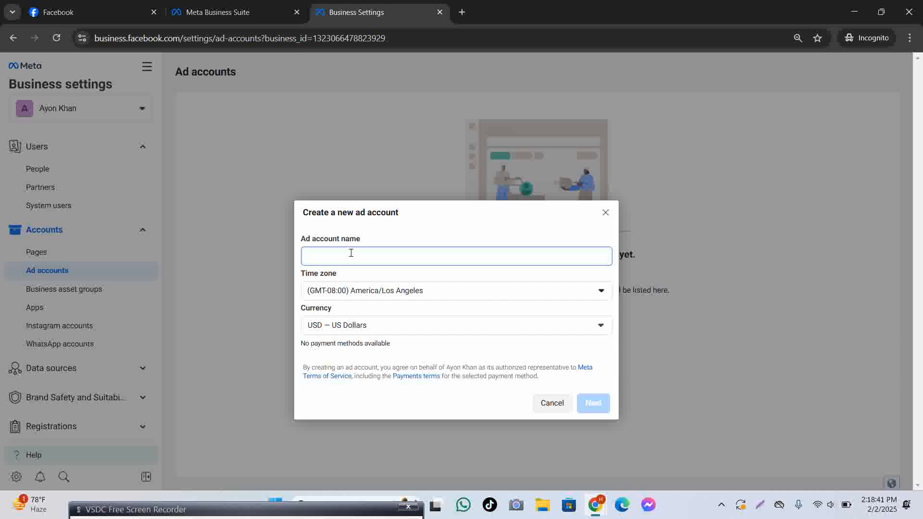
text(Md)
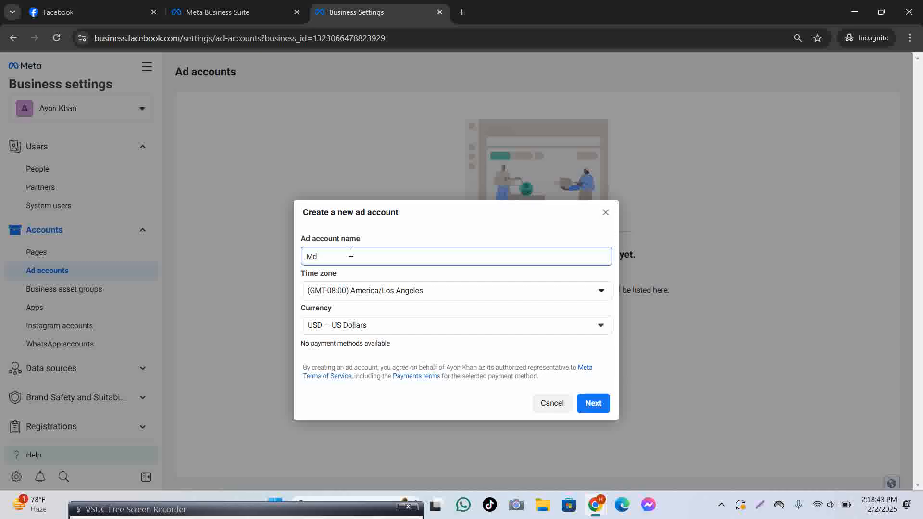
key(BackSpace)
key(BackSpace)
Set the time zone to (GMT+06:00) Asia/Dhaka, keep US Dollars currency, and continue.
click(489, 290)
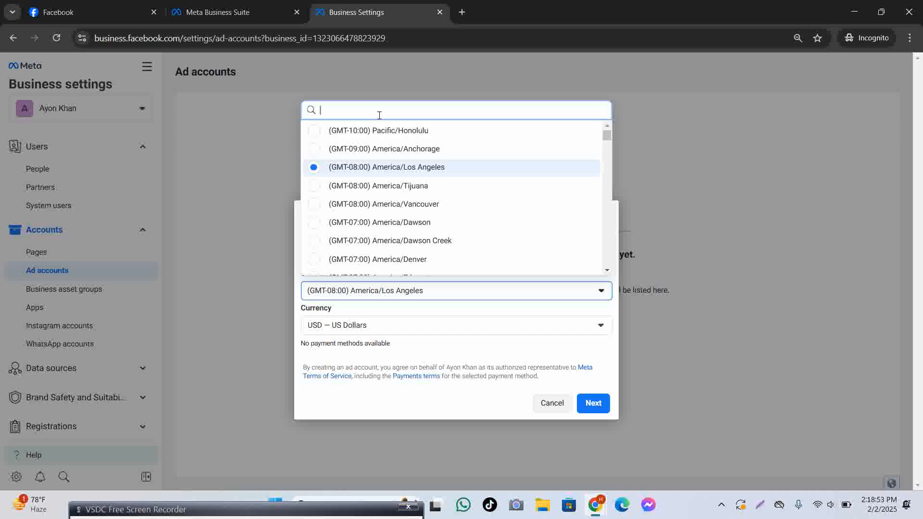
text(dhak)
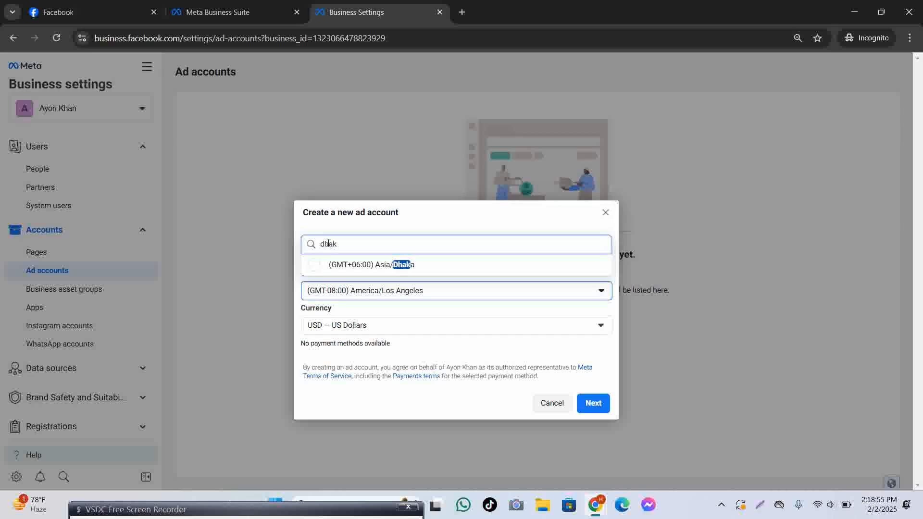
click(337, 265)
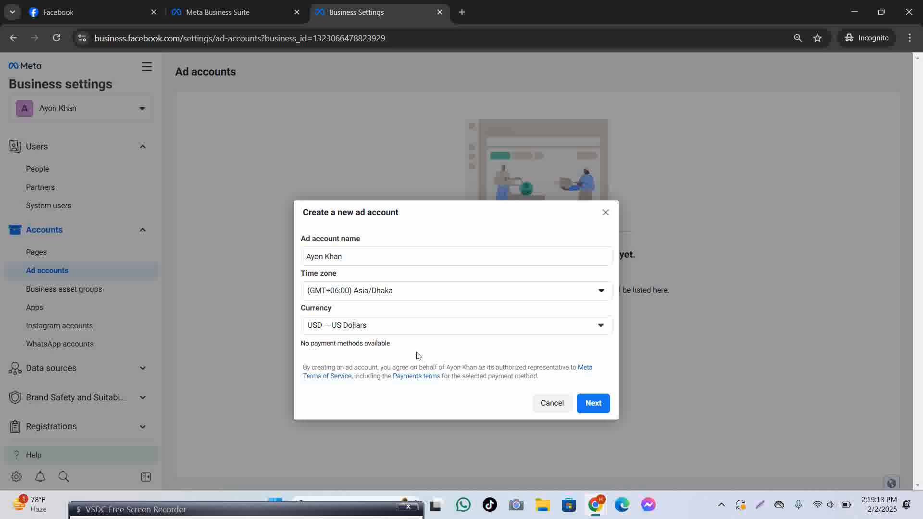
click(459, 331)
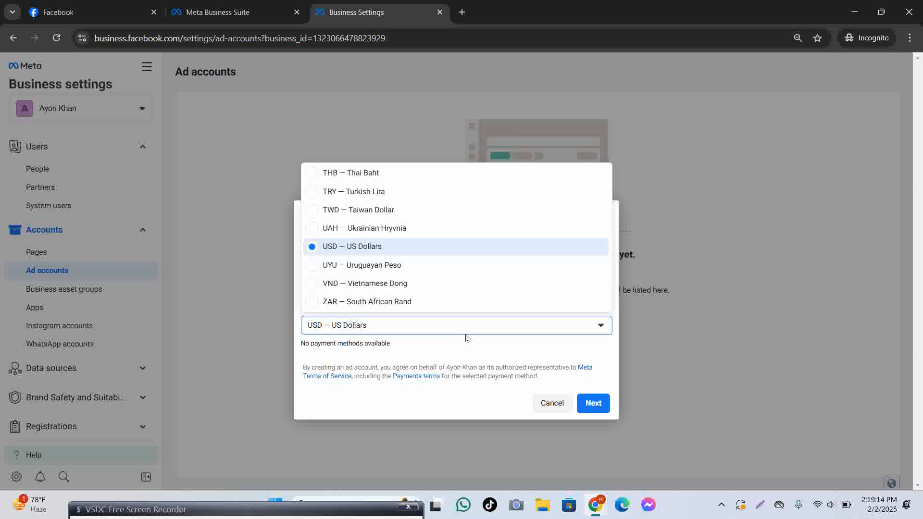
click(451, 356)
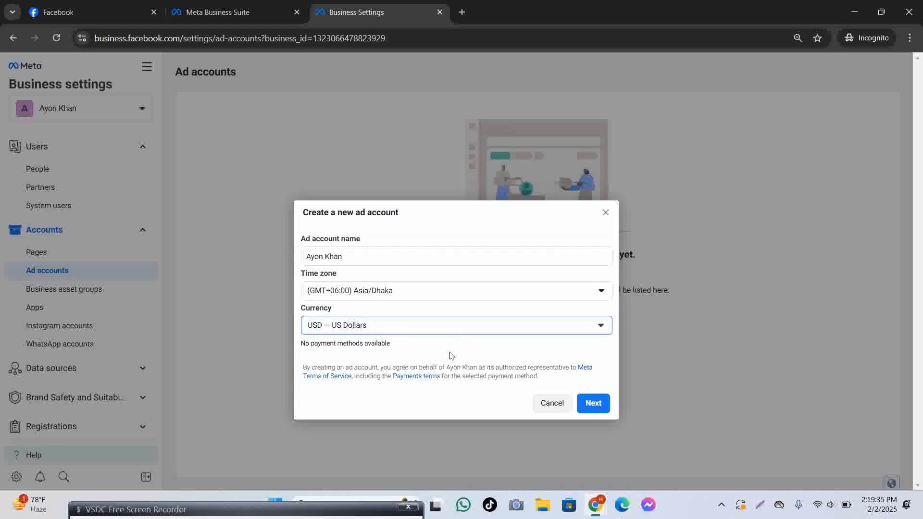
click(398, 326)
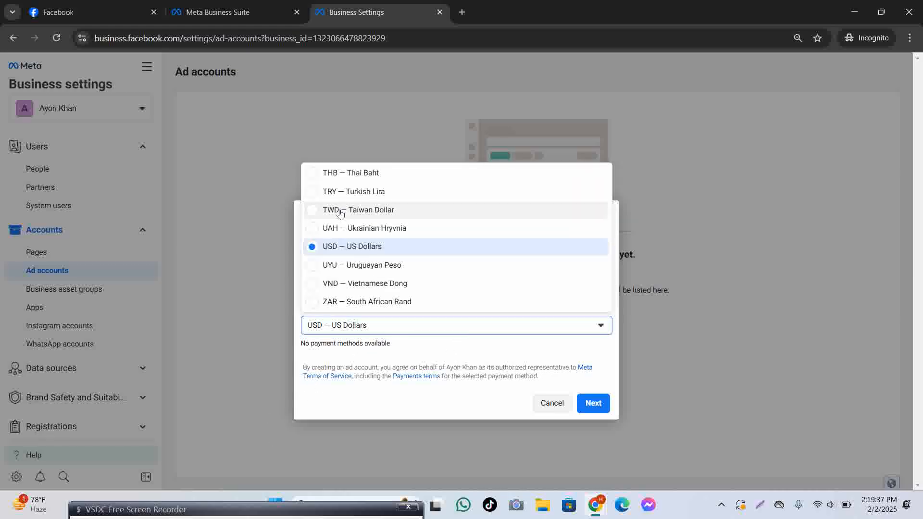
scroll(397, 289, up, 10)
click(453, 368)
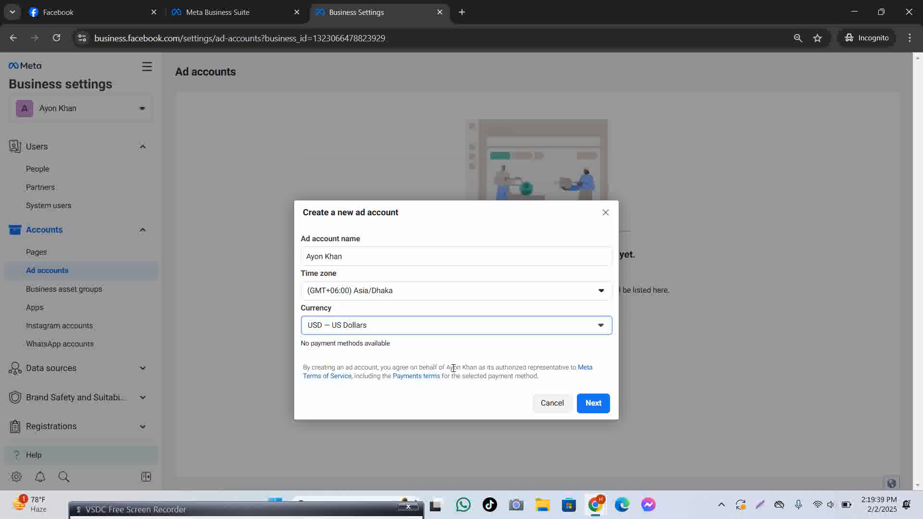
click(596, 407)
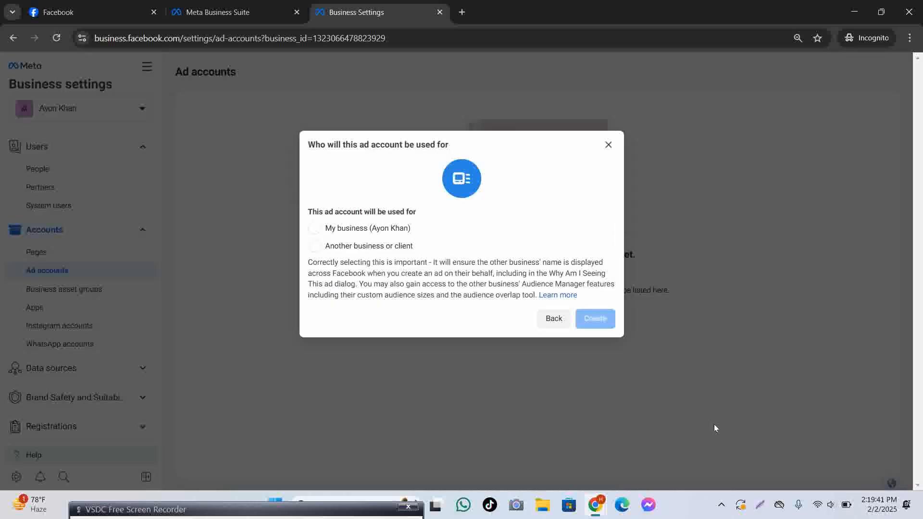
Create the ad account for own business, giving the one person full control, then show All tools.
click(315, 229)
click(598, 321)
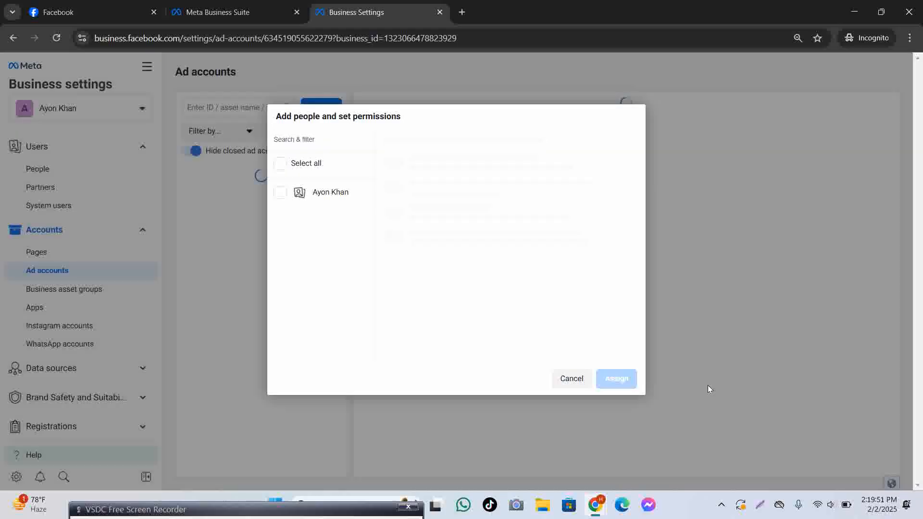
click(279, 166)
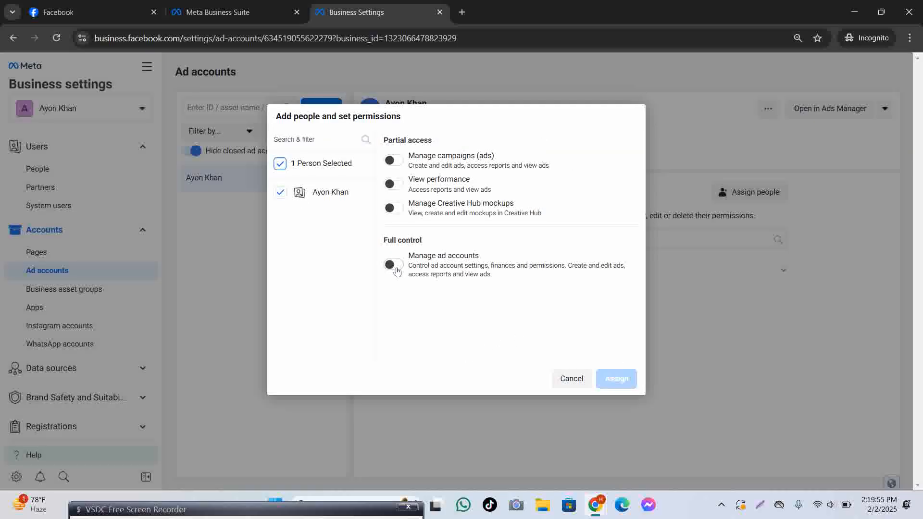
click(393, 265)
click(617, 378)
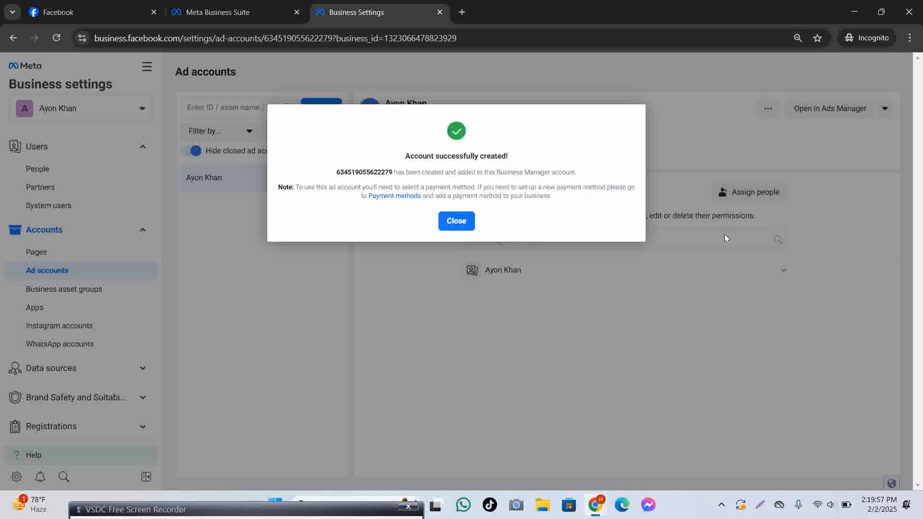
click(463, 226)
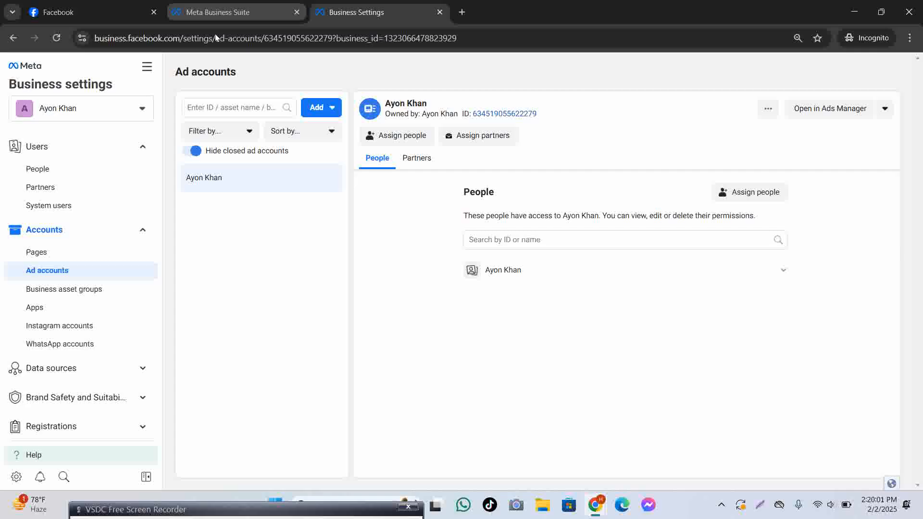
click(147, 67)
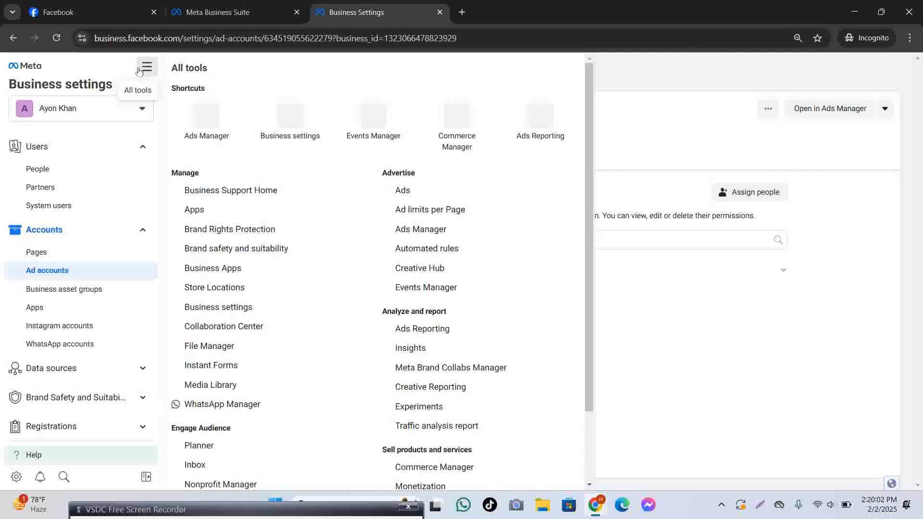
Open Ads Manager in a new tab and browse the full list of ad accounts.
right_click(219, 123)
click(262, 132)
click(524, 7)
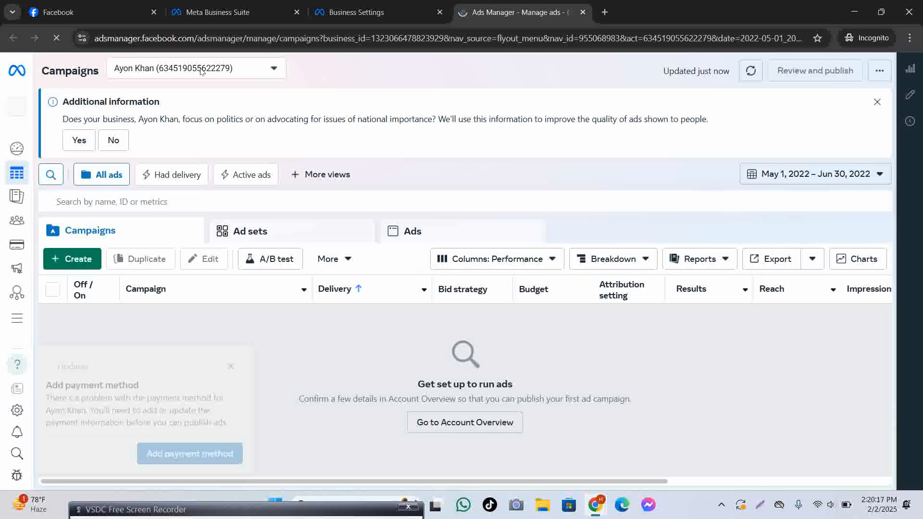
click(218, 73)
click(226, 158)
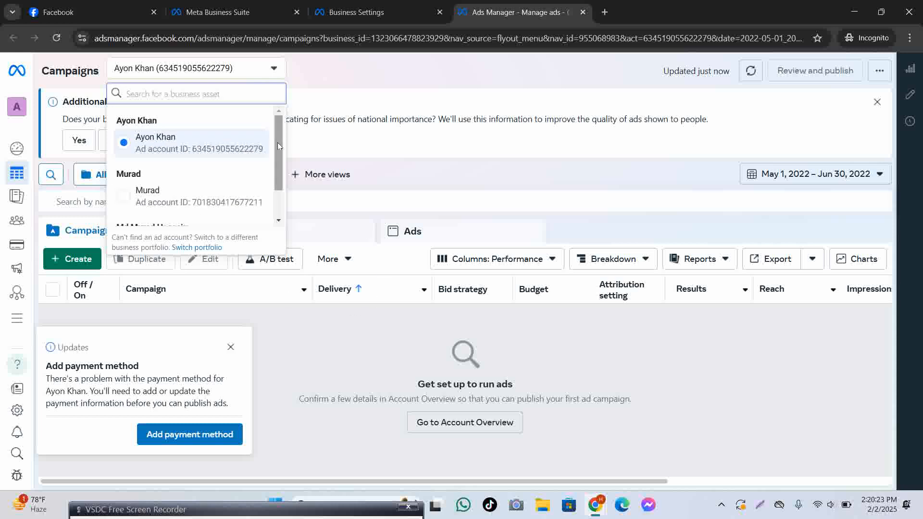
scroll(277, 142, down, 1)
scroll(282, 176, down, 1)
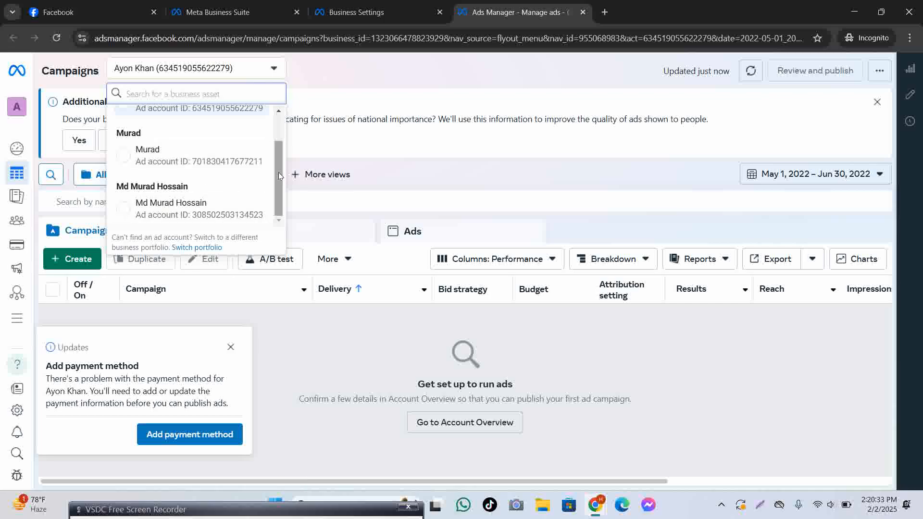
scroll(278, 176, up, 3)
click(370, 83)
Return to Business settings and glance at the business portfolio switcher.
click(330, 4)
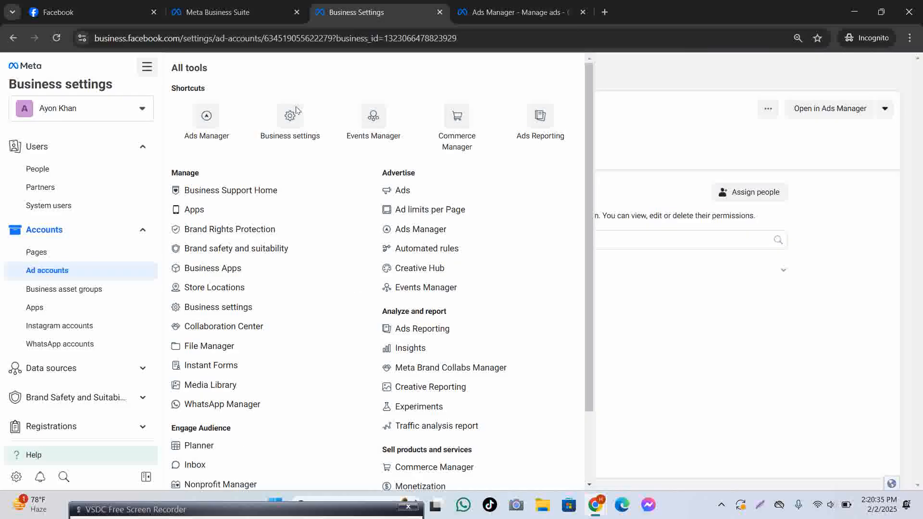
click(124, 106)
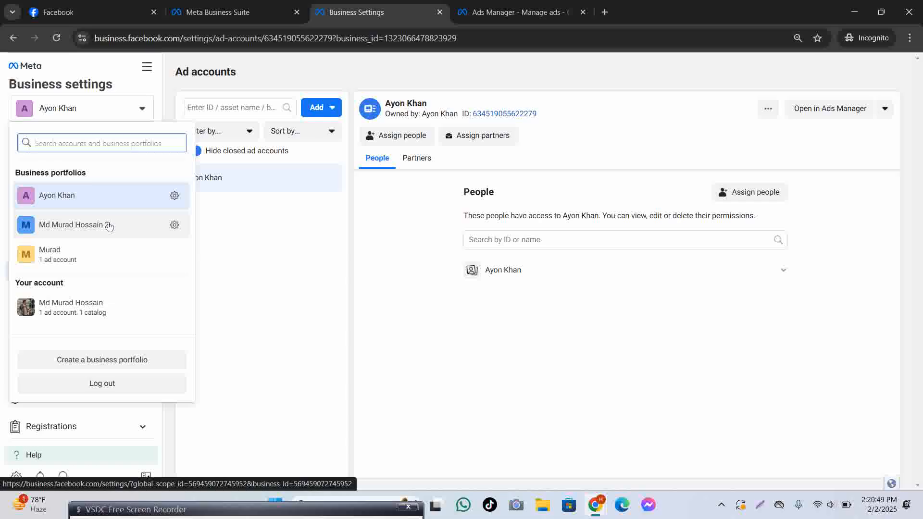
click(336, 267)
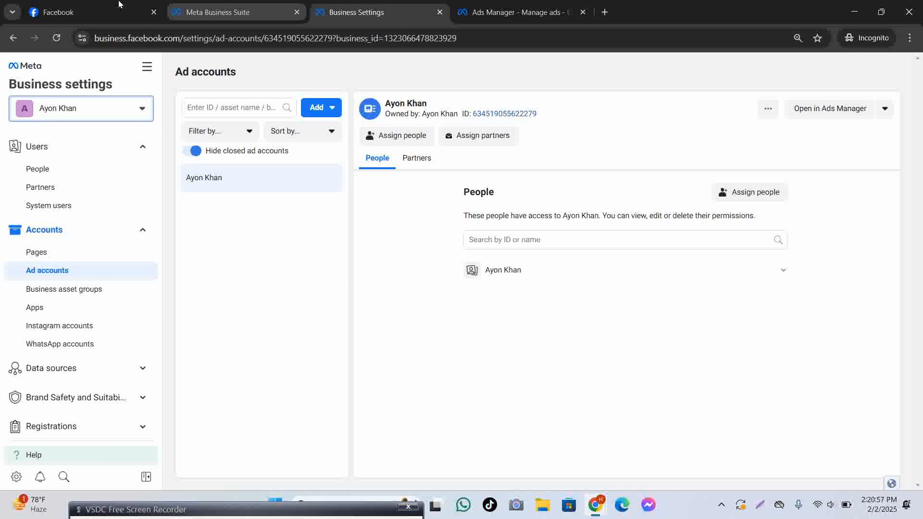
On the Facebook page, boost the January 6 post again and view the paying ad account choices.
click(94, 14)
scroll(616, 296, down, 5)
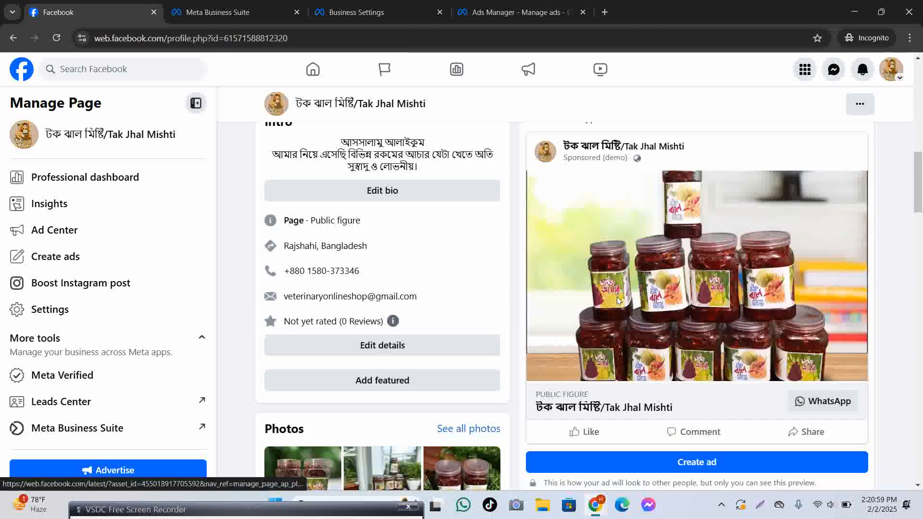
scroll(679, 335, down, 10)
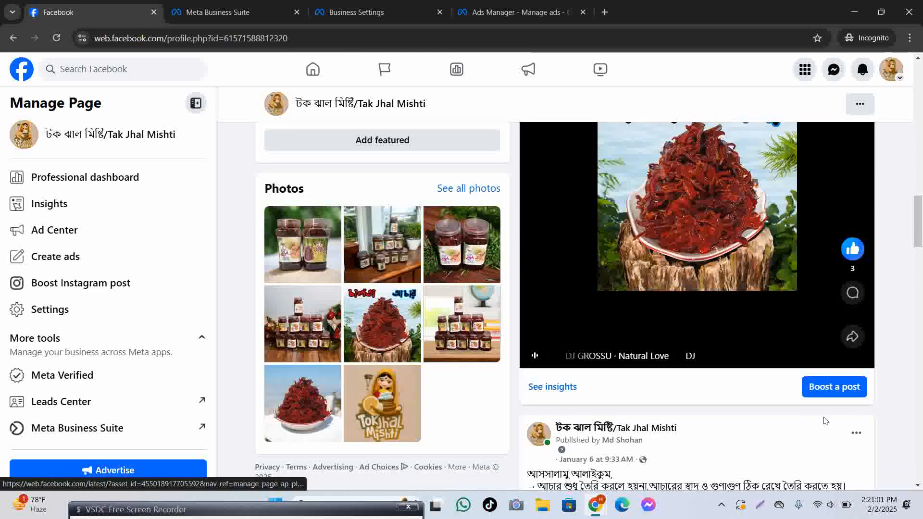
scroll(762, 227, up, 4)
scroll(826, 379, down, 4)
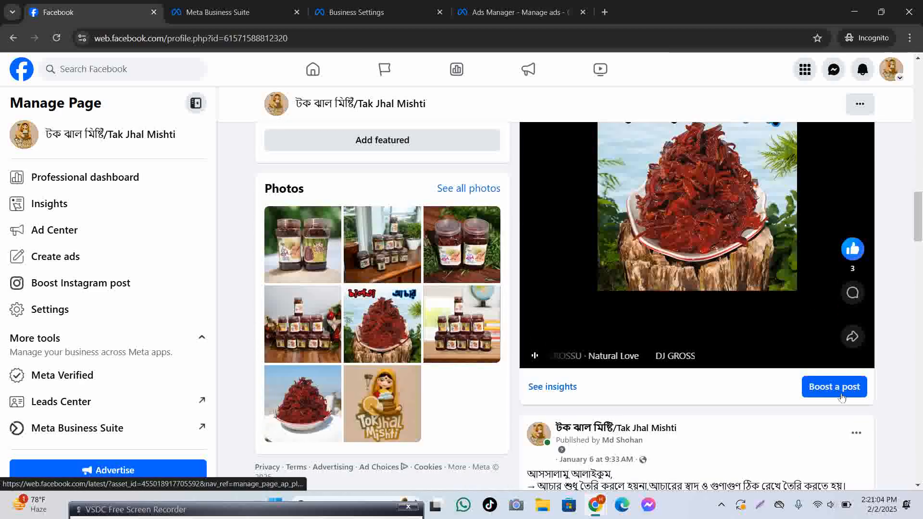
click(841, 398)
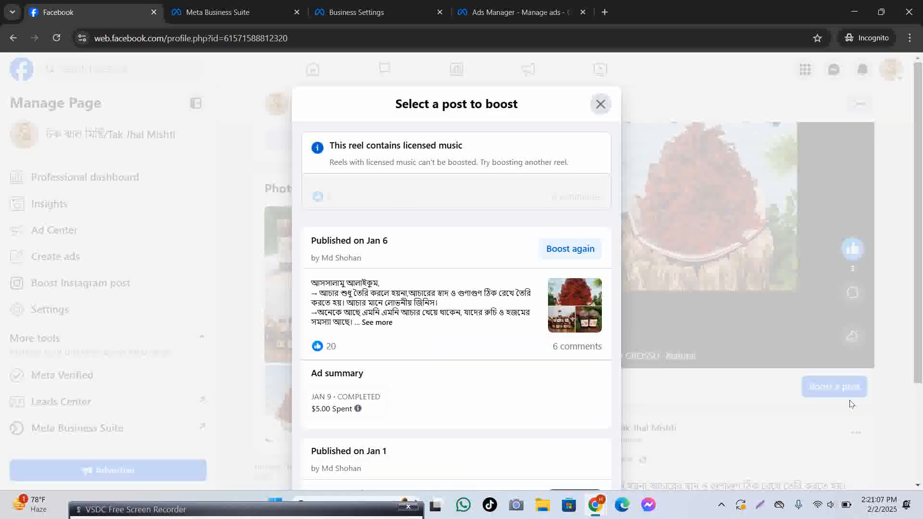
click(567, 251)
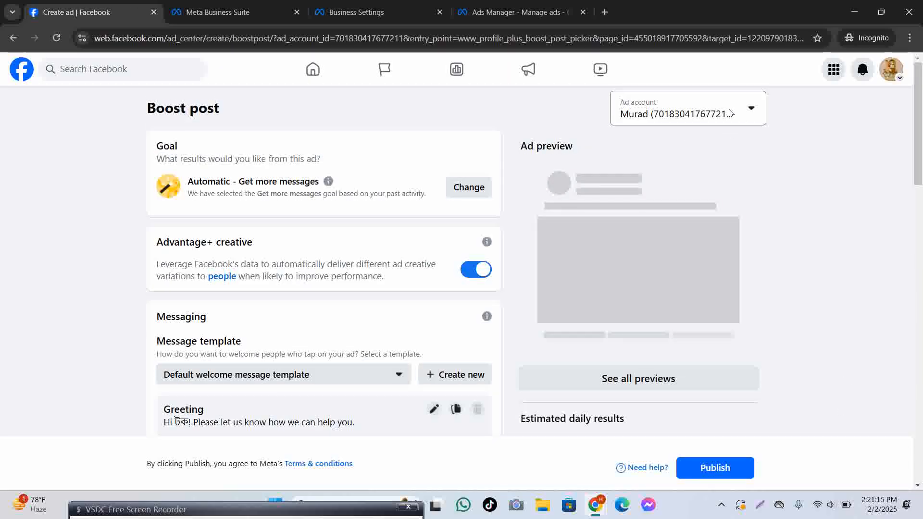
click(731, 114)
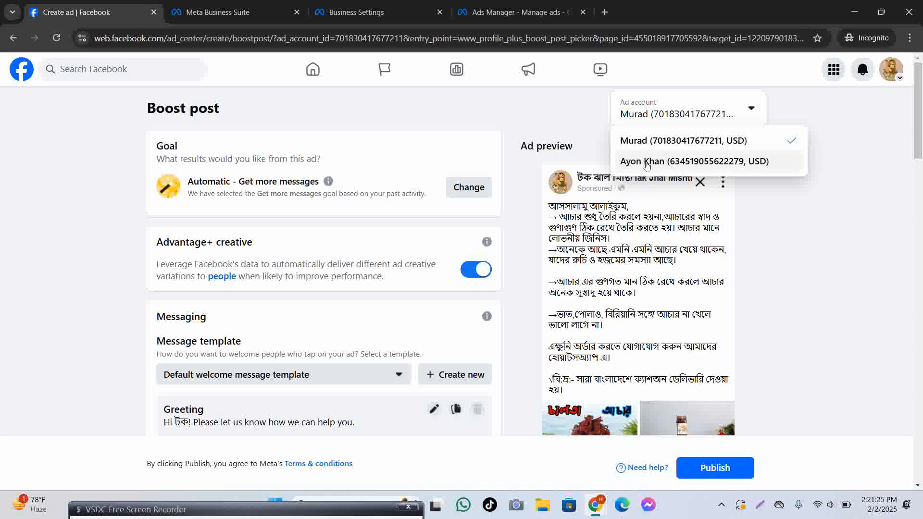
Cycle through the open tabs to Ads Manager and open its ad account switcher.
click(356, 12)
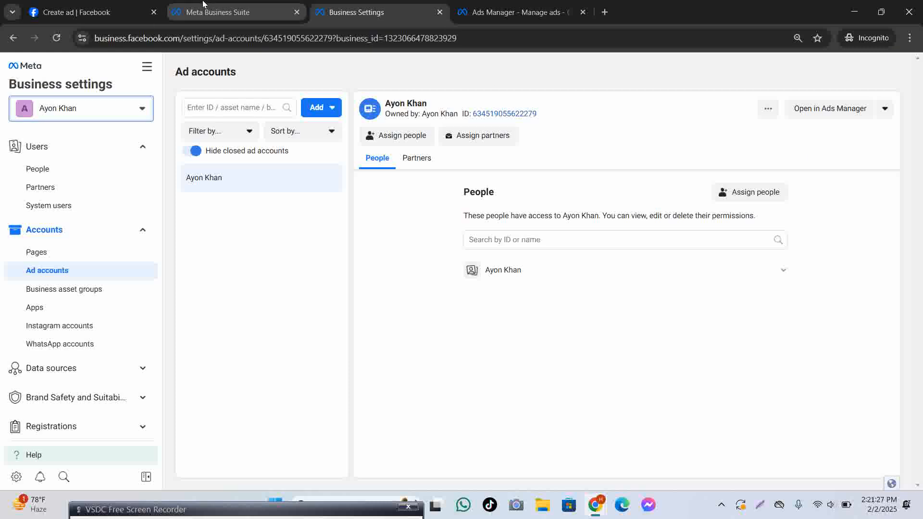
click(213, 12)
click(77, 12)
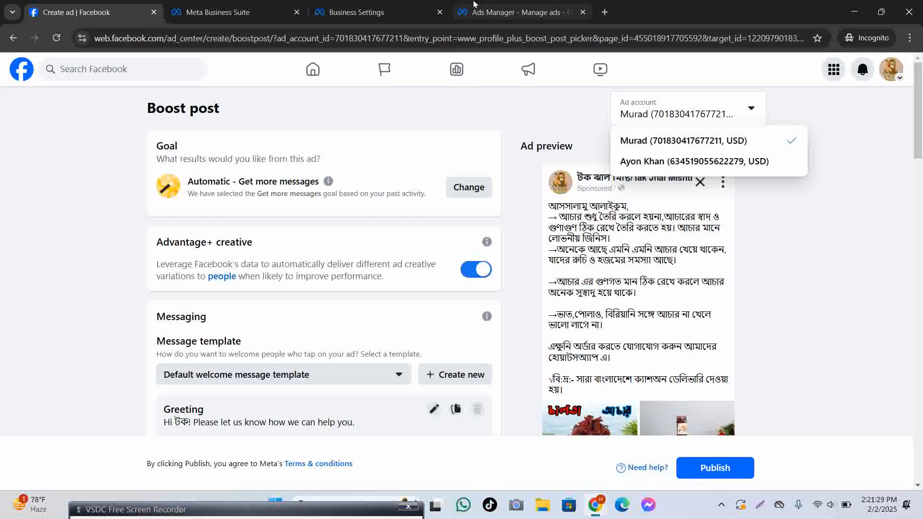
click(514, 12)
click(227, 74)
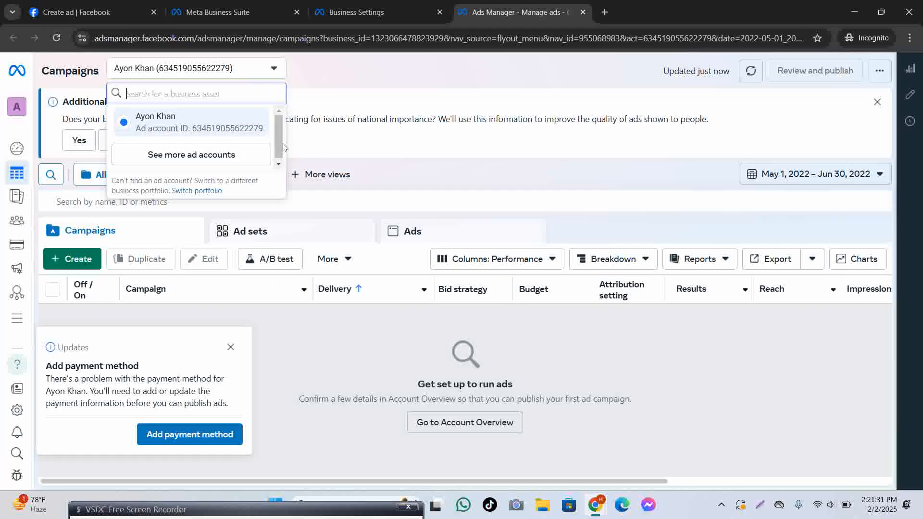
Review all ad accounts in Ads Manager's list, then return to the Boost post form.
click(229, 155)
drag(277, 136, 283, 205)
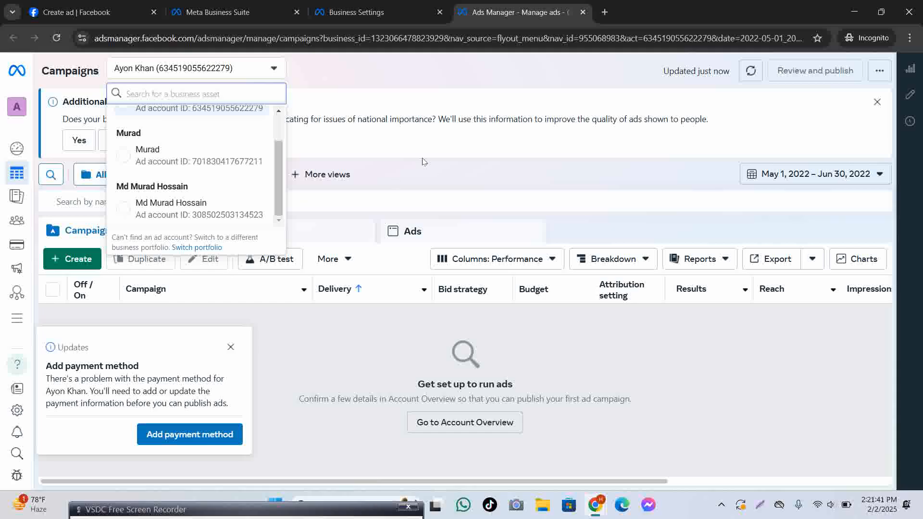
key(Escape)
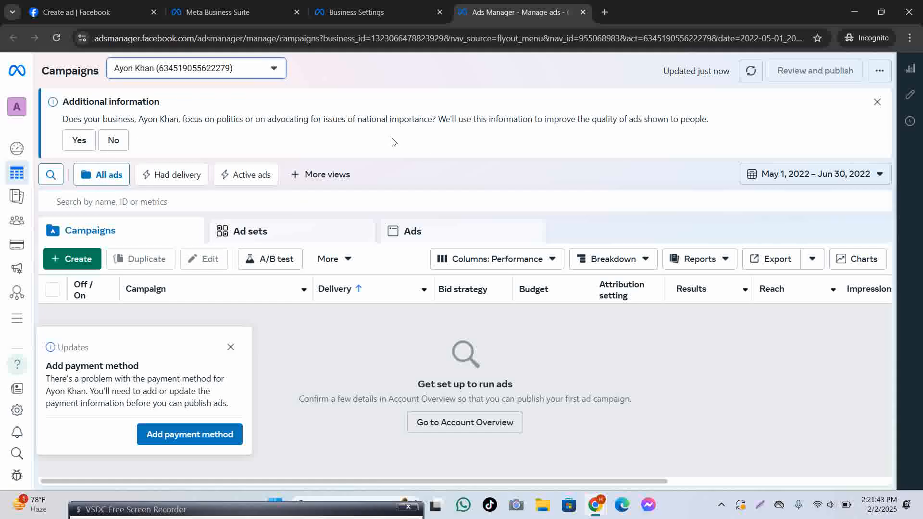
click(77, 12)
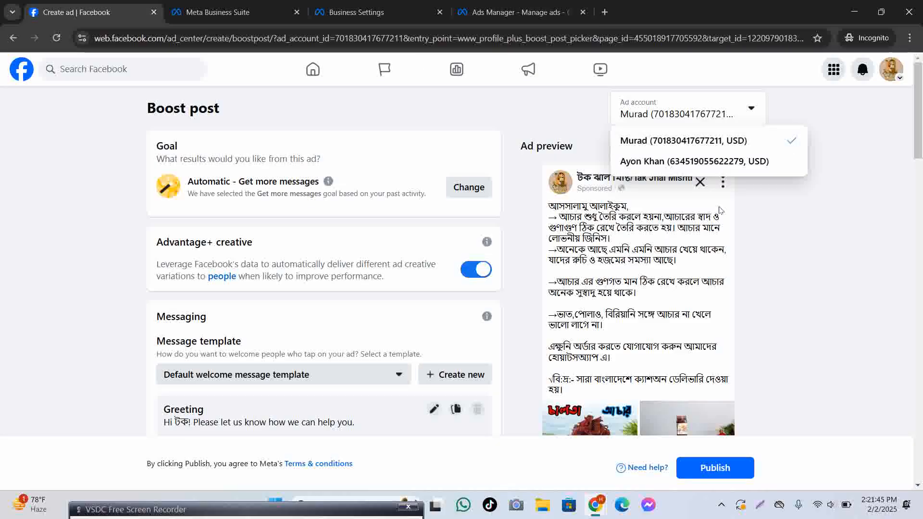
Switch the boost's paying ad account to the new account, confirming the form reload.
click(652, 162)
click(498, 119)
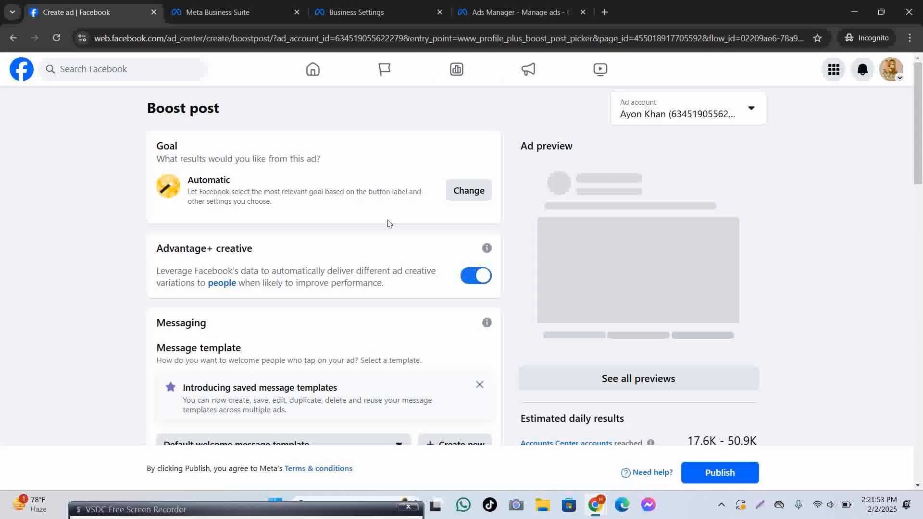
scroll(402, 210, down, 8)
scroll(402, 210, up, 3)
click(505, 10)
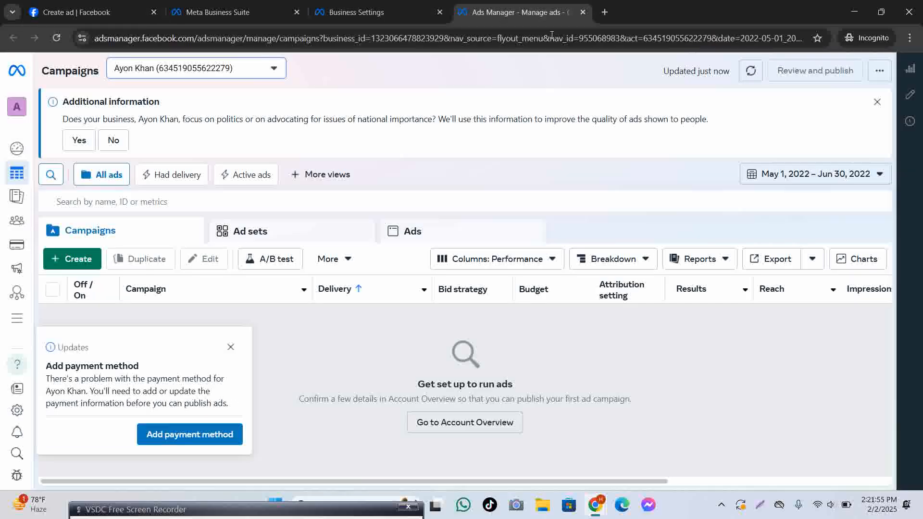
click(342, 13)
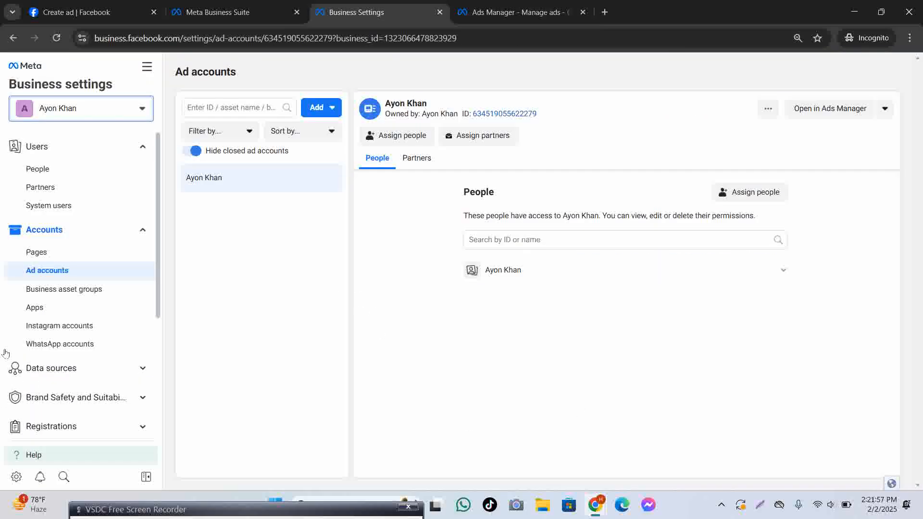
Open Billing & payments to review payment methods and activity, then the ad account's settings.
scroll(128, 412, down, 4)
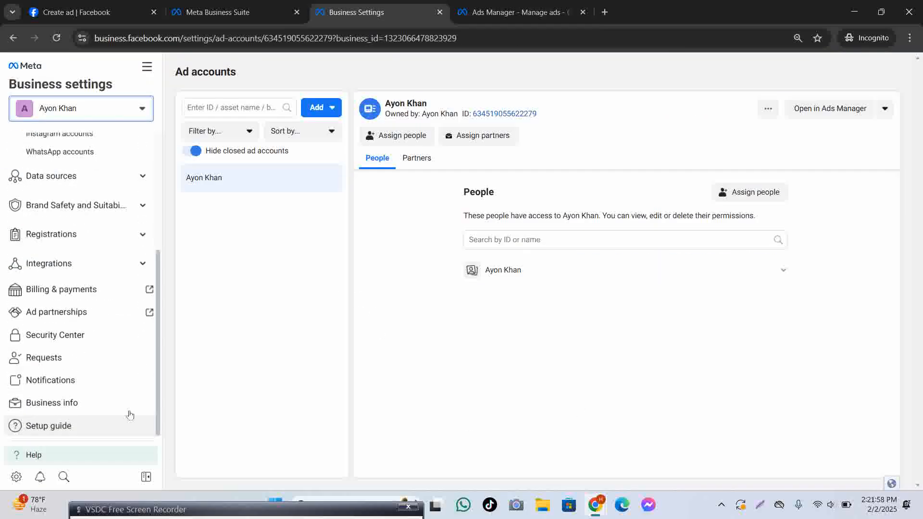
click(57, 292)
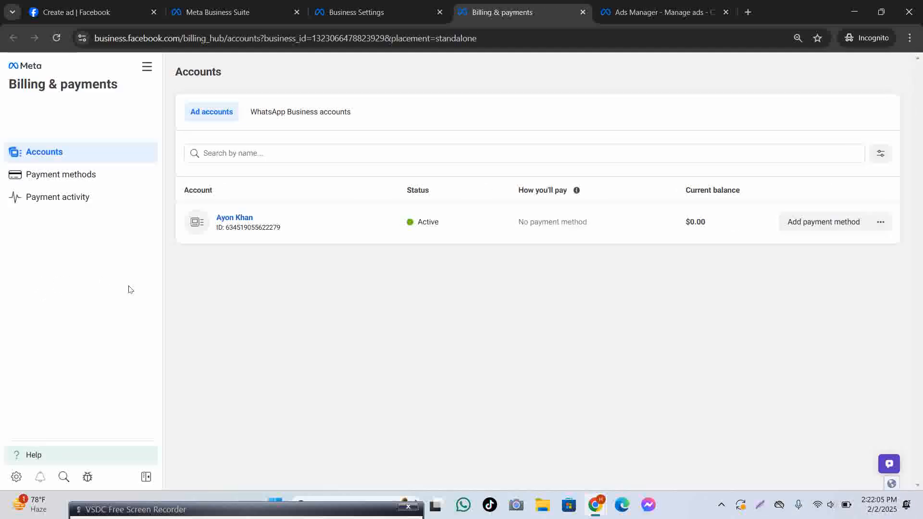
click(93, 175)
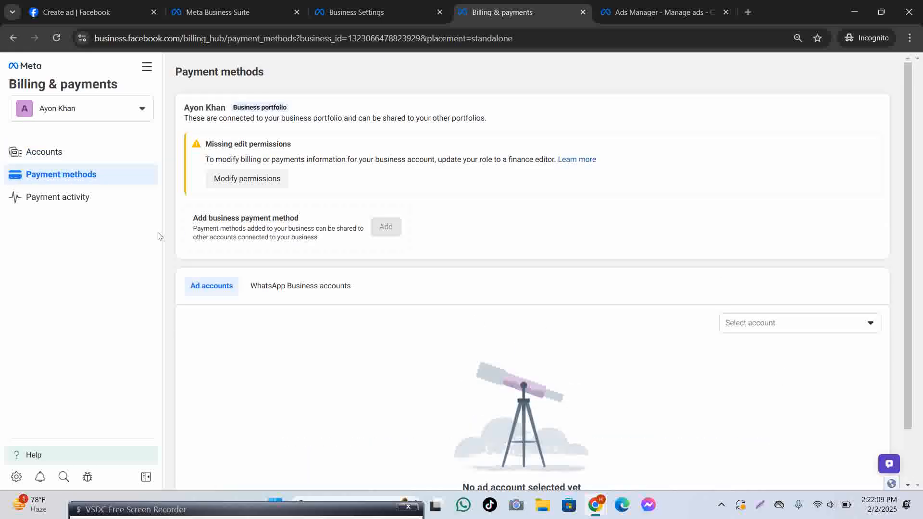
click(77, 197)
click(156, 153)
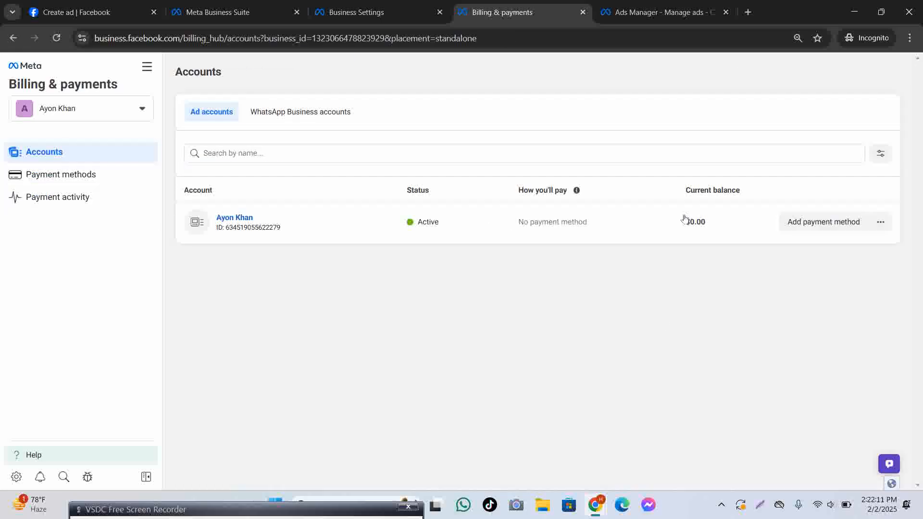
click(881, 222)
click(787, 288)
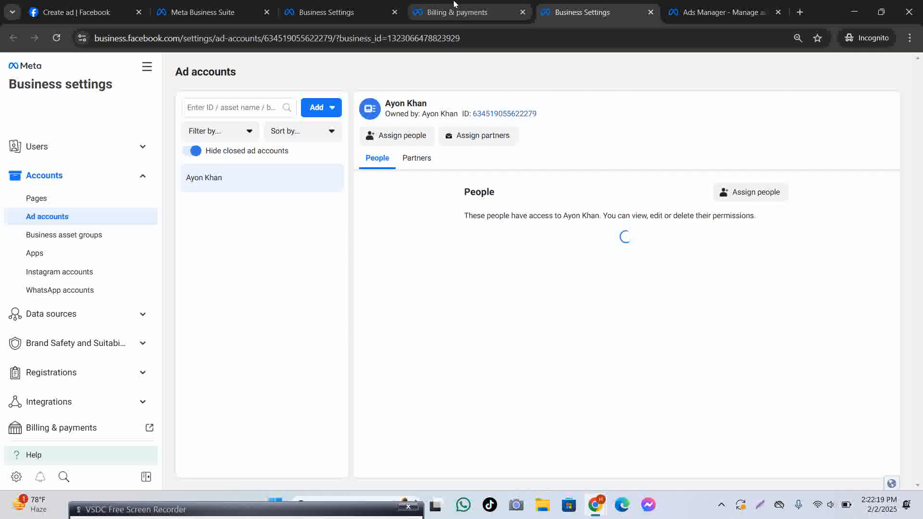
Start adding a payment method to the ad account, cancel it, and return to Ads Manager campaigns.
click(440, 14)
click(824, 222)
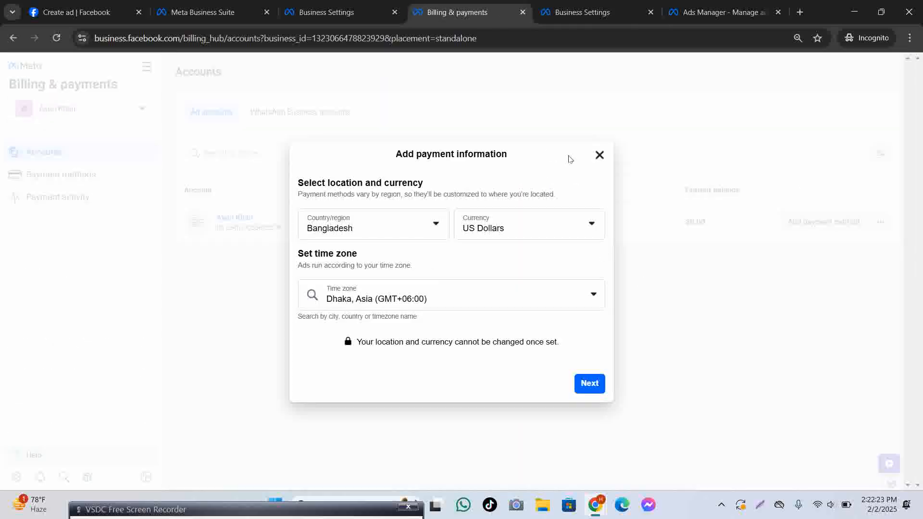
click(599, 155)
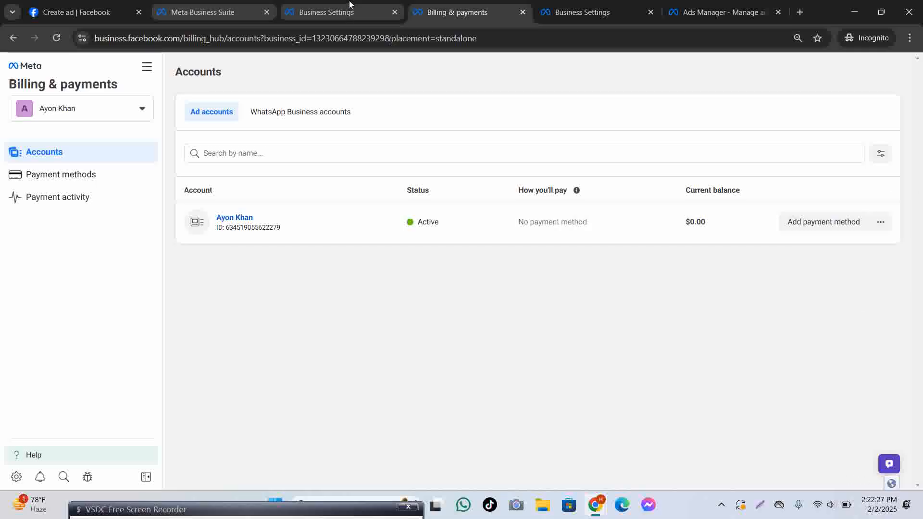
click(707, 12)
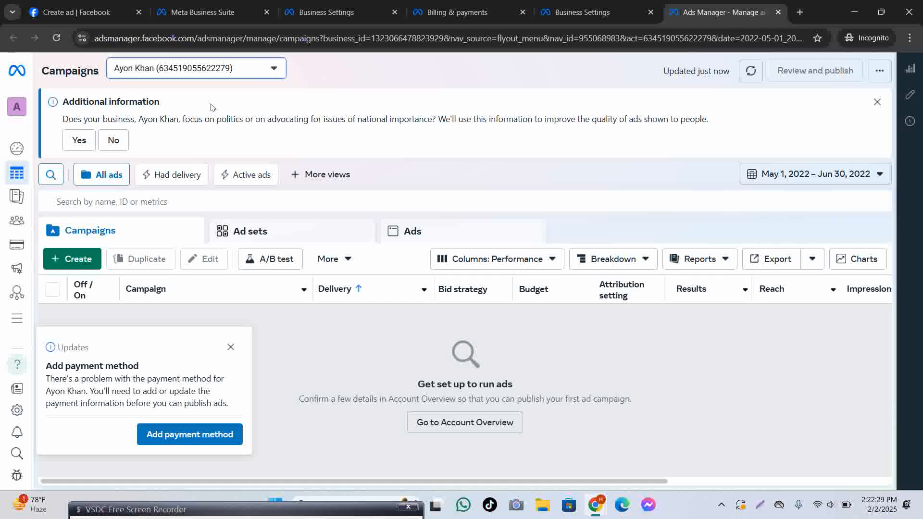
Browse the full ad account list, then cycle through the Business Settings and Business Suite tabs.
click(172, 69)
click(168, 152)
drag(279, 132, 275, 184)
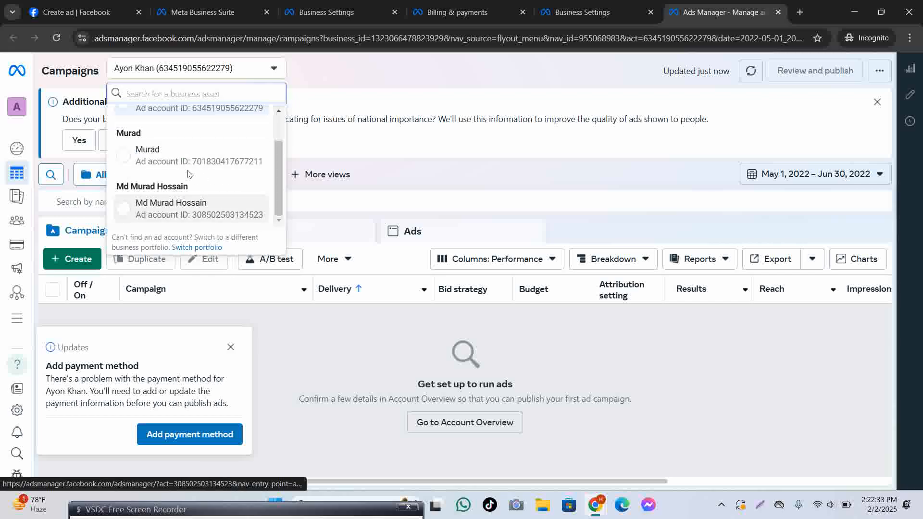
click(543, 12)
click(372, 13)
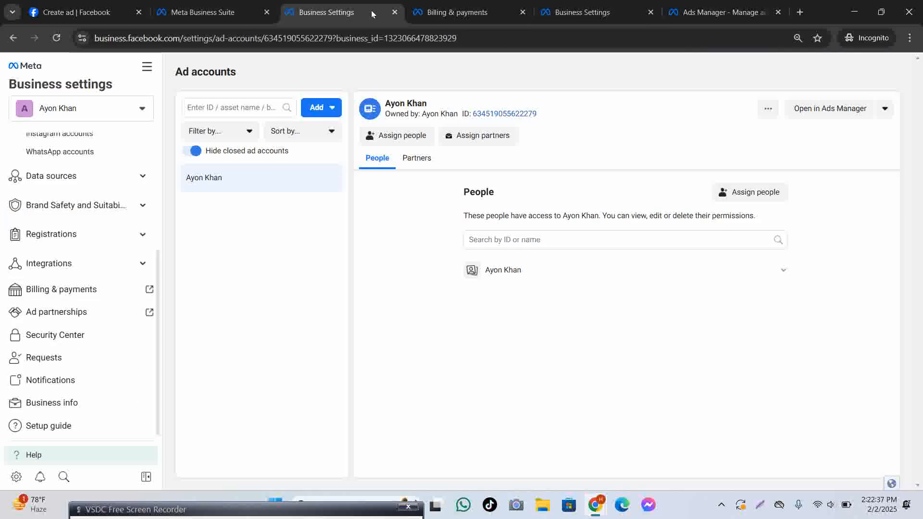
click(251, 14)
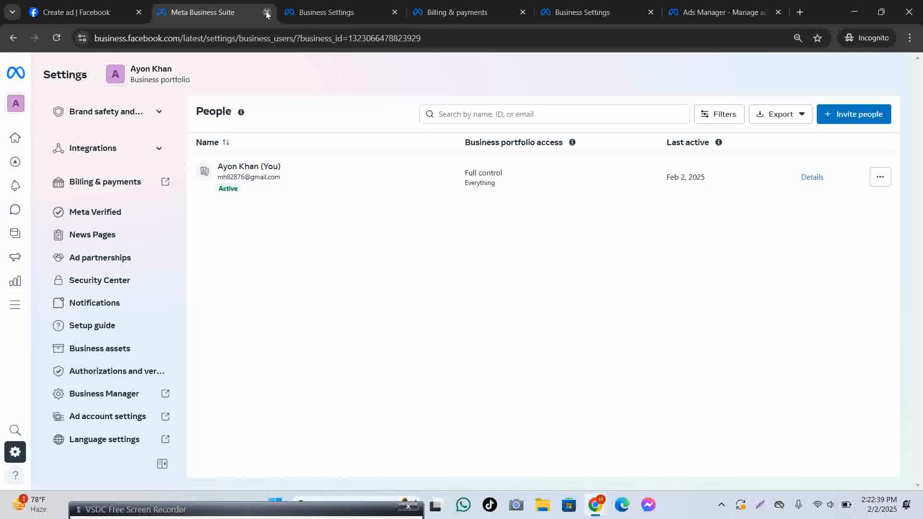
Close the Business Suite settings tab and review the billing accounts page.
click(267, 14)
click(440, 16)
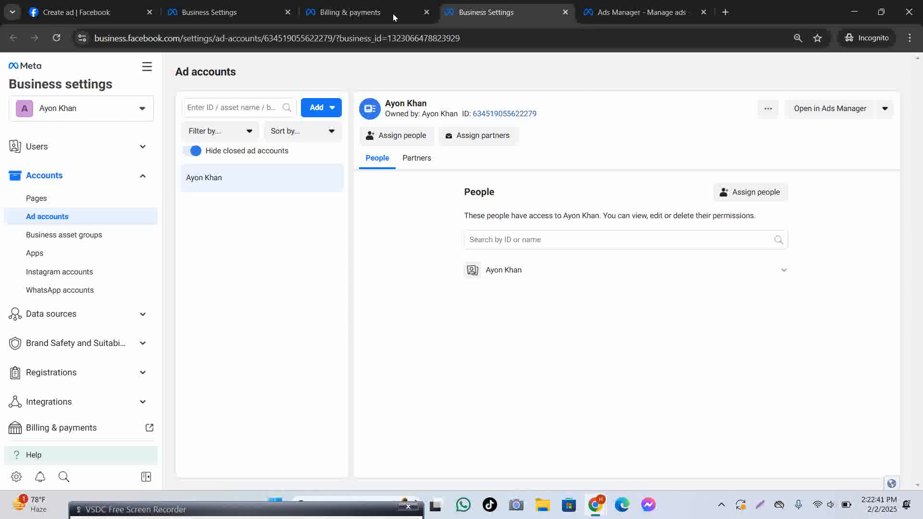
click(394, 17)
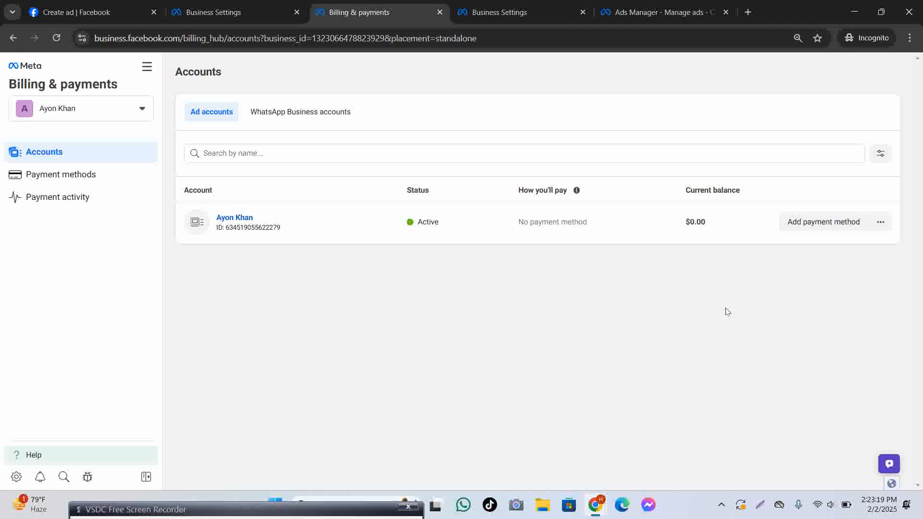
Close the duplicate Business Settings, Billing & payments and Ads Manager tabs, returning to the boost post page.
click(490, 11)
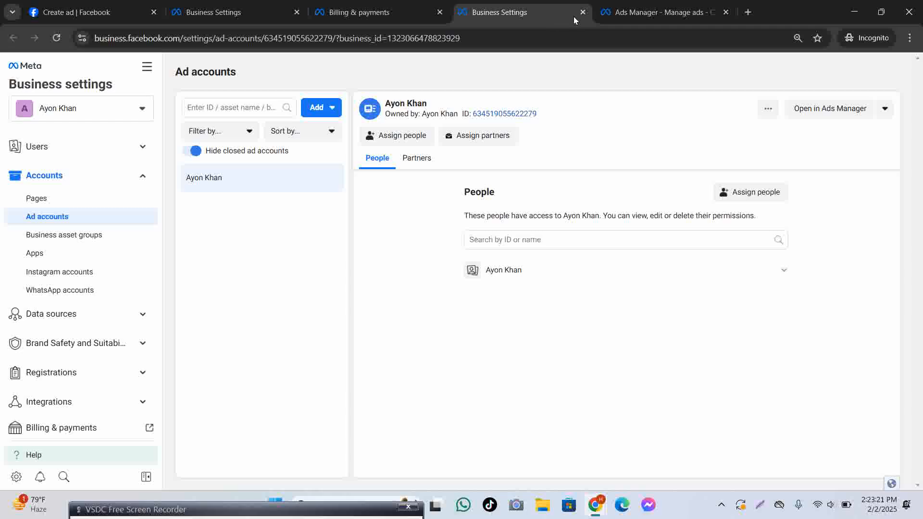
click(583, 12)
click(440, 13)
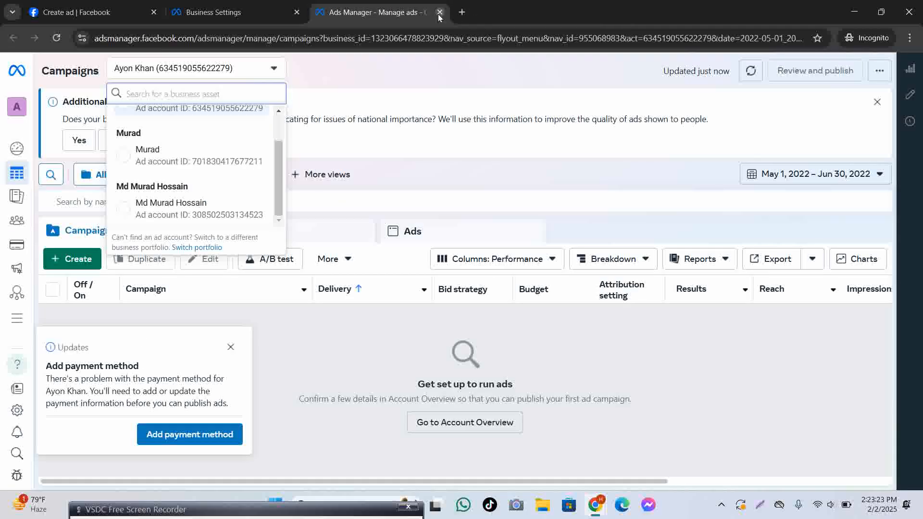
click(439, 13)
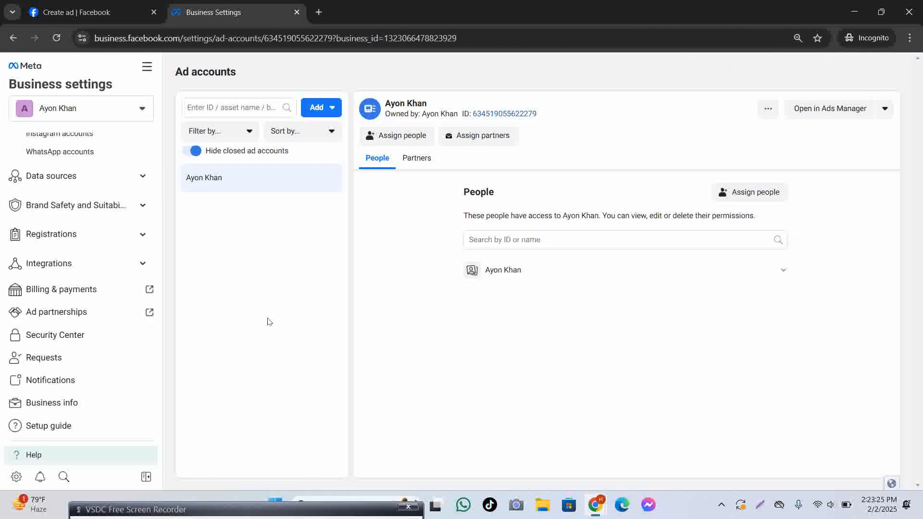
scroll(55, 204, up, 4)
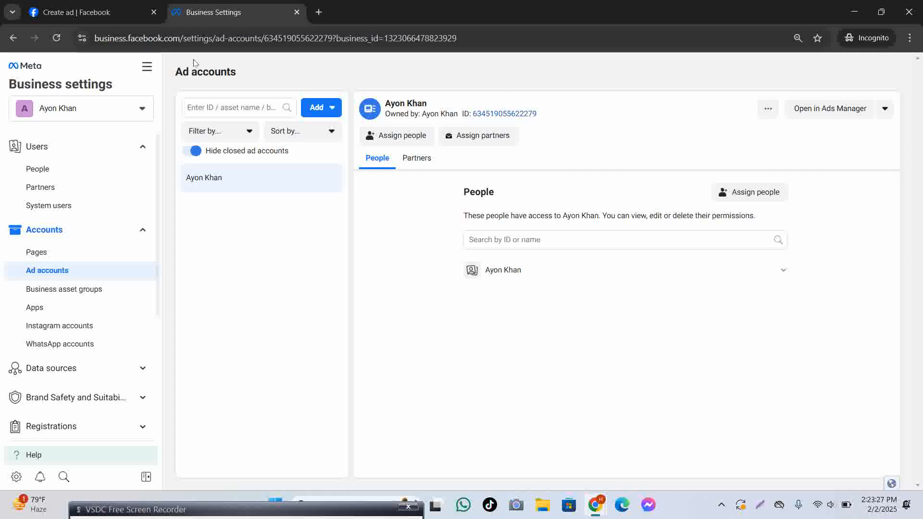
click(111, 11)
Check the ad account dropdown, then close the unfinished Create ad tab without saving.
scroll(861, 193, up, 7)
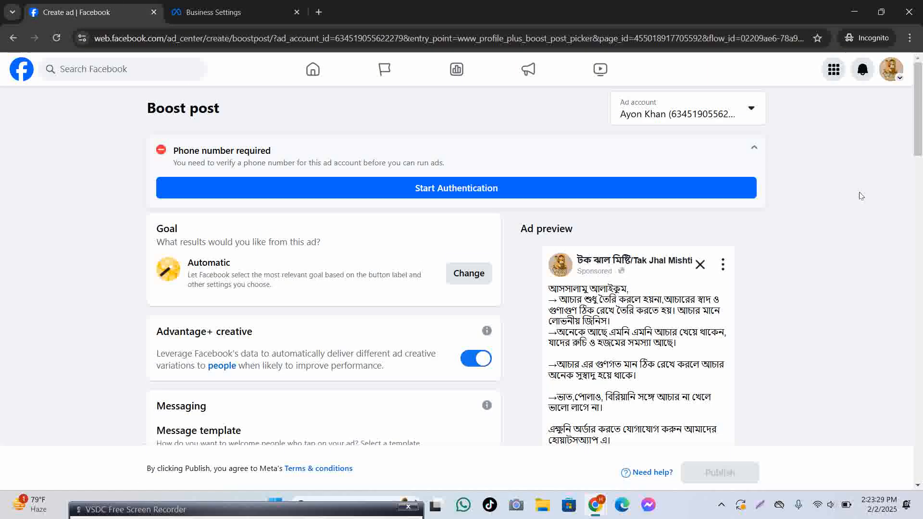
click(723, 114)
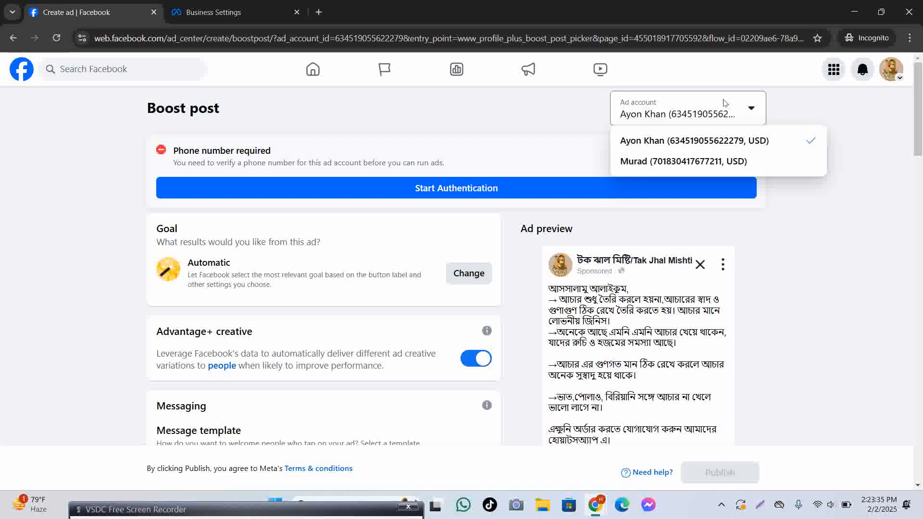
click(153, 12)
click(528, 121)
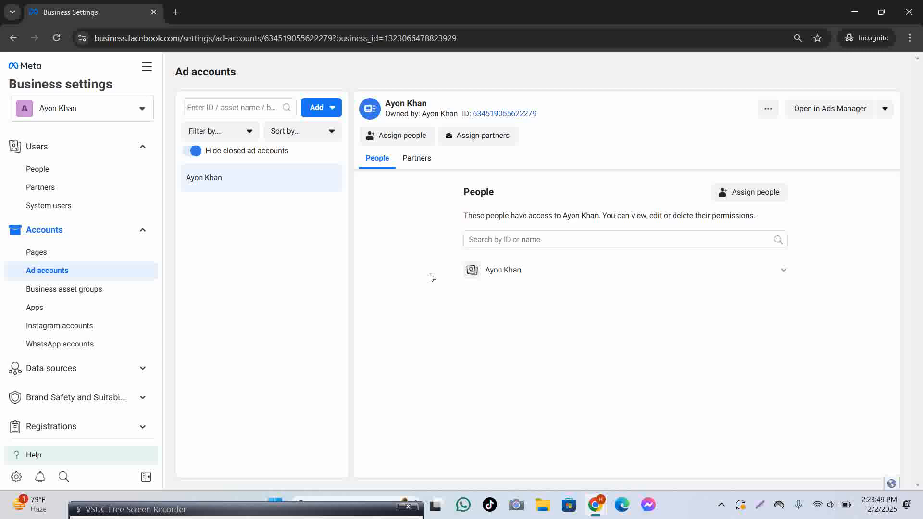
click(305, 514)
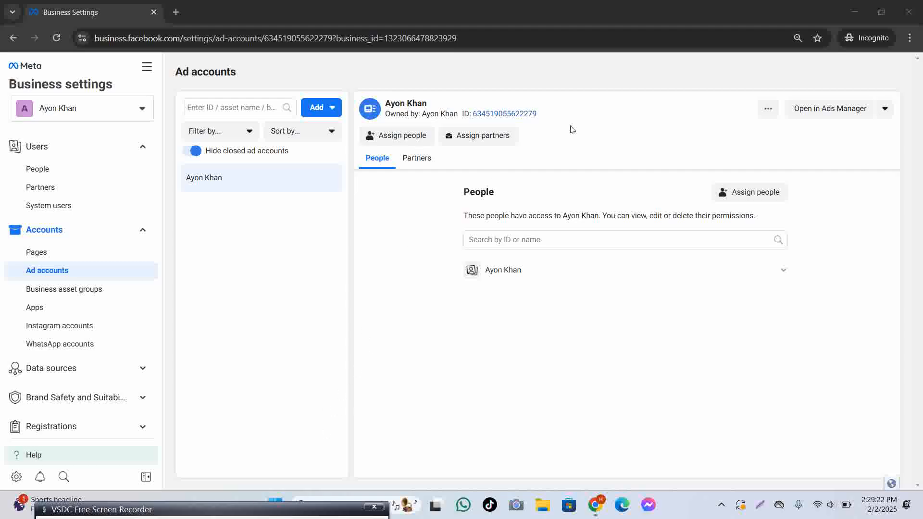
drag(275, 503, 377, 213)
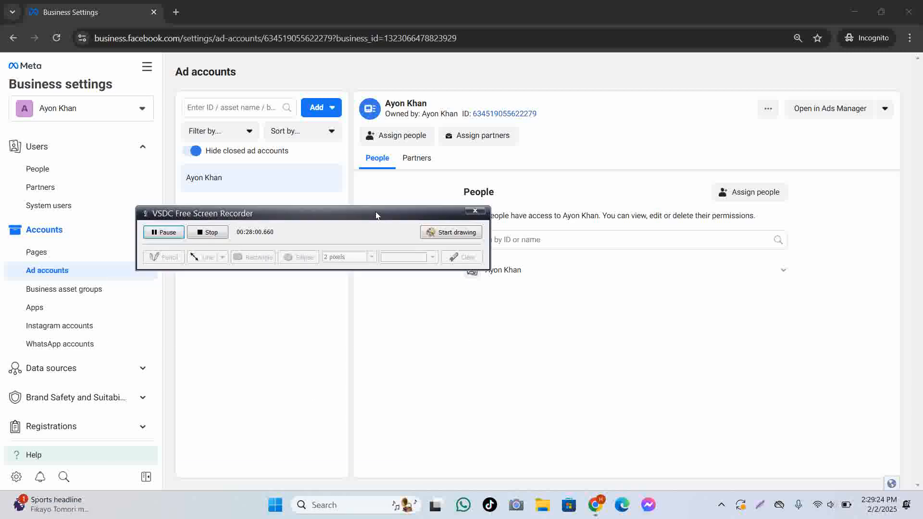
drag(248, 215, 136, 510)
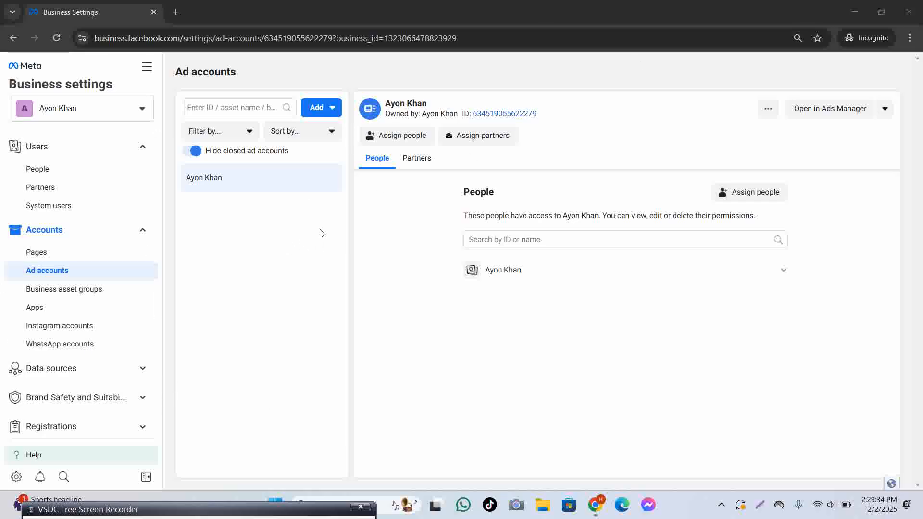
click(419, 137)
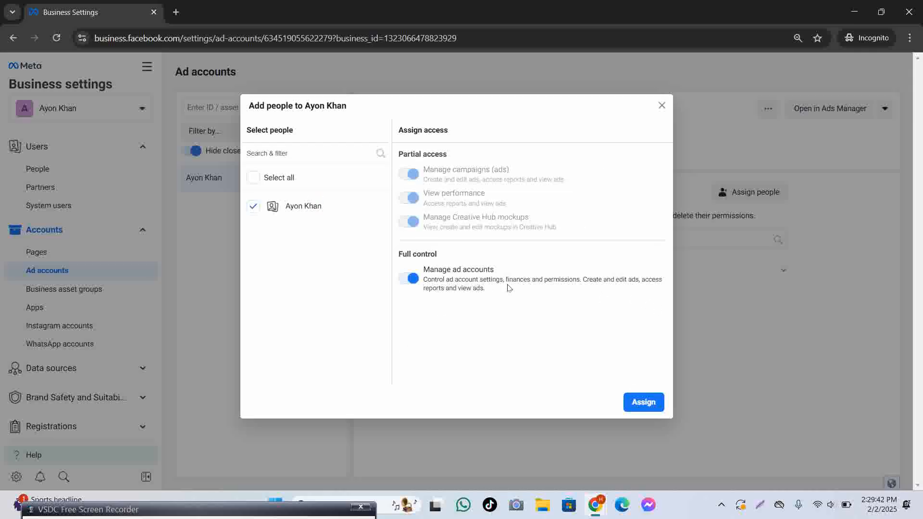
click(275, 187)
click(661, 105)
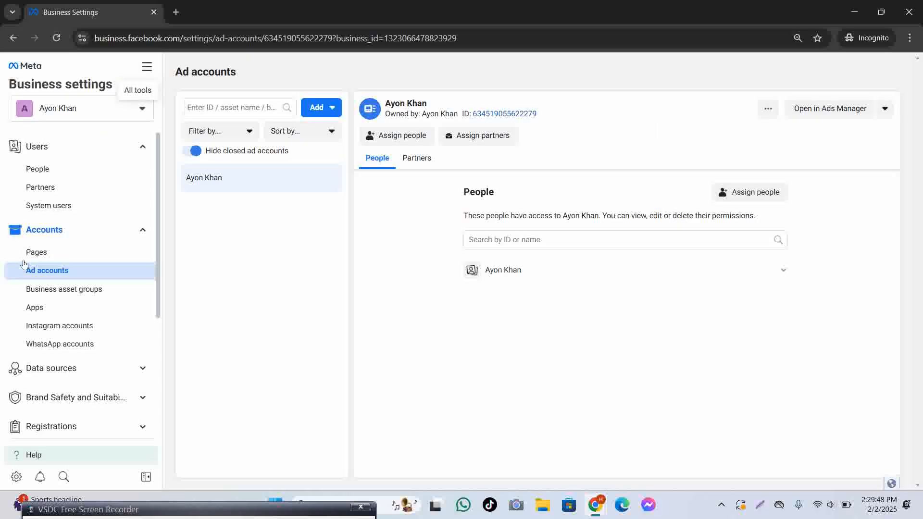
From the People list, start inviting a new person by entering their e-mail address.
click(52, 175)
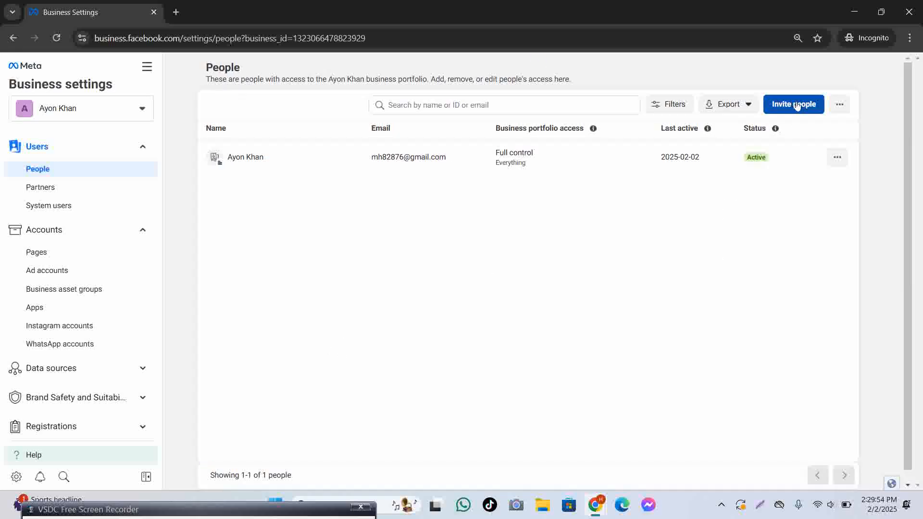
click(794, 106)
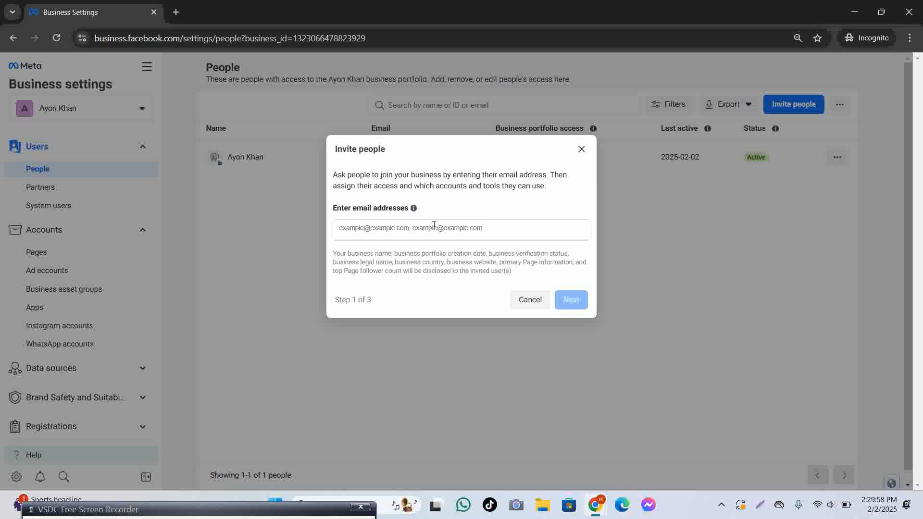
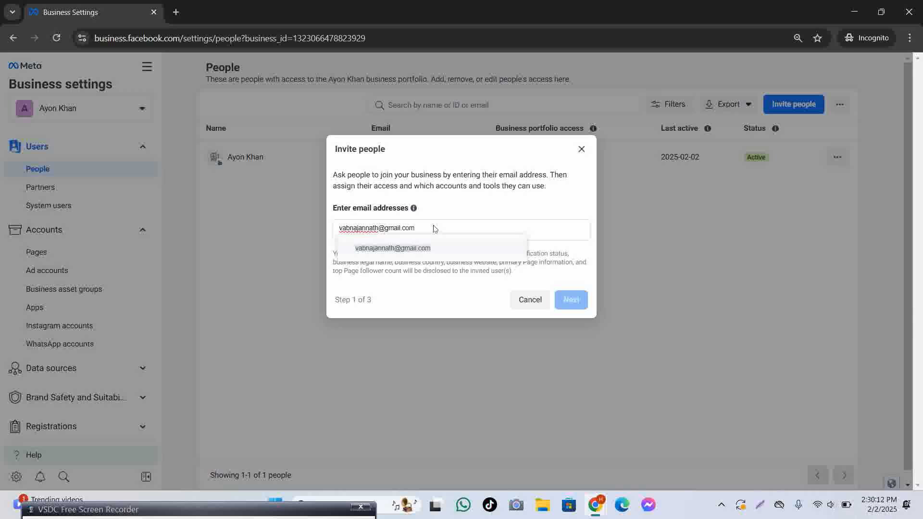
click(413, 249)
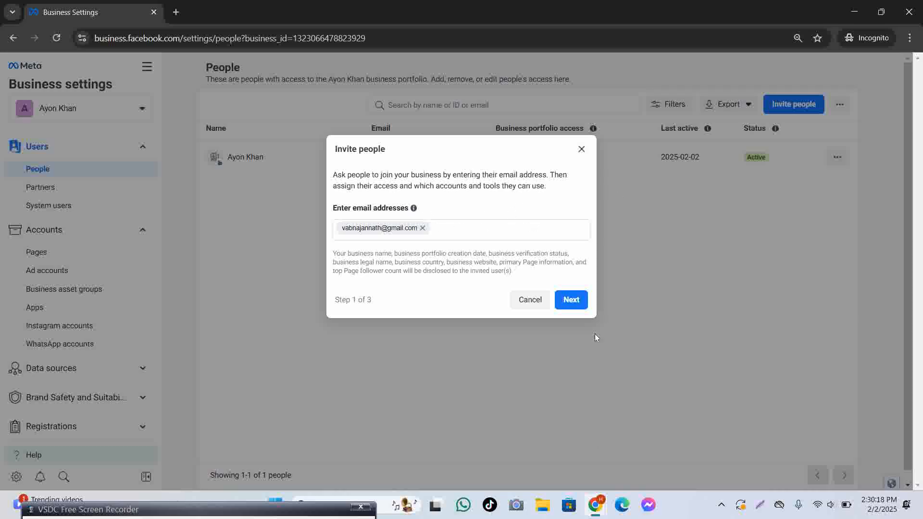
click(571, 304)
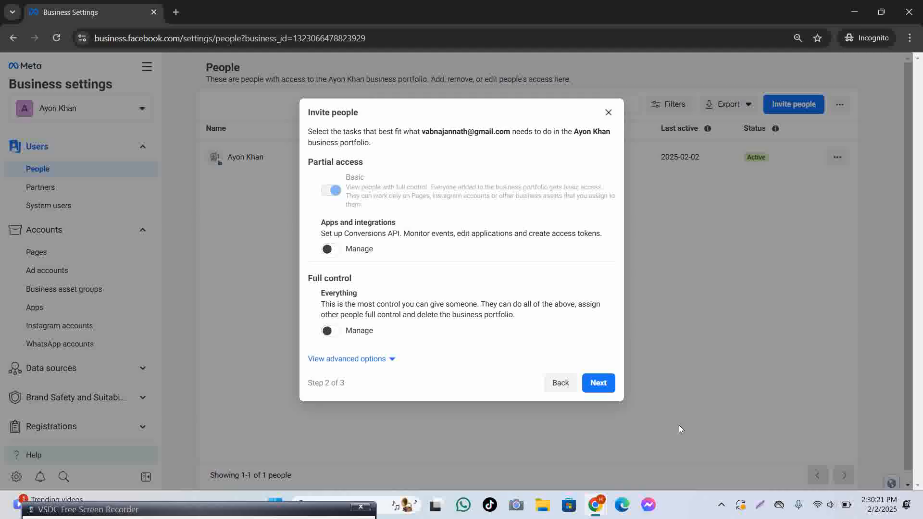
Grant the invitee Apps and integrations manage access, full control, and Finance view and manage access.
drag(321, 222, 446, 234)
click(330, 250)
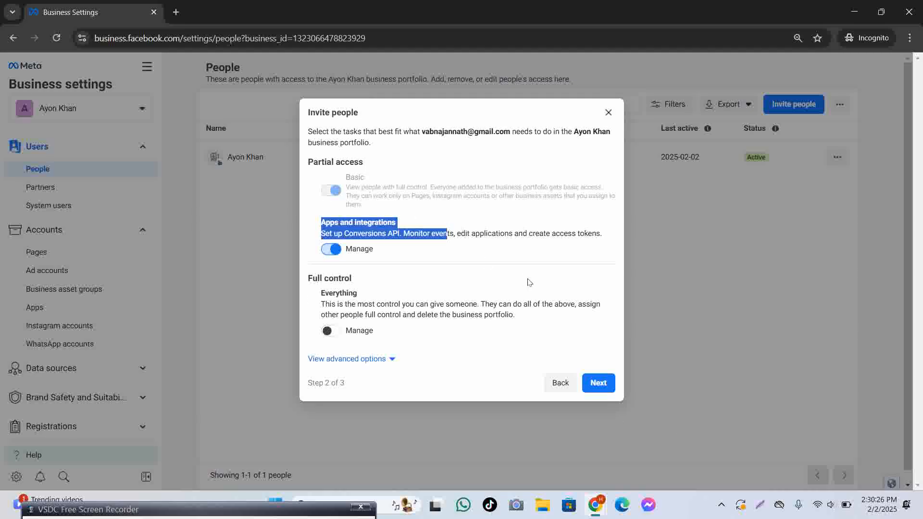
click(541, 249)
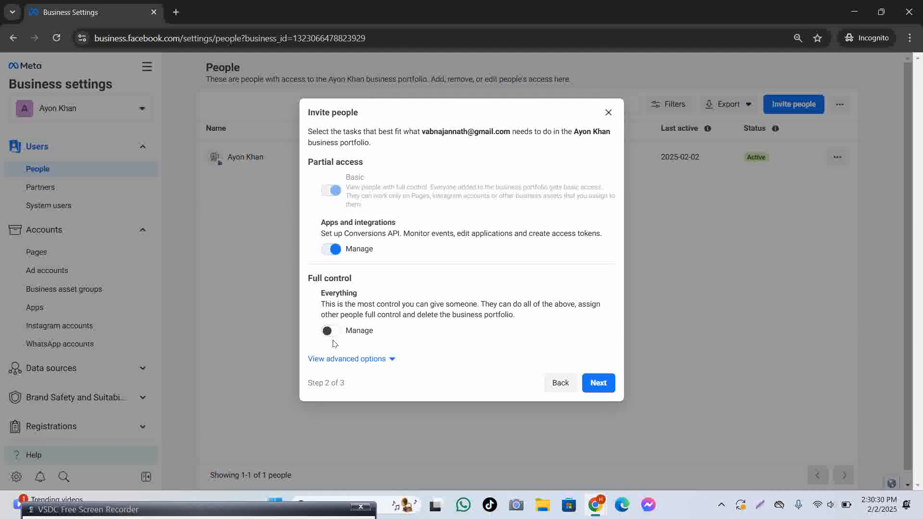
click(331, 331)
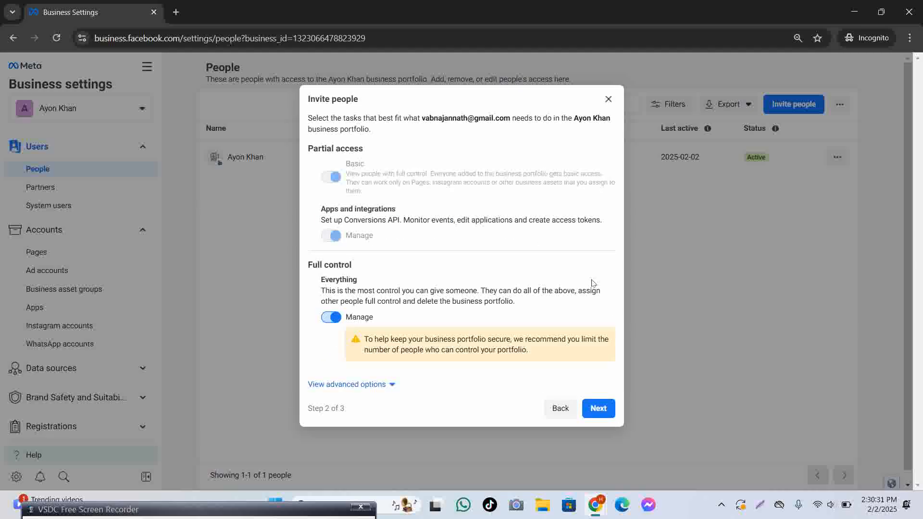
click(387, 385)
scroll(490, 343, down, 1)
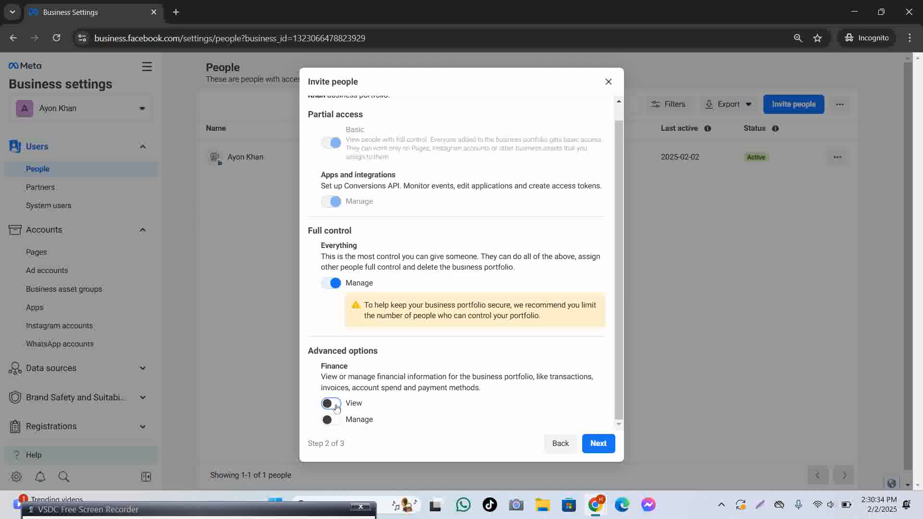
click(330, 403)
click(332, 419)
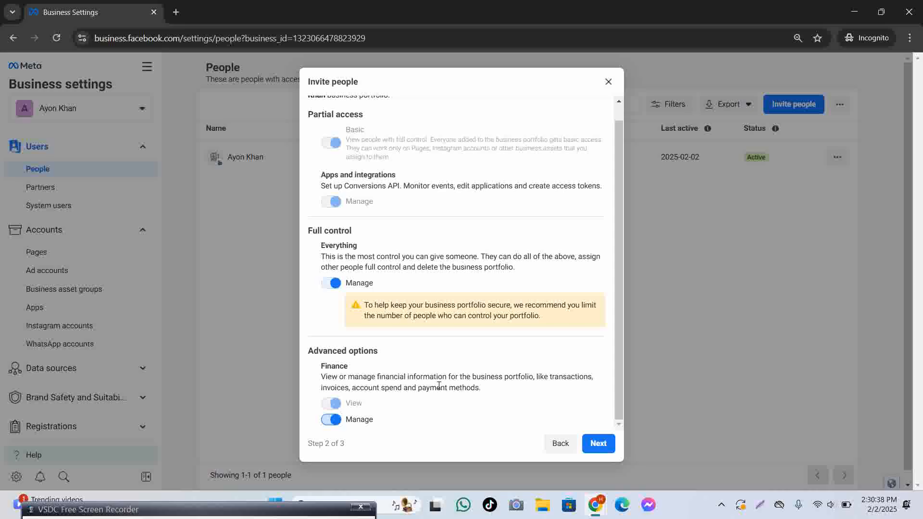
click(598, 443)
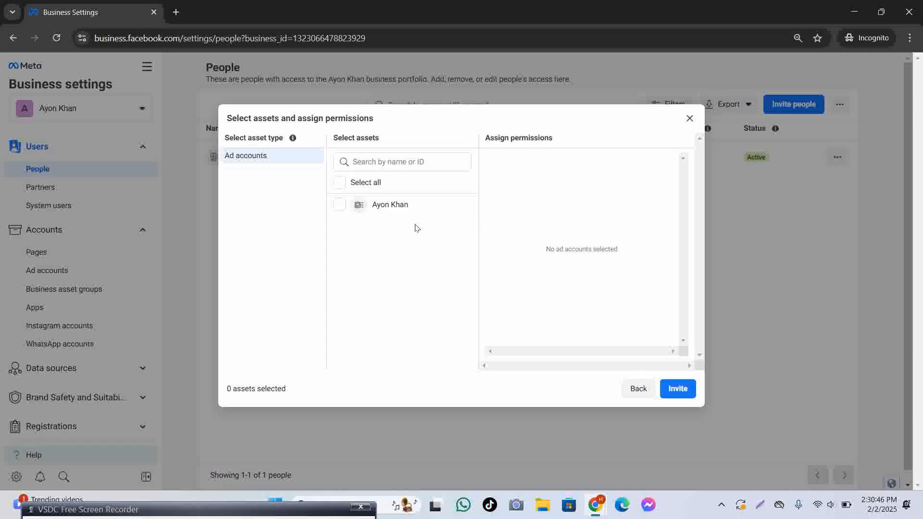
Share the only ad account with full control, send the invitation, and dismiss the confirmation.
click(339, 185)
click(492, 282)
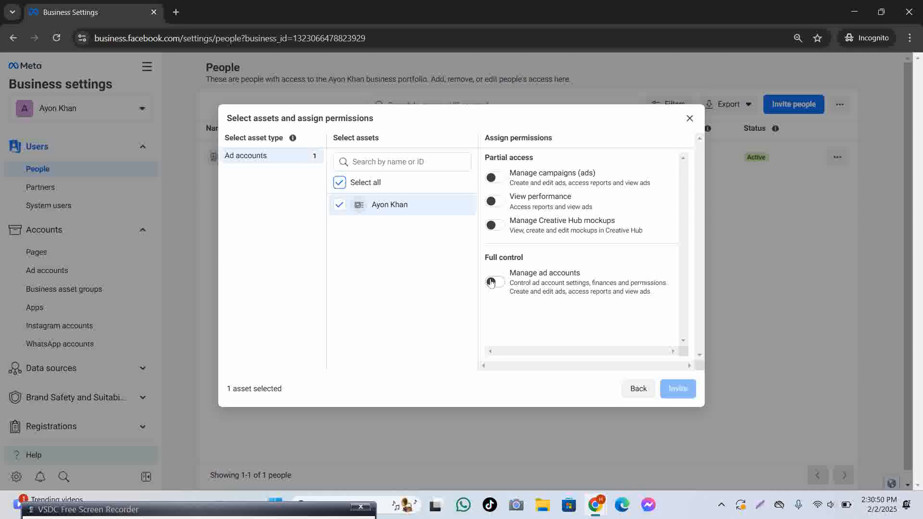
click(682, 393)
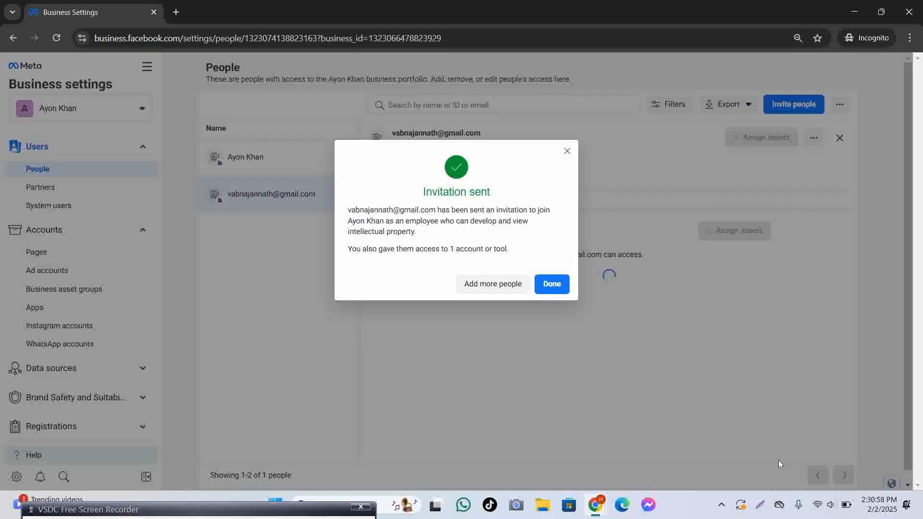
click(561, 289)
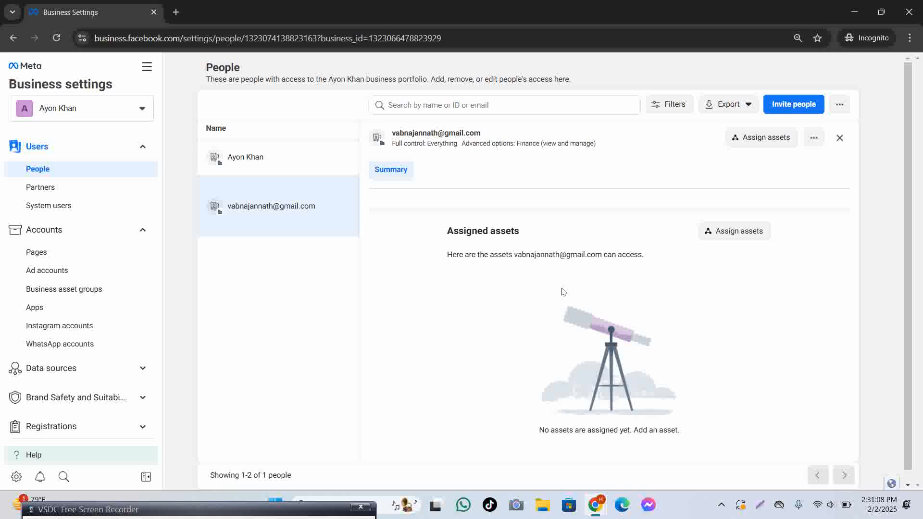
Glance at the portfolio list, then expand Data sources in the settings sidebar.
click(105, 105)
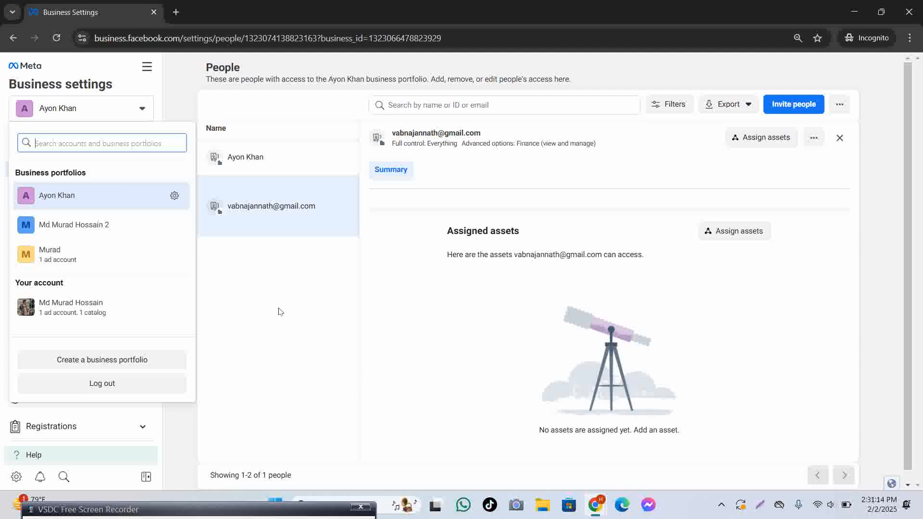
key(Escape)
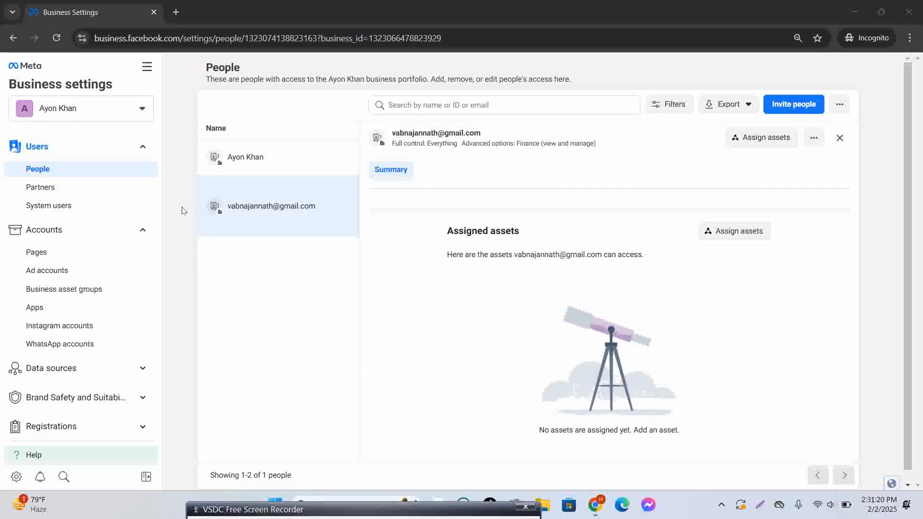
scroll(106, 327, down, 3)
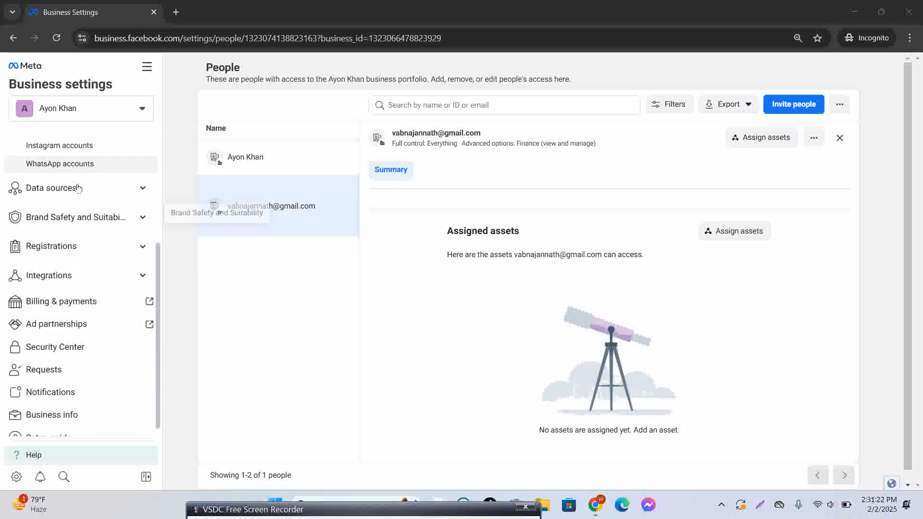
click(107, 191)
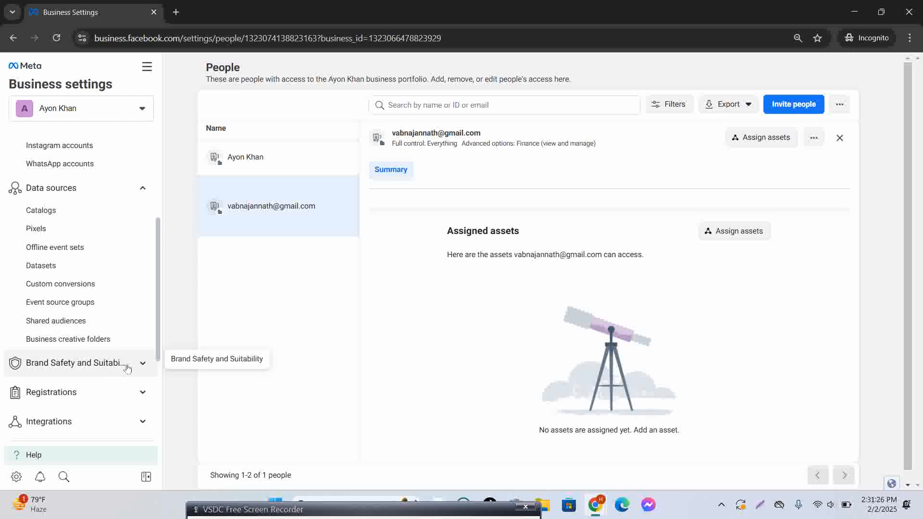
scroll(148, 364, up, 4)
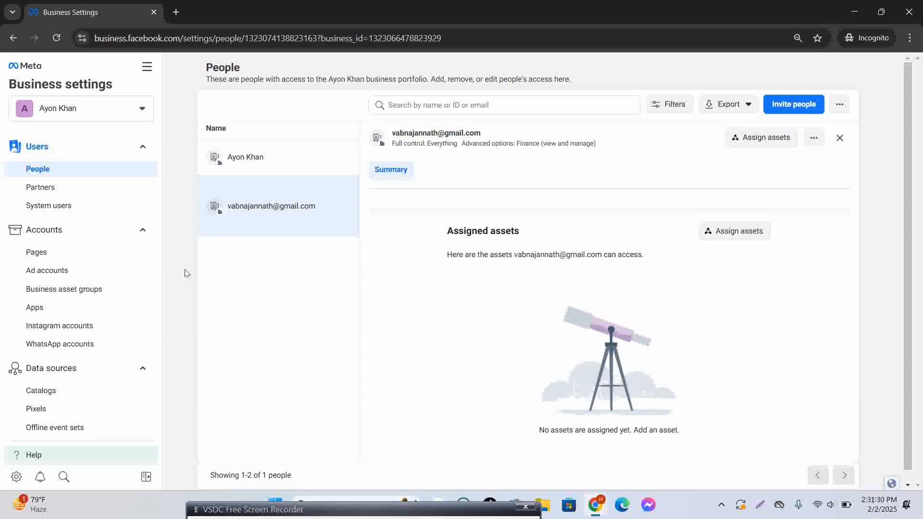
drag(409, 509, 326, 518)
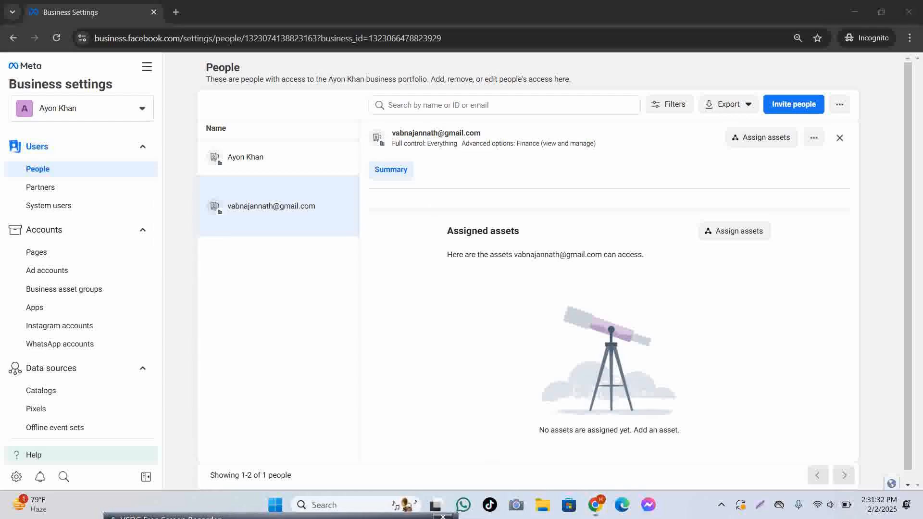
Open the business email confirmation message in Gmail and copy the Confirm Now link.
mouse_move(597, 505)
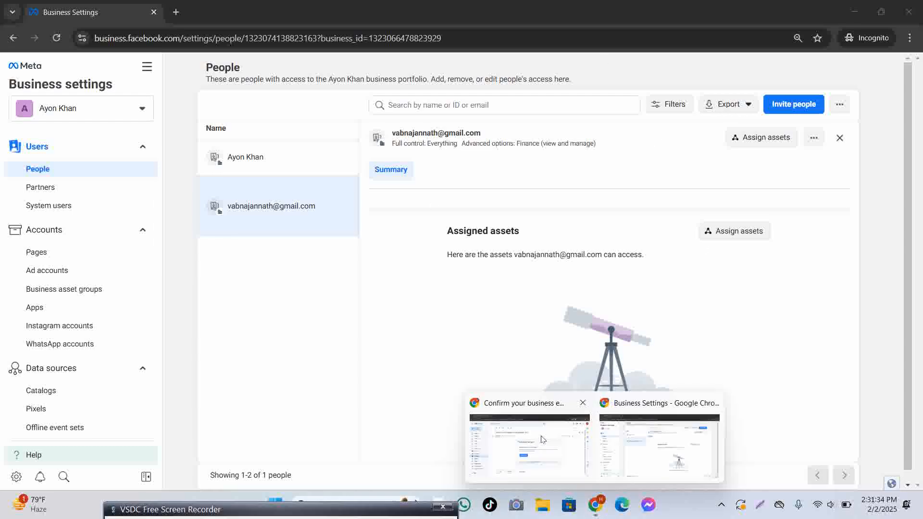
click(542, 439)
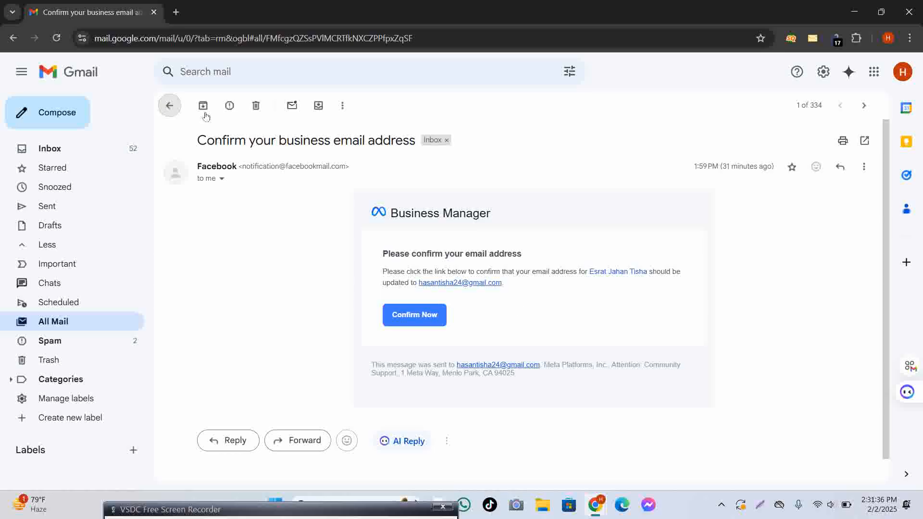
click(406, 167)
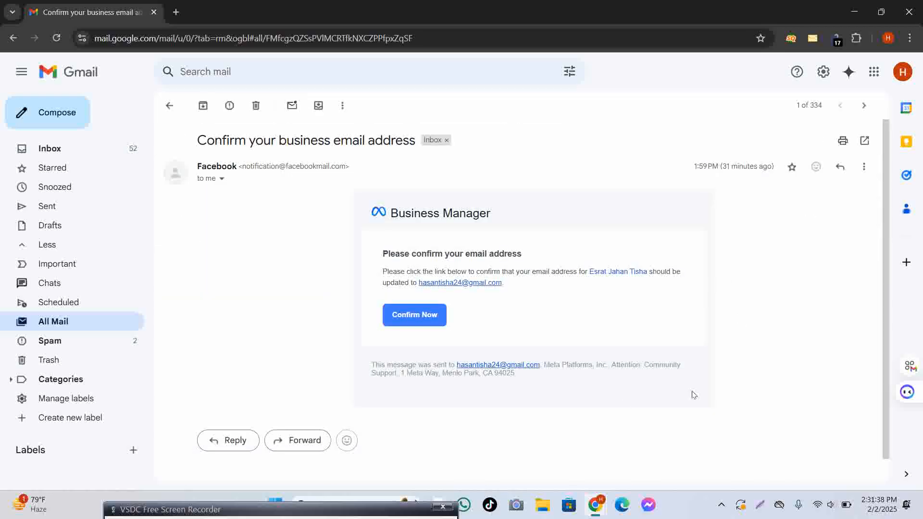
right_click(423, 313)
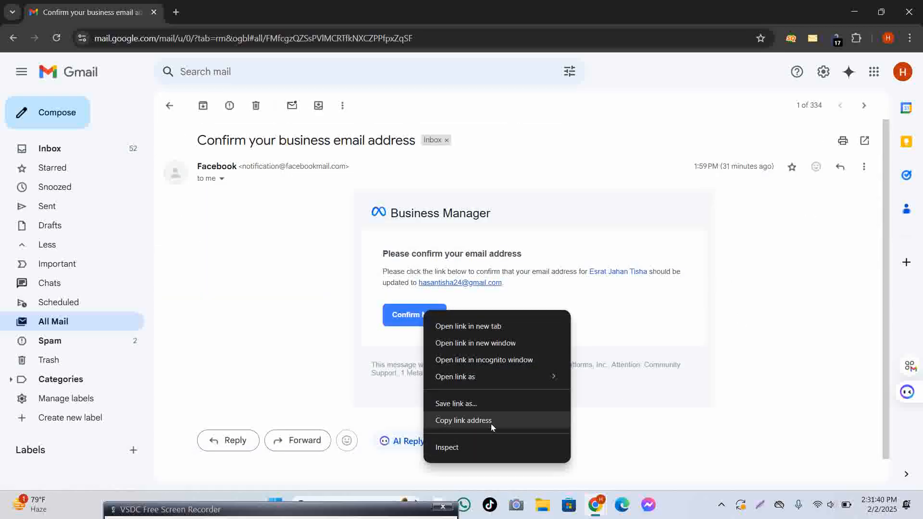
click(492, 427)
right_click(423, 314)
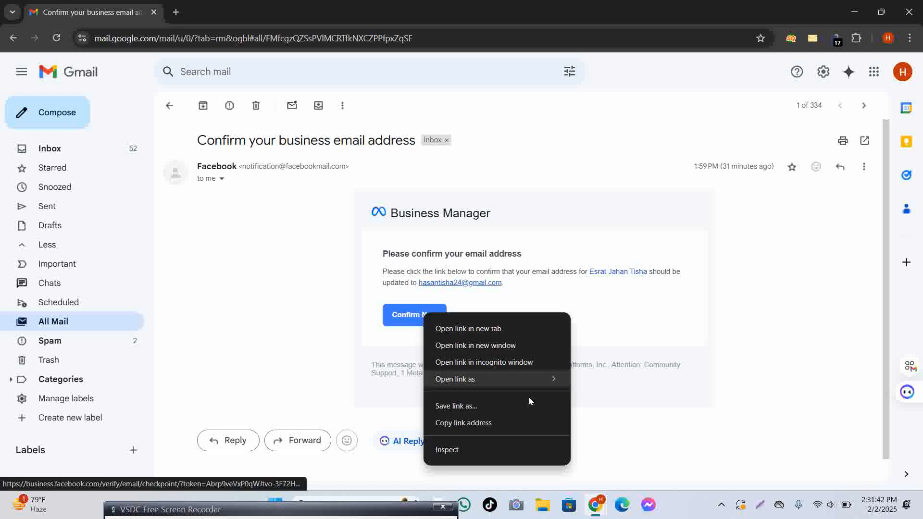
click(501, 423)
Open a blank tab, check the profile menu, and copy the Confirm Now link again.
click(176, 12)
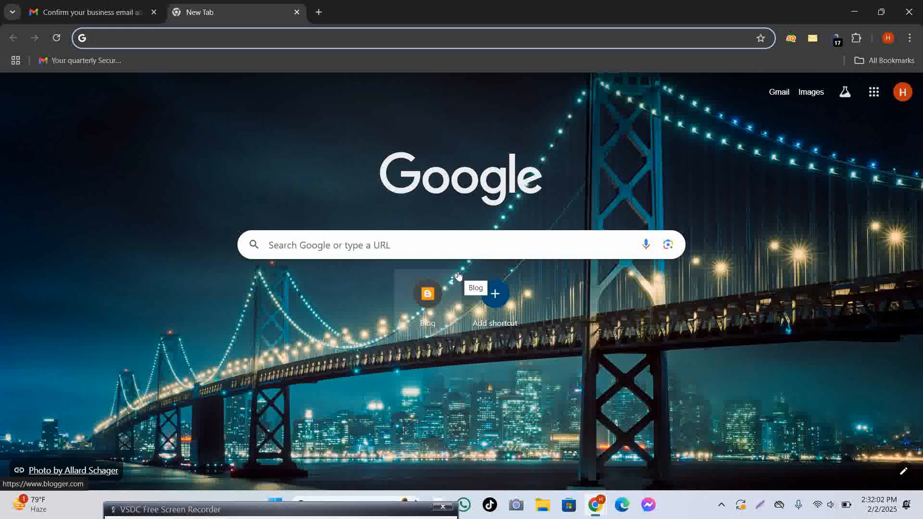
click(50, 16)
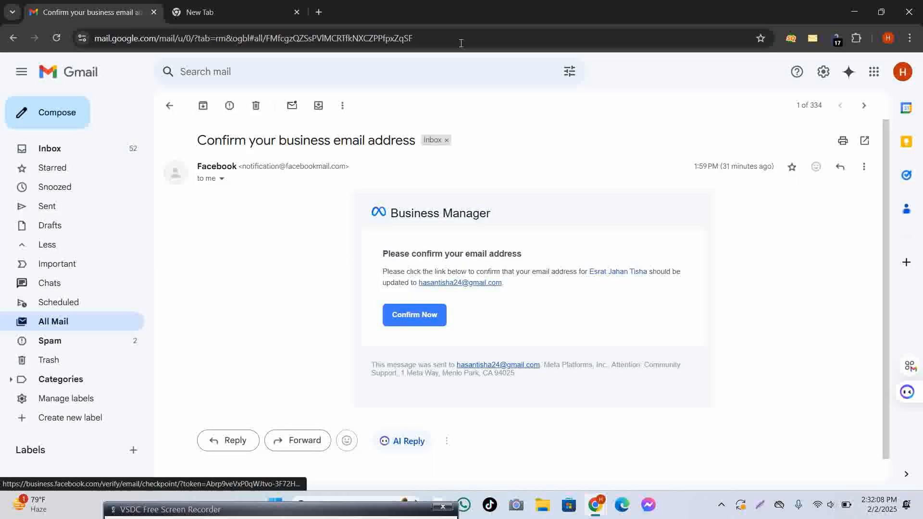
click(266, 20)
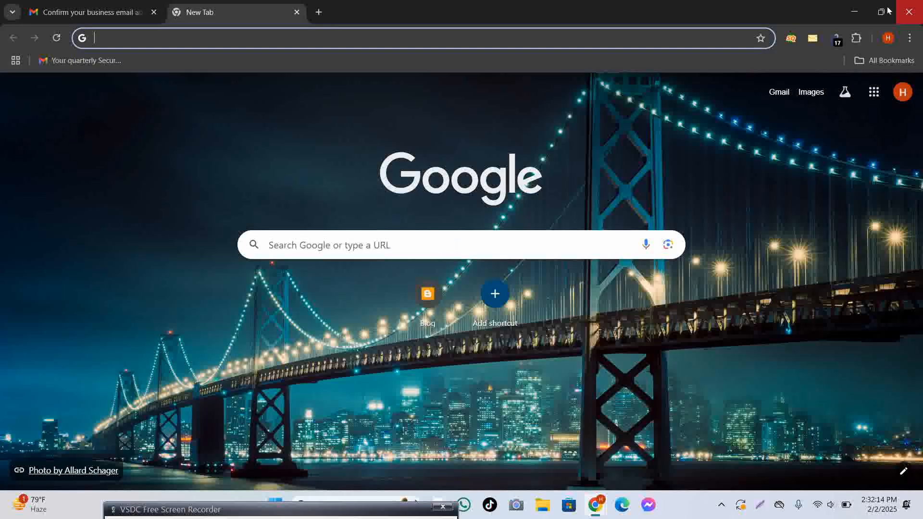
click(888, 38)
click(456, 120)
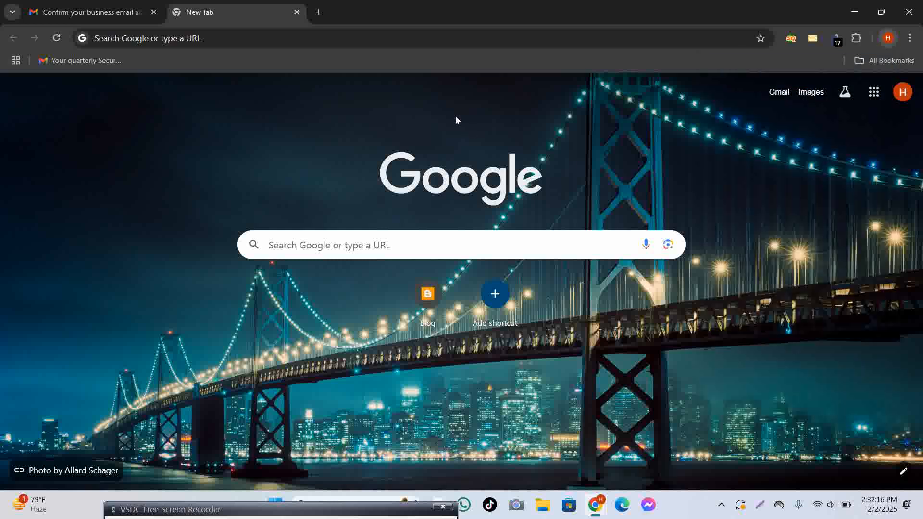
click(124, 7)
right_click(423, 312)
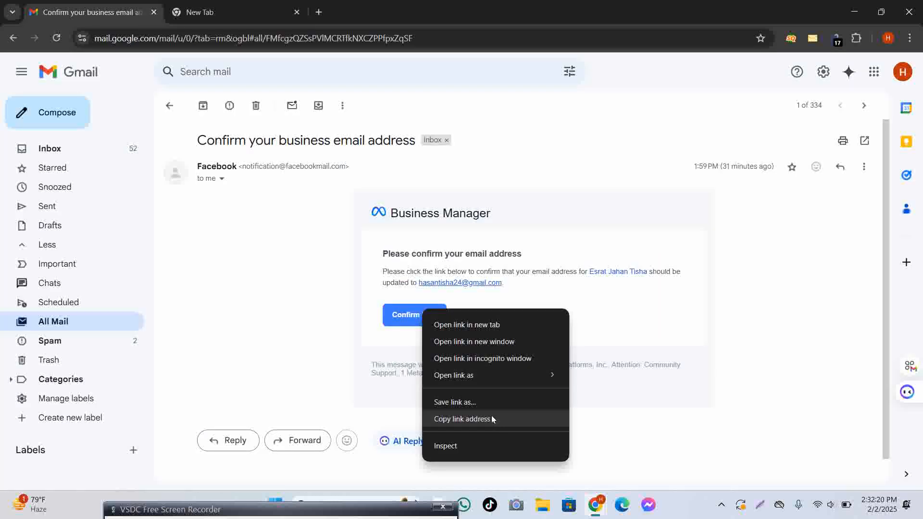
click(499, 420)
Open a new tab in the Business Settings incognito window.
mouse_move(598, 518)
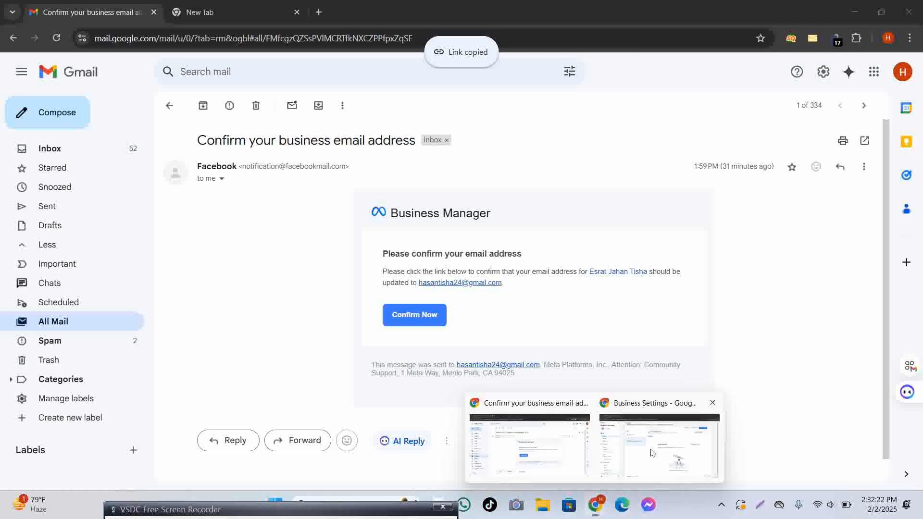
click(653, 451)
click(171, 11)
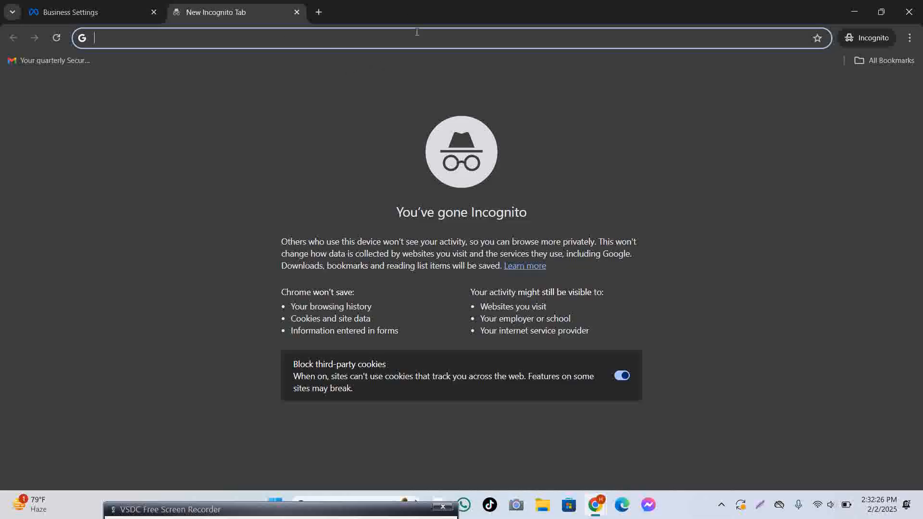
Close the blank incognito tab, open another one, and close that too.
click(297, 12)
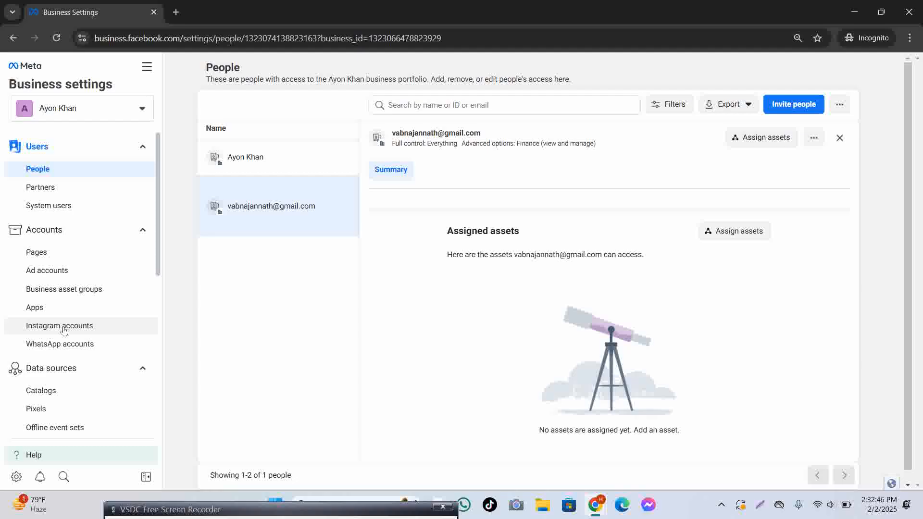
click(176, 12)
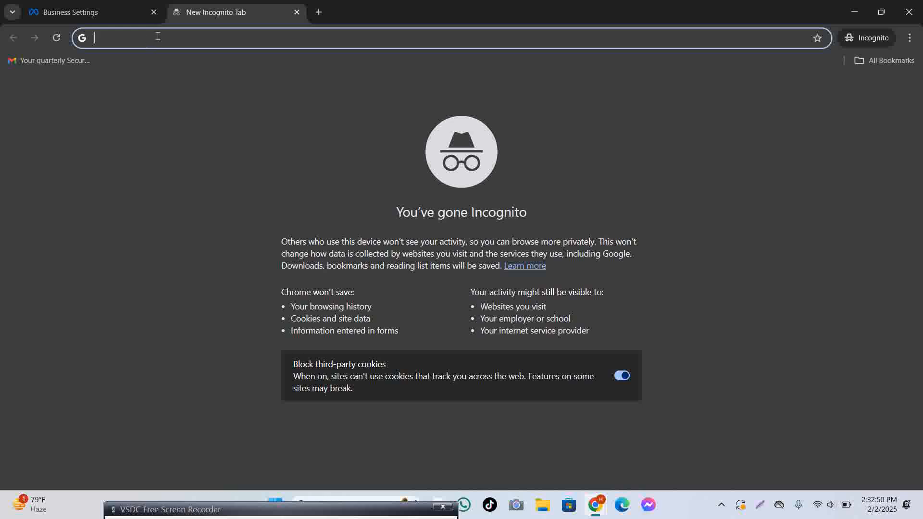
click(296, 12)
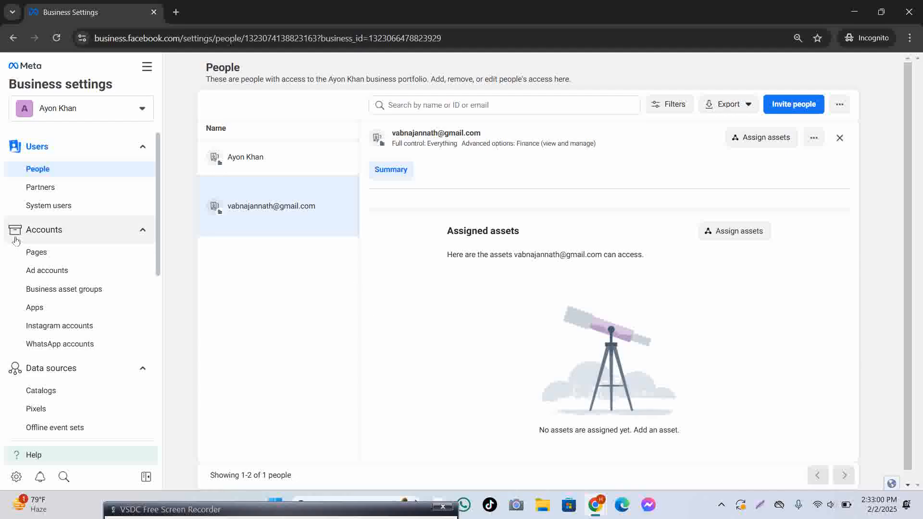
Collapse the Data sources section in the Business settings sidebar.
scroll(72, 246, down, 5)
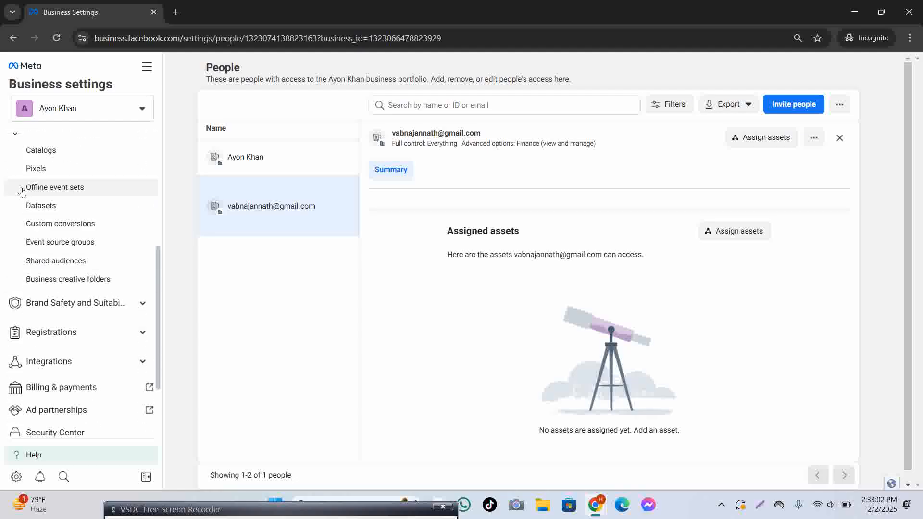
scroll(60, 235, up, 4)
click(80, 315)
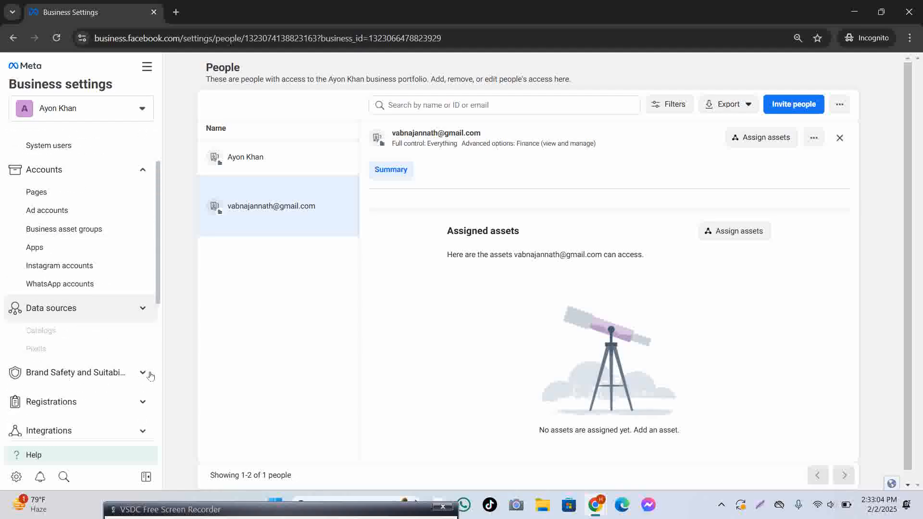
scroll(97, 338, down, 2)
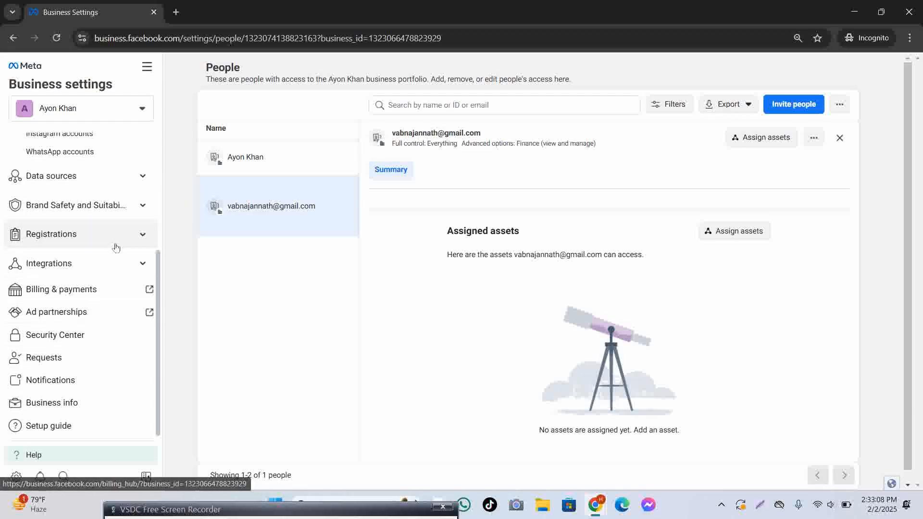
scroll(111, 244, up, 2)
scroll(110, 244, up, 2)
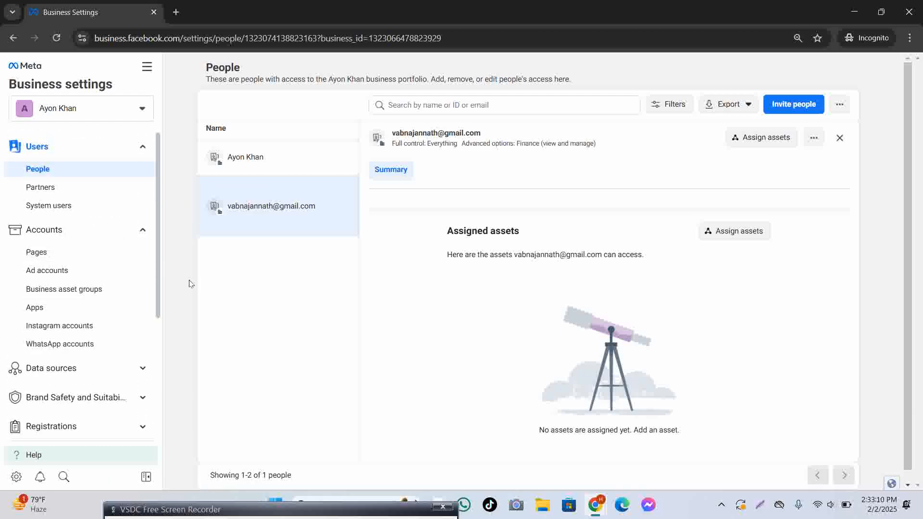
scroll(178, 284, down, 1)
scroll(86, 341, down, 1)
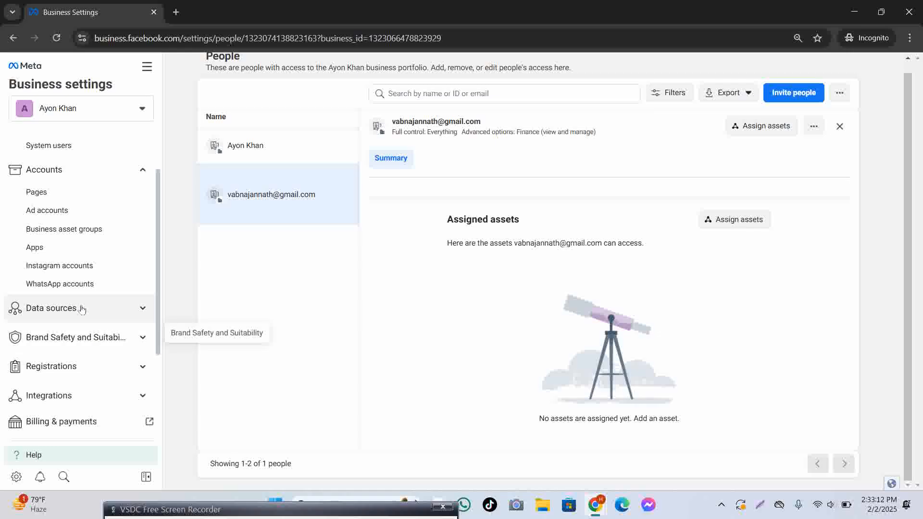
Take a Lightshot screenshot with Data sources boxed in red.
click(760, 505)
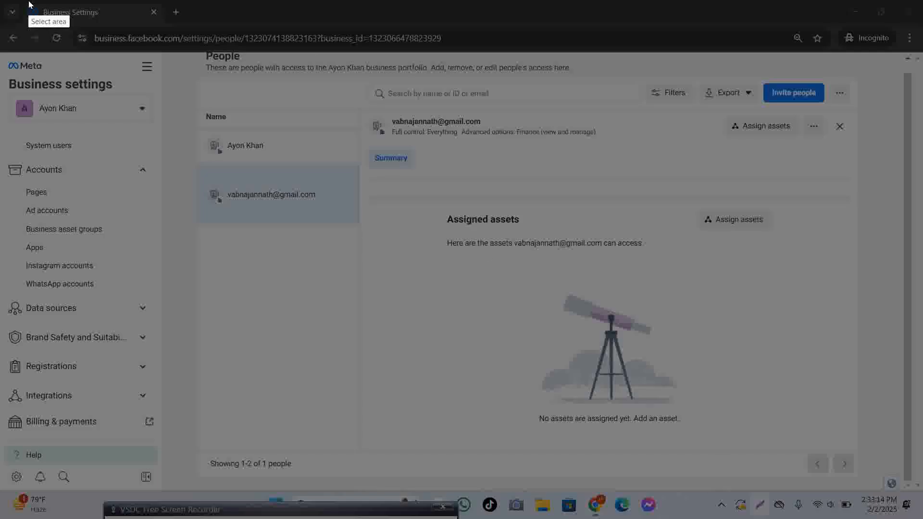
drag(2, 4, 922, 518)
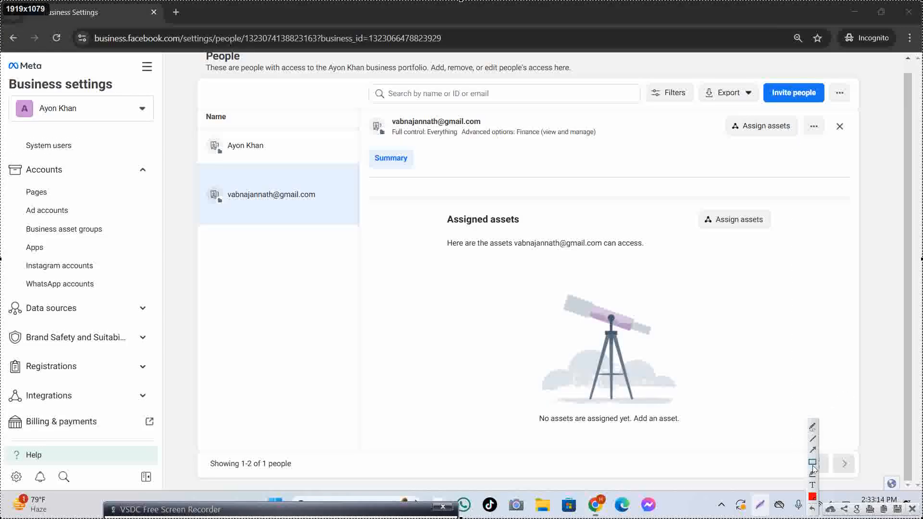
mouse_move(3, 291)
mouse_down()
mouse_move(19, 320)
mouse_move(145, 337)
mouse_move(157, 325)
mouse_up()
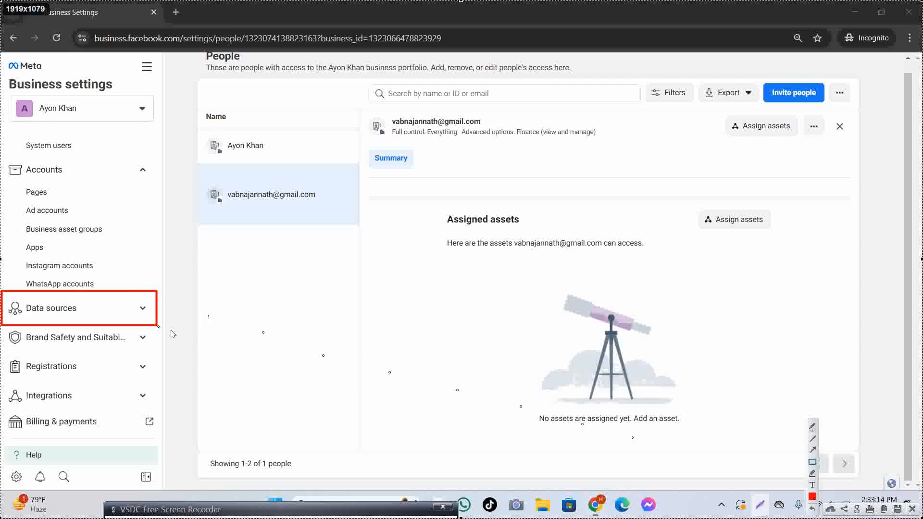
click(912, 508)
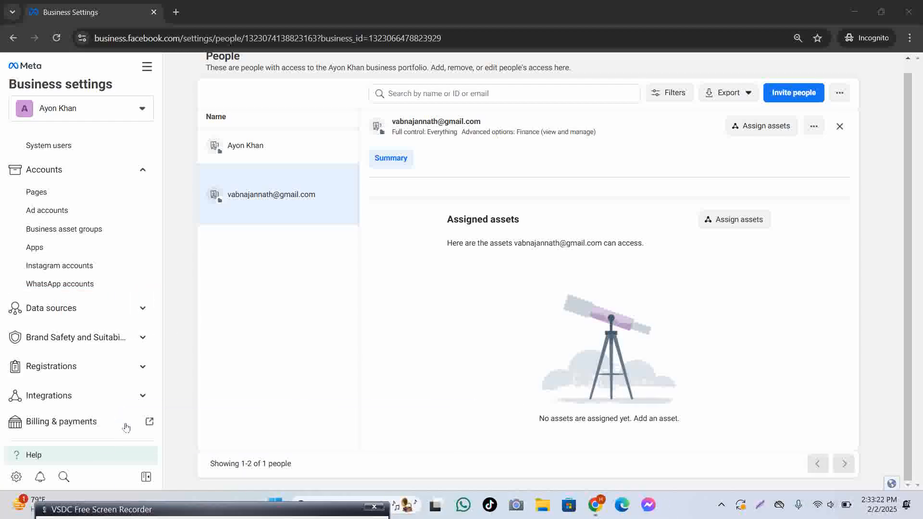
Expand Data sources and capture a screenshot boxing Pixels and Datasets in red.
click(111, 312)
scroll(95, 347, down, 3)
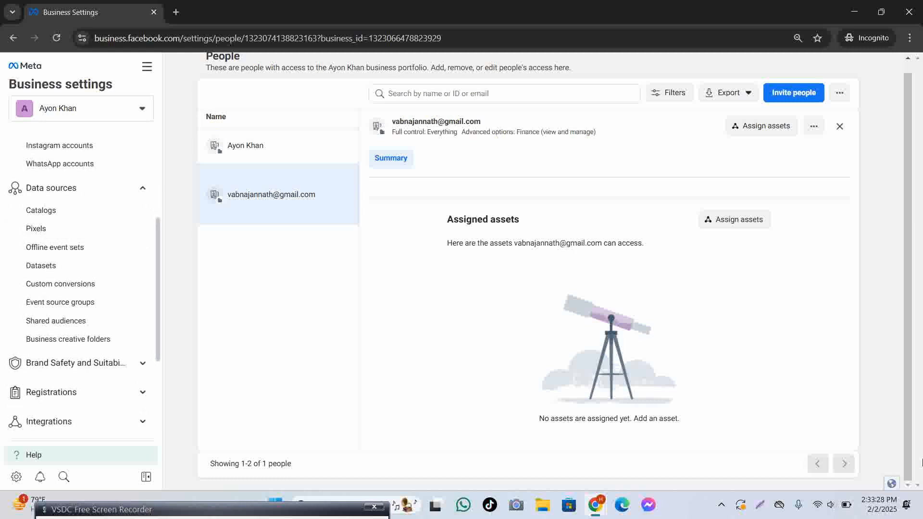
click(760, 505)
drag(3, 1, 922, 518)
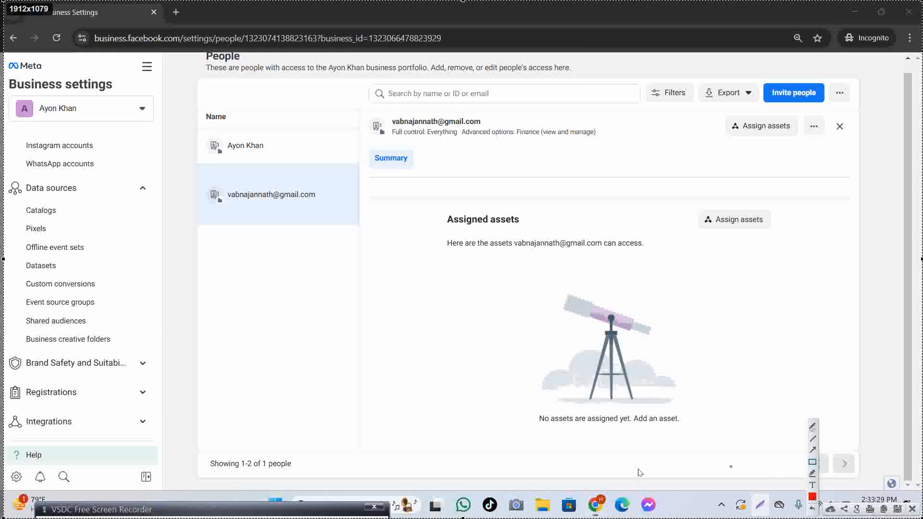
drag(20, 221, 57, 240)
drag(21, 259, 66, 274)
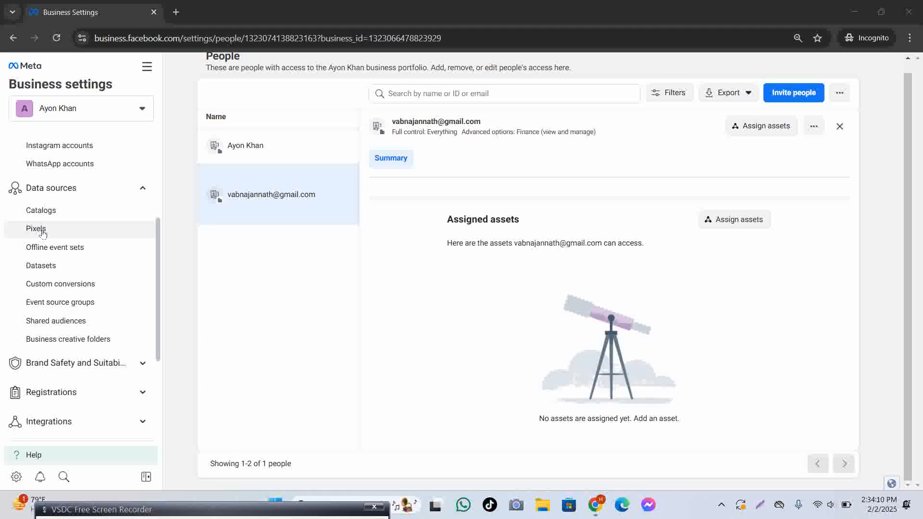
Open the Pixels page and highlight the notice that pixels moved to Datasets.
click(42, 232)
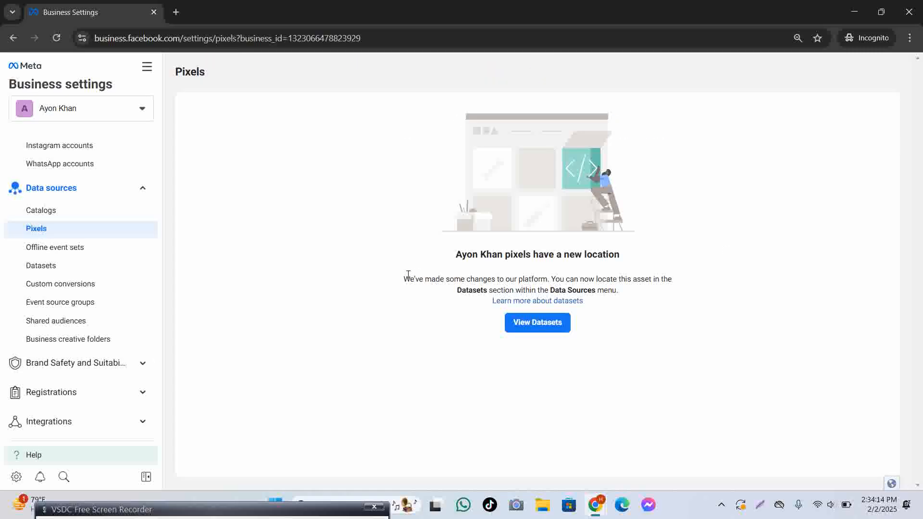
drag(405, 278, 632, 300)
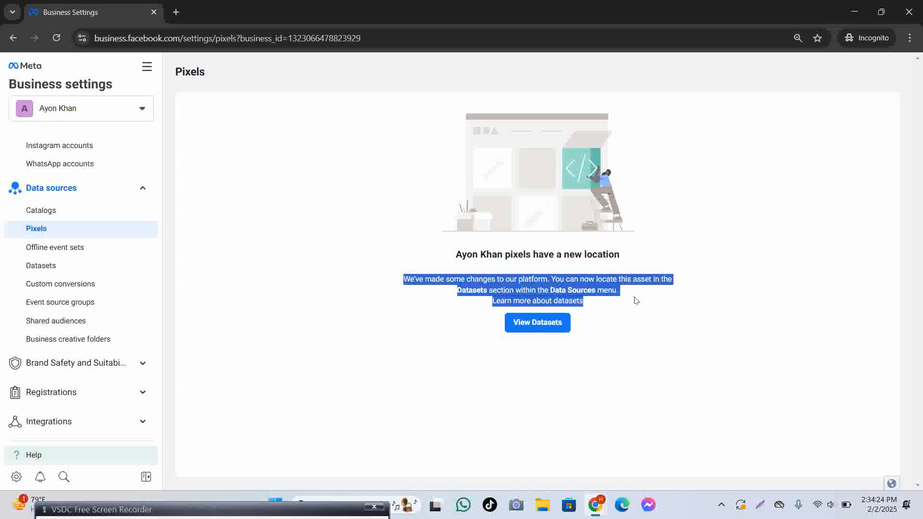
click(727, 358)
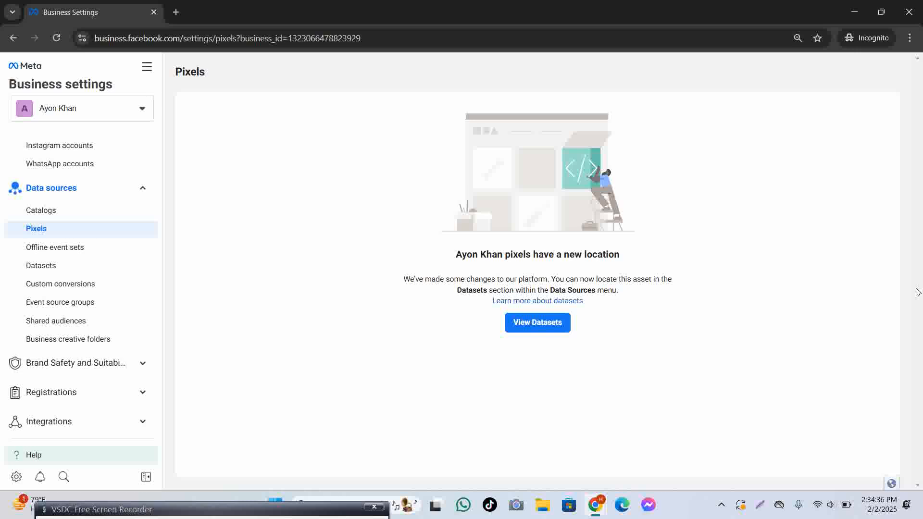
drag(393, 282, 489, 291)
click(898, 357)
drag(266, 509, 322, 308)
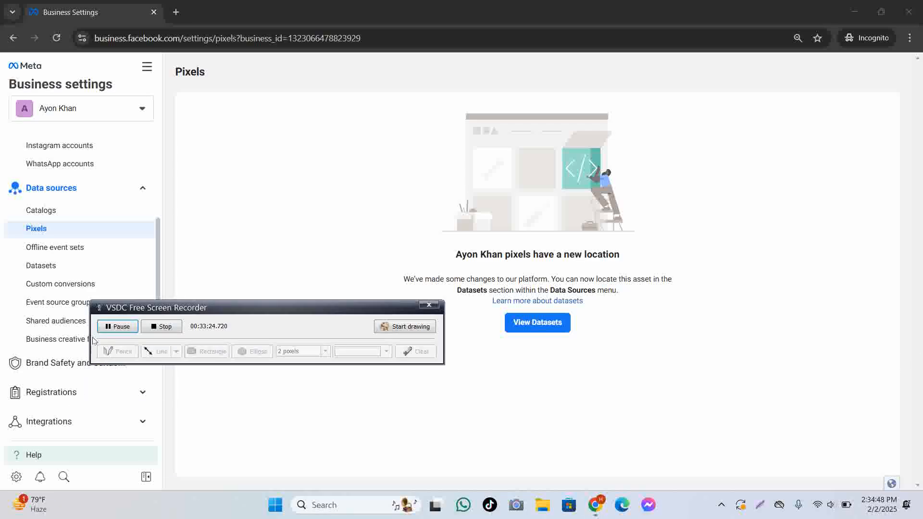
Return to the People page and expand Data sources in the sidebar.
click(117, 327)
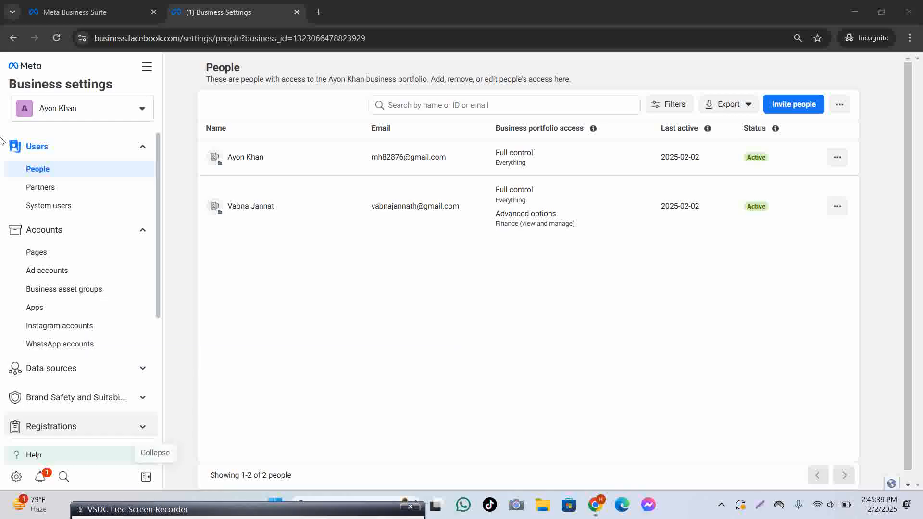
scroll(70, 300, down, 4)
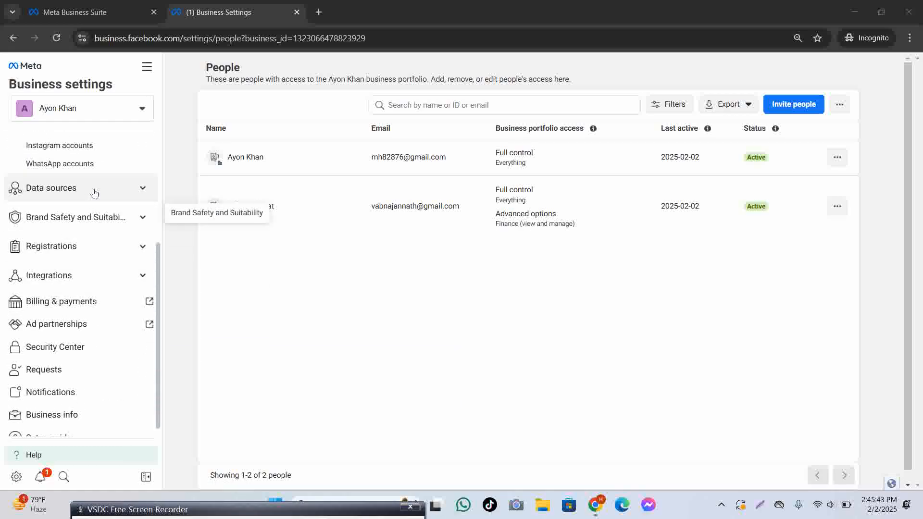
click(91, 188)
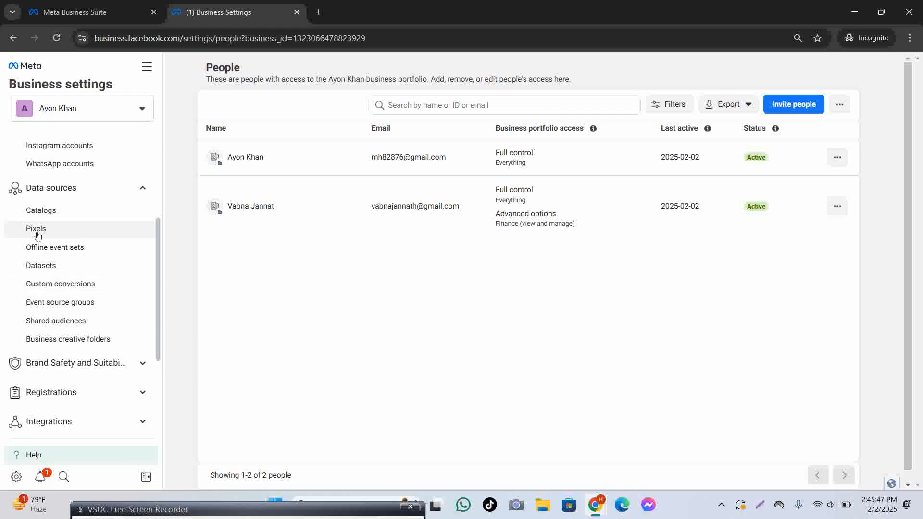
Open the empty Datasets page, start a new dataset, then open a new tab typing 'trish'.
click(52, 268)
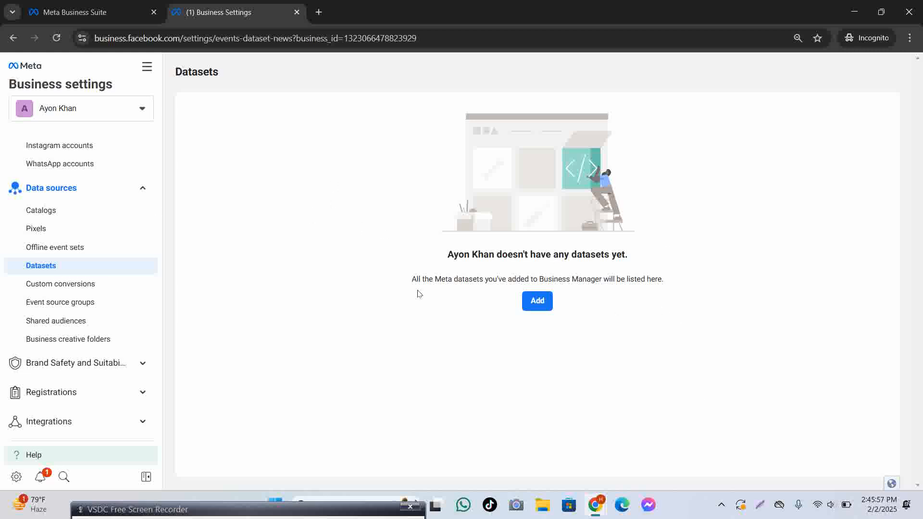
drag(436, 250, 694, 270)
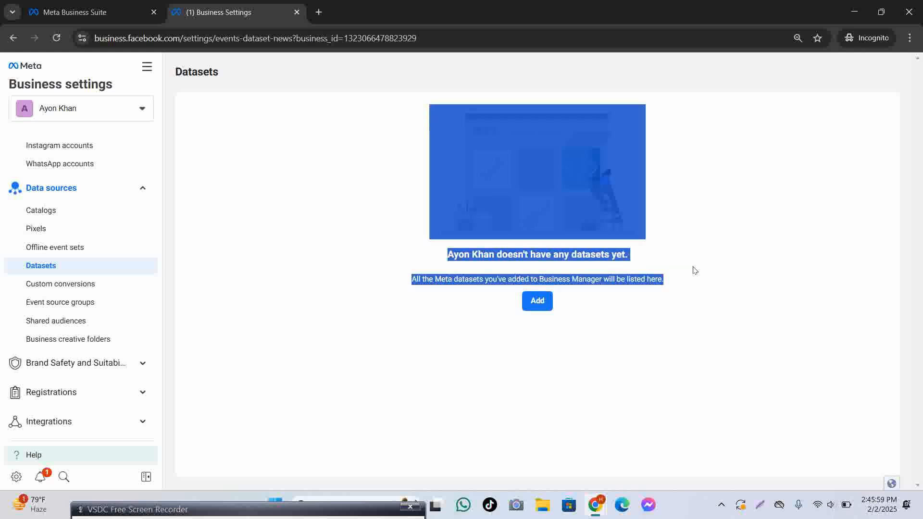
click(771, 259)
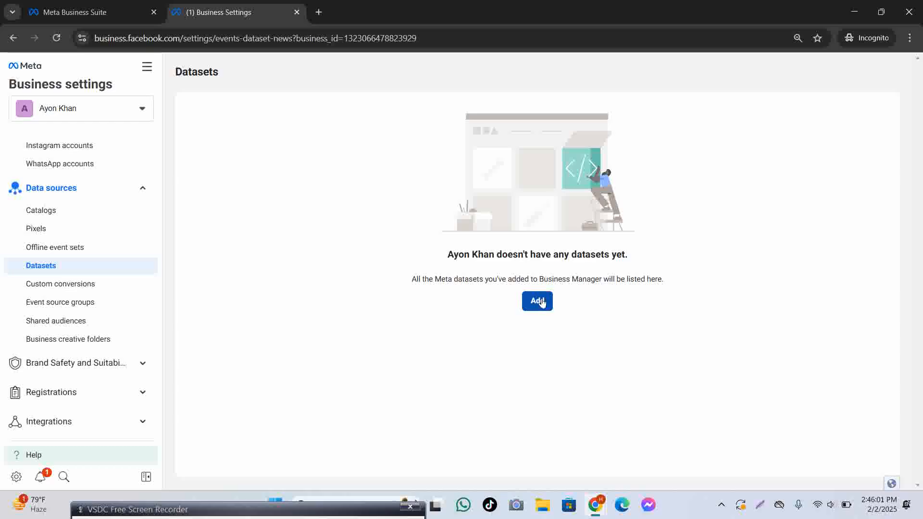
click(528, 302)
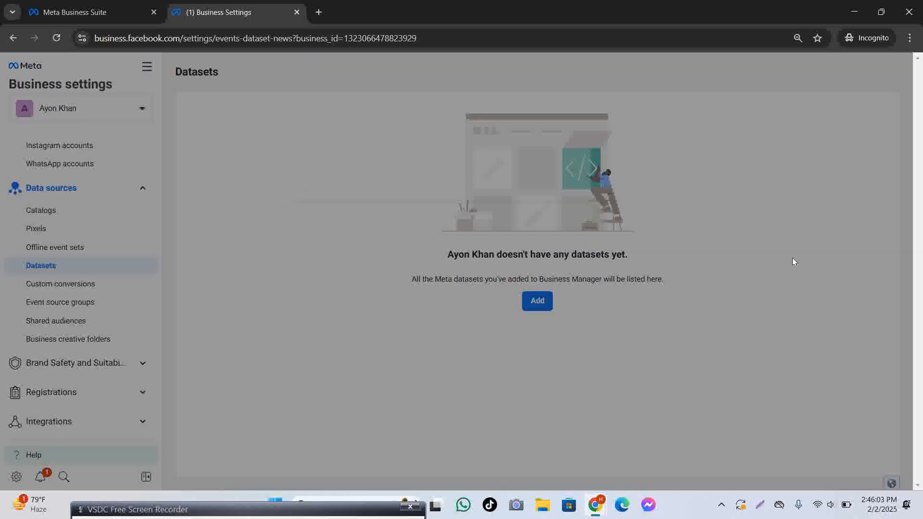
click(353, 280)
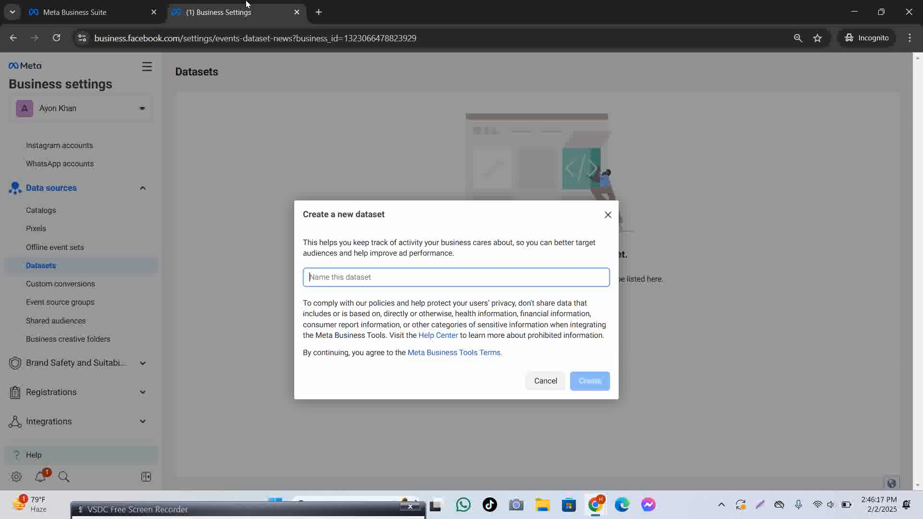
click(317, 12)
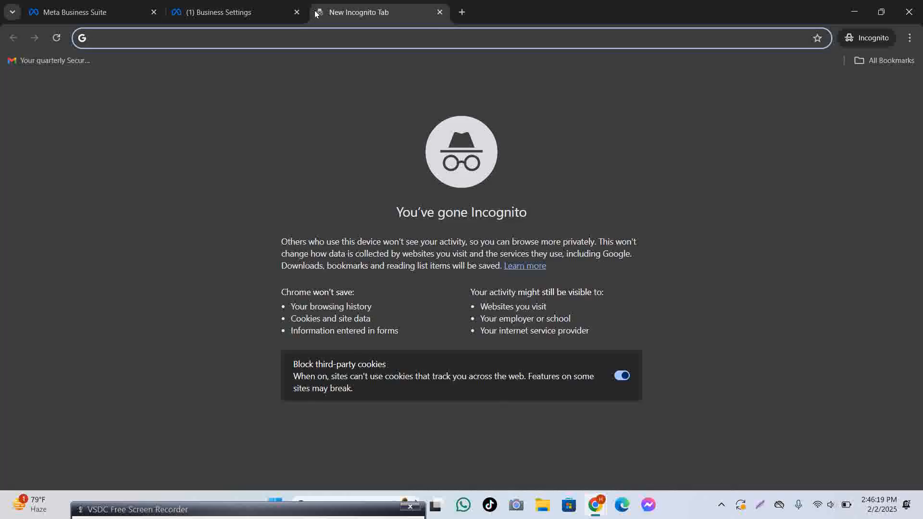
text(tri)
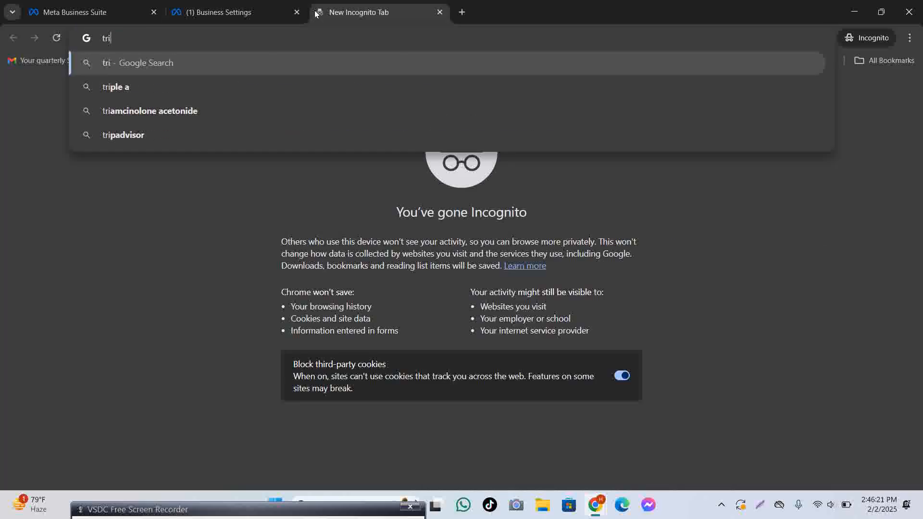
text(sh)
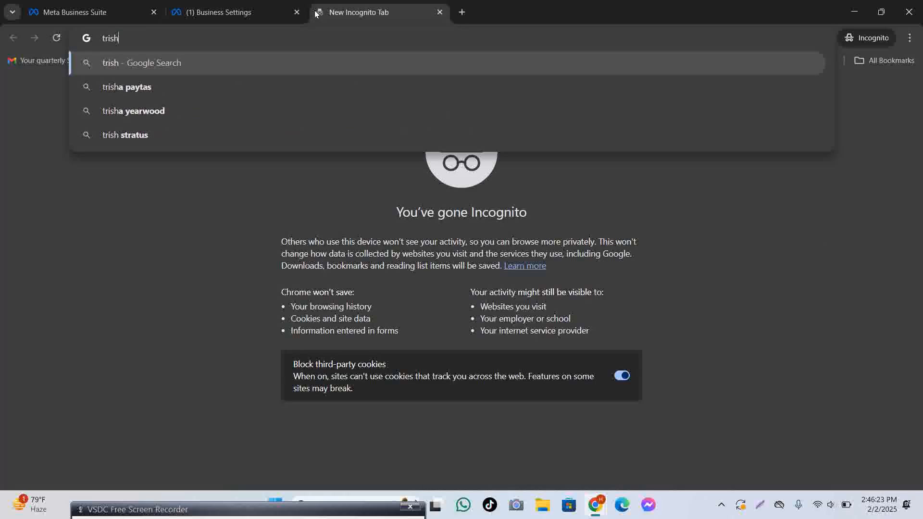
Try loading israt.shop, then select the wrong leading part of the address to fix it.
key(BackSpace)
key(BackSpace)
key(BackSpace)
key(BackSpace)
key(BackSpace)
text(is)
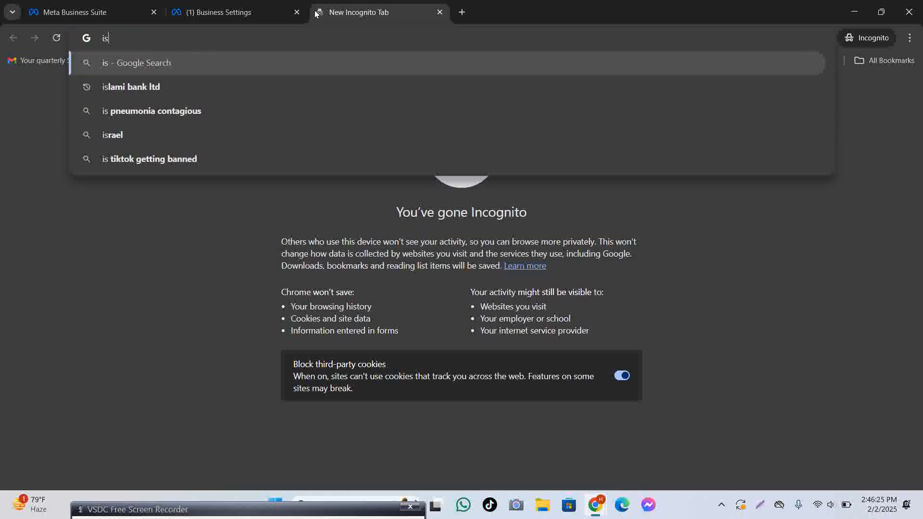
text(rat.shop)
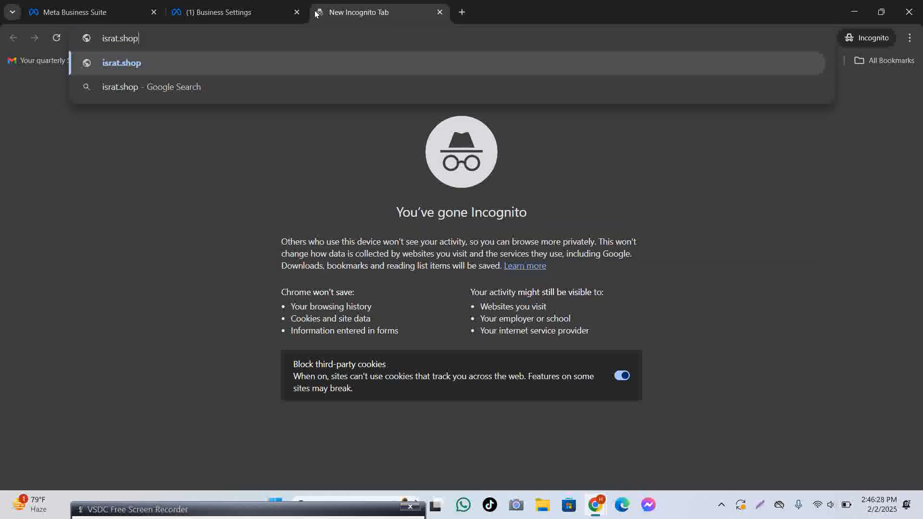
key(Return)
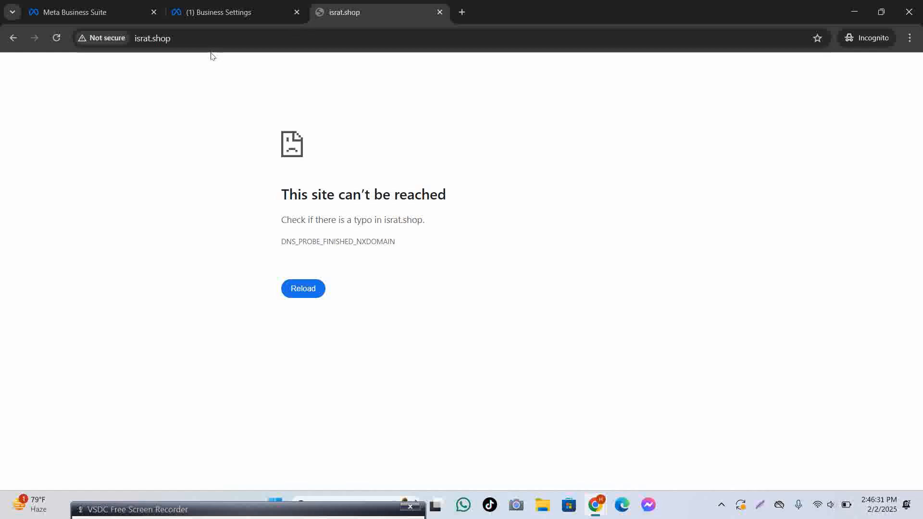
click(228, 40)
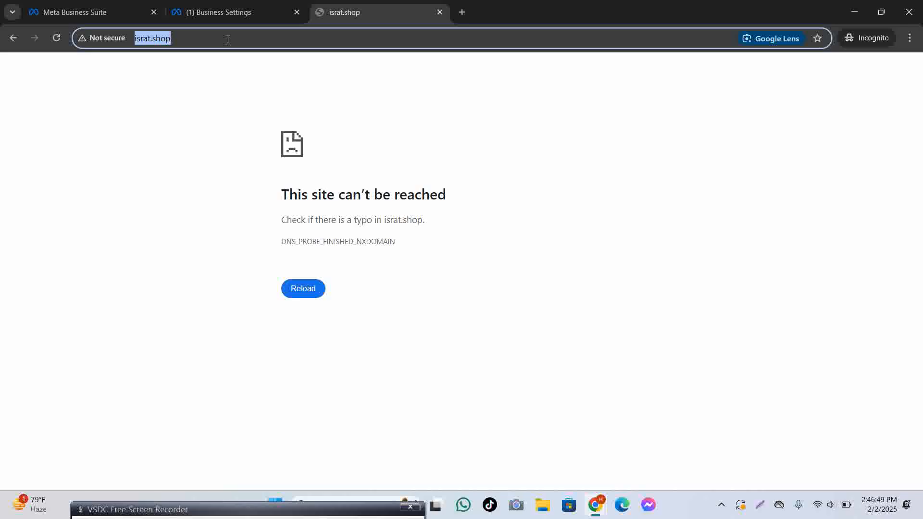
click(157, 38)
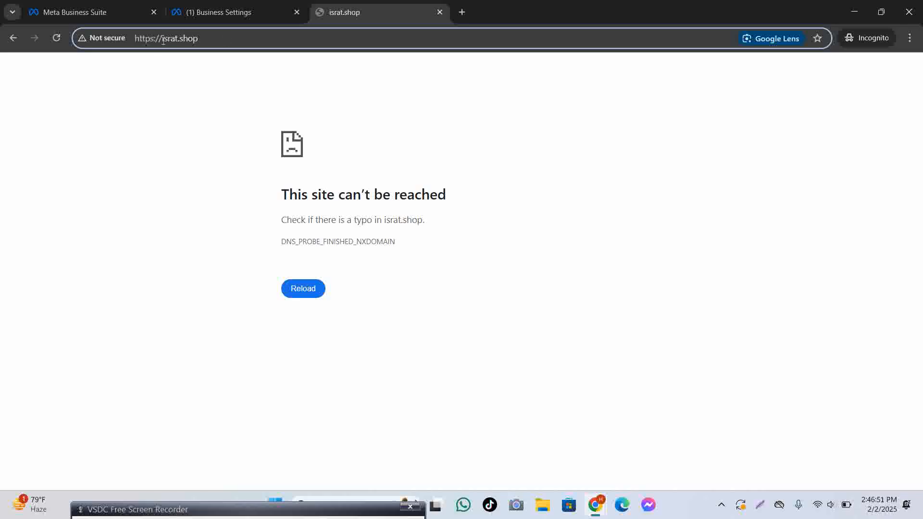
drag(166, 40, 130, 40)
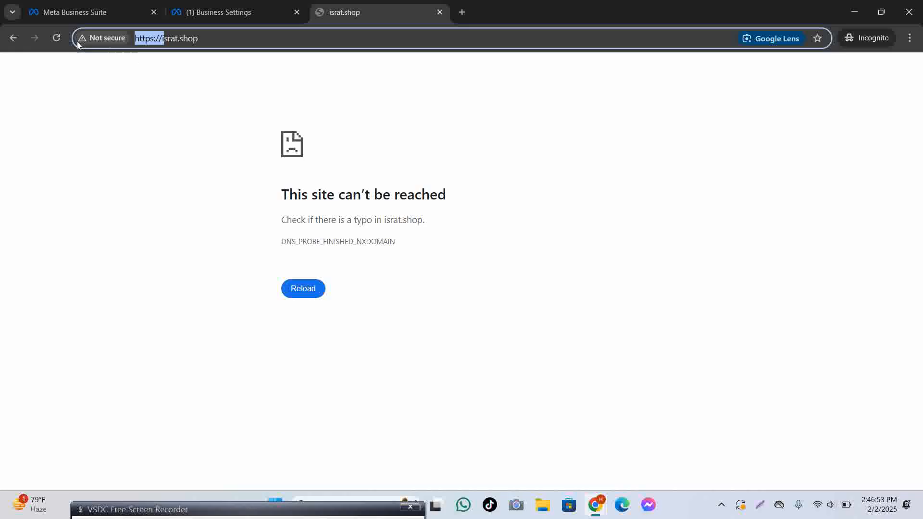
Load the corrected esrat.shop address and browse the store's homepage product grid.
text(e)
key(Return)
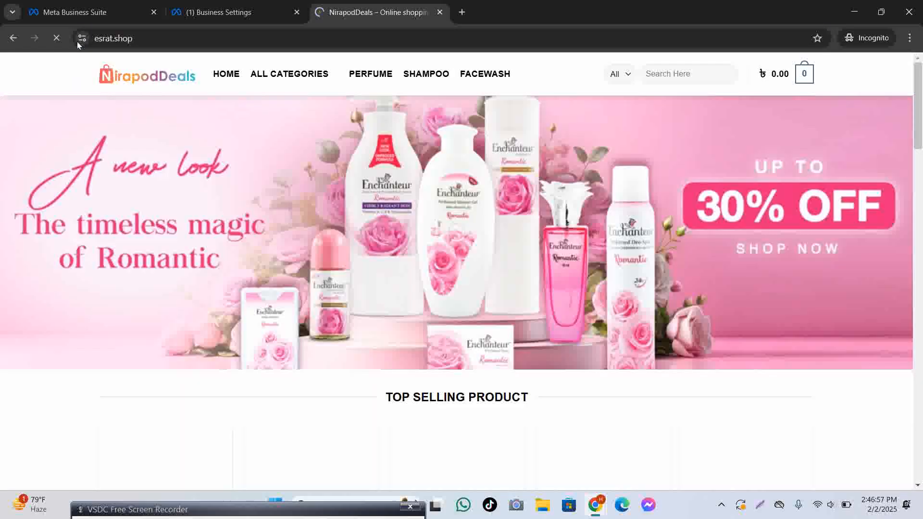
scroll(201, 288, down, 3)
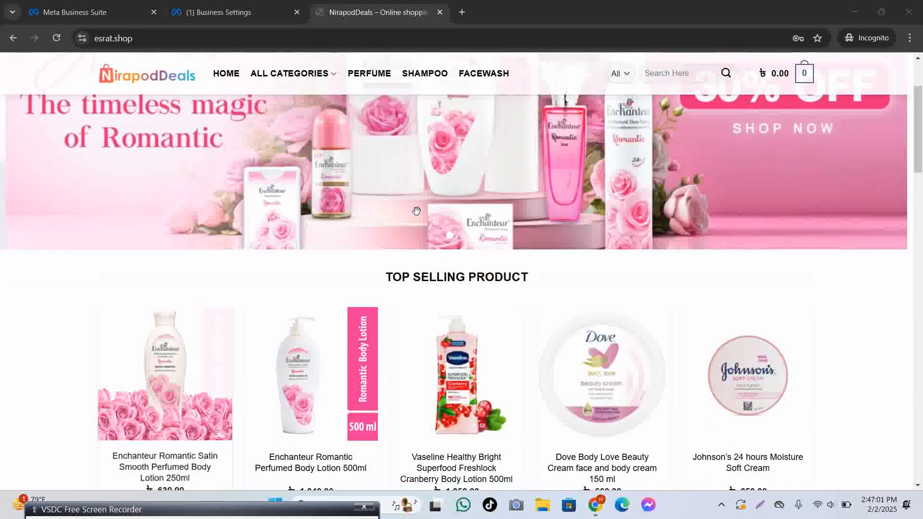
scroll(450, 194, up, 3)
scroll(450, 115, down, 10)
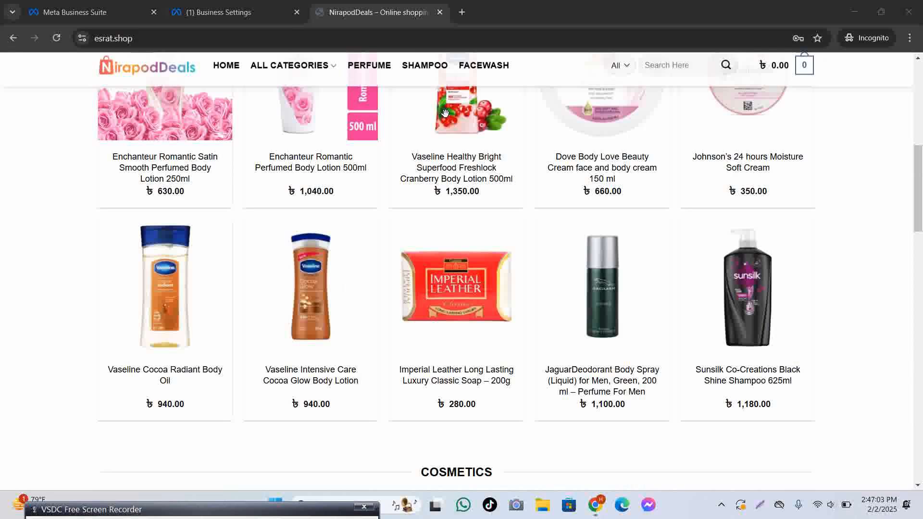
scroll(451, 115, up, 4)
scroll(451, 116, up, 6)
scroll(459, 300, down, 6)
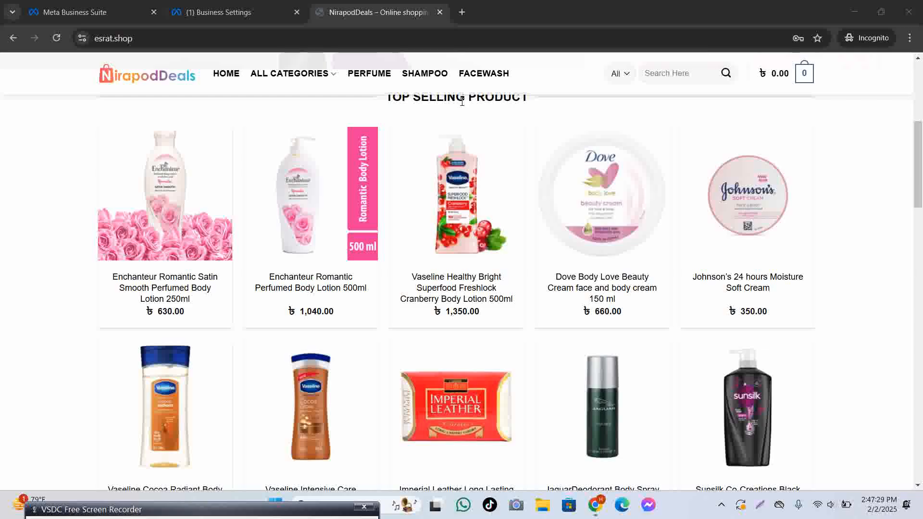
scroll(367, 183, up, 5)
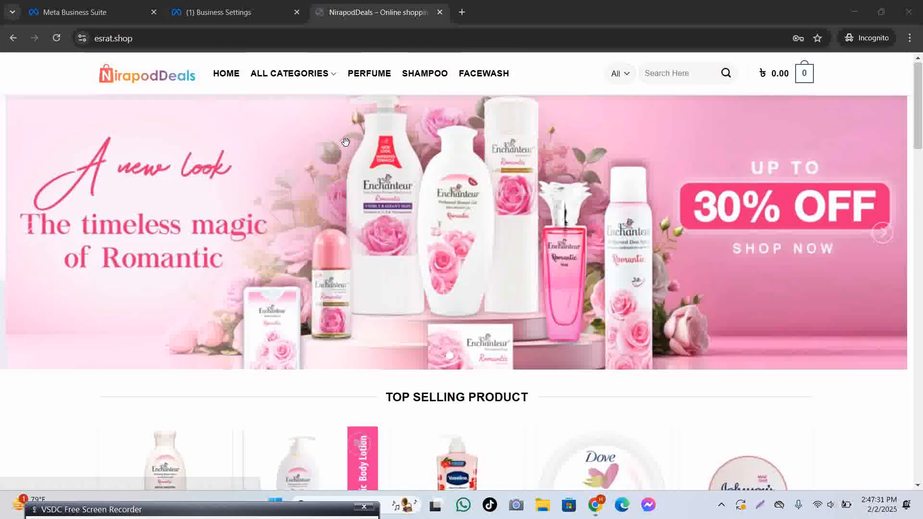
scroll(378, 198, down, 1)
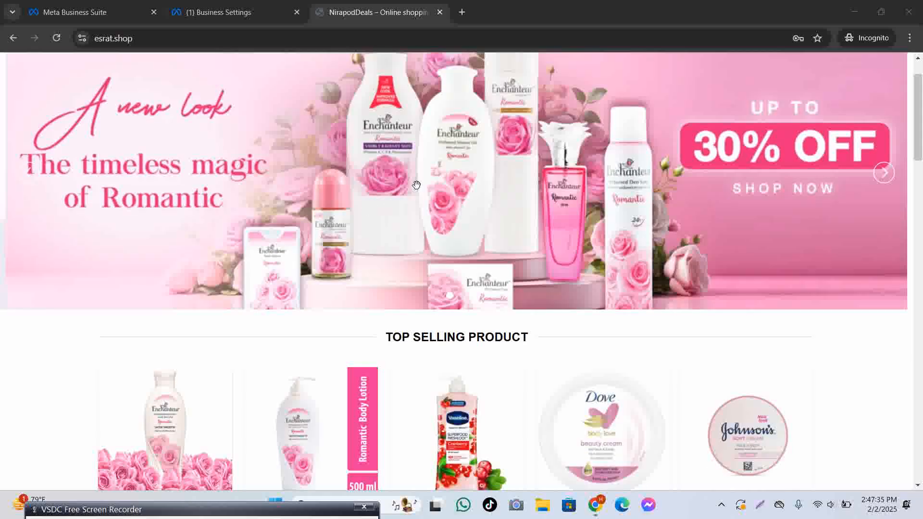
scroll(414, 184, down, 10)
scroll(411, 183, down, 3)
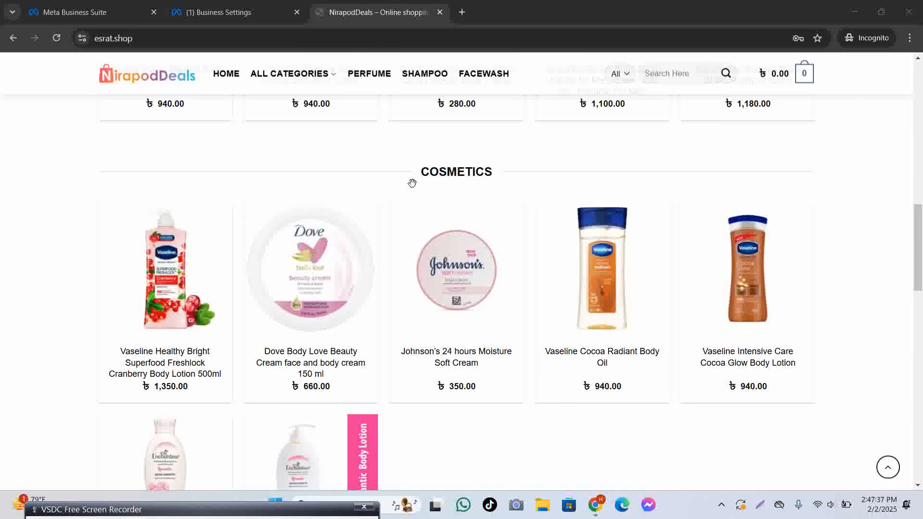
scroll(412, 187, down, 6)
scroll(413, 188, up, 6)
scroll(413, 189, up, 10)
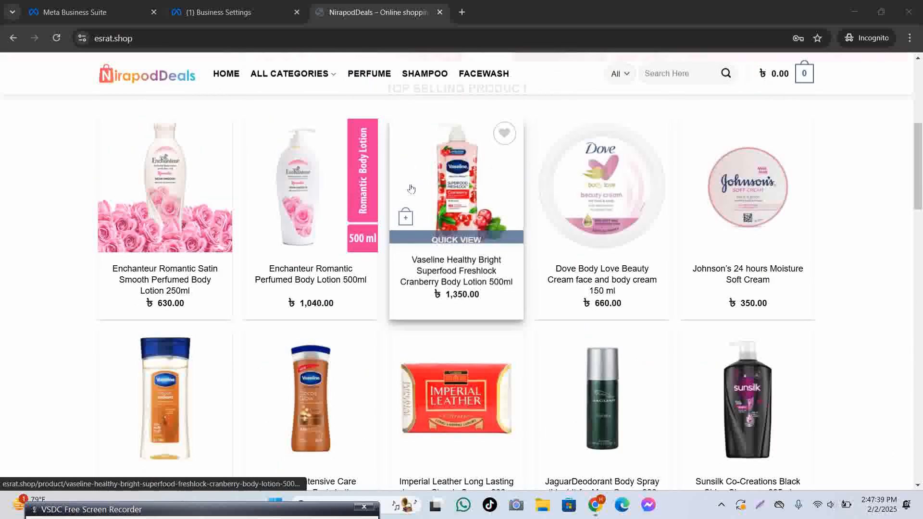
Check the pending dataset form, then open the Johnson's 24 hours Moisture Soft Cream product page.
click(262, 6)
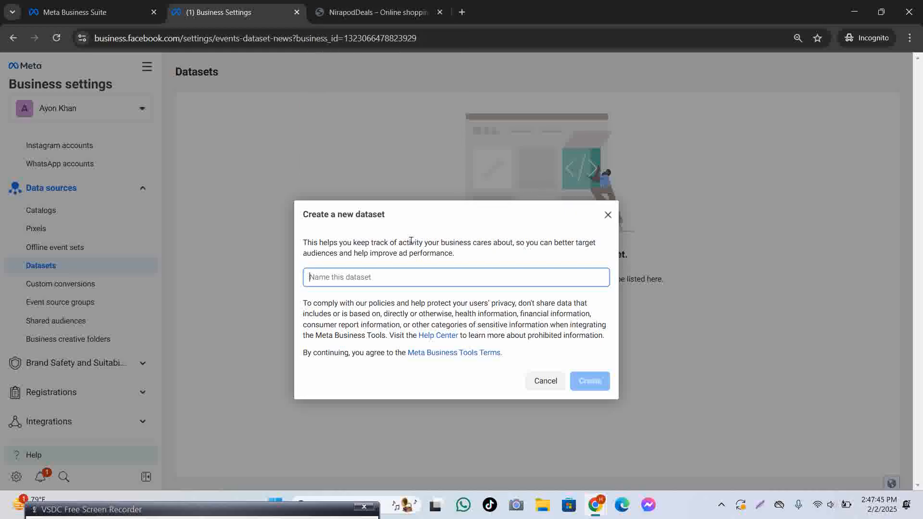
click(370, 11)
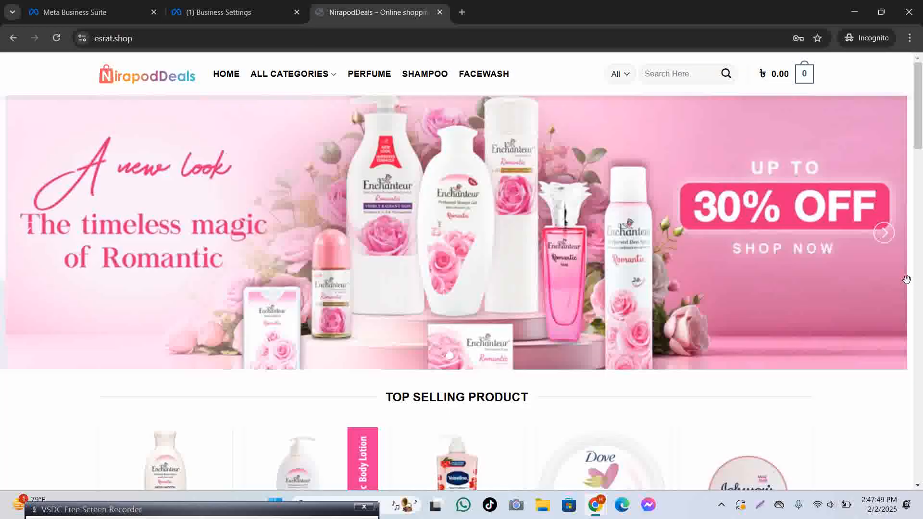
scroll(841, 285, down, 6)
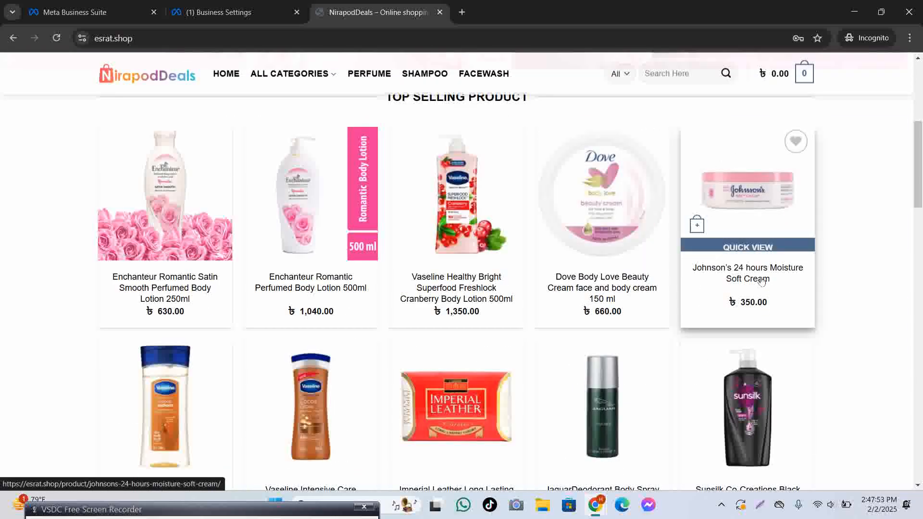
scroll(757, 279, down, 9)
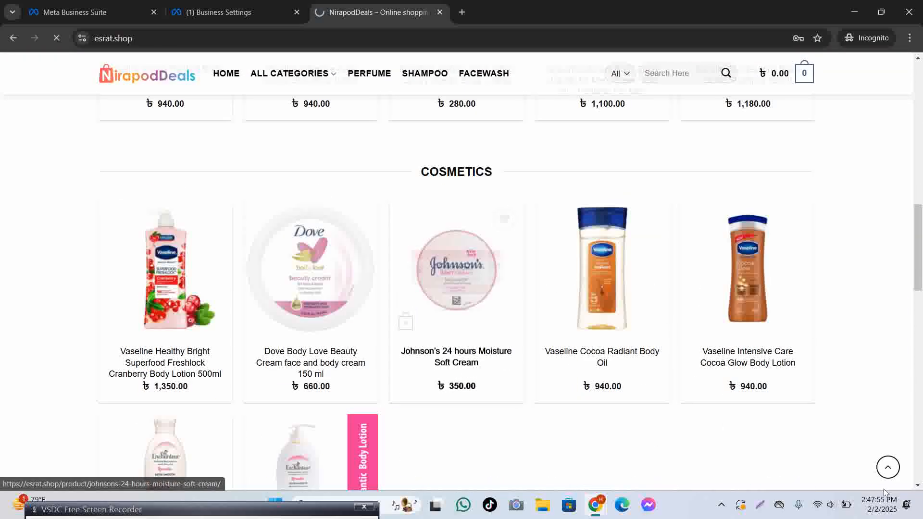
click(456, 364)
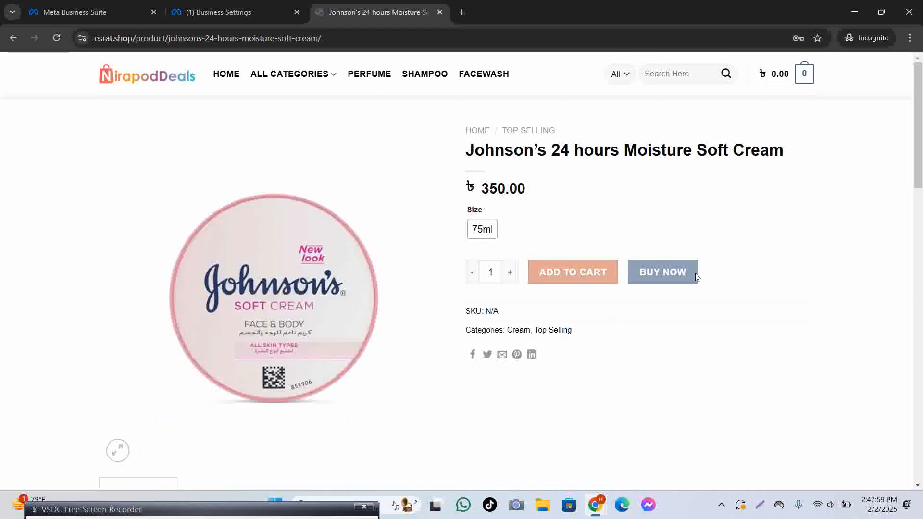
scroll(707, 274, down, 15)
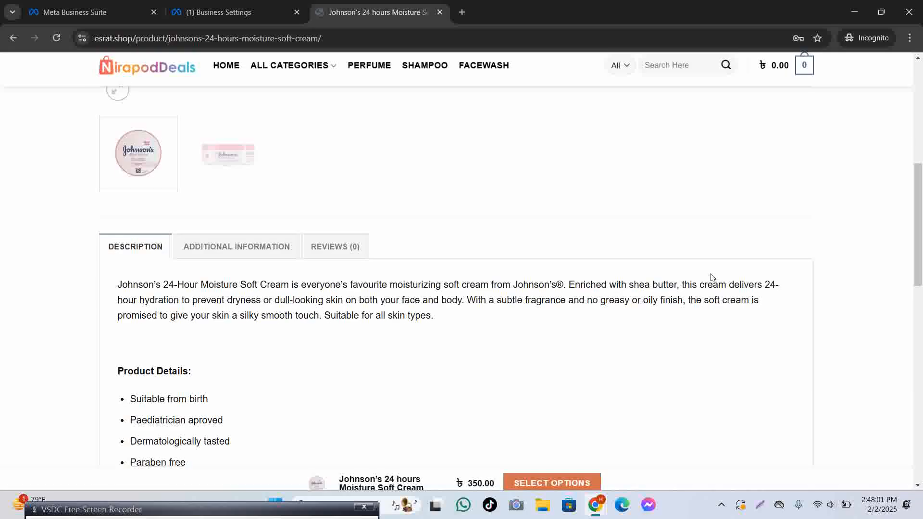
scroll(409, 372, up, 3)
scroll(410, 371, up, 1)
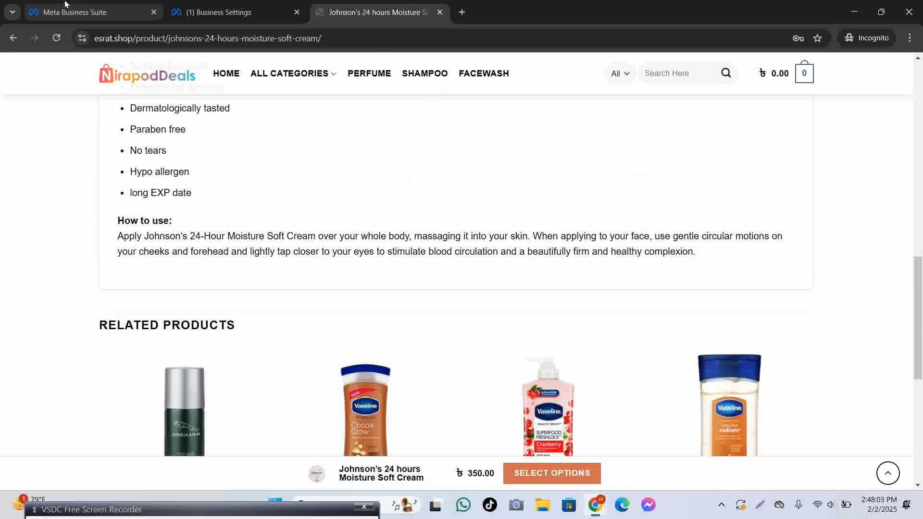
Name the new dataset 'Esrat Shop' in the Create a new dataset form and create it.
click(219, 12)
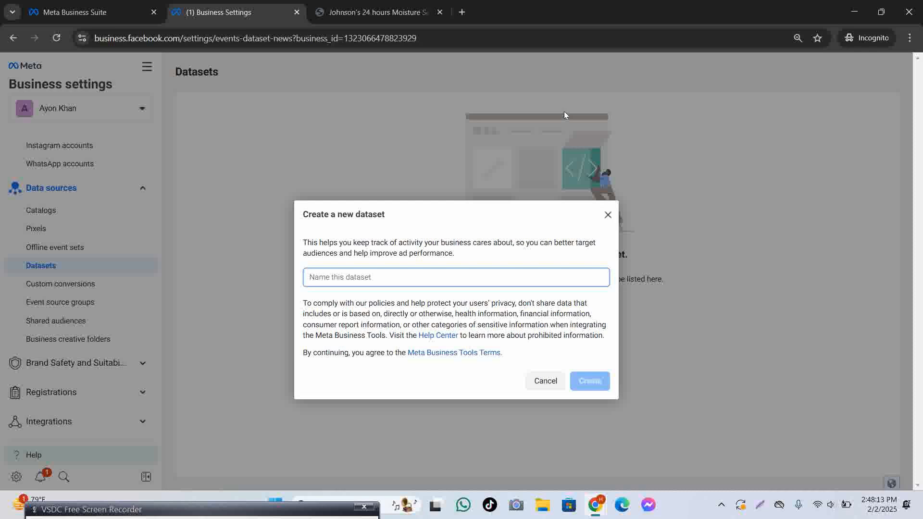
text(Esrat)
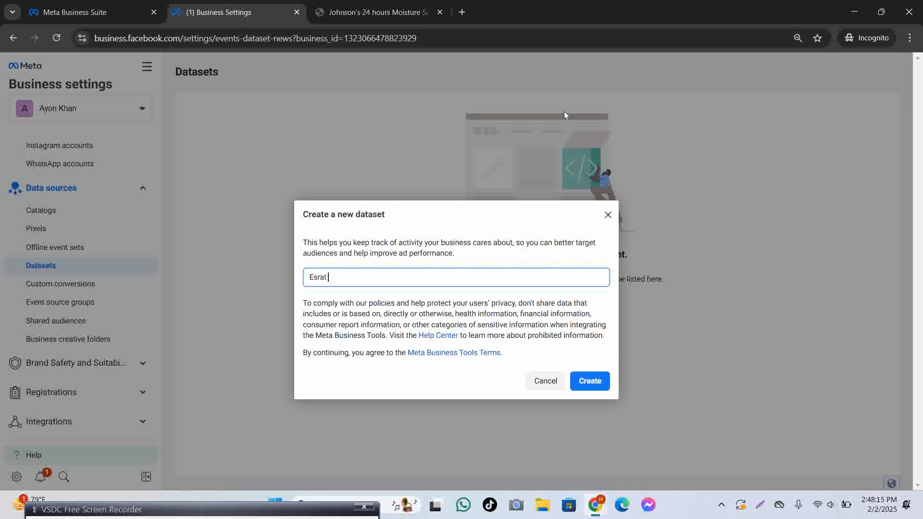
text( Shop)
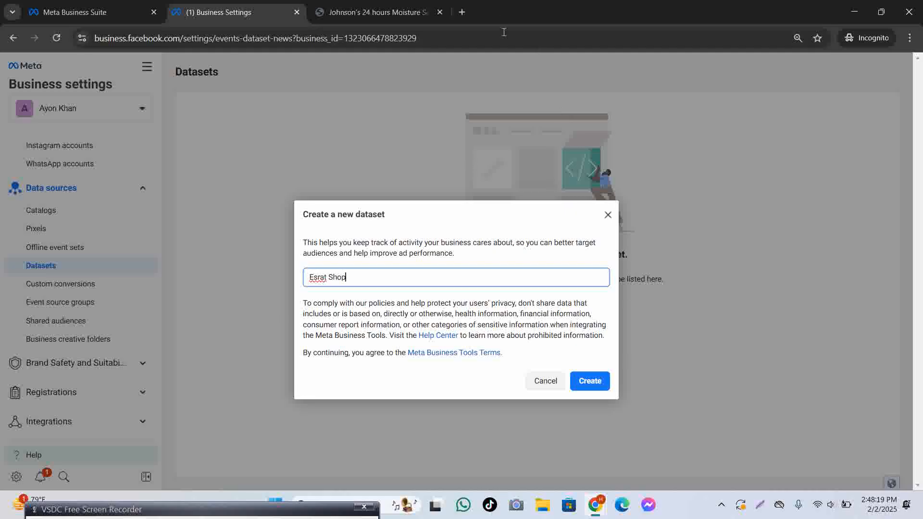
click(593, 388)
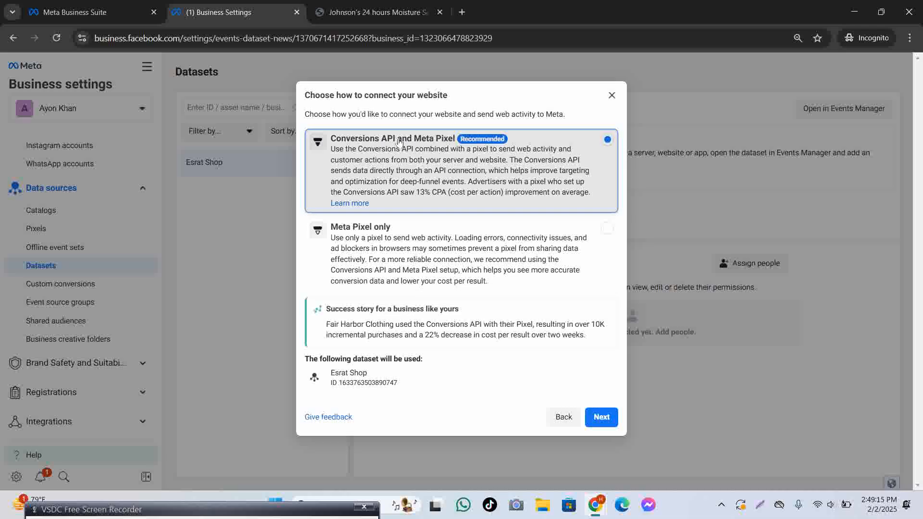
In the other Chrome window, search Google for 'chatgpt'.
key(ctrl+t)
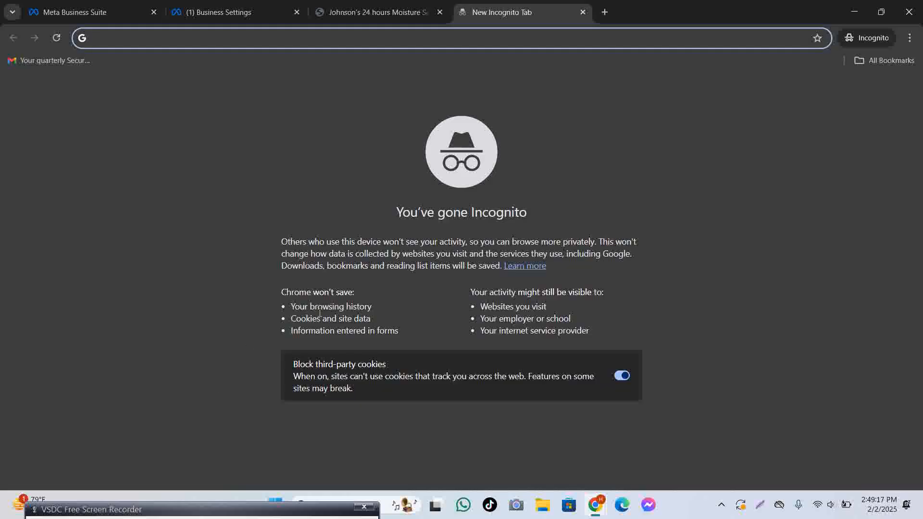
mouse_move(596, 510)
click(524, 433)
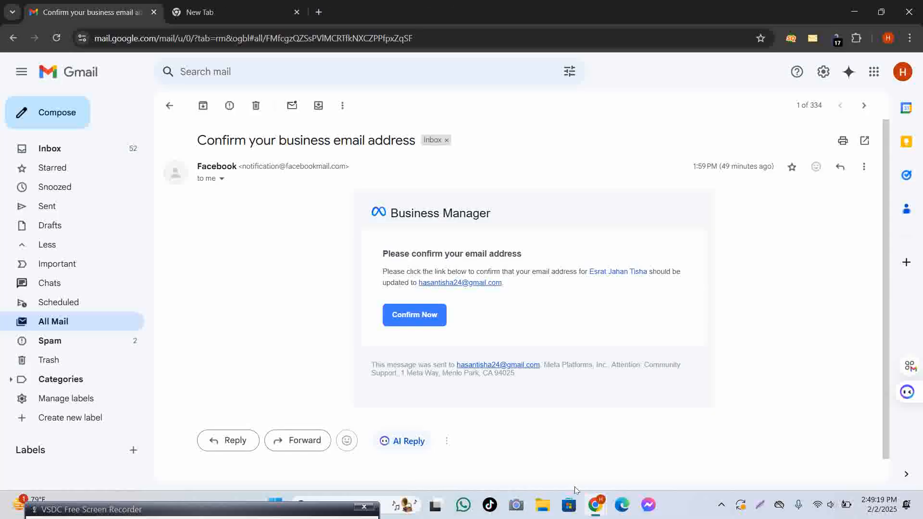
click(260, 6)
click(344, 245)
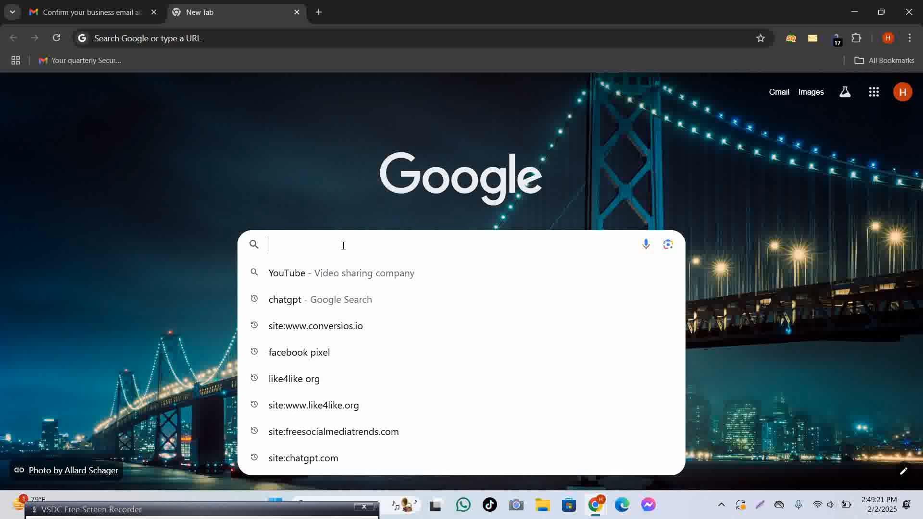
text(chatgpt)
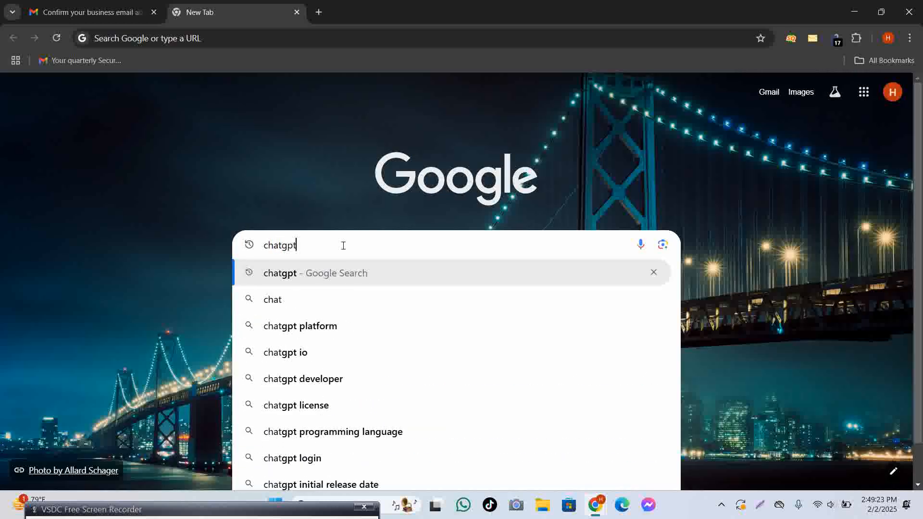
key(Return)
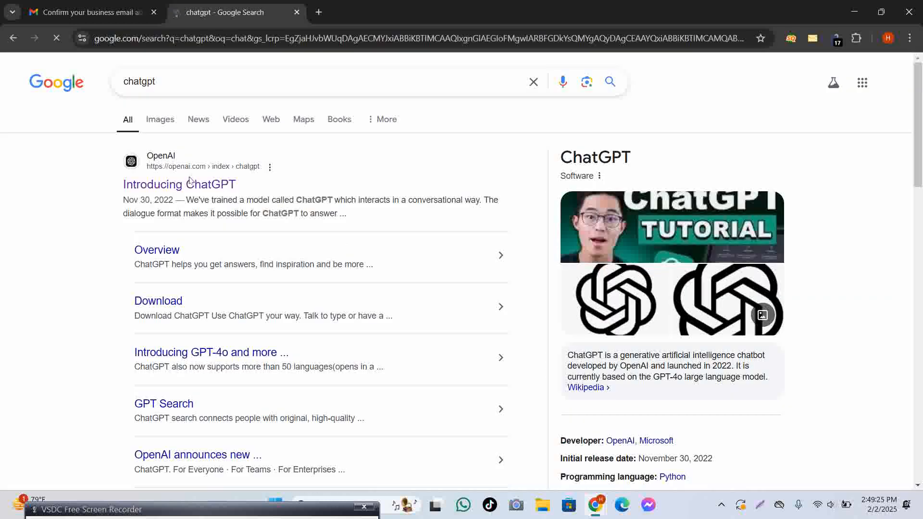
Launch ChatGPT from the Introducing ChatGPT page and stay logged out.
click(191, 187)
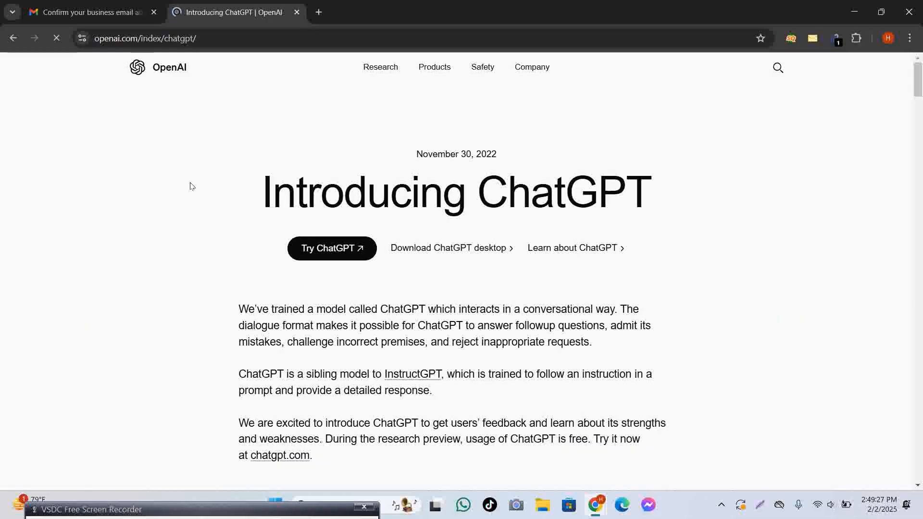
click(326, 251)
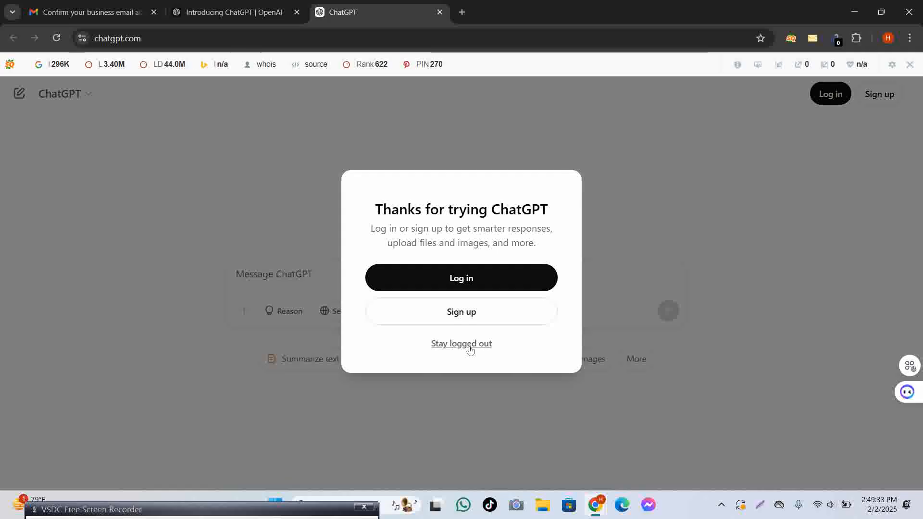
click(469, 345)
Ask ChatGPT 'converstion api VS Pixel Tell me Bangla', resending the corrected question.
text(co)
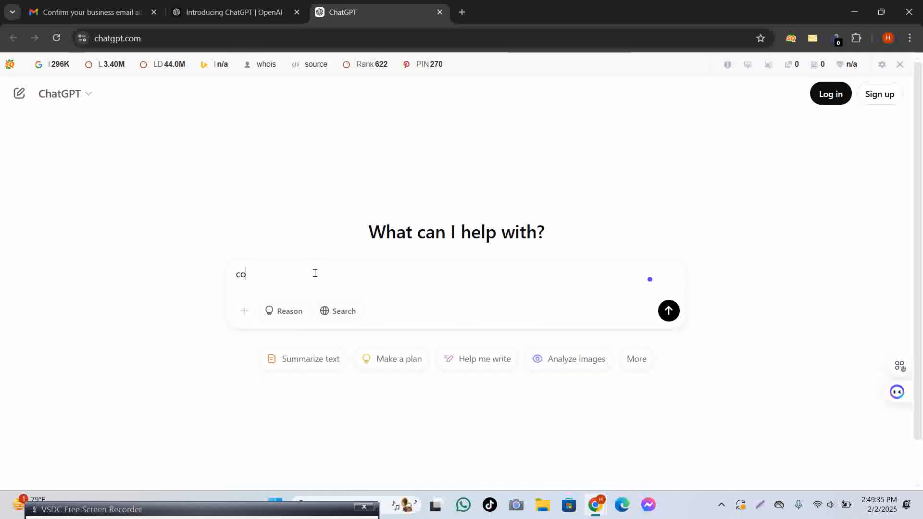
text(nverstion )
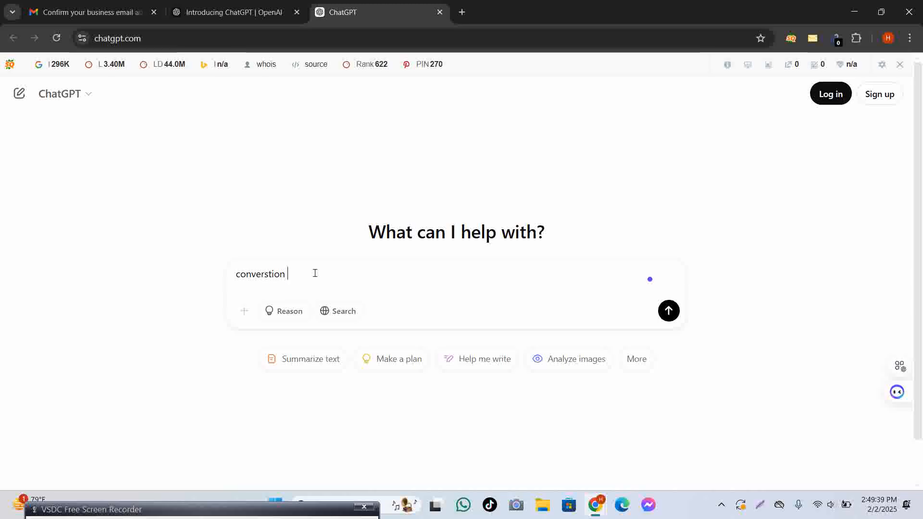
text(api)
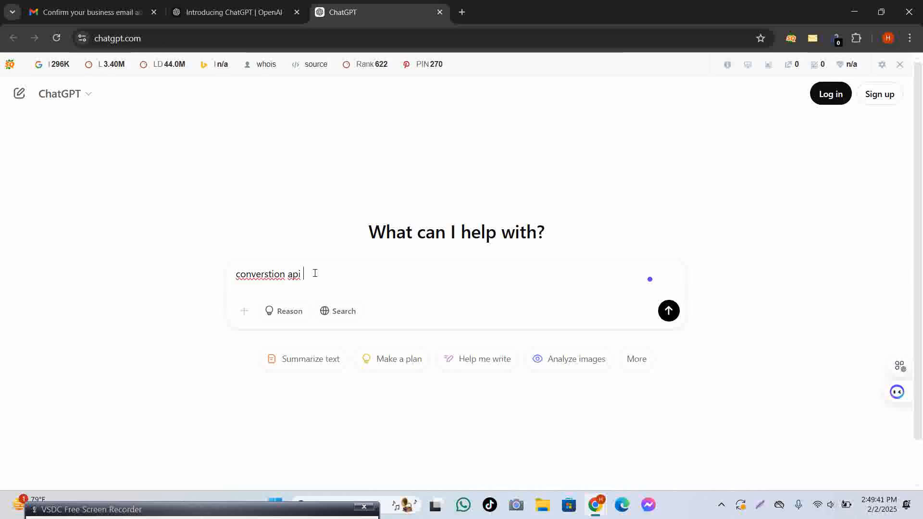
text( VS Pixel Tell)
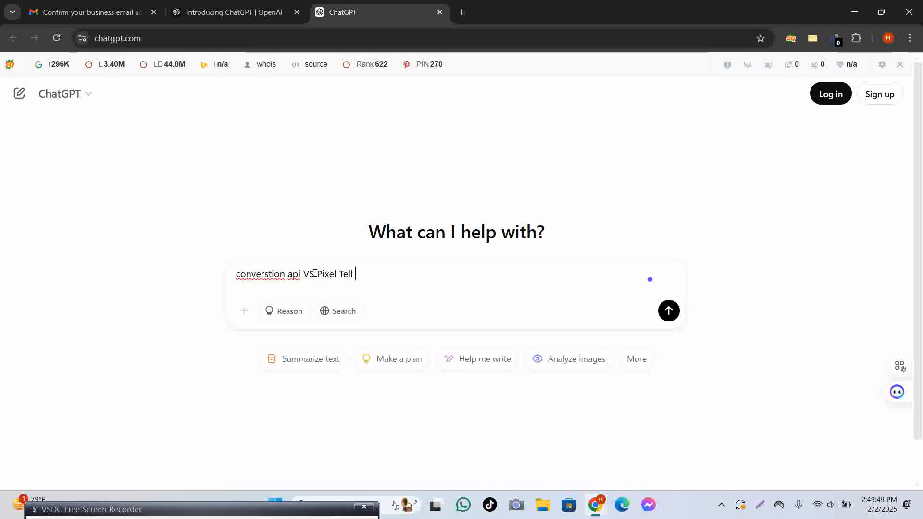
text( me Banga)
key(Return)
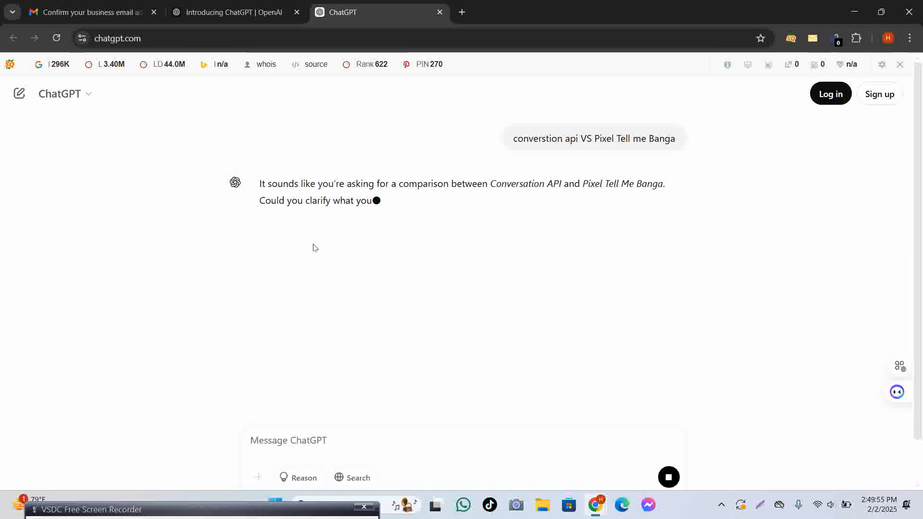
drag(515, 139, 725, 138)
key(ctrl+c)
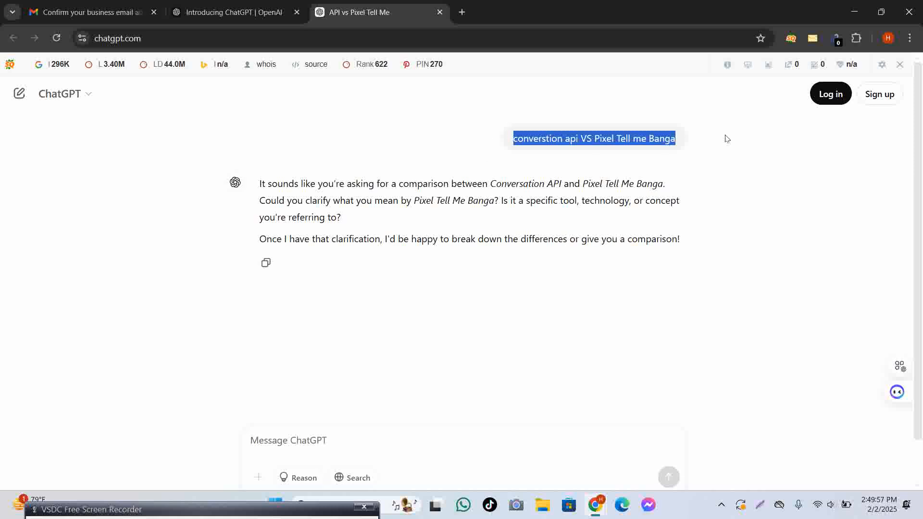
click(314, 440)
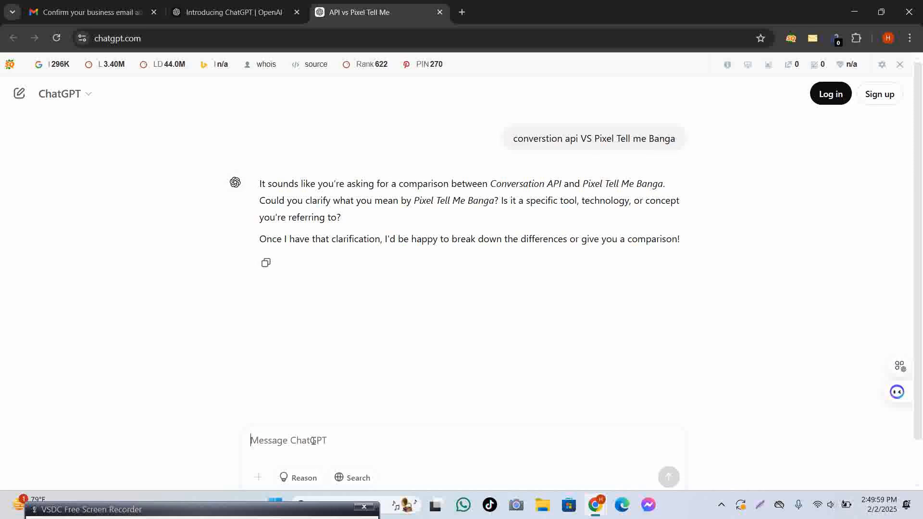
key(ctrl+v)
key(BackSpace)
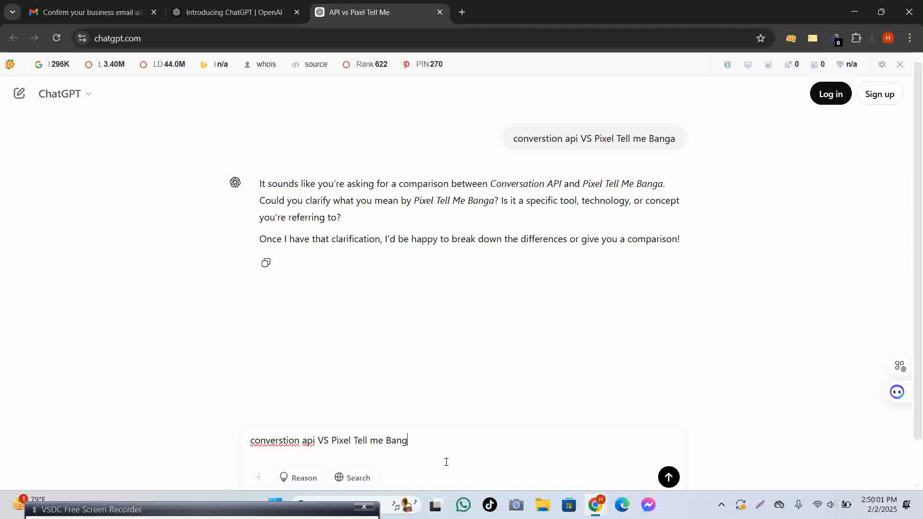
key(Return)
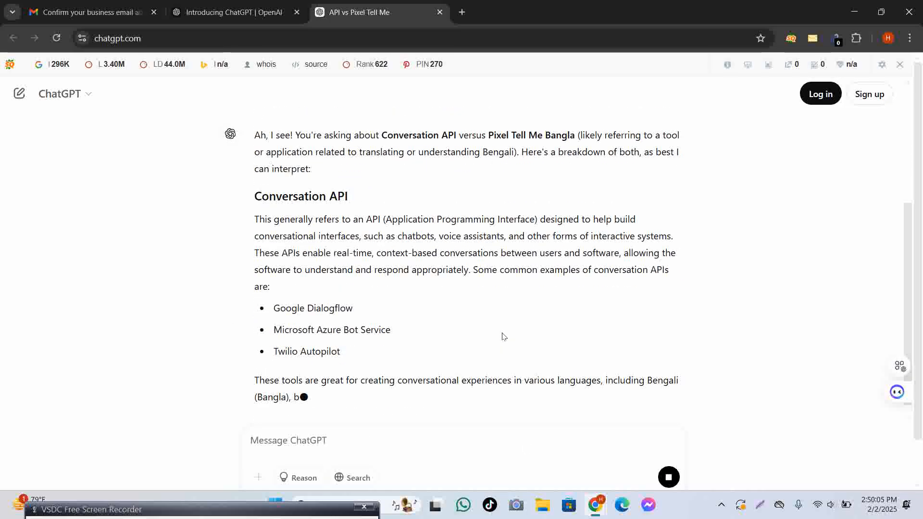
Resend the question ending with 'banglai likhe din' to get a Bangla answer.
scroll(503, 335, up, 7)
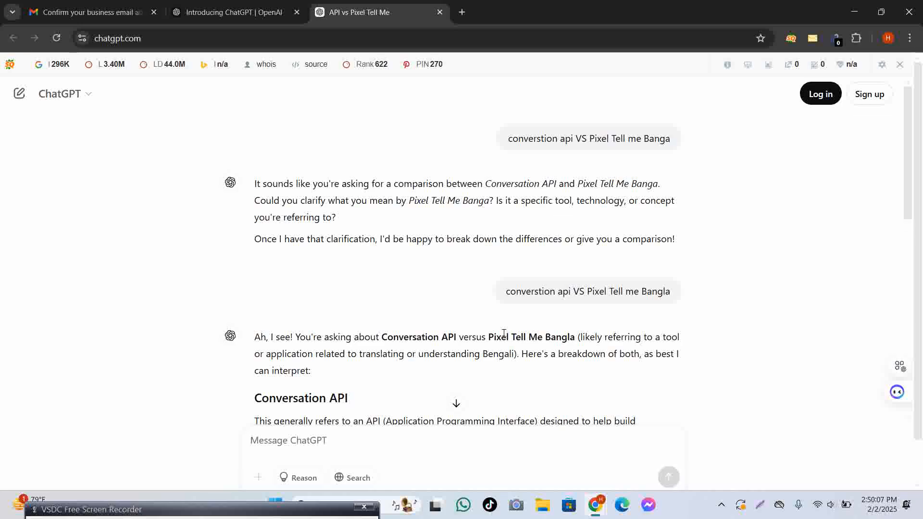
triple_click(509, 292)
key(ctrl+c)
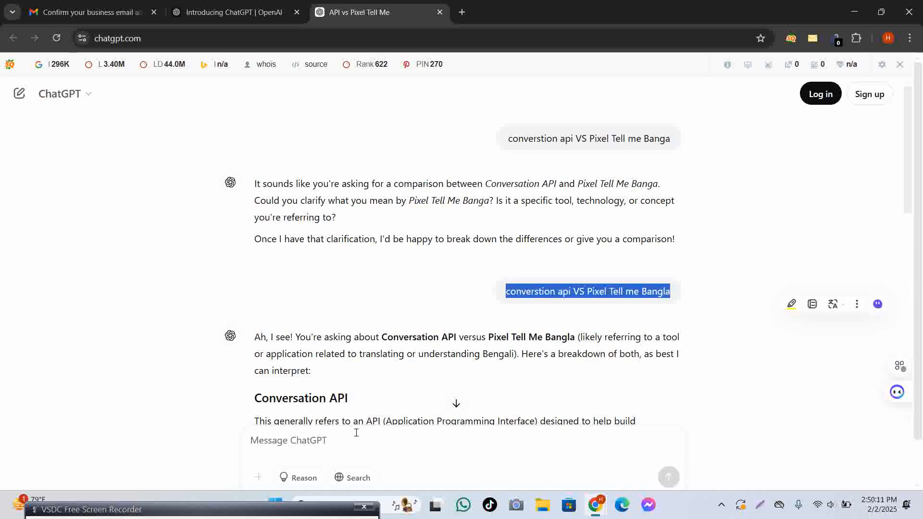
click(330, 439)
key(ctrl+v)
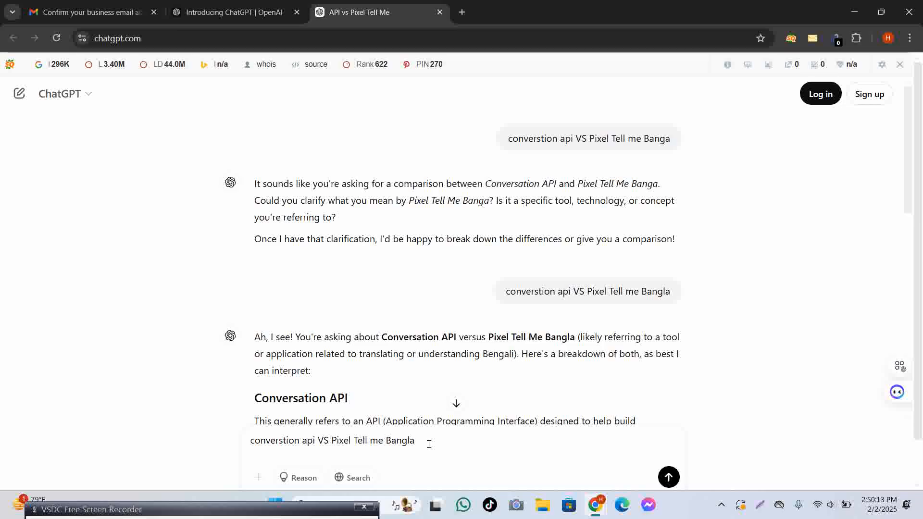
key(BackSpace)
key(BackSpace)
key(BackSpace)
key(BackSpace)
key(BackSpace)
key(BackSpace)
key(BackSpace)
key(BackSpace)
key(BackSpace)
key(BackSpace)
key(BackSpace)
key(BackSpace)
key(BackSpace)
key(BackSpace)
key(BackSpace)
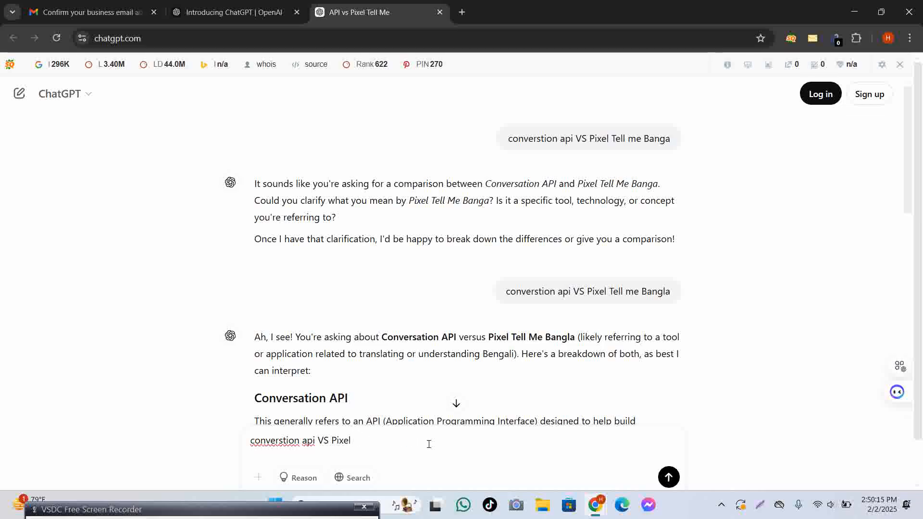
text(banglai likhe)
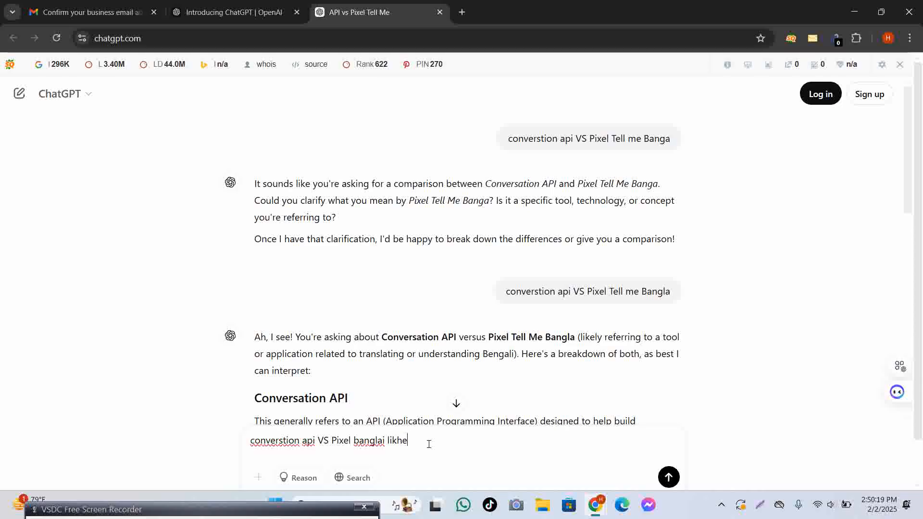
text( din)
key(Return)
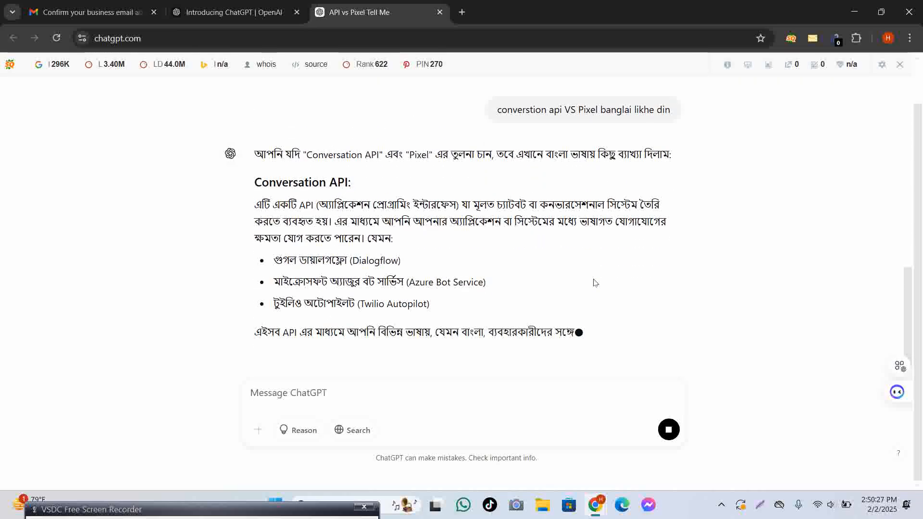
Resend the question with 'facebook' added and read the Bangla reply.
scroll(593, 283, up, 5)
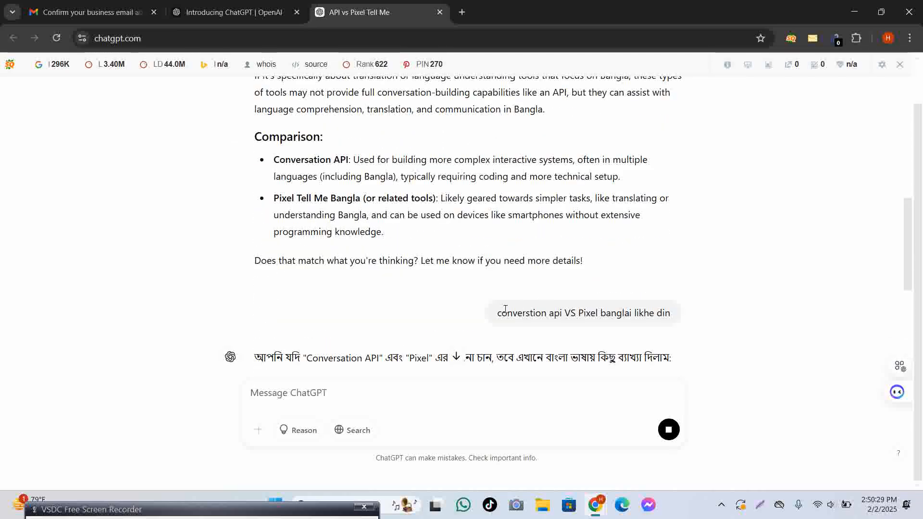
drag(500, 313, 716, 302)
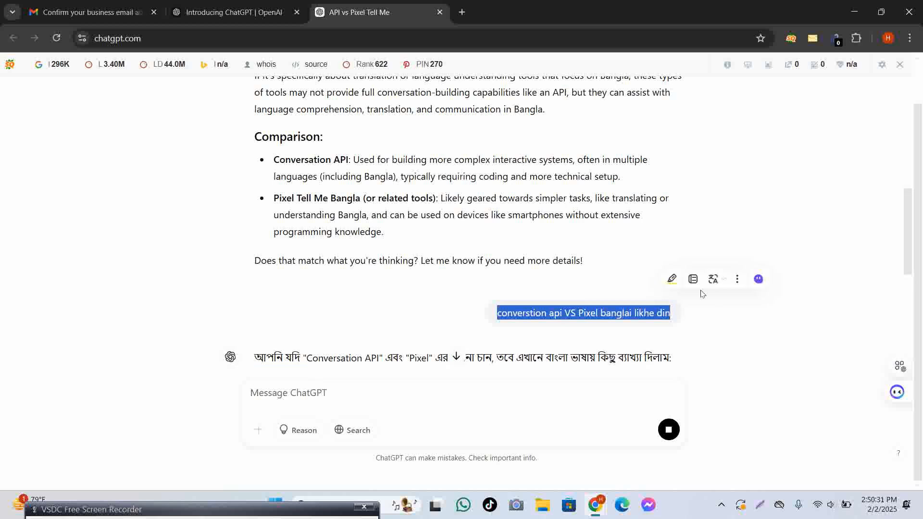
key(ctrl+c)
click(374, 392)
key(ctrl+v)
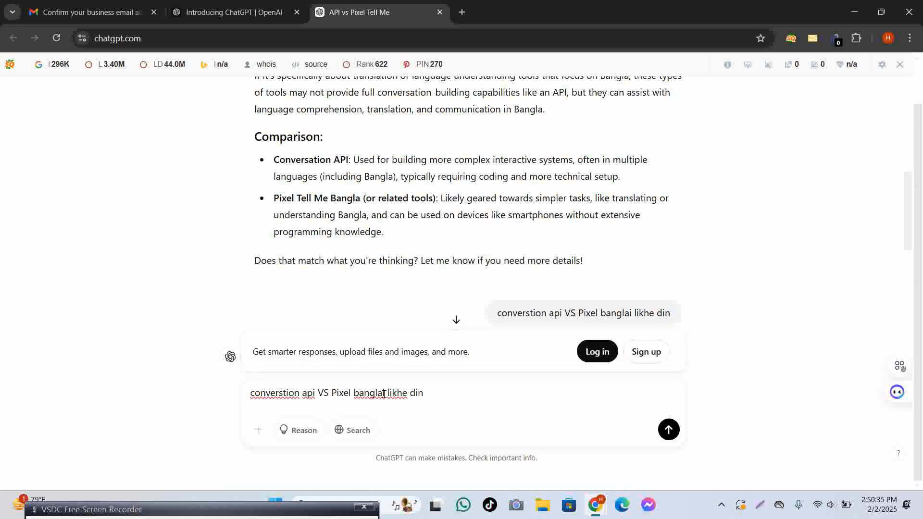
text(facebook)
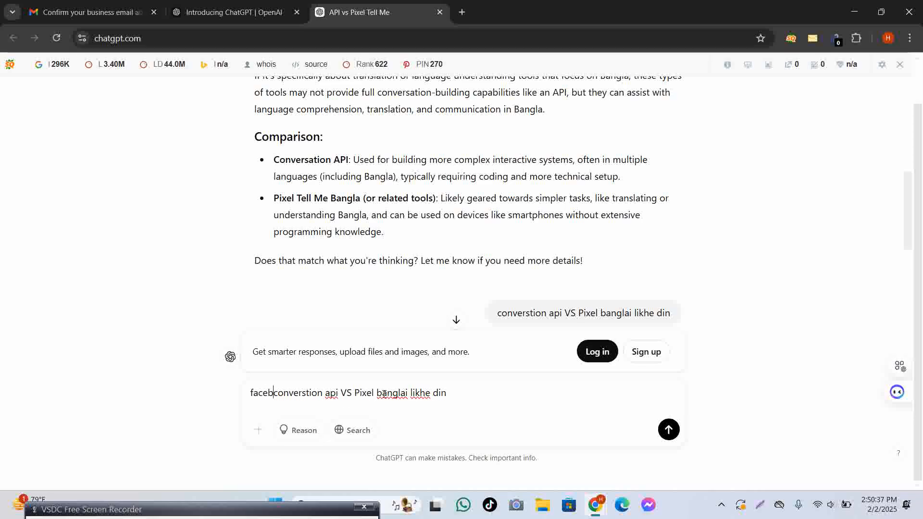
key(Return)
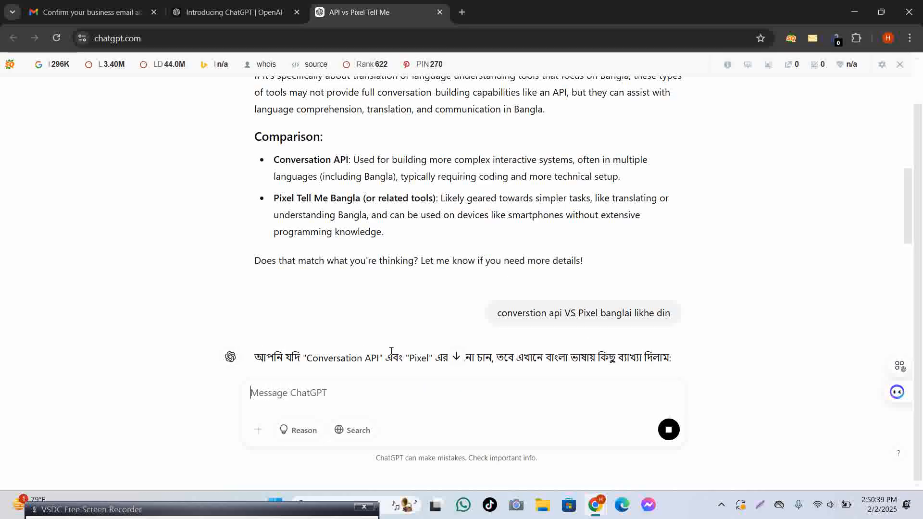
scroll(417, 341, down, 10)
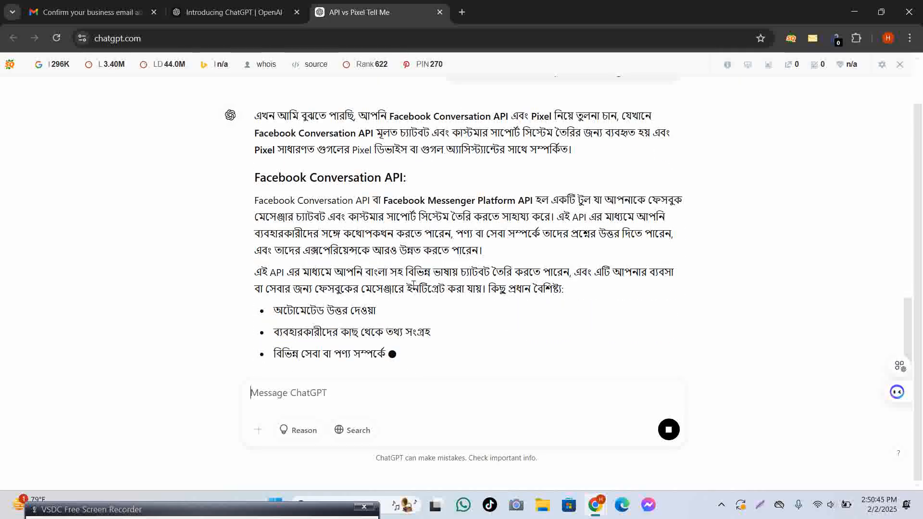
scroll(407, 295, up, 3)
scroll(328, 151, down, 3)
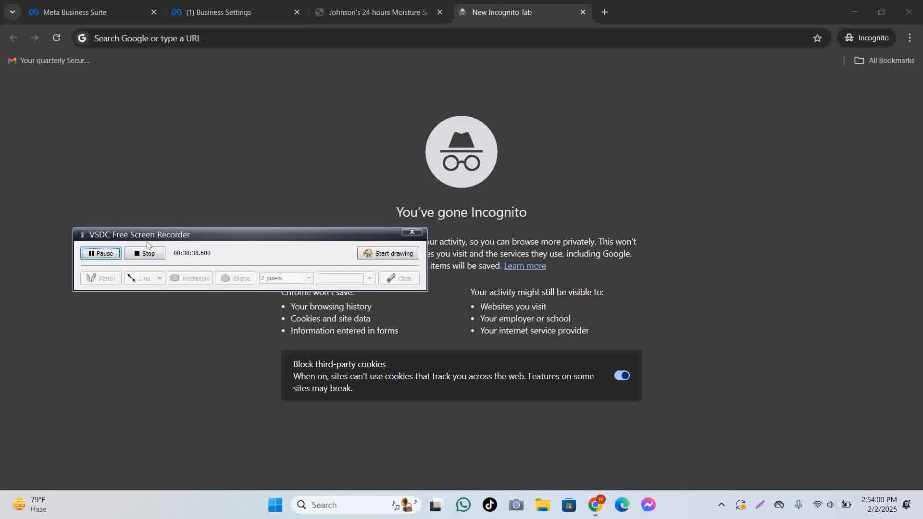
Choose Meta Pixel only as the Esrat Shop connection method and continue.
click(226, 12)
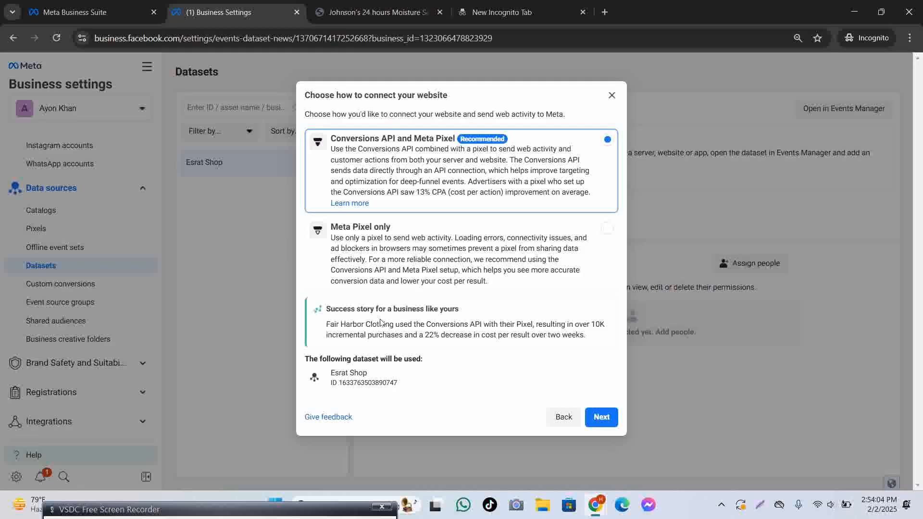
click(197, 517)
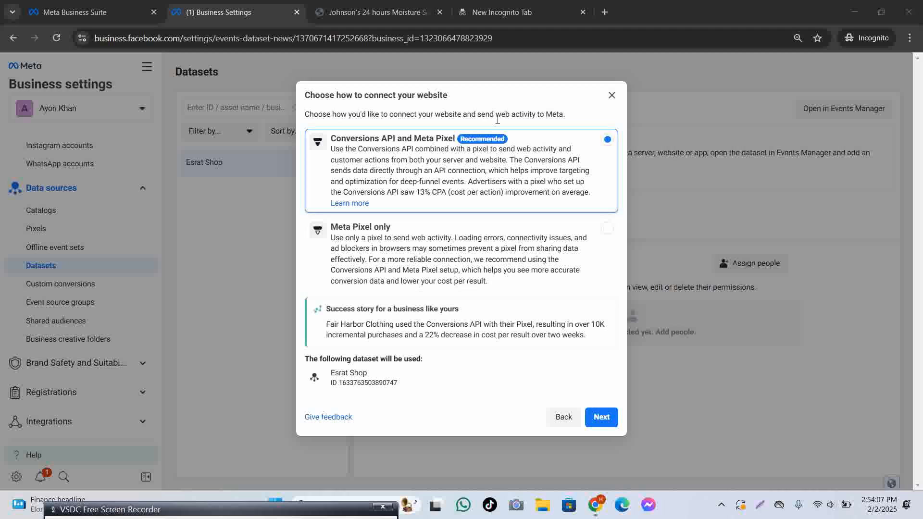
click(568, 233)
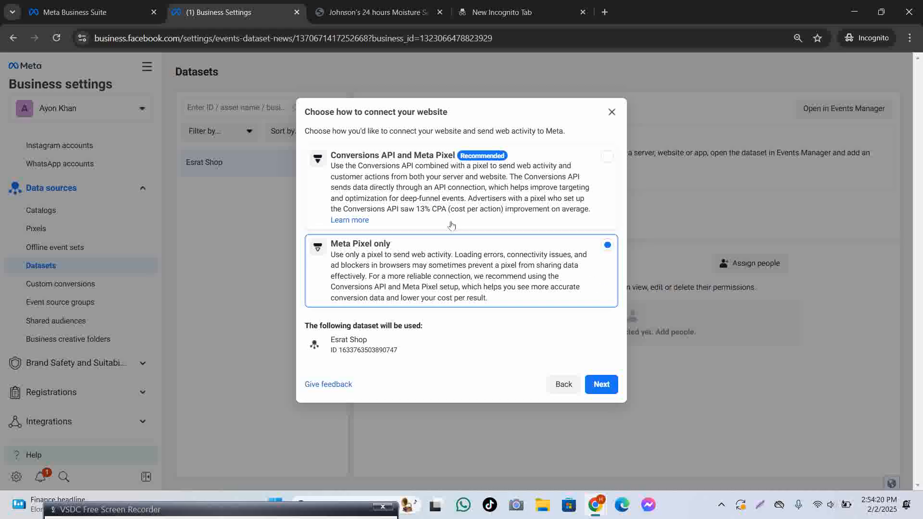
click(466, 193)
click(479, 260)
click(481, 171)
click(442, 233)
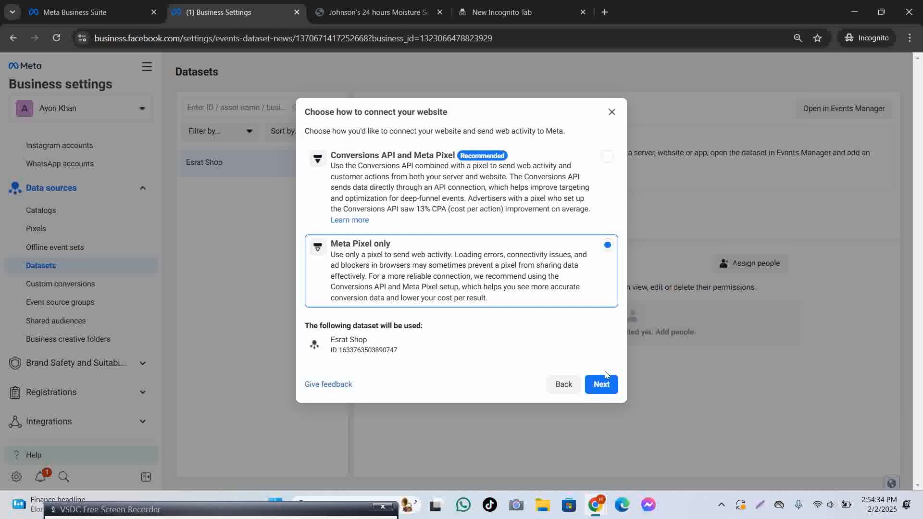
click(602, 384)
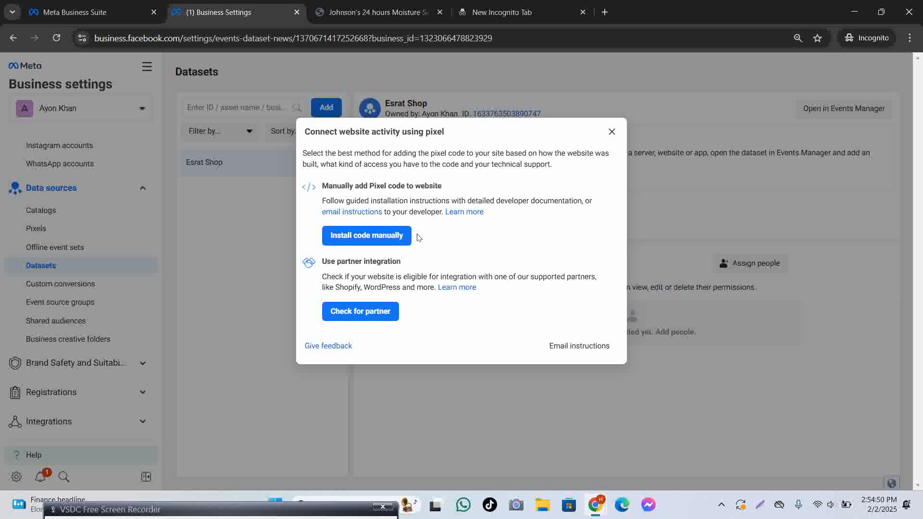
Open the partner integrations list and scroll through the available partners.
click(370, 311)
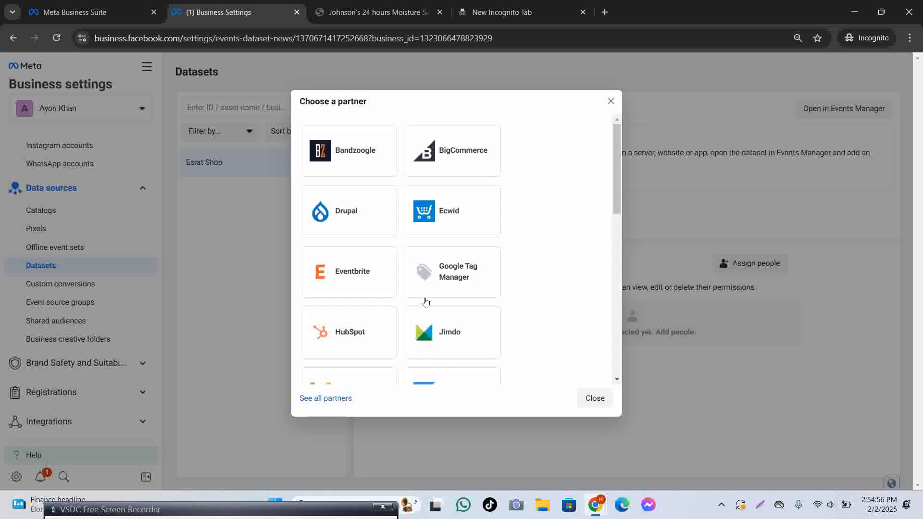
scroll(426, 298, down, 8)
scroll(431, 292, up, 8)
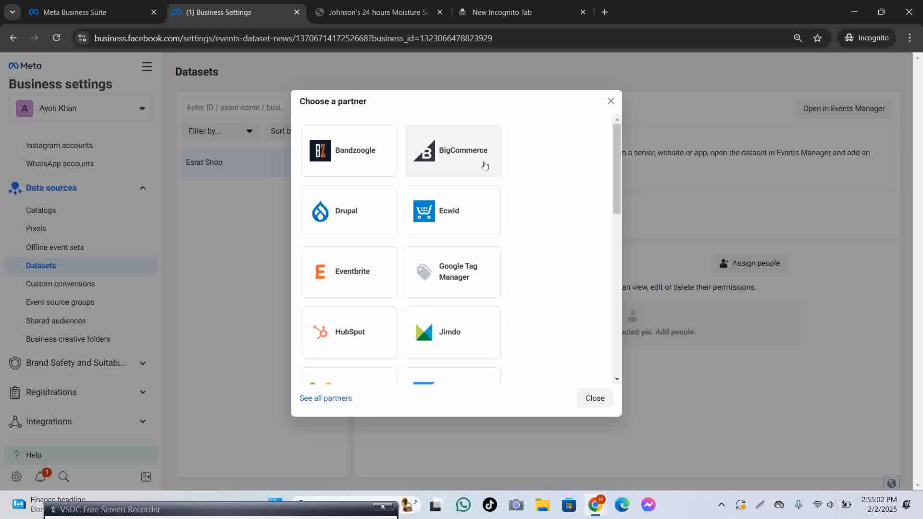
scroll(433, 240, down, 2)
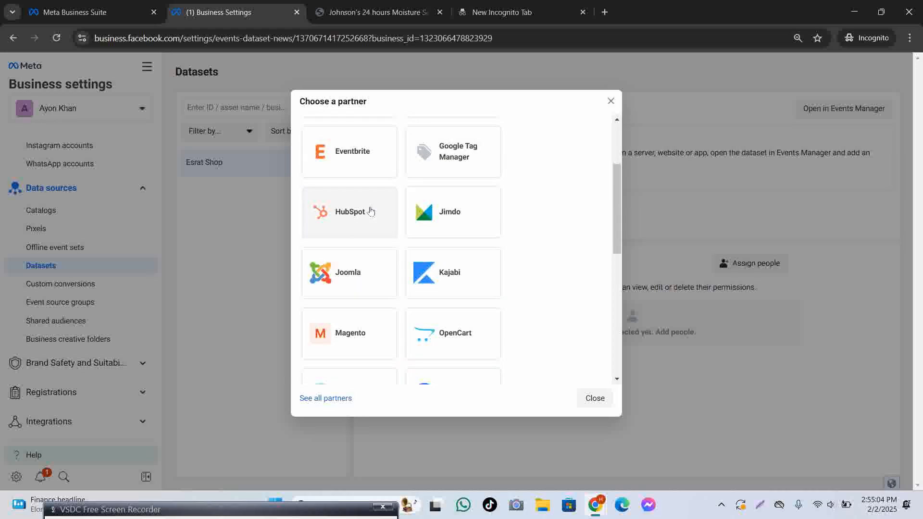
scroll(413, 240, down, 3)
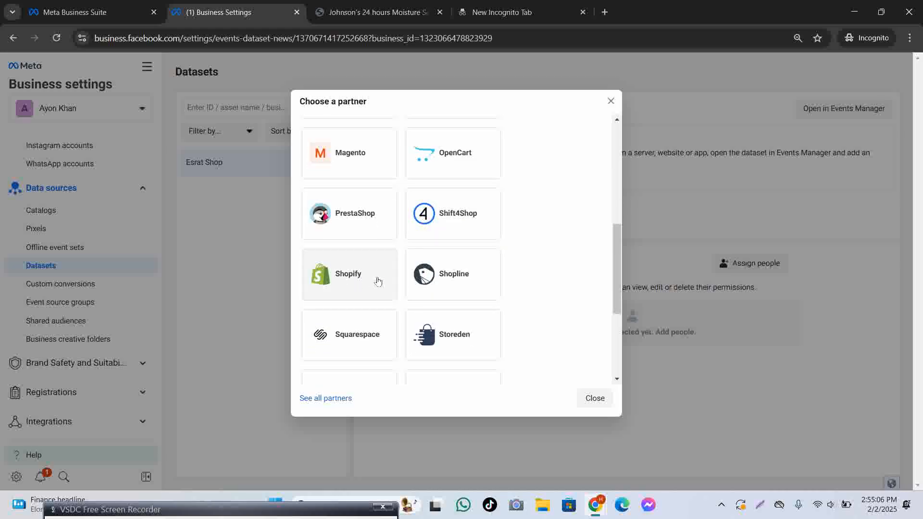
scroll(440, 284, down, 3)
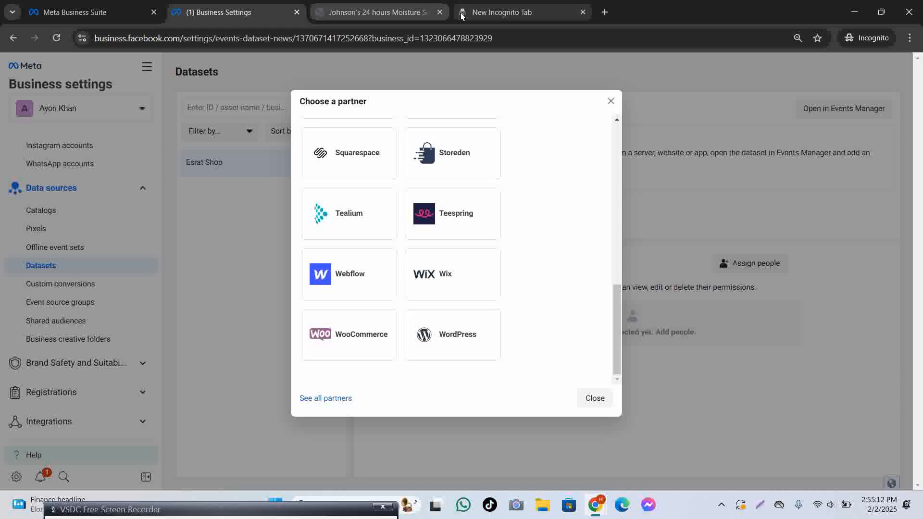
Return the store tab to the NirapodDeals home page, then go back to Business Settings.
mouse_move(596, 506)
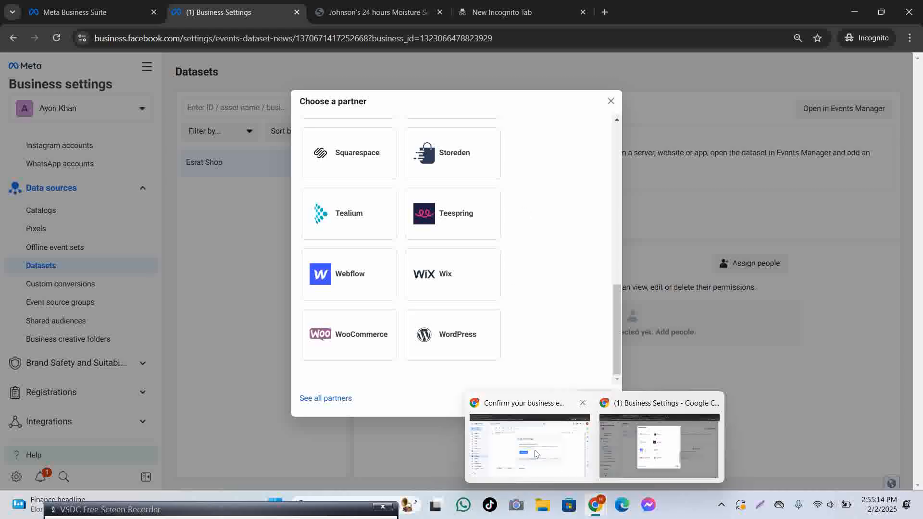
click(529, 432)
mouse_move(595, 503)
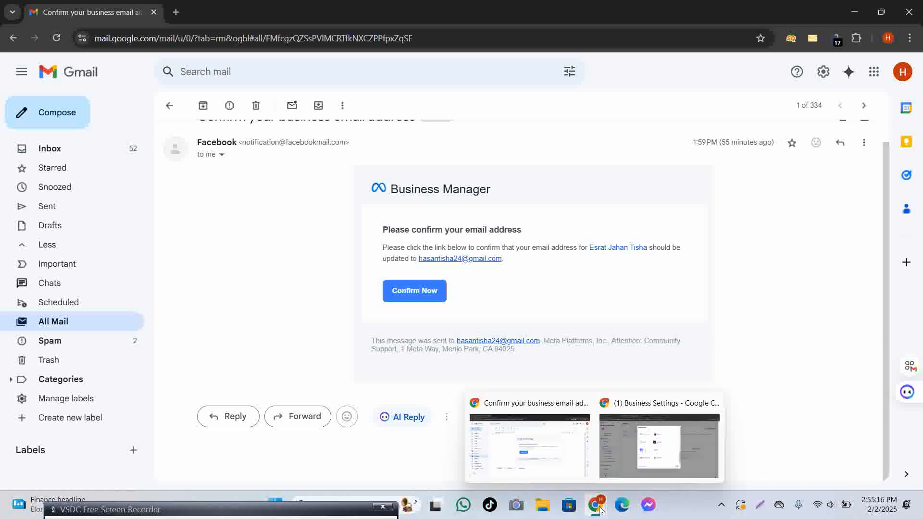
click(654, 469)
click(493, 12)
click(379, 12)
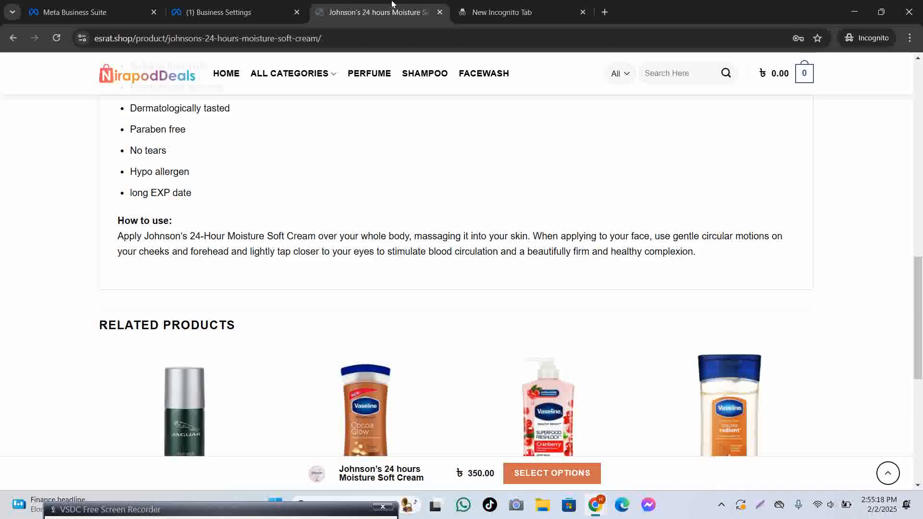
scroll(524, 279, up, 10)
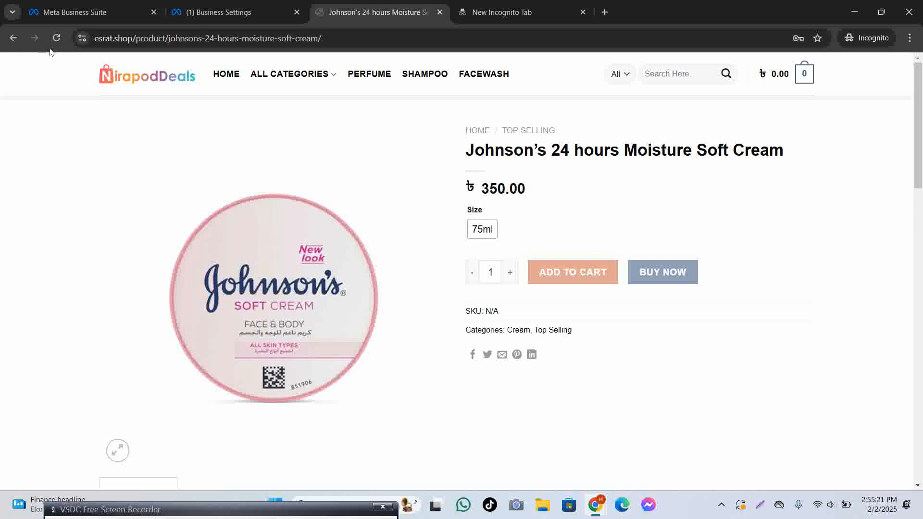
click(122, 71)
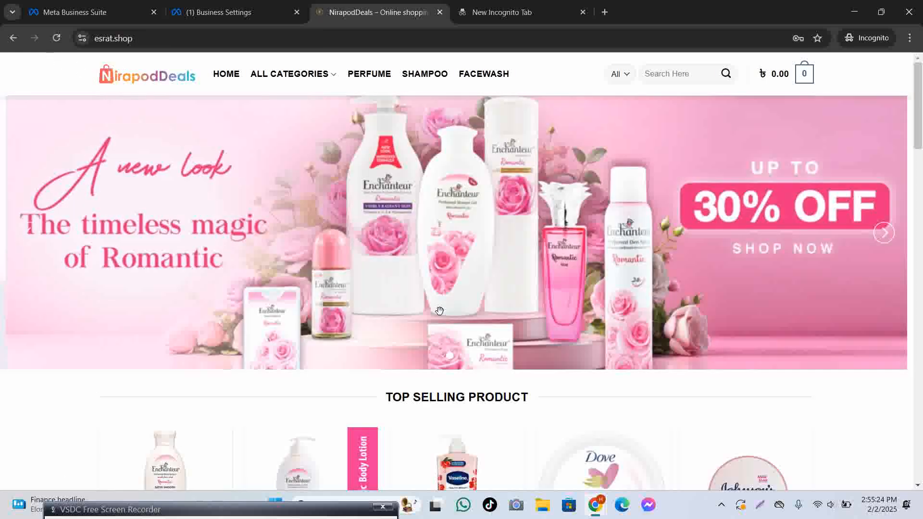
click(250, 11)
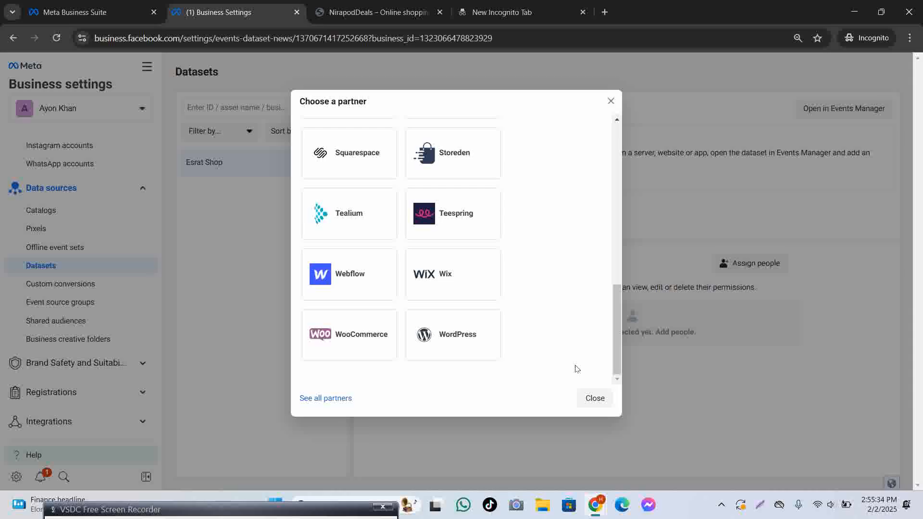
Close Choose a partner and open the Esrat Shop dataset in Events Manager.
click(600, 400)
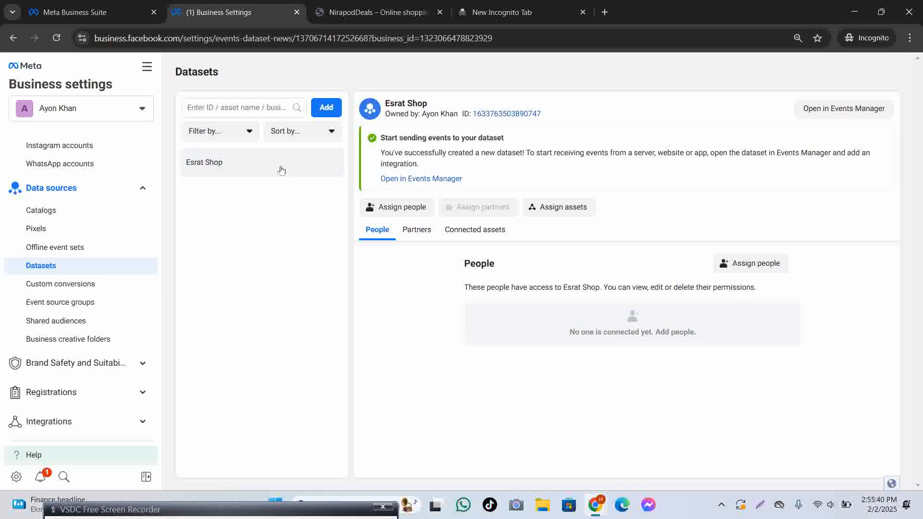
click(830, 110)
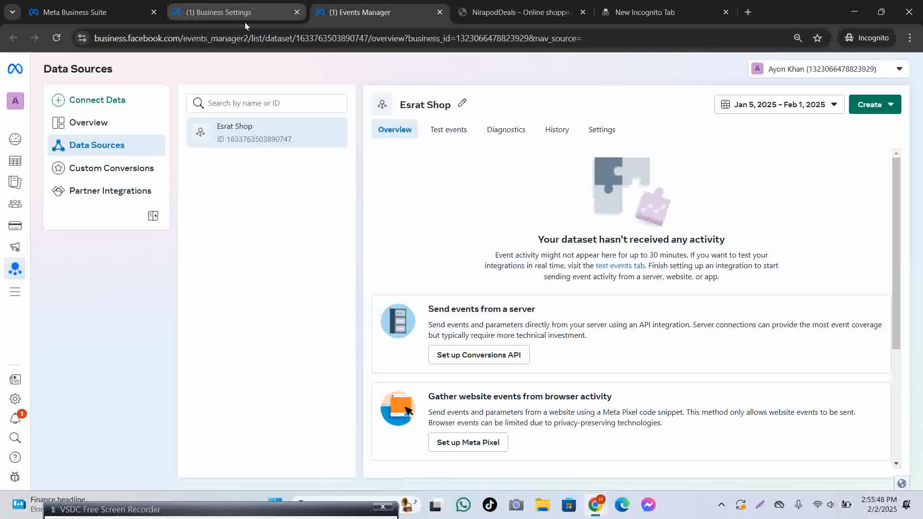
click(879, 105)
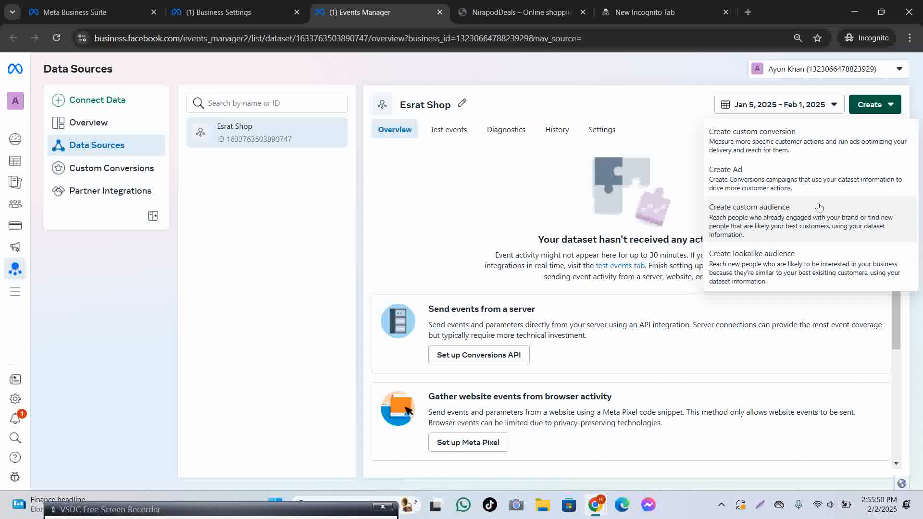
click(226, 12)
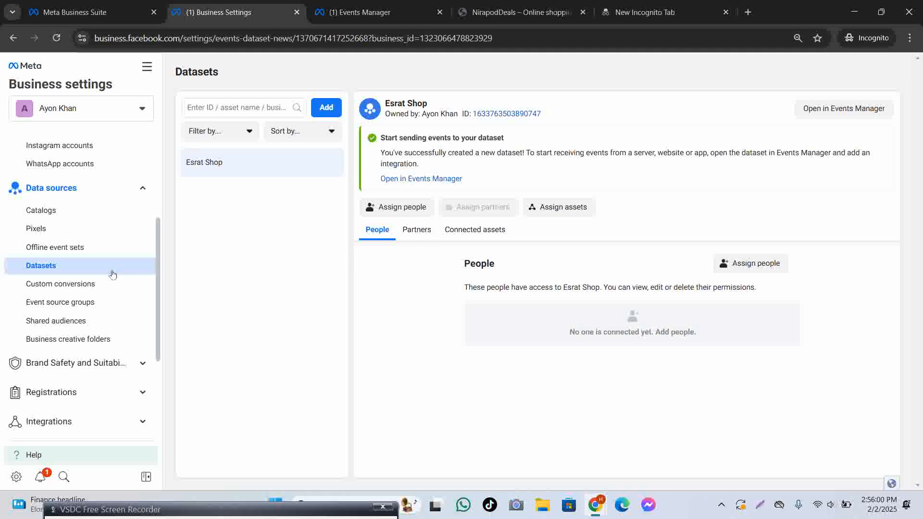
click(360, 12)
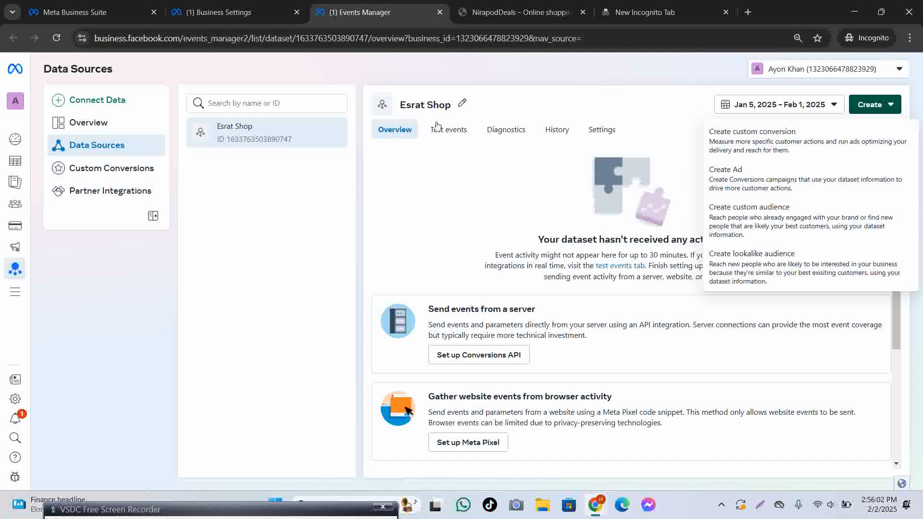
click(111, 167)
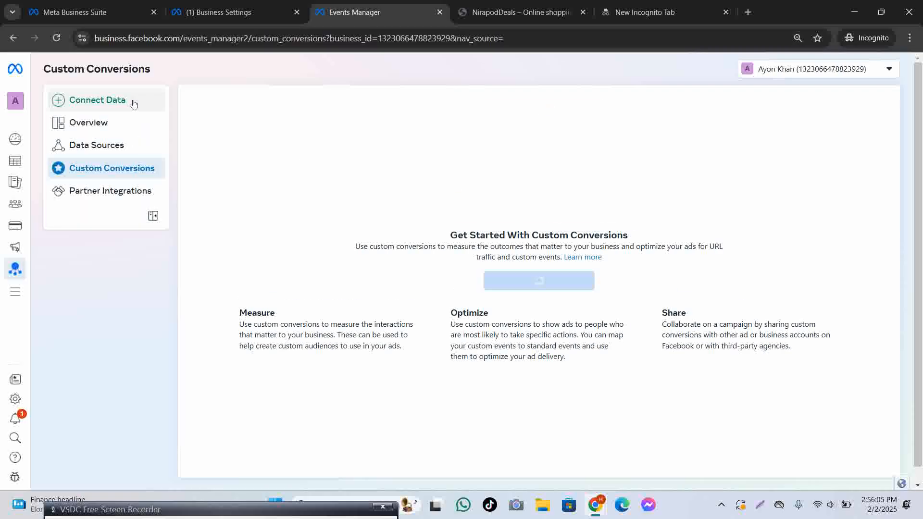
Try connecting a new Web data source, then cancel back to the Esrat Shop overview.
click(132, 101)
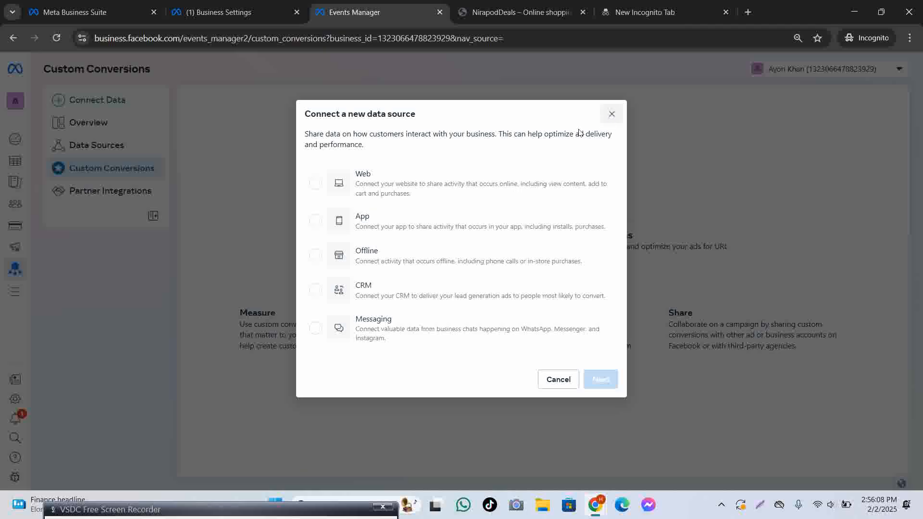
click(315, 182)
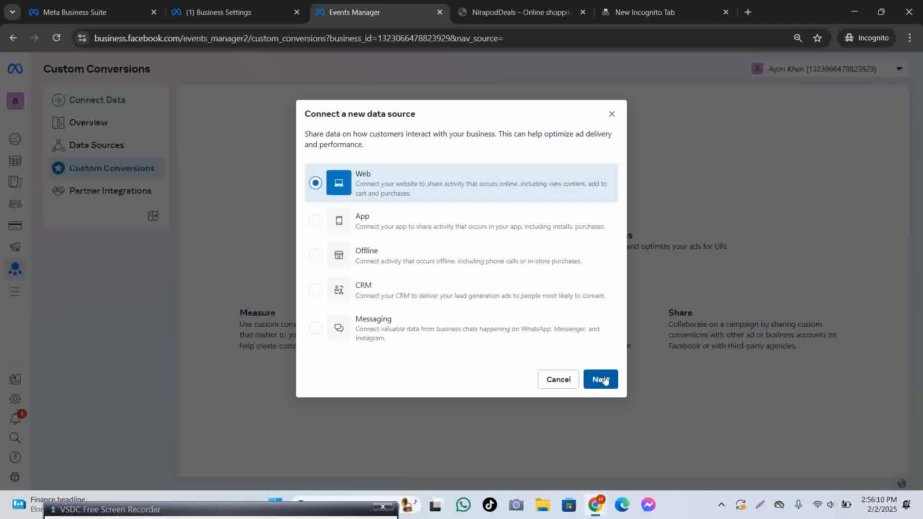
click(601, 380)
click(423, 234)
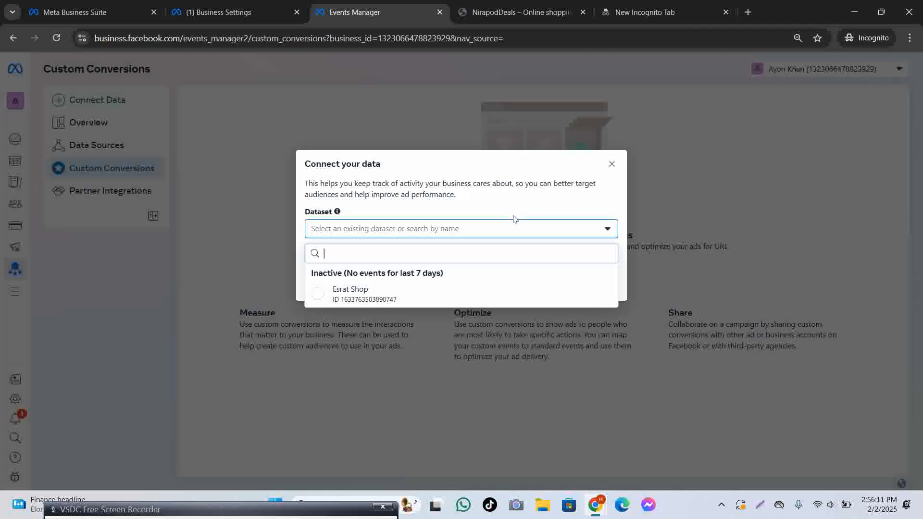
click(611, 164)
click(97, 145)
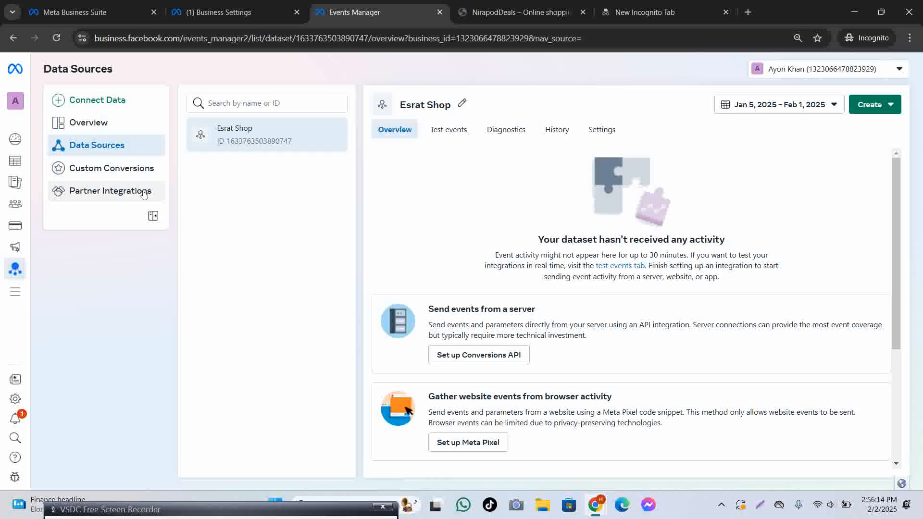
Browse the Partner Integrations gallery of website and data platforms.
click(85, 195)
click(128, 169)
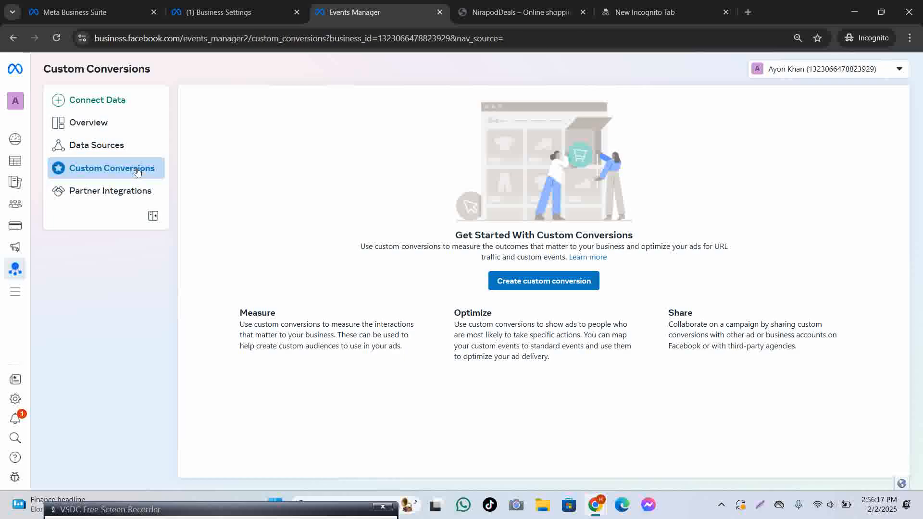
click(119, 199)
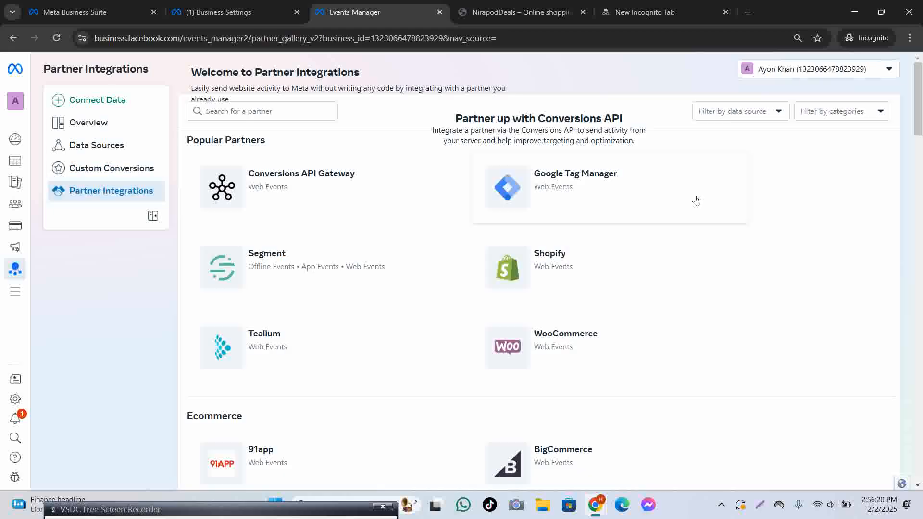
scroll(577, 308, down, 20)
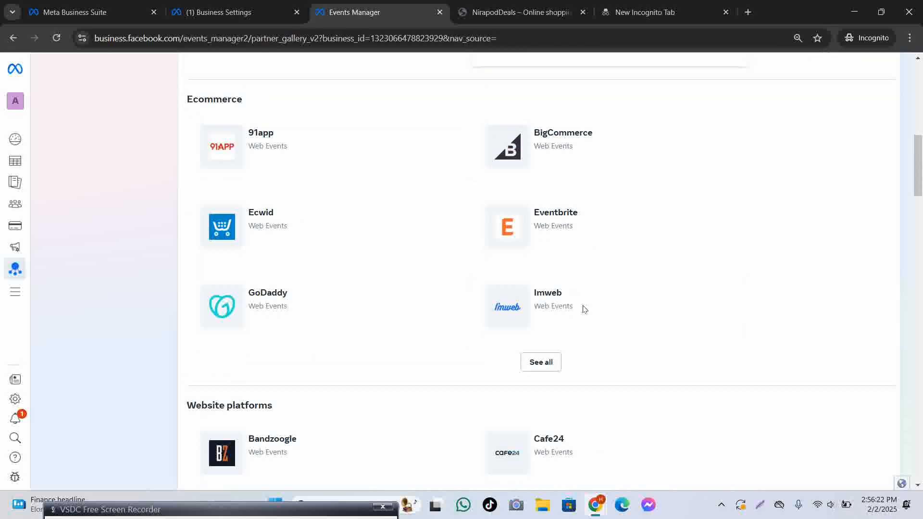
scroll(587, 302, down, 15)
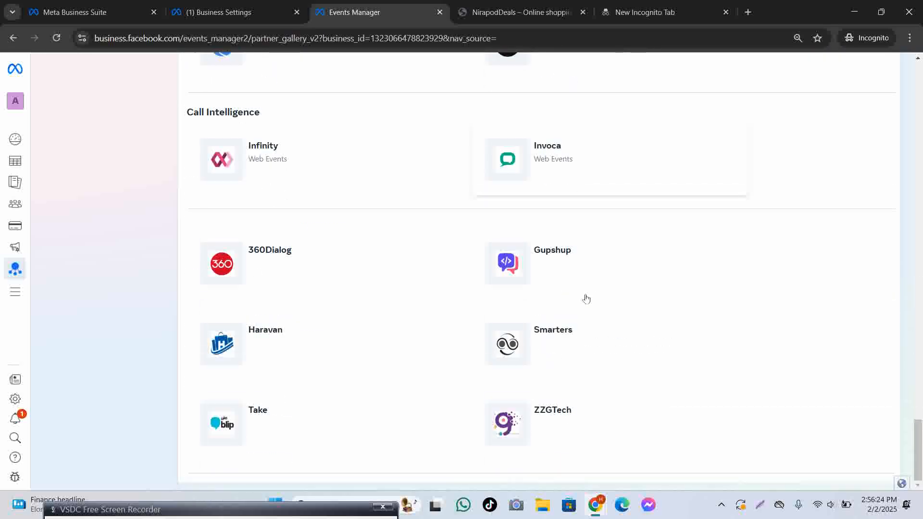
scroll(582, 300, up, 20)
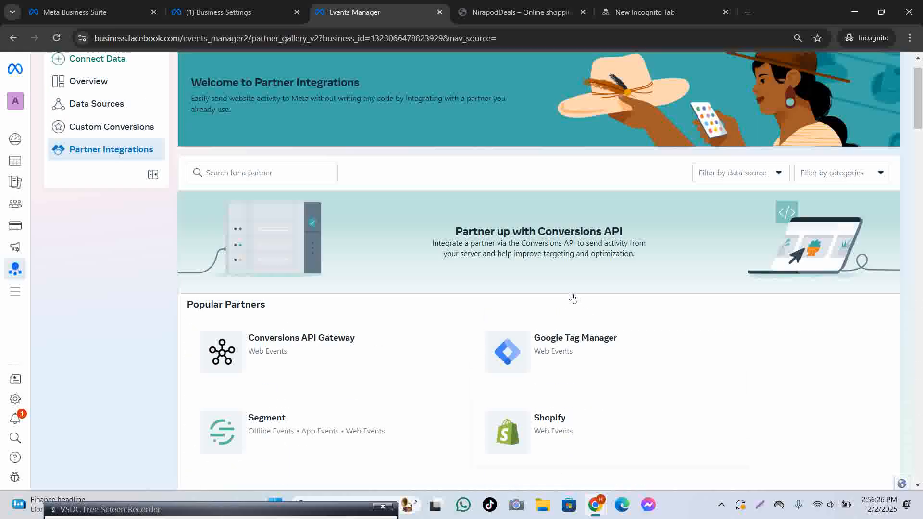
scroll(573, 298, up, 2)
Bring the esrat.shop tab forward and reload the store home page.
click(137, 514)
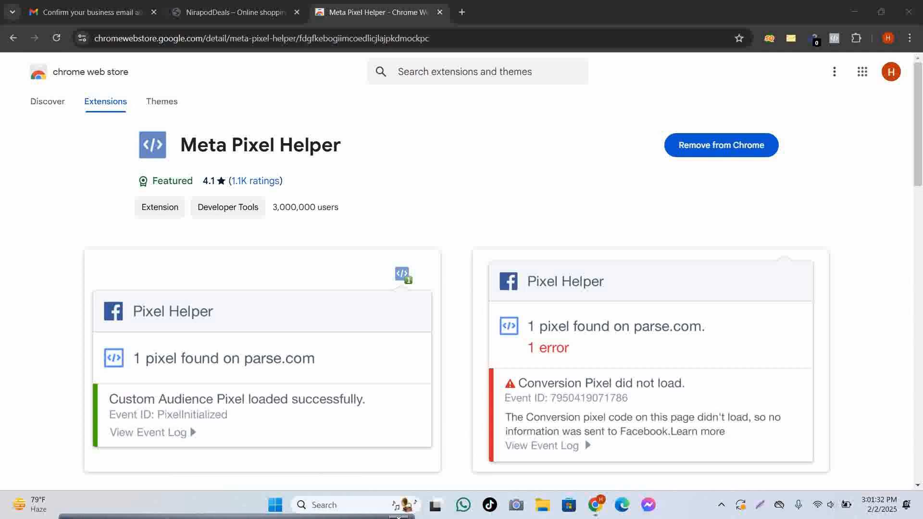
click(264, 13)
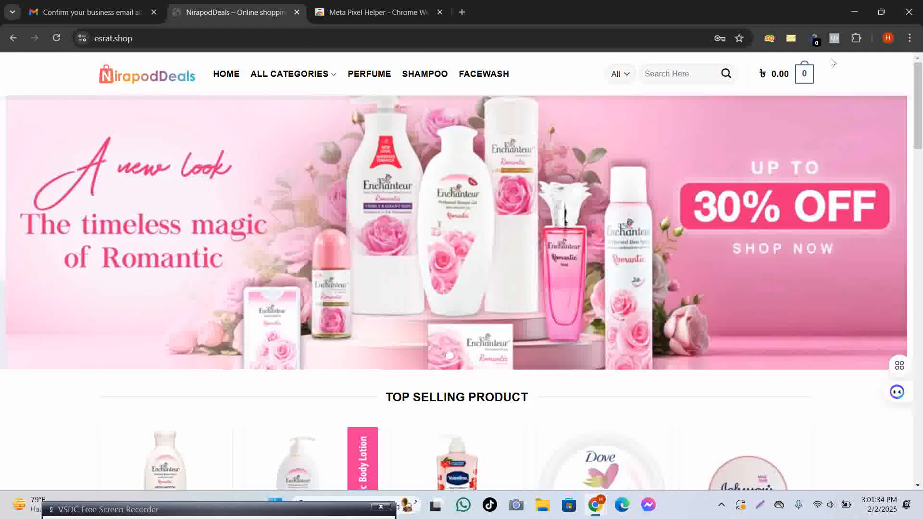
click(56, 38)
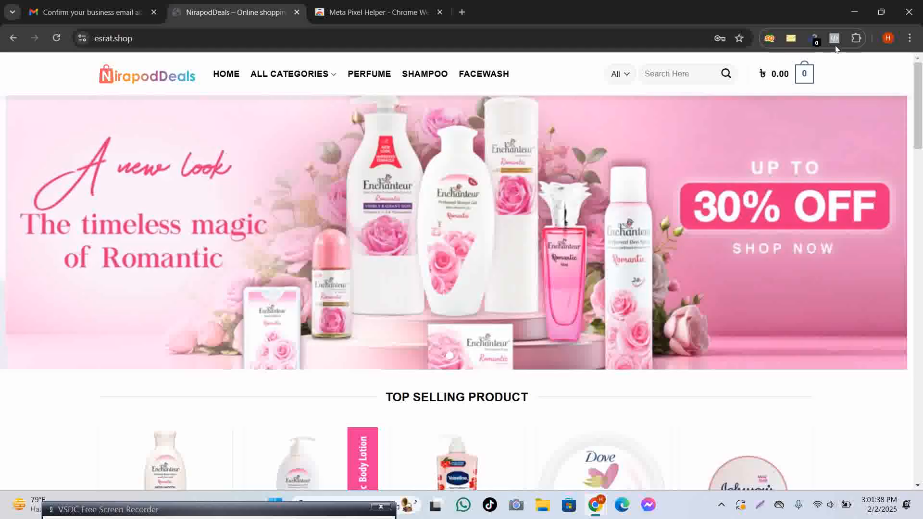
Run Meta Pixel Helper on esrat.shop (no pixel found), then show the WordPress admin dashboard.
click(835, 38)
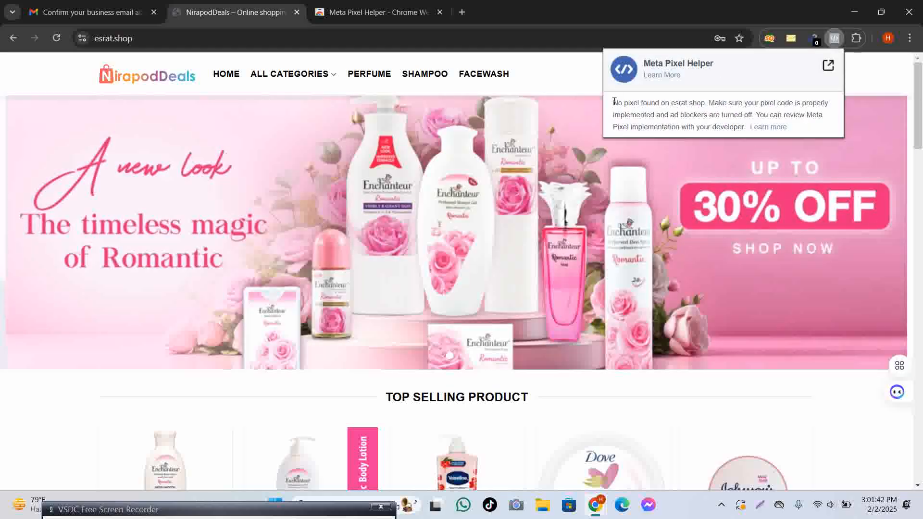
drag(614, 102, 707, 106)
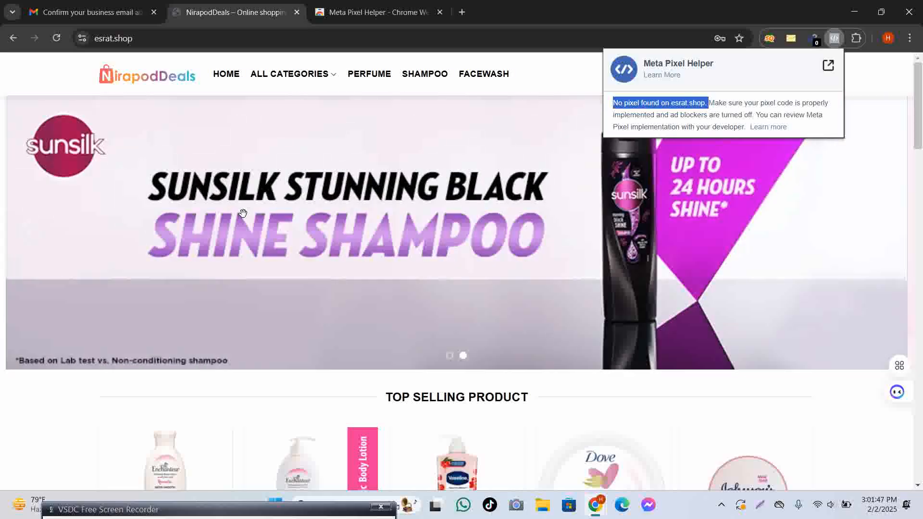
click(89, 189)
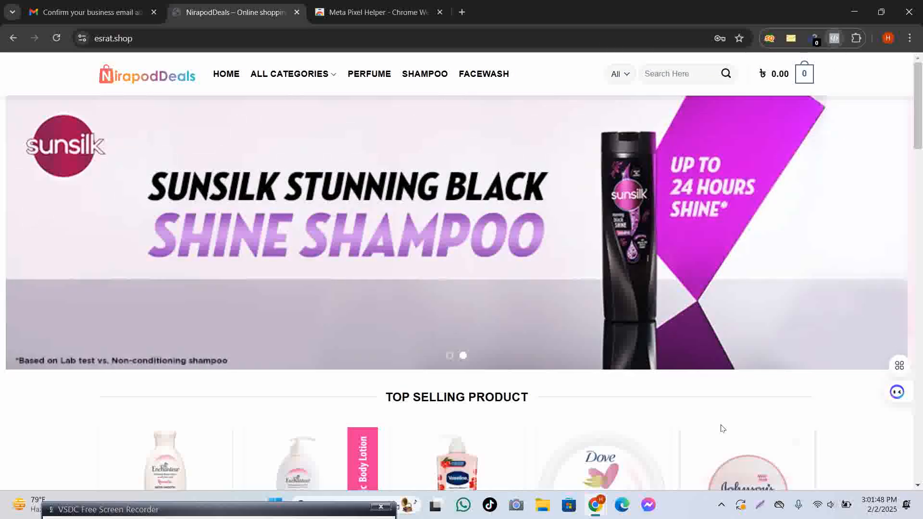
mouse_move(596, 512)
click(659, 447)
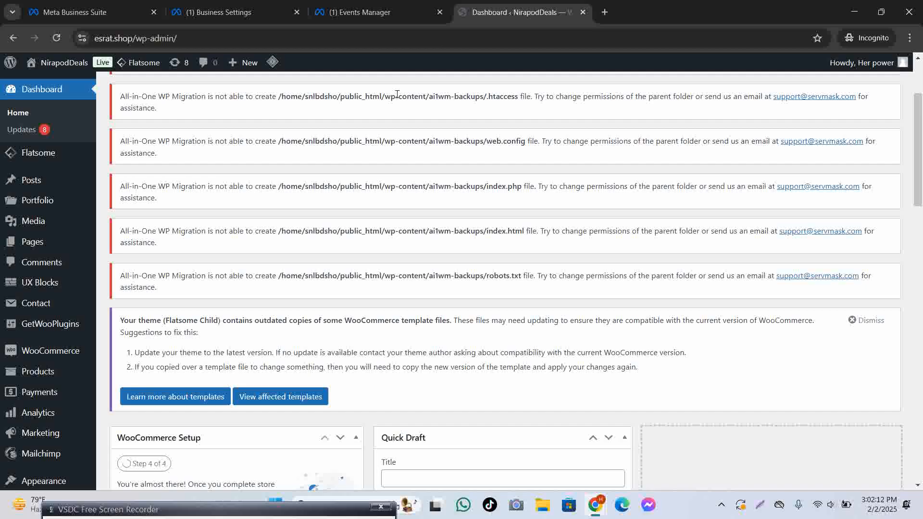
Search the WordPress plugin directory for 'wp-co' to find WPCode.
scroll(44, 264, down, 6)
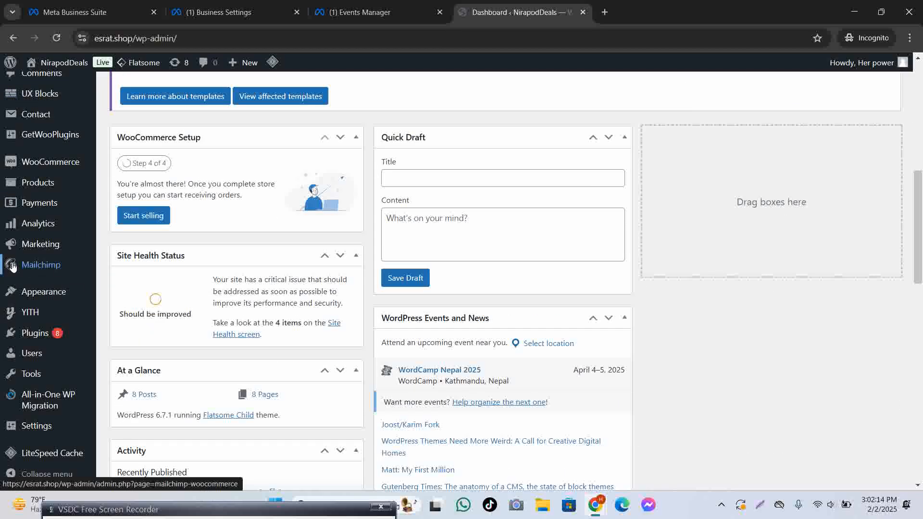
mouse_move(33, 332)
click(139, 356)
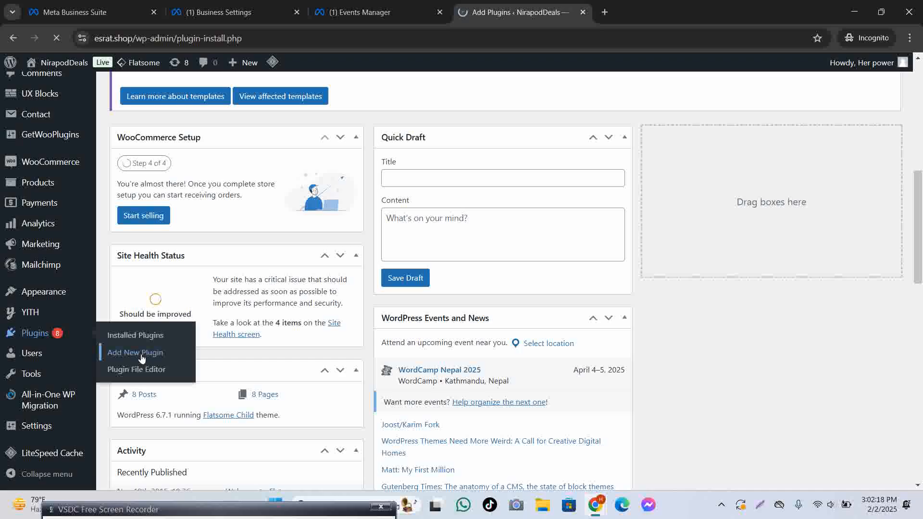
scroll(533, 287, down, 7)
scroll(567, 274, up, 1)
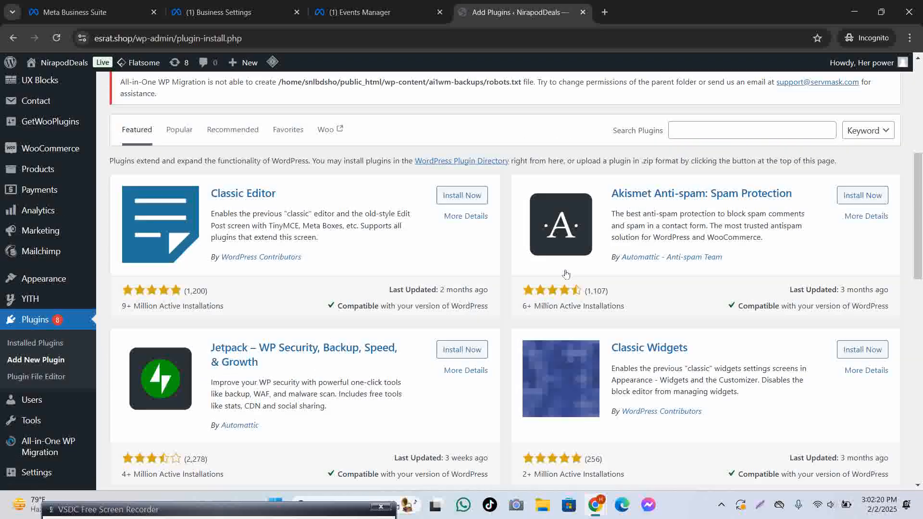
click(717, 144)
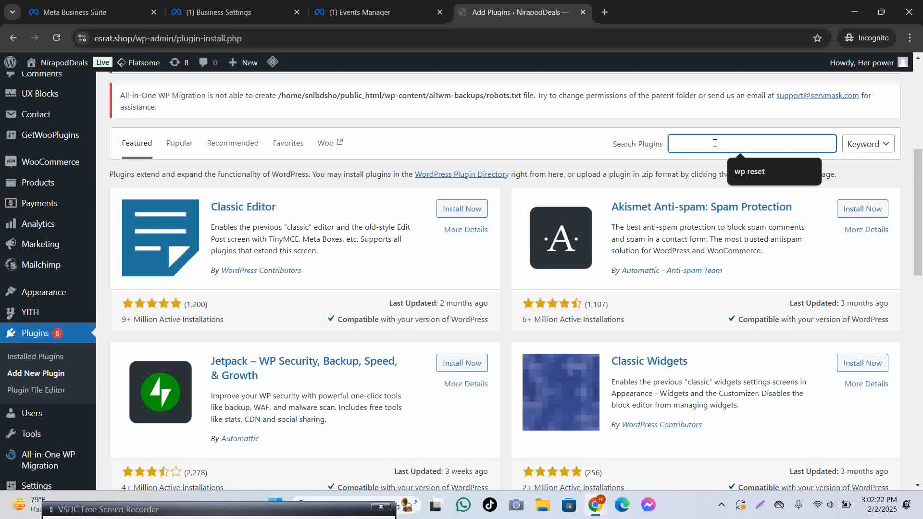
text(wp-)
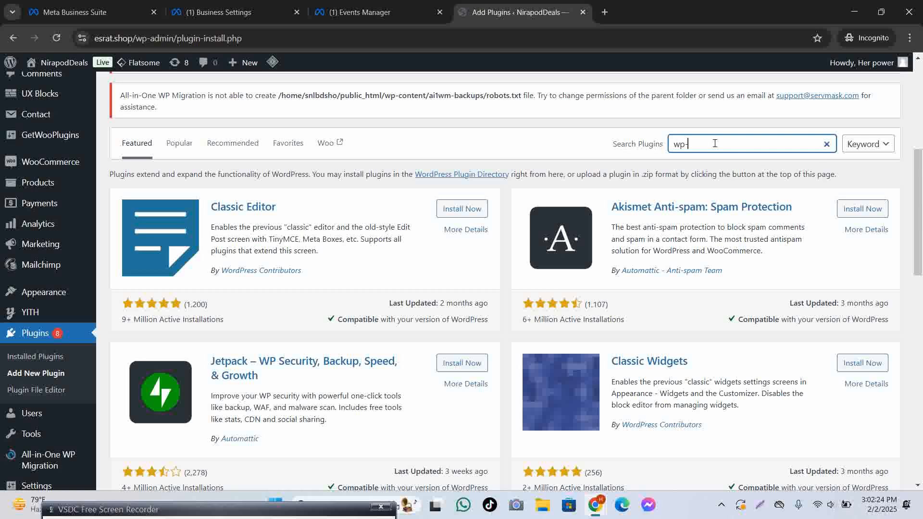
text(code)
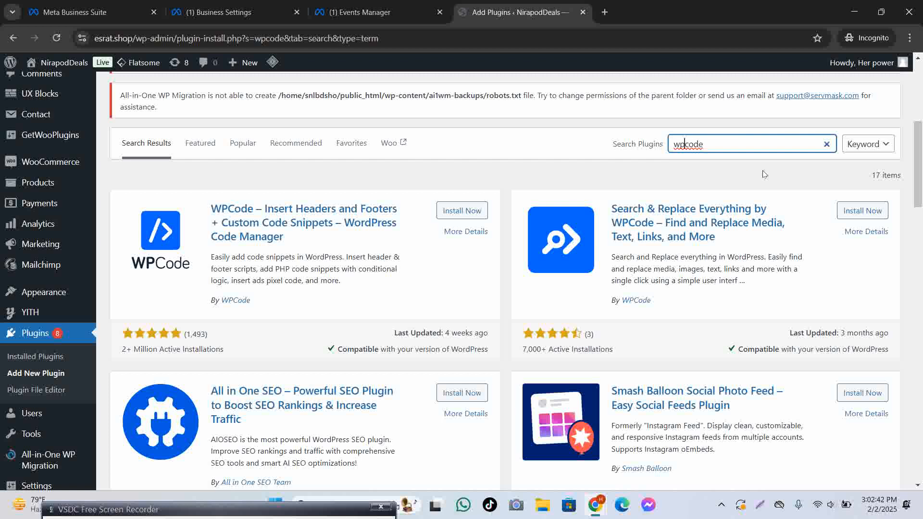
click(241, 12)
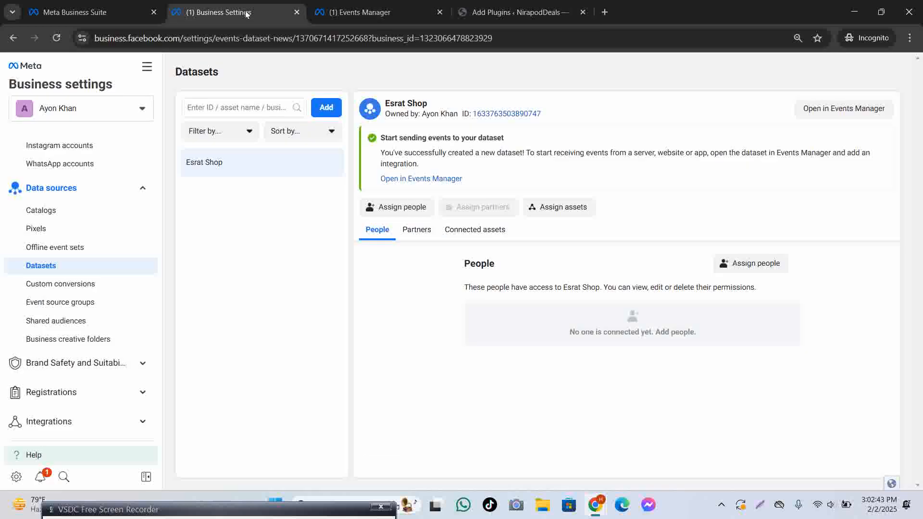
In Events Manager, choose manual installation and copy the Meta Pixel base code.
click(360, 15)
click(391, 237)
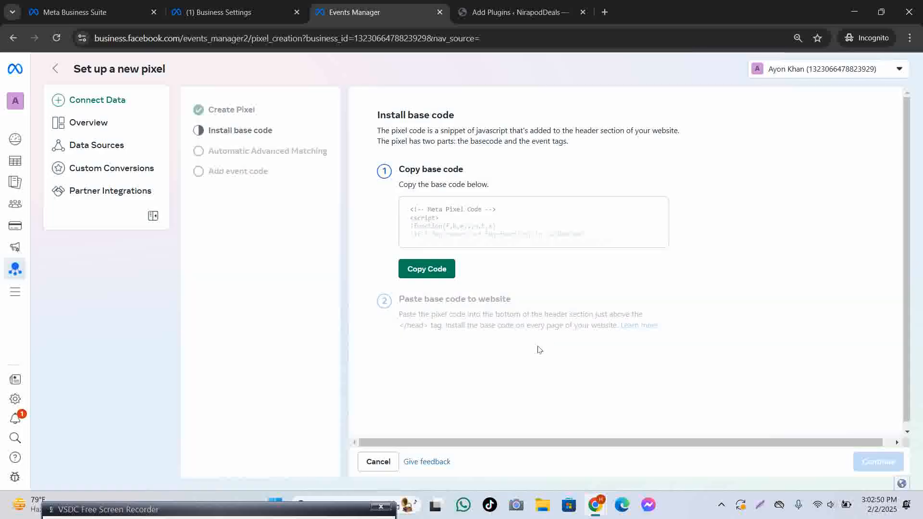
scroll(447, 248, down, 1)
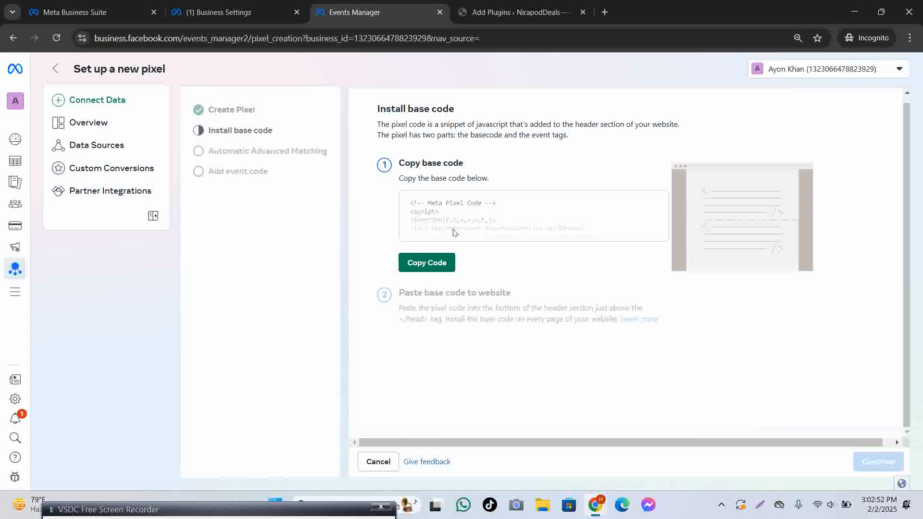
click(427, 263)
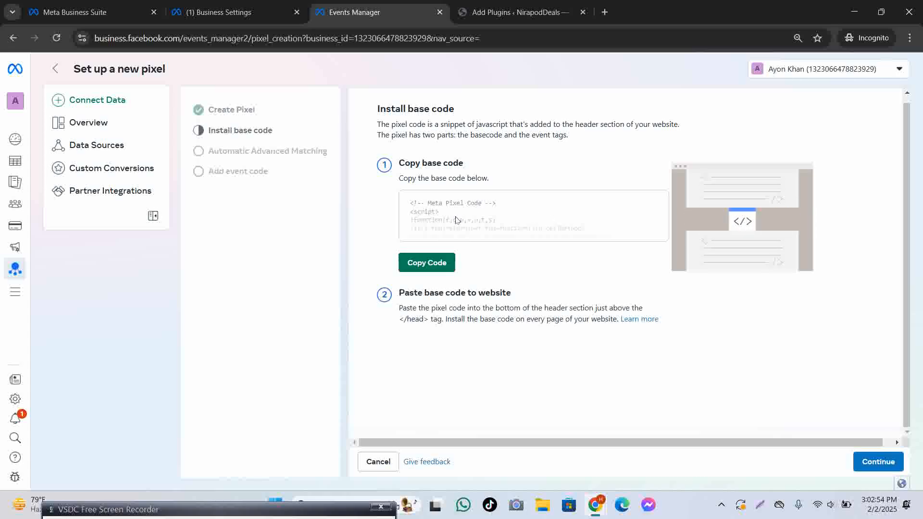
scroll(459, 226, up, 1)
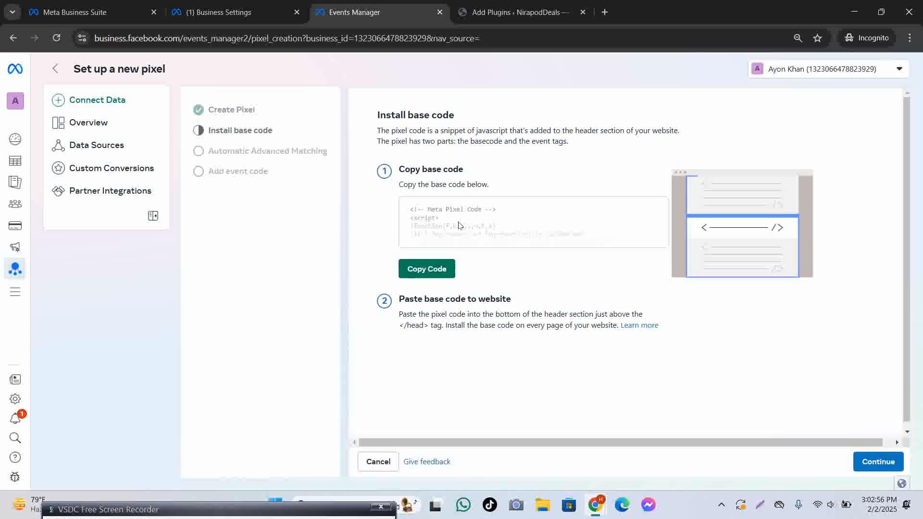
click(500, 12)
Review the note about pasting the base code above </head>, then return to WordPress.
scroll(29, 161, up, 7)
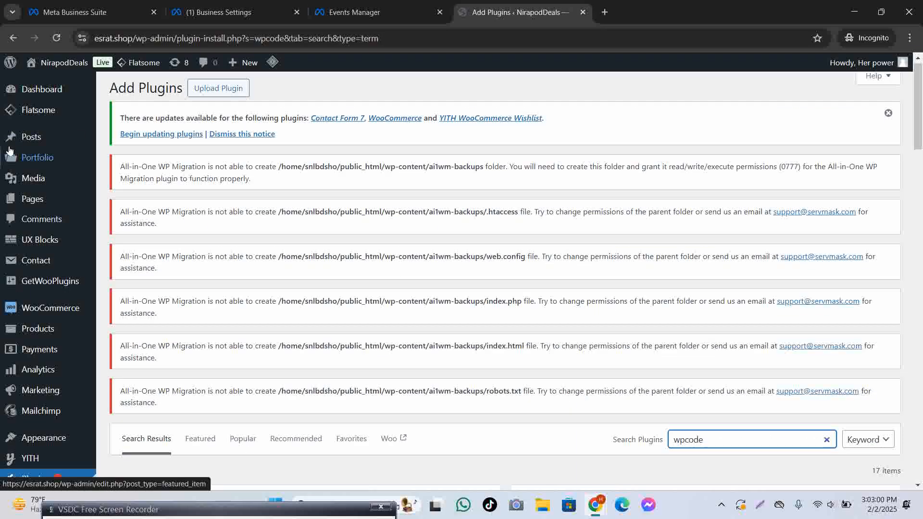
scroll(546, 323, down, 7)
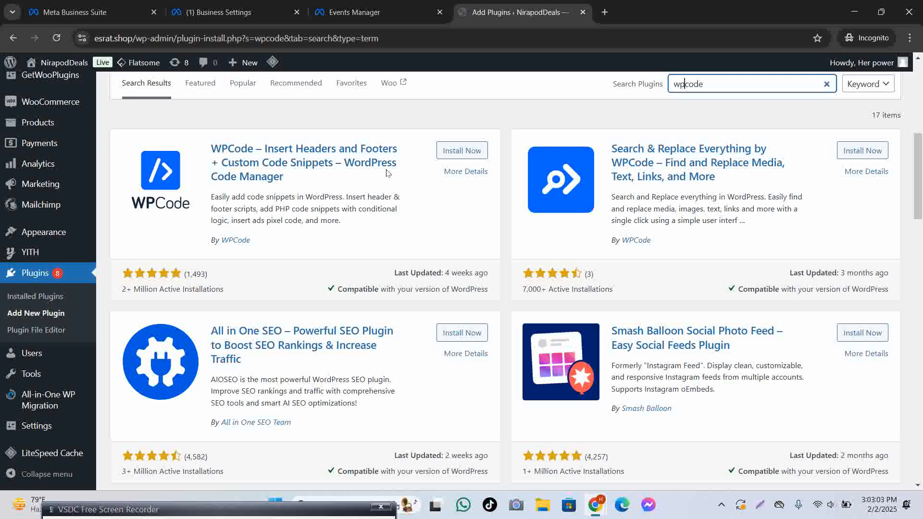
click(366, 12)
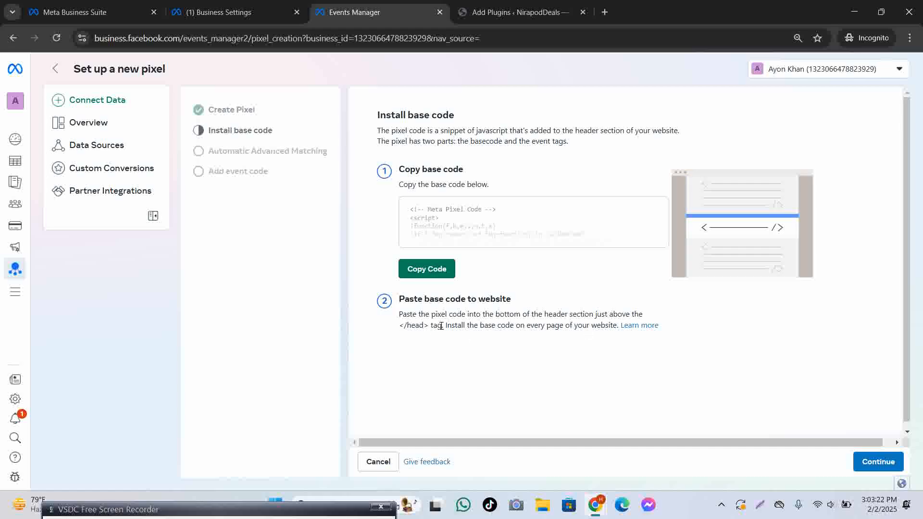
drag(441, 326, 398, 313)
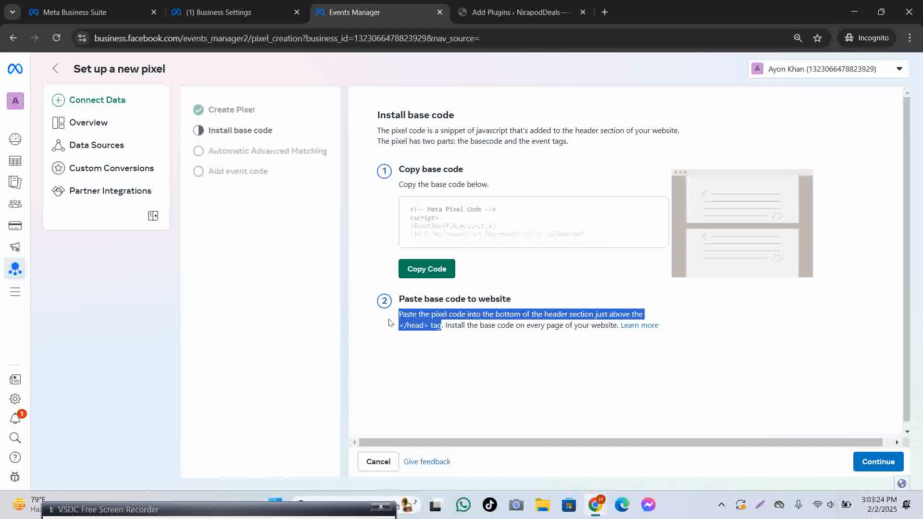
click(531, 361)
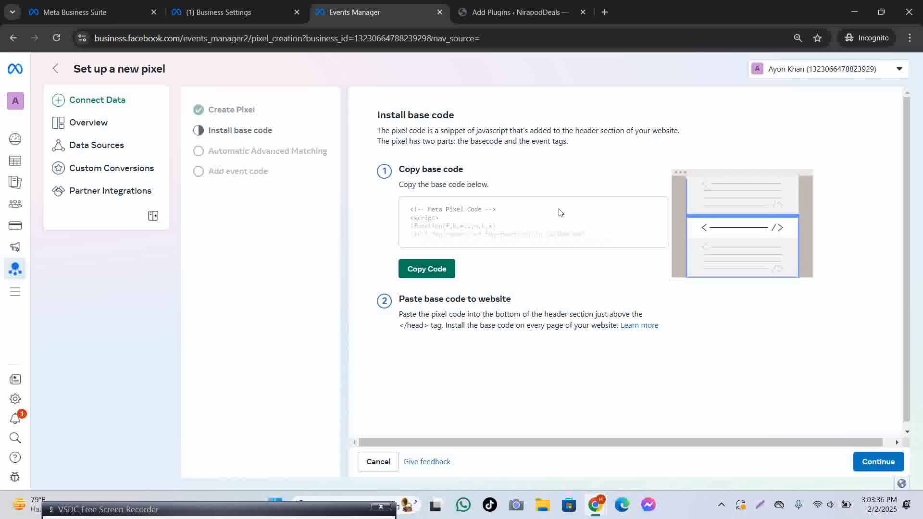
click(491, 12)
scroll(486, 115, up, 3)
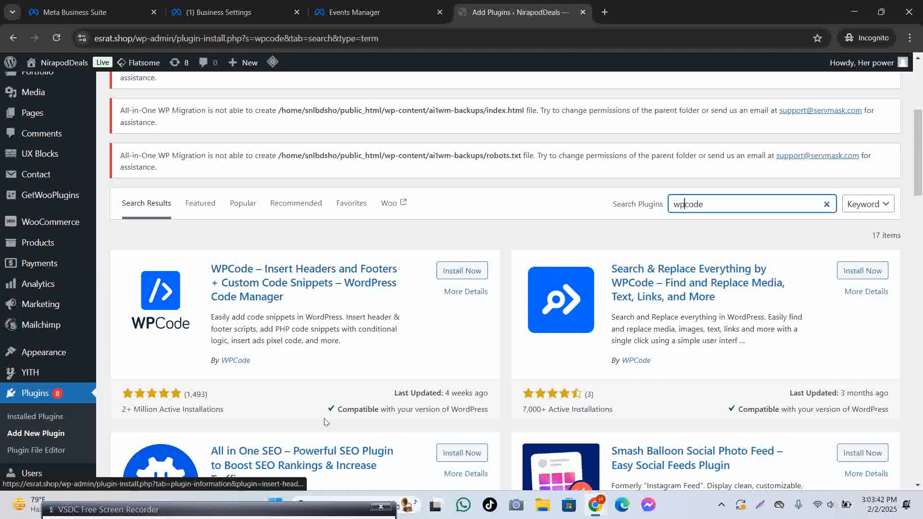
Install and activate the WPCode plugin.
click(243, 514)
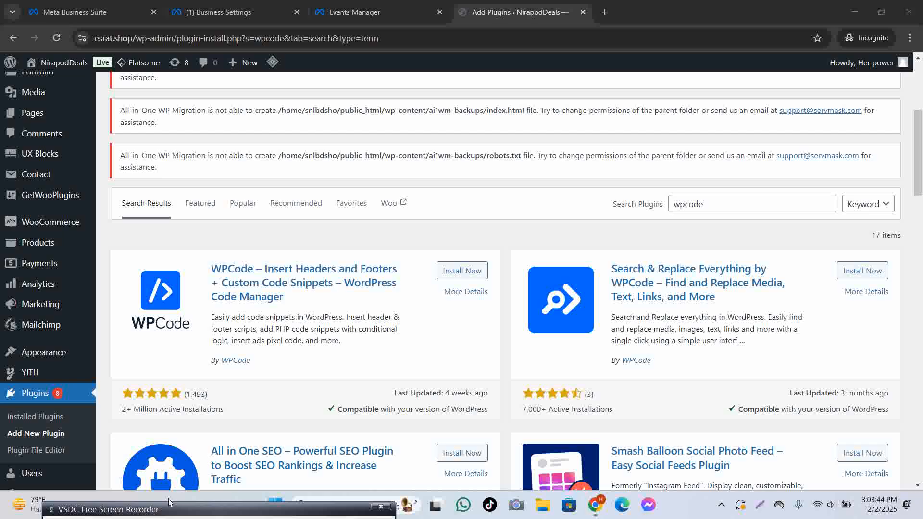
mouse_move(165, 513)
mouse_down()
mouse_move(187, 337)
mouse_move(173, 518)
mouse_up()
click(461, 270)
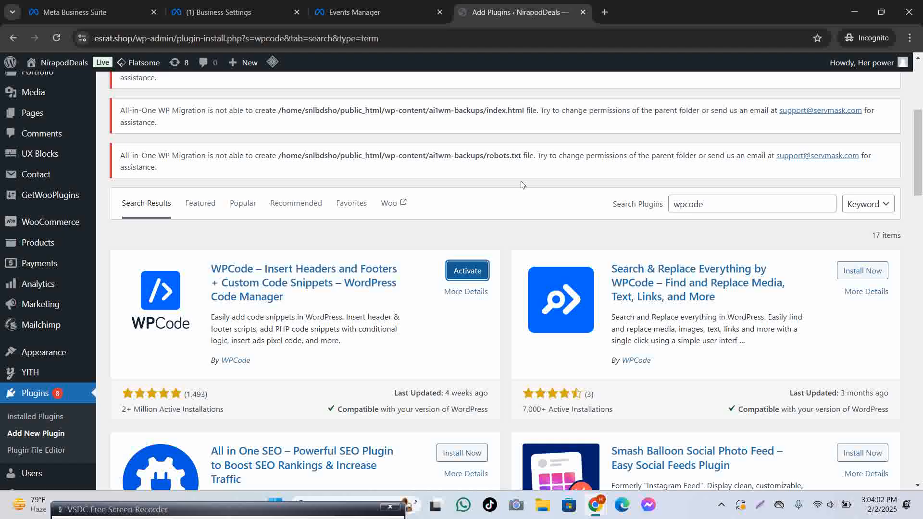
click(476, 272)
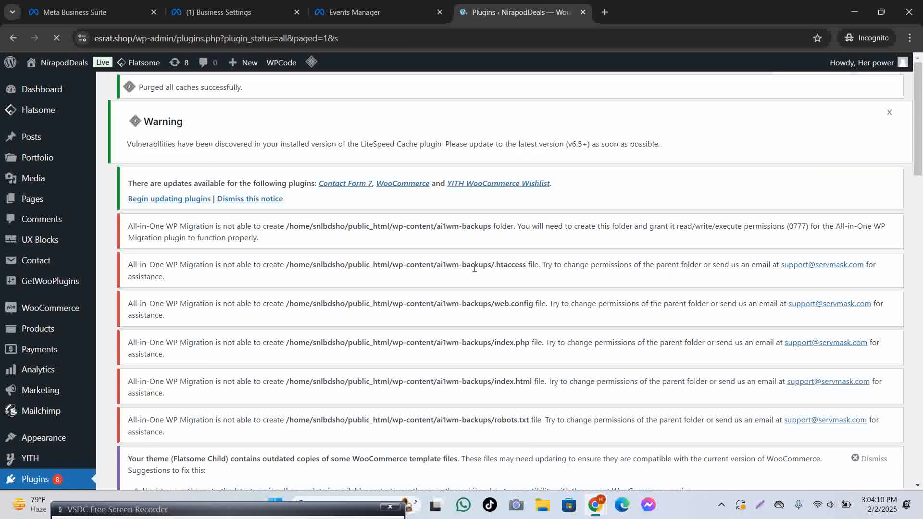
Reload the installed plugins list and find WPCode Lite among the active plugins.
scroll(289, 284, down, 2)
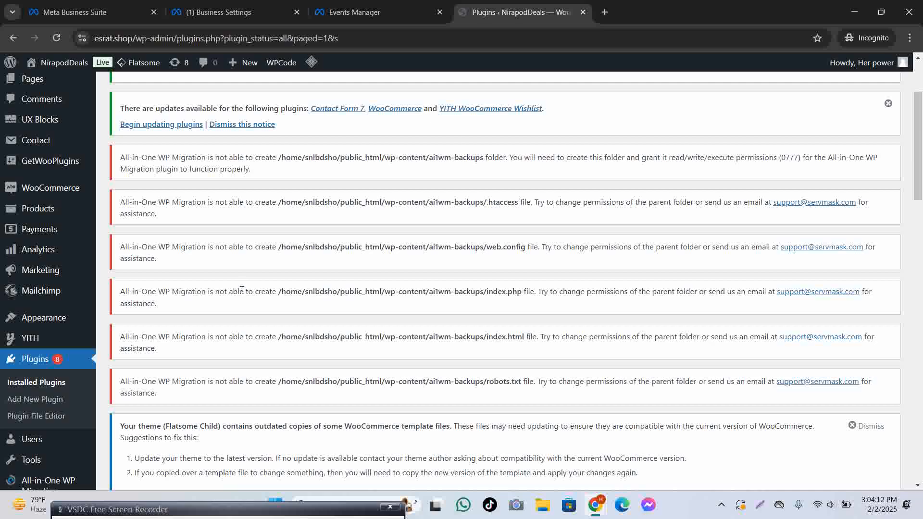
double_click(196, 509)
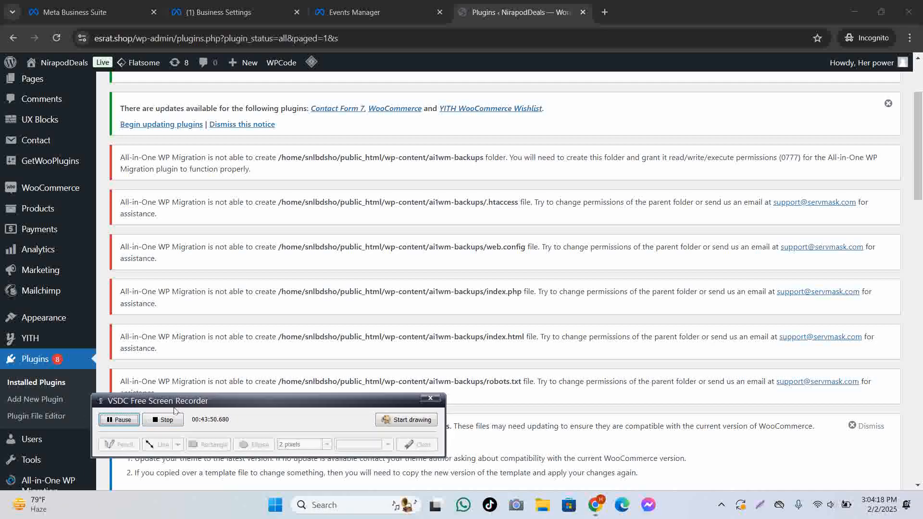
double_click(188, 402)
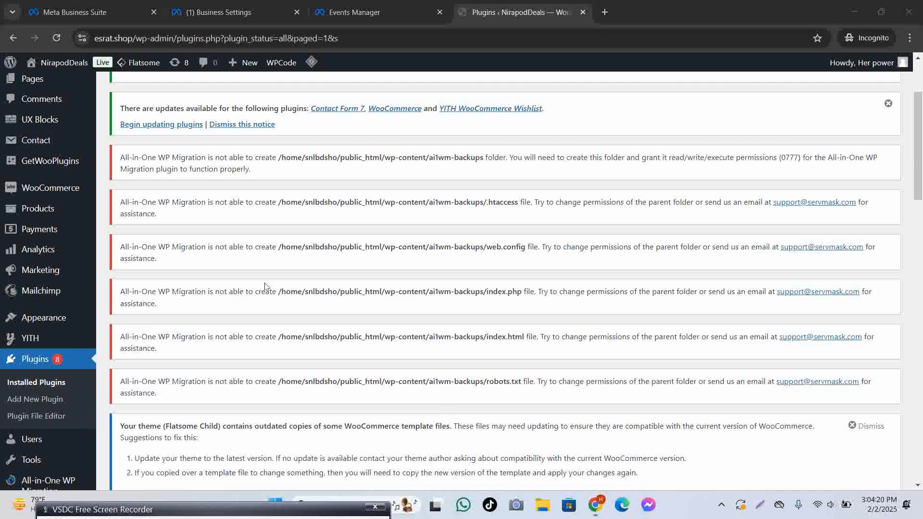
scroll(267, 284, down, 8)
scroll(263, 262, down, 10)
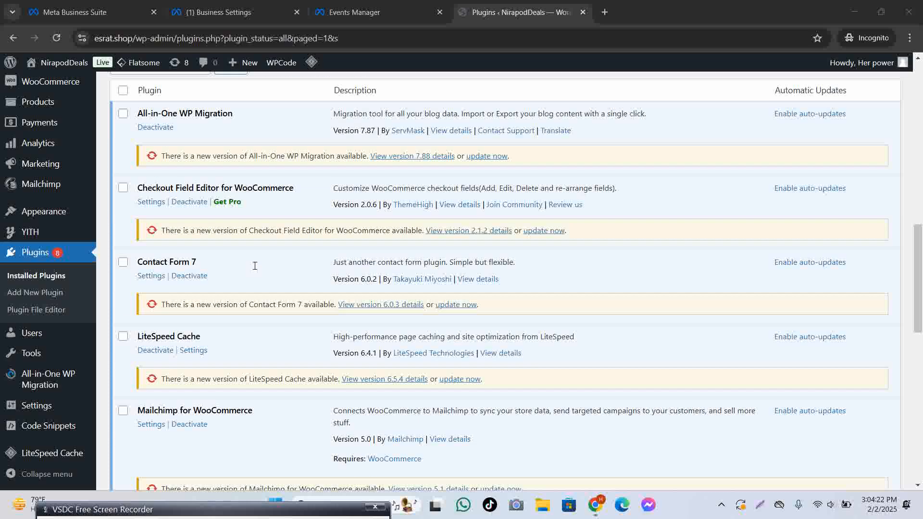
scroll(217, 332, down, 5)
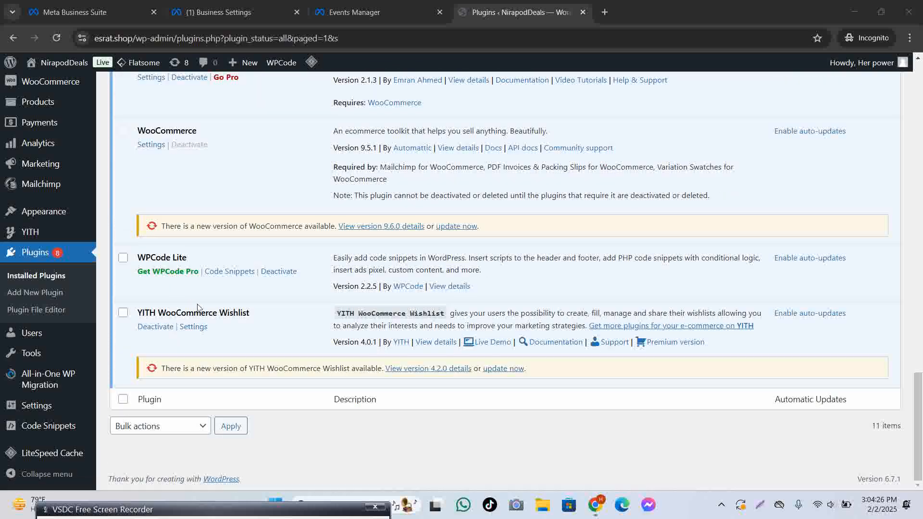
scroll(198, 308, up, 10)
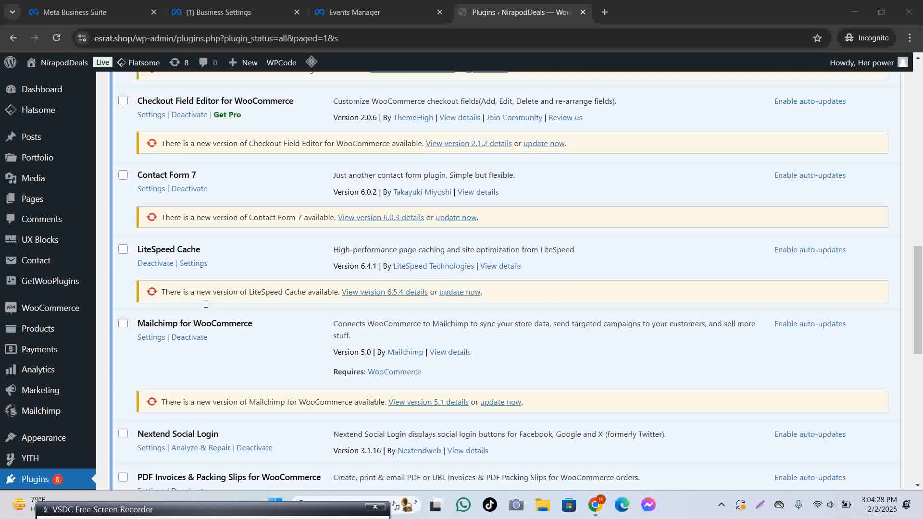
scroll(206, 304, up, 5)
scroll(226, 293, down, 2)
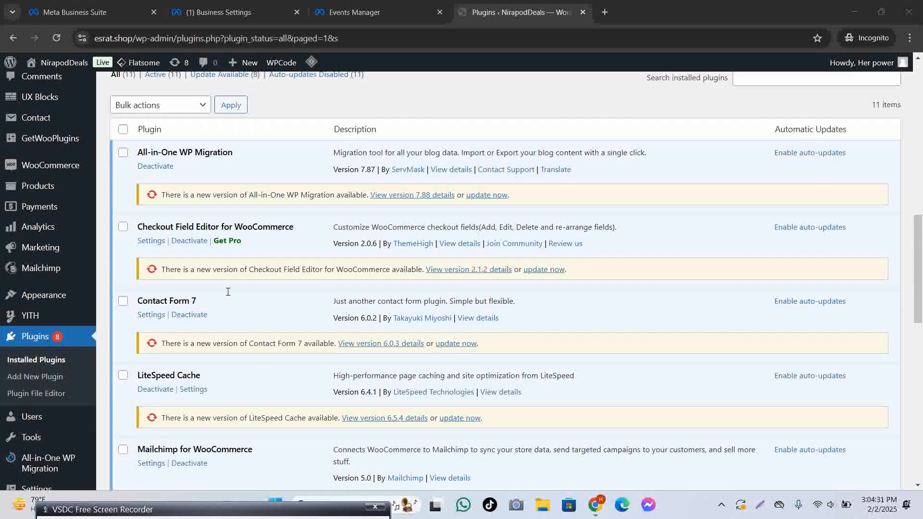
scroll(230, 294, down, 10)
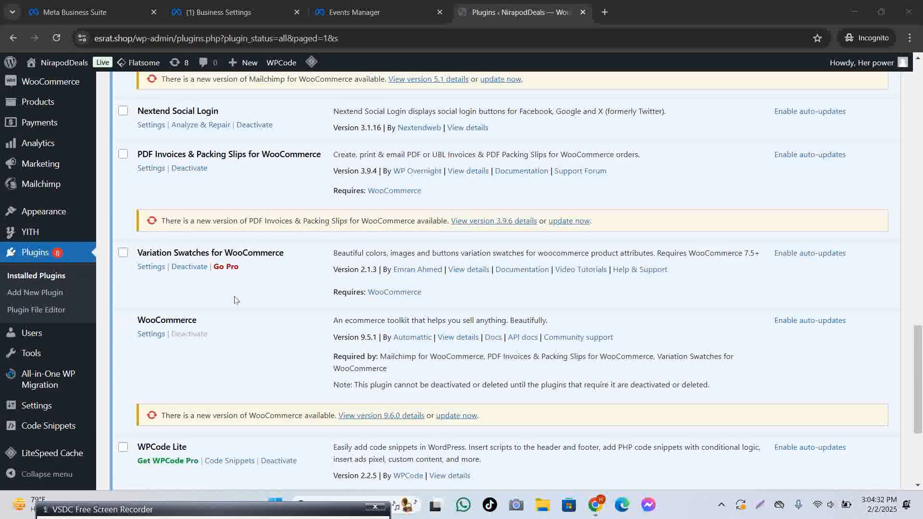
scroll(236, 300, down, 4)
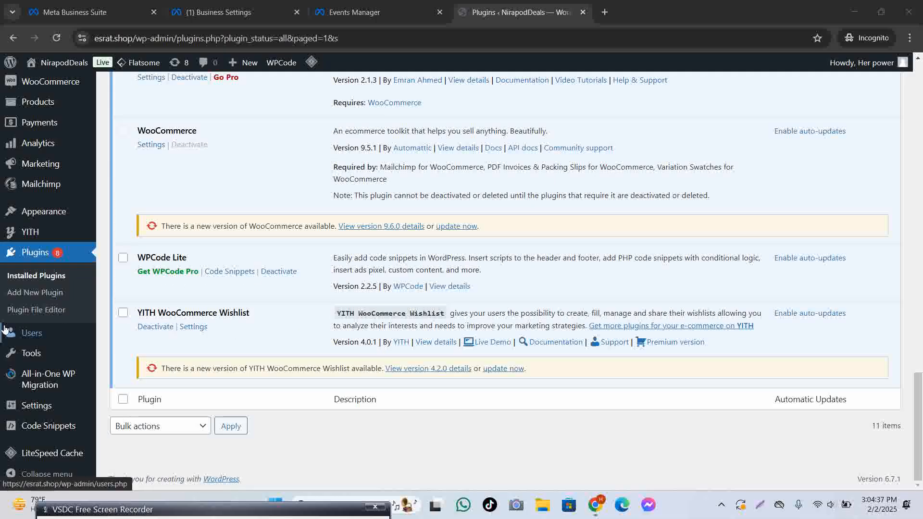
click(57, 38)
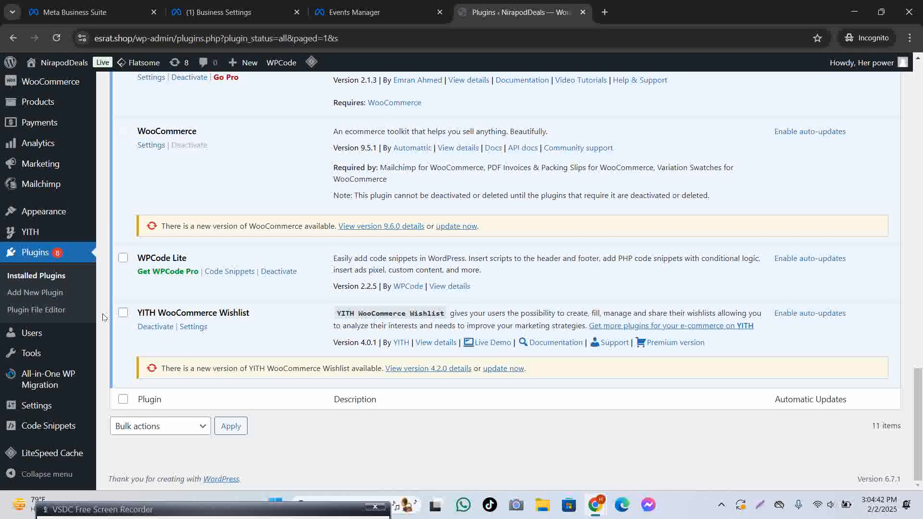
mouse_move(46, 422)
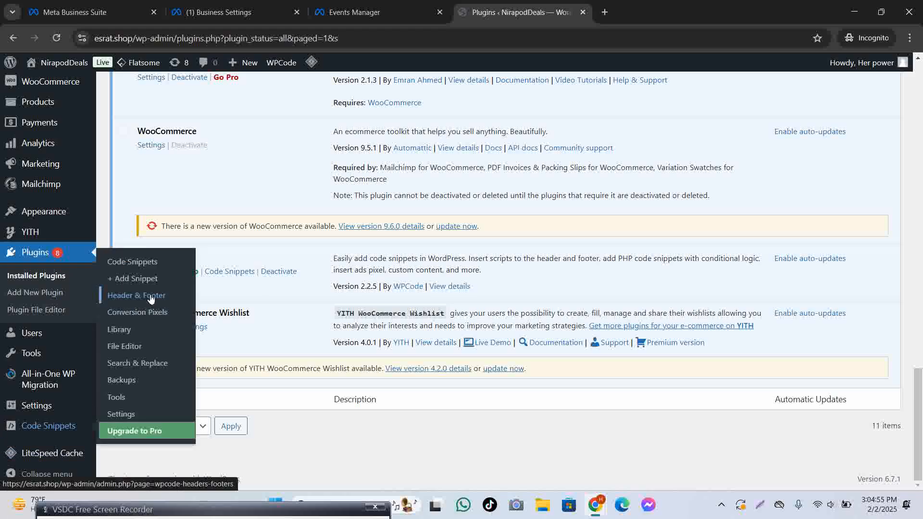
Open WPCode's Header & Footer page and look over the empty Header, Body and Footer boxes.
click(151, 297)
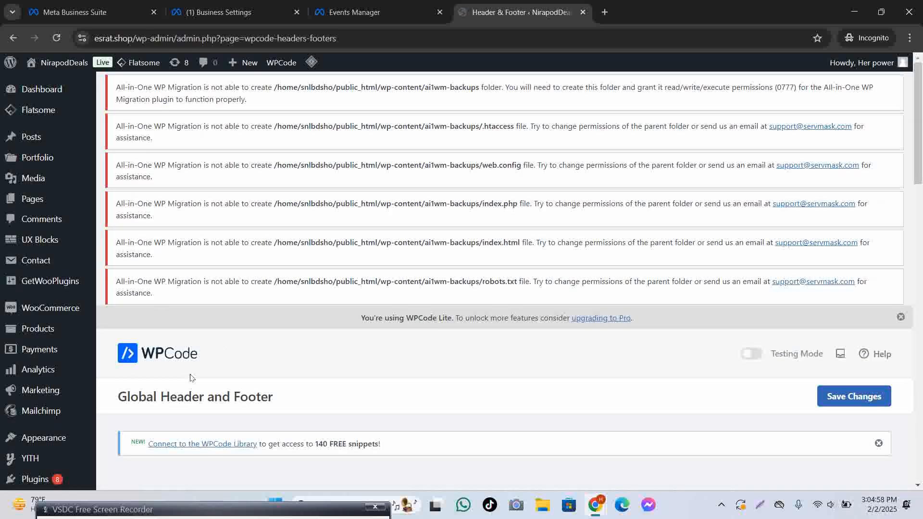
scroll(250, 347, down, 9)
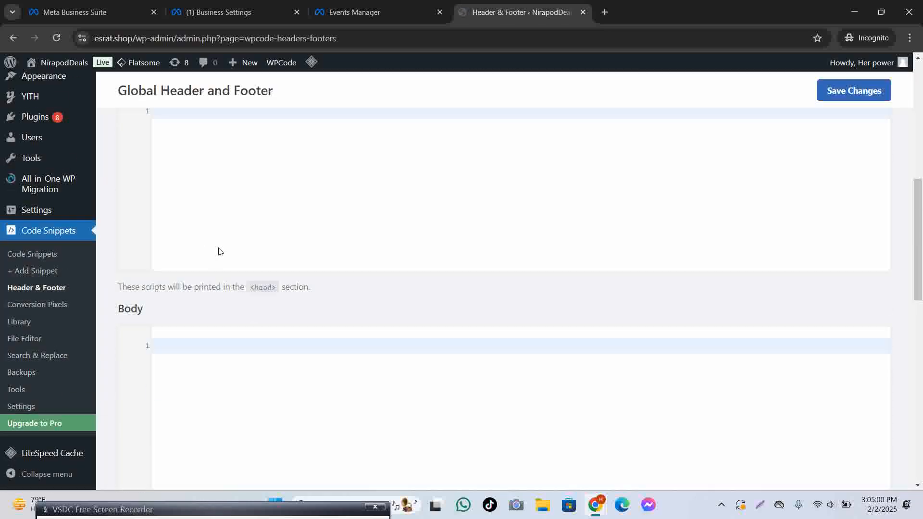
scroll(220, 251, down, 2)
scroll(221, 249, up, 3)
mouse_move(90, 132)
drag(140, 130, 274, 131)
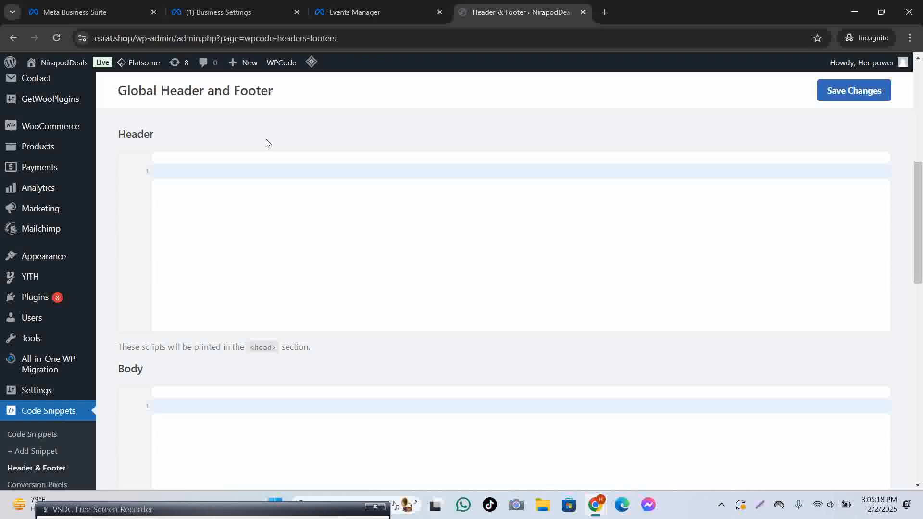
scroll(103, 260, down, 2)
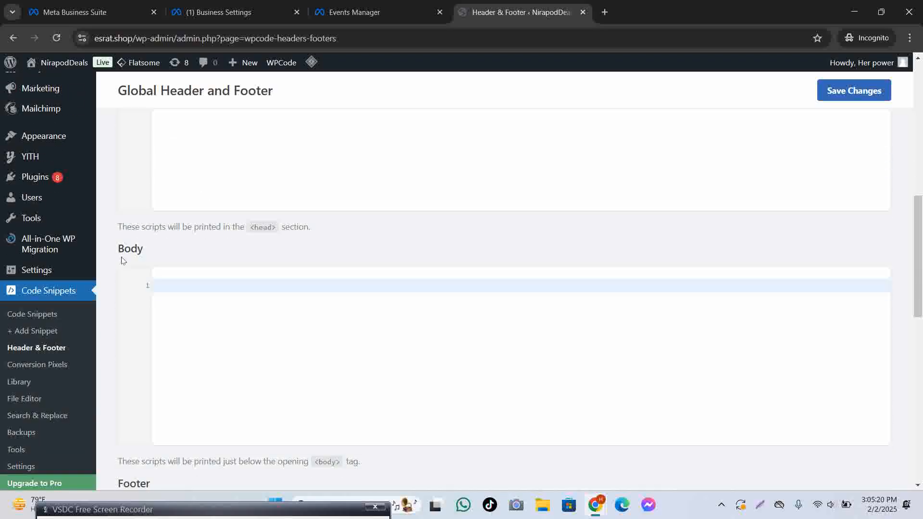
scroll(181, 268, down, 5)
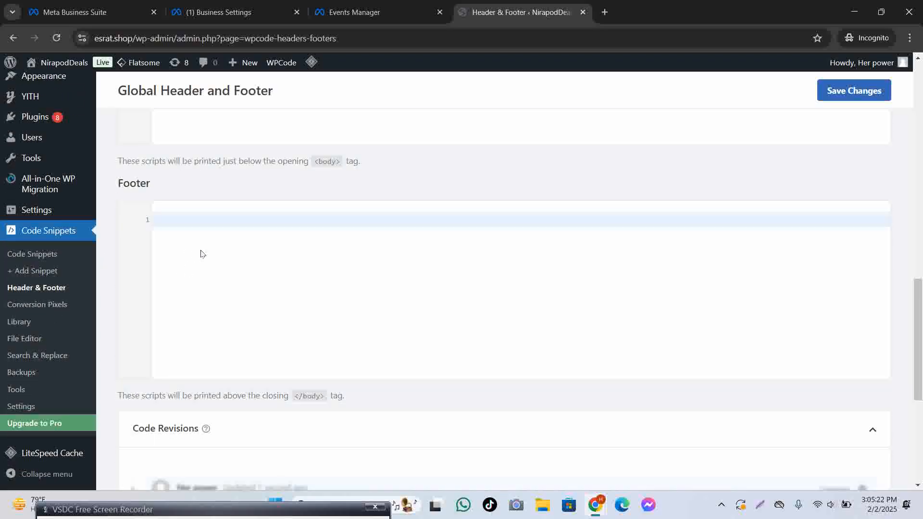
scroll(202, 259, down, 3)
scroll(226, 262, up, 15)
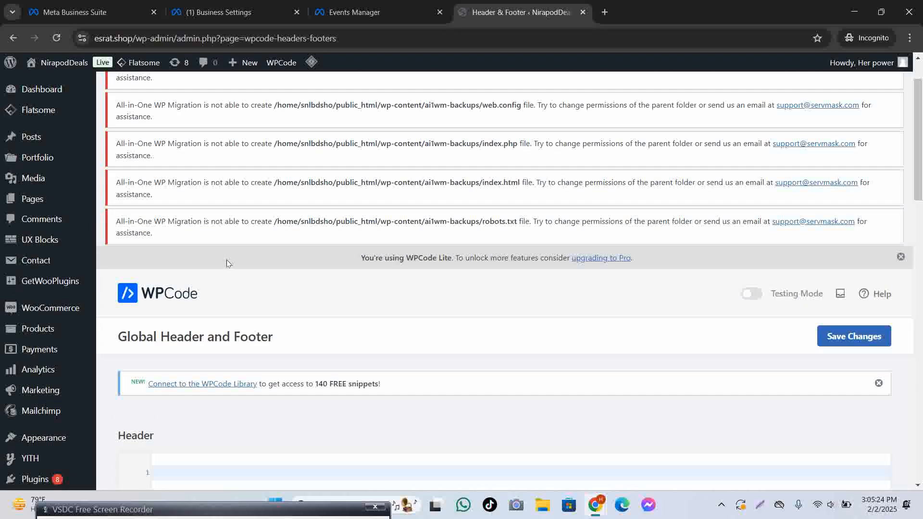
scroll(227, 263, down, 4)
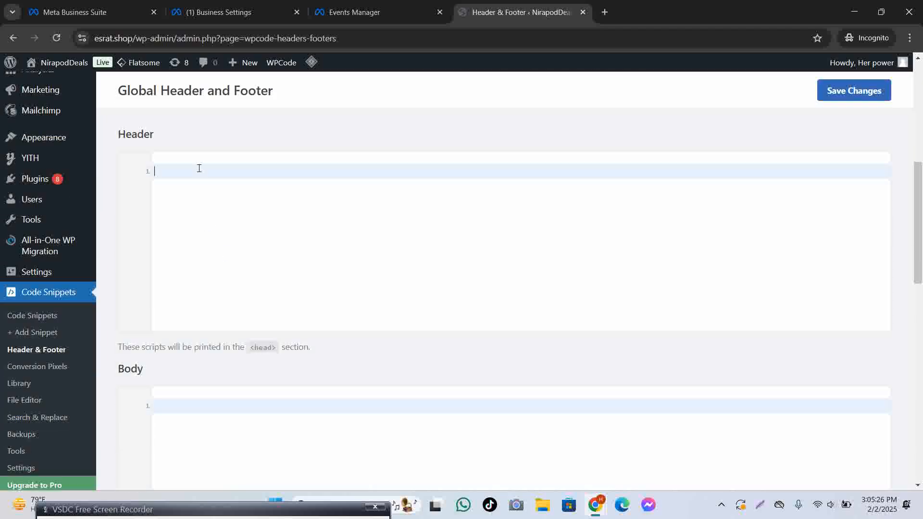
click(354, 12)
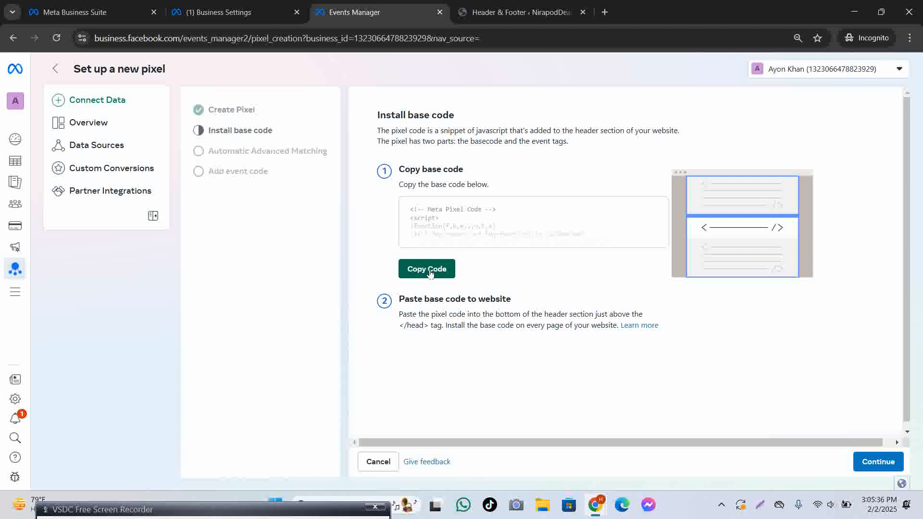
Paste the pixel base code into the Header box and save, which hits a forbidden error.
click(429, 270)
click(519, 12)
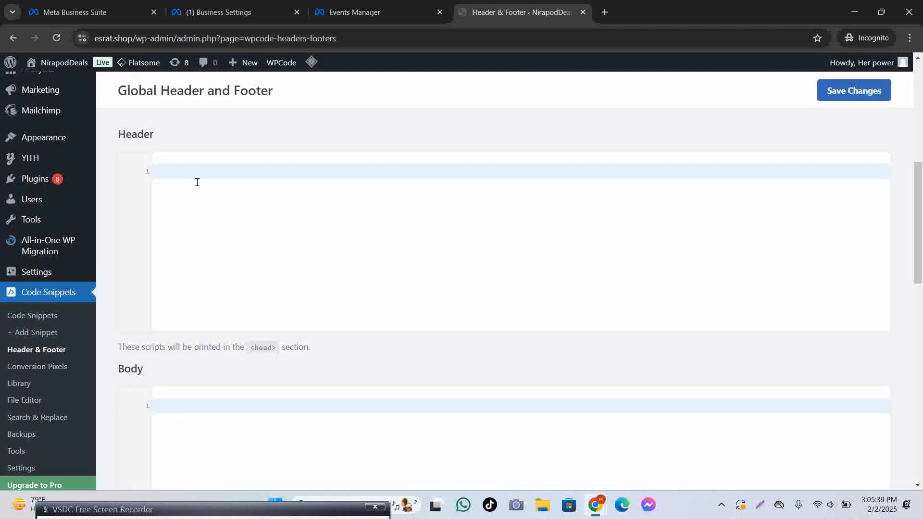
key(ctrl+v)
scroll(860, 244, down, 10)
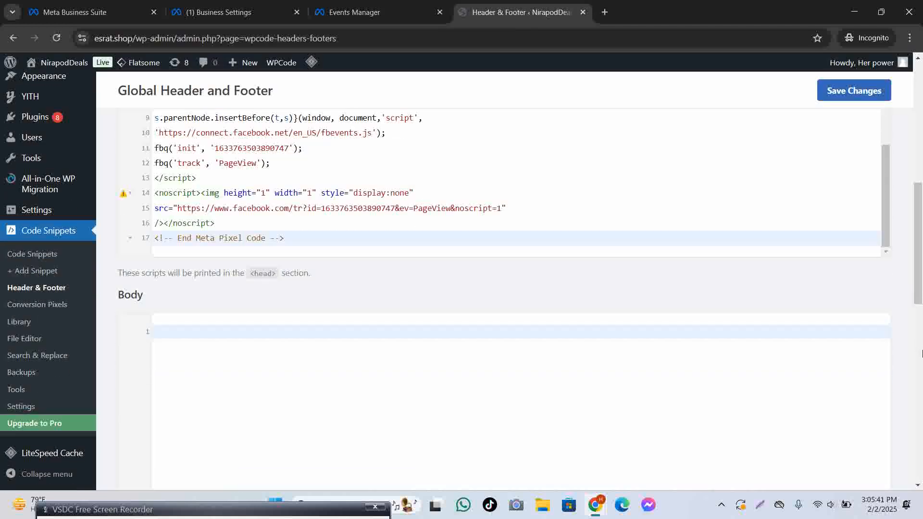
click(862, 97)
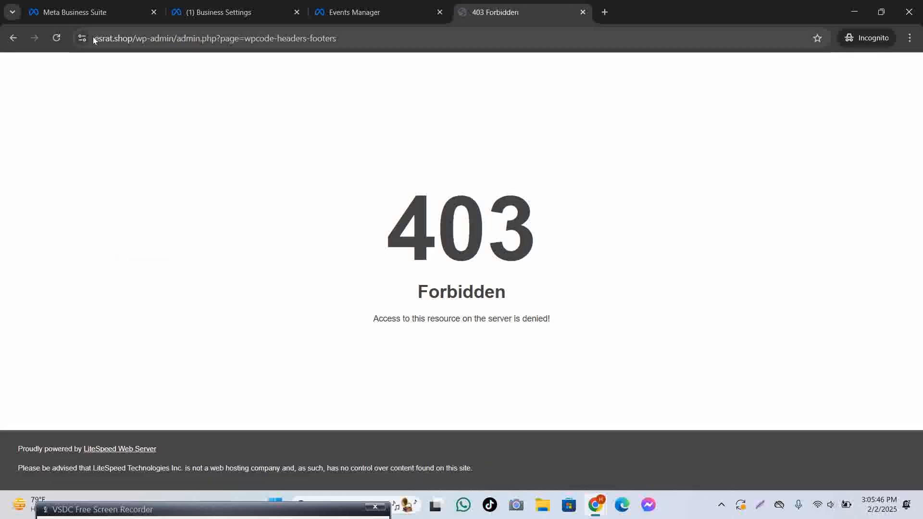
click(57, 38)
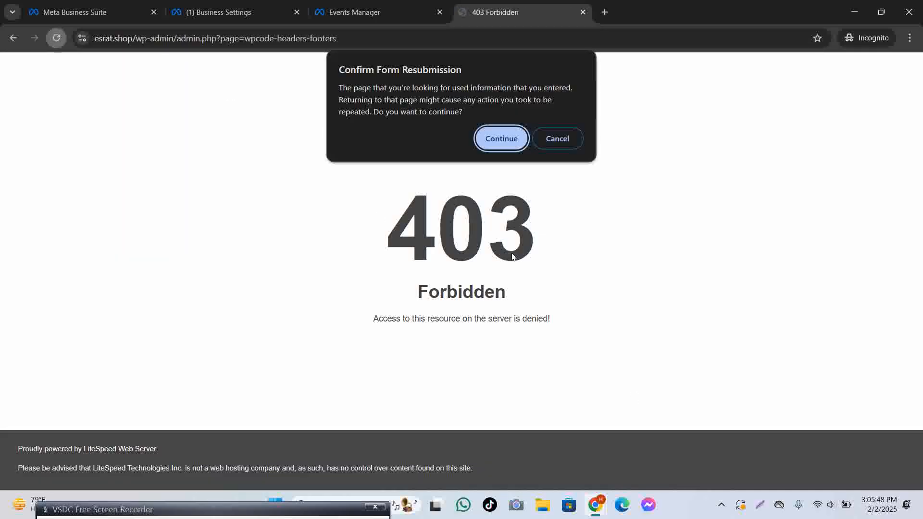
click(501, 139)
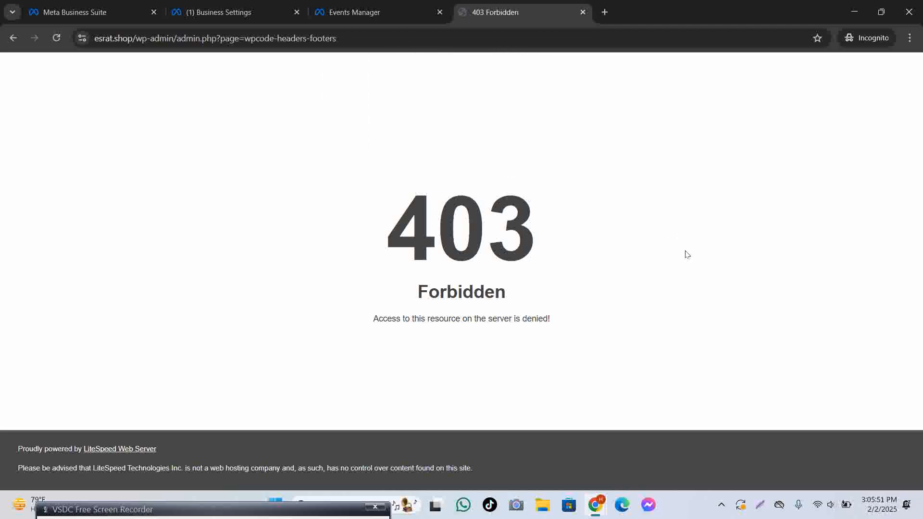
click(12, 38)
Paste the pixel code into the empty Body box and save.
scroll(439, 263, up, 3)
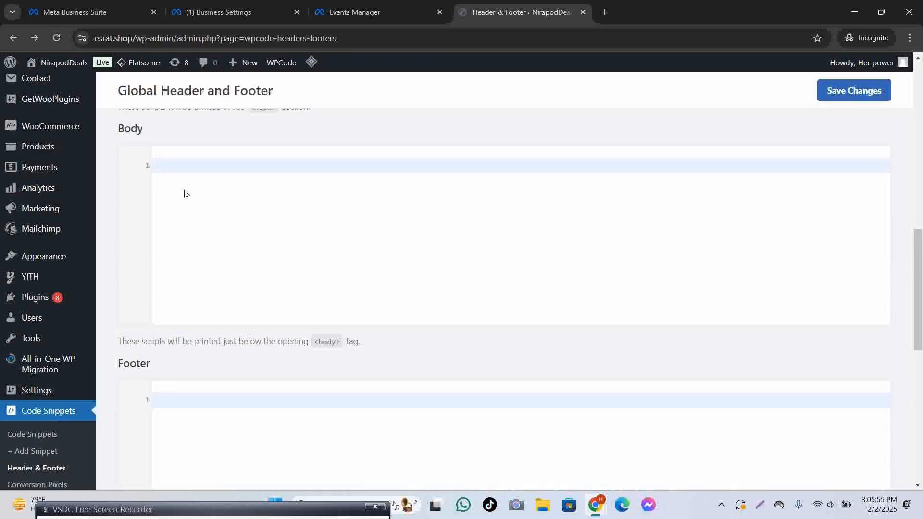
click(184, 165)
key(ctrl+v)
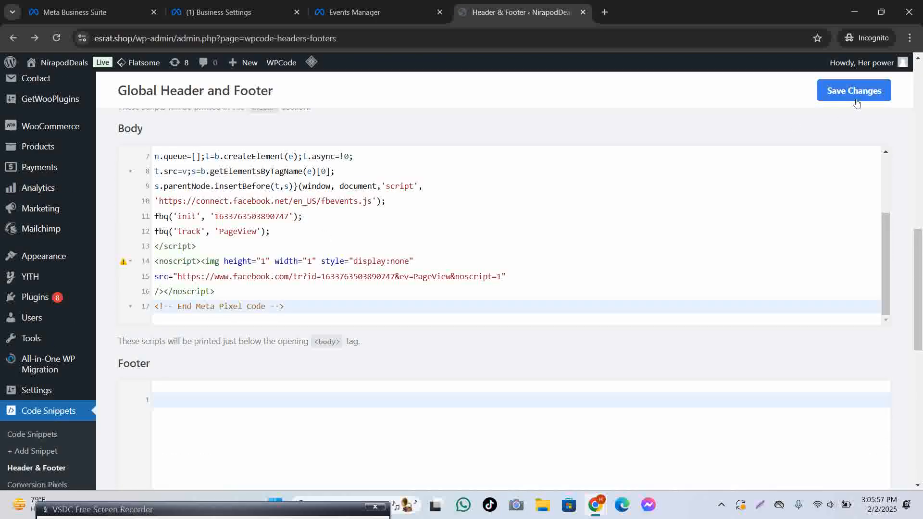
click(854, 91)
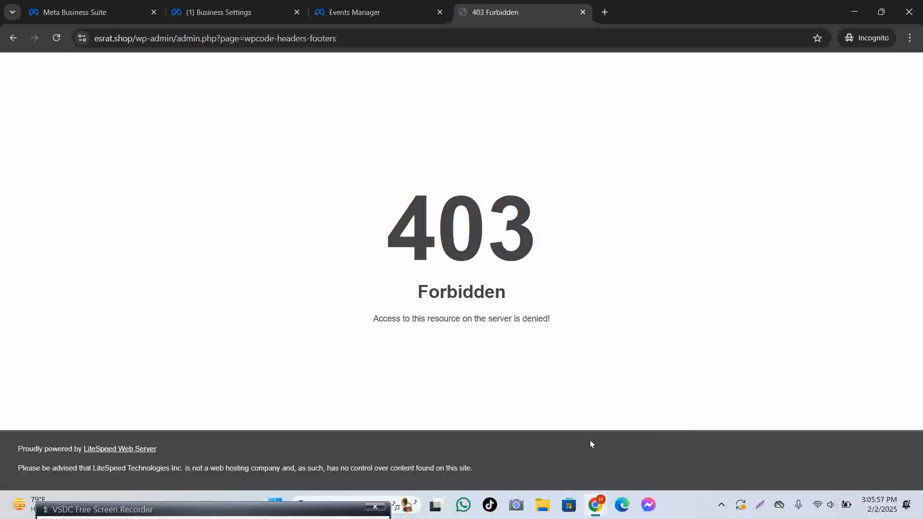
click(12, 38)
Re-paste the pixel code into the Body box, fold its noscript block, and save again.
scroll(457, 317, down, 1)
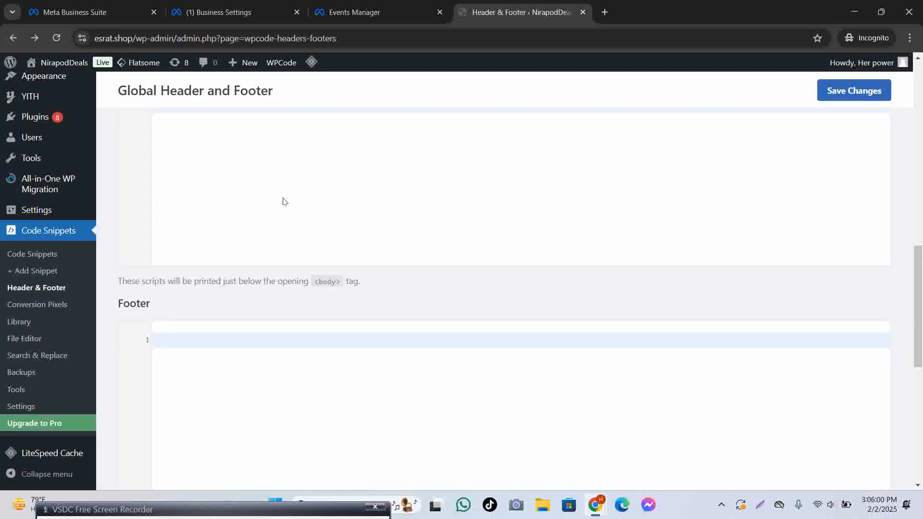
scroll(207, 202, up, 2)
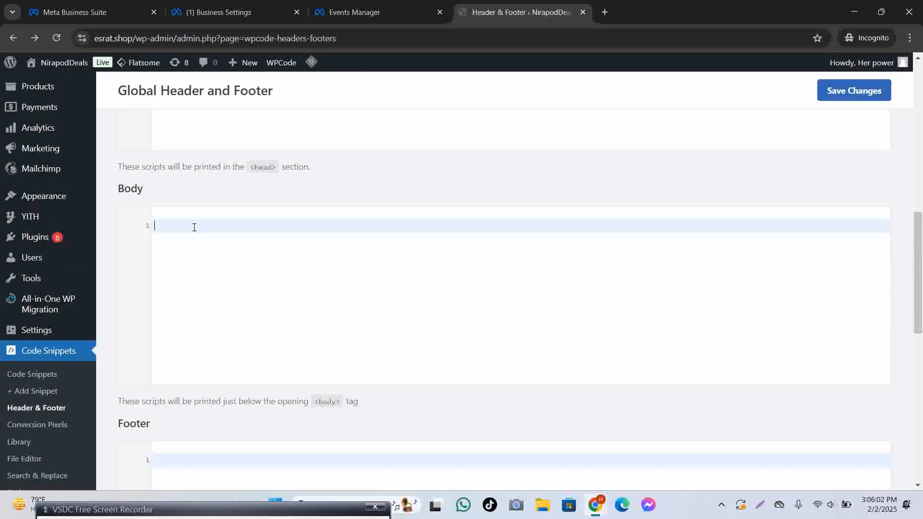
key(ctrl+v)
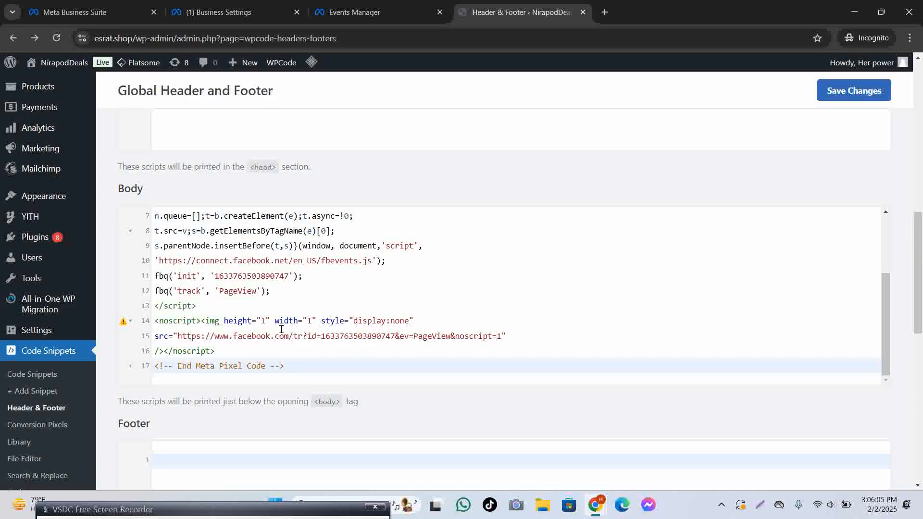
mouse_move(127, 324)
mouse_move(48, 305)
click(443, 306)
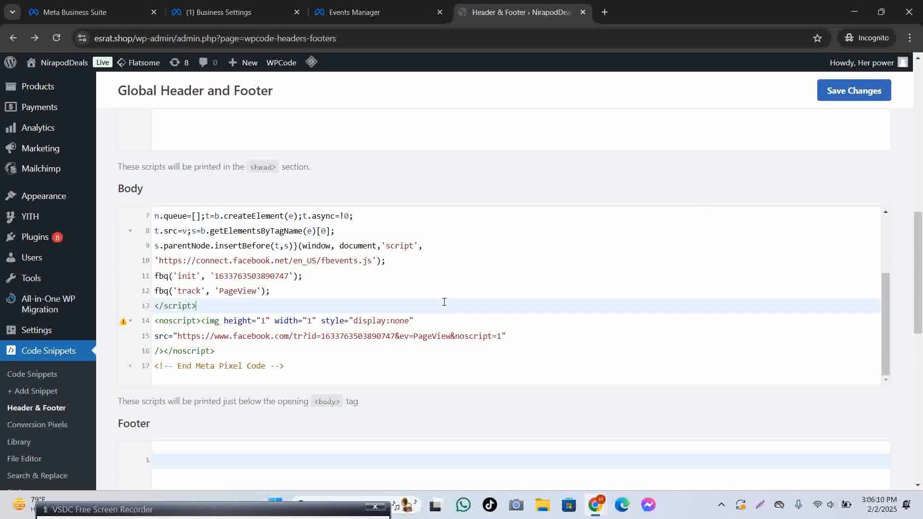
click(129, 323)
click(130, 352)
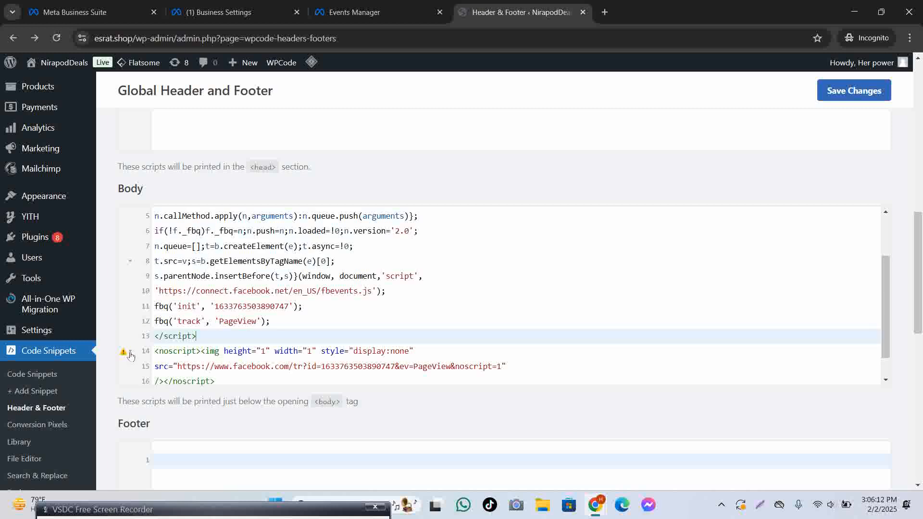
click(130, 351)
mouse_move(128, 354)
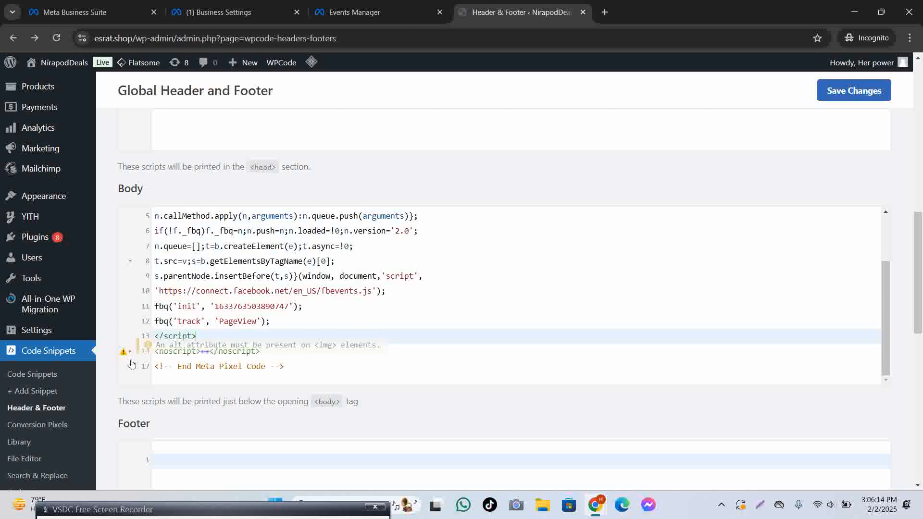
click(846, 99)
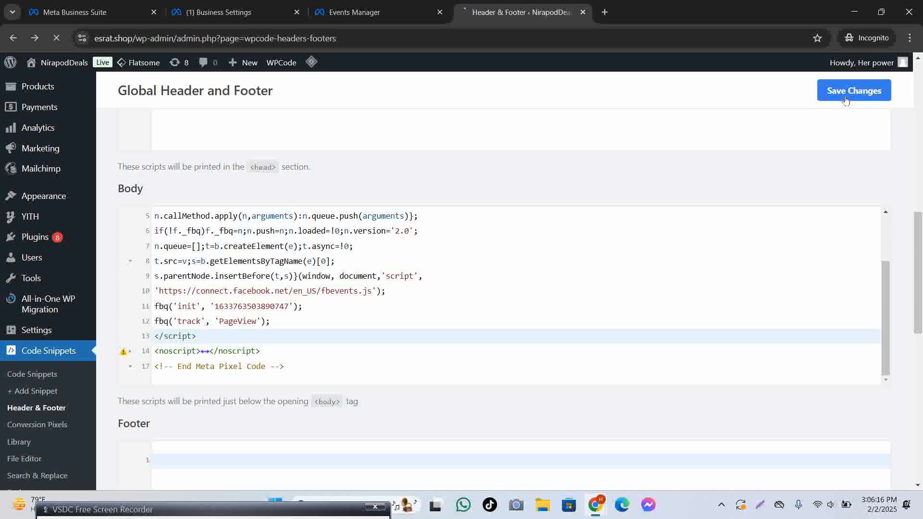
click(13, 38)
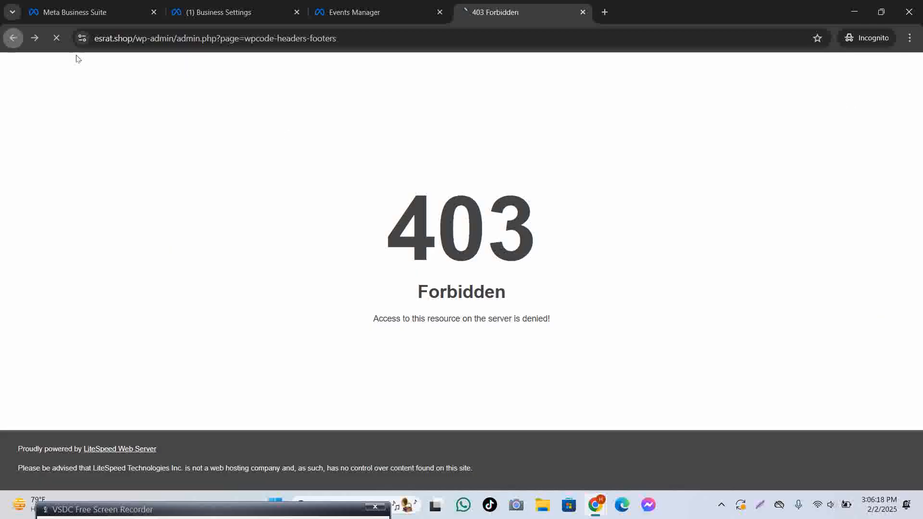
Paste the pixel code into the empty Header box and save.
scroll(455, 259, up, 5)
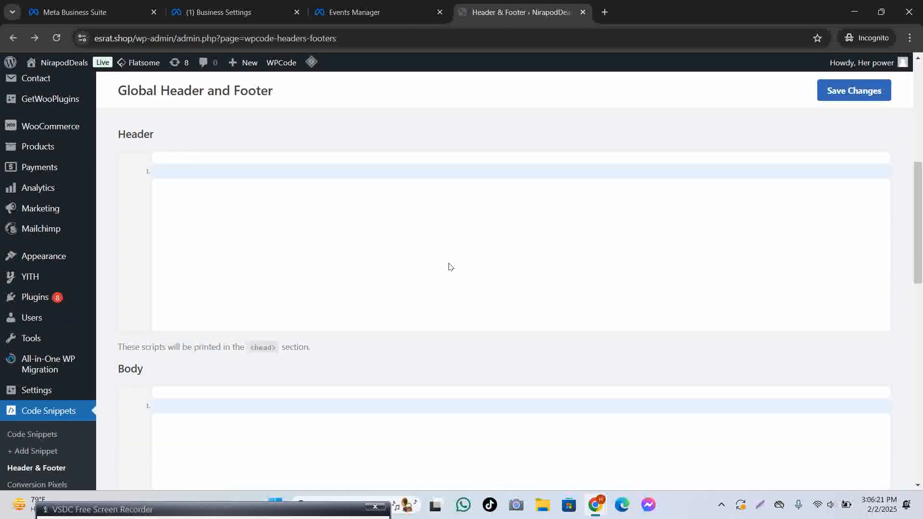
scroll(275, 230, down, 1)
click(193, 182)
key(ctrl+v)
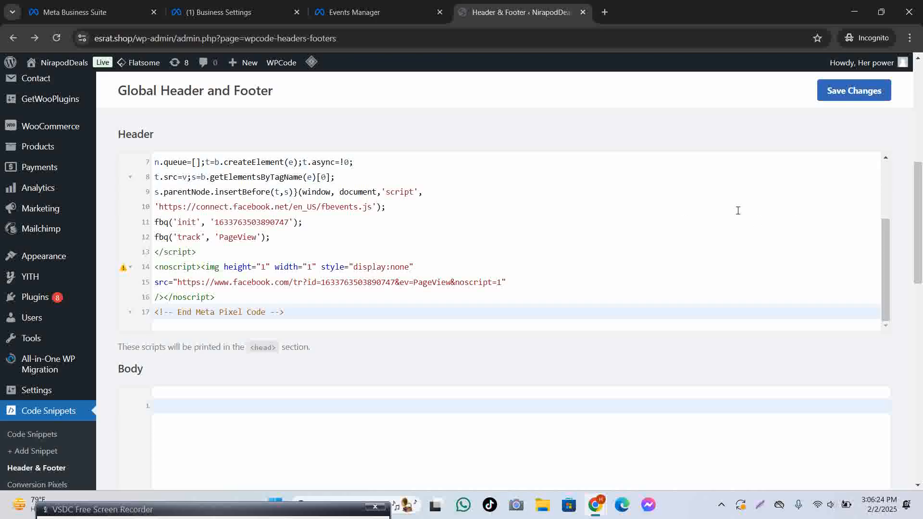
click(837, 91)
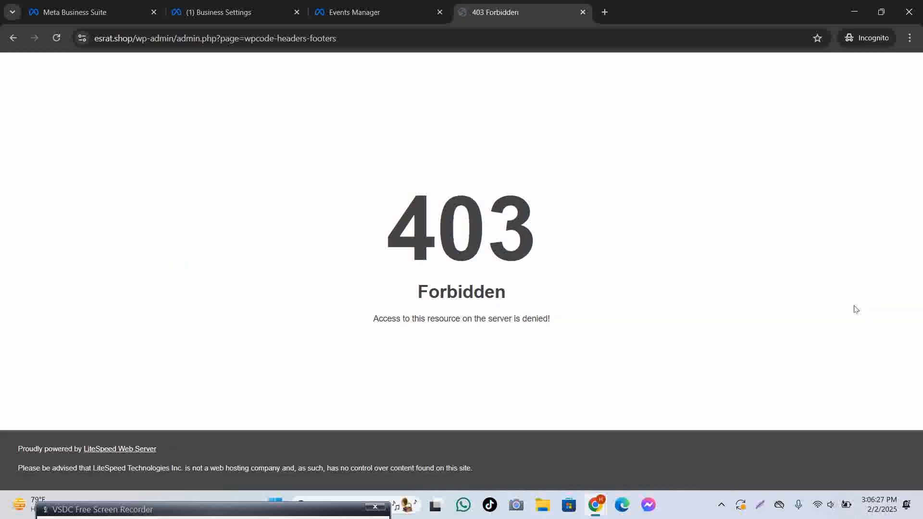
click(13, 38)
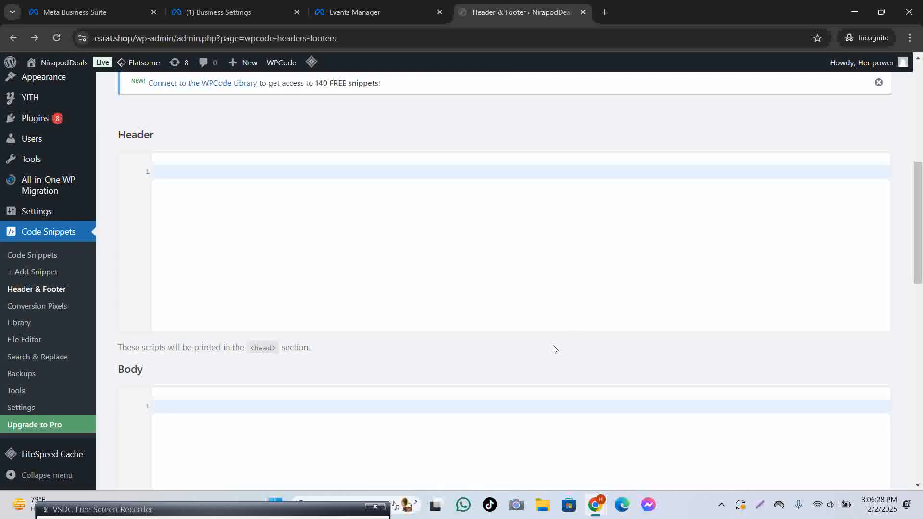
Copy the base code again and open the WPCode File Editor, a PRO-only feature.
click(372, 12)
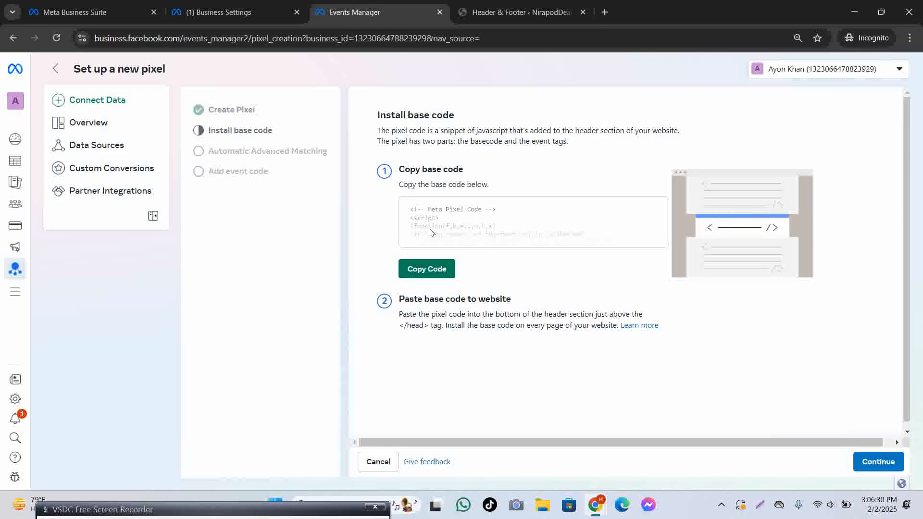
click(434, 268)
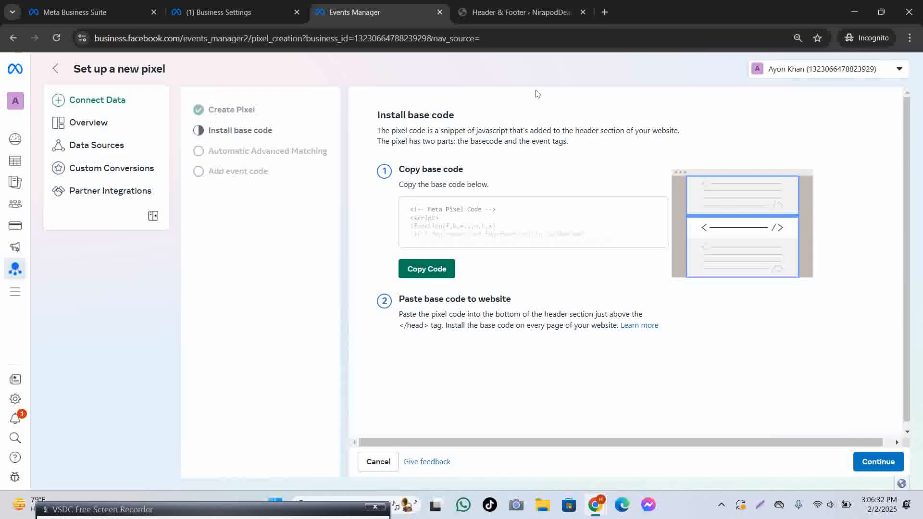
click(537, 10)
scroll(23, 356, down, 3)
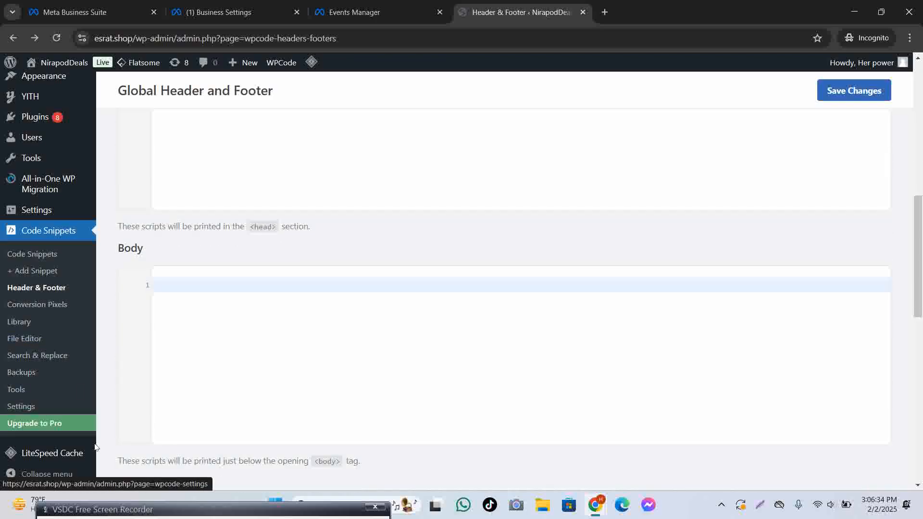
click(38, 338)
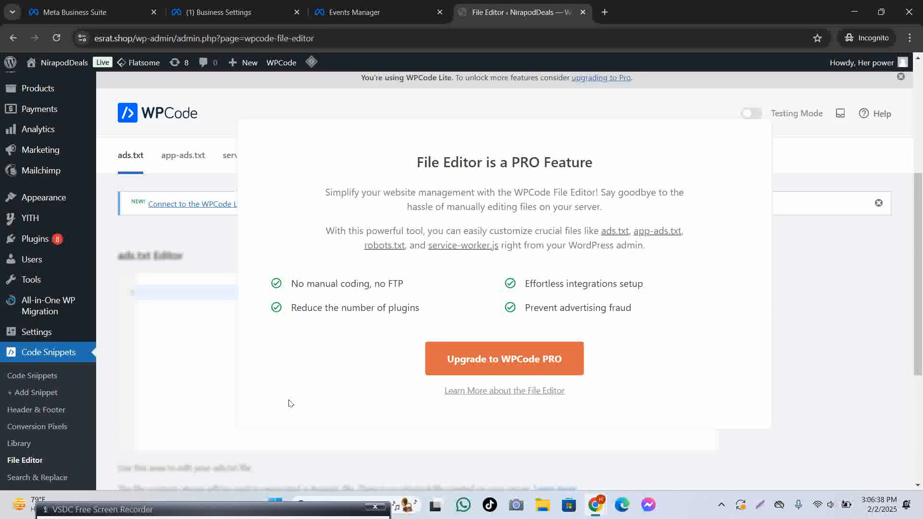
scroll(786, 168, up, 1)
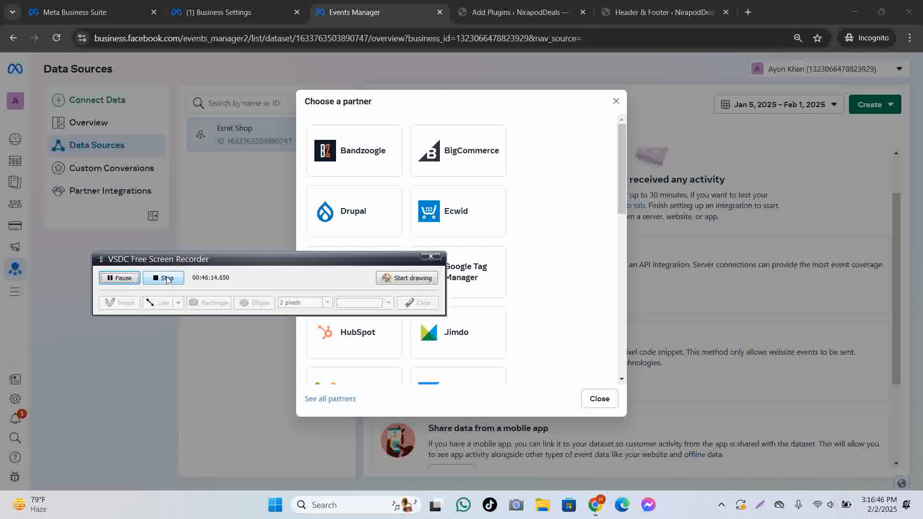
Pick WordPress from the partner list and read its plugin install steps.
scroll(503, 264, down, 5)
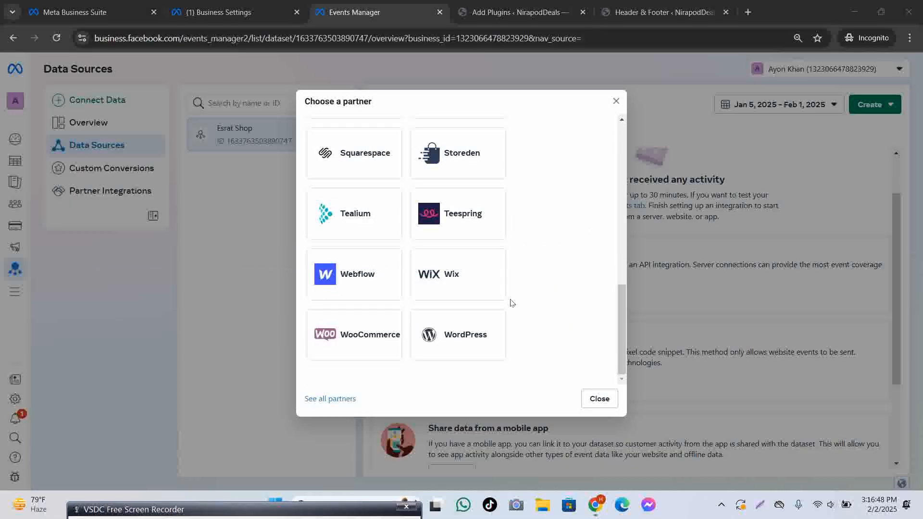
click(469, 333)
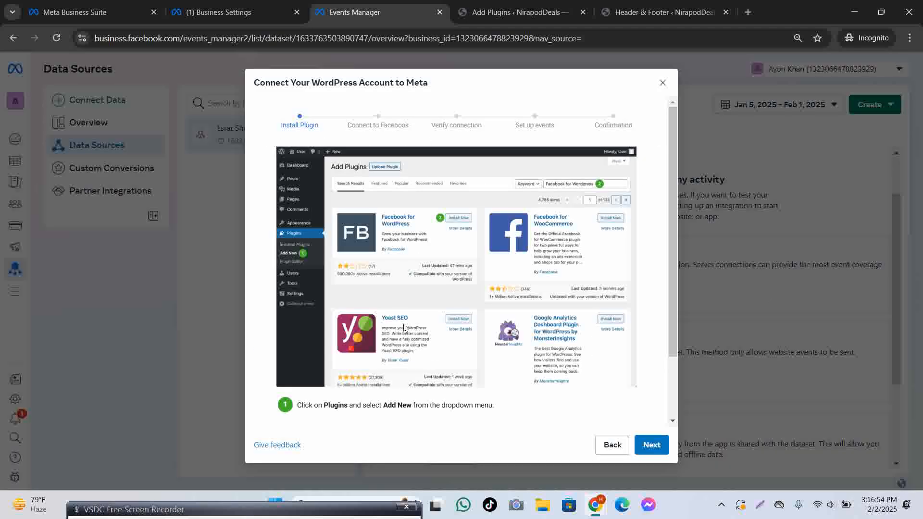
scroll(404, 327, down, 2)
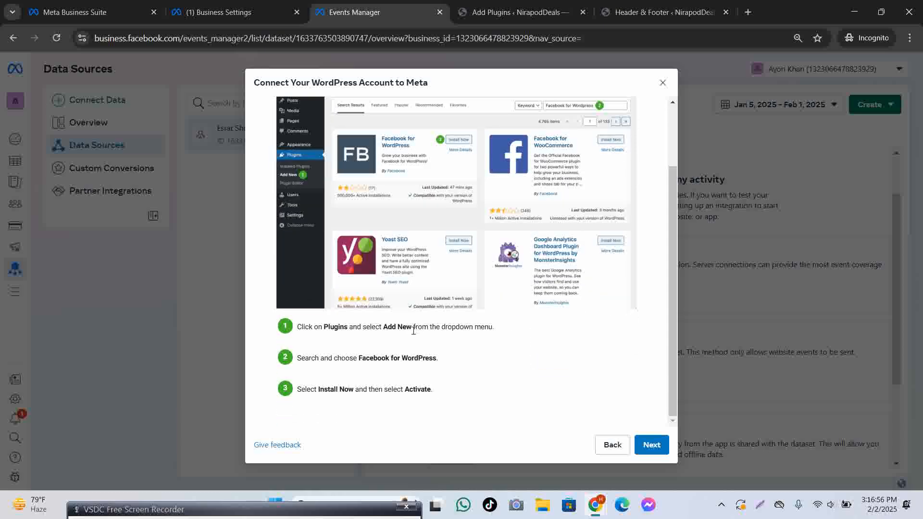
scroll(534, 283, up, 2)
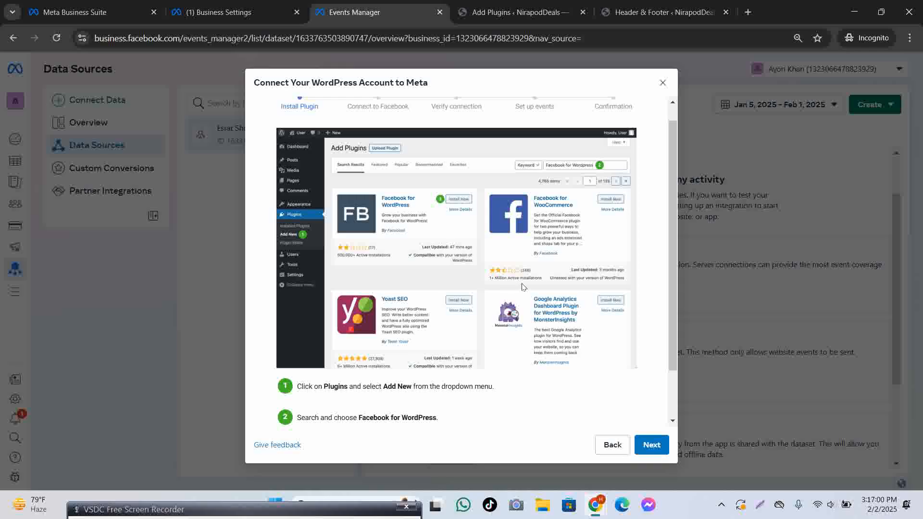
click(514, 12)
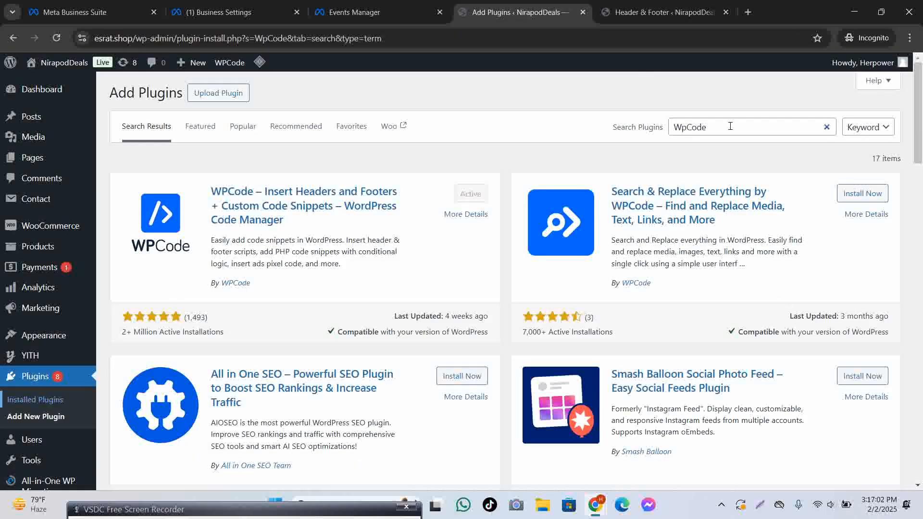
Clear the old search and copy the plugin name 'Facebook for WordPress' from Meta's guide.
drag(730, 126, 658, 126)
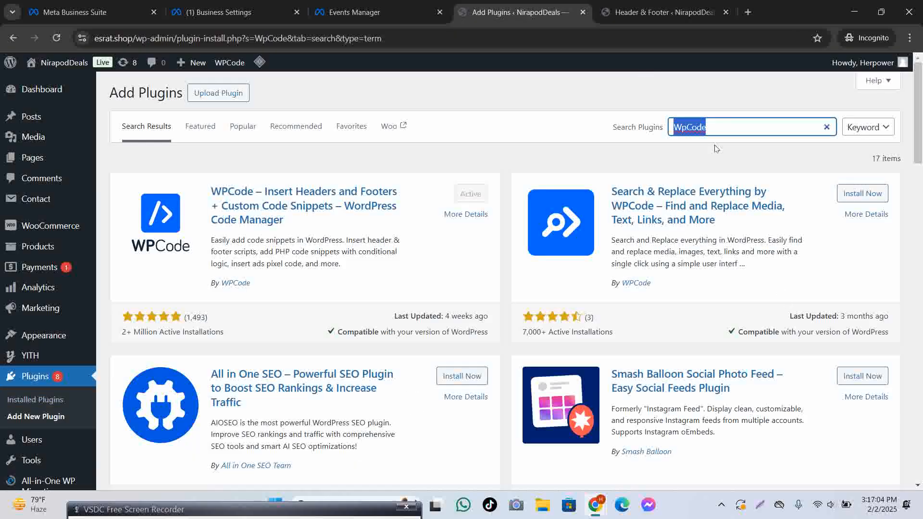
text(Facebook for woprdpress)
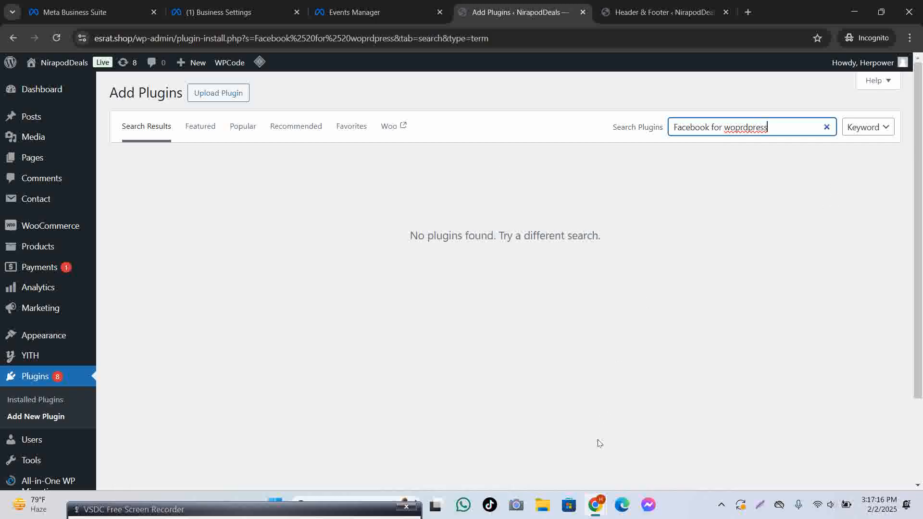
click(354, 12)
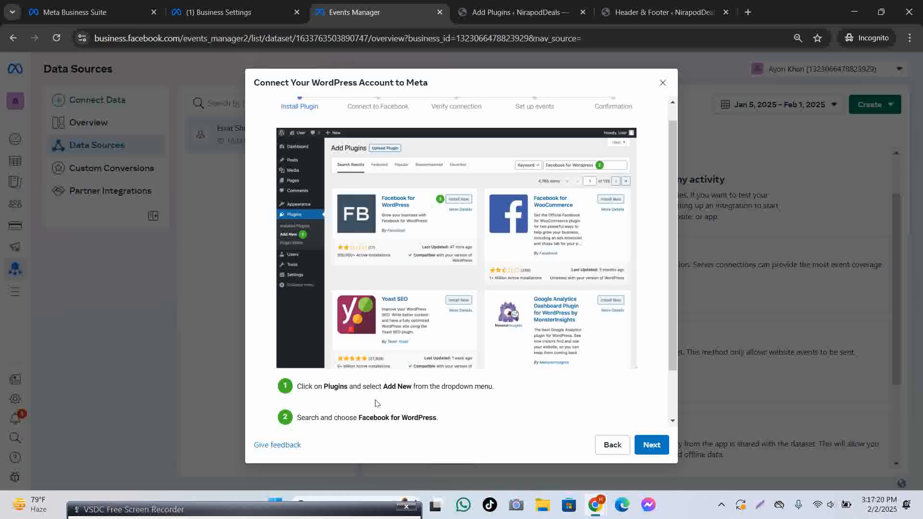
scroll(377, 403, down, 1)
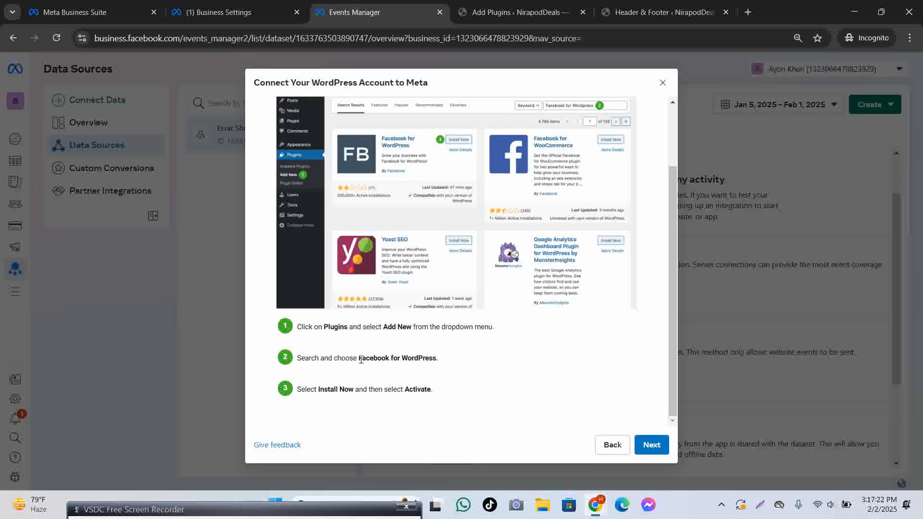
drag(361, 360, 437, 359)
key(ctrl+c)
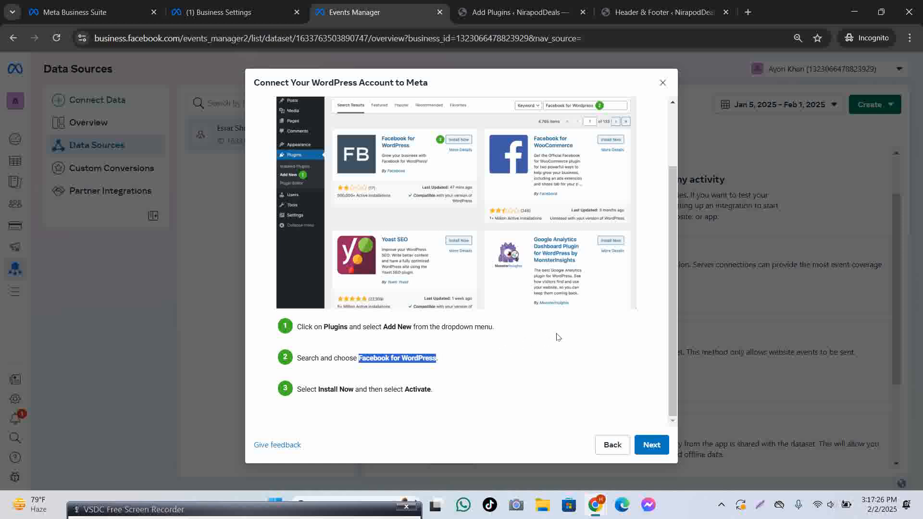
scroll(558, 337, up, 2)
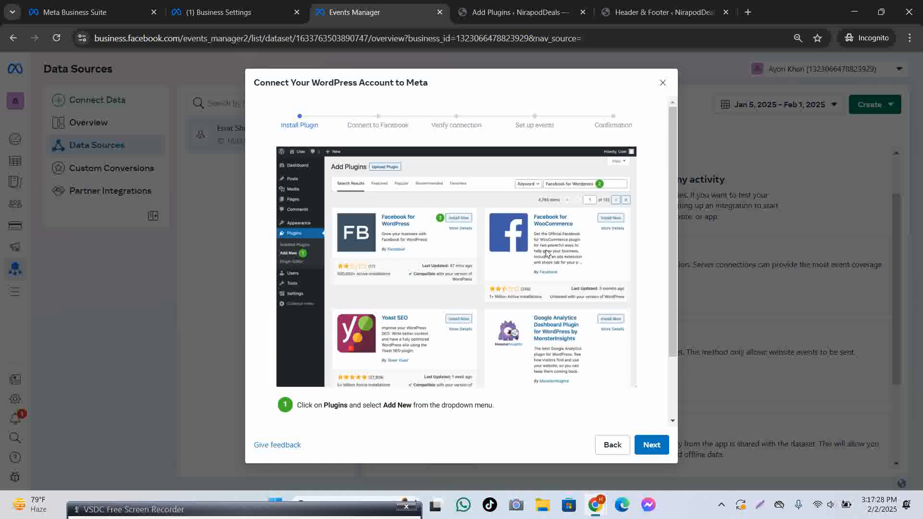
Paste 'Facebook for WordPress' into the Add Plugins search box.
click(678, 7)
click(492, 11)
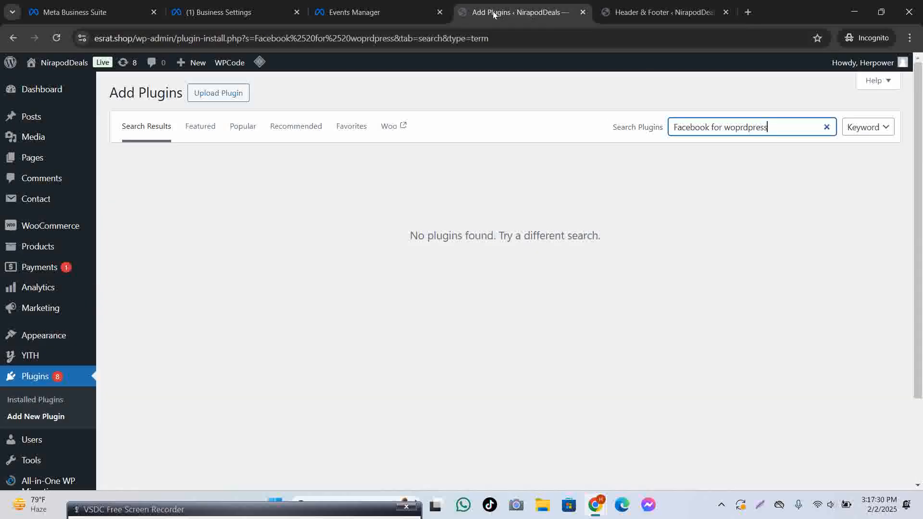
click(31, 400)
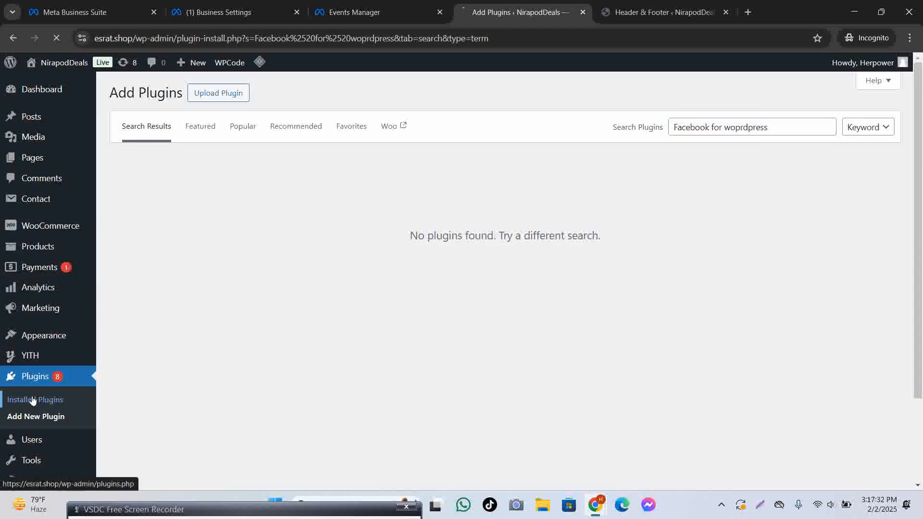
click(14, 40)
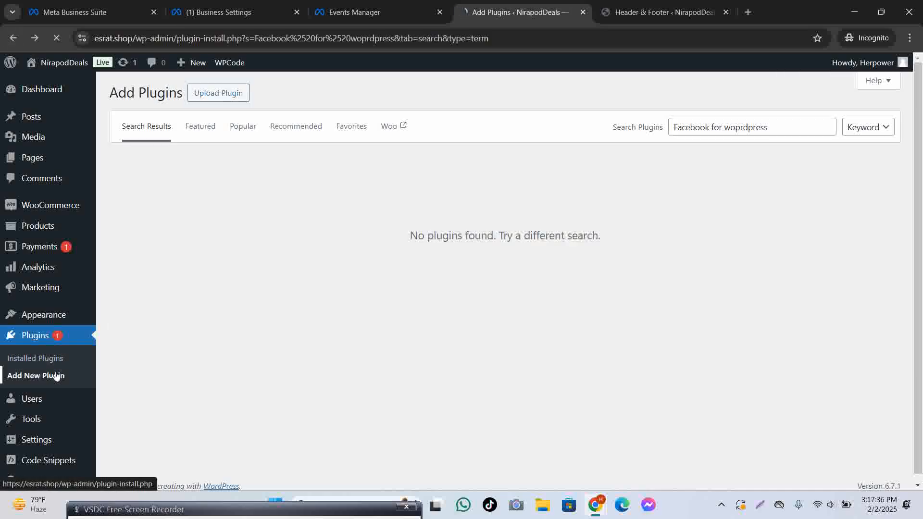
click(56, 375)
click(746, 129)
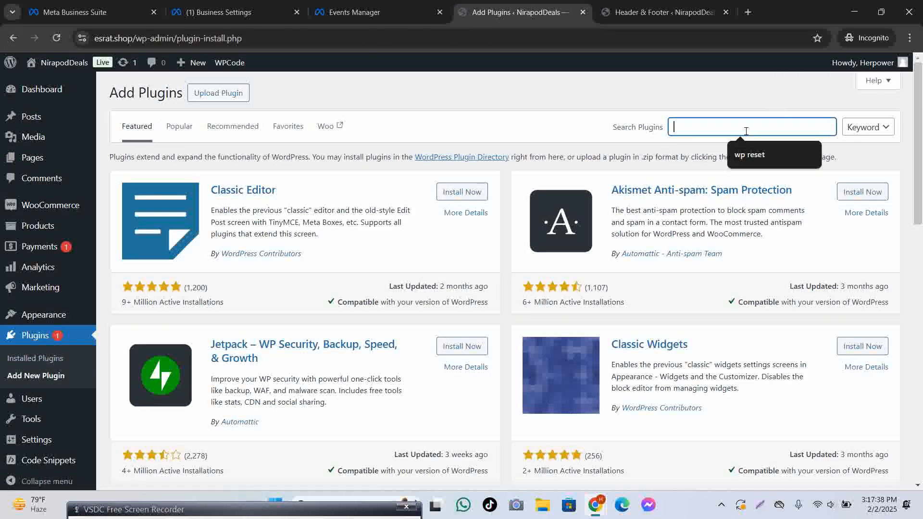
key(ctrl+v)
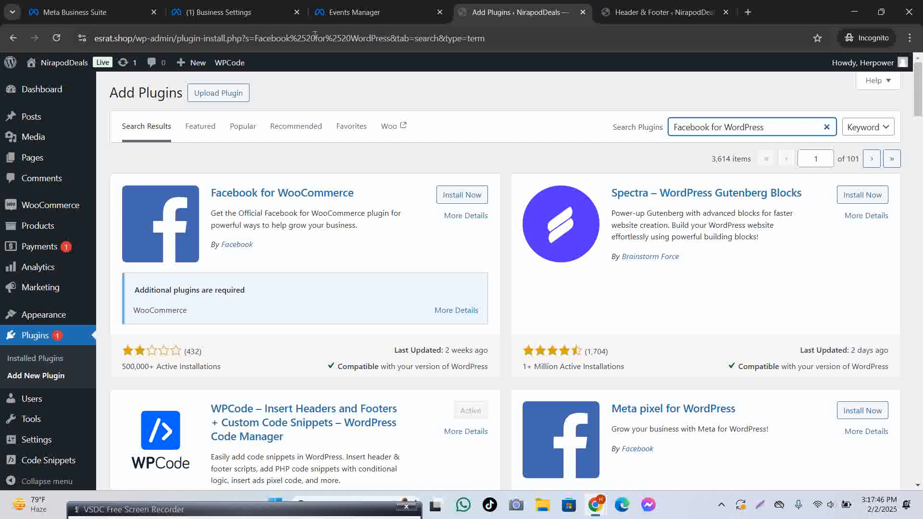
Recheck the plugin name 'Facebook for WordPress' in Meta's setup steps.
click(358, 13)
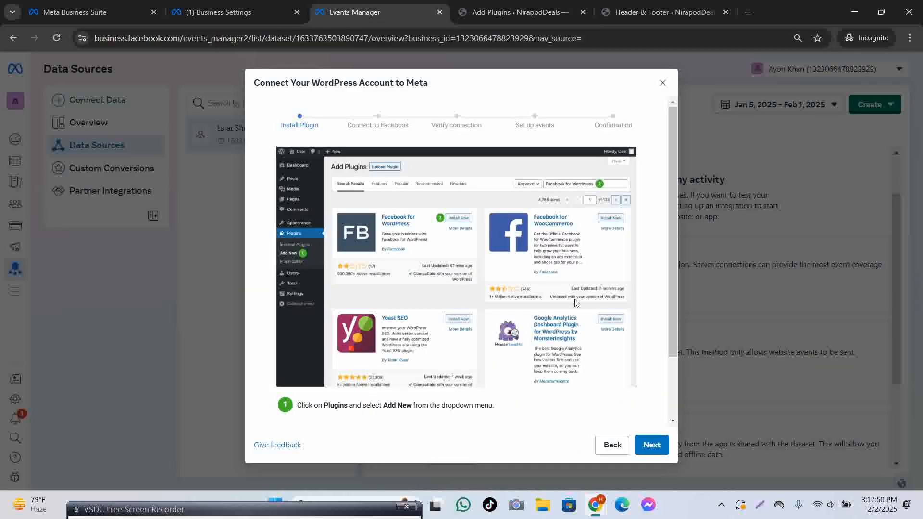
scroll(461, 400, down, 2)
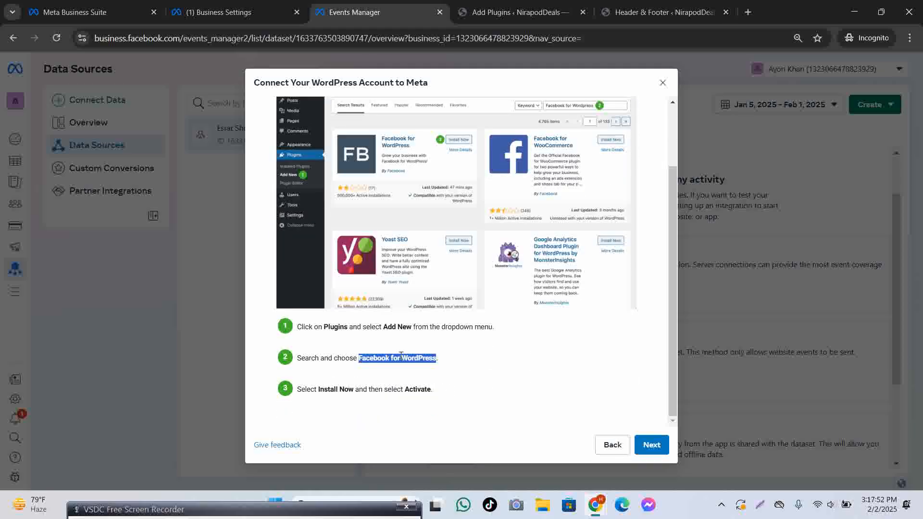
drag(311, 328, 395, 330)
drag(359, 357, 441, 366)
click(539, 389)
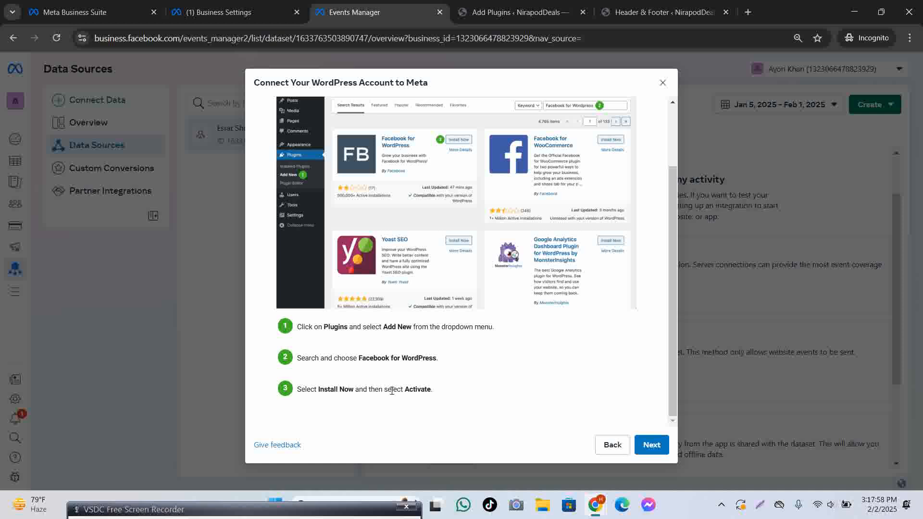
scroll(497, 370, up, 2)
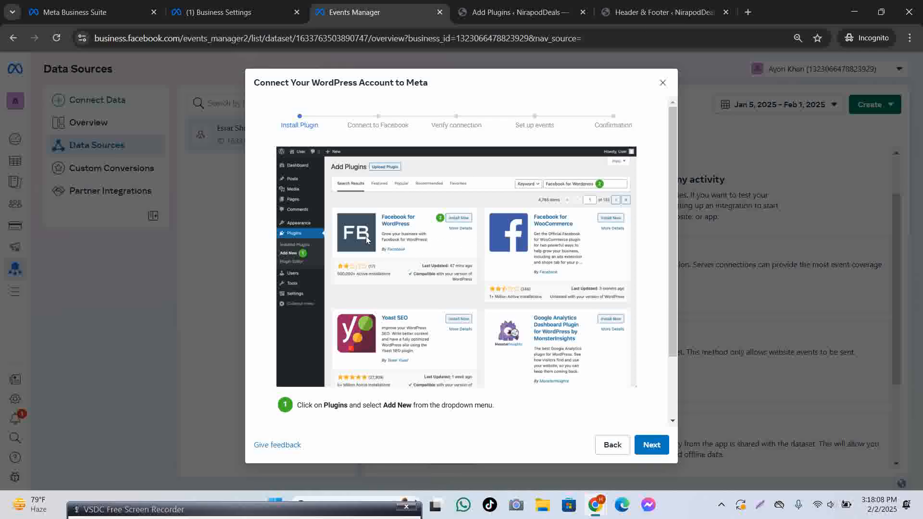
Install and activate Meta pixel for WordPress from the search results.
click(659, 12)
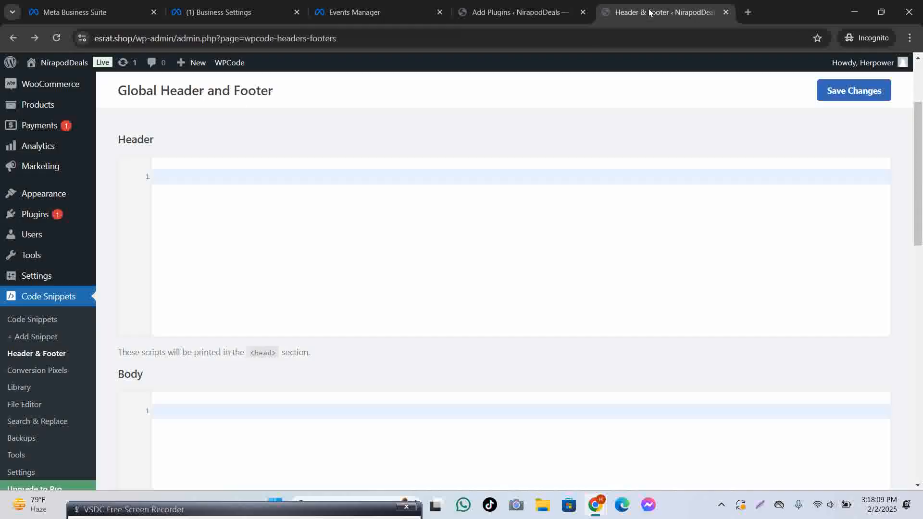
click(537, 15)
scroll(645, 294, down, 5)
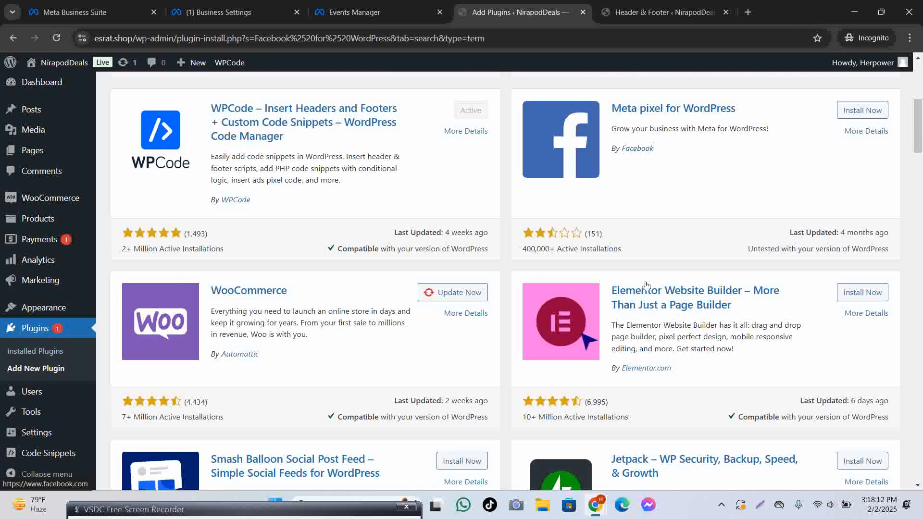
scroll(647, 285, up, 5)
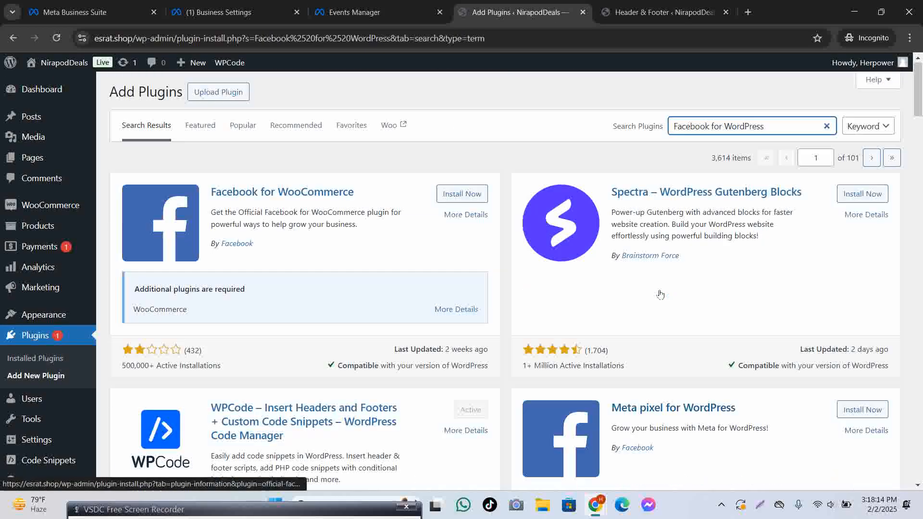
scroll(660, 294, down, 8)
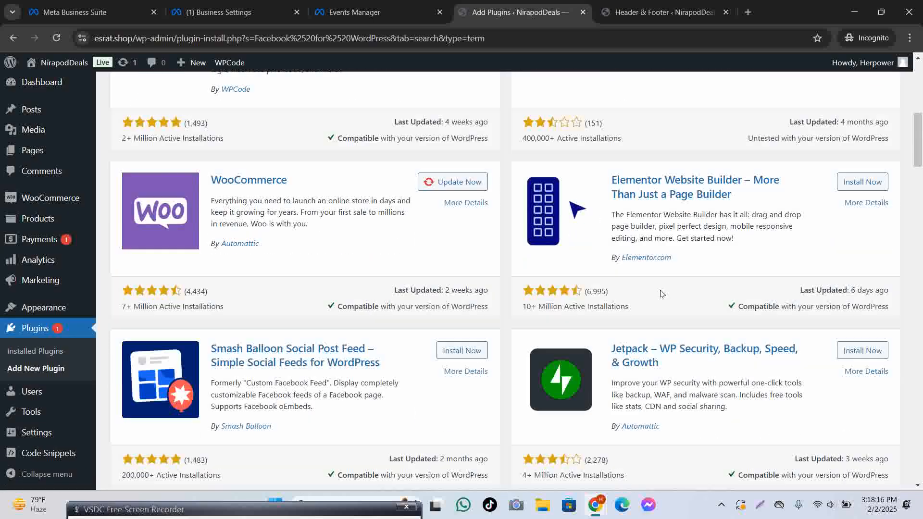
scroll(661, 294, up, 6)
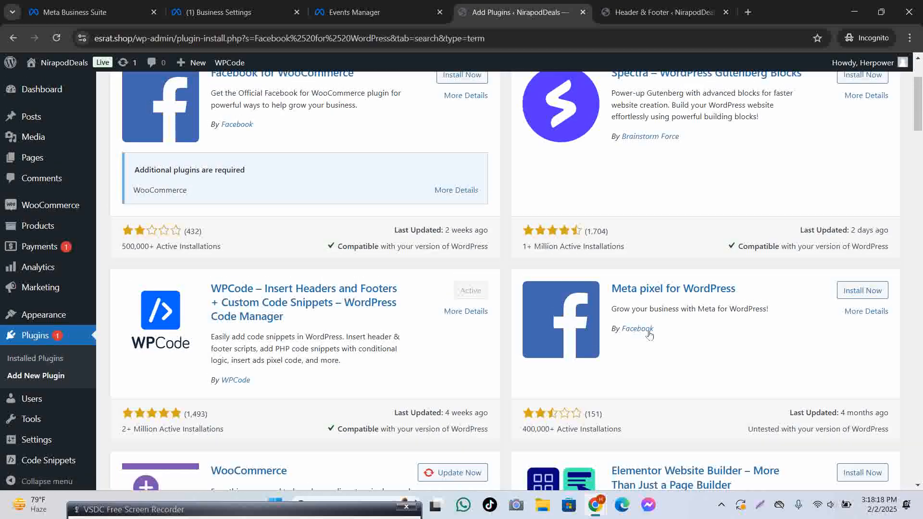
click(856, 294)
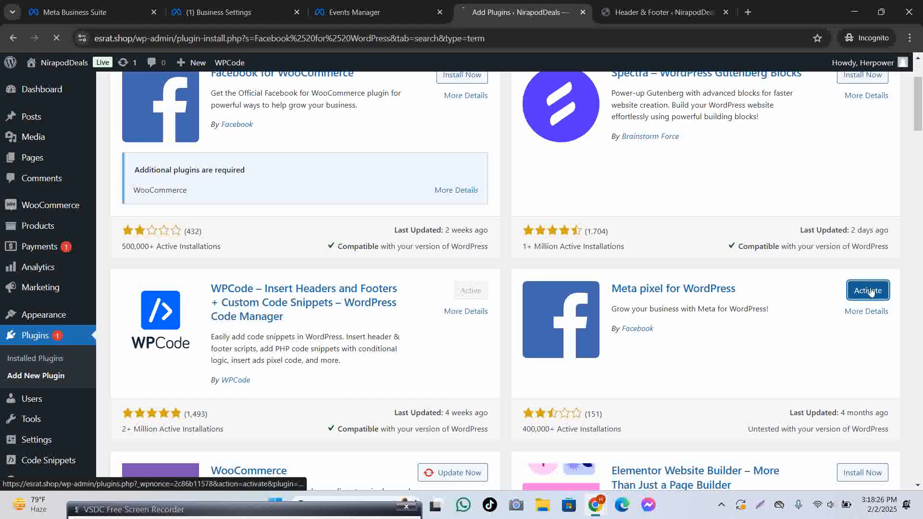
click(867, 291)
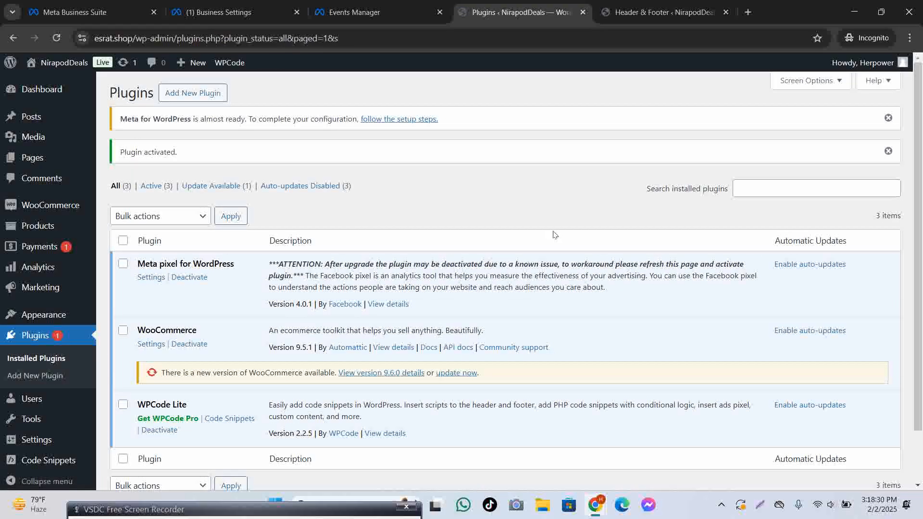
From the Meta pixel plugin settings, sign into Facebook and grant the requested permissions.
scroll(555, 234, down, 2)
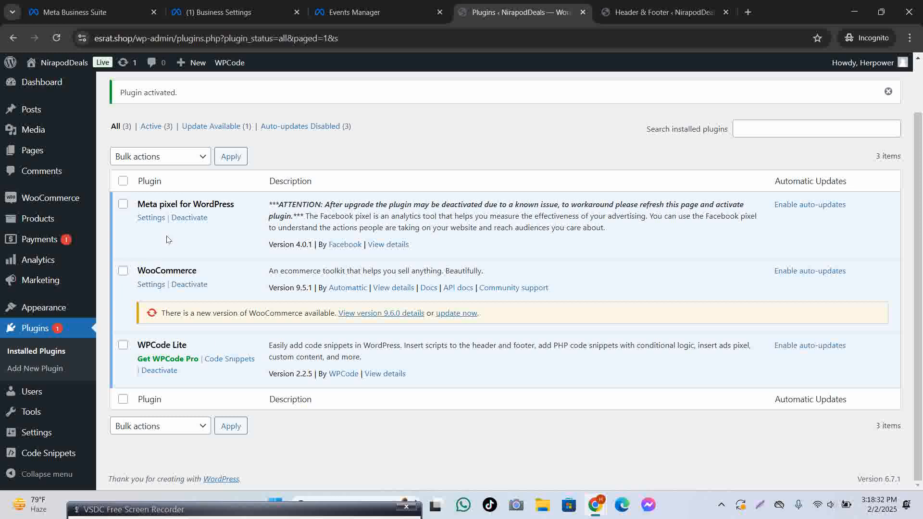
click(146, 221)
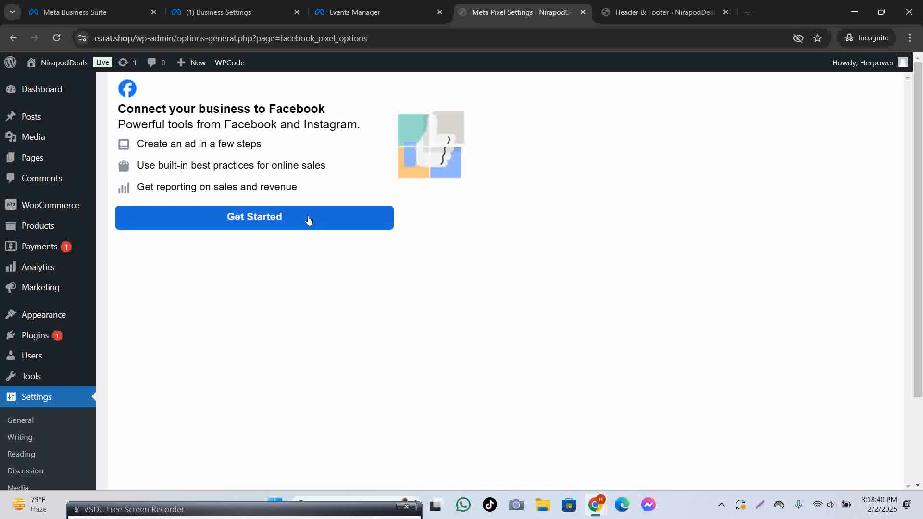
click(309, 219)
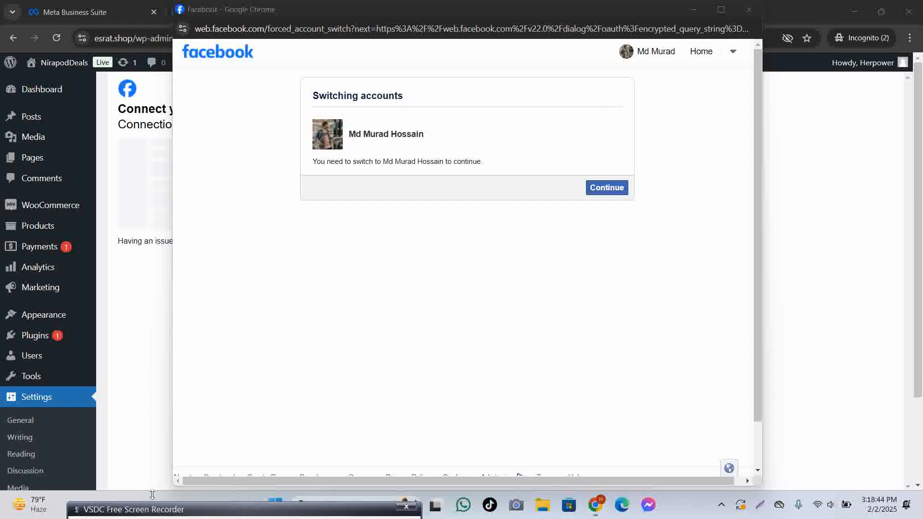
click(604, 190)
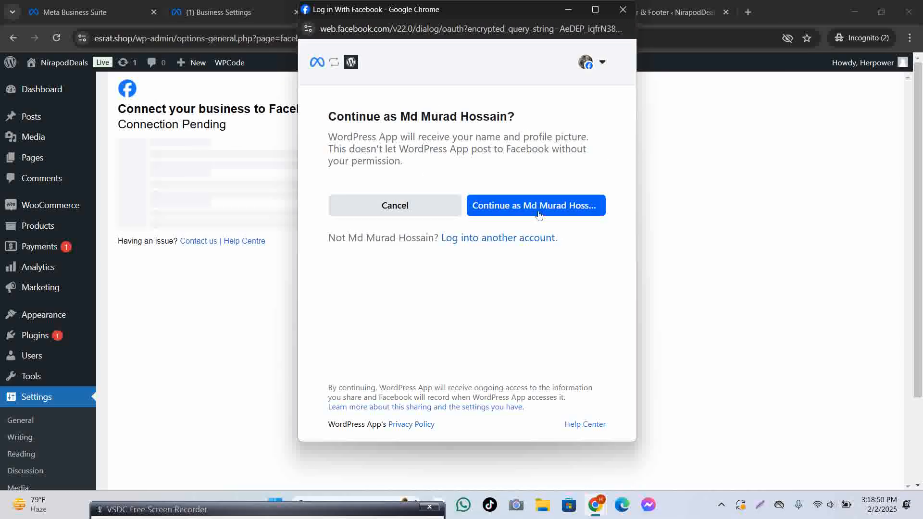
click(539, 214)
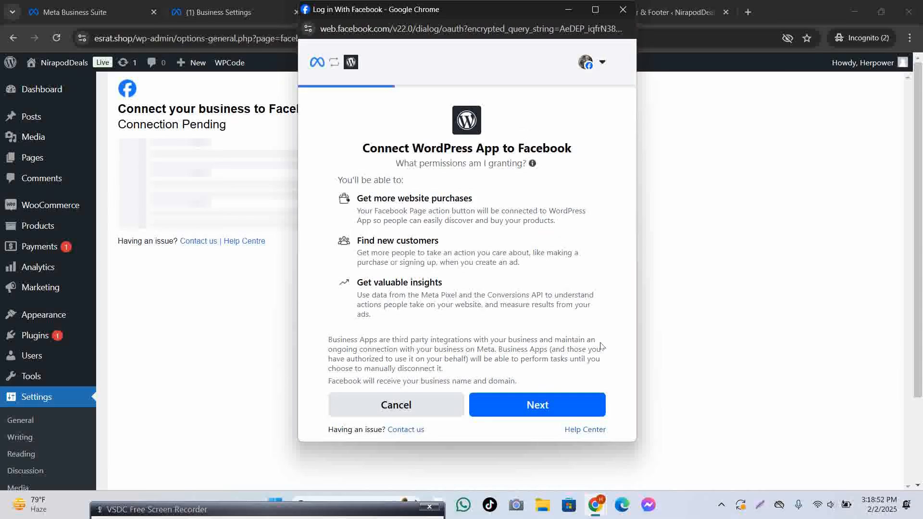
click(536, 406)
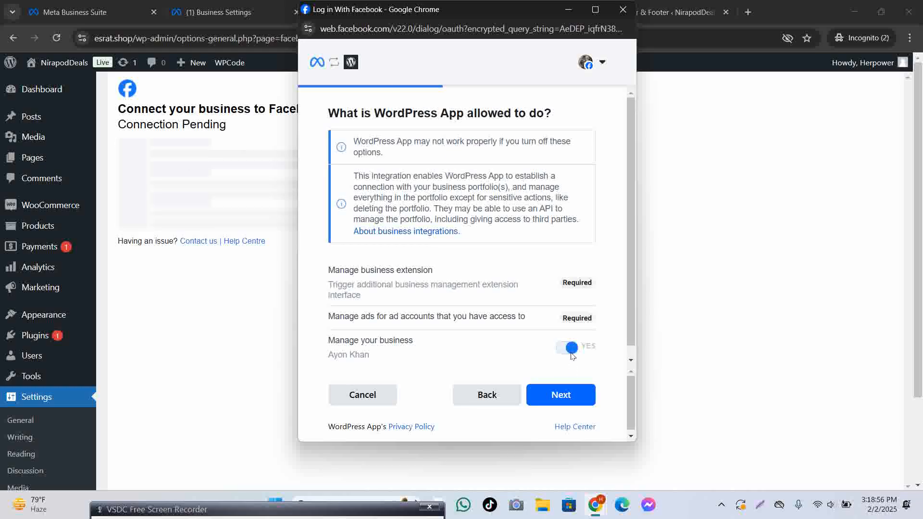
click(560, 396)
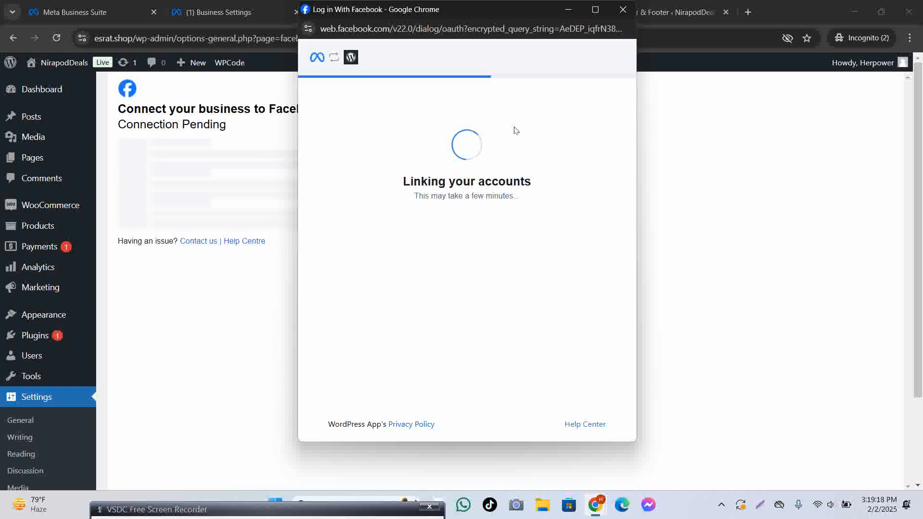
Check the other tabs, then finish the Facebook connection popup with Done.
click(232, 13)
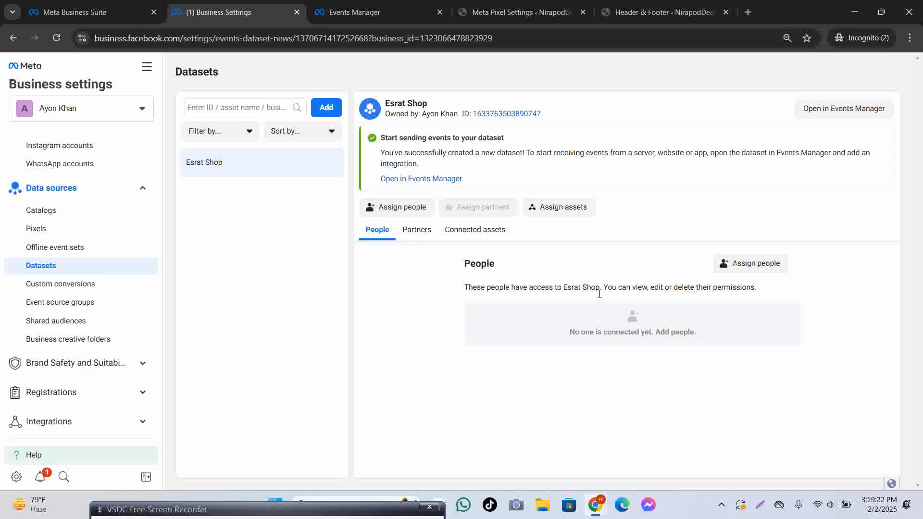
click(560, 6)
click(354, 10)
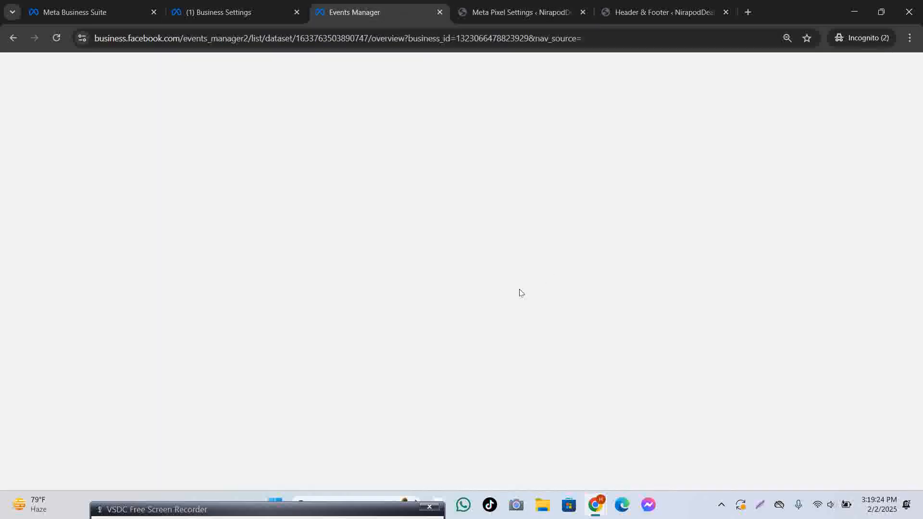
click(665, 12)
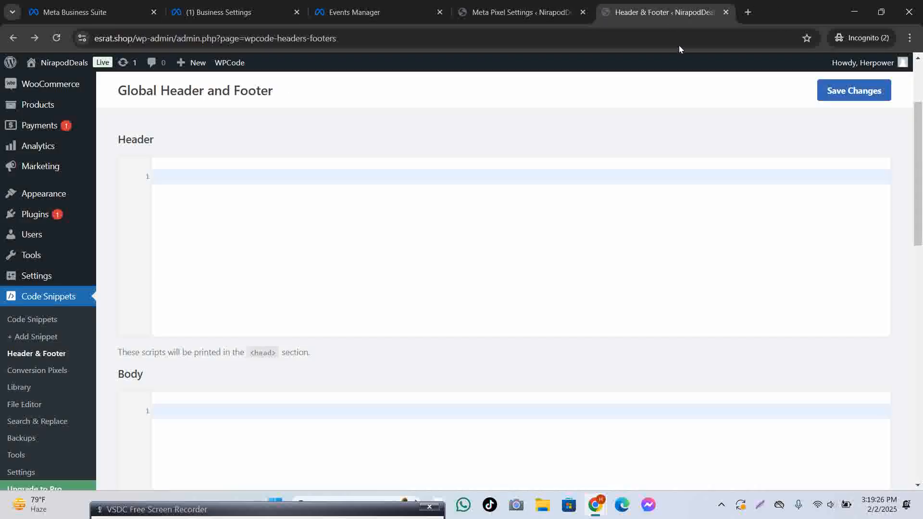
click(514, 11)
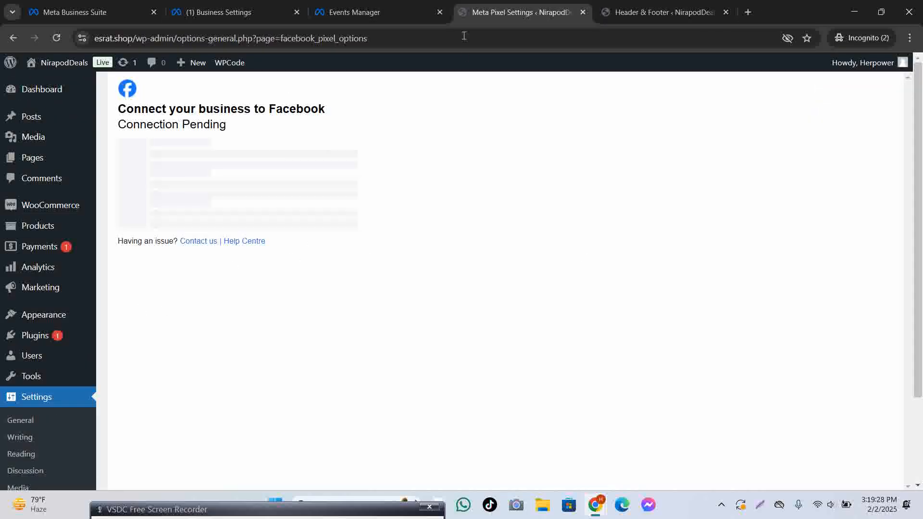
mouse_move(595, 505)
click(709, 447)
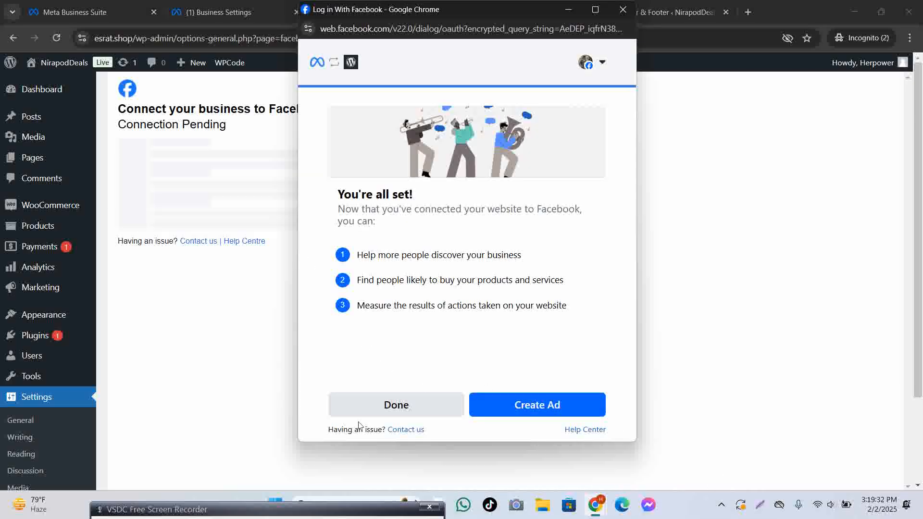
click(394, 406)
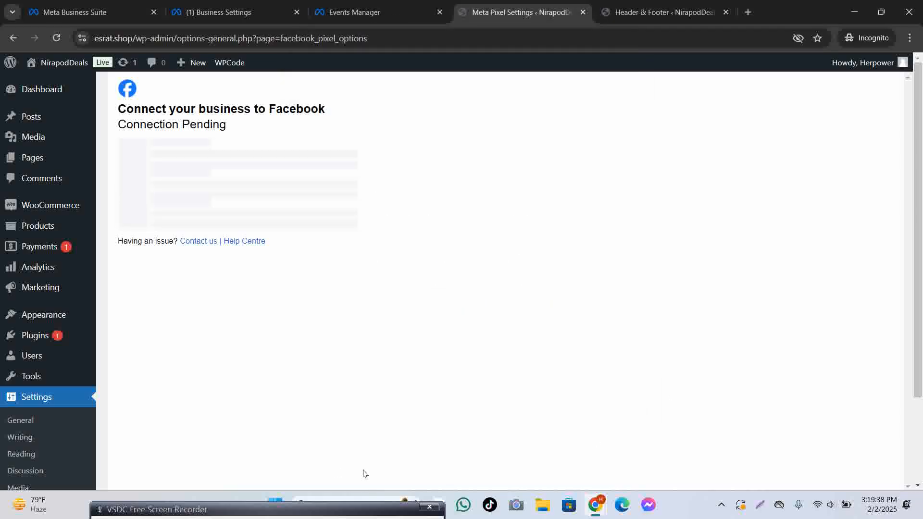
Agree to share the token, confirm trusting the site, and open Manage for the connection.
mouse_move(595, 505)
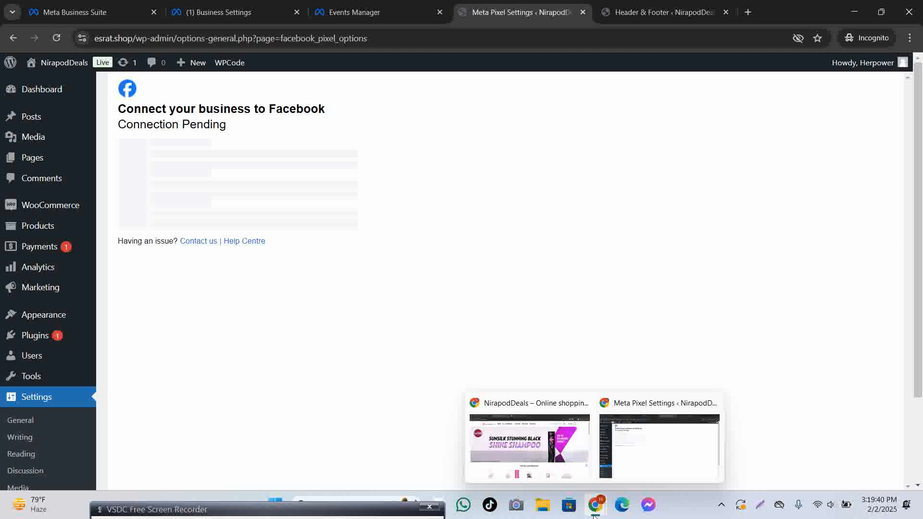
click(664, 466)
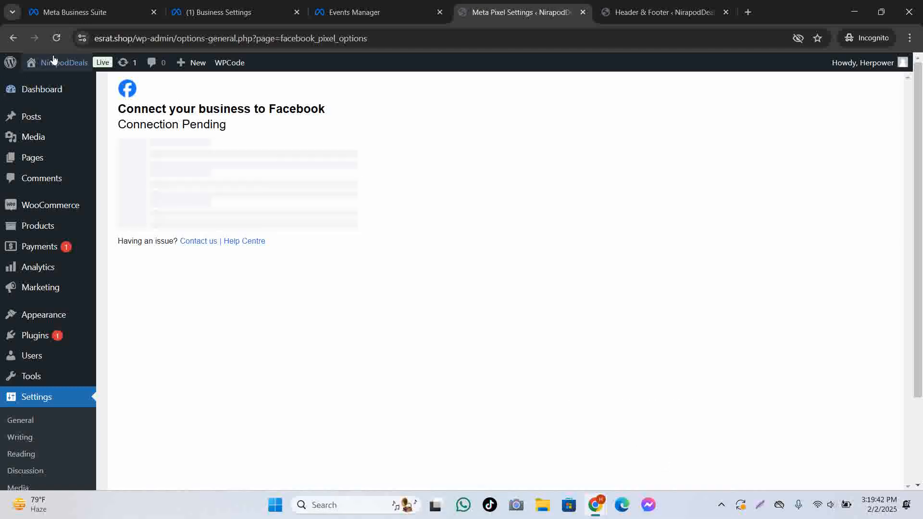
drag(335, 115, 282, 110)
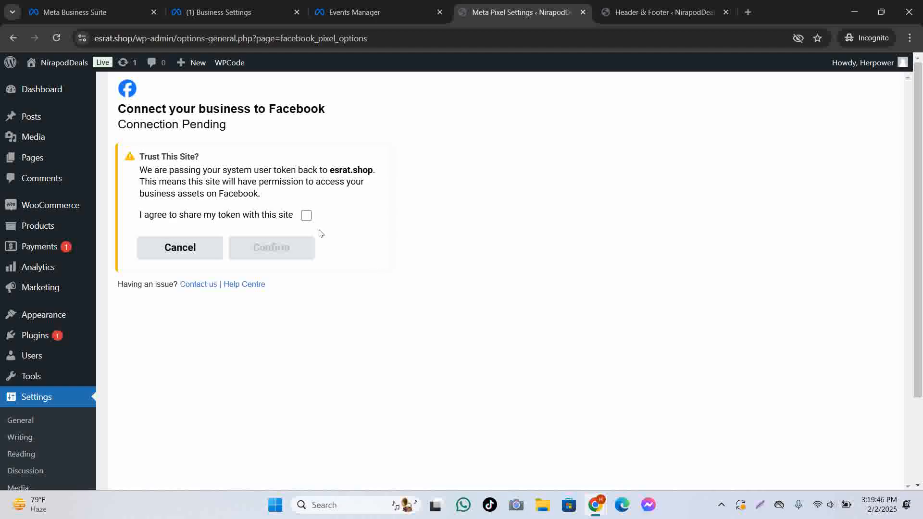
click(306, 216)
click(264, 254)
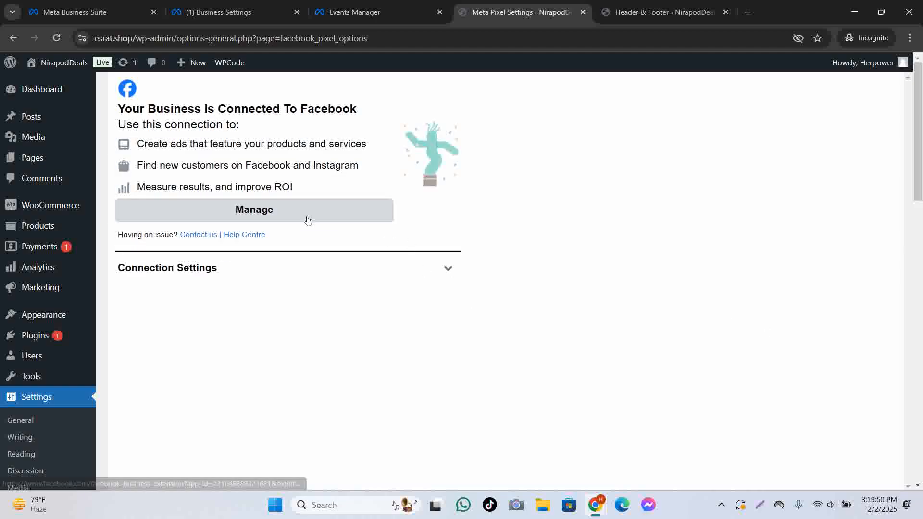
click(308, 216)
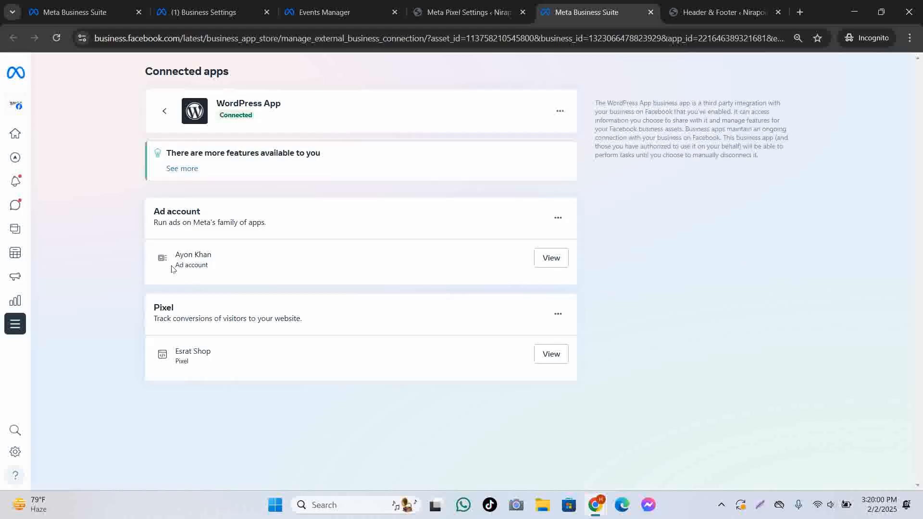
Review the connected ad account and Esrat Shop pixel, then reload Meta Pixel Settings.
drag(177, 255, 229, 268)
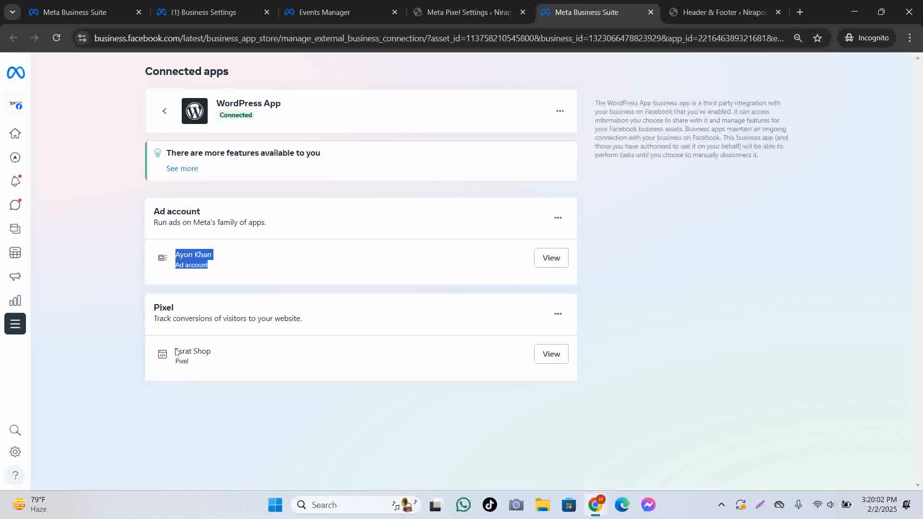
drag(175, 351, 214, 366)
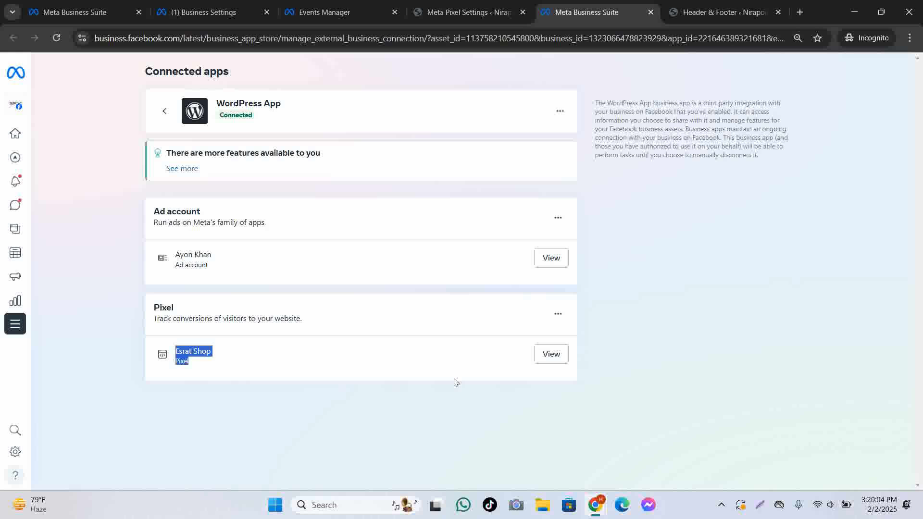
click(469, 12)
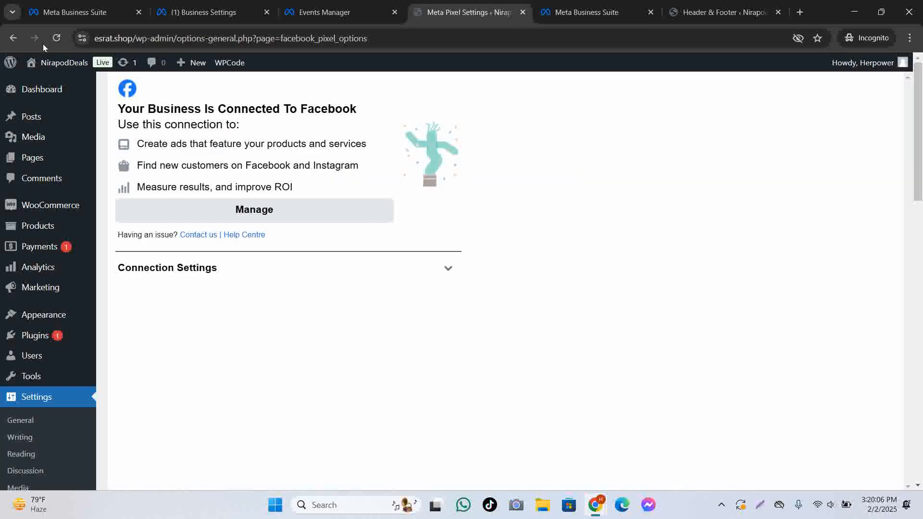
click(56, 38)
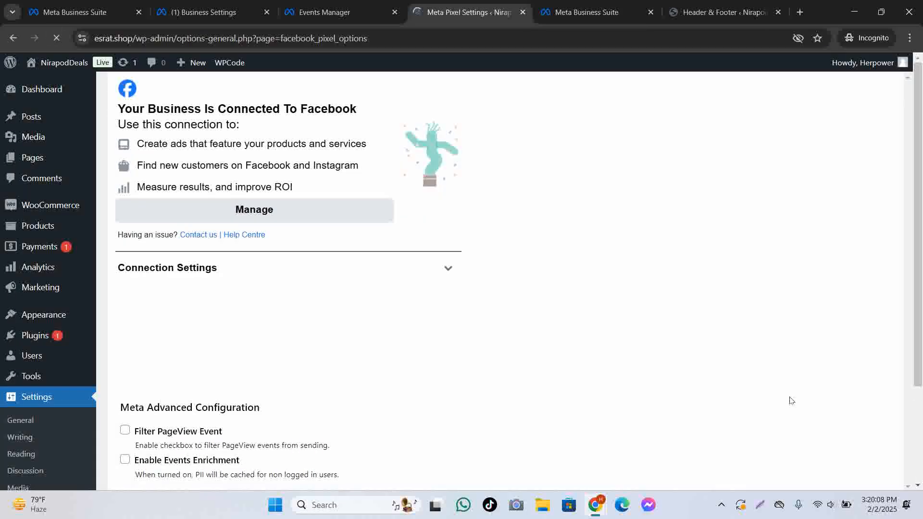
scroll(601, 430, down, 10)
scroll(601, 429, up, 6)
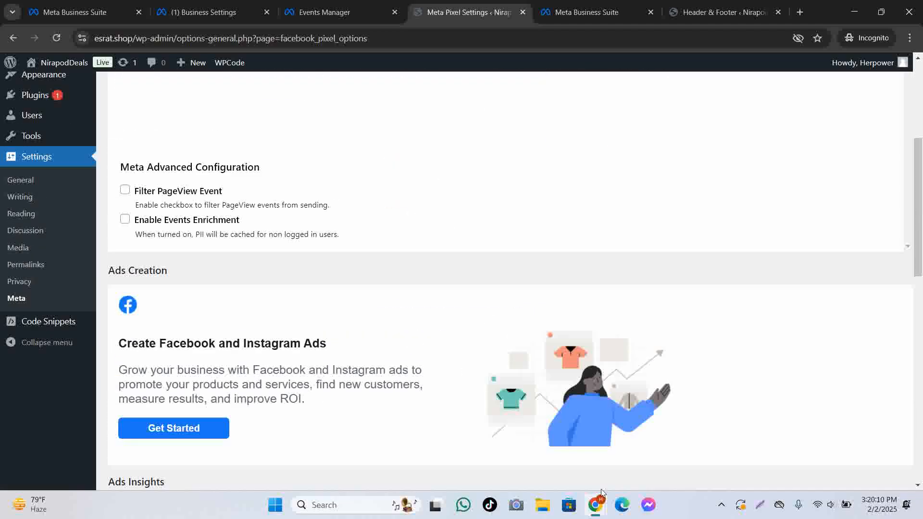
Move to Events Manager's Connect Your WordPress Account guide at the Connect to Facebook step.
mouse_move(595, 513)
click(695, 447)
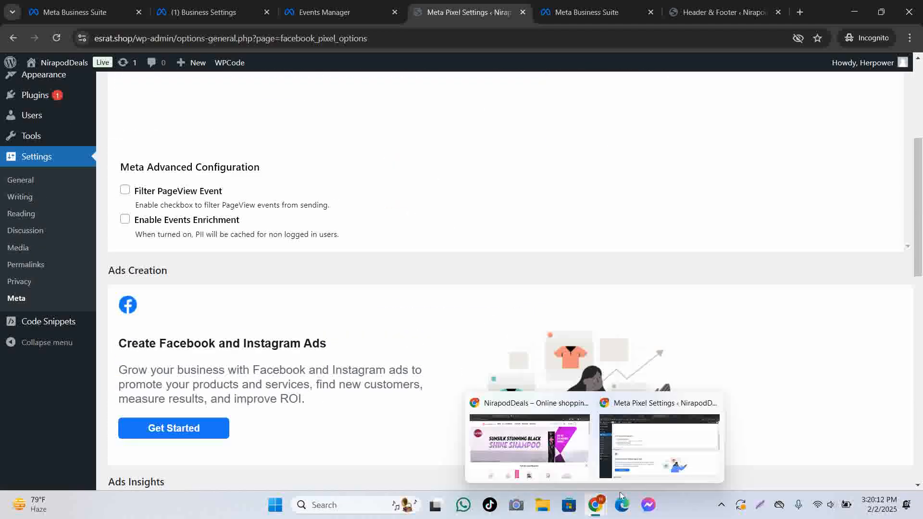
click(623, 437)
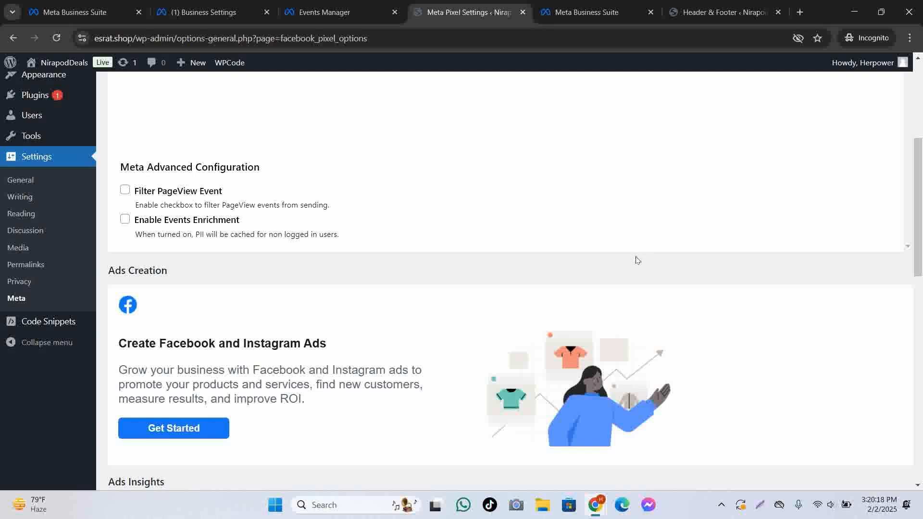
scroll(660, 214, up, 5)
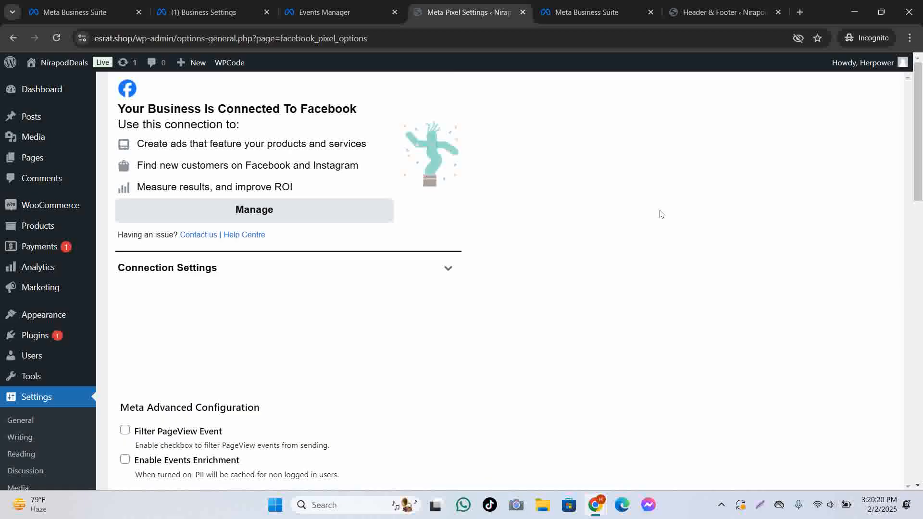
click(601, 10)
click(343, 11)
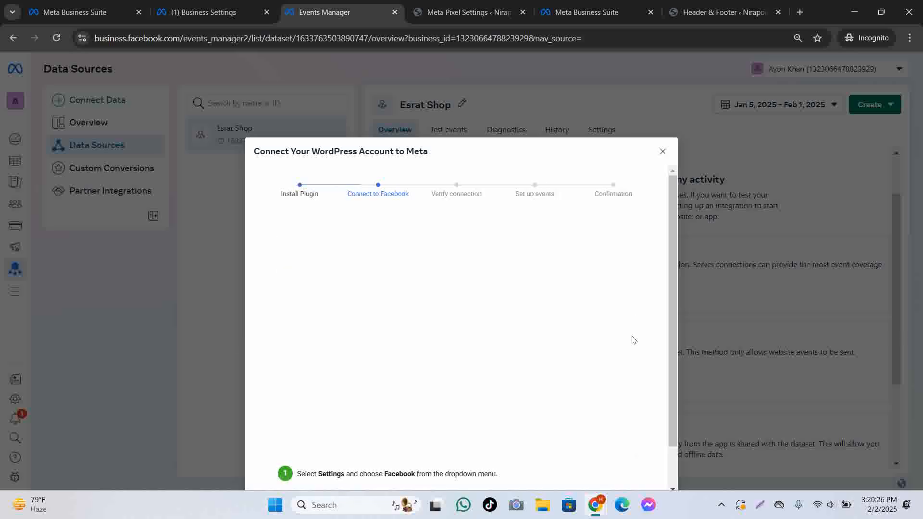
Advance the WordPress guide to Verify connection, close it, and bring the NirapodDeals storefront forward.
scroll(600, 403, down, 2)
click(653, 446)
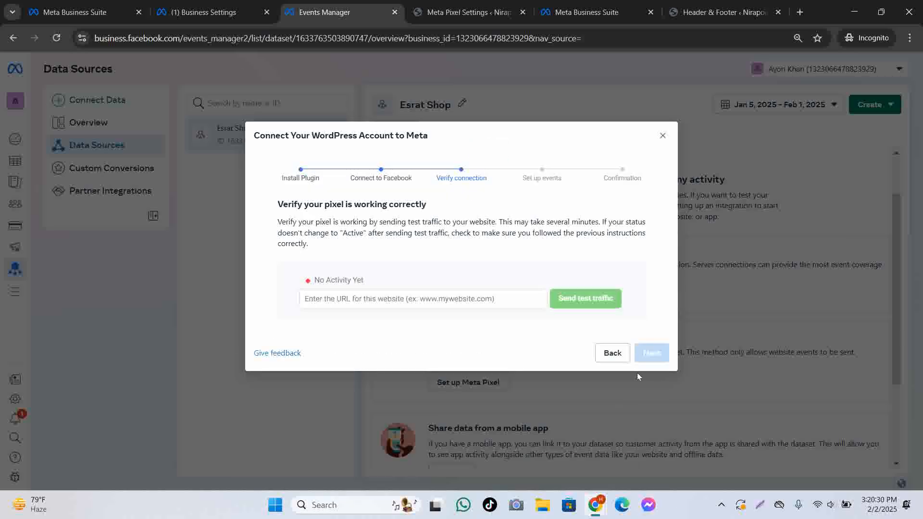
click(418, 301)
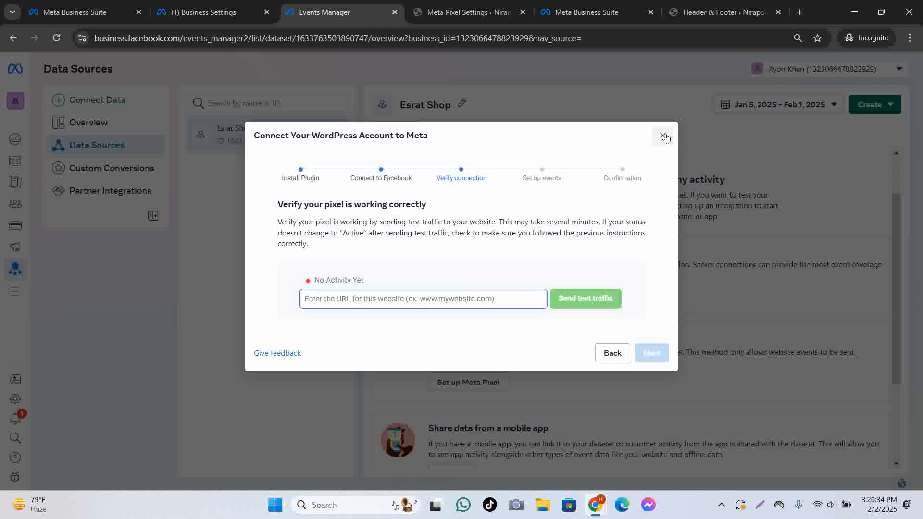
click(664, 136)
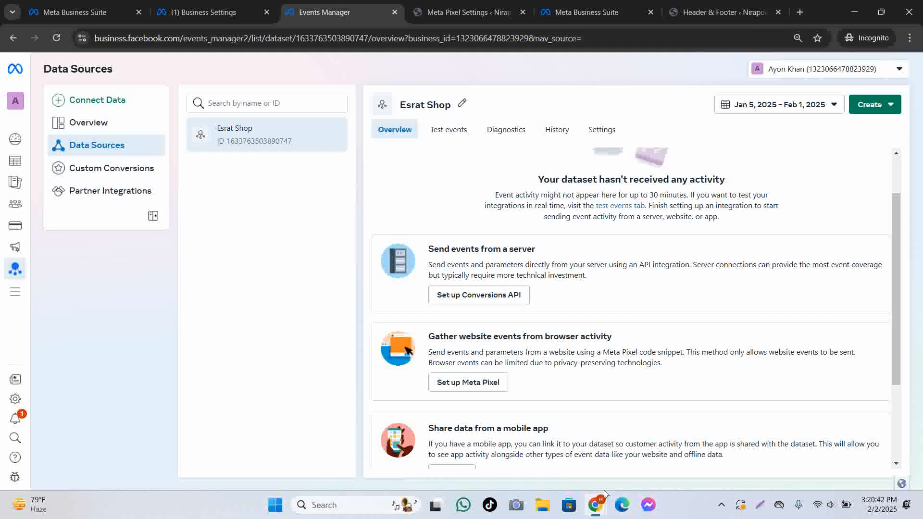
mouse_move(596, 504)
click(533, 450)
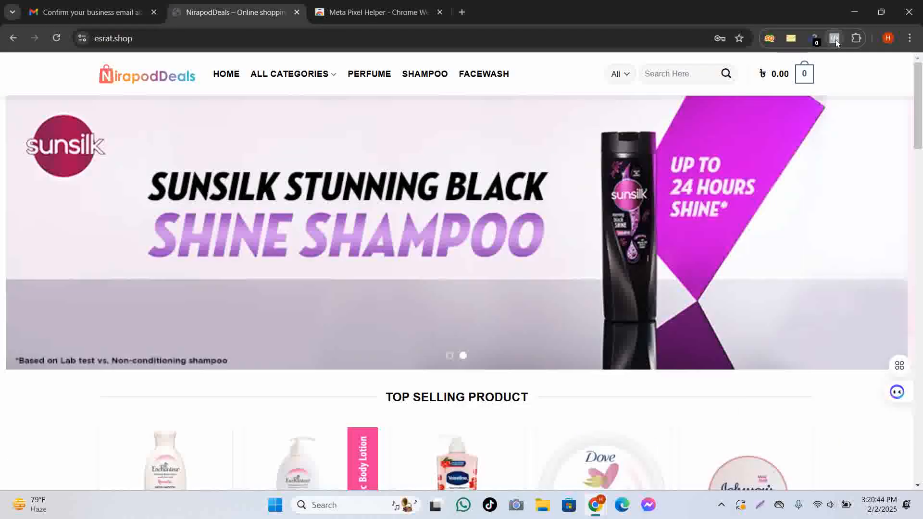
Reload esrat.shop, confirm Pixel Helper shows one pixel firing PageView, then return to Events Manager.
click(57, 38)
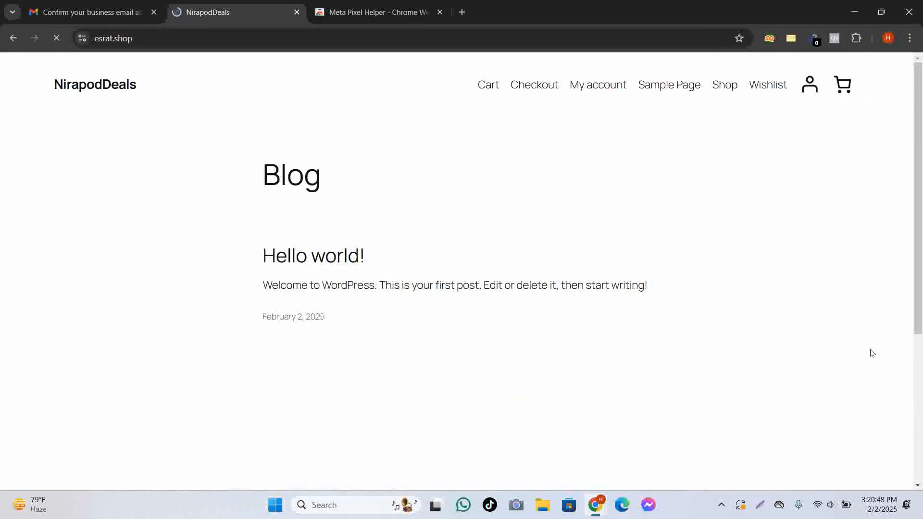
click(835, 38)
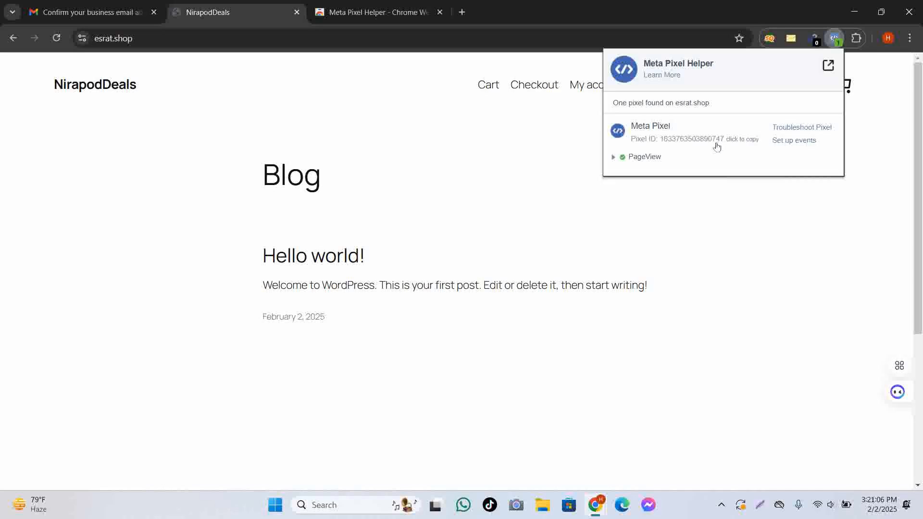
mouse_move(607, 516)
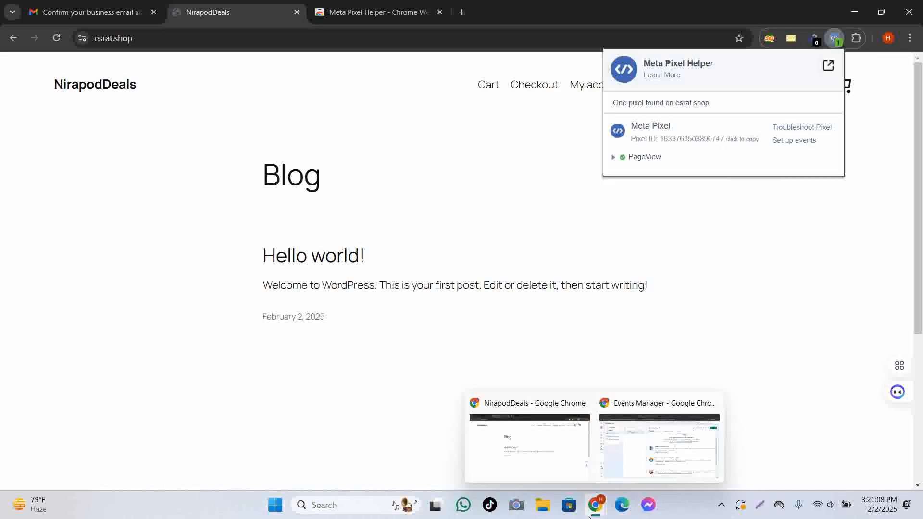
click(689, 452)
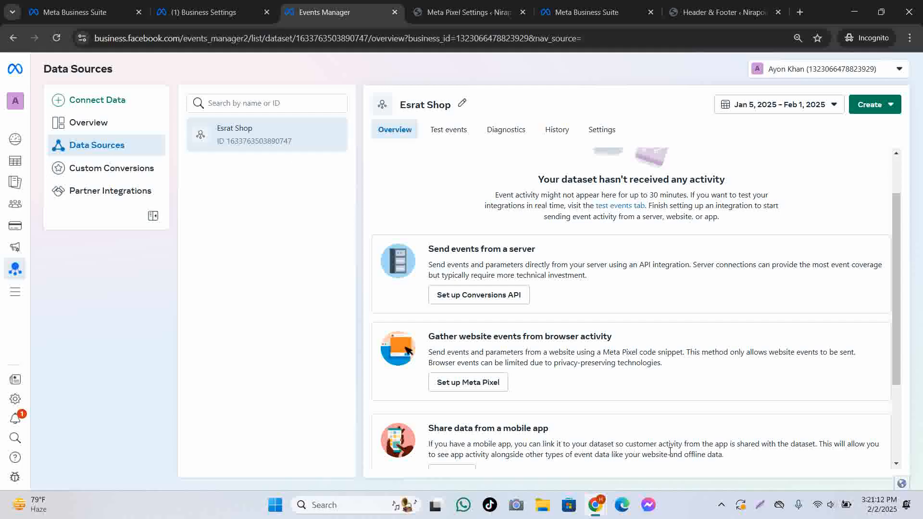
mouse_move(598, 517)
click(531, 433)
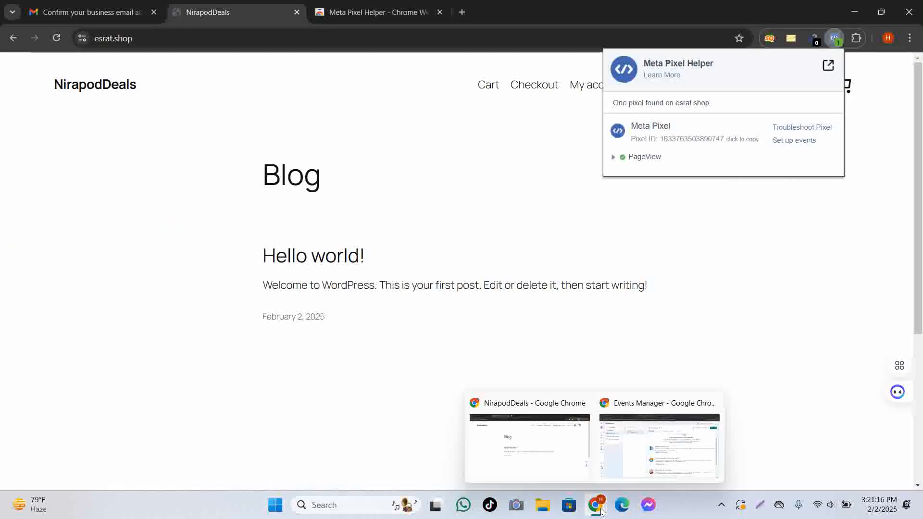
mouse_move(596, 504)
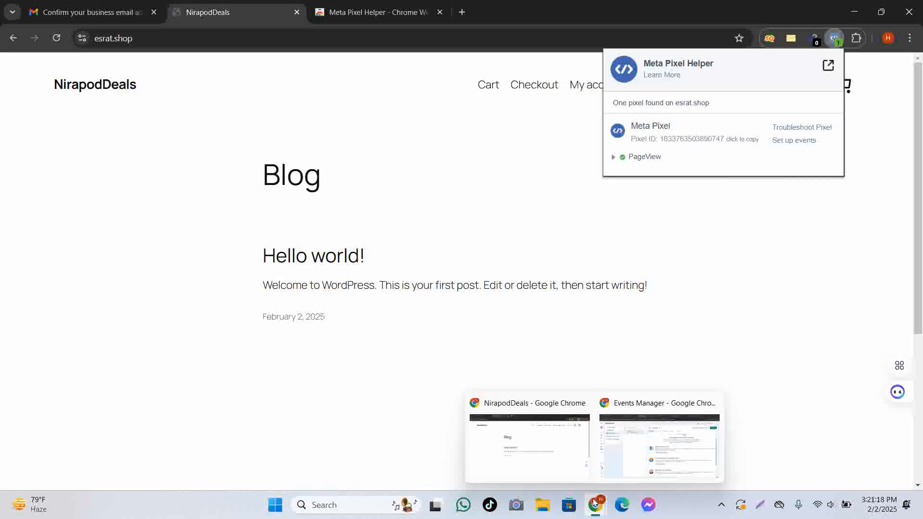
click(663, 459)
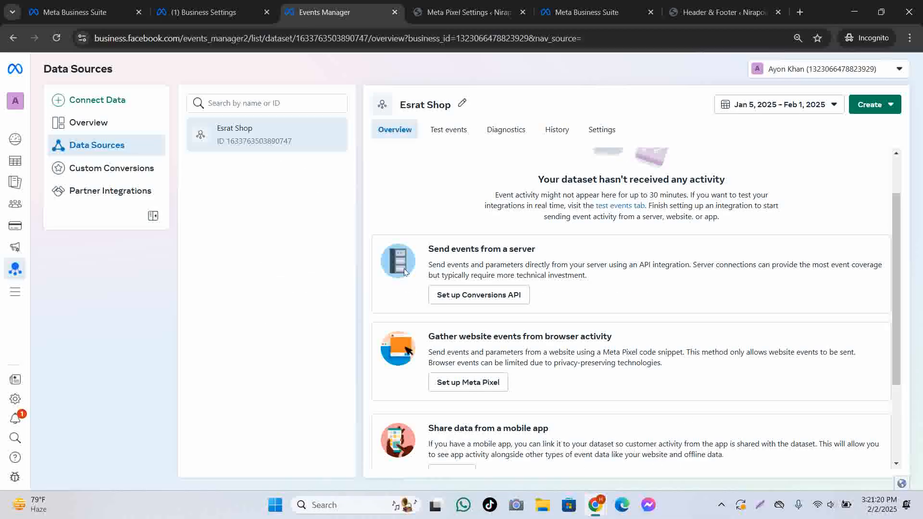
Reload the Esrat Shop overview showing the 0% WordPress setup card, then go to Business Settings.
click(55, 38)
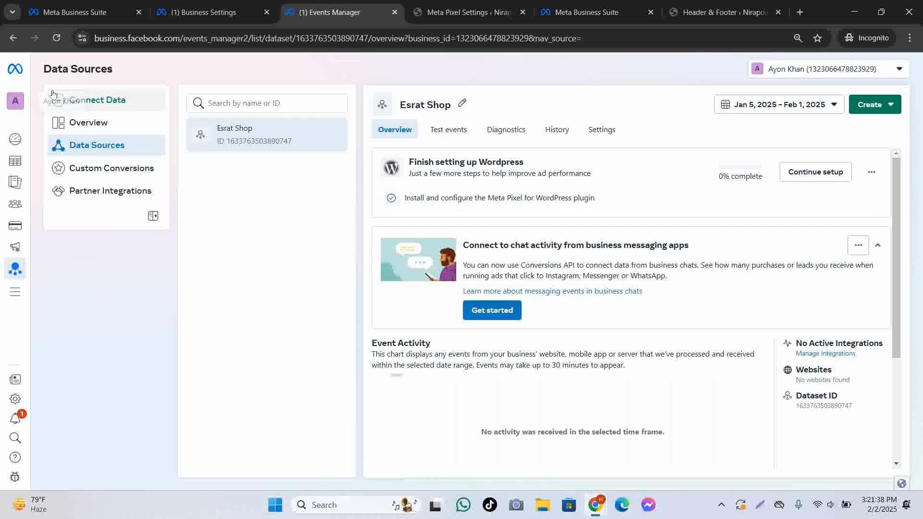
click(206, 12)
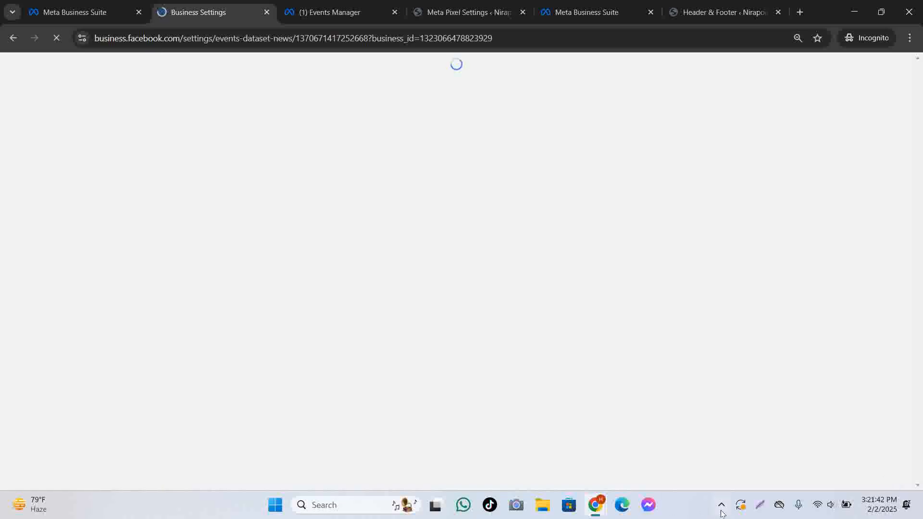
Manage the browser windows from the taskbar and select text on the Datasets page.
click(721, 510)
right_click(734, 467)
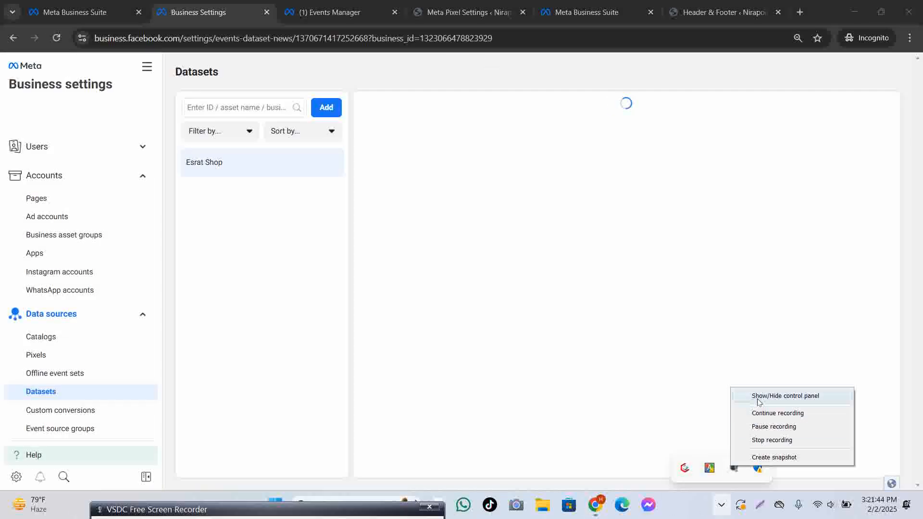
click(759, 397)
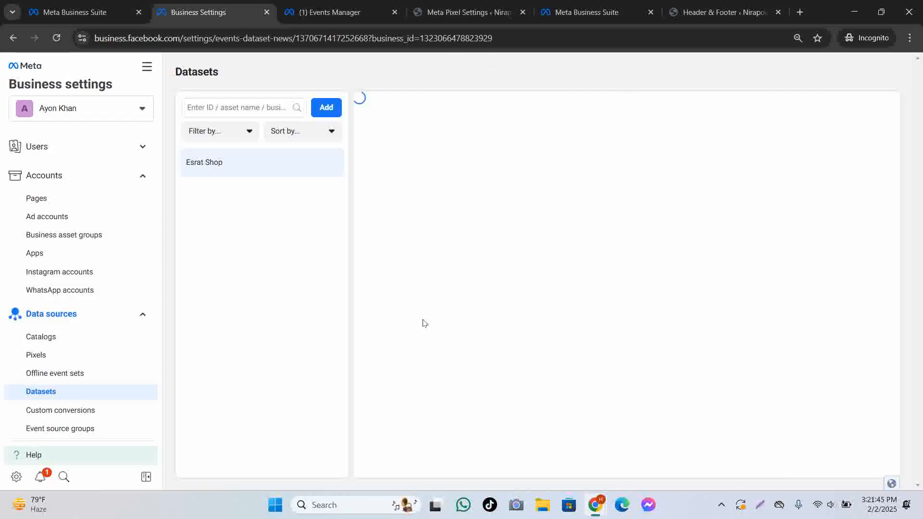
click(727, 503)
right_click(734, 467)
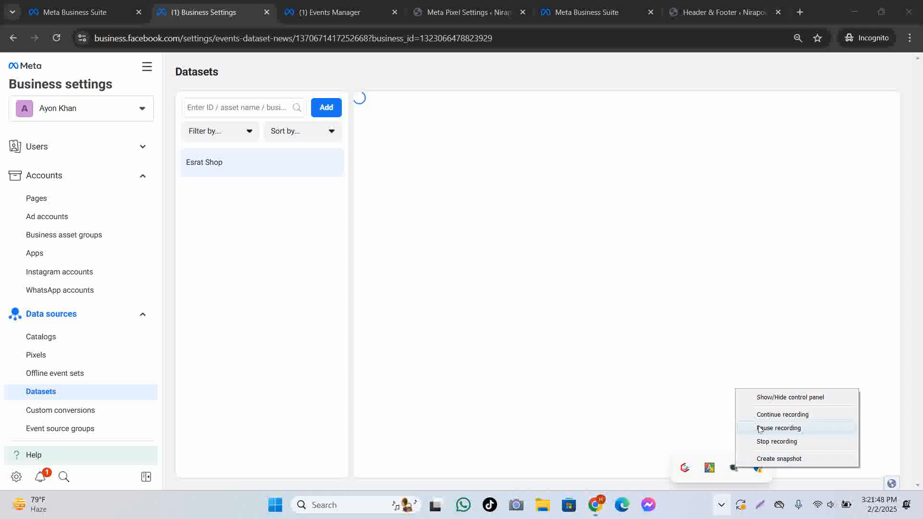
click(768, 399)
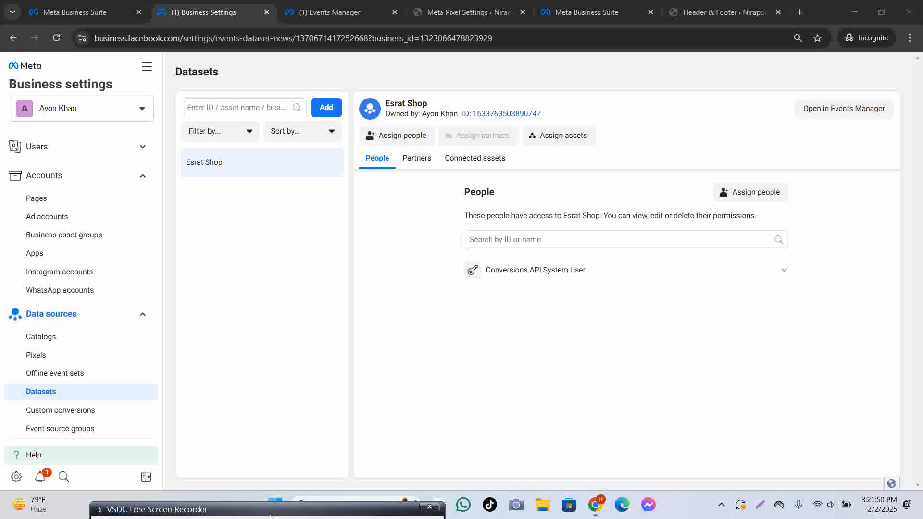
drag(267, 510, 290, 385)
click(142, 405)
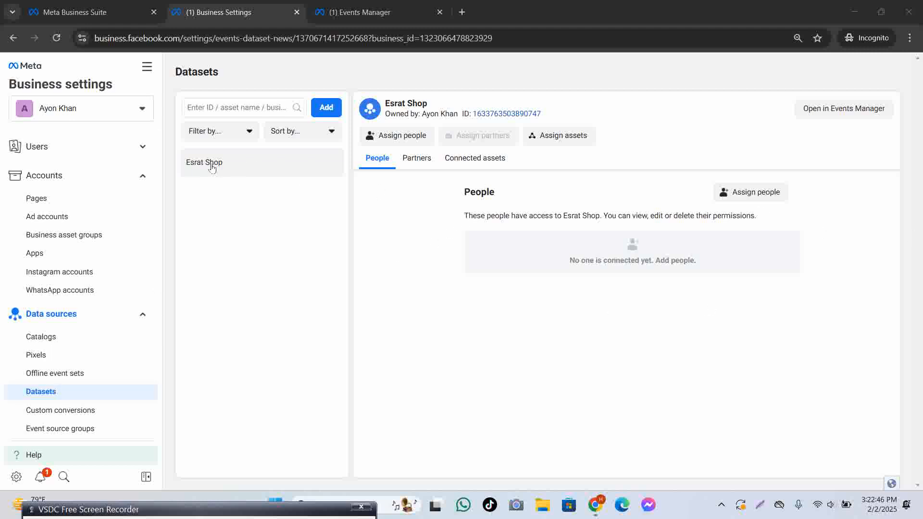
drag(190, 163, 284, 171)
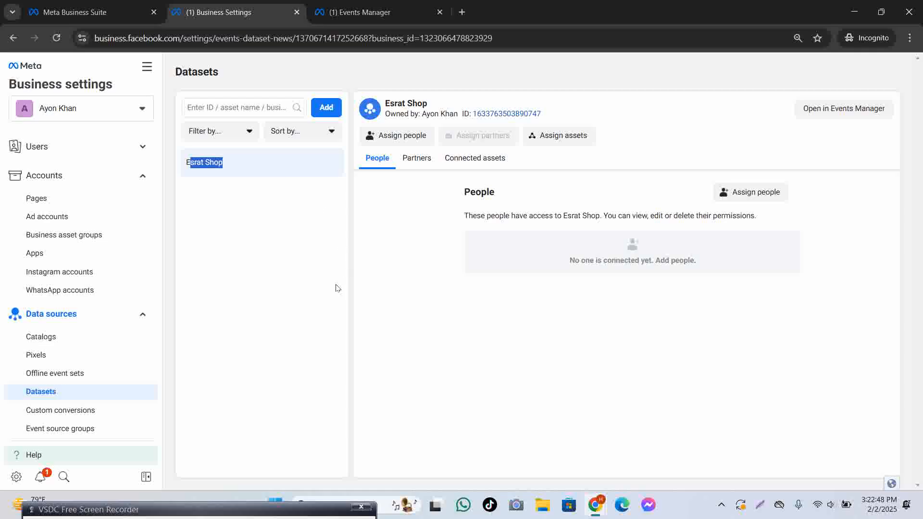
Abandon creating a new dataset, then open the Esrat Shop dataset in Events Manager.
click(325, 109)
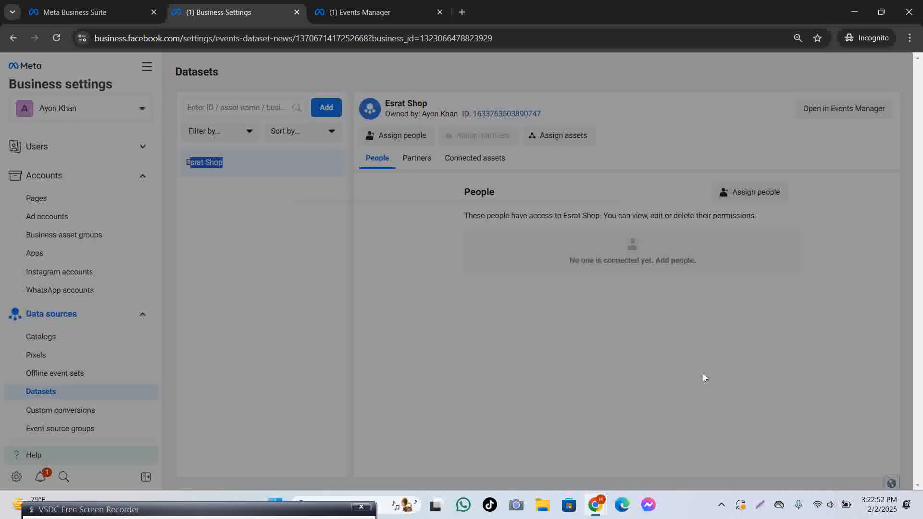
click(369, 279)
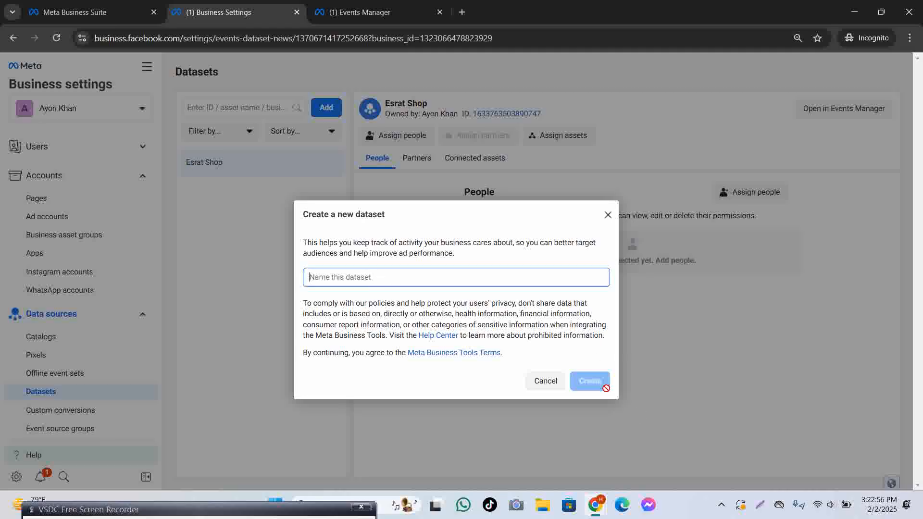
click(607, 215)
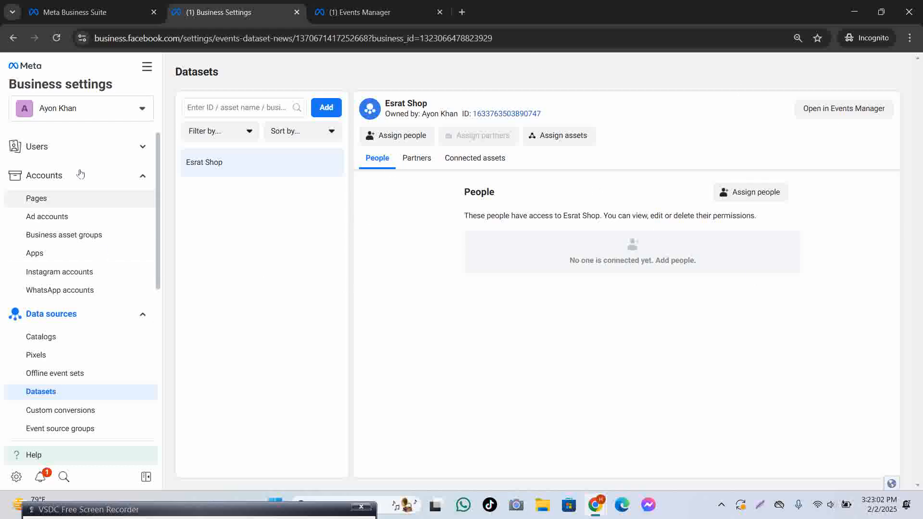
click(331, 114)
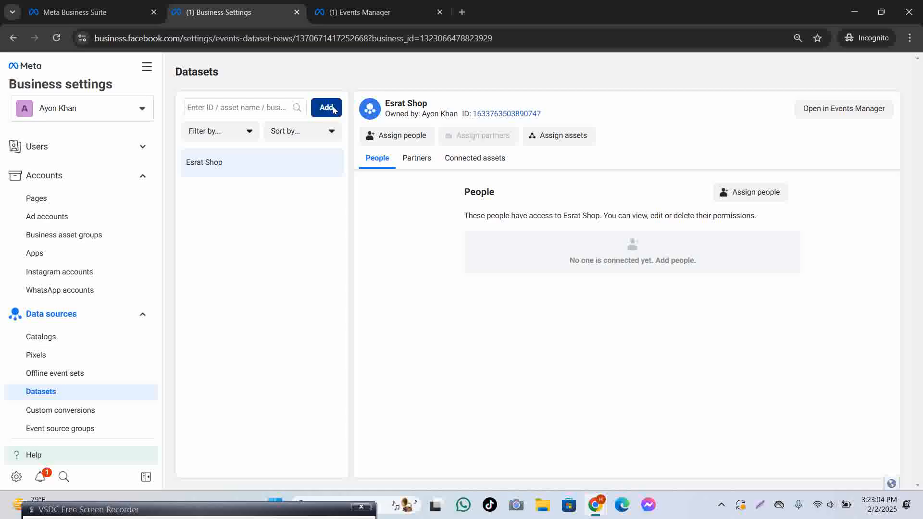
click(608, 147)
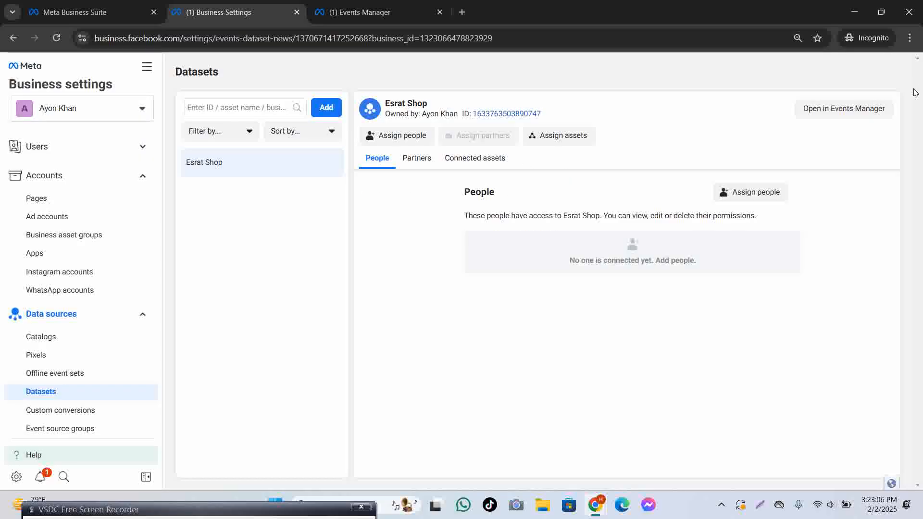
right_click(853, 108)
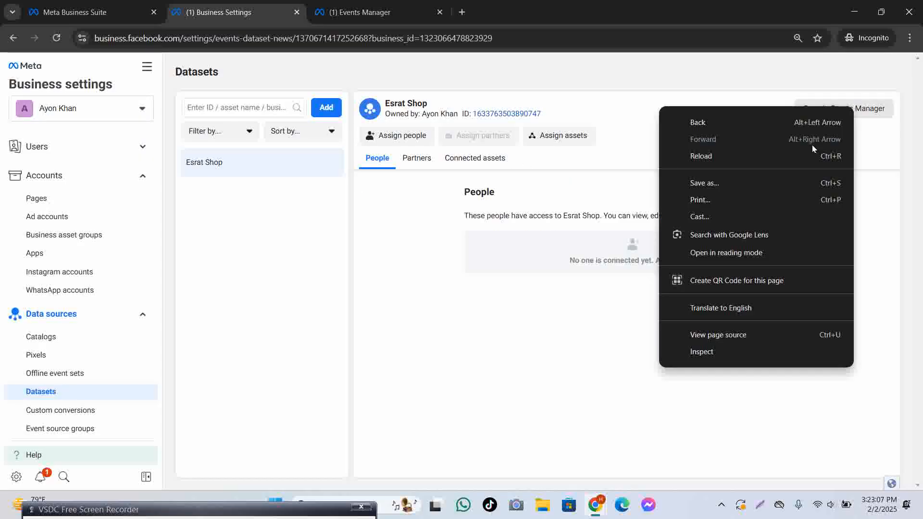
click(871, 108)
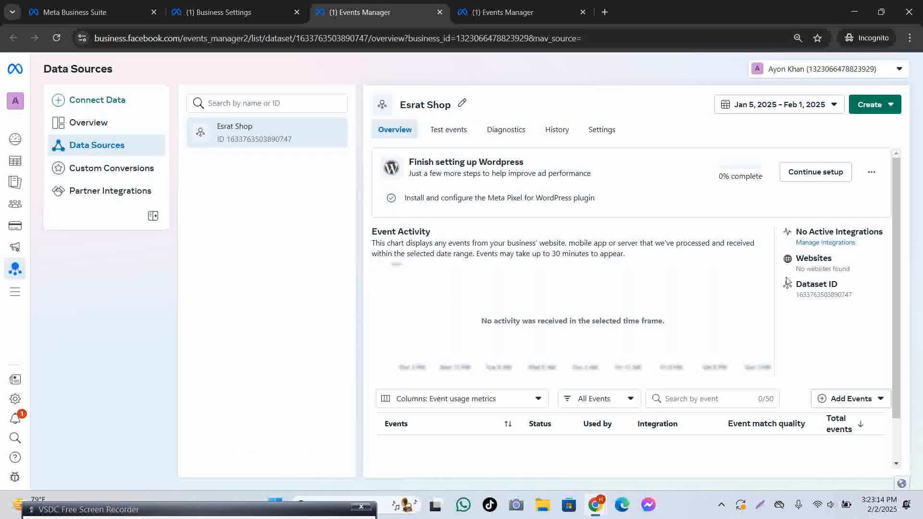
Hide the WordPress setup card, view Test Events, Diagnostics and Settings, and dismiss the chat prompt.
scroll(721, 293, down, 1)
scroll(580, 294, up, 1)
click(871, 172)
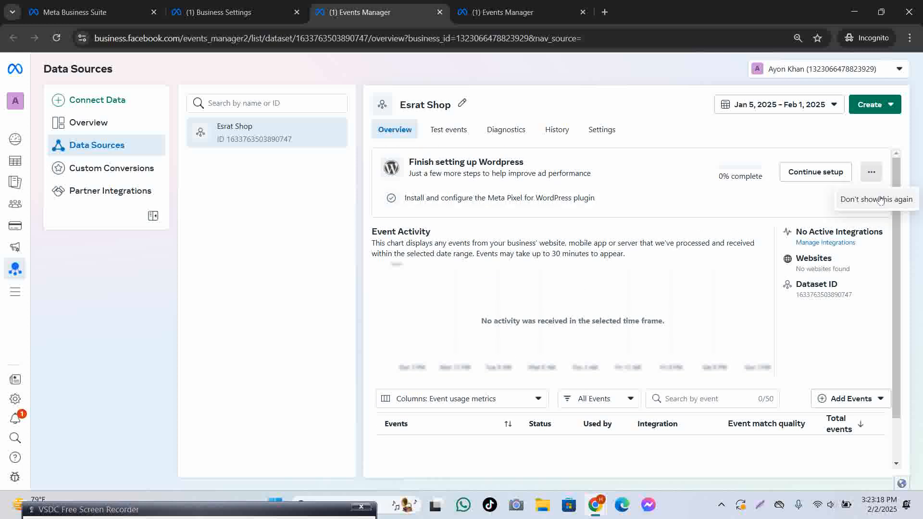
click(876, 199)
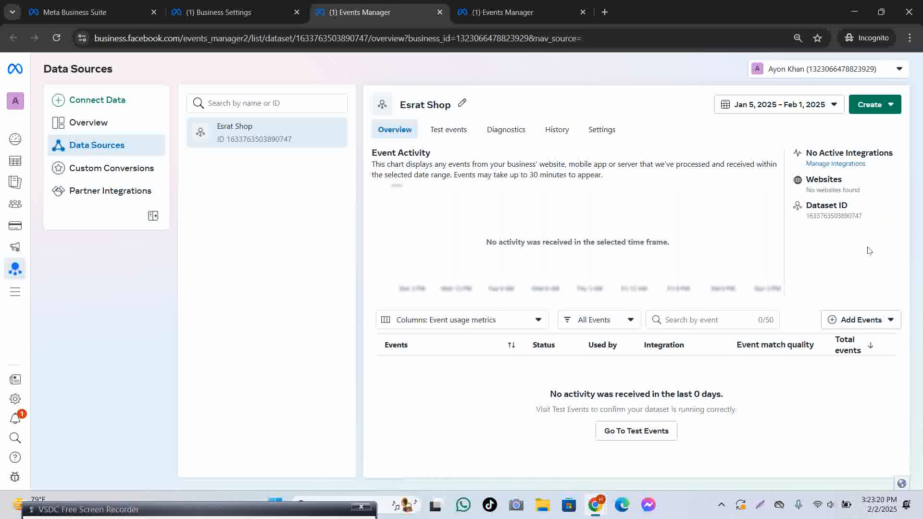
click(448, 129)
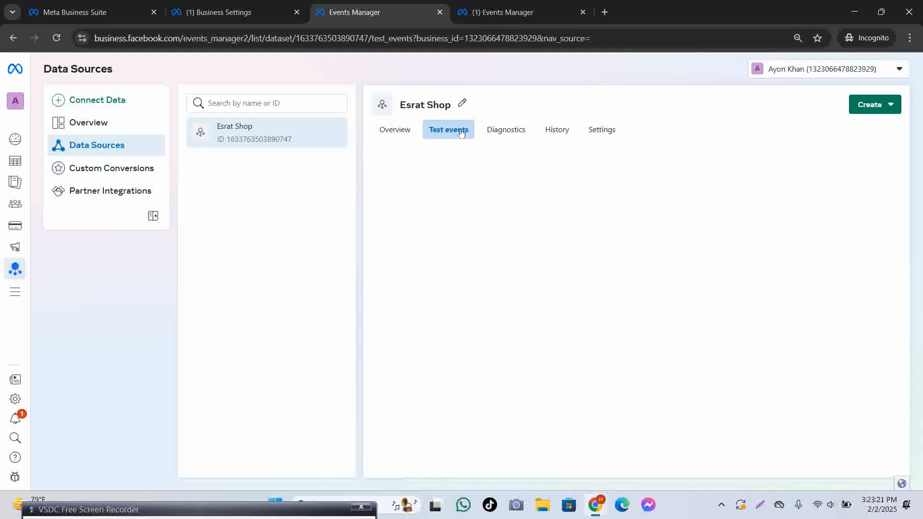
click(517, 140)
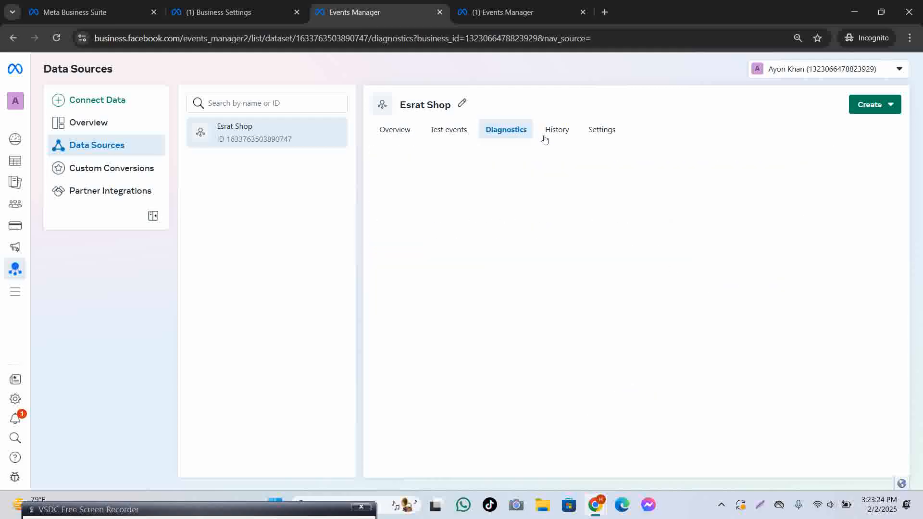
click(611, 136)
click(395, 129)
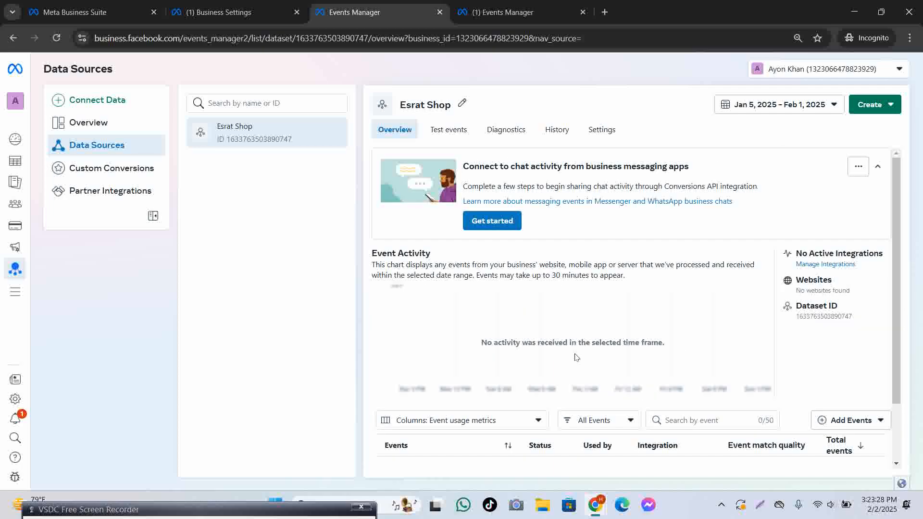
click(490, 222)
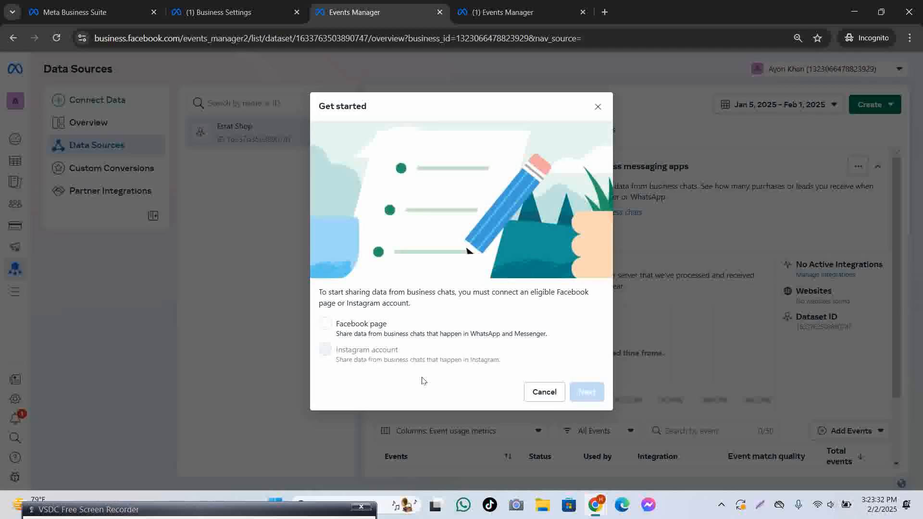
click(548, 392)
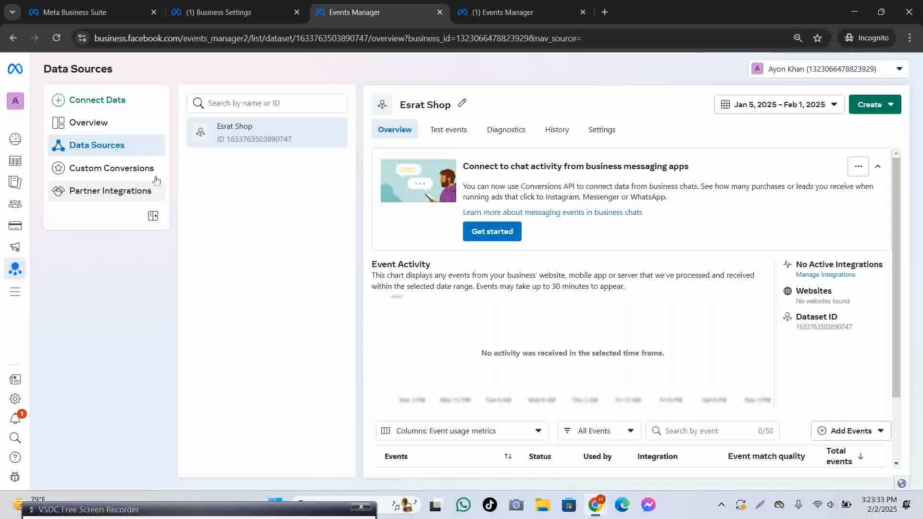
Browse Overview, Connect Data options and the Esrat Shop data source, ending on Custom Conversions.
click(117, 126)
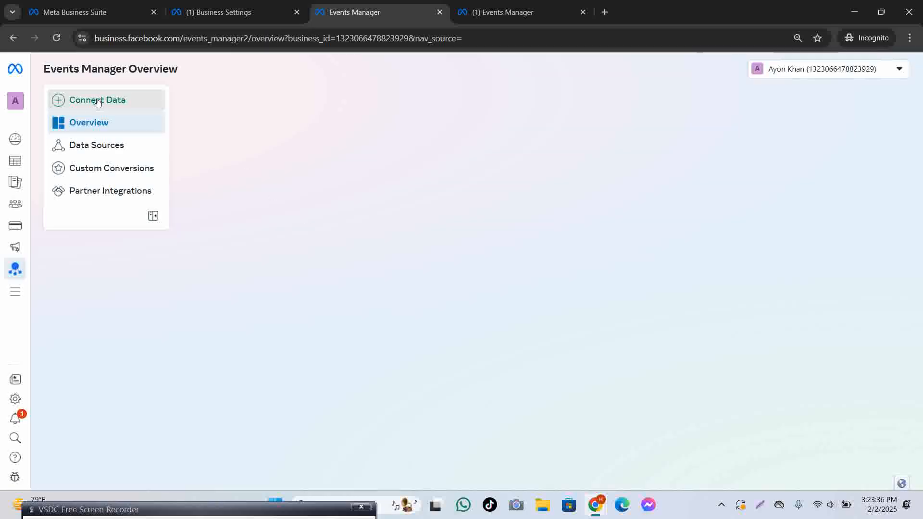
click(97, 101)
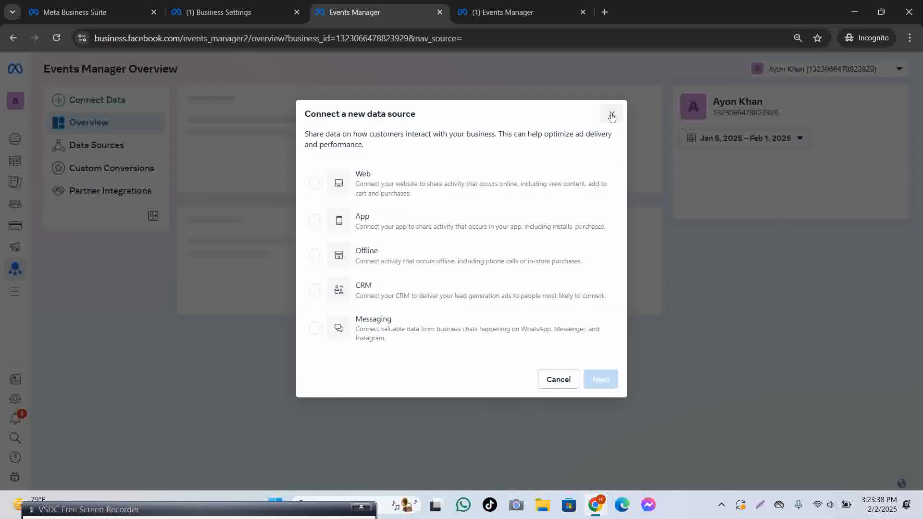
click(612, 117)
click(89, 168)
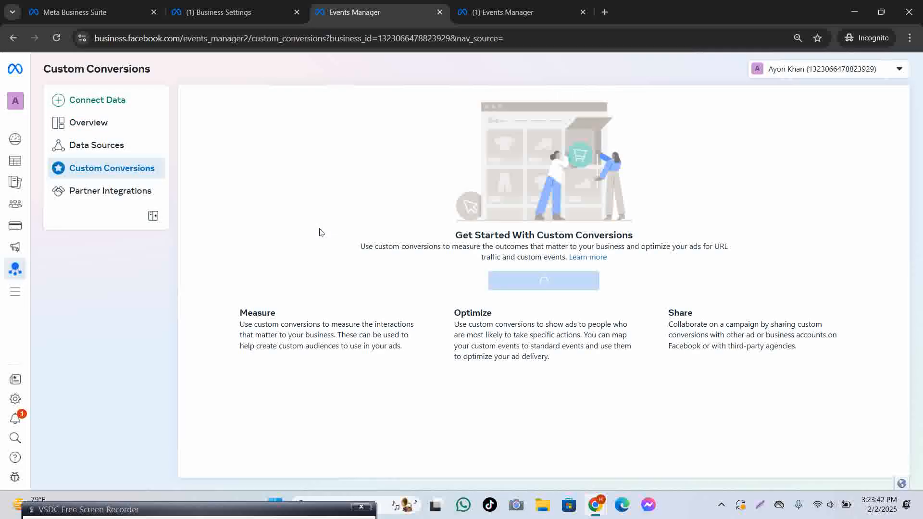
click(96, 146)
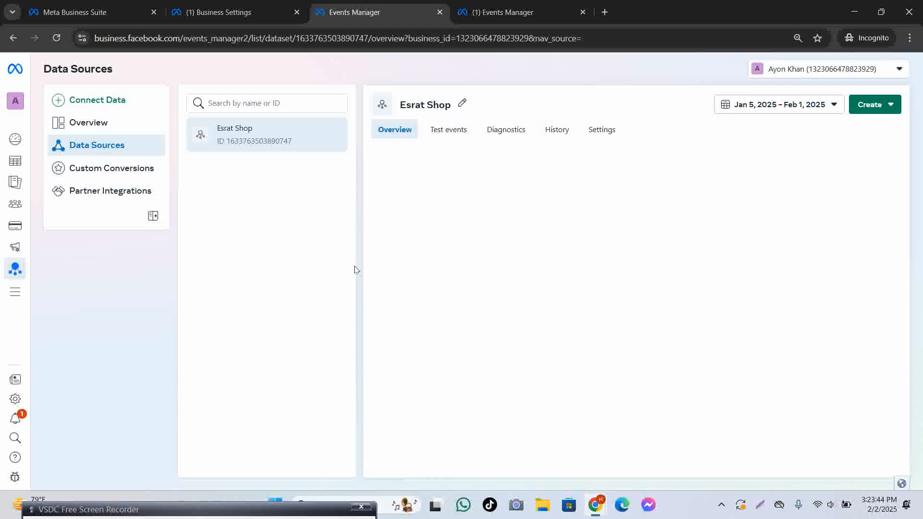
click(103, 98)
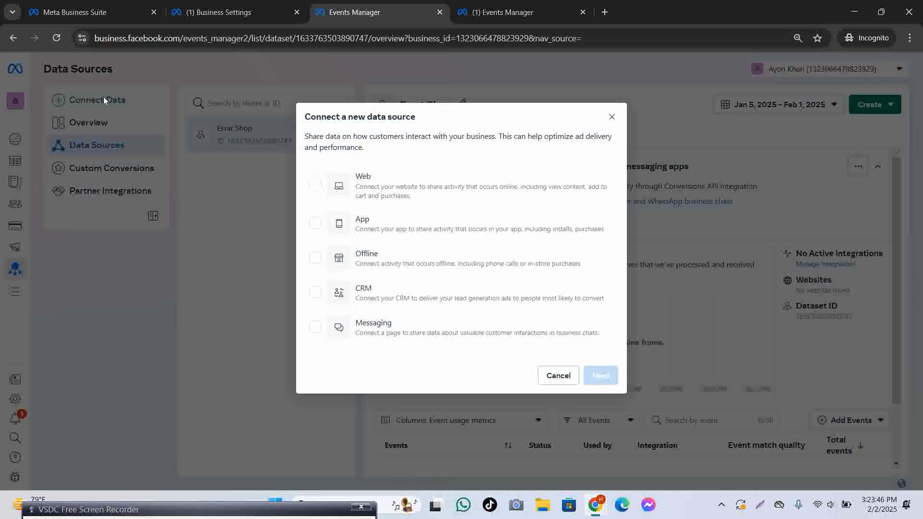
click(611, 114)
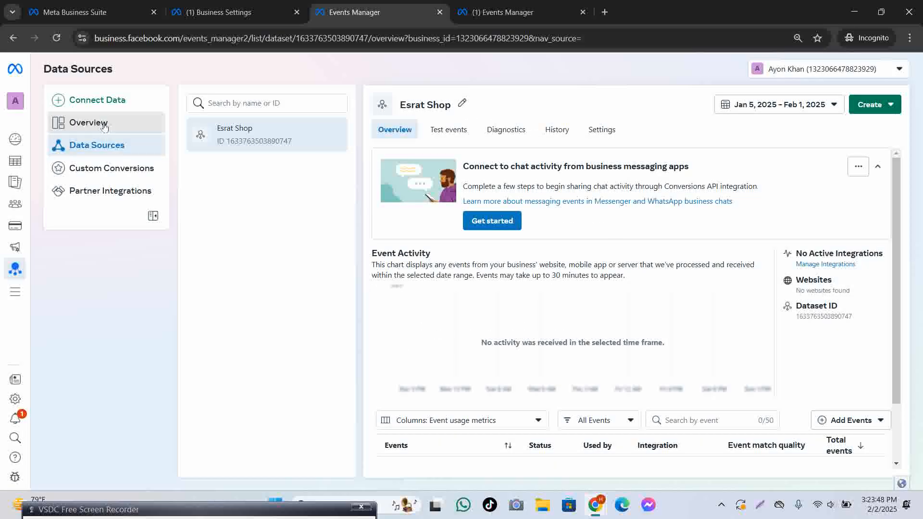
click(92, 123)
click(96, 145)
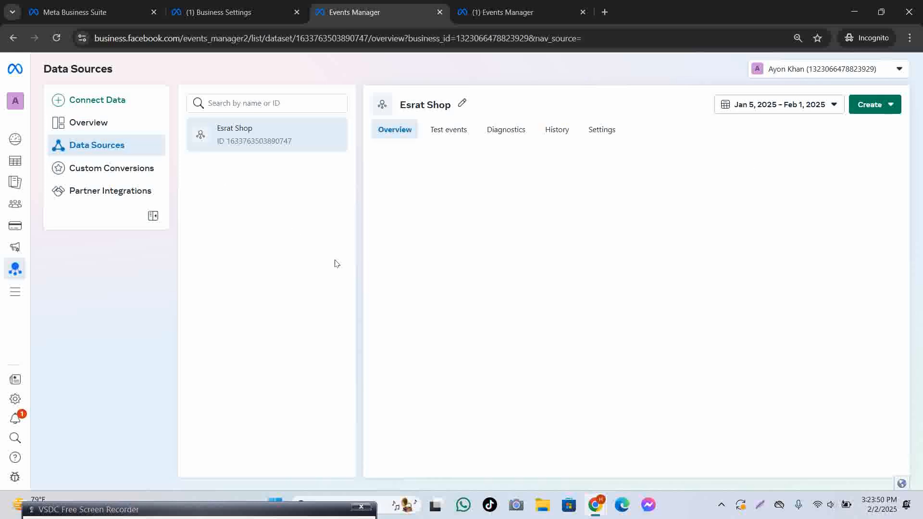
click(99, 165)
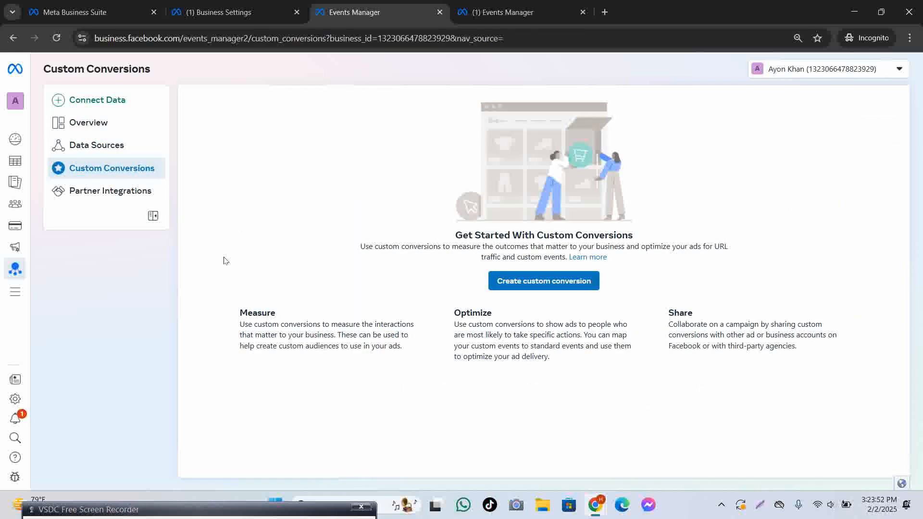
Create a new dataset named Esrat 2 in Business Settings.
click(218, 12)
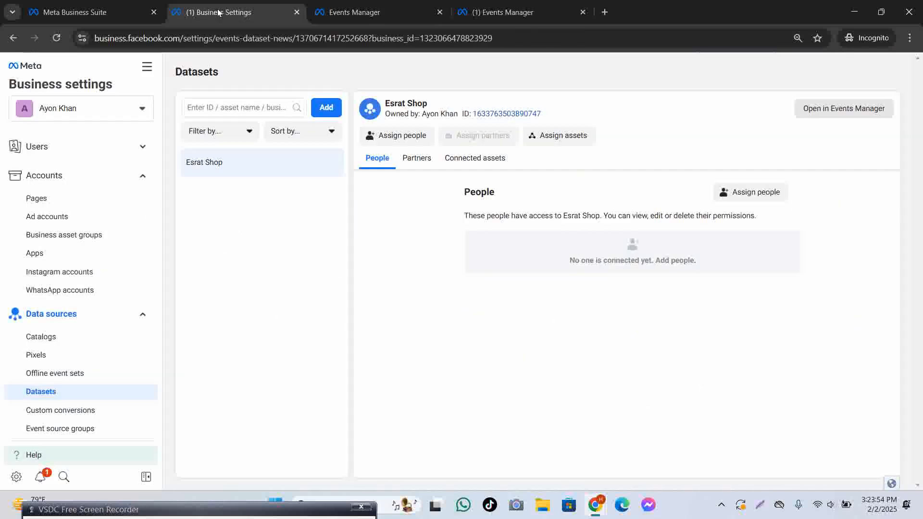
click(327, 107)
click(379, 206)
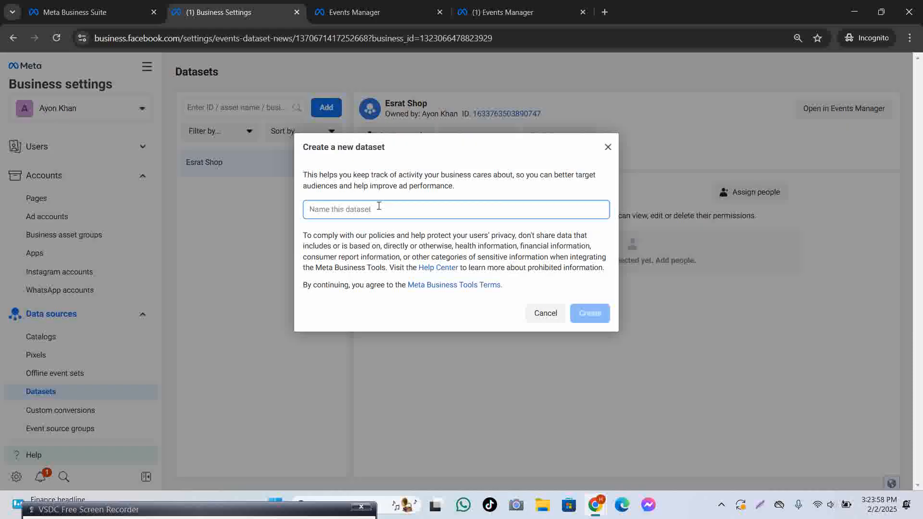
text(Esrat 2)
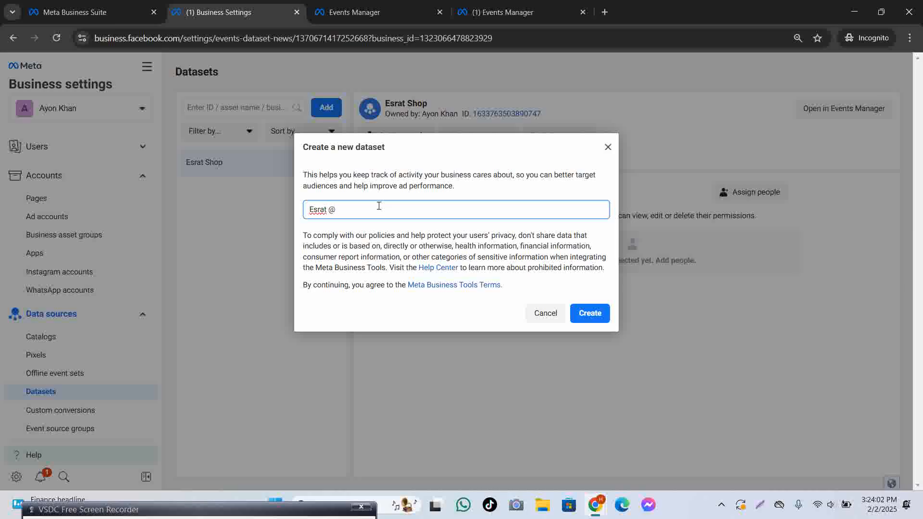
click(596, 318)
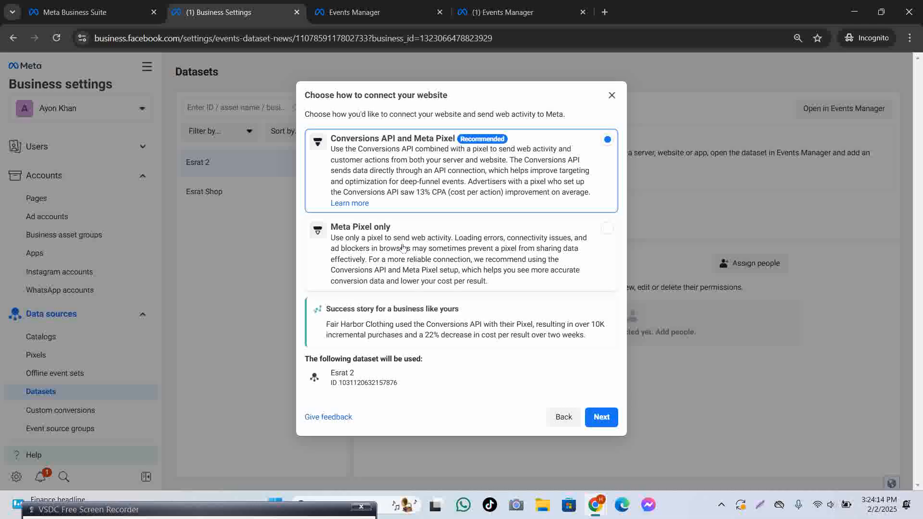
Connect Esrat 2 with Meta Pixel only through the WordPress partner integration.
click(455, 249)
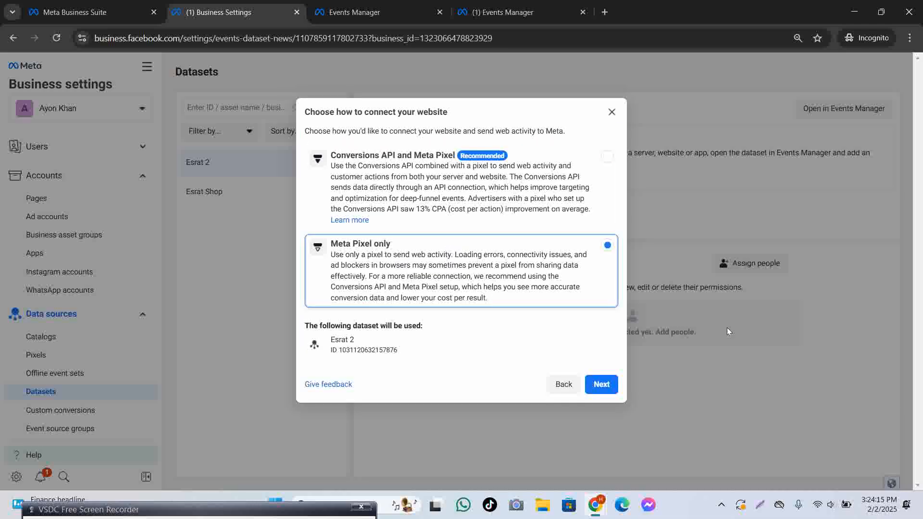
click(614, 387)
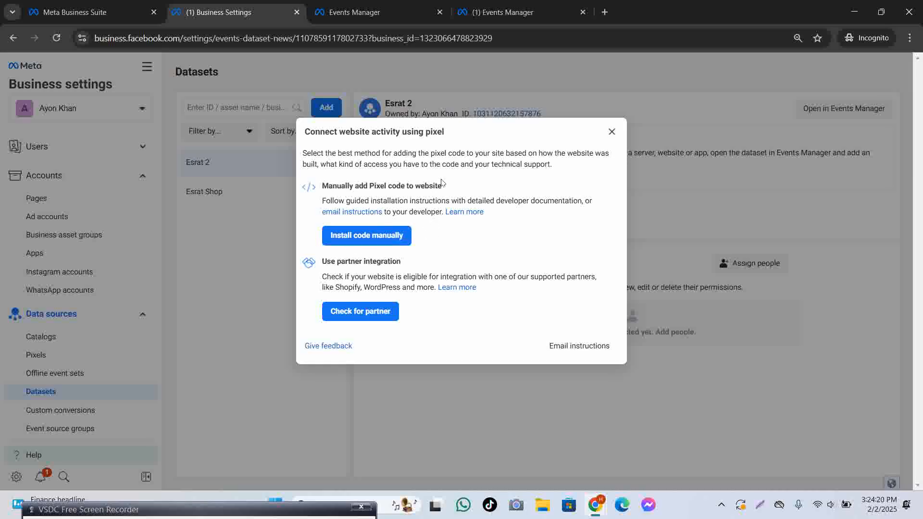
click(373, 315)
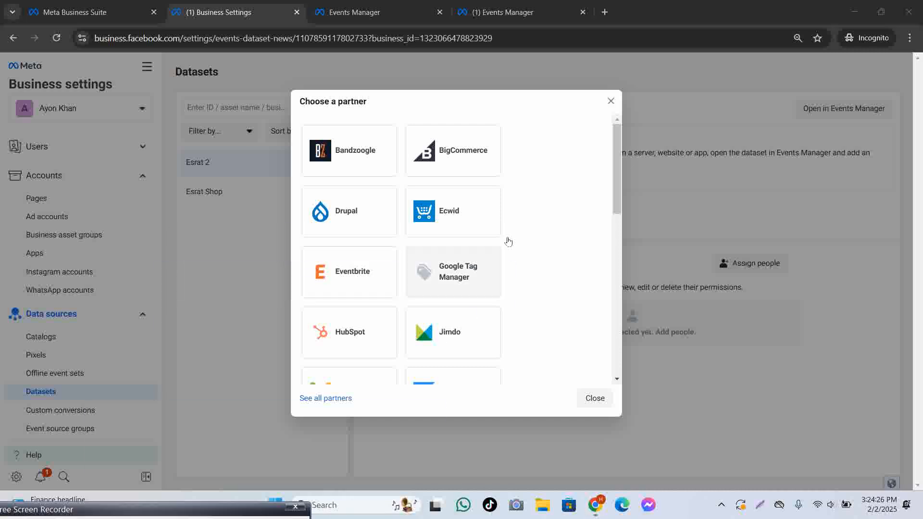
scroll(532, 222, down, 10)
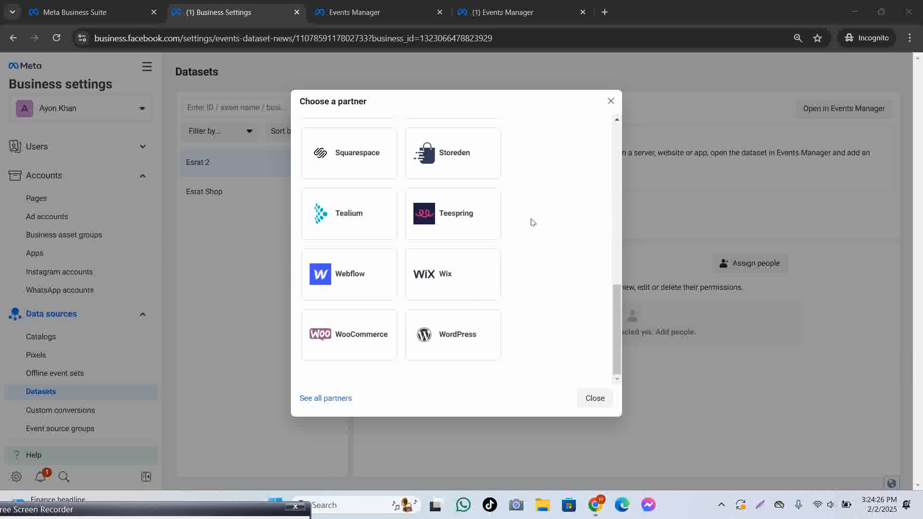
click(488, 335)
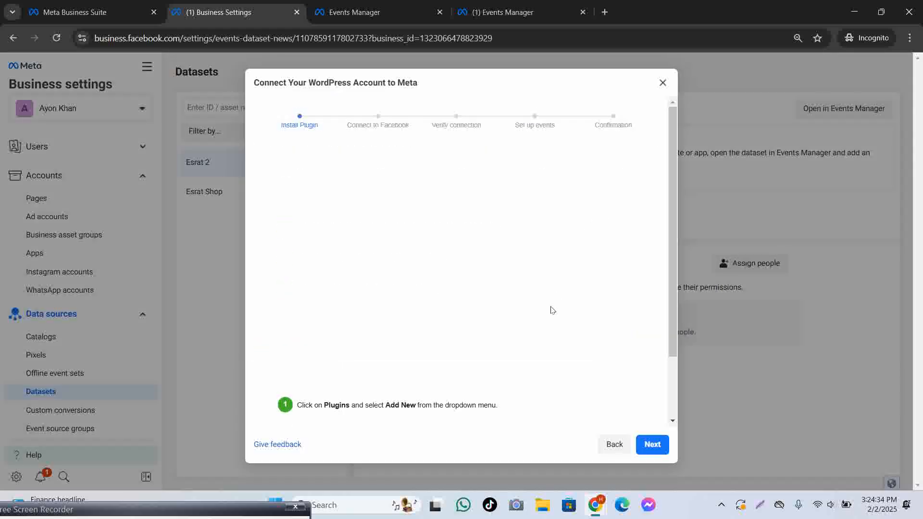
scroll(552, 333, down, 2)
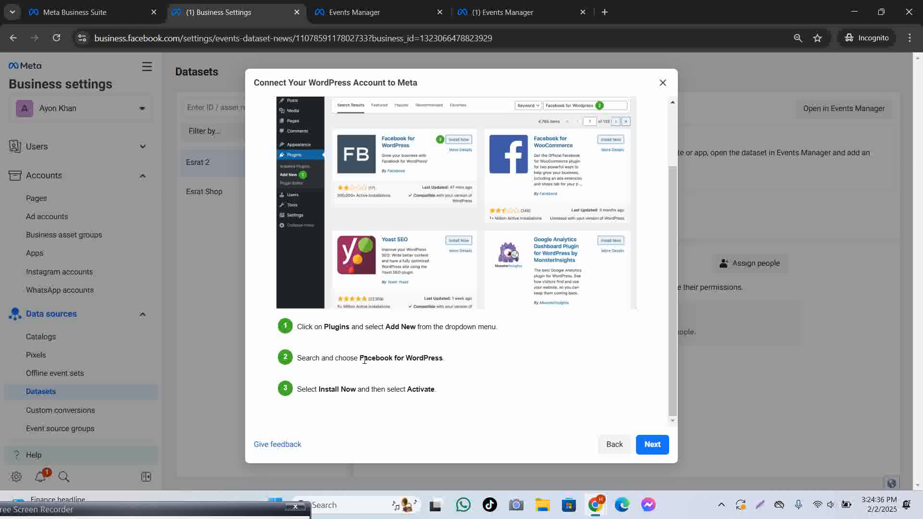
drag(361, 359, 443, 360)
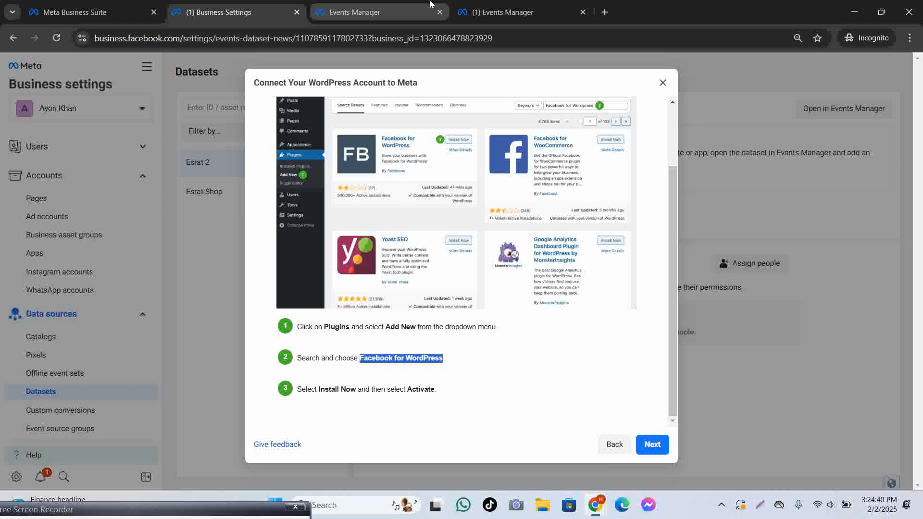
click(457, 9)
click(397, 8)
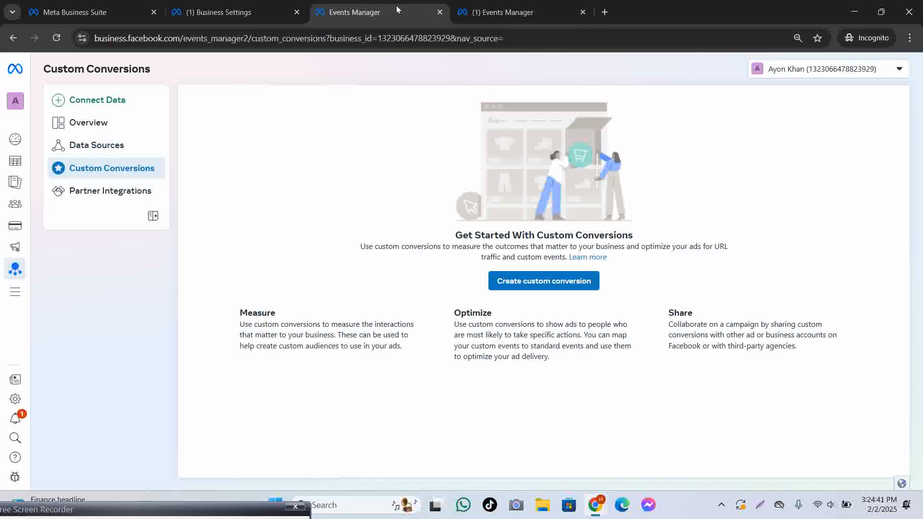
Close the duplicate Events Manager pages and open a fresh browser tab.
click(508, 9)
click(403, 5)
click(515, 8)
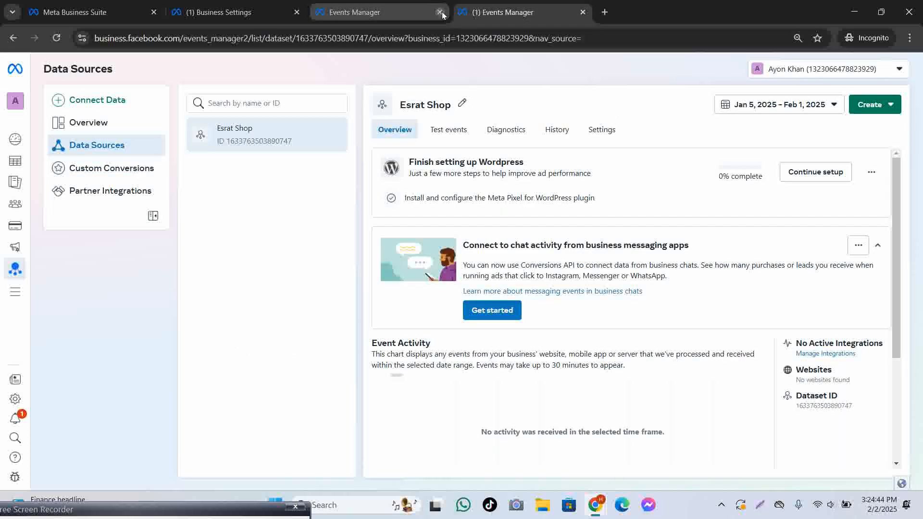
click(440, 12)
click(461, 12)
click(440, 12)
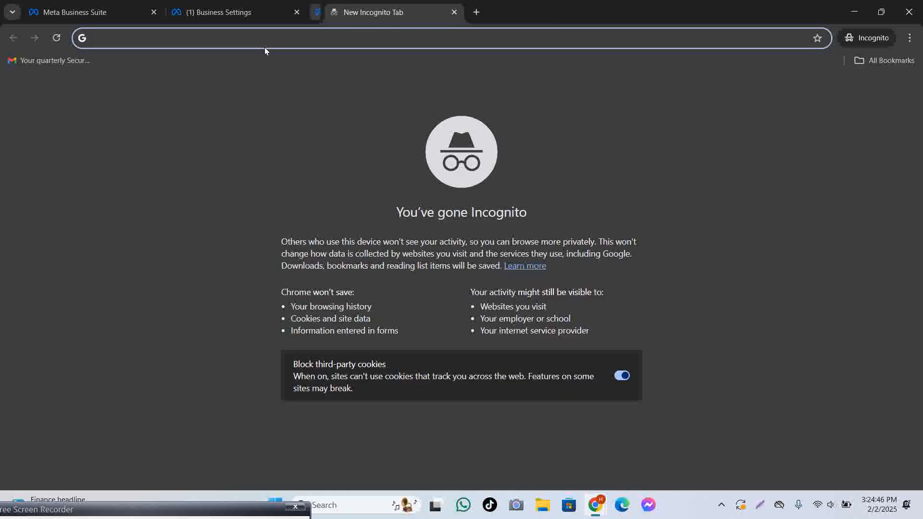
Load esrat.shop and then its wp-admin/ dashboard.
text(esr)
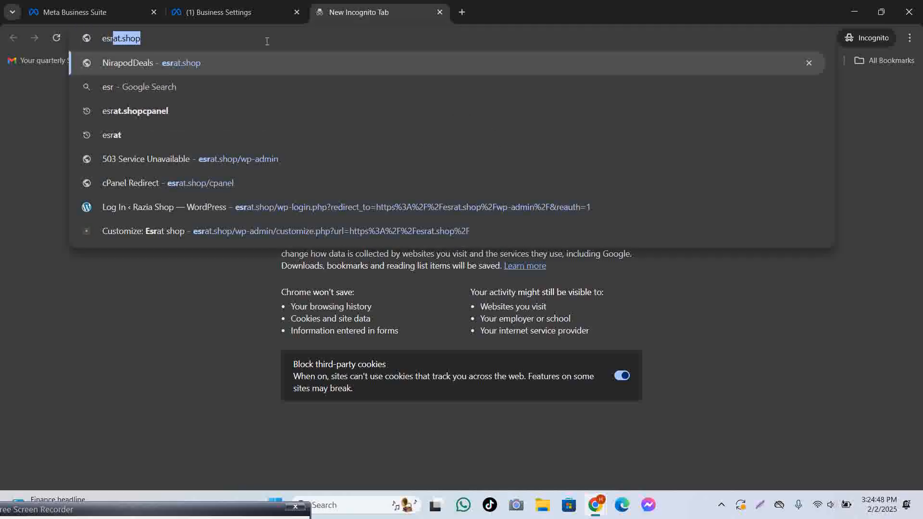
text(at.shop)
key(Return)
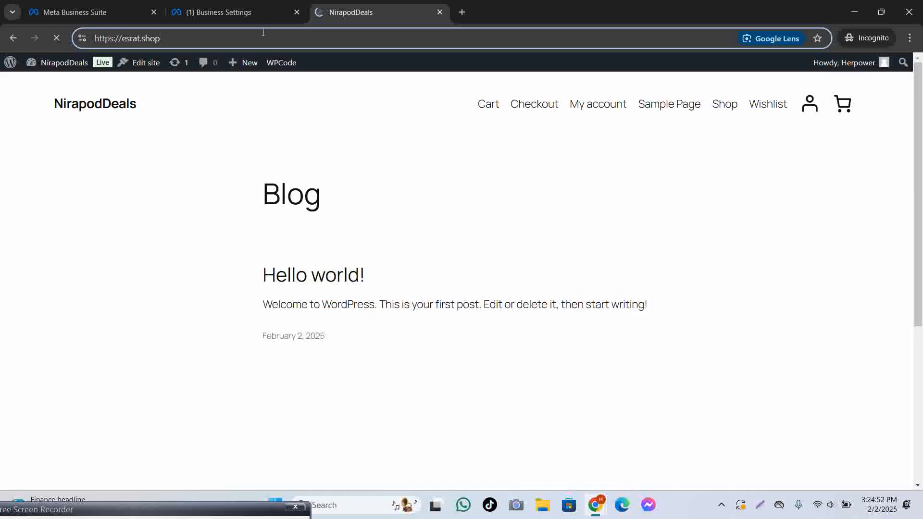
click(264, 32)
text(w)
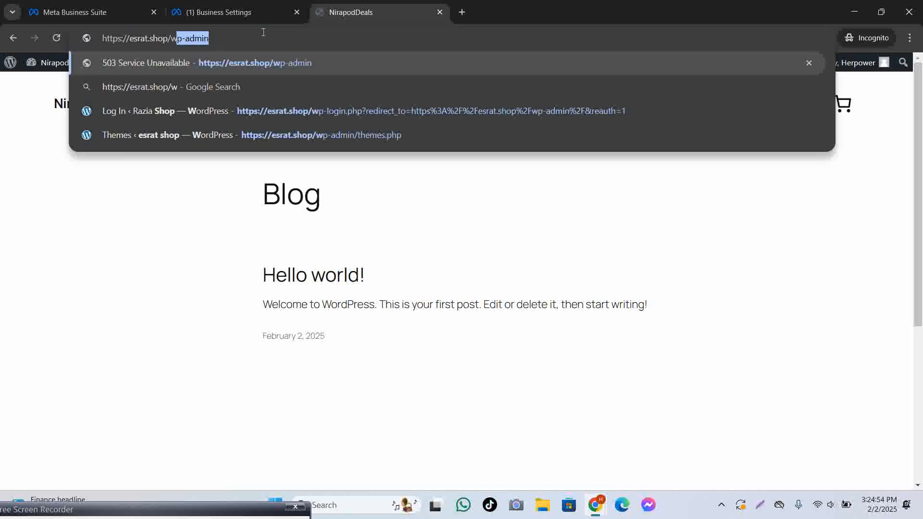
text(p-admin/)
key(Return)
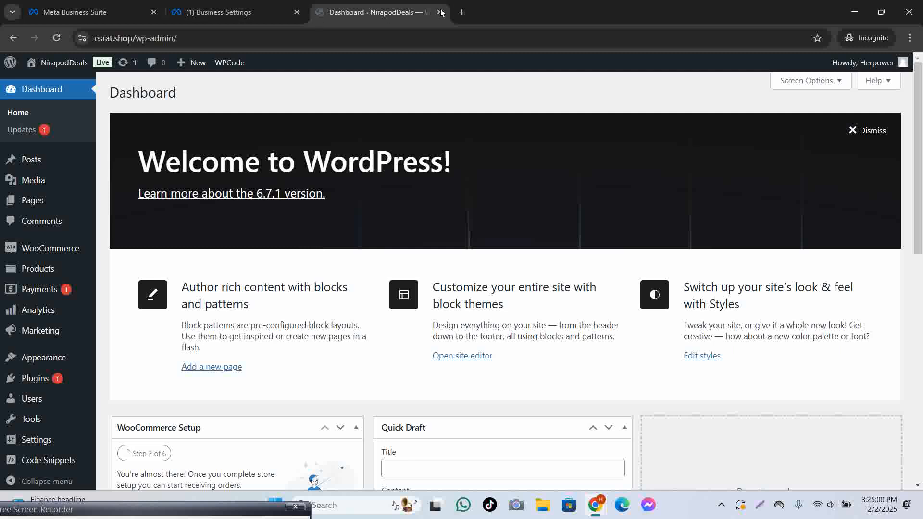
Strip wp-admin/ from the address to load the esrat.shop front page.
click(462, 12)
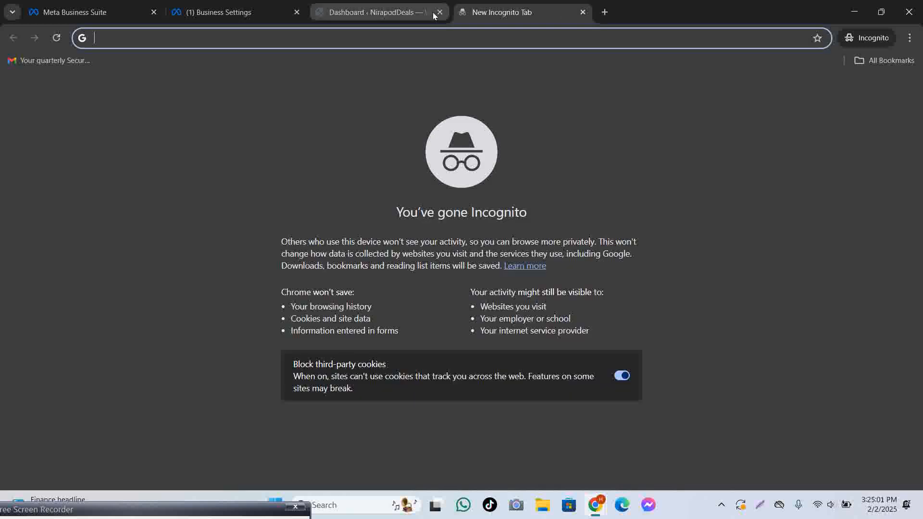
click(388, 14)
scroll(340, 140, down, 4)
scroll(289, 121, up, 2)
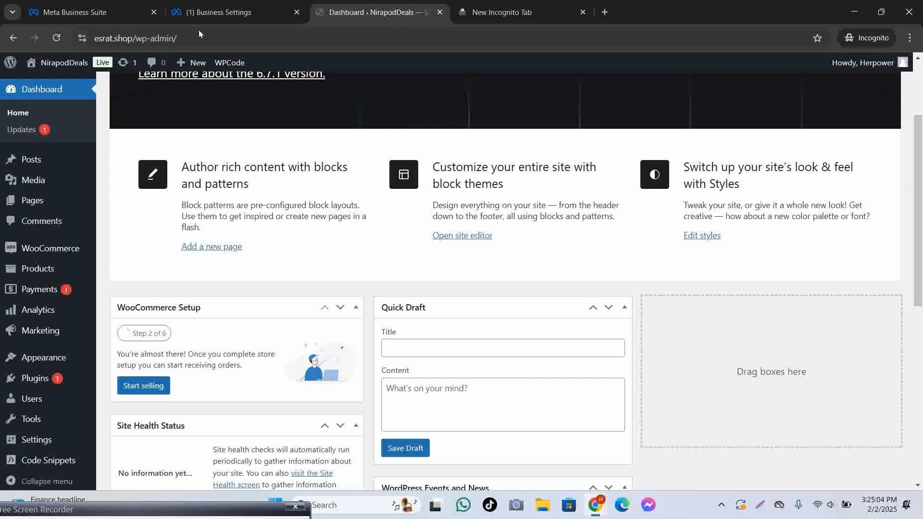
drag(135, 38, 396, 25)
key(BackSpace)
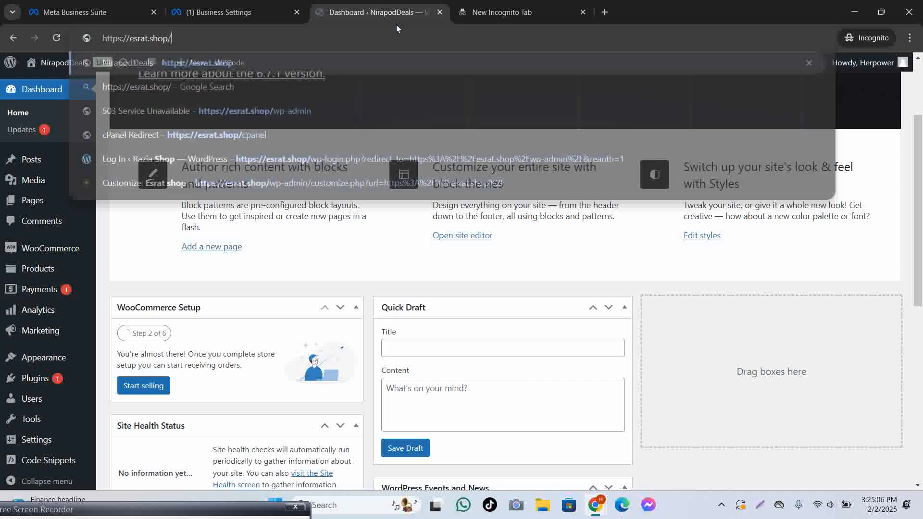
key(Return)
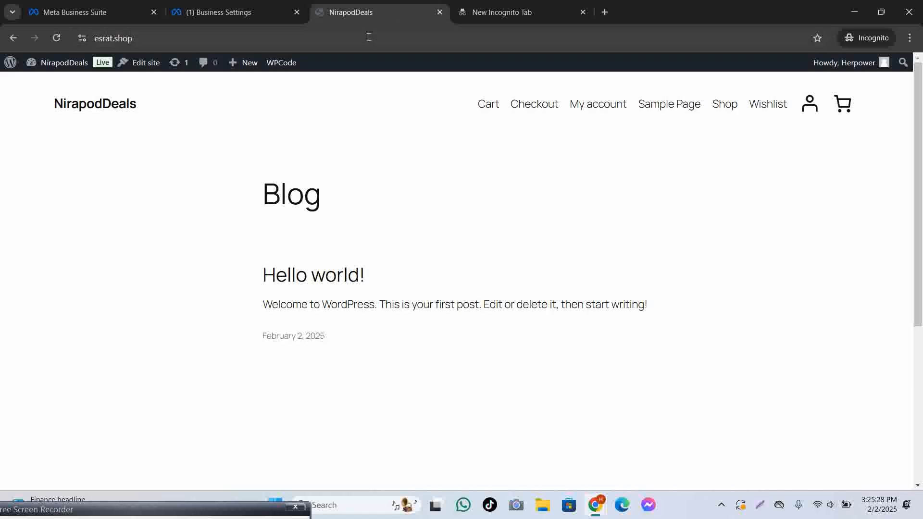
Close the esrat.shop tab and open tithi.shop/wp-admin in the incognito tab.
click(524, 8)
click(439, 13)
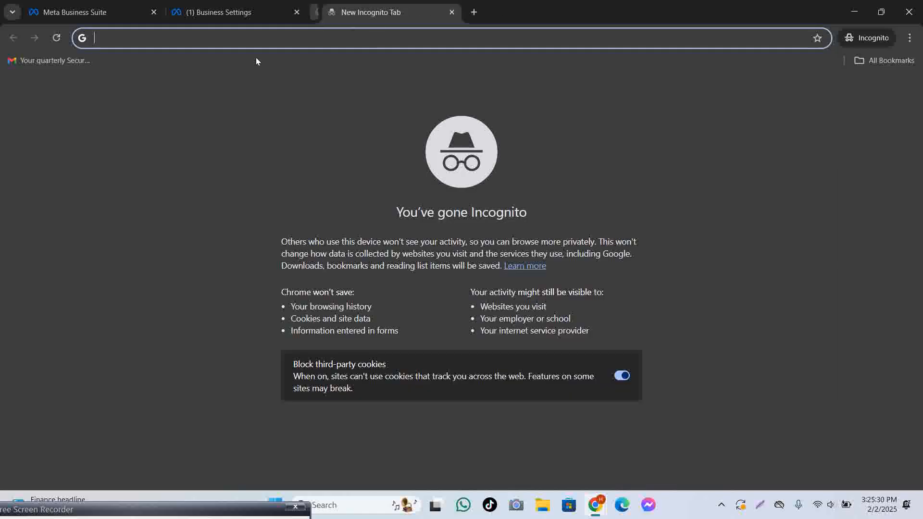
text(tithi)
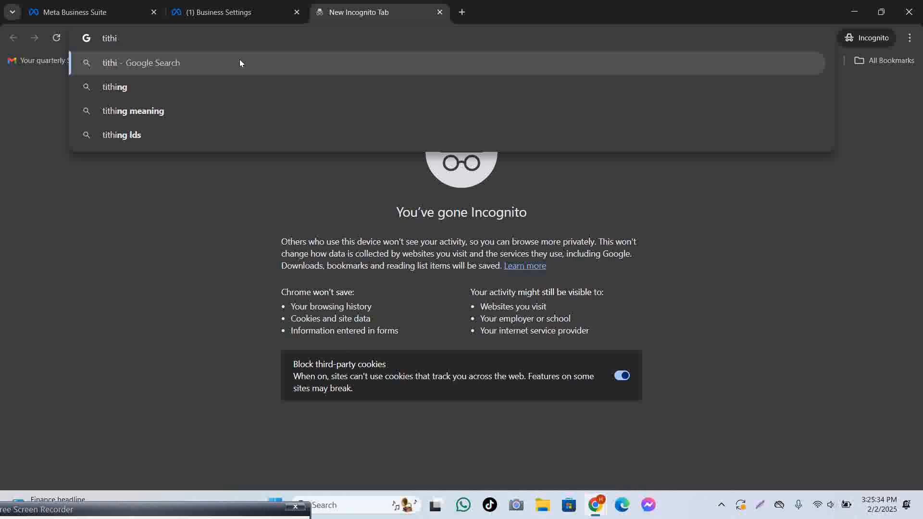
text(.shop)
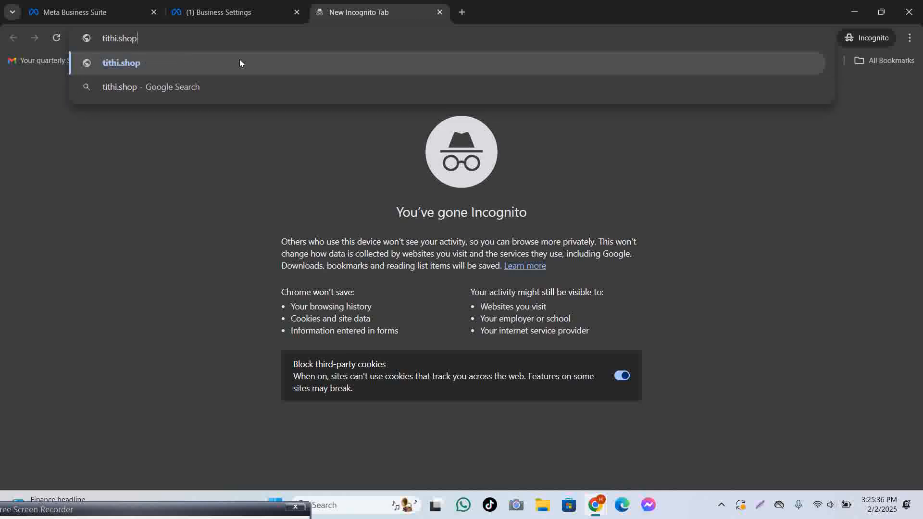
key(Return)
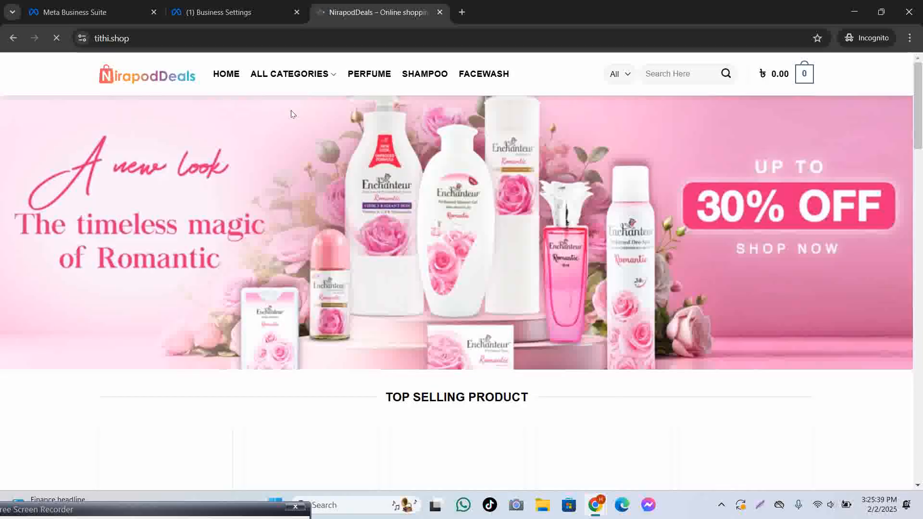
click(257, 34)
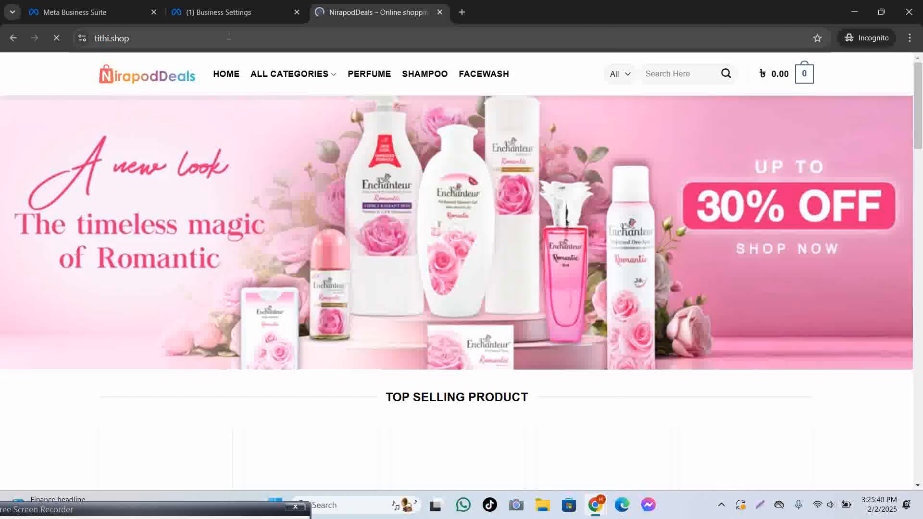
click(257, 34)
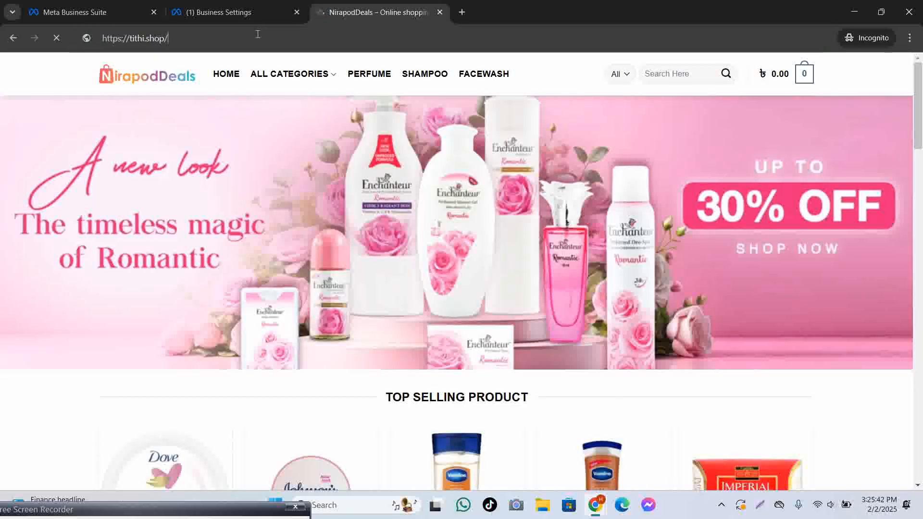
text(wp)
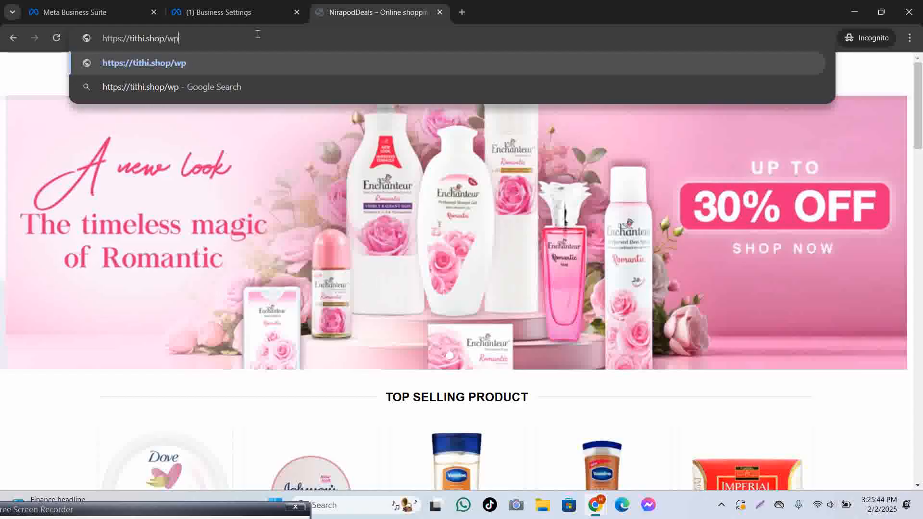
text(-admin)
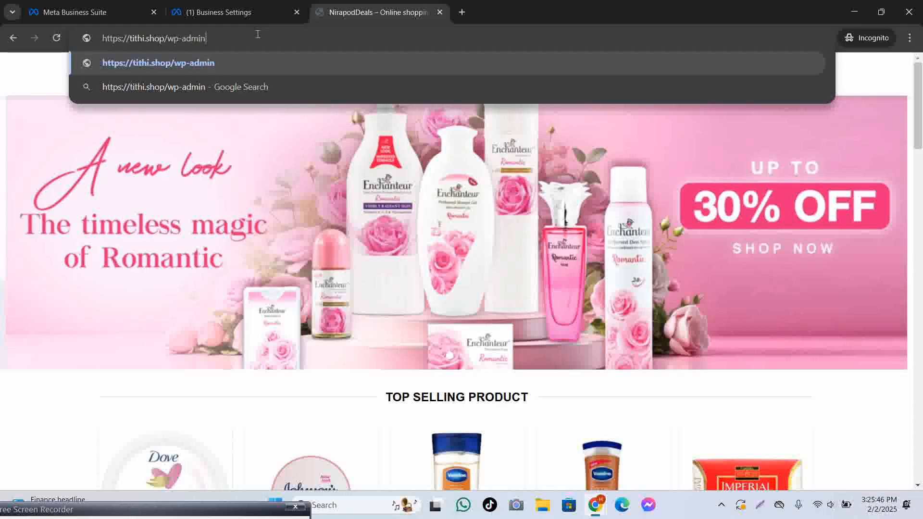
key(Return)
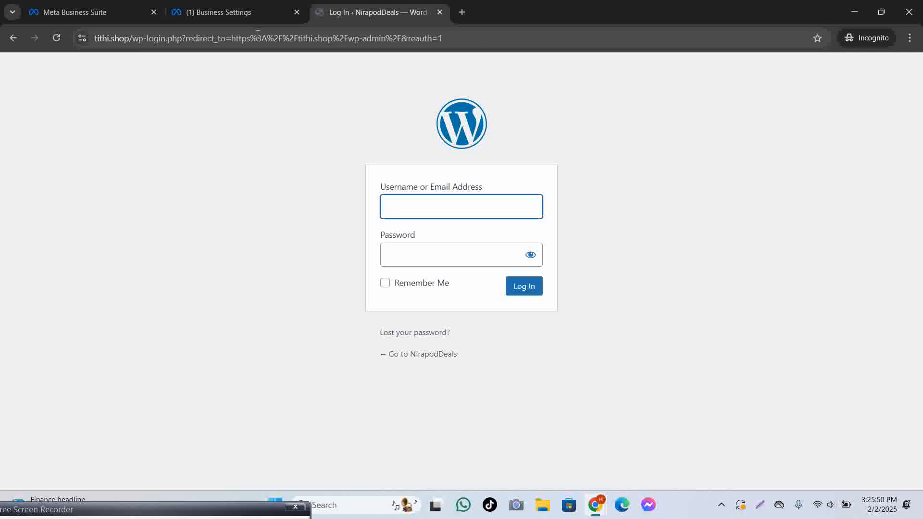
Log in with the admin username and password, ticking Remember Me.
click(431, 203)
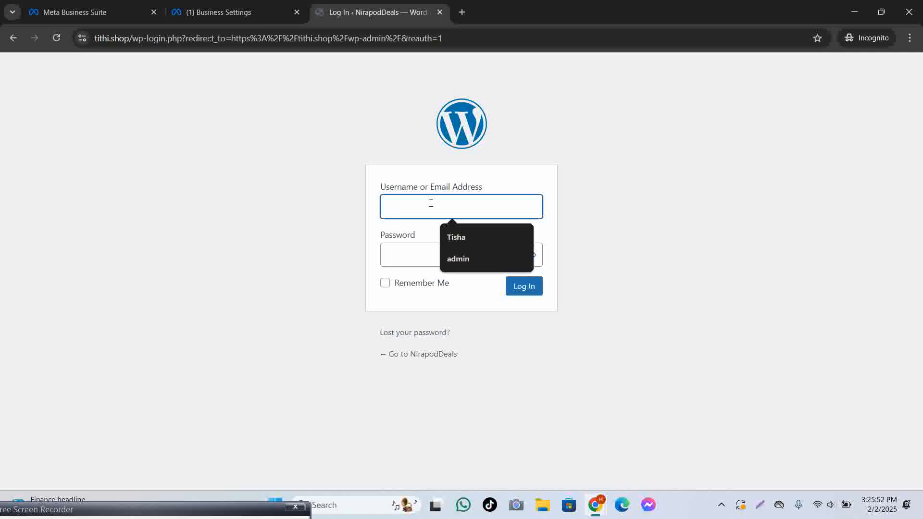
text(Herpower)
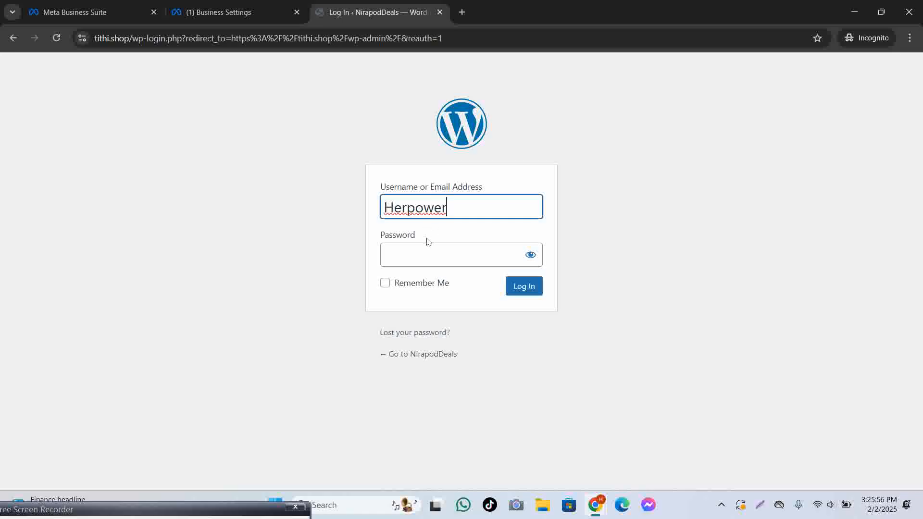
click(429, 258)
text(•••)
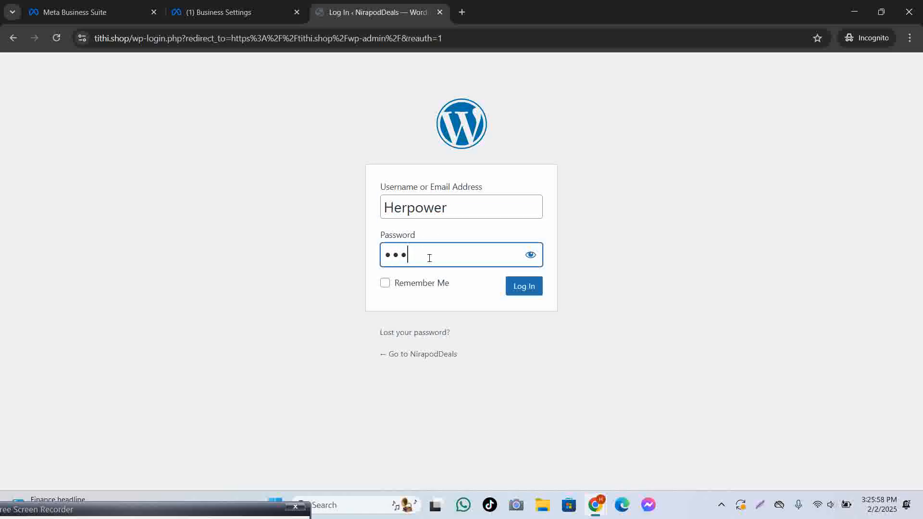
text(•••••)
click(530, 256)
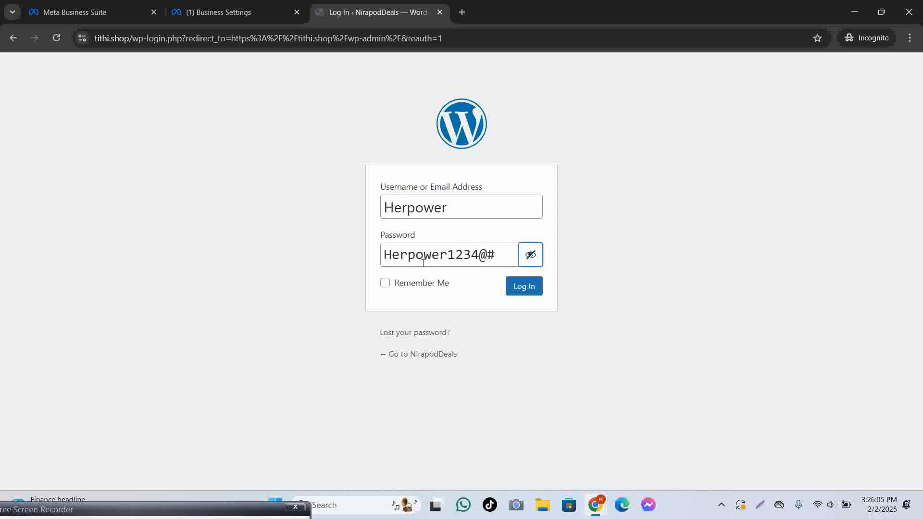
click(385, 283)
click(527, 292)
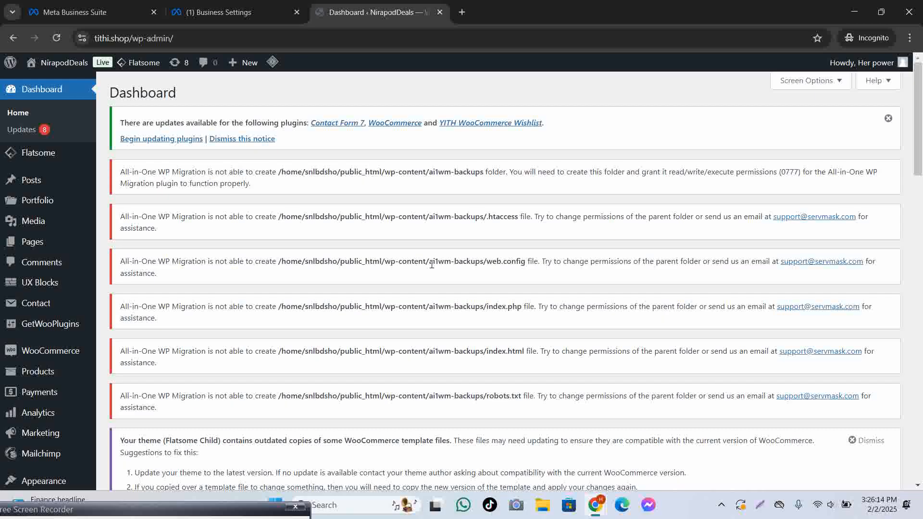
Open the Add New Plugins page after checking Meta's plugin setup instructions.
scroll(432, 264, down, 1)
mouse_move(52, 315)
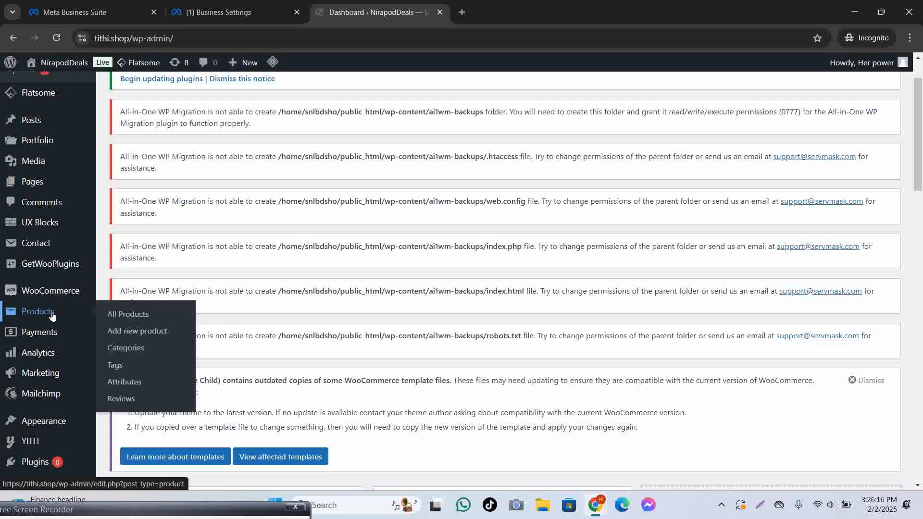
scroll(54, 321, down, 4)
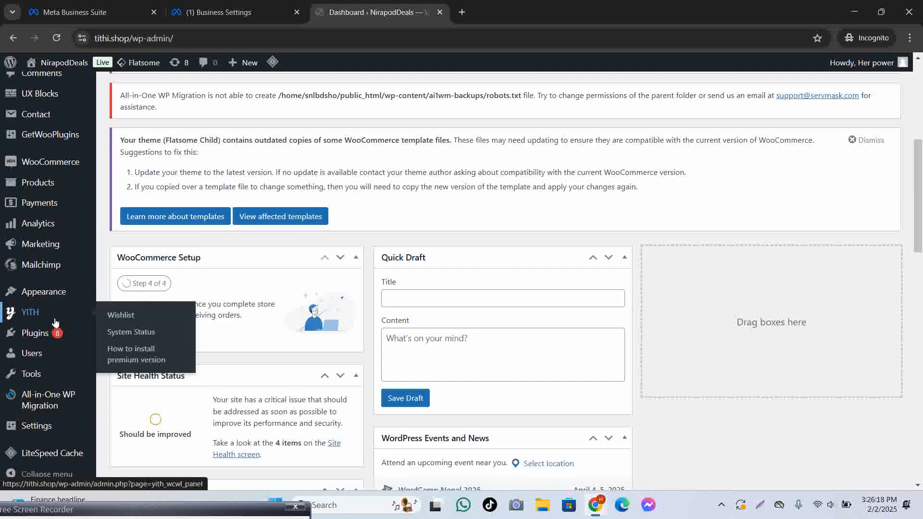
mouse_move(33, 290)
mouse_move(48, 337)
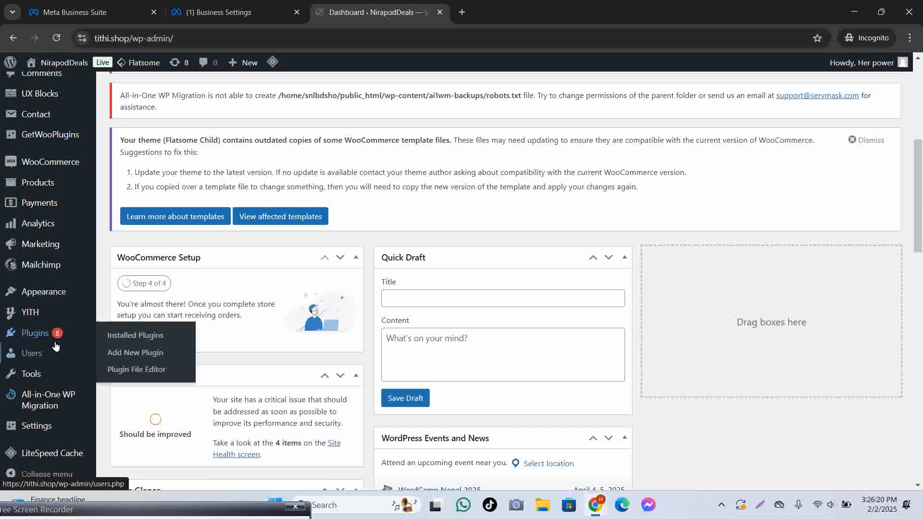
click(135, 352)
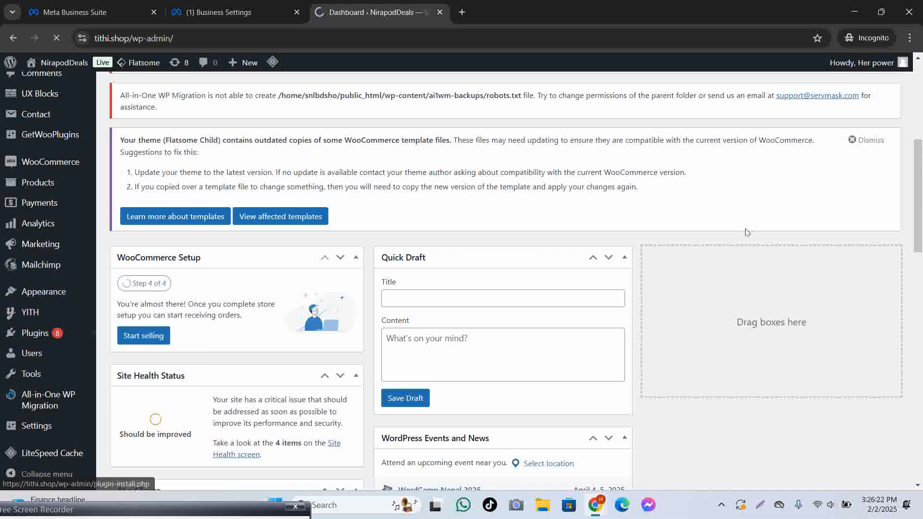
click(248, 9)
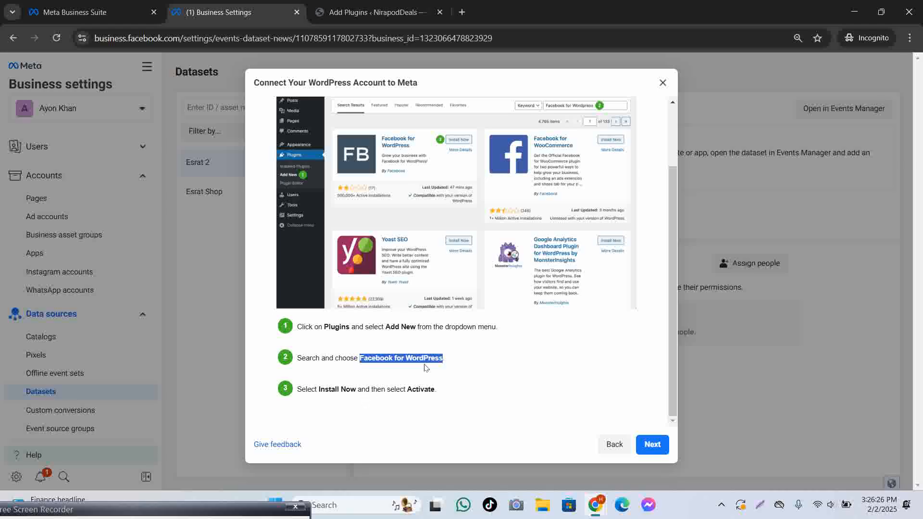
click(380, 12)
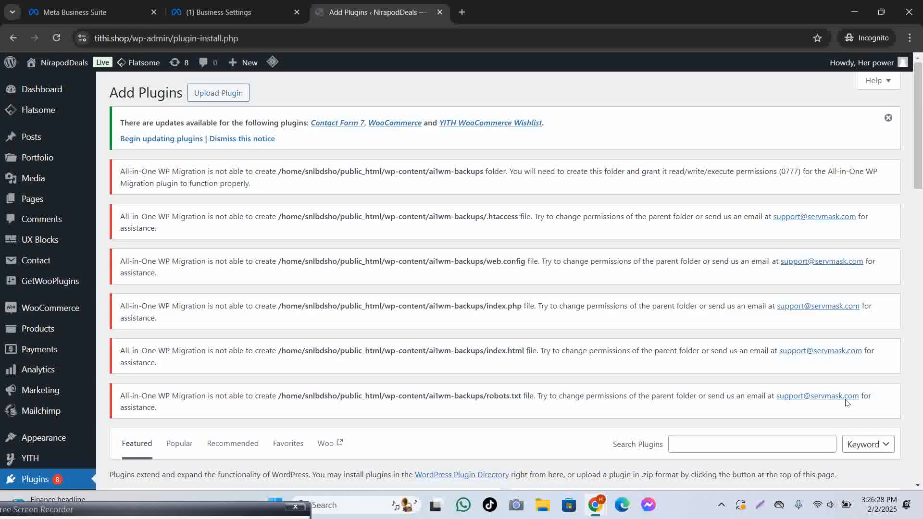
Search for Facebook for WordPress, then install and activate Meta pixel for WordPress.
scroll(816, 373, down, 1)
scroll(816, 373, down, 4)
click(706, 208)
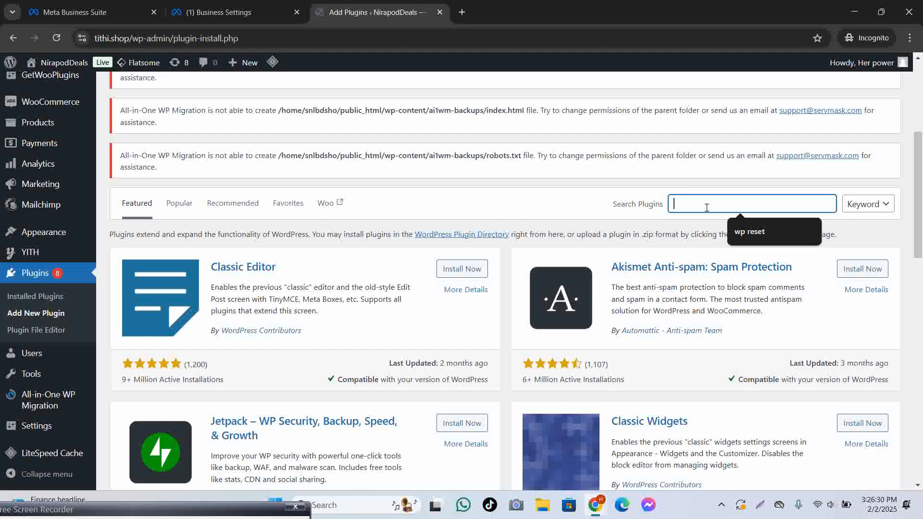
text(Facebook for WordPress)
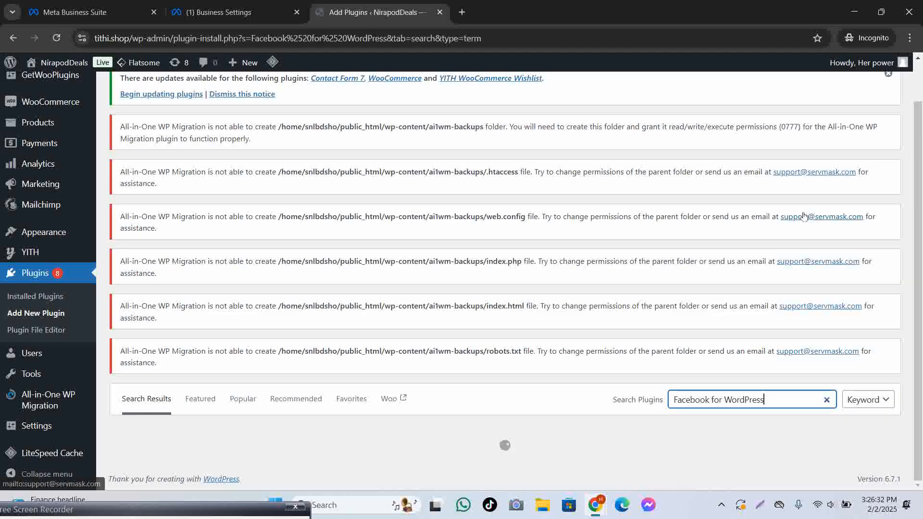
scroll(857, 264, down, 7)
scroll(852, 259, up, 3)
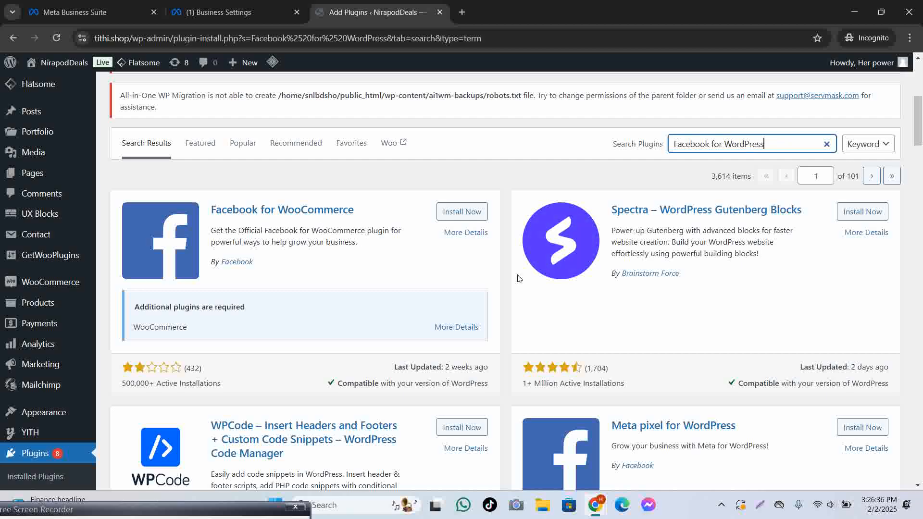
scroll(789, 355, down, 3)
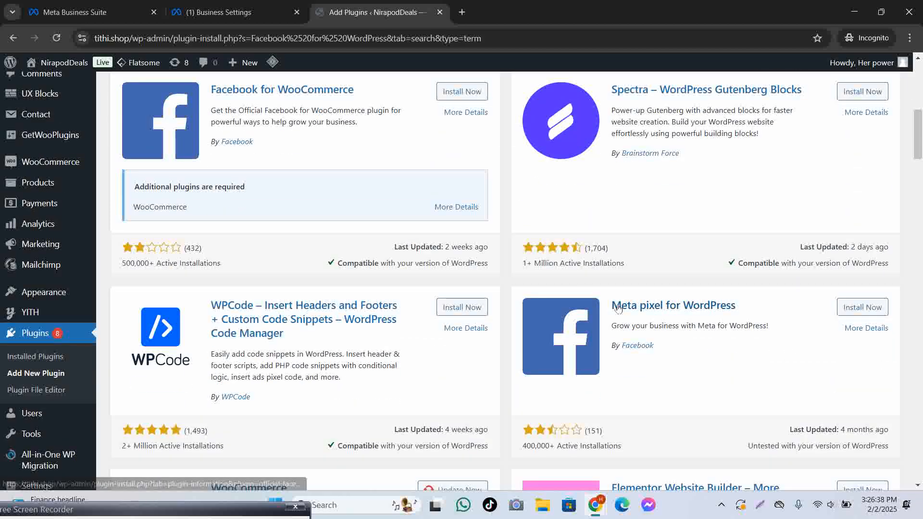
drag(615, 308, 720, 319)
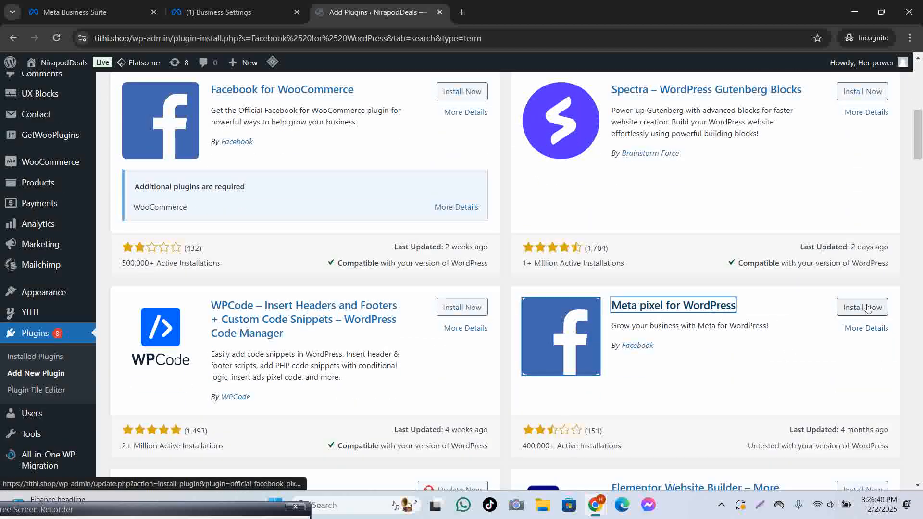
click(864, 308)
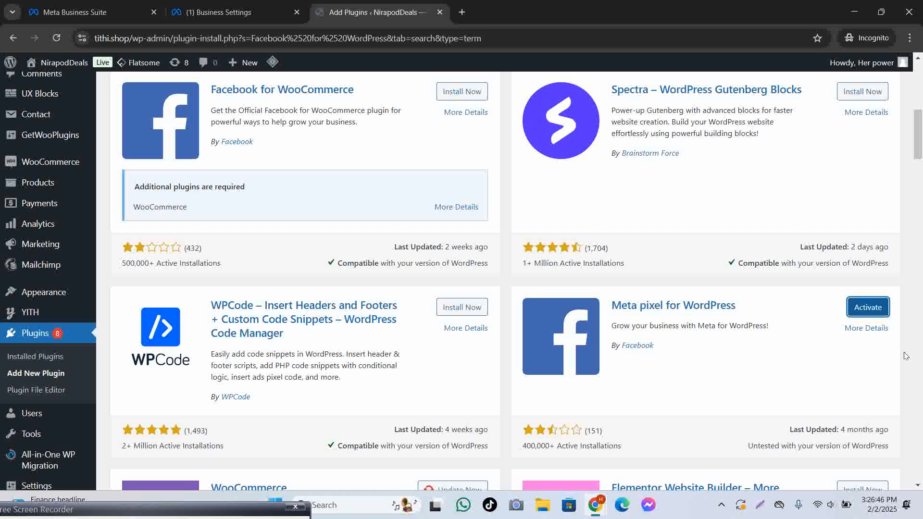
click(876, 311)
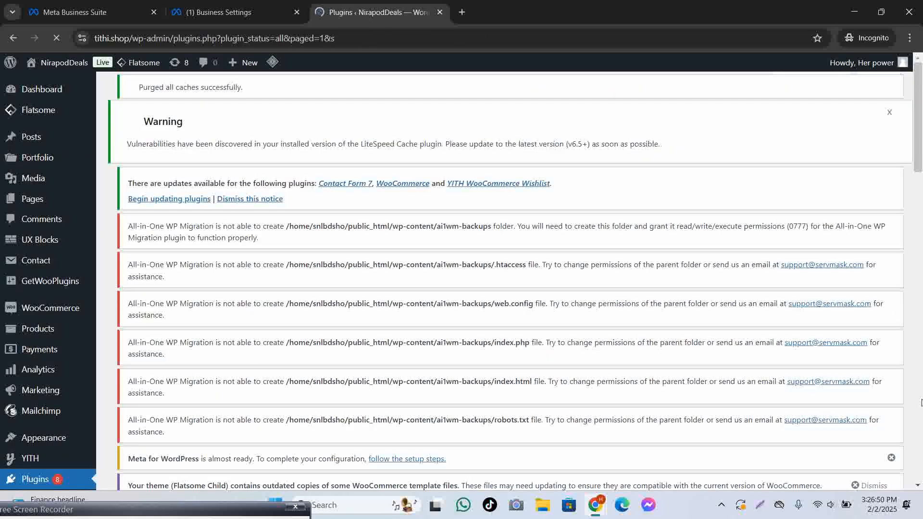
Scroll the installed plugins list down to Meta pixel for WordPress 4.0.1.
scroll(553, 275, down, 7)
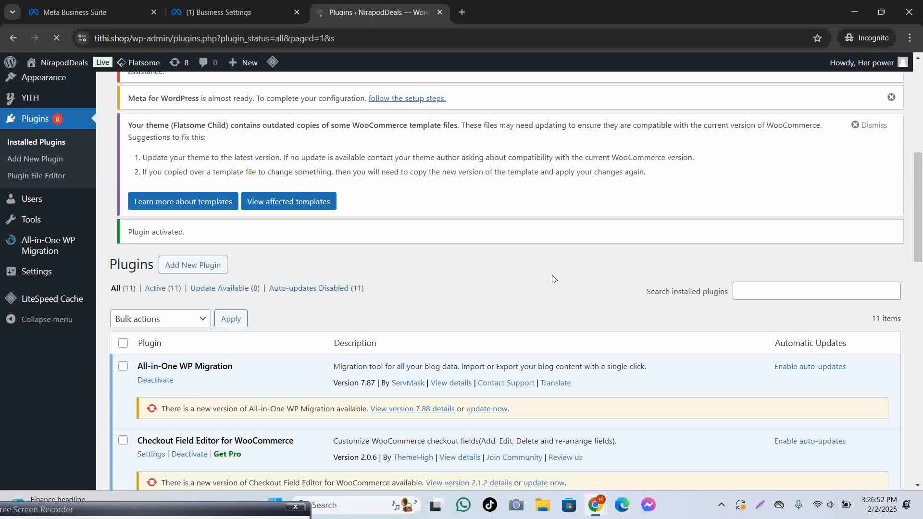
scroll(553, 279, down, 3)
scroll(565, 284, down, 2)
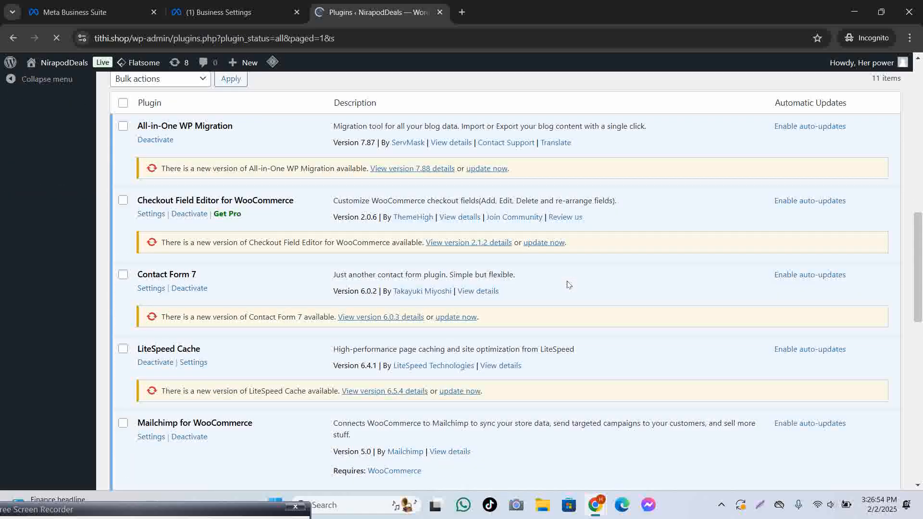
scroll(568, 284, down, 6)
mouse_move(89, 222)
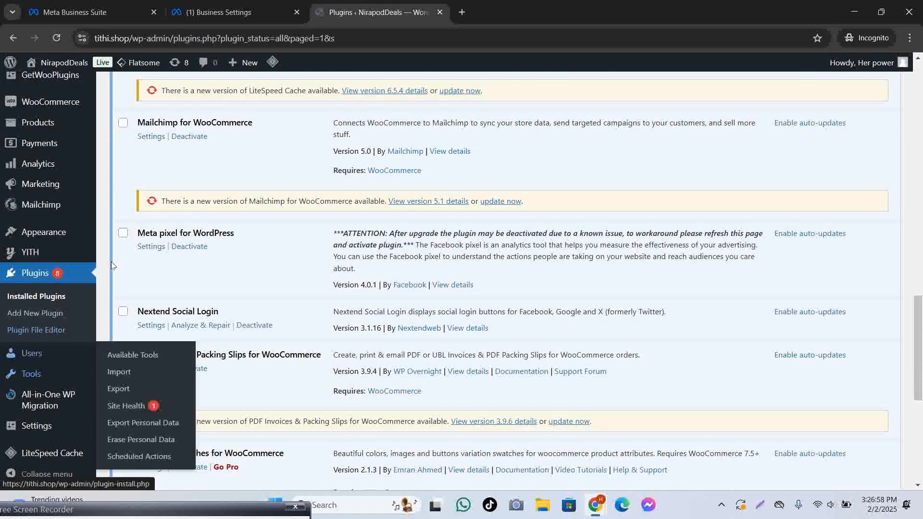
Open the Meta Pixel plugin's settings page and start connecting the site to Facebook.
click(151, 246)
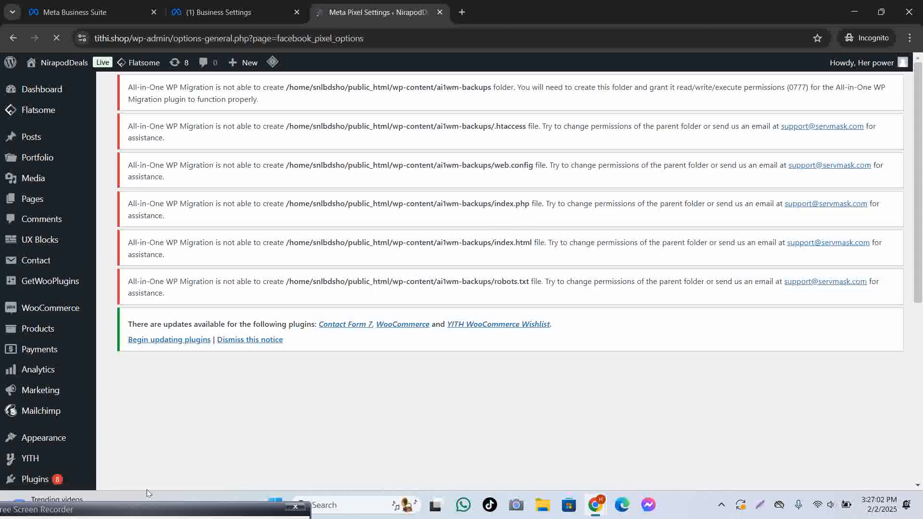
double_click(138, 508)
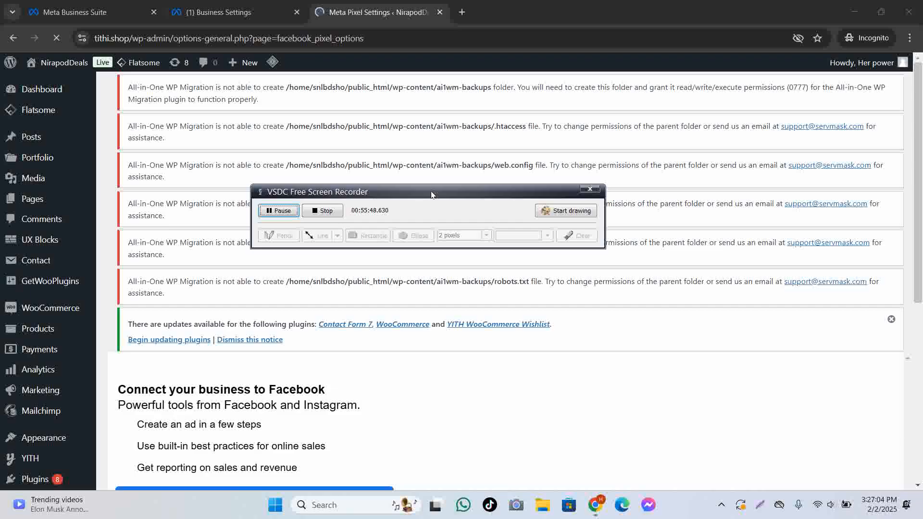
double_click(431, 194)
scroll(288, 274, down, 5)
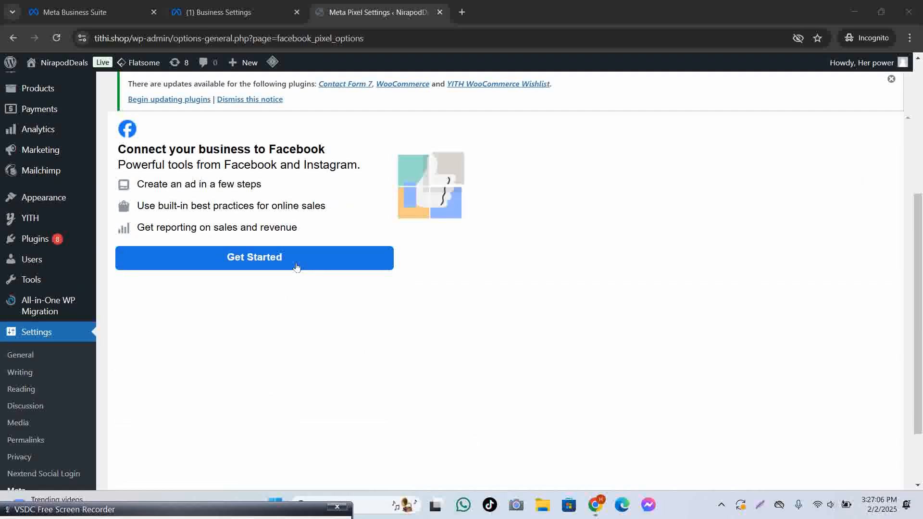
click(278, 262)
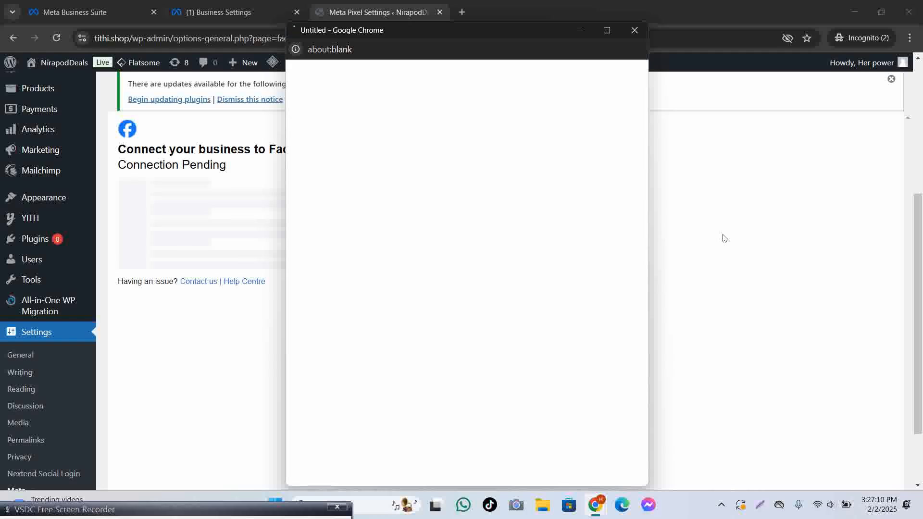
Finish the Facebook popup with the logged-in account, accepting the business assets and permissions.
click(558, 227)
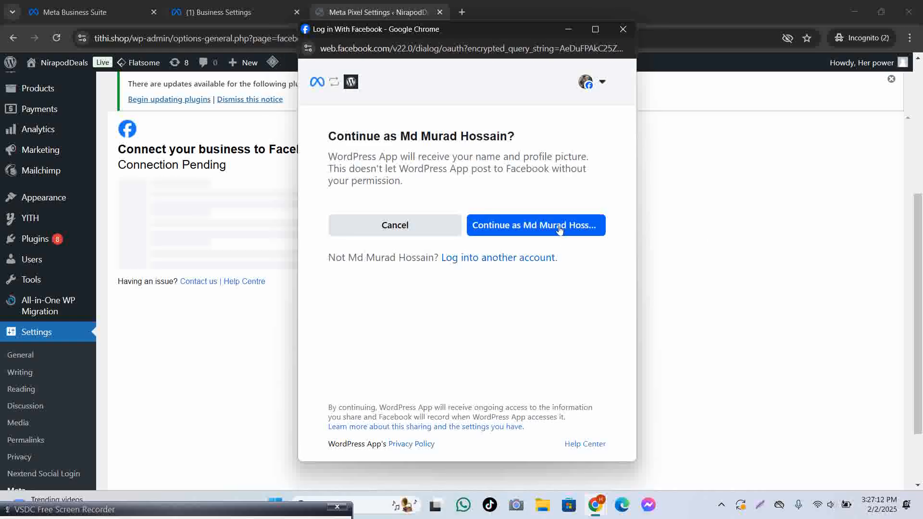
click(539, 424)
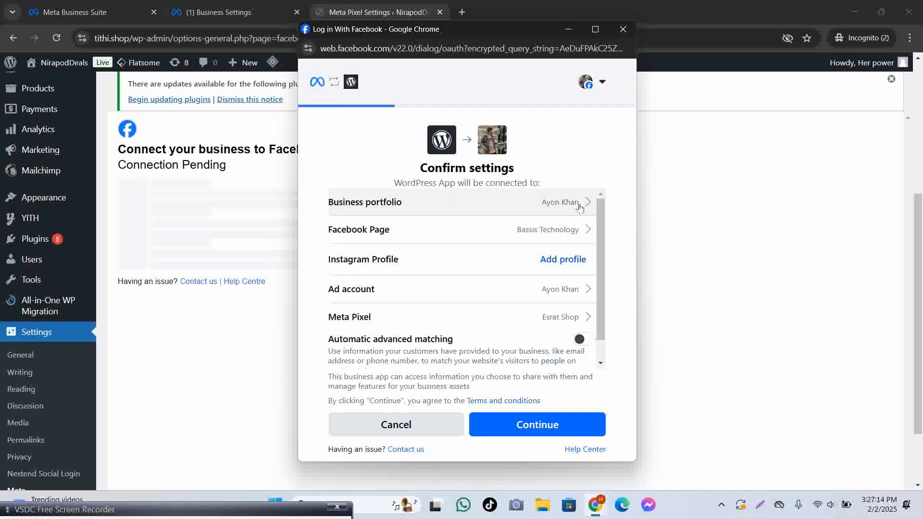
scroll(592, 231, down, 2)
click(539, 425)
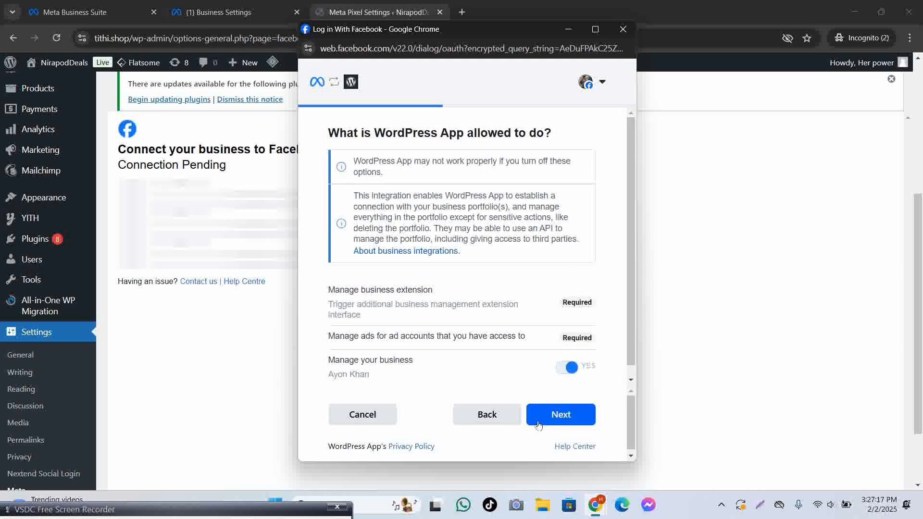
click(561, 417)
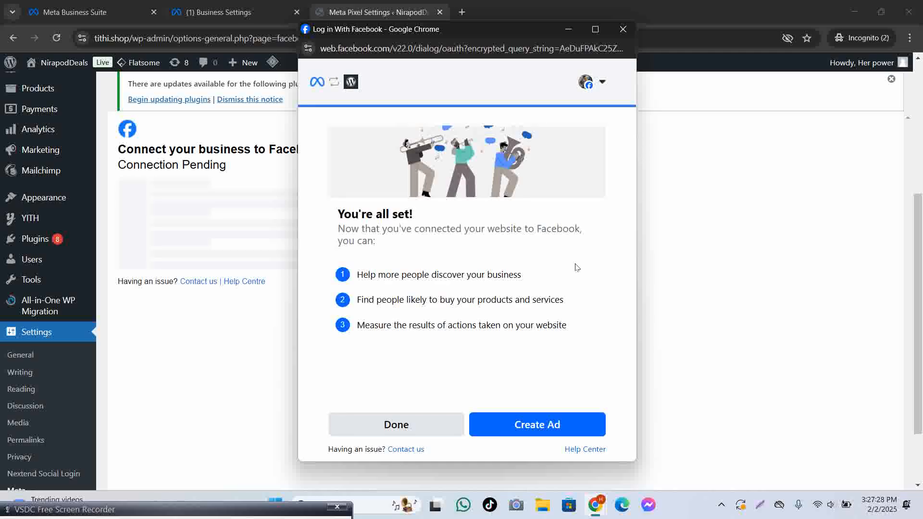
click(415, 429)
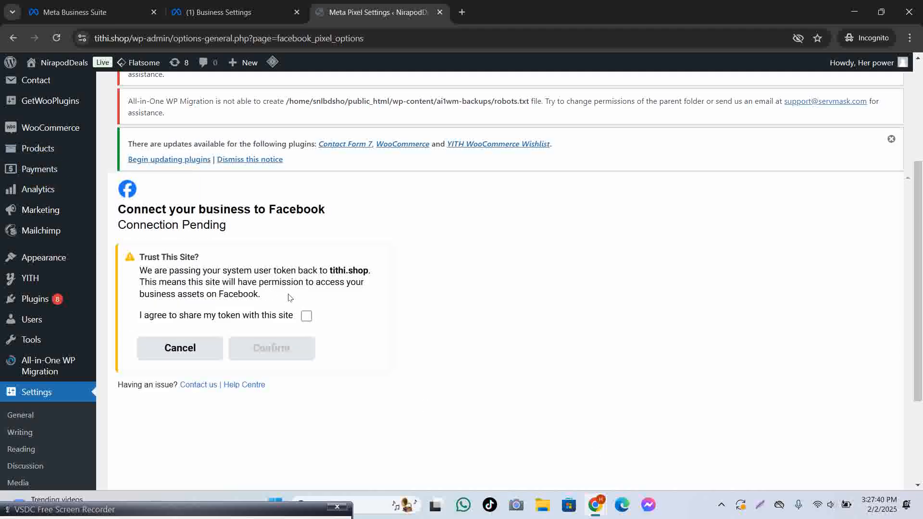
Agree to trust tithi.shop with the token and confirm, reaching 'Your Business Is Connected To Facebook'.
click(307, 317)
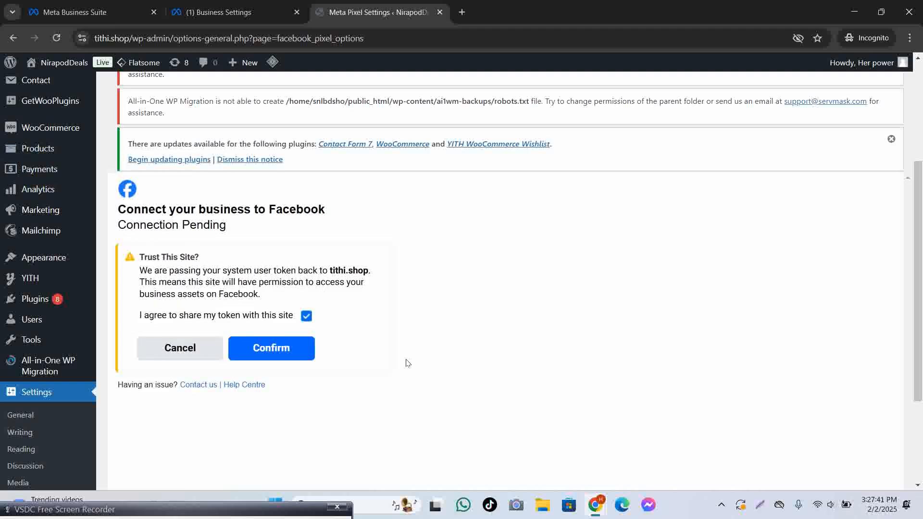
click(310, 349)
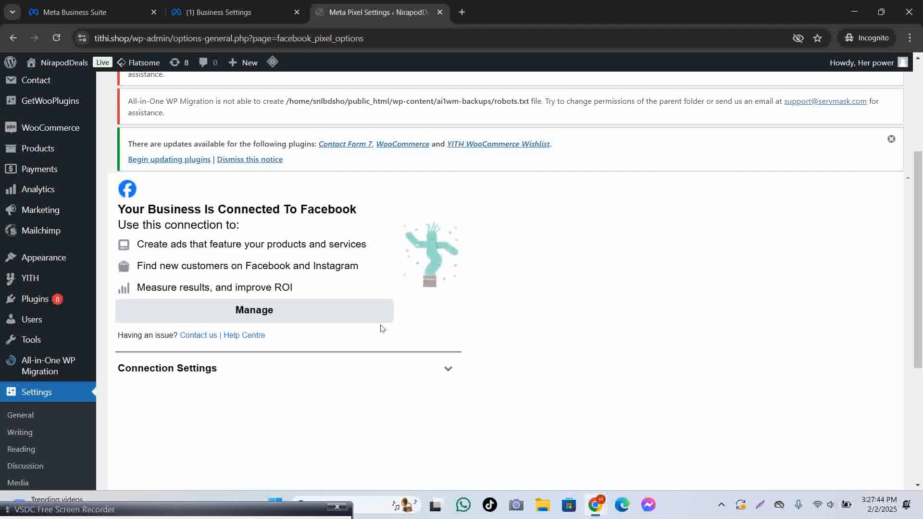
scroll(388, 310, down, 1)
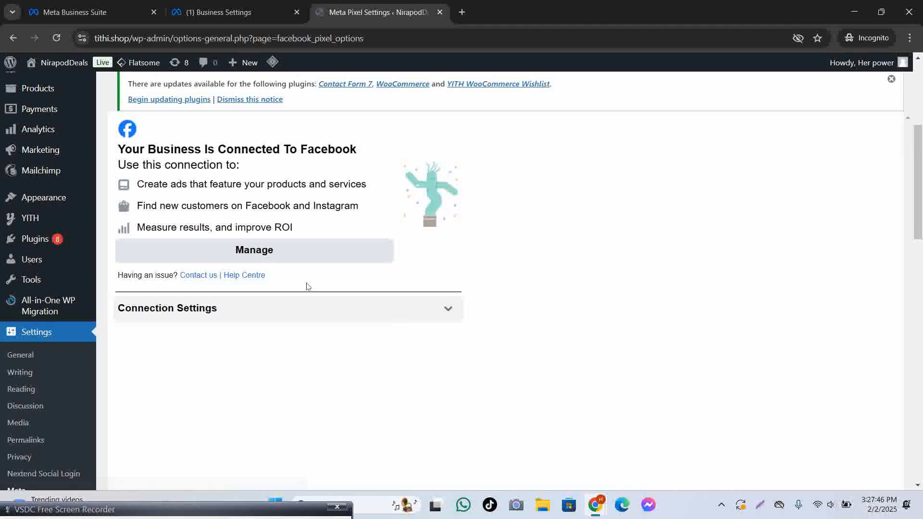
drag(118, 148, 389, 159)
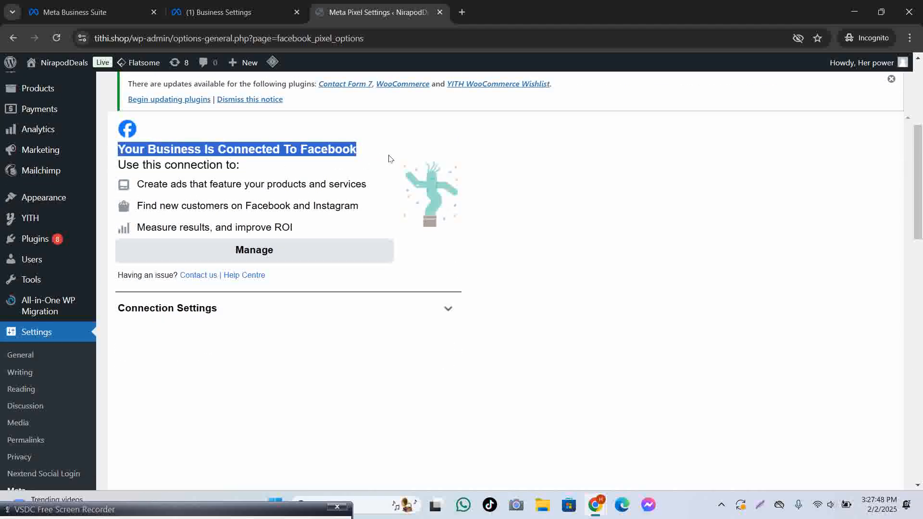
Advance Meta's Connect WordPress wizard in Business Settings to the Verify connection step.
click(202, 2)
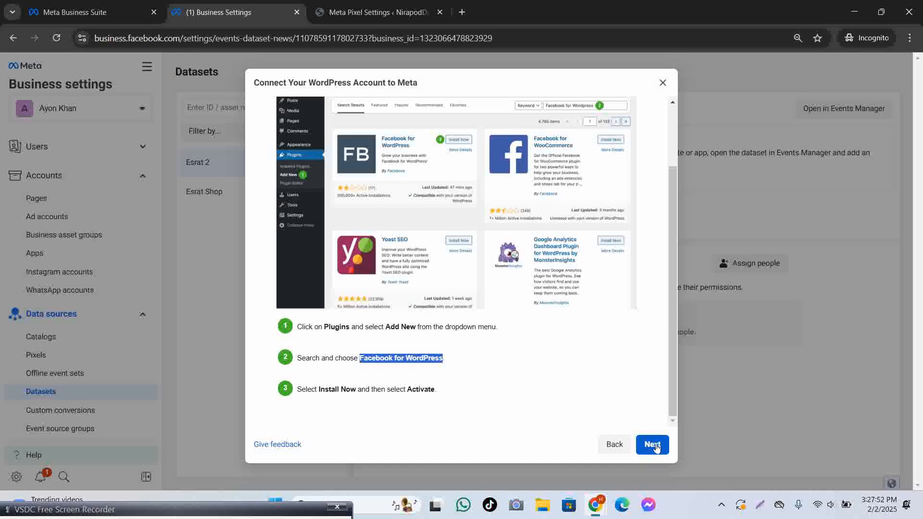
click(652, 444)
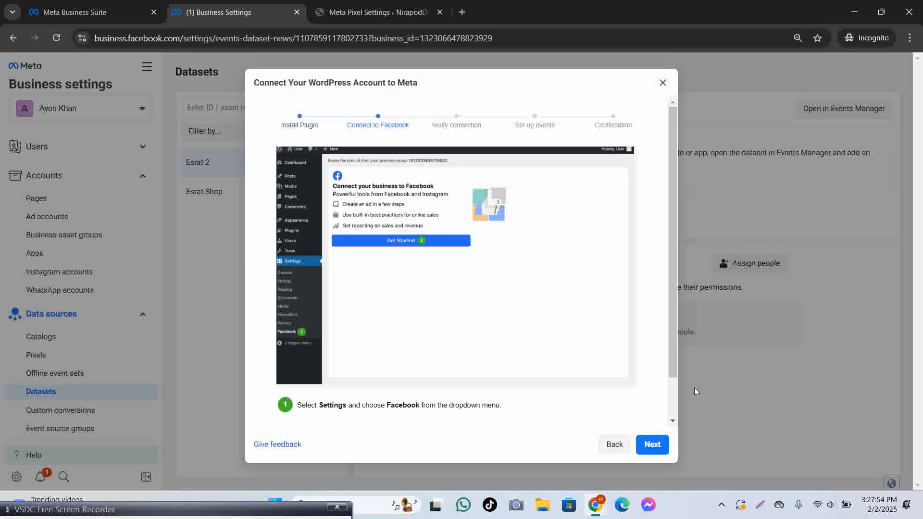
click(652, 444)
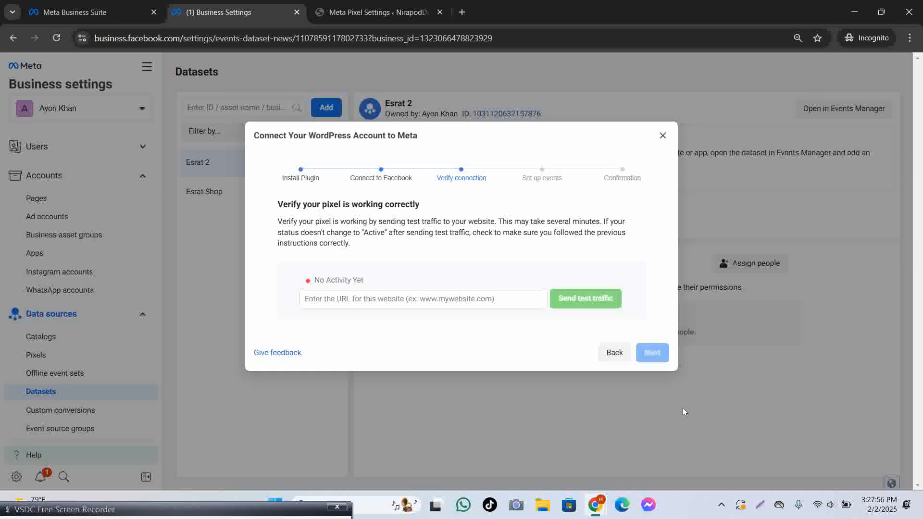
Open a fresh tab, then return to the Meta Pixel Settings page and copy the tithi.shop domain.
click(462, 12)
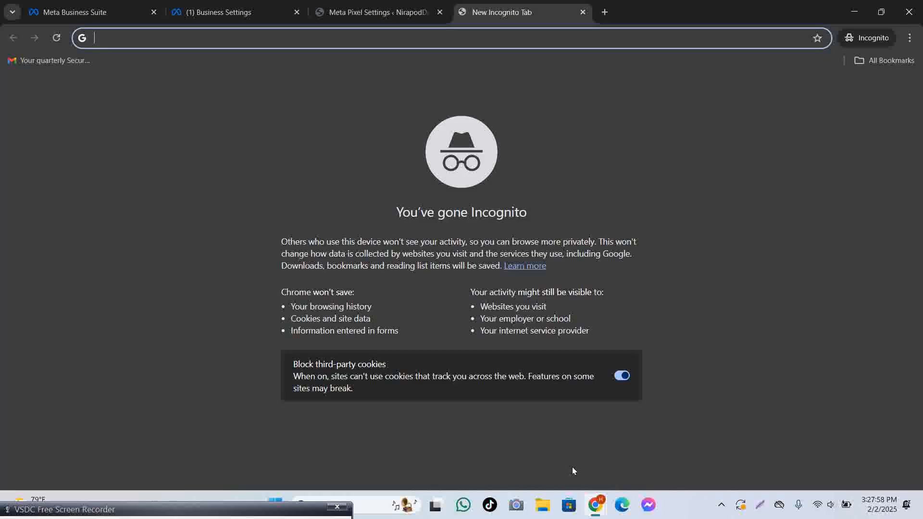
click(368, 10)
drag(131, 42, 101, 41)
key(ctrl+c)
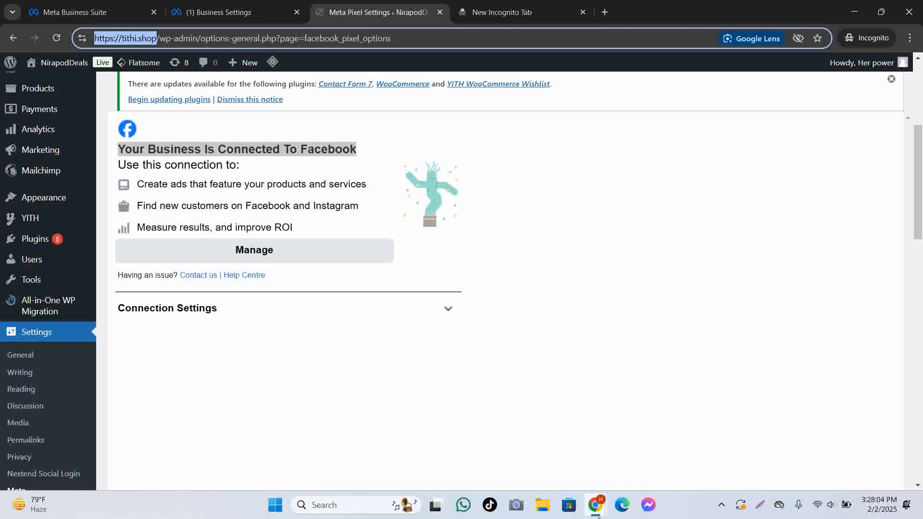
mouse_move(597, 510)
click(528, 443)
click(238, 7)
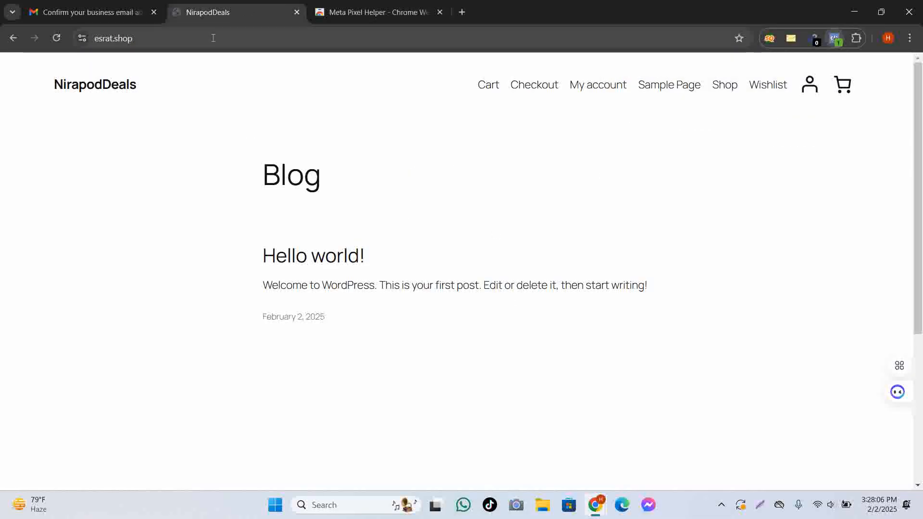
click(213, 38)
key(ctrl+v)
key(Return)
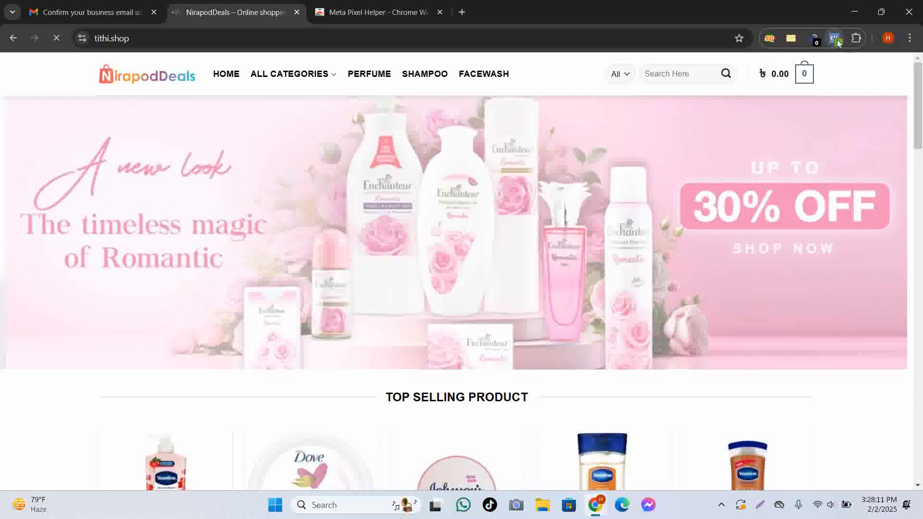
click(835, 38)
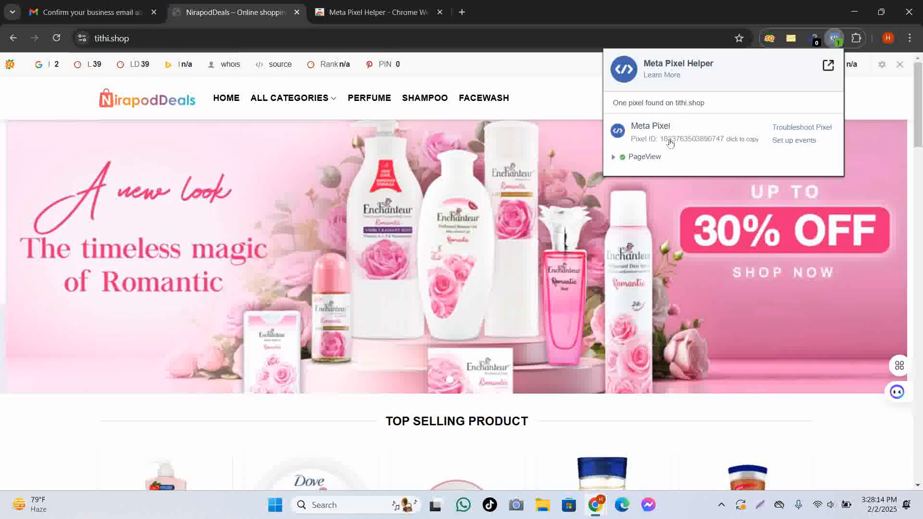
Return to Meta's pixel verification wizard in the WordPress settings window.
mouse_move(601, 509)
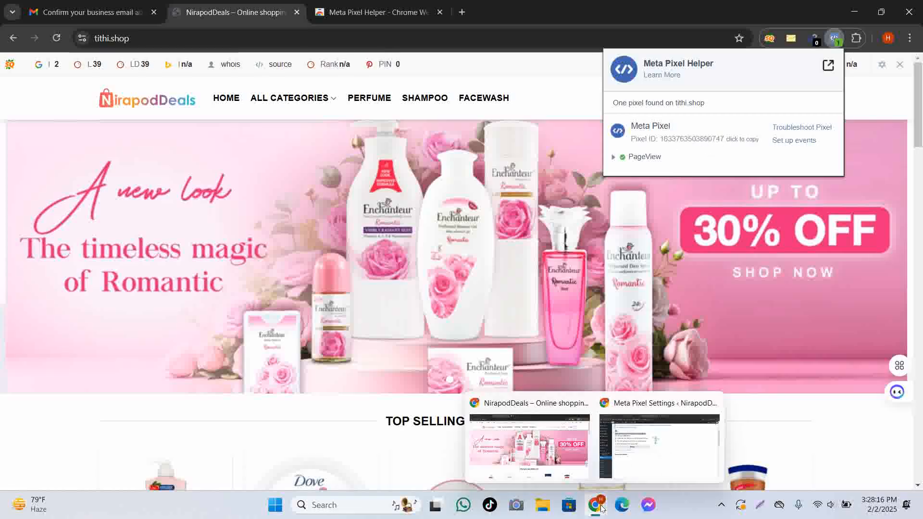
click(666, 447)
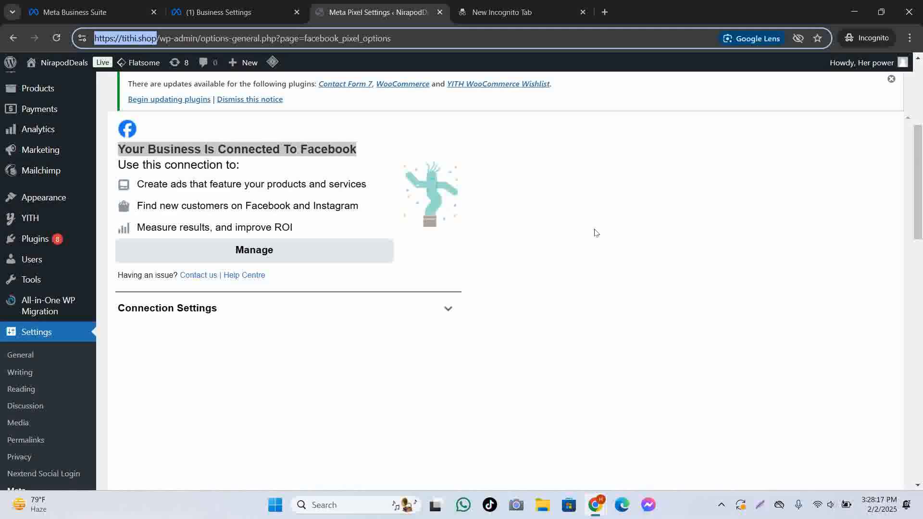
click(212, 12)
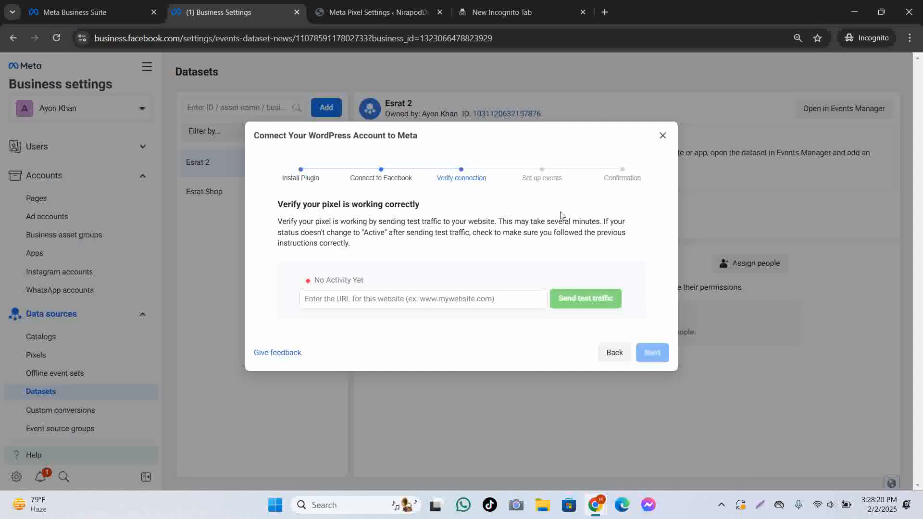
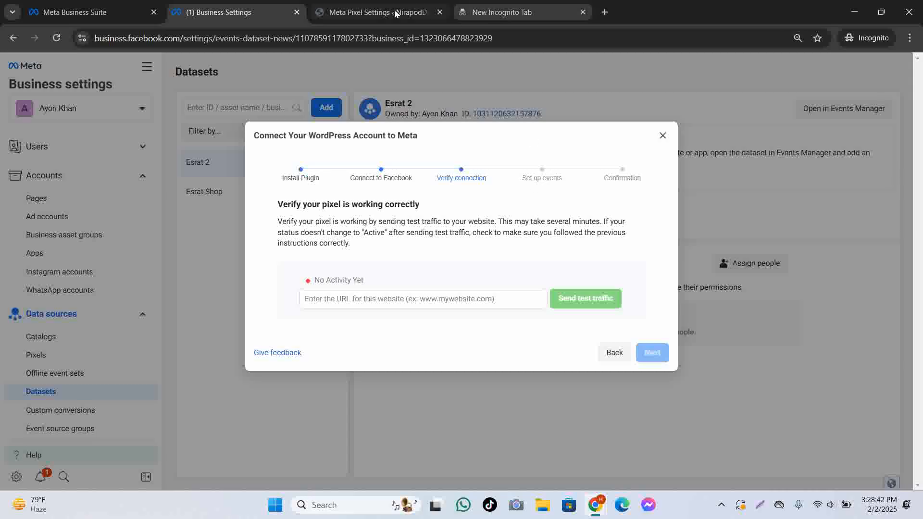
click(375, 12)
mouse_move(160, 62)
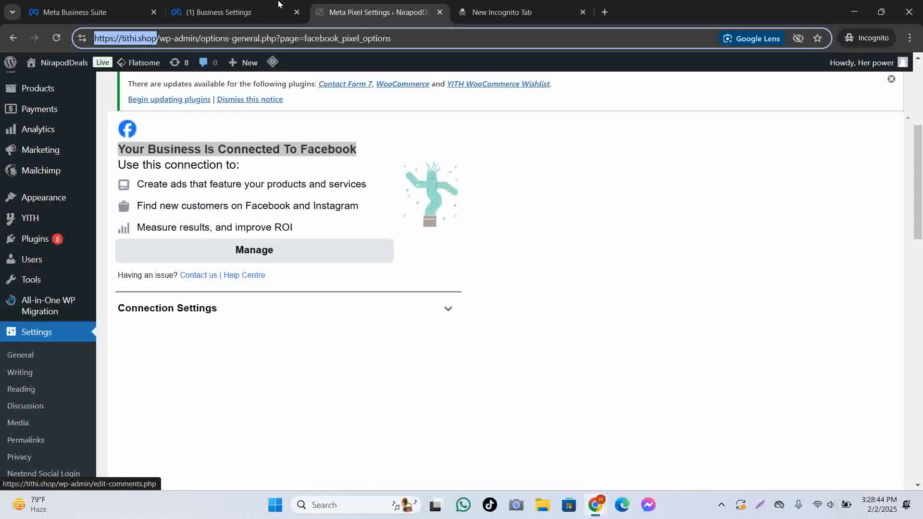
click(261, 10)
click(391, 301)
text(https://tithi.shop/)
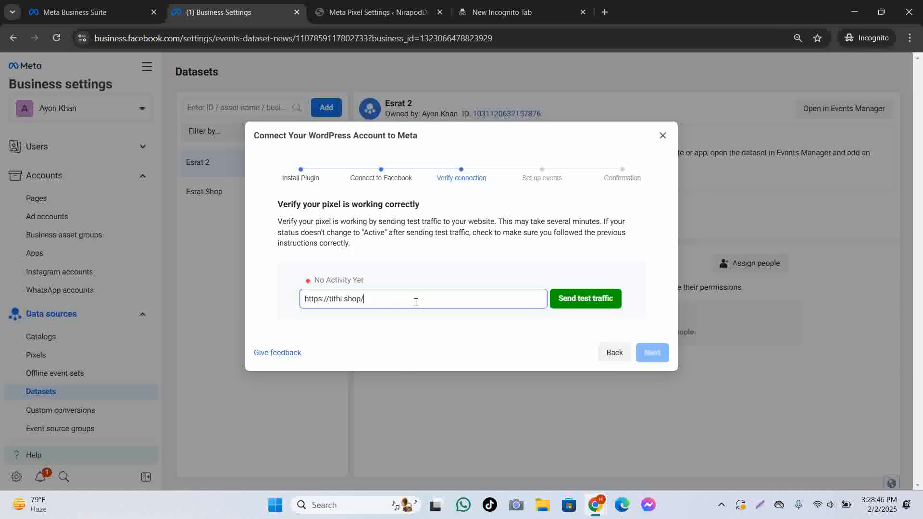
click(586, 298)
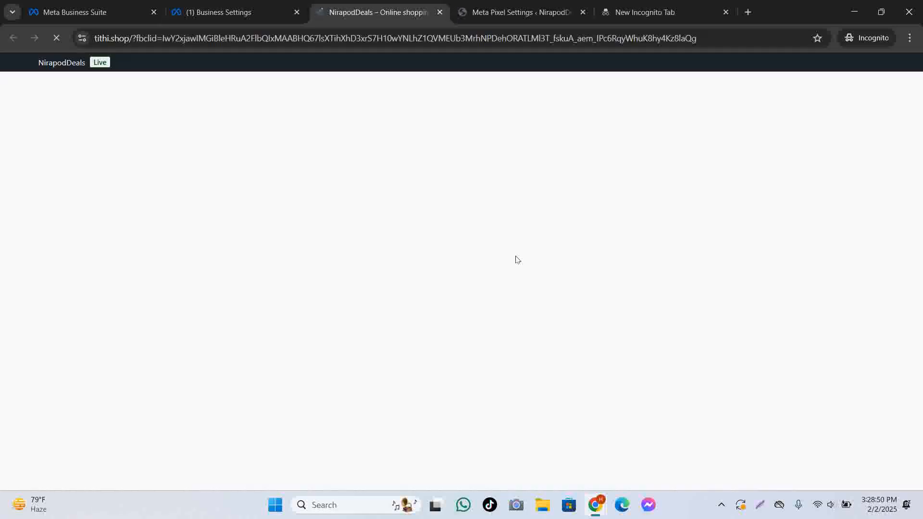
Browse the storefront and look at the Kojie San soap product page.
scroll(529, 270, down, 5)
scroll(553, 282, down, 10)
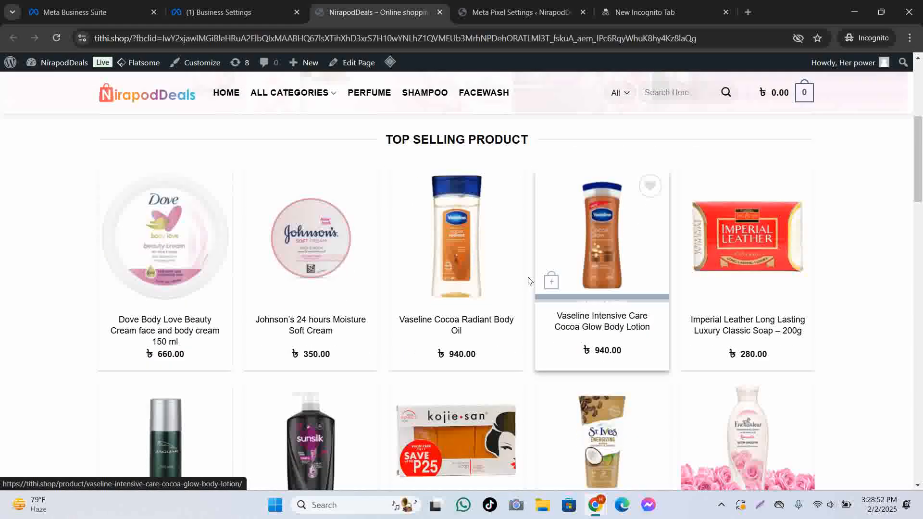
scroll(526, 284, up, 5)
scroll(525, 284, down, 3)
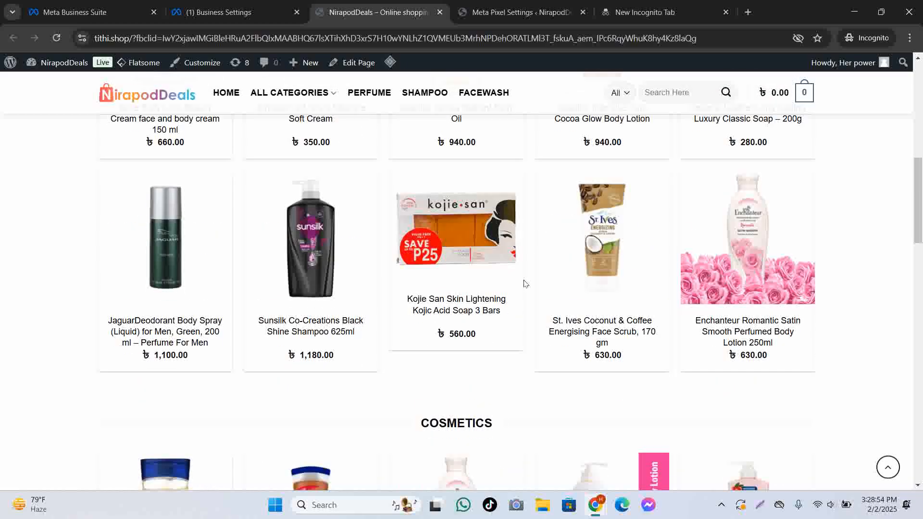
scroll(525, 283, up, 3)
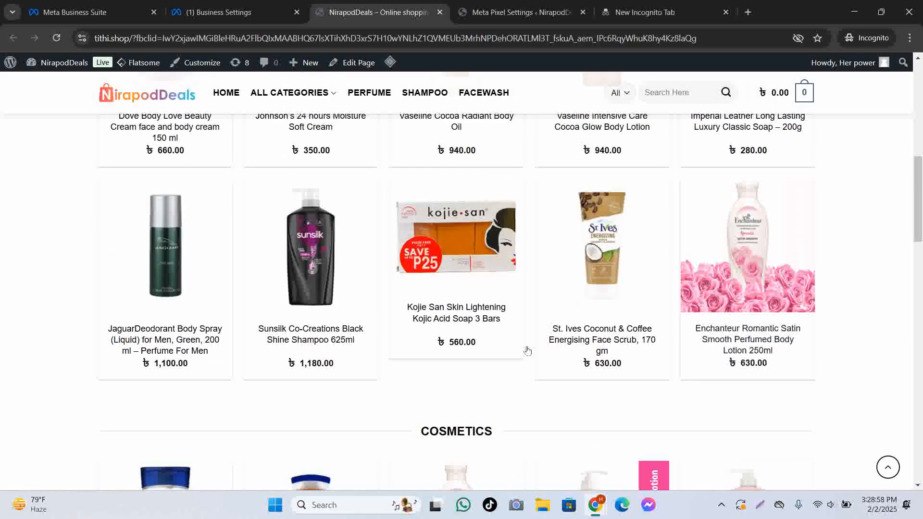
click(473, 312)
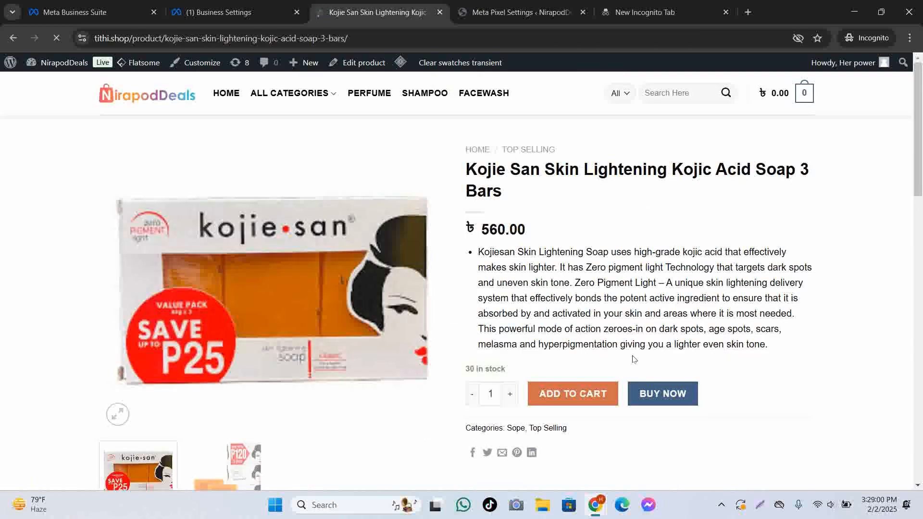
scroll(647, 316, down, 5)
scroll(647, 315, up, 5)
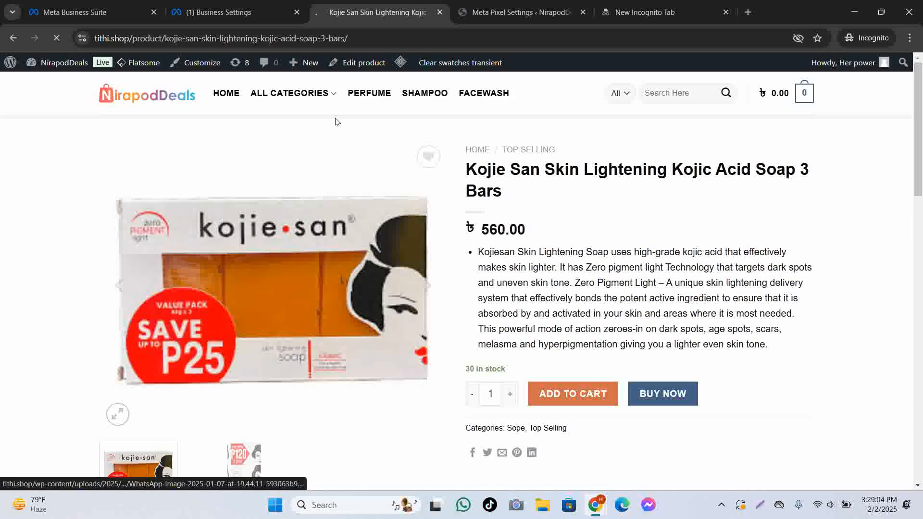
From the Cream category, Buy Now Vaseline Cocoa Radiant Body Oil to reach a 1,000.00 checkout.
click(330, 93)
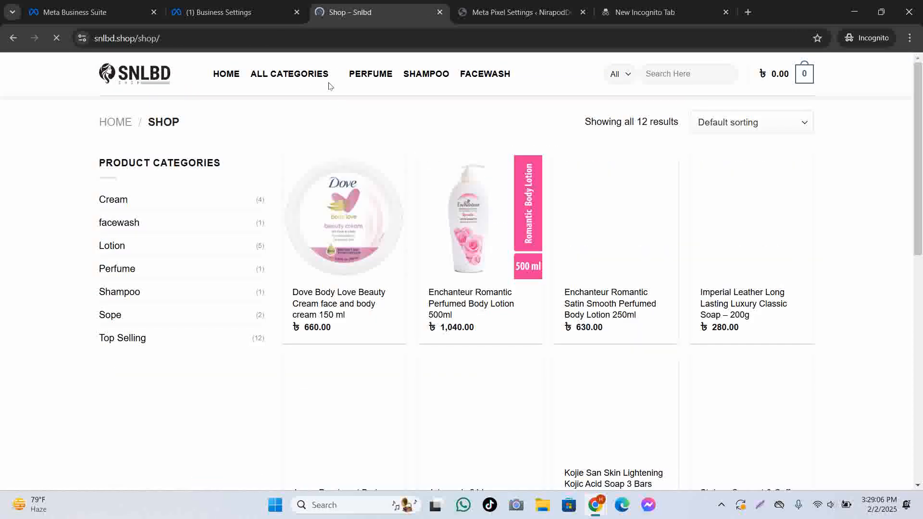
mouse_move(323, 81)
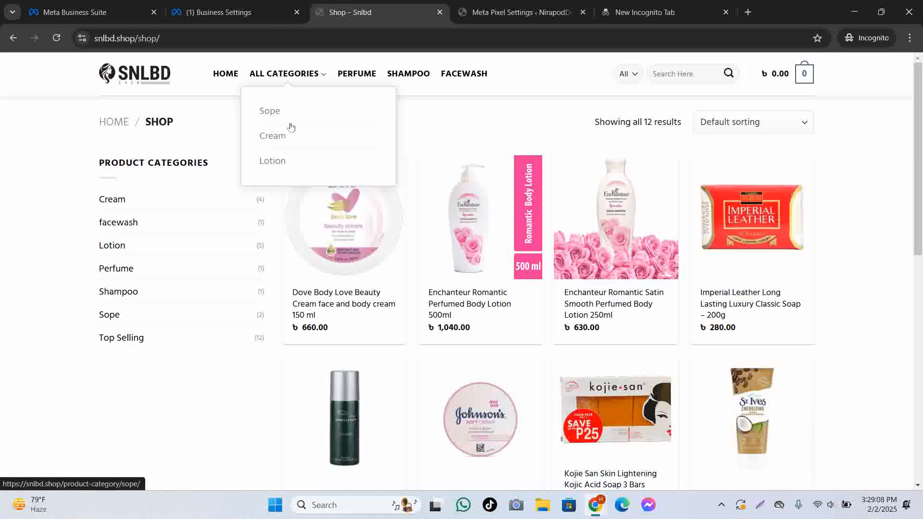
click(285, 137)
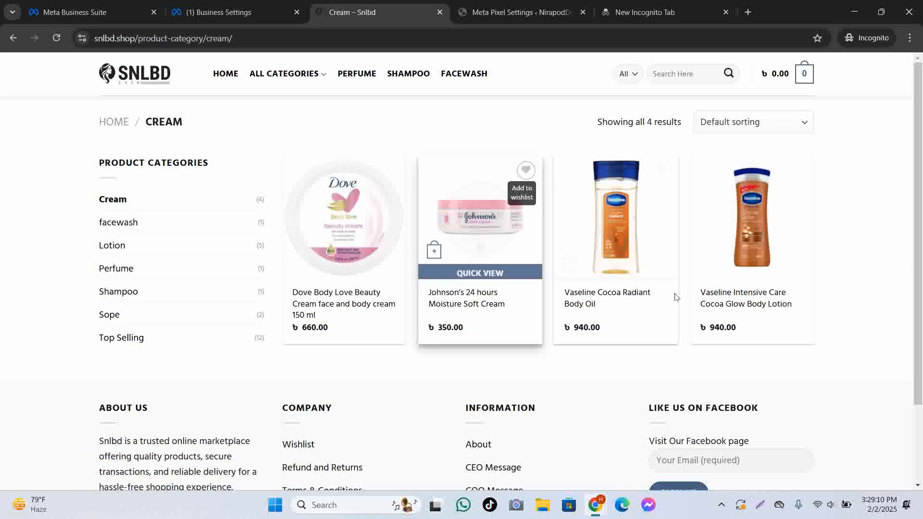
scroll(674, 289, down, 1)
click(670, 257)
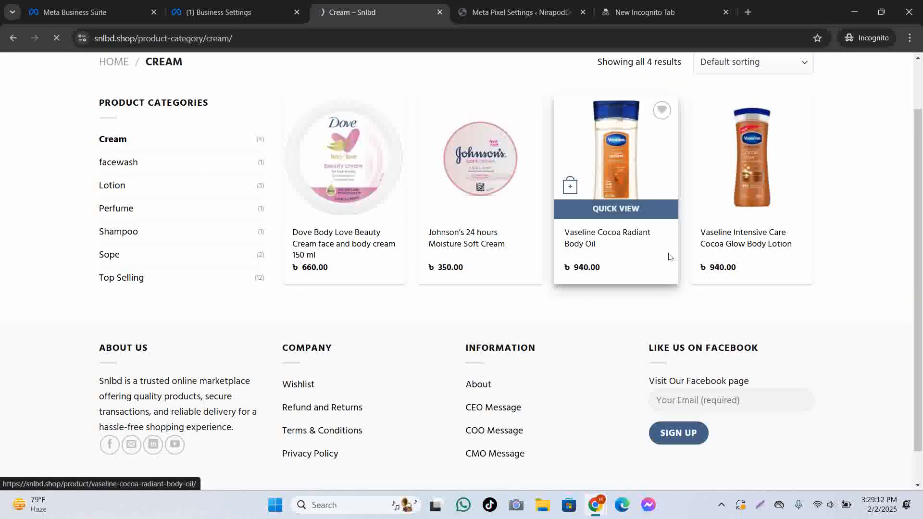
scroll(708, 304, down, 5)
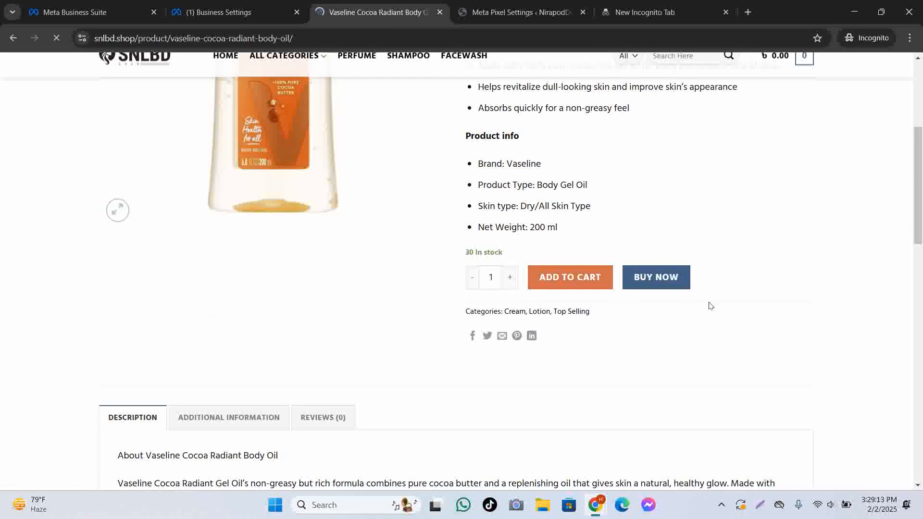
click(660, 289)
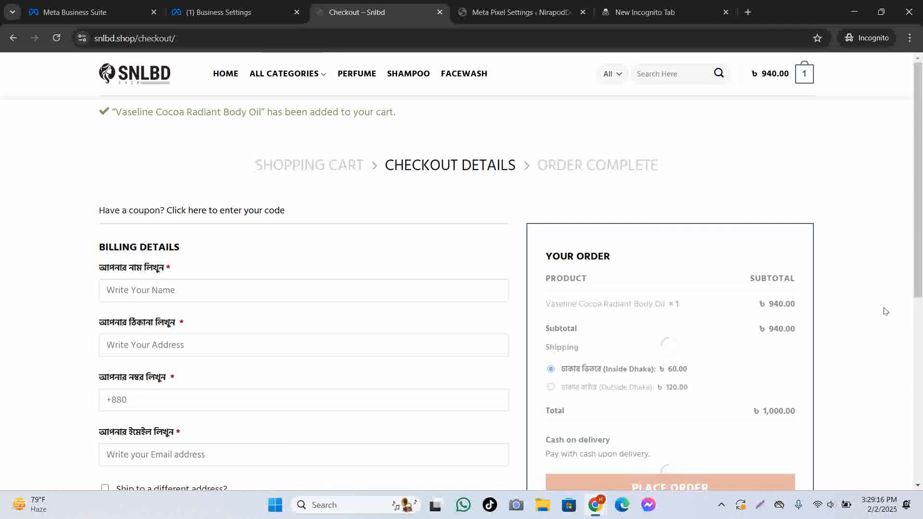
scroll(752, 351, down, 6)
scroll(396, 89, up, 5)
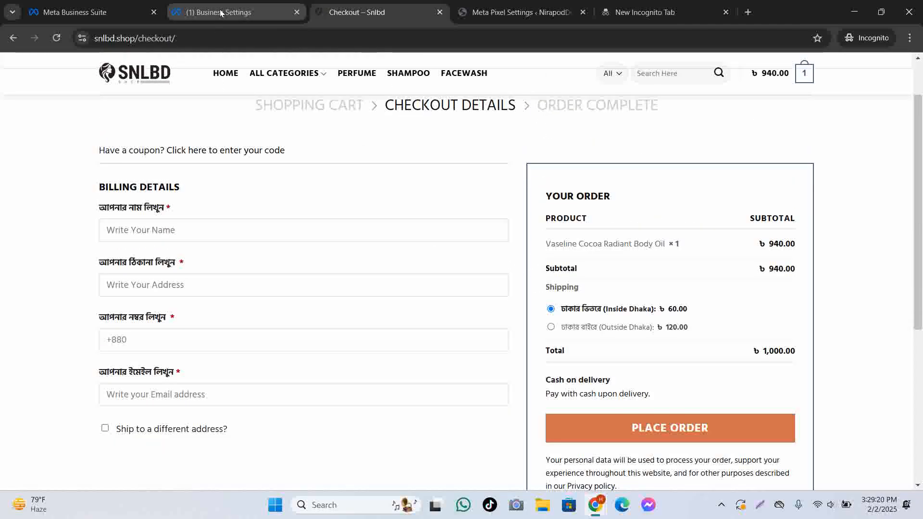
click(220, 13)
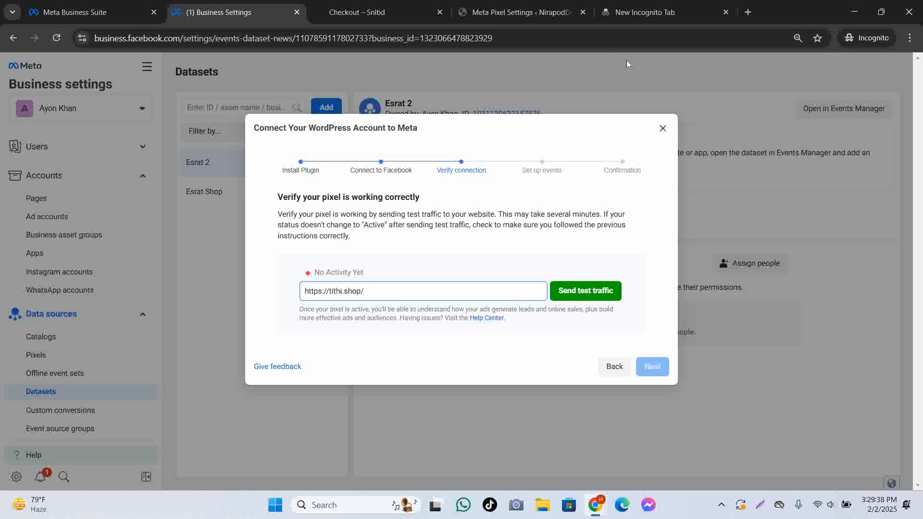
Close the Connect WordPress dialog and open the Esrat 2 dataset in Events Manager.
click(661, 129)
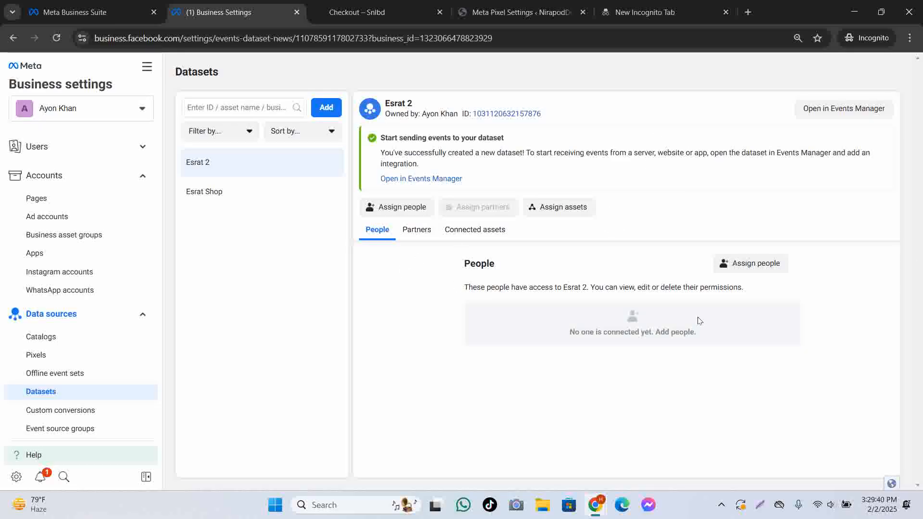
click(868, 113)
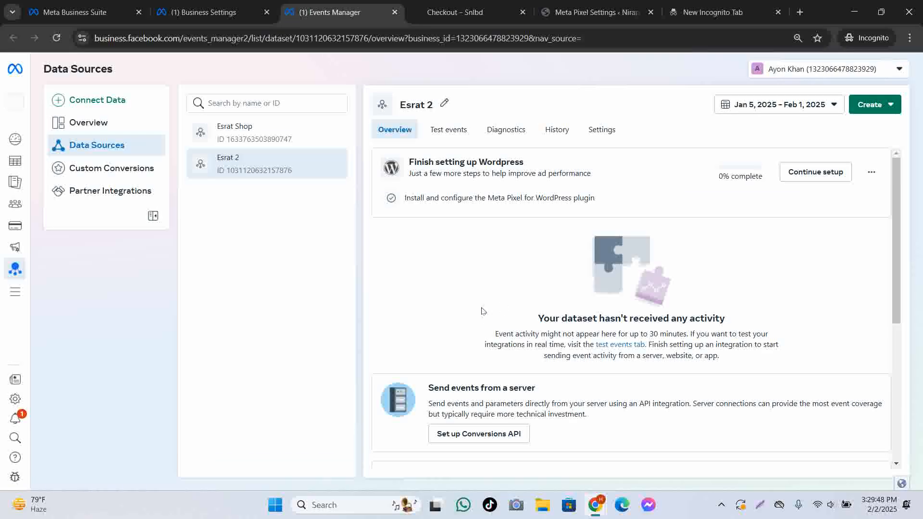
Resume Esrat 2's WordPress setup at Install Plugin, then bring up the store's Meta Pixel settings.
scroll(481, 317, down, 6)
click(839, 182)
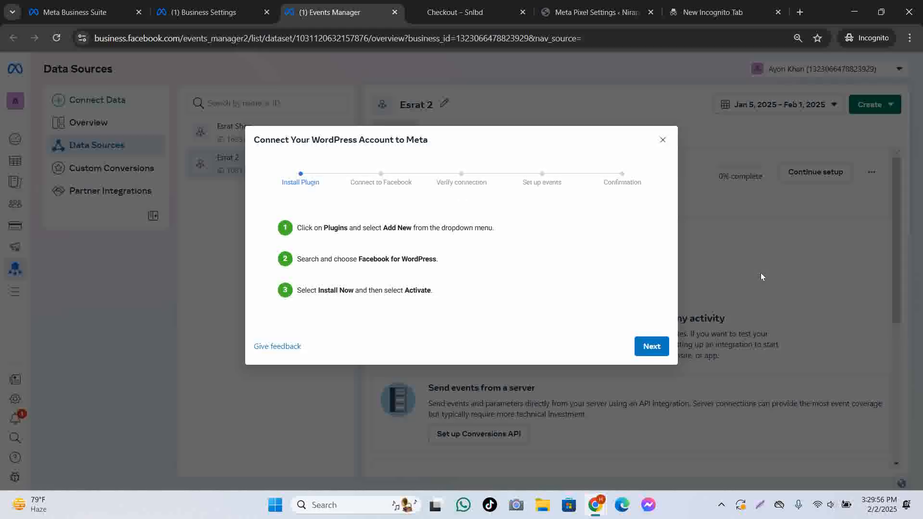
scroll(608, 357, down, 2)
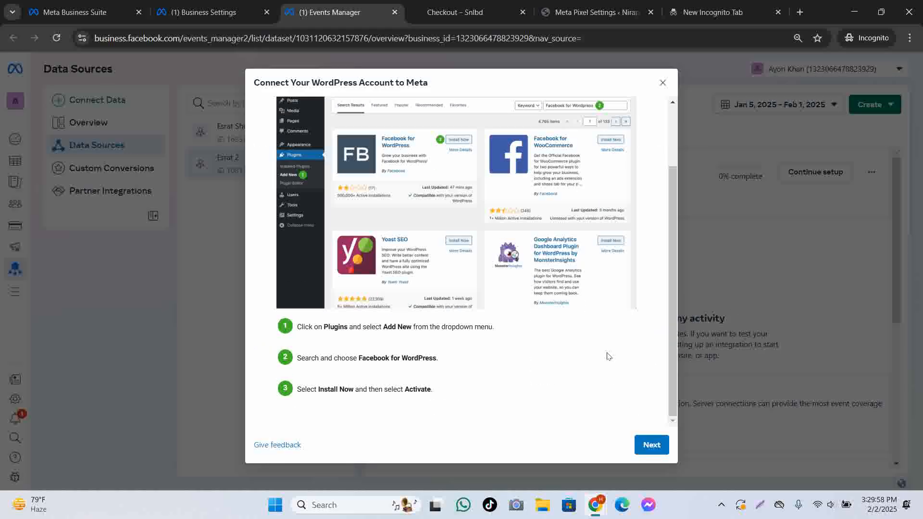
click(591, 18)
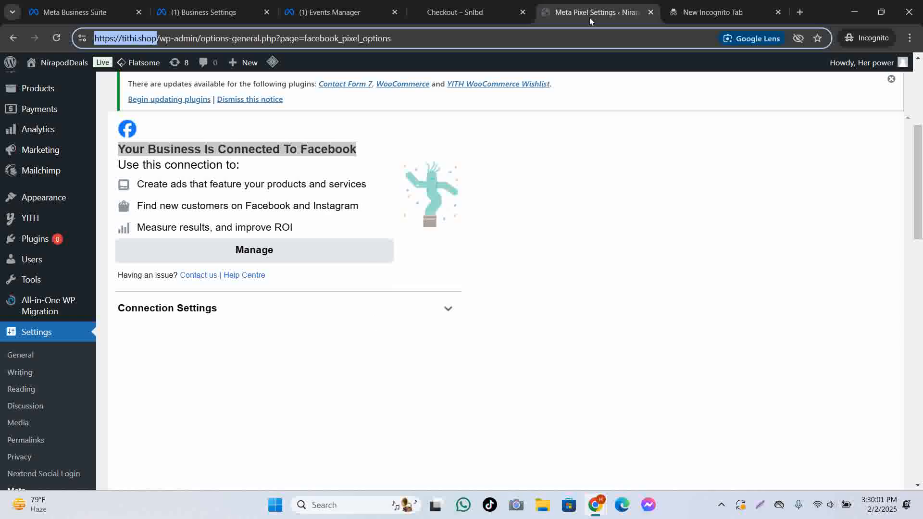
Expand Connection Settings and view the connected WordPress App with the Esrat Shop pixel.
click(277, 250)
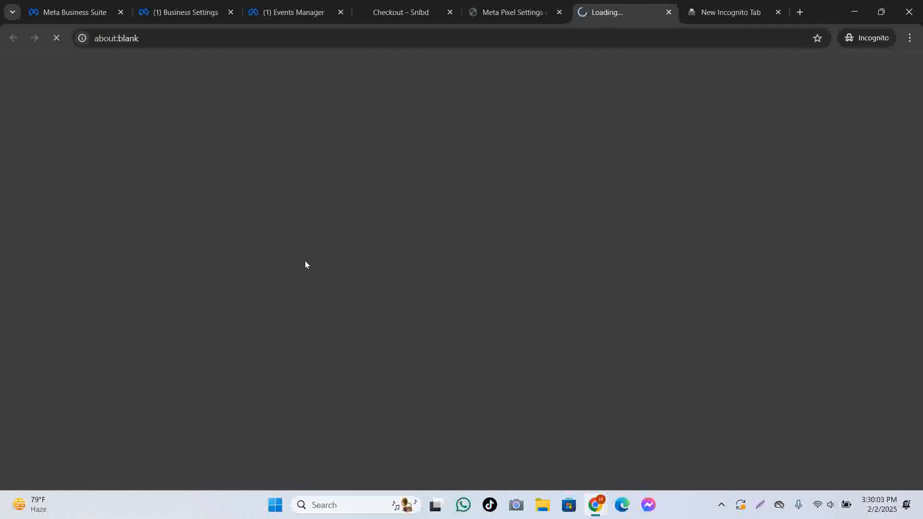
click(505, 11)
scroll(406, 240, down, 5)
scroll(406, 243, up, 5)
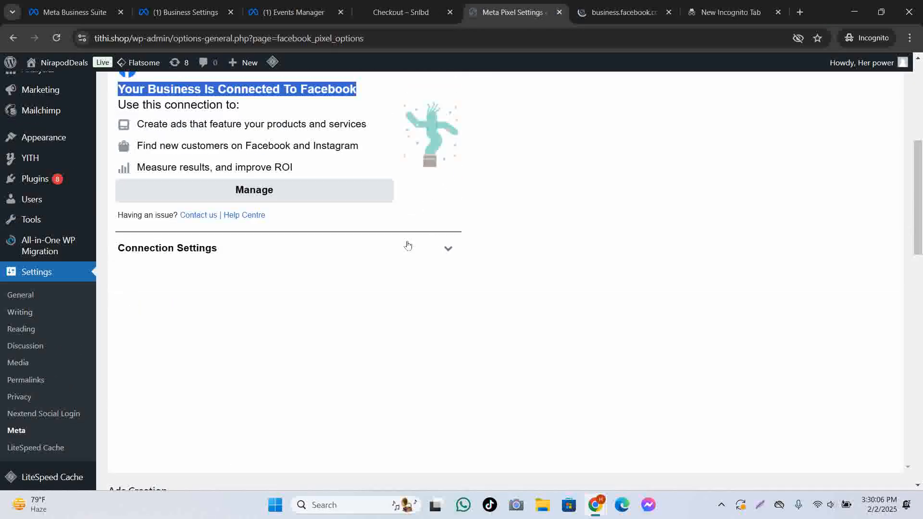
click(445, 243)
scroll(437, 272, down, 2)
scroll(430, 277, down, 5)
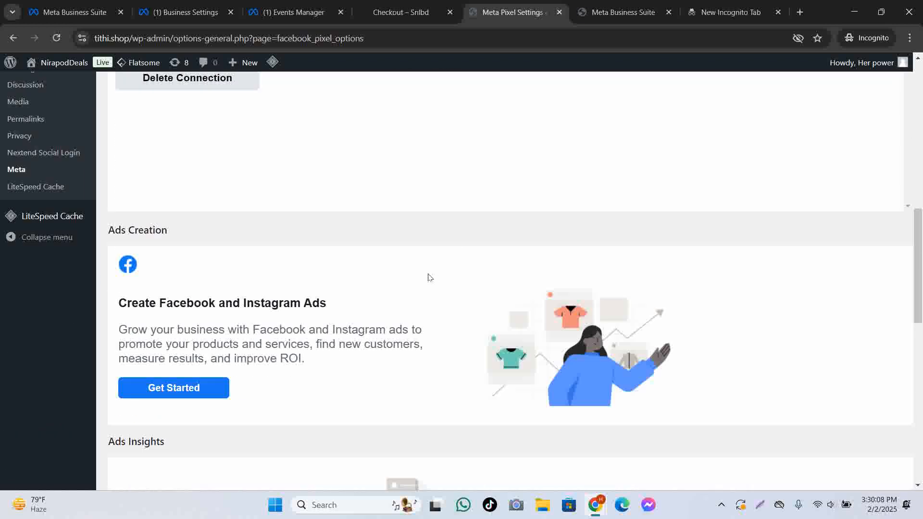
scroll(458, 270, down, 3)
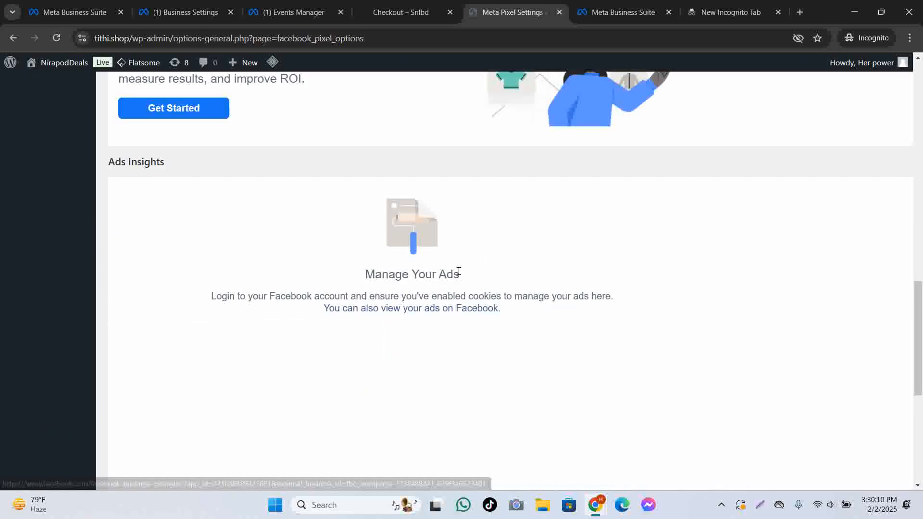
scroll(531, 264, up, 15)
scroll(451, 281, down, 5)
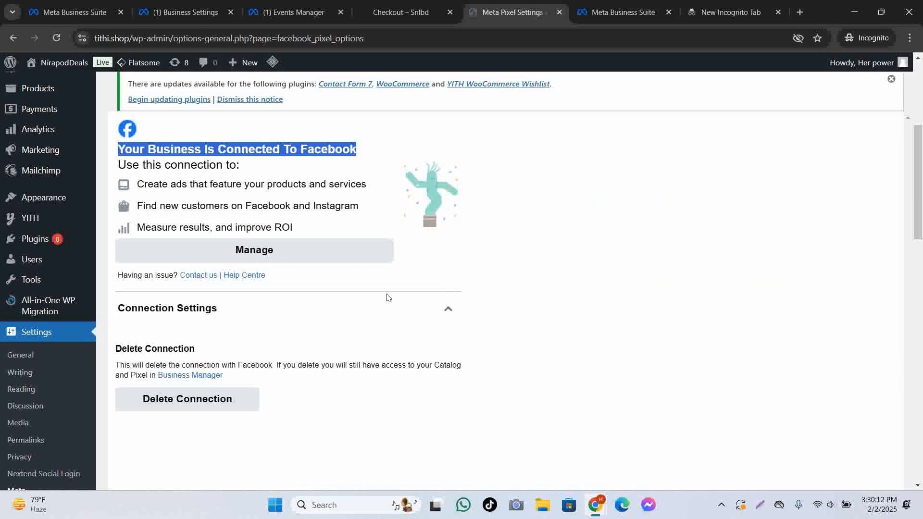
click(297, 252)
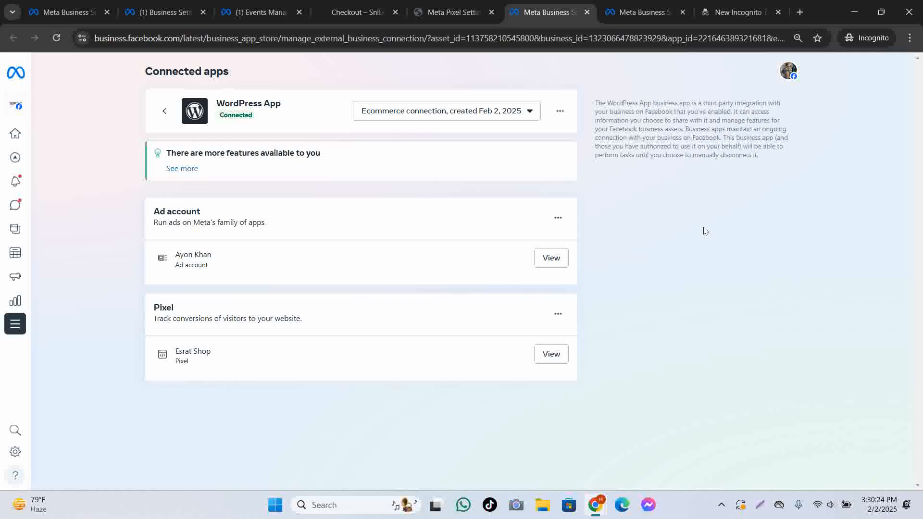
Cycle back through the open tabs to Events Manager and close the WordPress setup wizard.
click(461, 11)
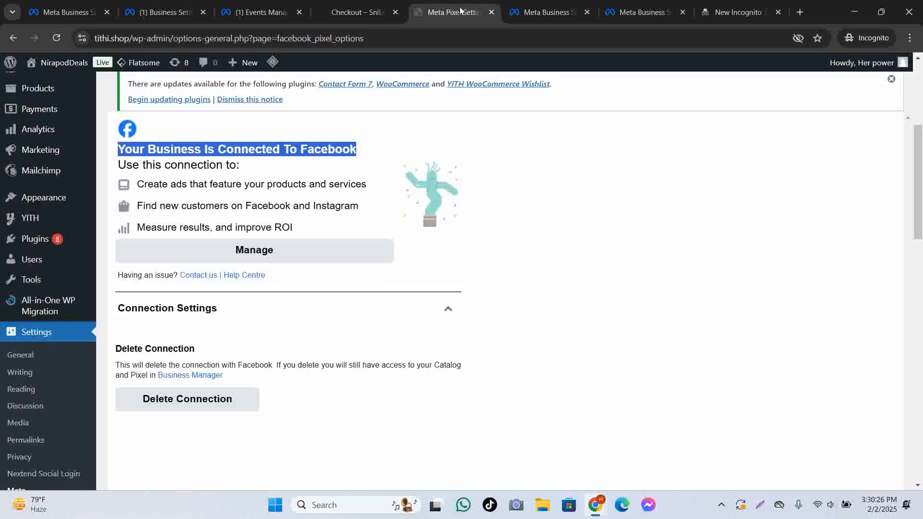
click(384, 15)
click(260, 12)
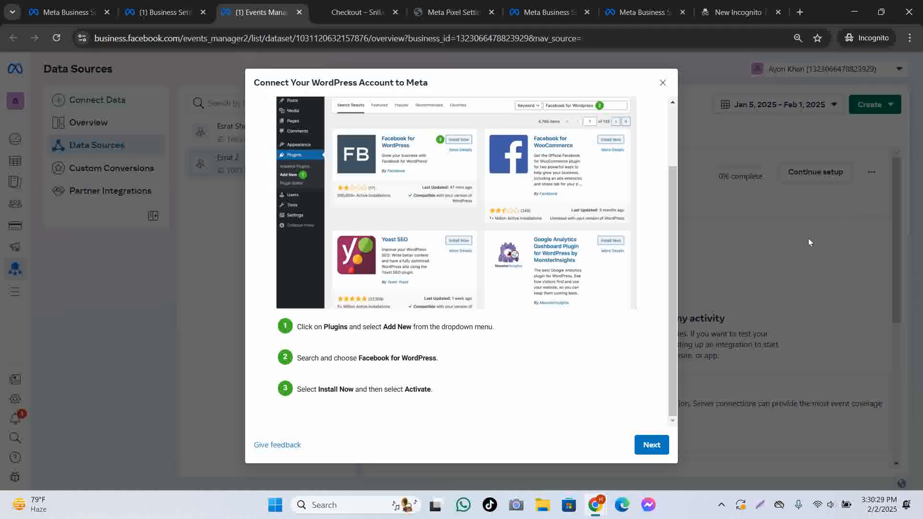
click(663, 83)
Check Custom Conversions, finding none created, then return to Data Sources.
scroll(791, 287, down, 1)
scroll(791, 288, down, 5)
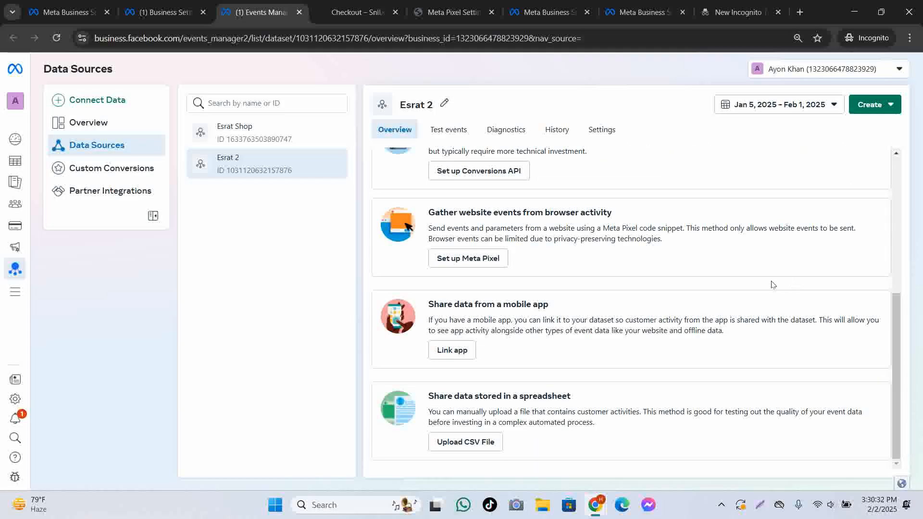
scroll(551, 289, up, 5)
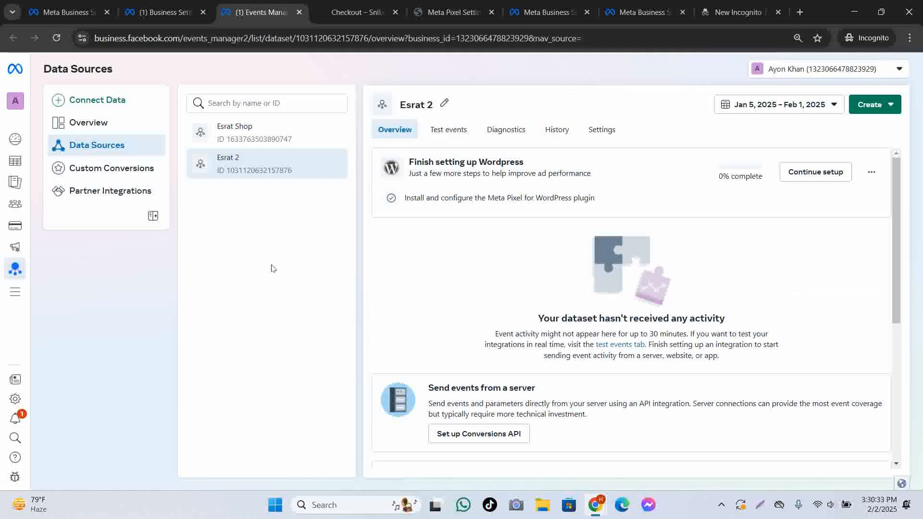
click(112, 168)
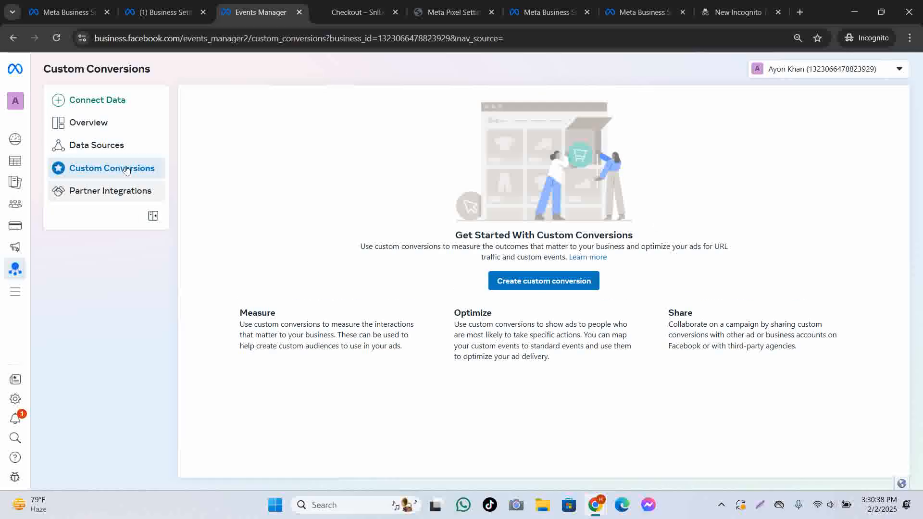
click(106, 146)
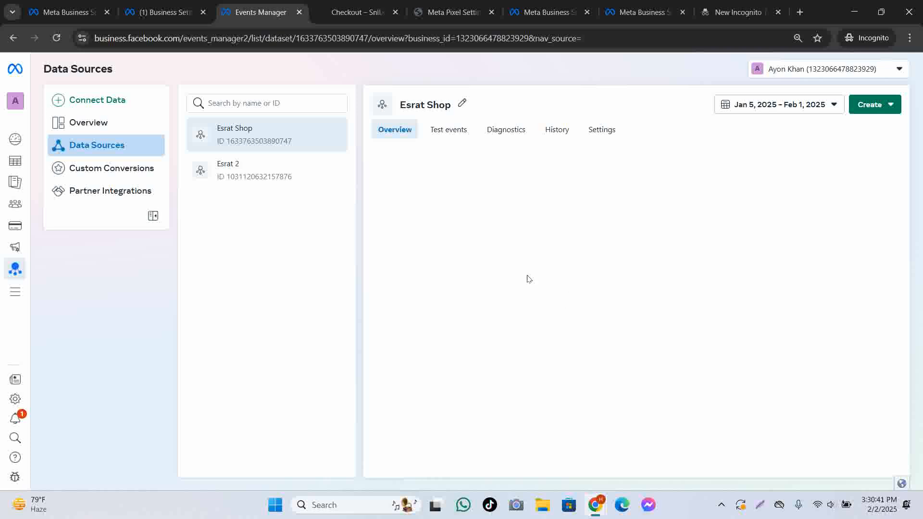
click(448, 130)
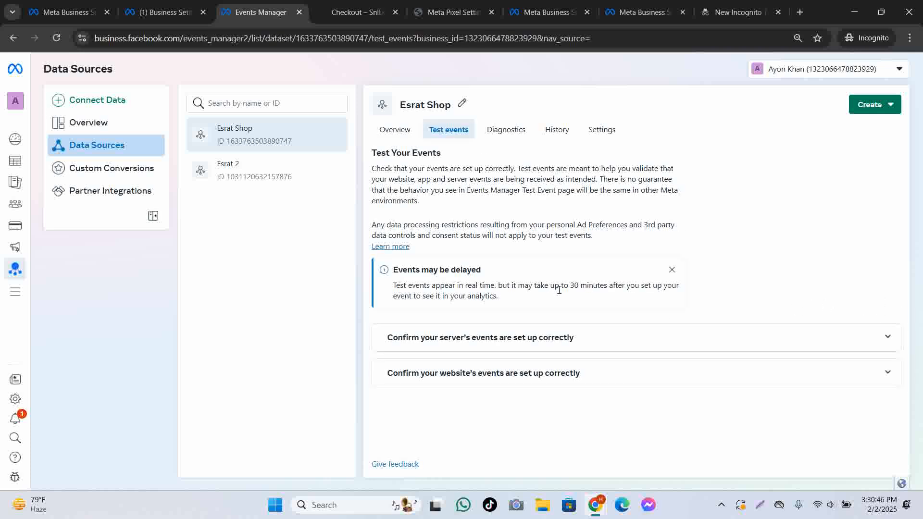
click(263, 182)
click(444, 133)
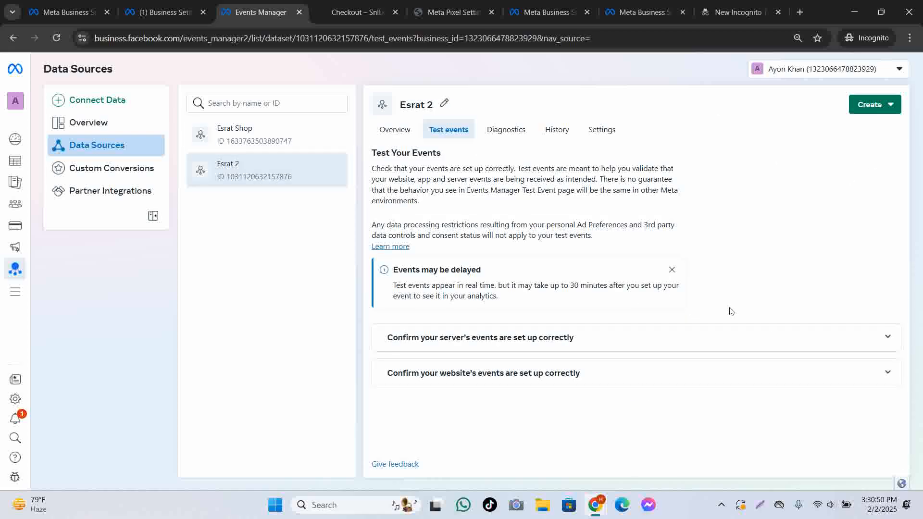
click(659, 342)
scroll(786, 383, down, 2)
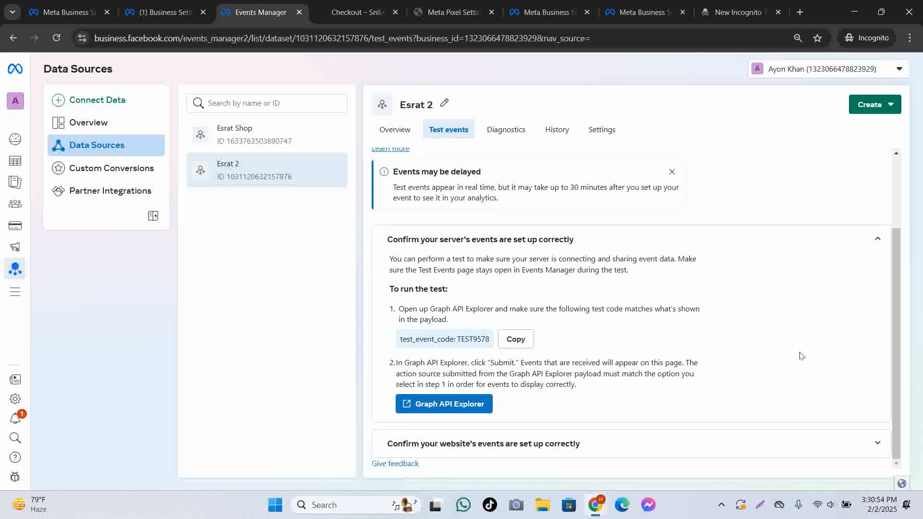
click(800, 448)
scroll(723, 363, down, 3)
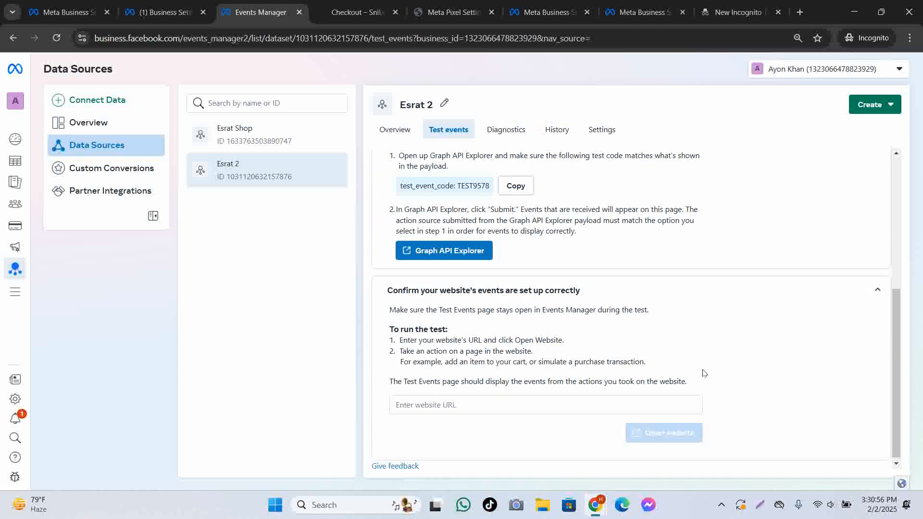
click(487, 405)
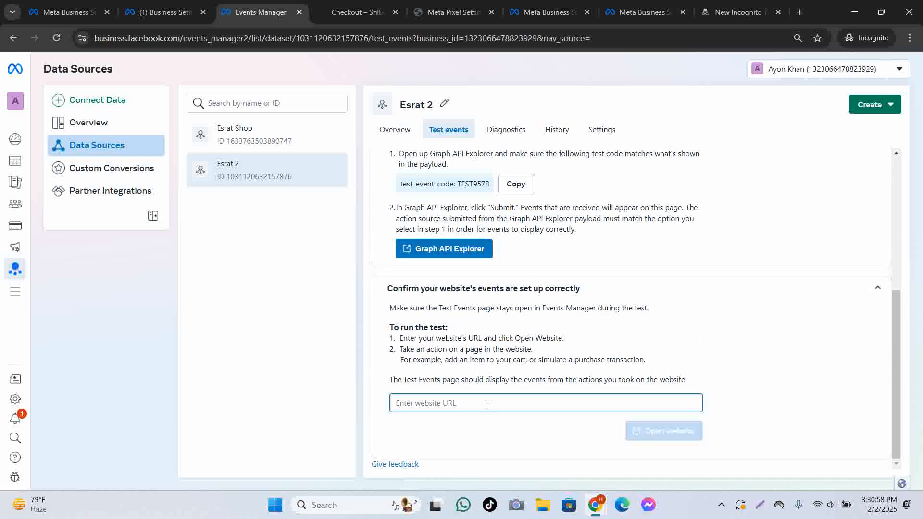
key(ctrl+v)
click(645, 433)
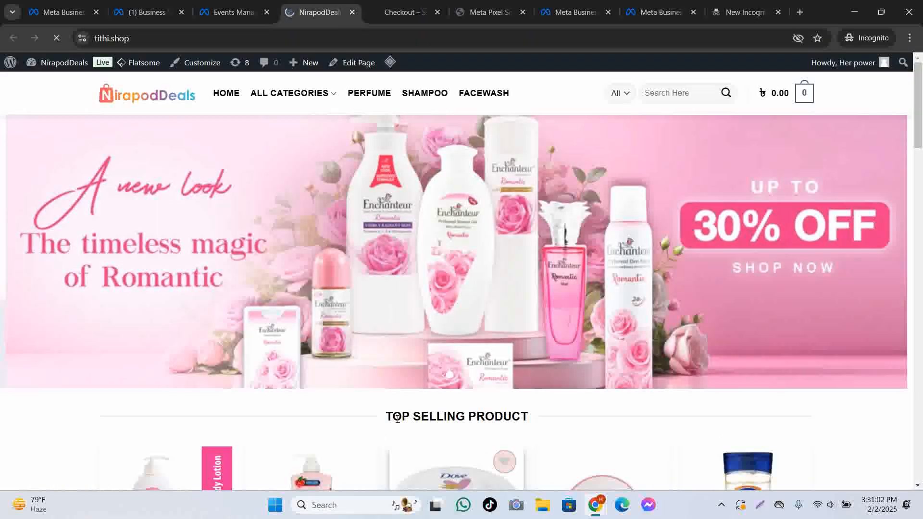
Try Buy Now on the Dove Body Love Beauty Cream and dismiss the product-options alert.
scroll(444, 370, down, 6)
click(456, 158)
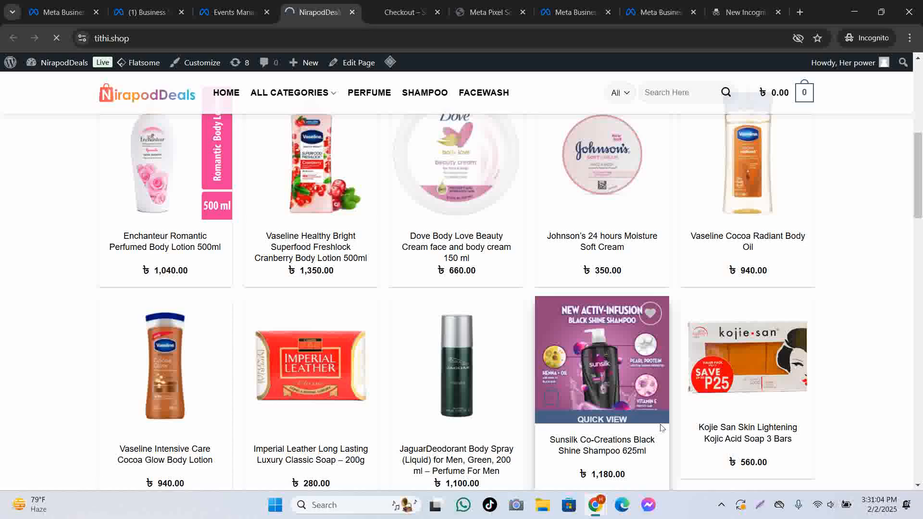
scroll(661, 336, down, 3)
click(664, 175)
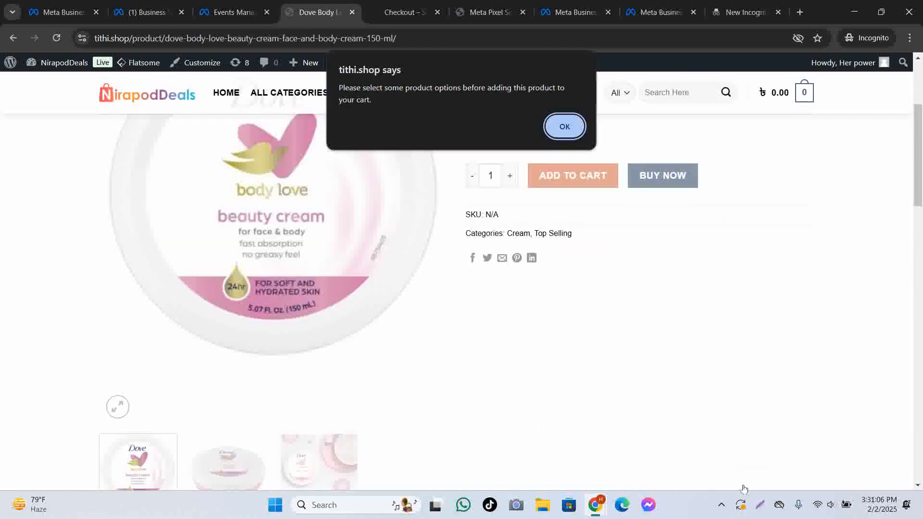
click(564, 126)
scroll(541, 196, up, 3)
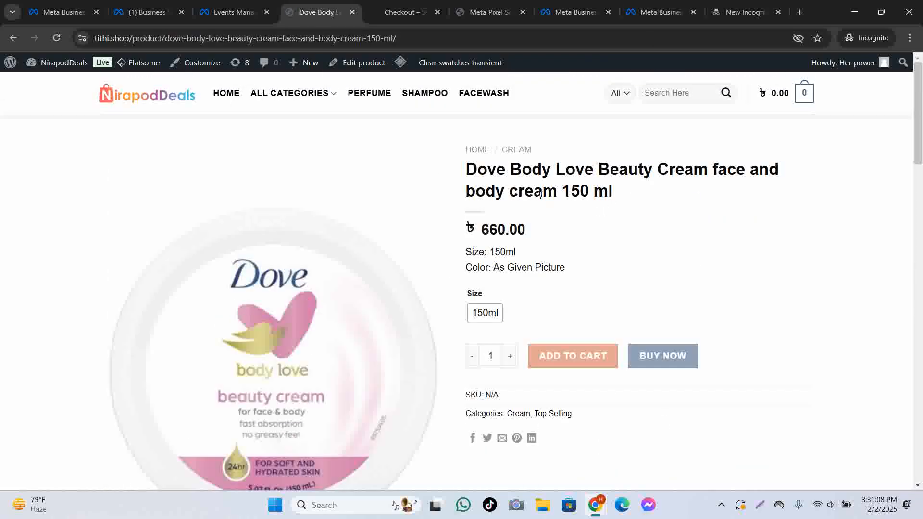
Buy Now the Jaguar deodorant from the Perfume category to start checkout.
click(369, 102)
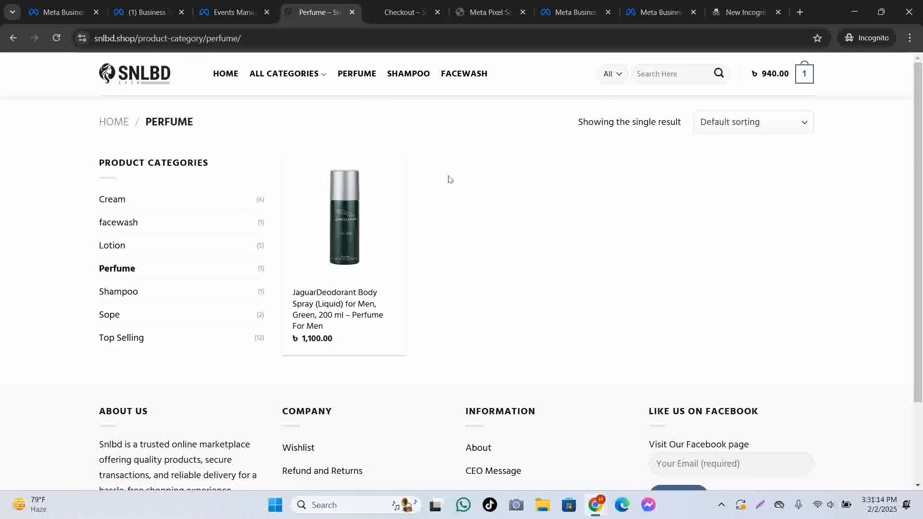
scroll(480, 202, down, 2)
scroll(384, 313, up, 2)
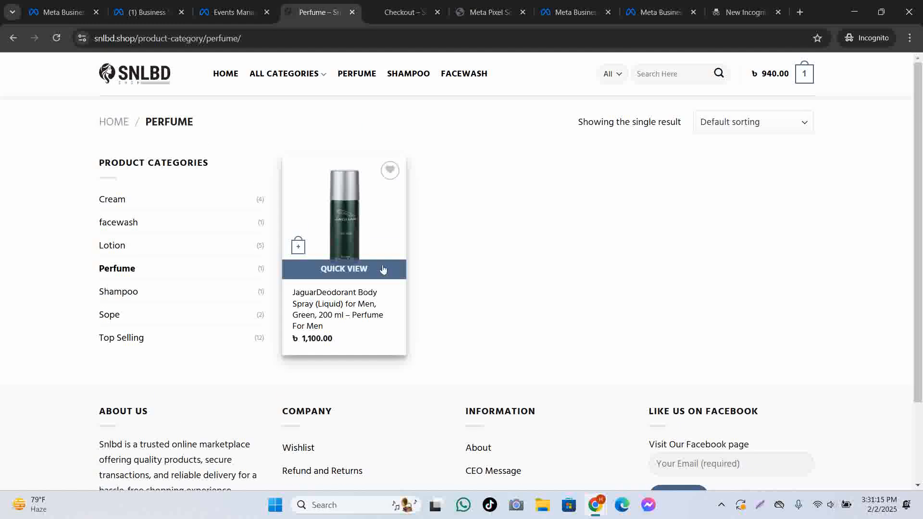
click(308, 304)
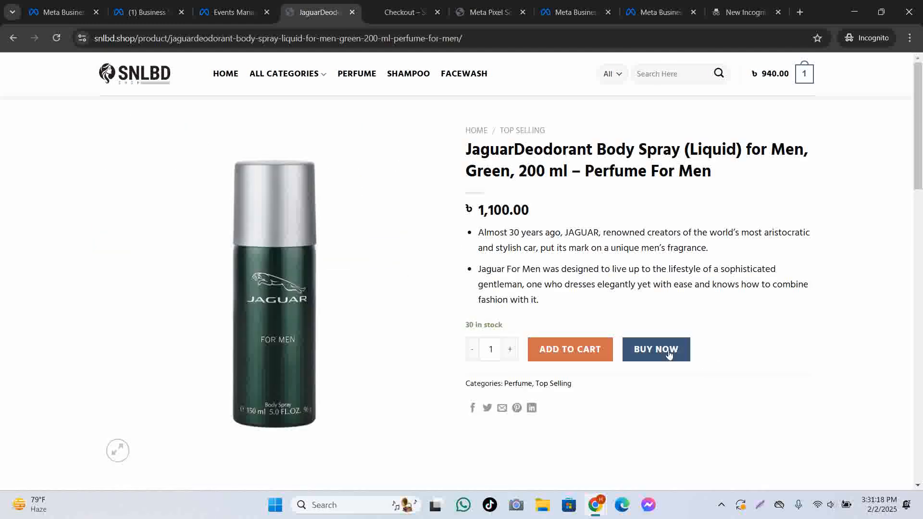
click(669, 353)
click(234, 12)
Confirm Esrat 2's Diagnostics show no errors and revisit its website Test events instructions.
scroll(734, 464, up, 1)
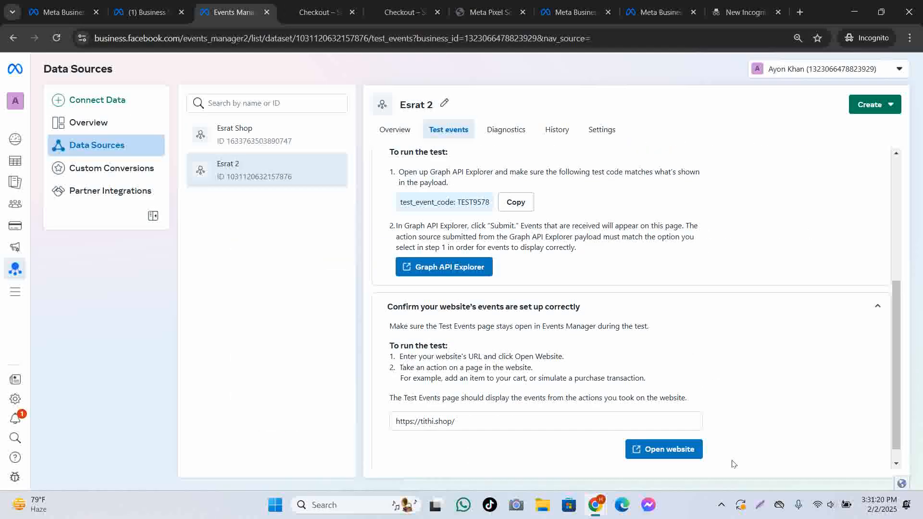
scroll(726, 457, up, 5)
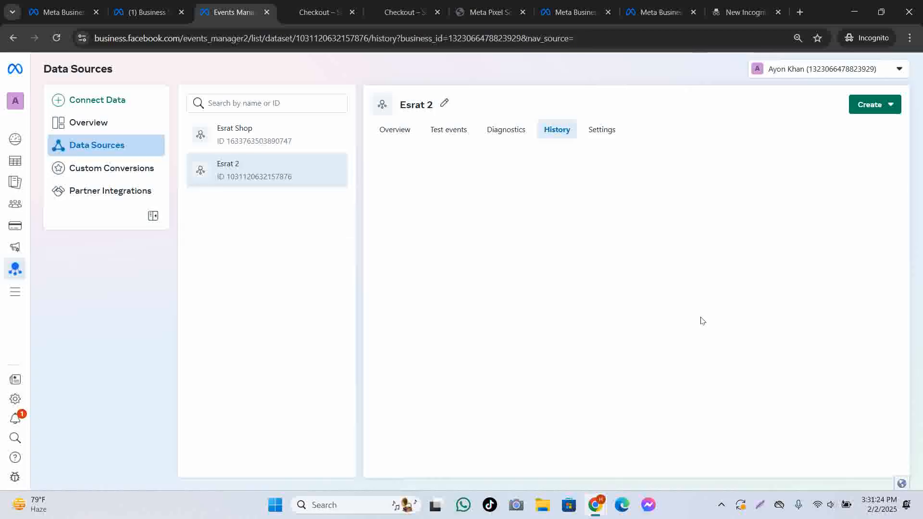
click(510, 134)
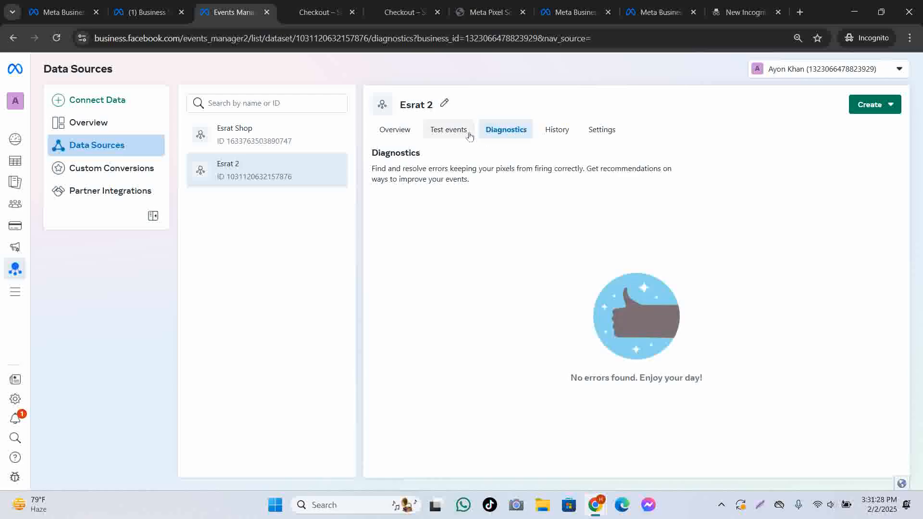
click(451, 131)
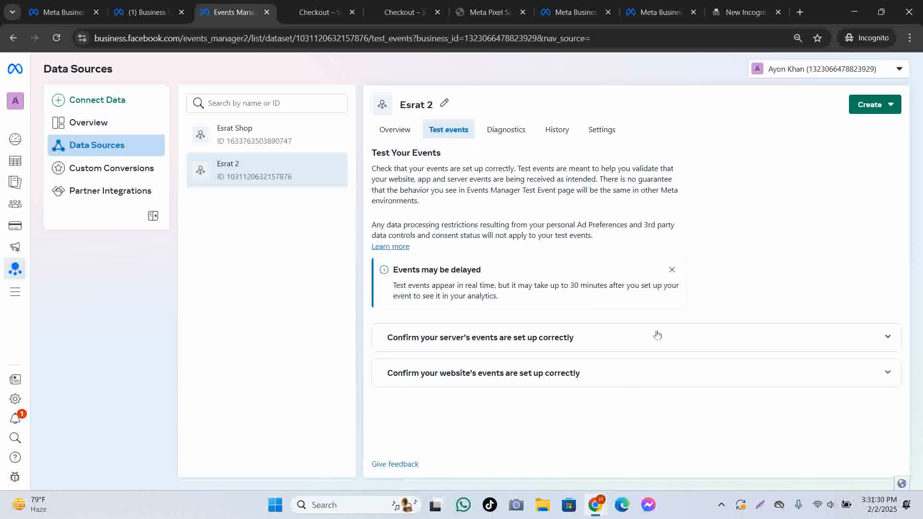
click(885, 369)
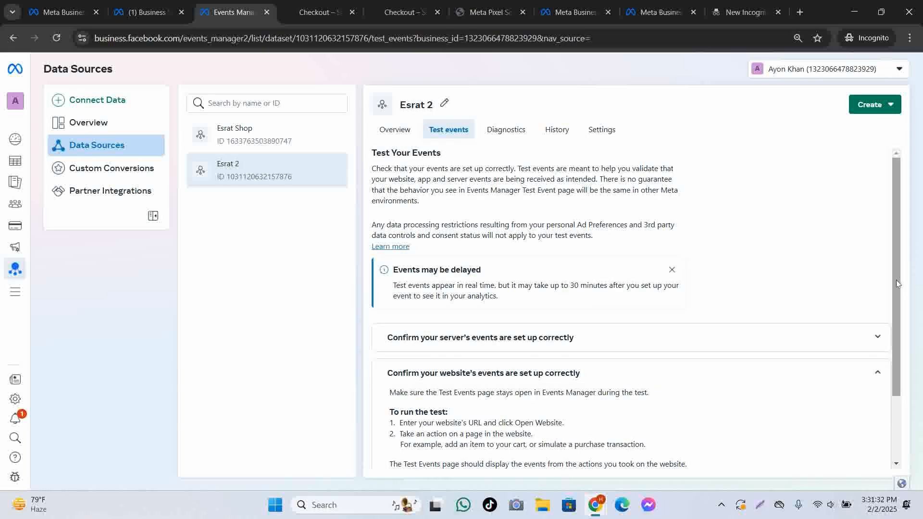
scroll(897, 280, down, 2)
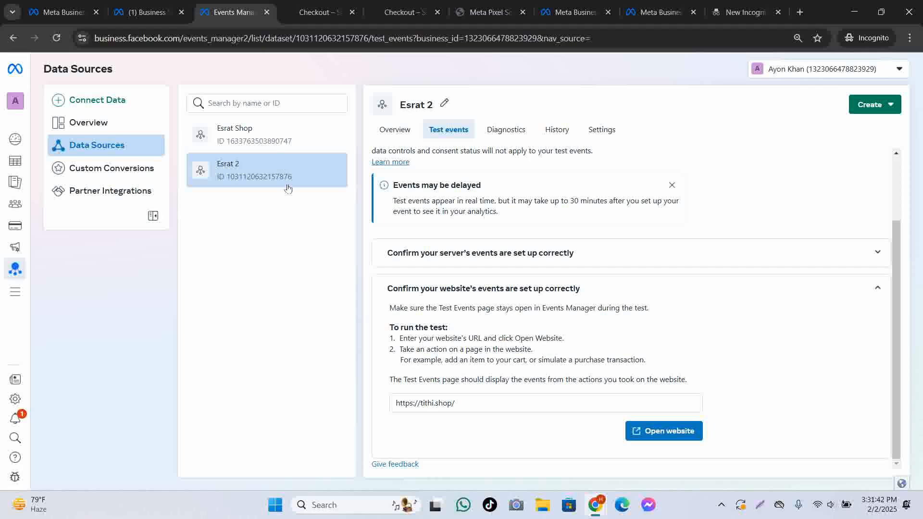
Review Esrat Shop's overview, which shows no activity, then bring the store's Chrome window forward.
click(254, 140)
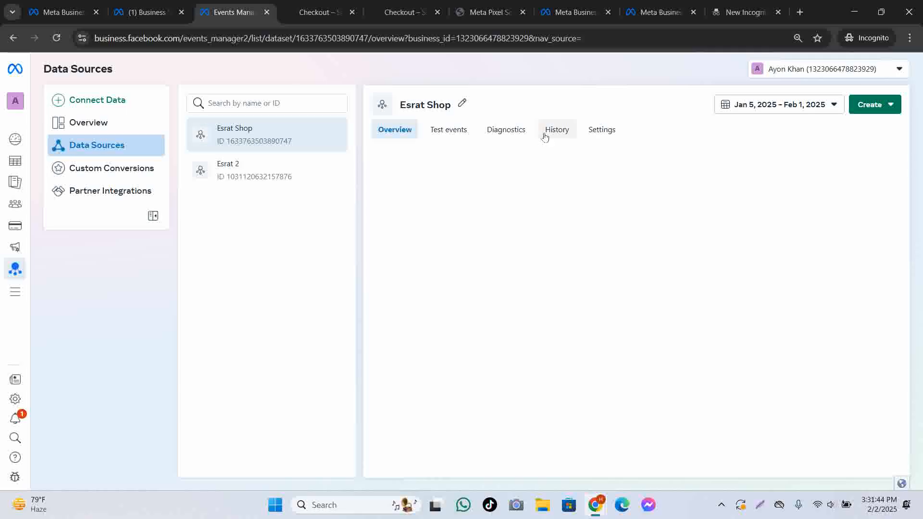
scroll(688, 311, down, 1)
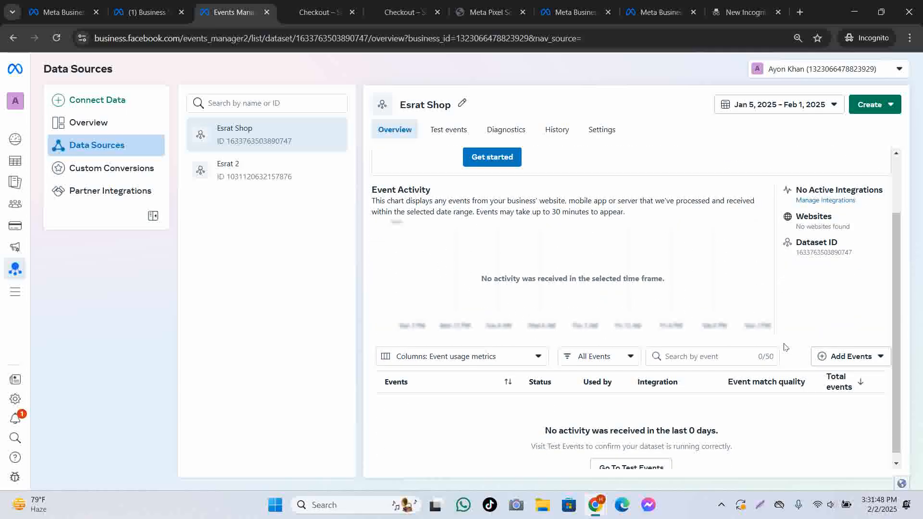
scroll(692, 413, up, 2)
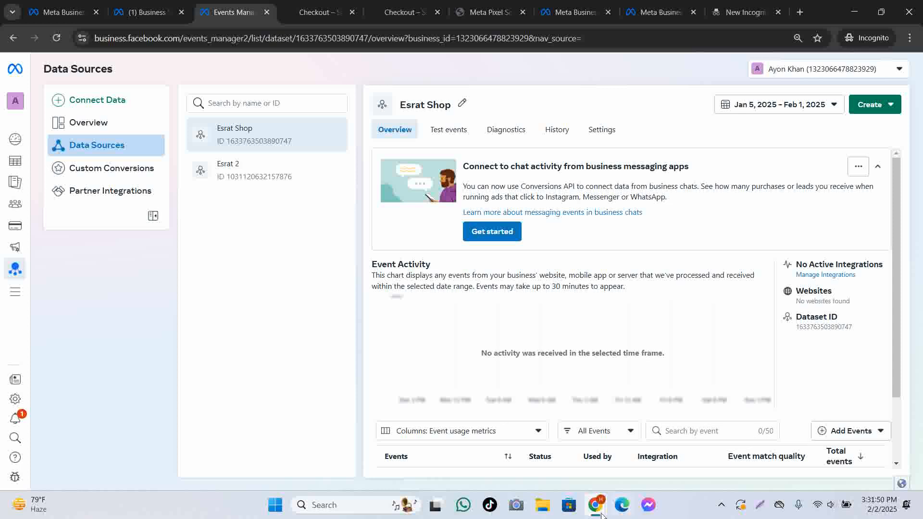
mouse_move(595, 504)
click(528, 443)
Load esrat.shop and check it with Pixel Helper, which finds one pixel firing PageView.
click(183, 36)
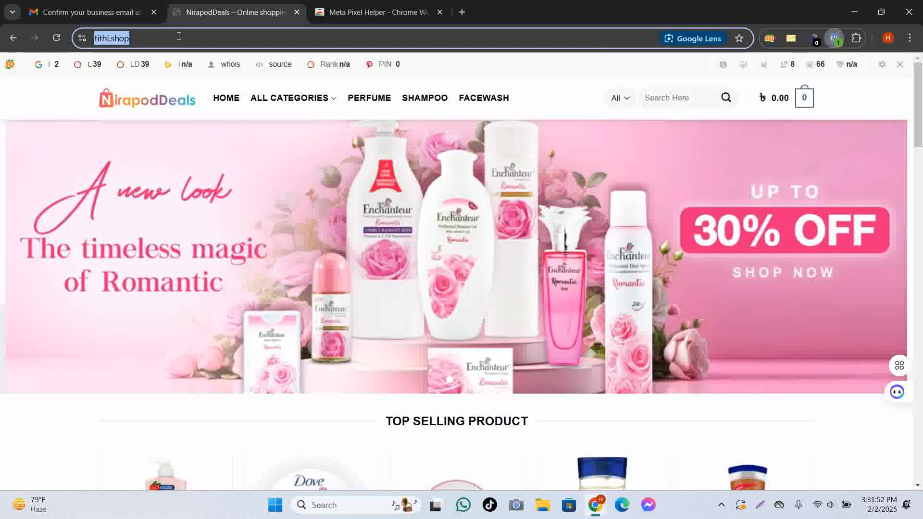
text(es)
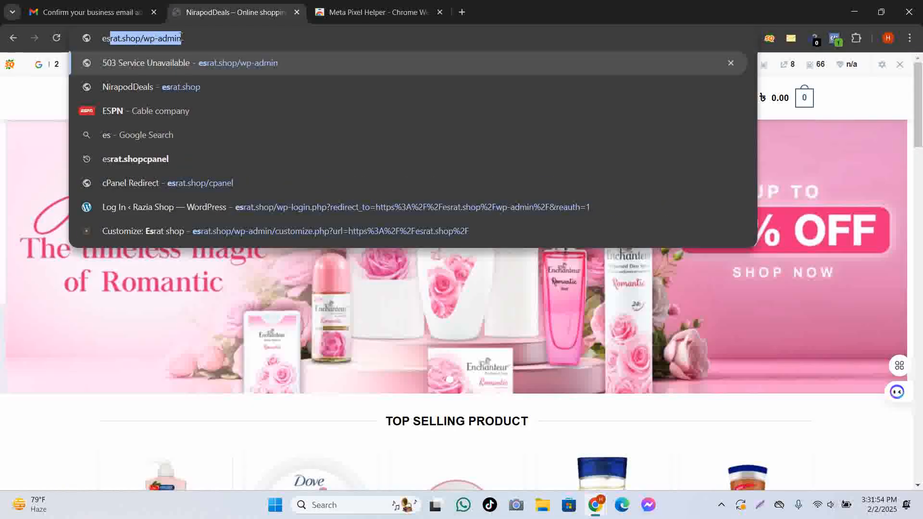
key(End)
key(BackSpace)
key(BackSpace)
key(BackSpace)
key(BackSpace)
key(BackSpace)
key(BackSpace)
key(BackSpace)
key(BackSpace)
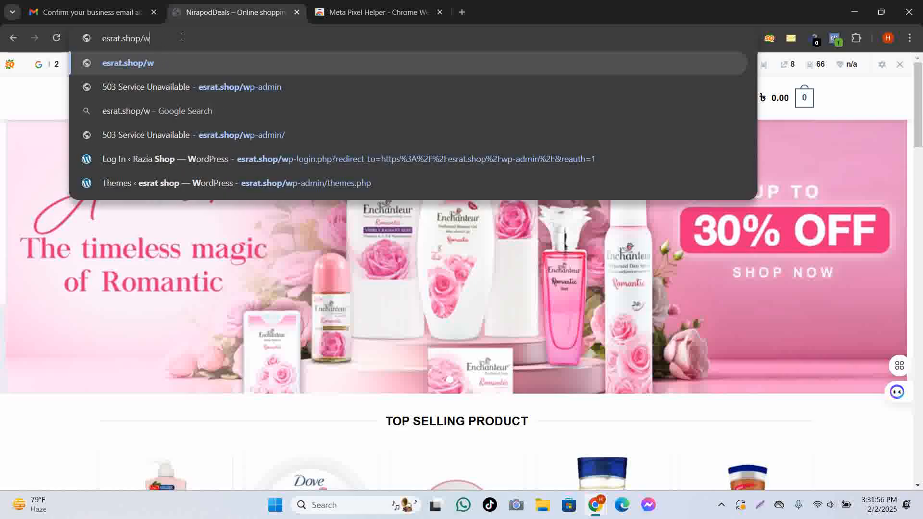
key(Return)
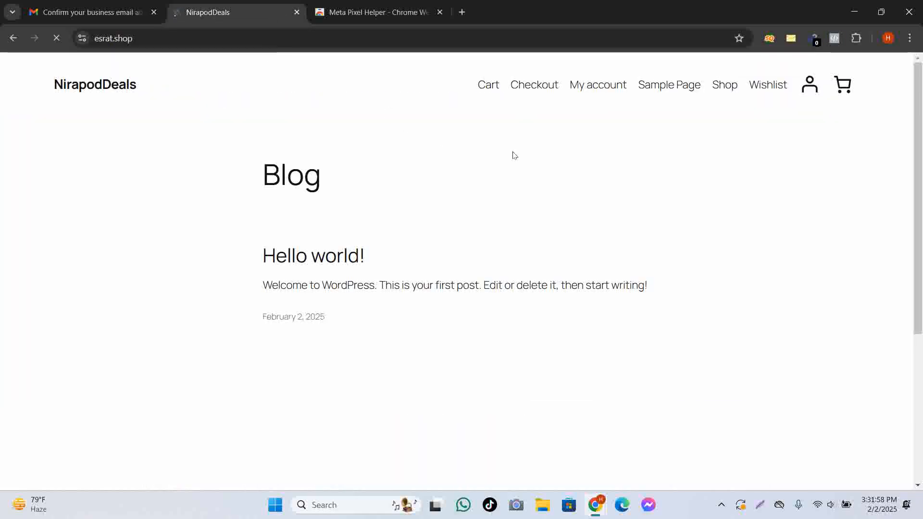
click(835, 40)
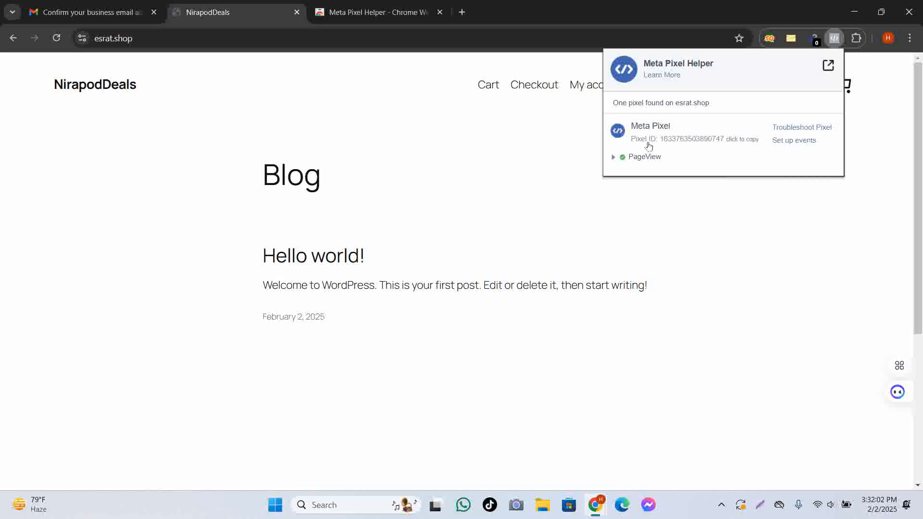
click(796, 224)
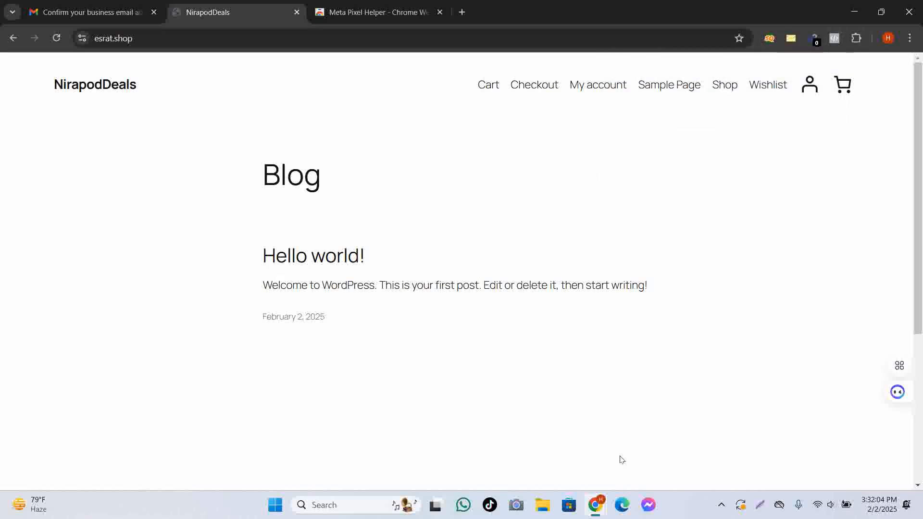
Start the business chat connection setup in Events Manager, then cancel it.
mouse_move(598, 511)
click(623, 435)
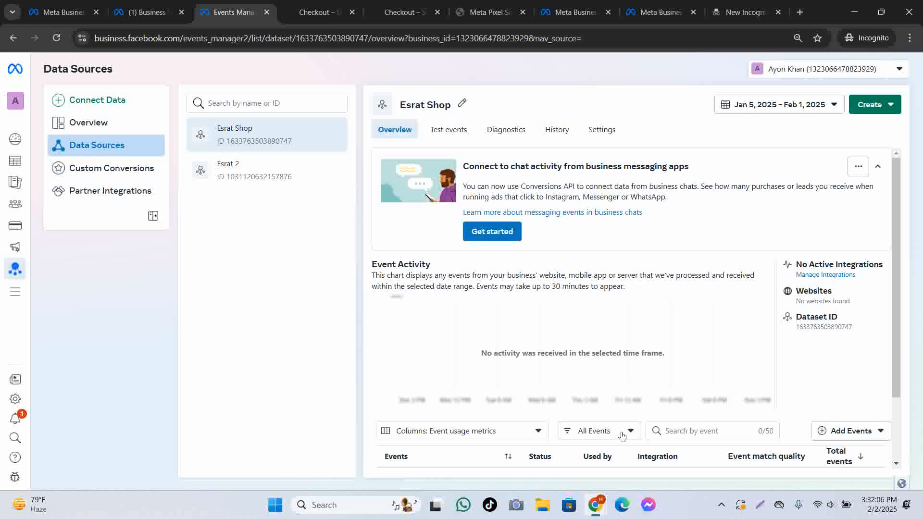
click(492, 231)
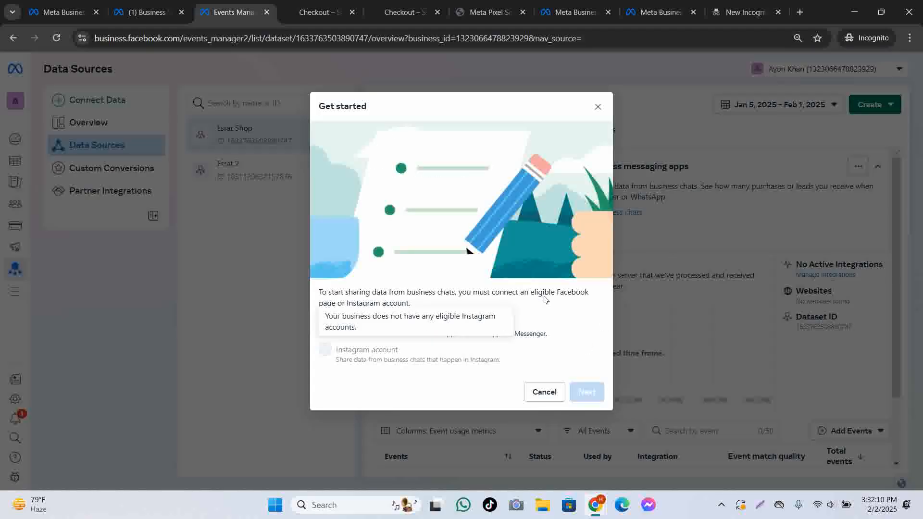
click(544, 391)
Go to Esrat Shop's Test events and expand the server events check instructions.
scroll(621, 411, down, 3)
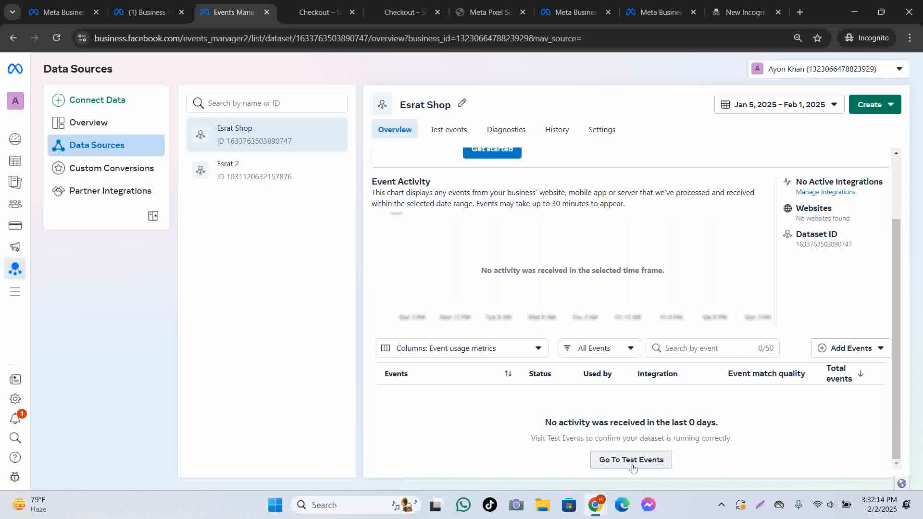
click(639, 461)
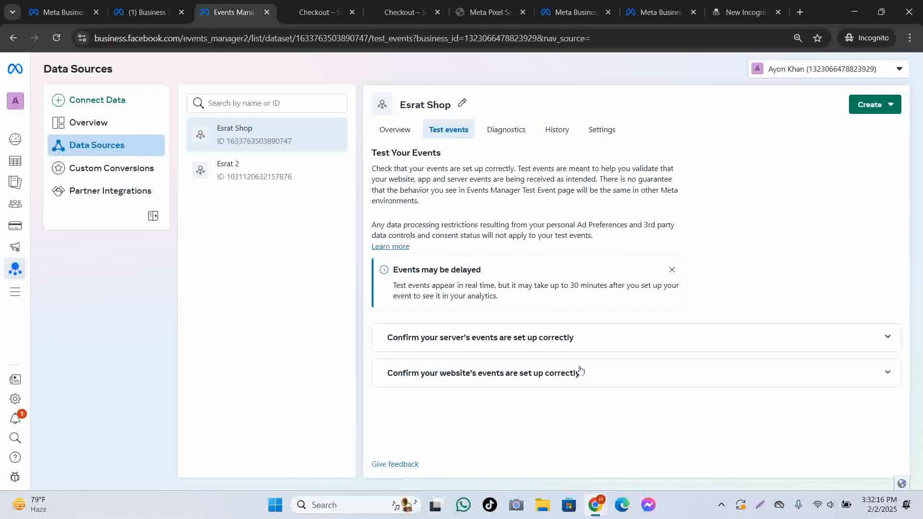
click(632, 348)
scroll(575, 437, down, 2)
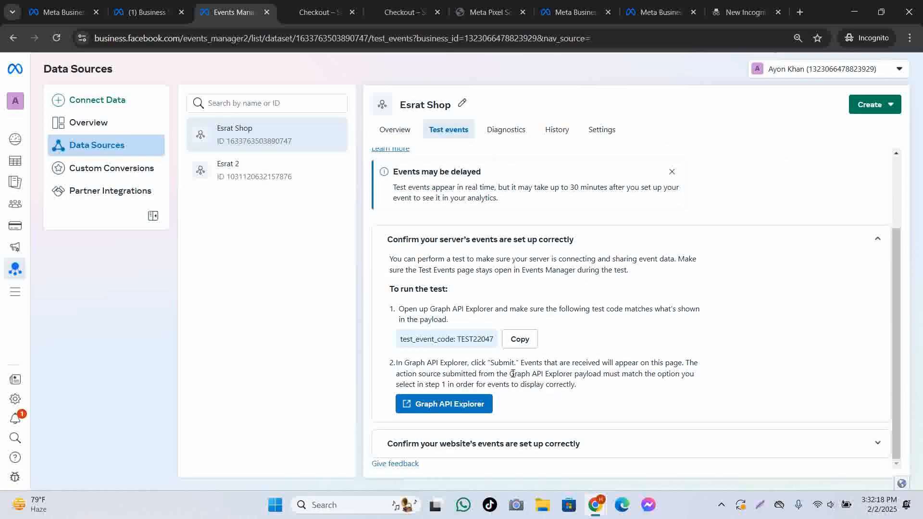
Open Graph API Explorer in a new tab, then expand the website events check instructions.
click(455, 414)
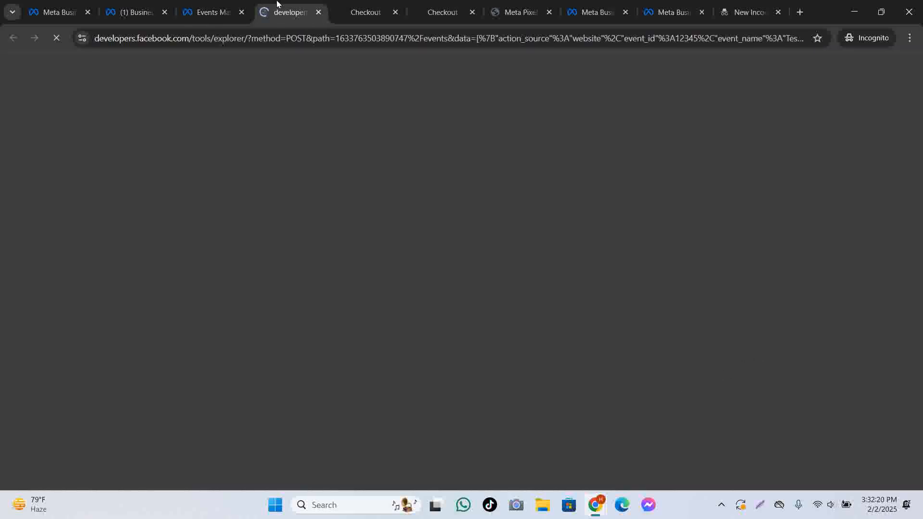
click(201, 12)
click(595, 444)
scroll(625, 423, down, 3)
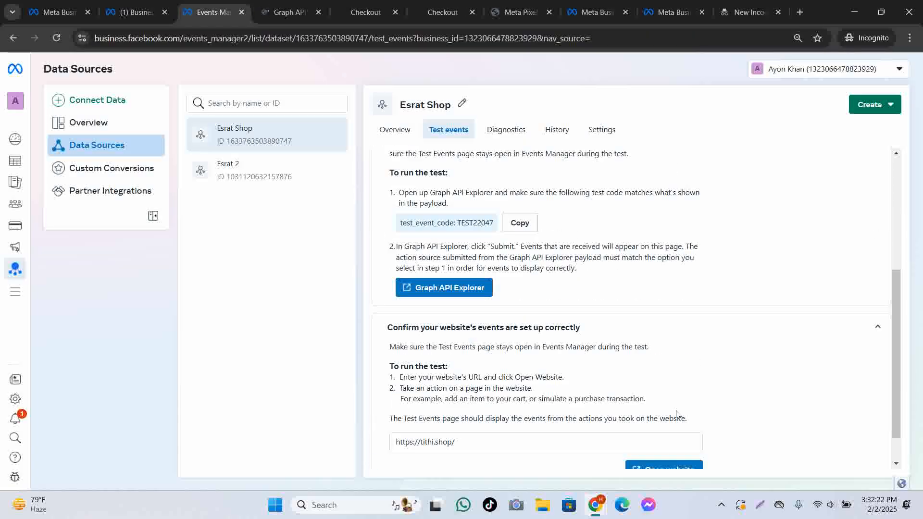
Open the store, visit Johnson's 24 hours Moisture Soft Cream, try BUY NOW and dismiss the alert.
click(683, 433)
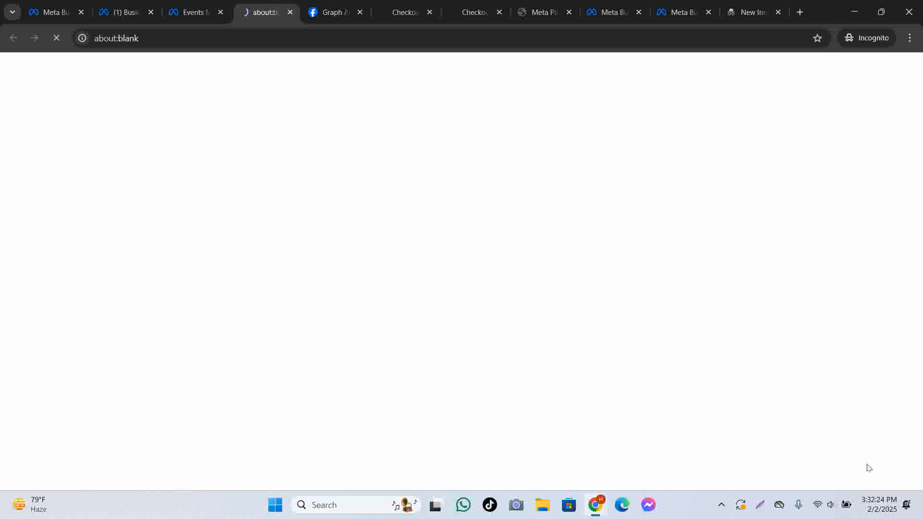
scroll(618, 276, down, 5)
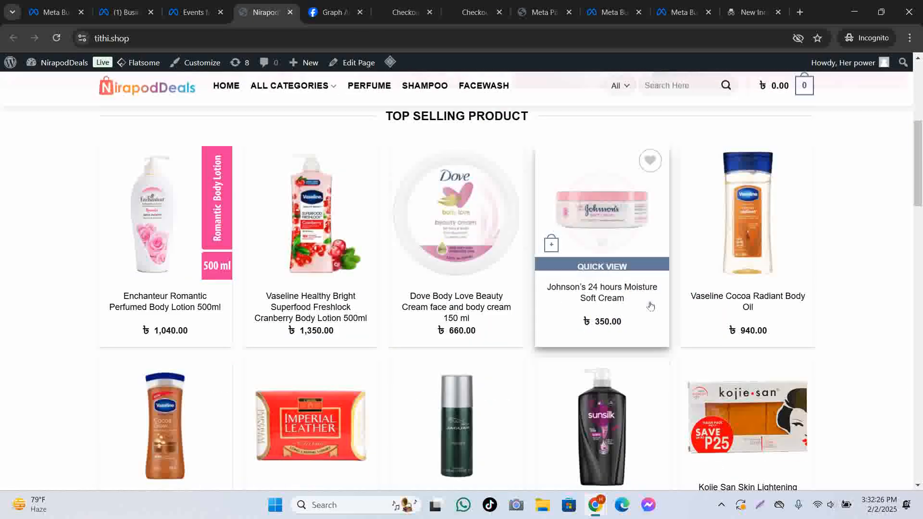
click(650, 304)
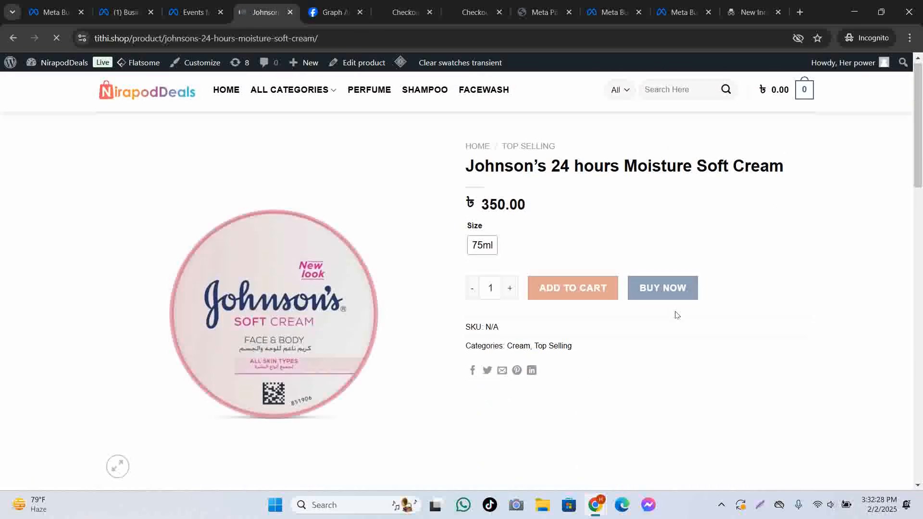
scroll(664, 307, down, 1)
click(678, 227)
click(564, 126)
Open the Sunsilk shampoo product page, then return to the Events Manager tab.
scroll(567, 163, up, 1)
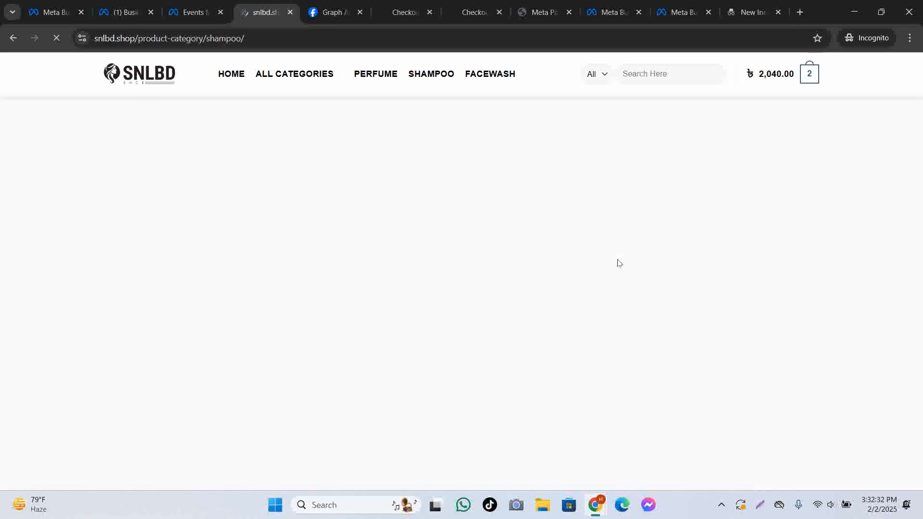
scroll(584, 276, down, 2)
click(332, 212)
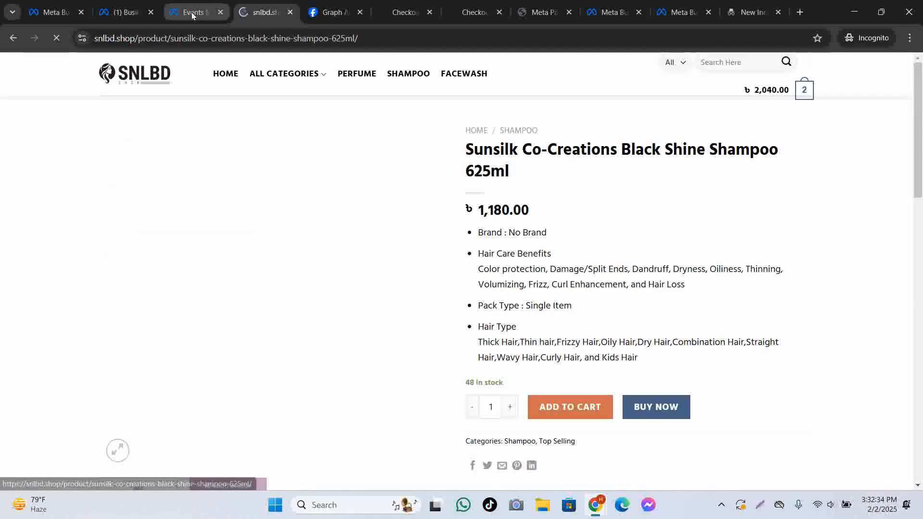
key(ctrl+shift+Tab)
scroll(643, 388, up, 5)
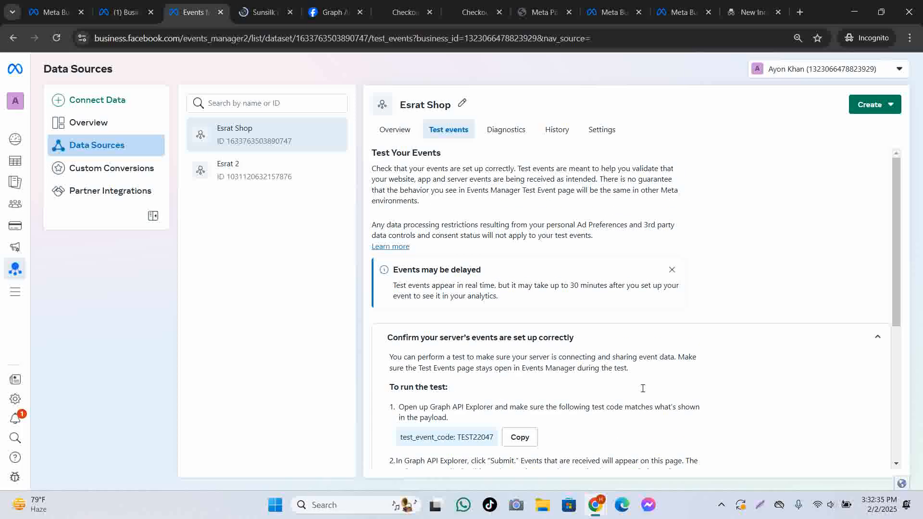
Check Esrat Shop's Diagnostics, then scroll through its History entries.
click(496, 131)
click(548, 135)
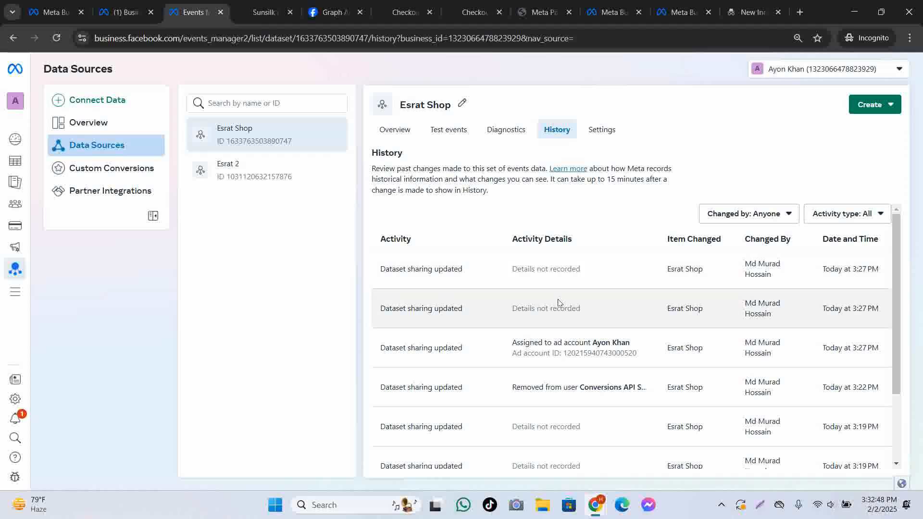
scroll(600, 331, down, 1)
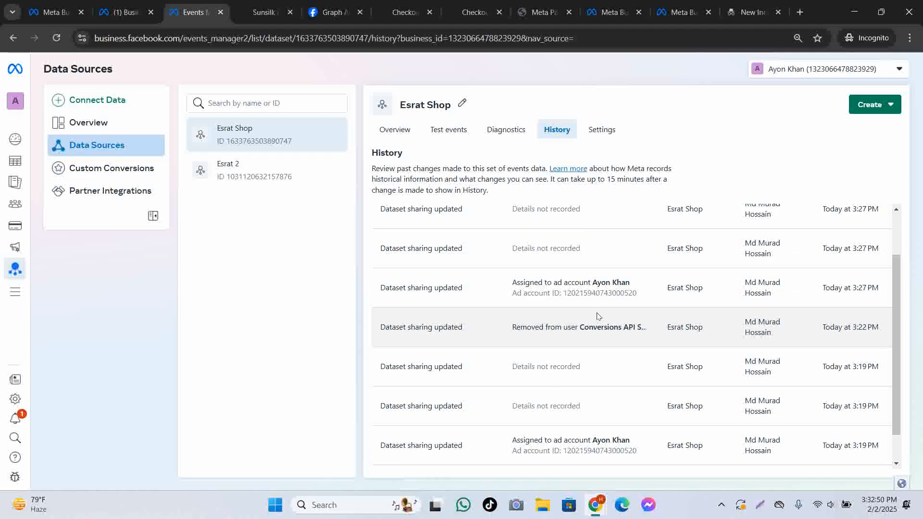
scroll(597, 318, down, 1)
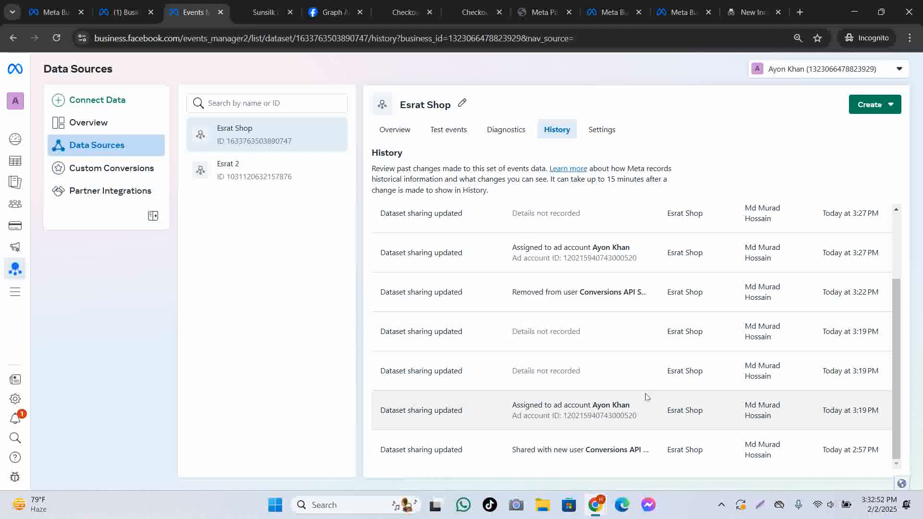
scroll(601, 336, up, 2)
Switch between the Diagnostics, Test events and History tabs, ending on History.
click(505, 130)
click(447, 130)
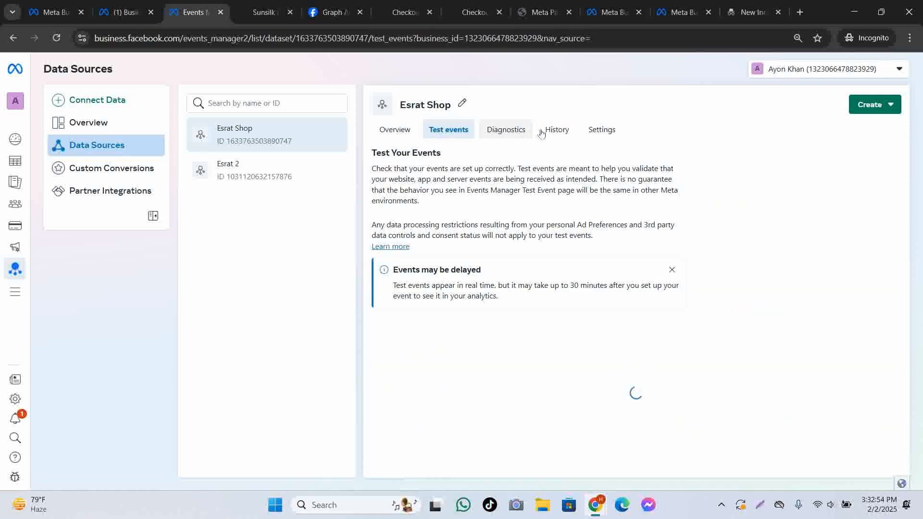
click(544, 131)
click(449, 130)
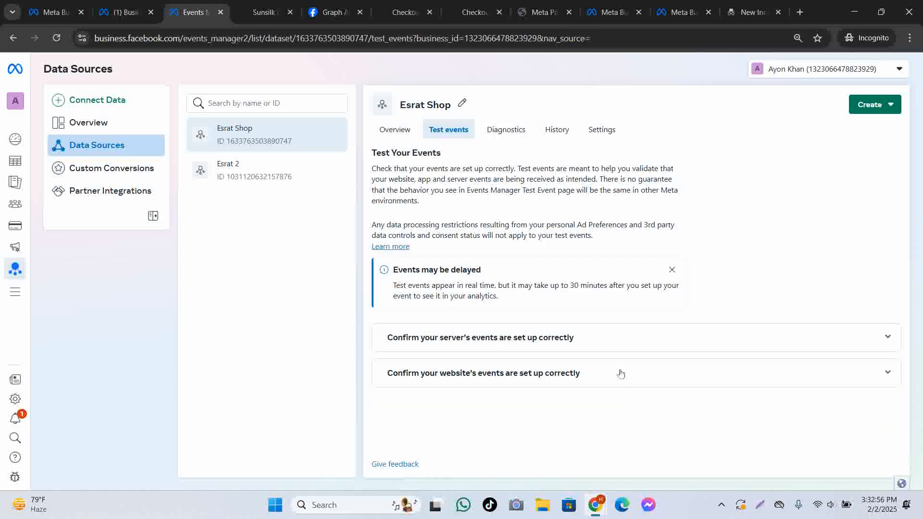
click(556, 130)
Review the Dataset sharing updated entries, glance at Settings, and return to History.
scroll(616, 344, down, 2)
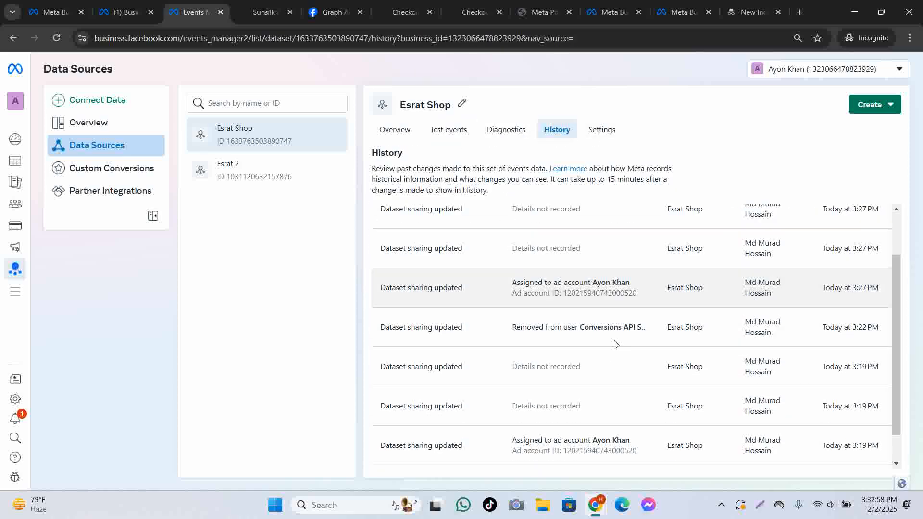
scroll(620, 346, up, 2)
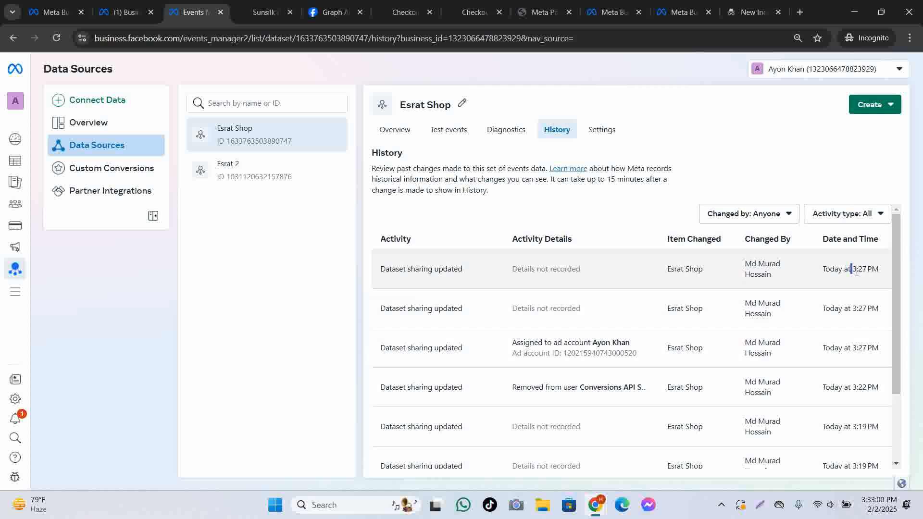
scroll(824, 247, down, 2)
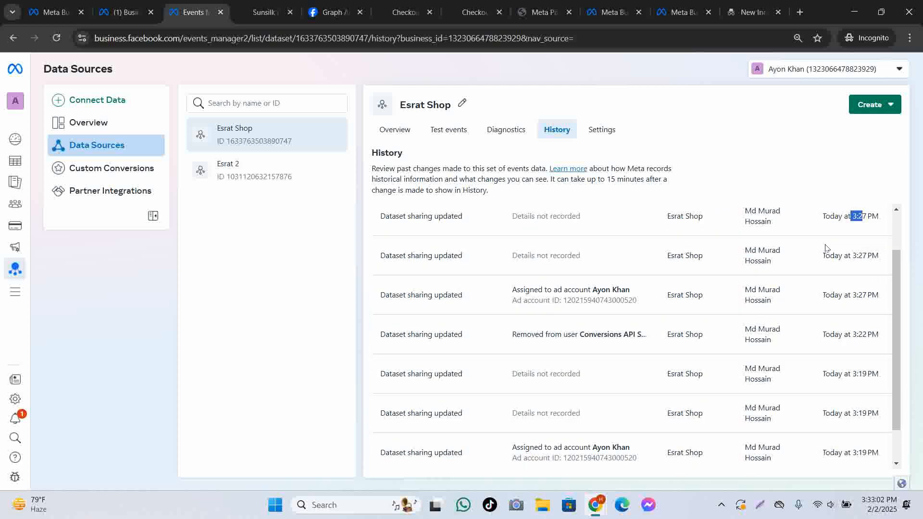
scroll(825, 247, up, 2)
scroll(824, 249, down, 2)
scroll(818, 252, up, 2)
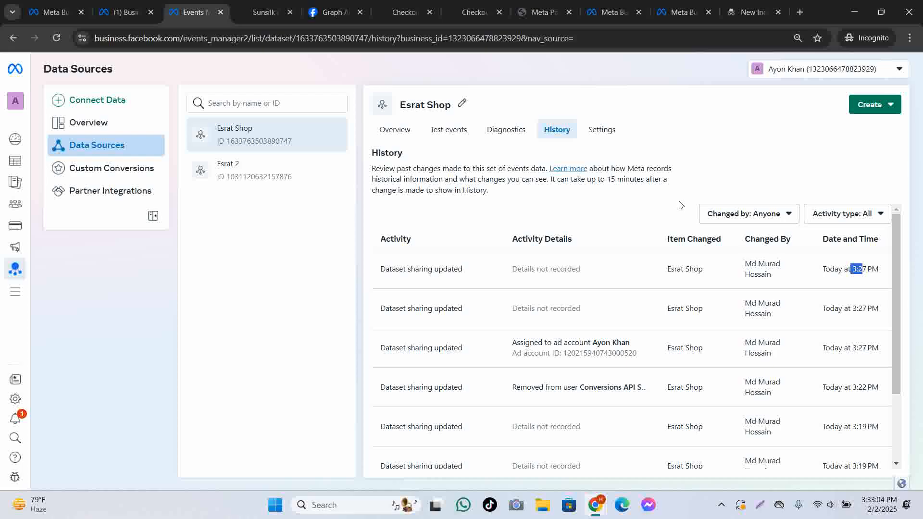
click(602, 129)
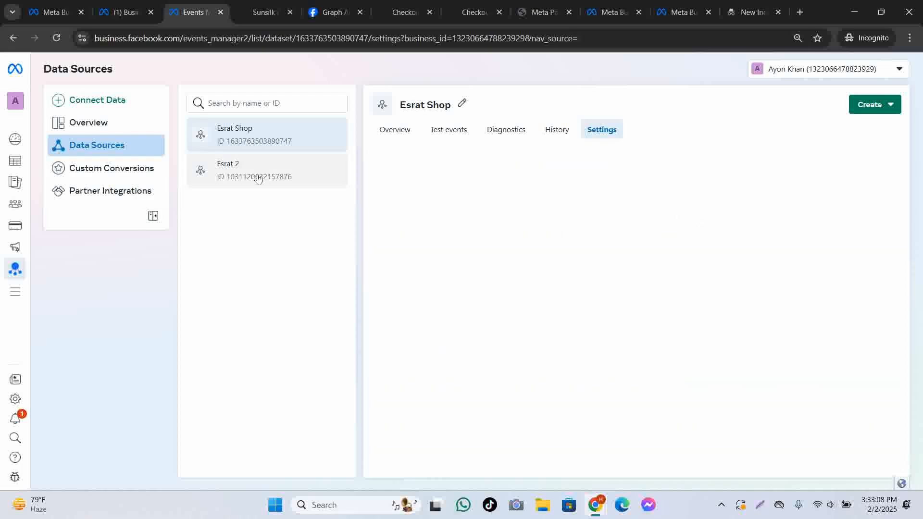
click(553, 129)
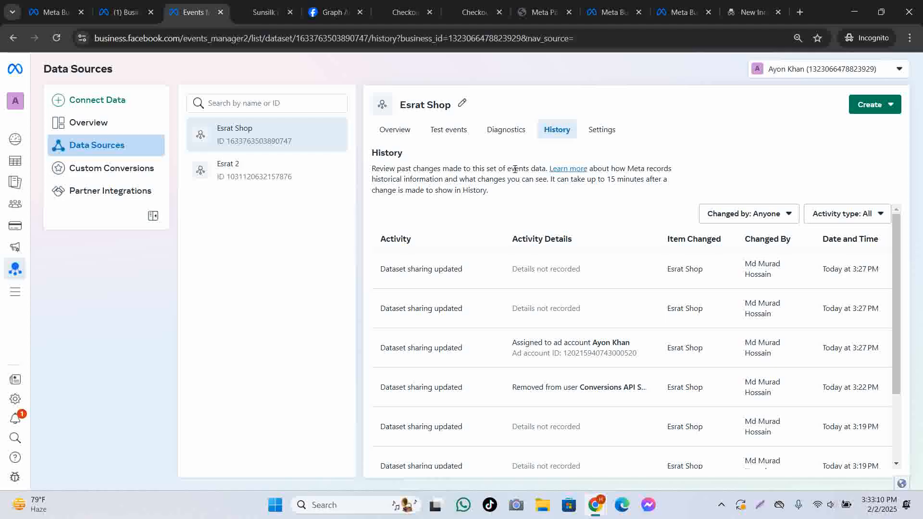
Open a new incognito tab, then bring the regular window's Meta Pixel Helper page forward.
click(800, 13)
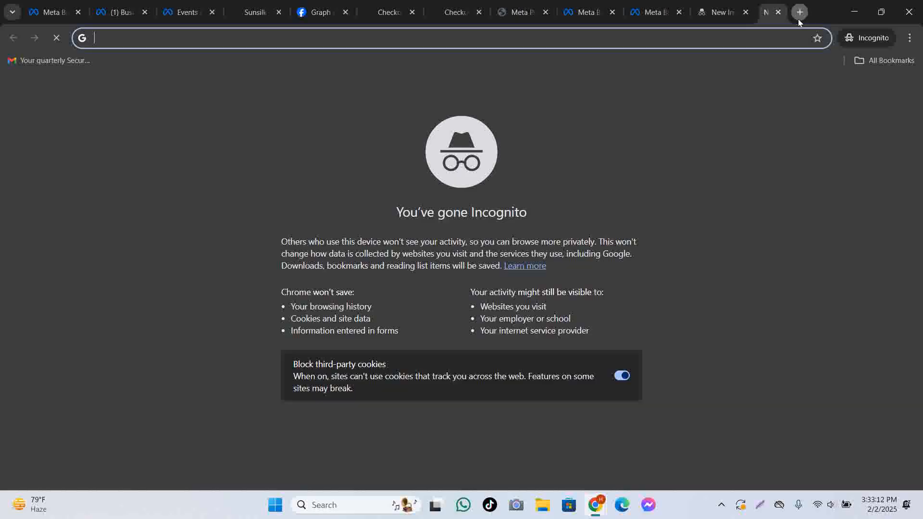
mouse_move(595, 510)
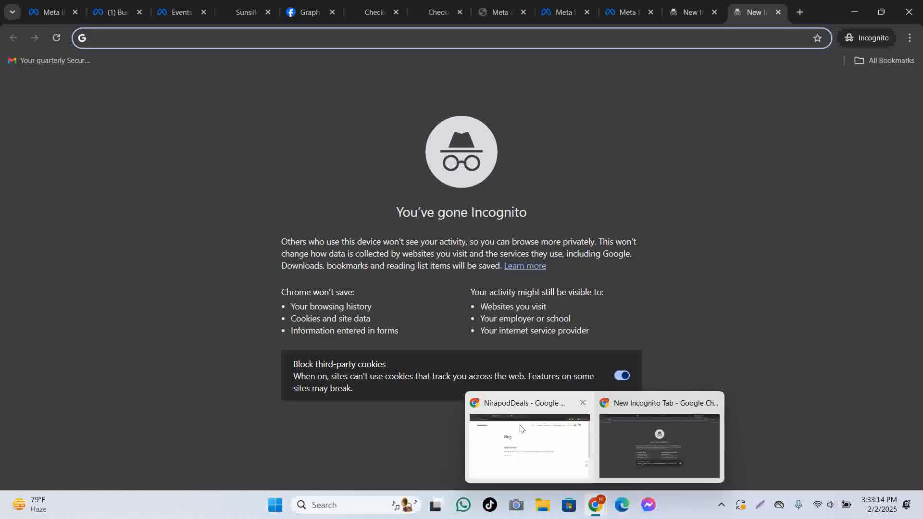
click(529, 435)
click(428, 12)
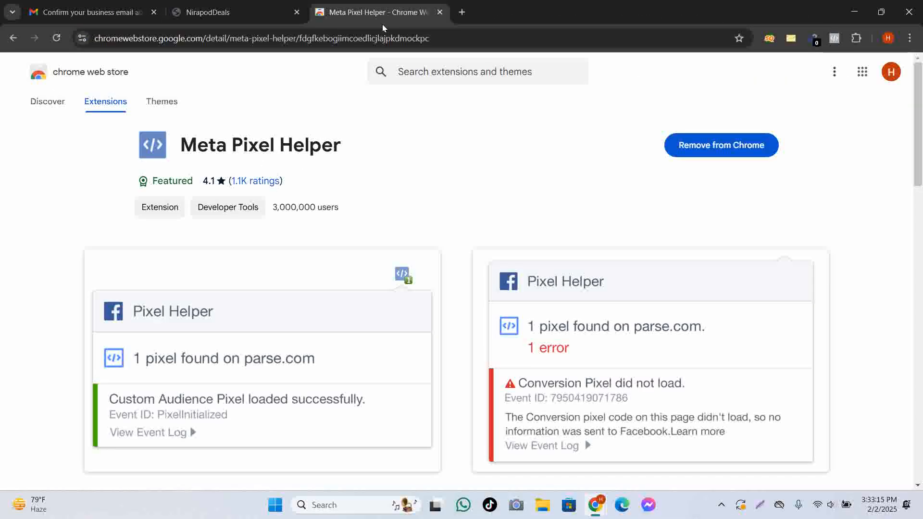
Open a new tab and go to fiverr.com.
click(462, 12)
click(316, 244)
text(f)
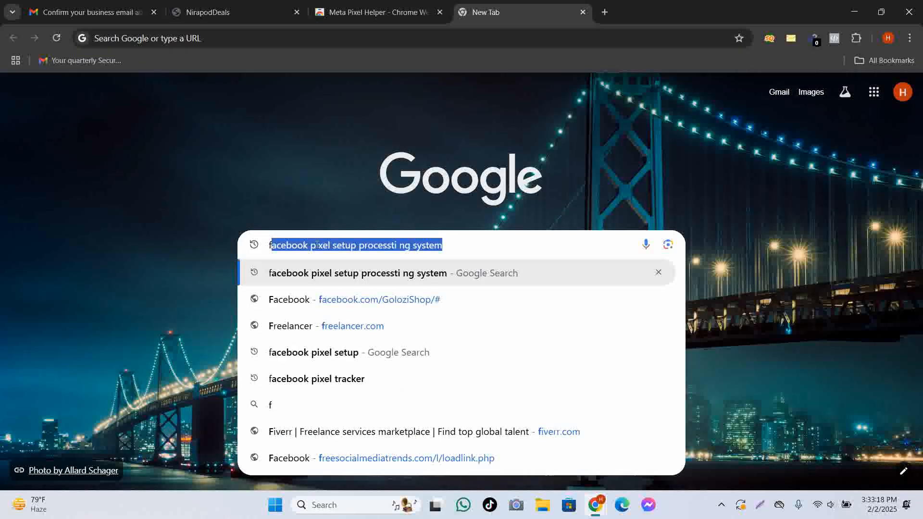
text(iverr)
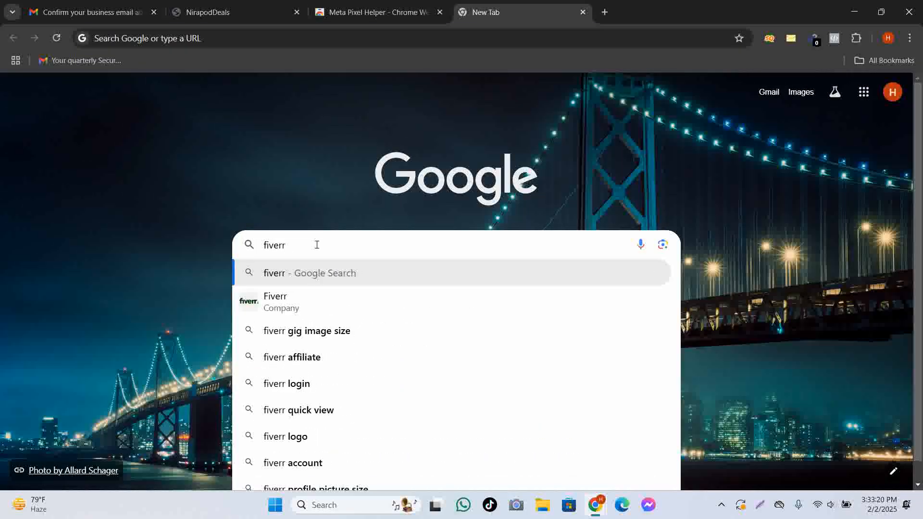
text(.com)
key(Return)
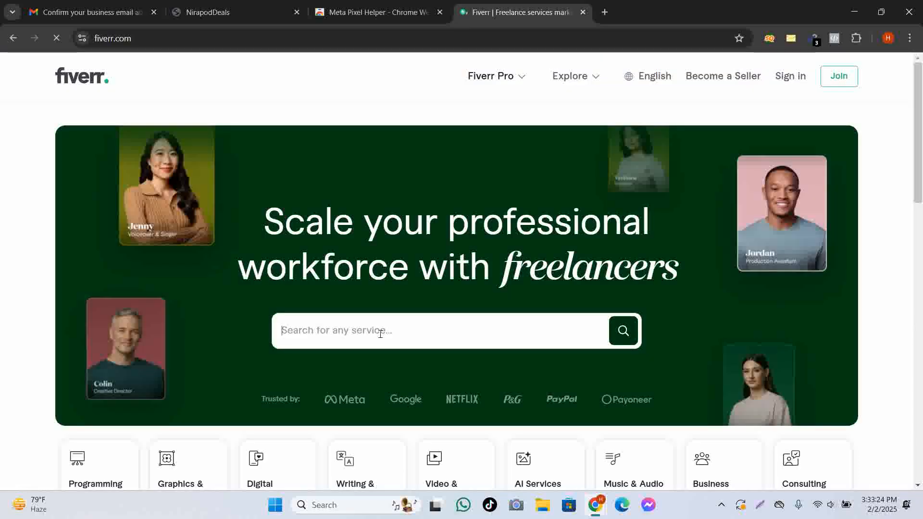
Search Fiverr for 'facebook pixel', adding 'facebook' at the start of the term.
text(p)
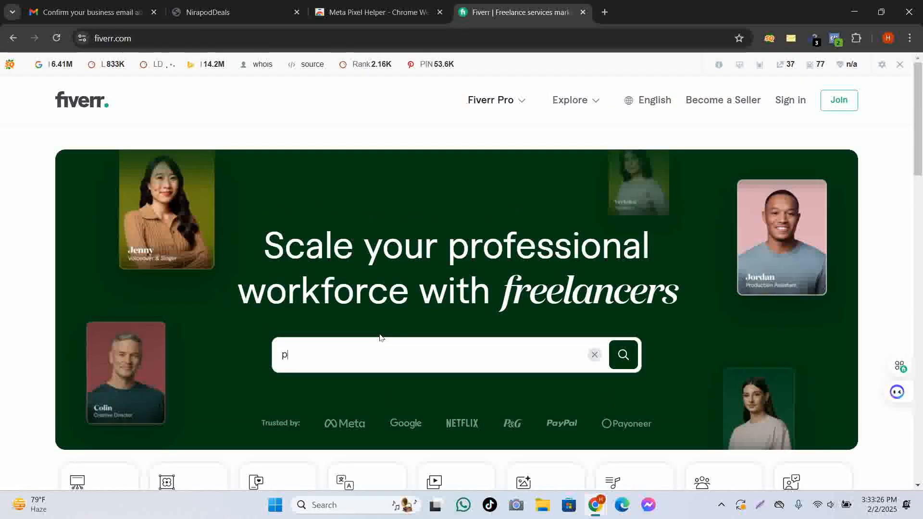
text(i)
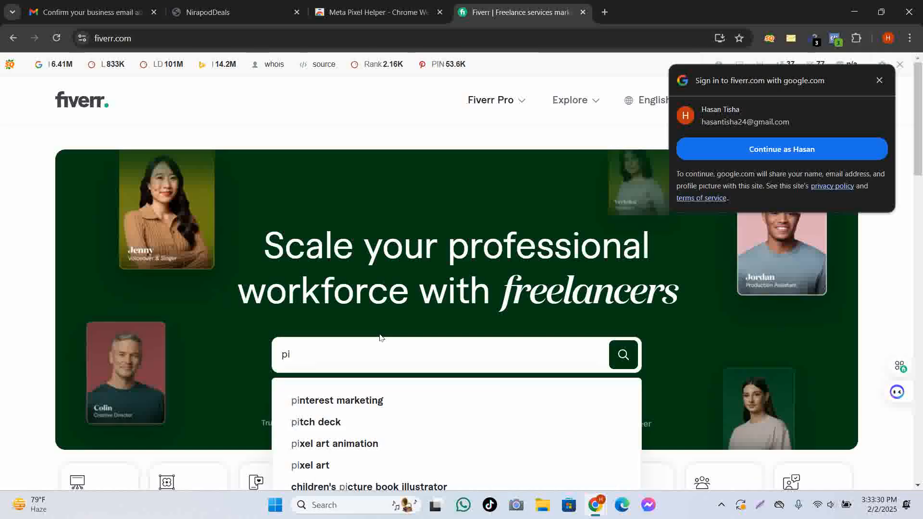
click(310, 361)
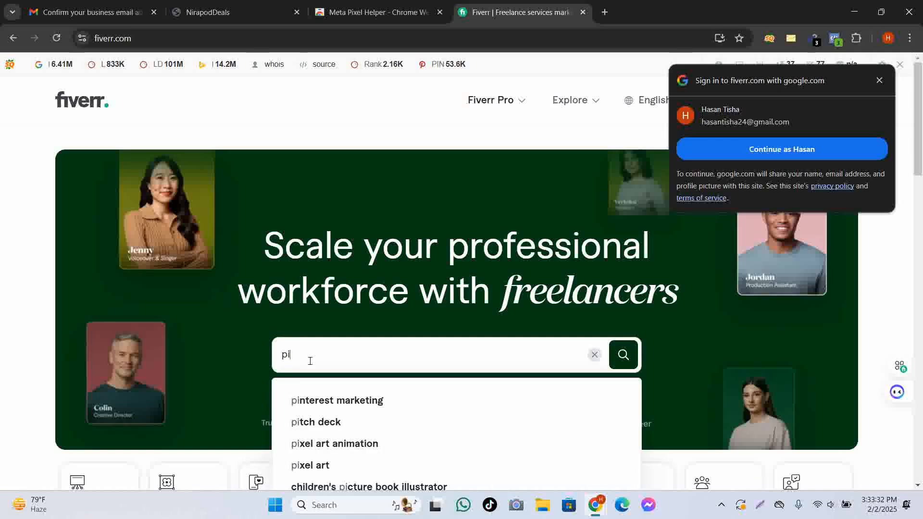
text(xe)
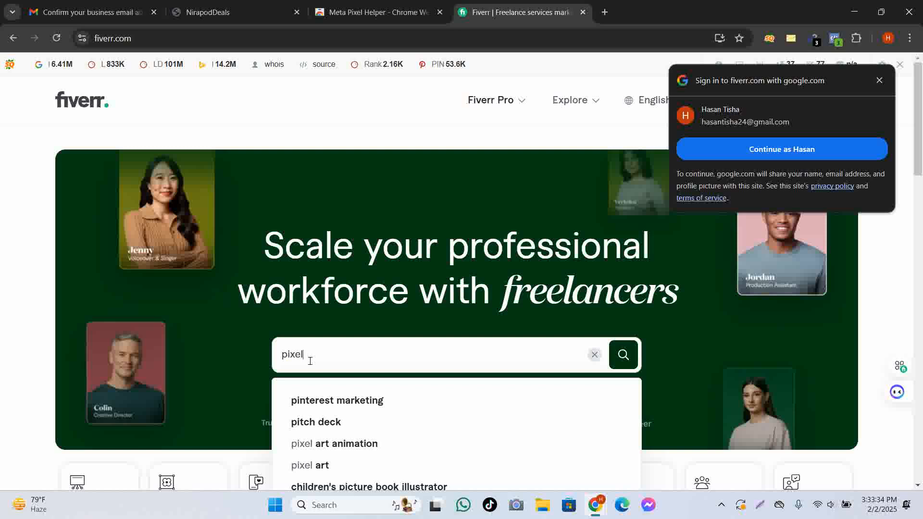
text(l)
key(Home)
text(f)
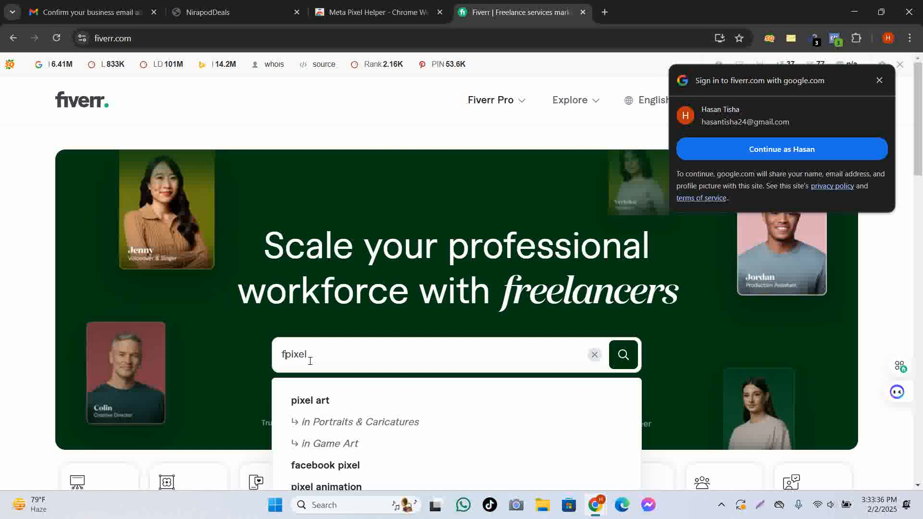
text(aceb)
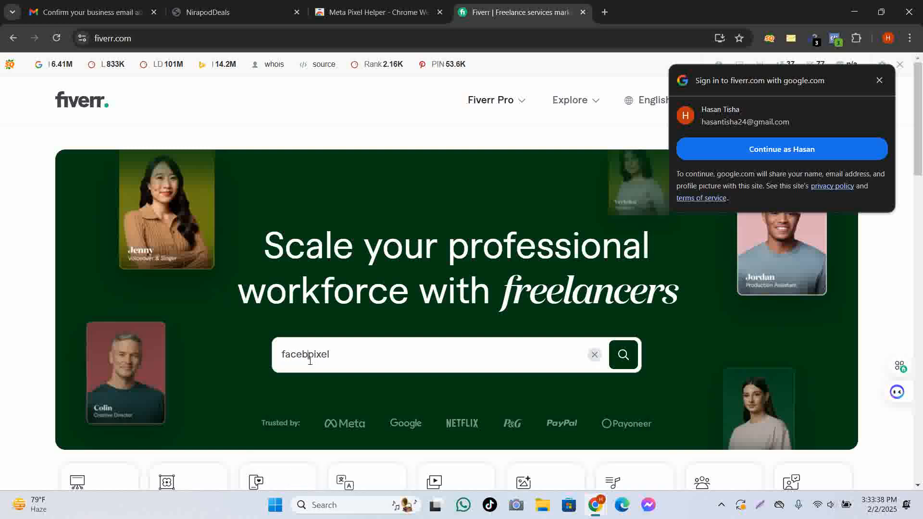
text(ook)
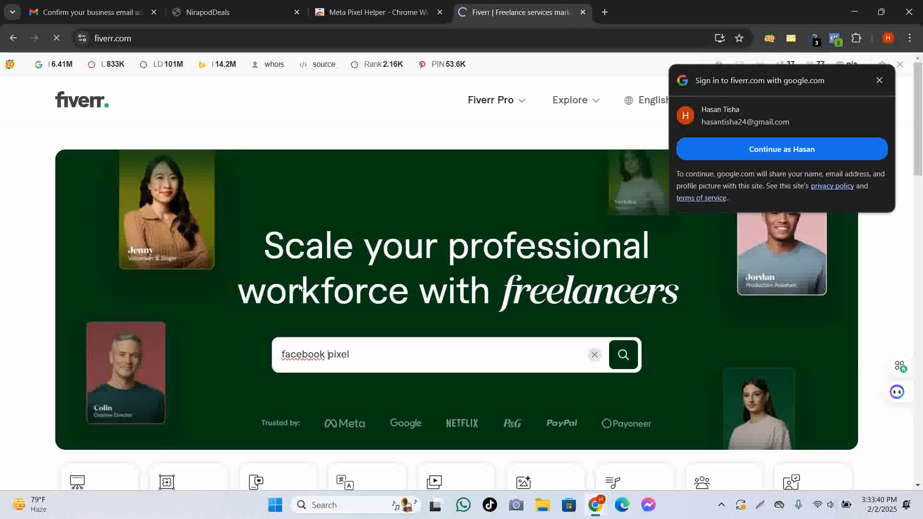
scroll(357, 274, down, 5)
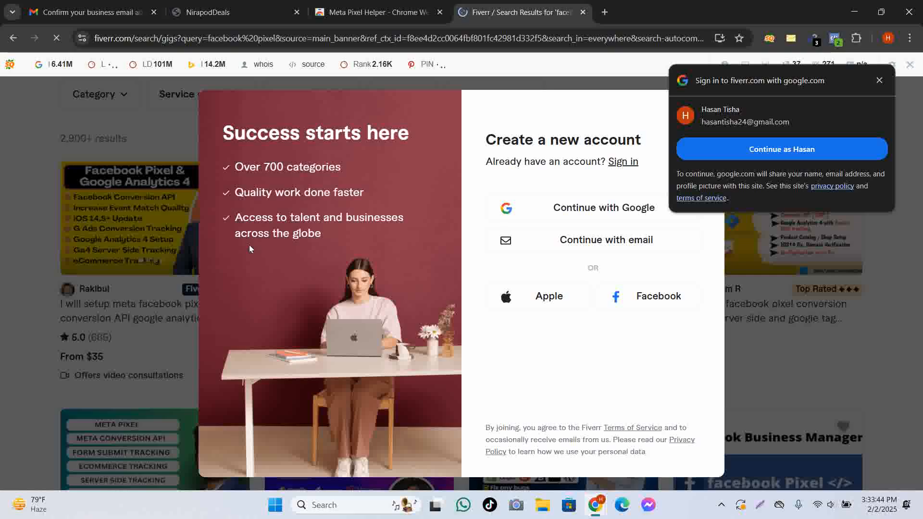
Dismiss the sign-up prompt and the Google sign-in popup over the results.
click(28, 309)
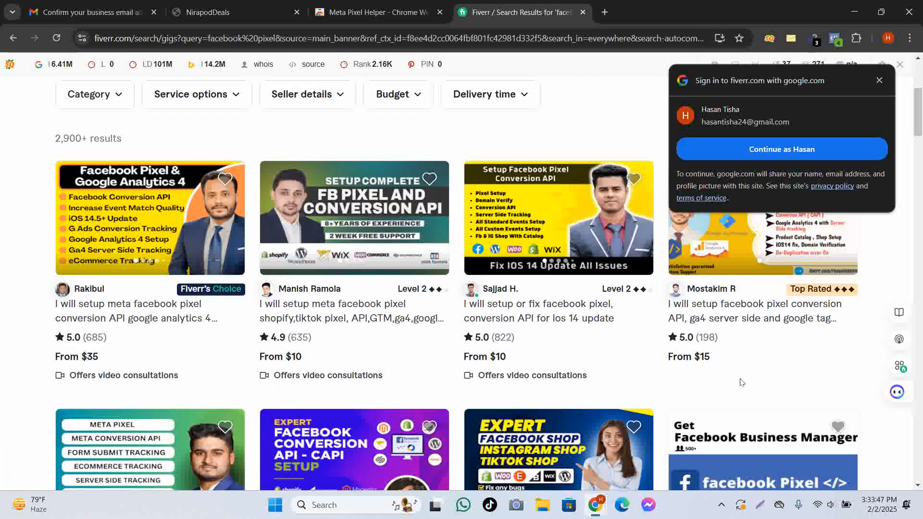
scroll(734, 376, down, 5)
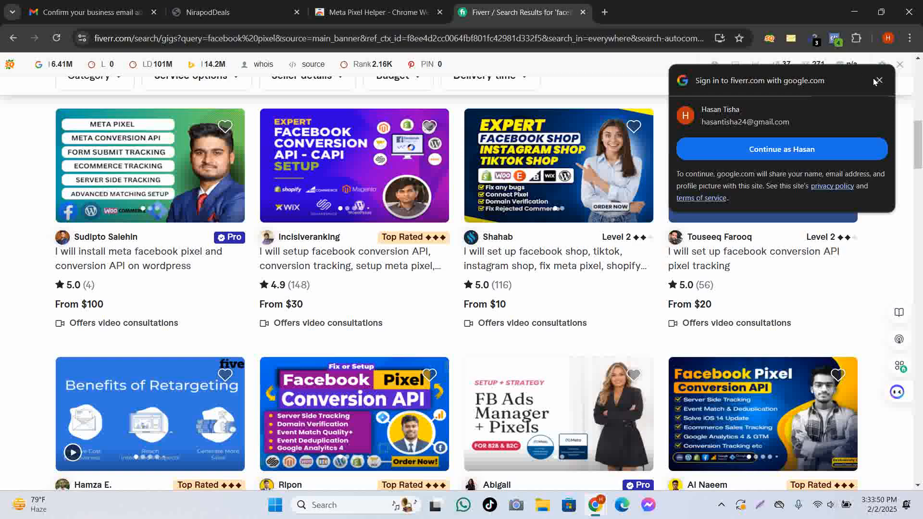
click(877, 81)
Scroll the results and open the Facebook shop setup gig in a new tab.
scroll(331, 347, down, 6)
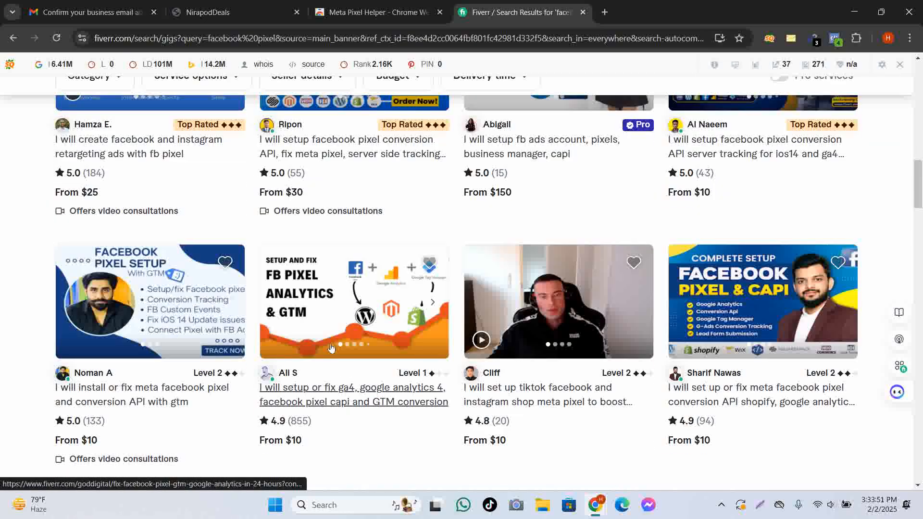
scroll(331, 348, down, 5)
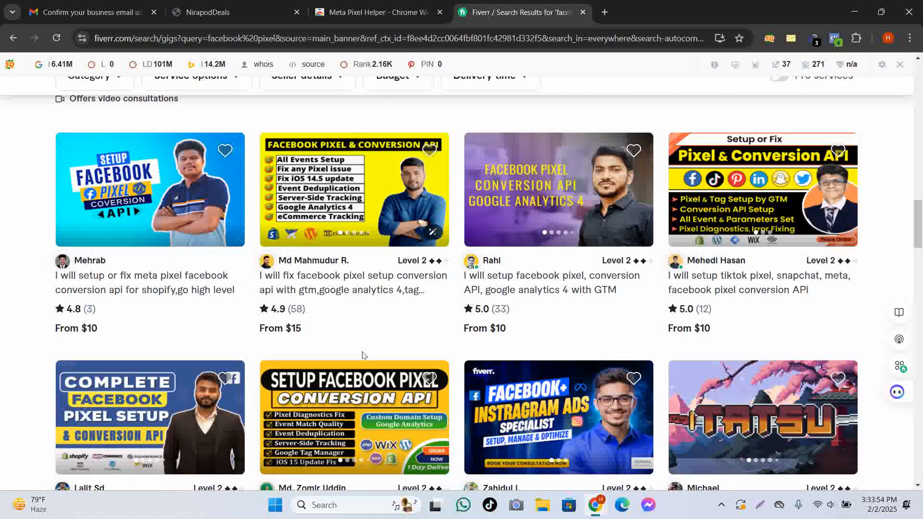
scroll(364, 355, up, 9)
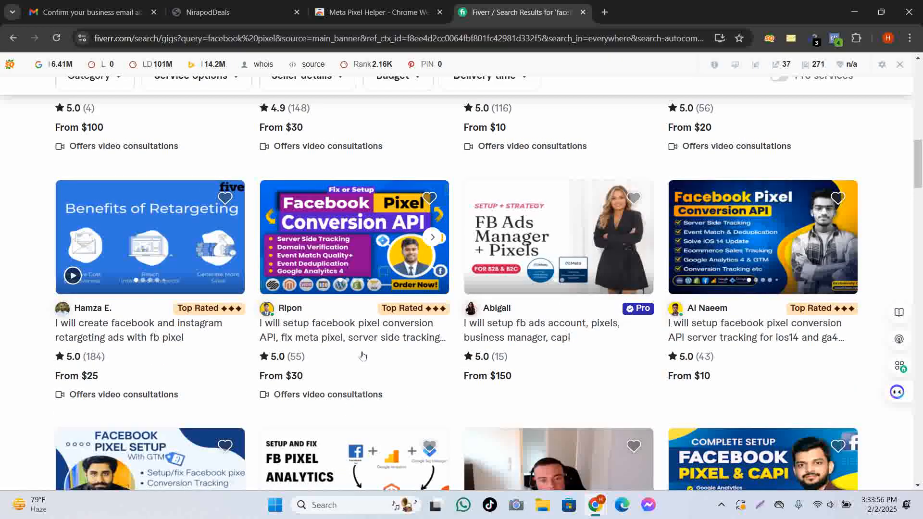
scroll(362, 355, up, 5)
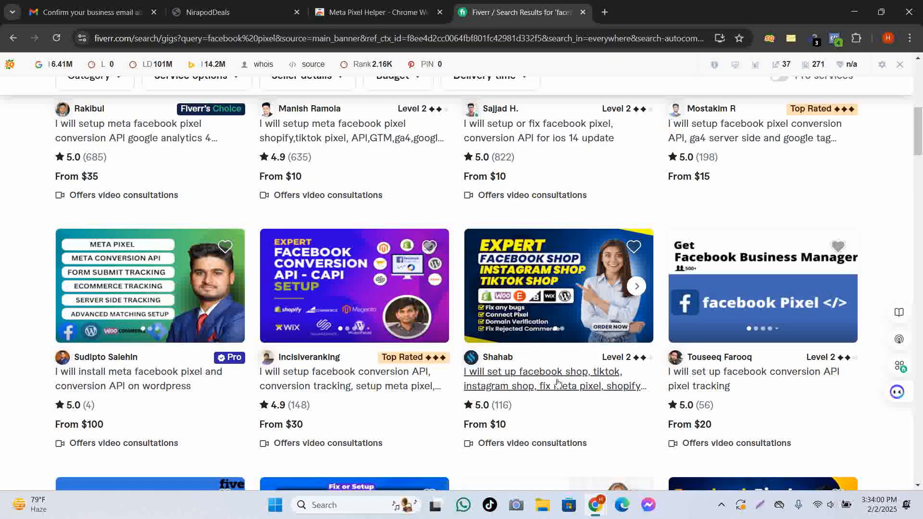
right_click(519, 391)
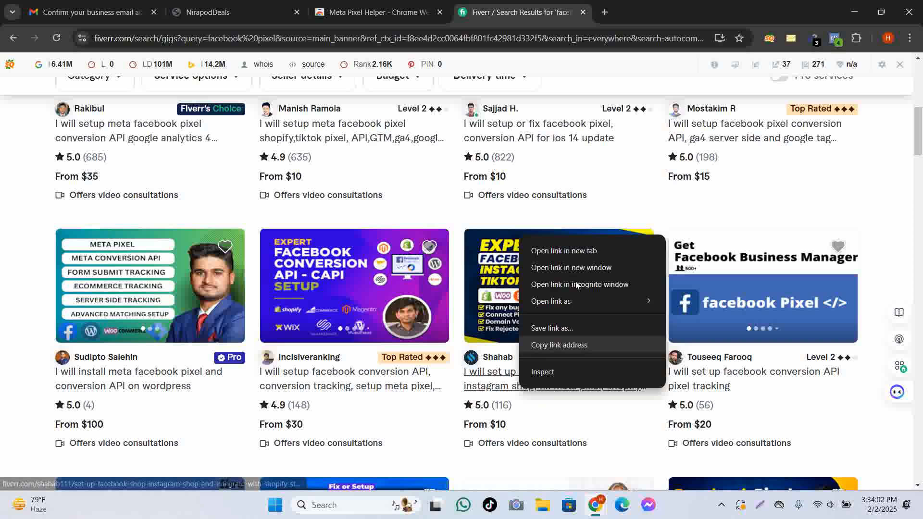
click(581, 251)
Compare the gig's $10 Basic, $55 Standard and $125 Premium packages, then close the gig tab.
click(629, 12)
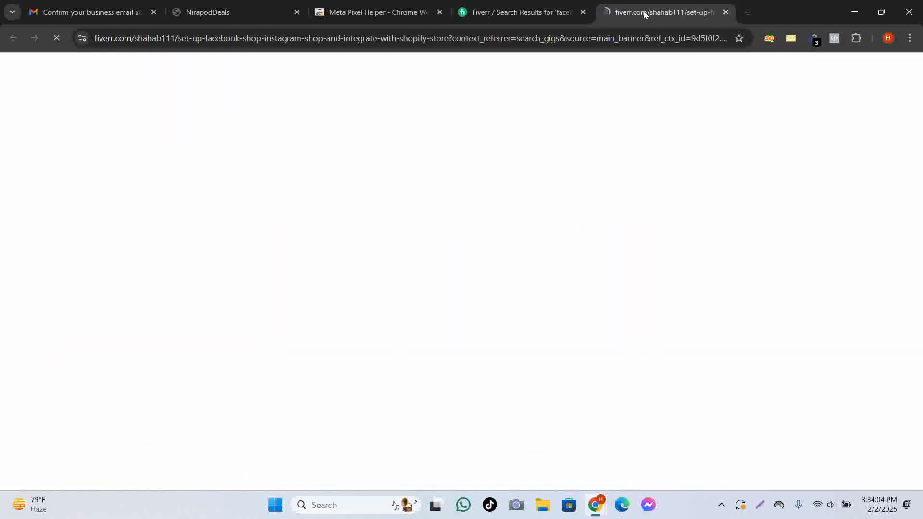
scroll(598, 216, down, 1)
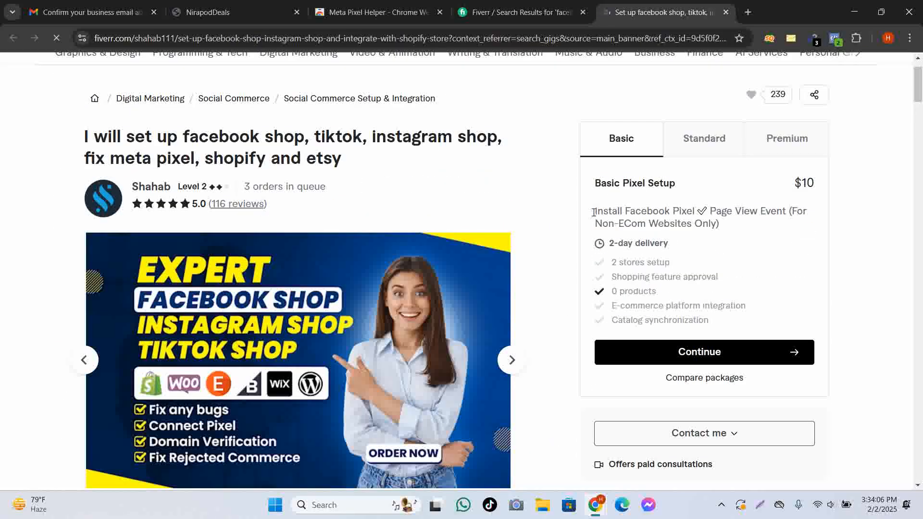
drag(595, 212, 788, 231)
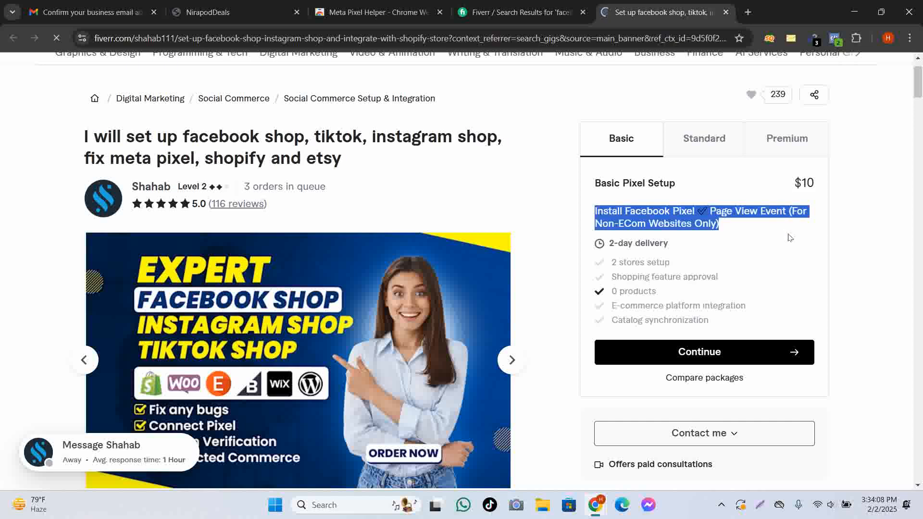
click(687, 158)
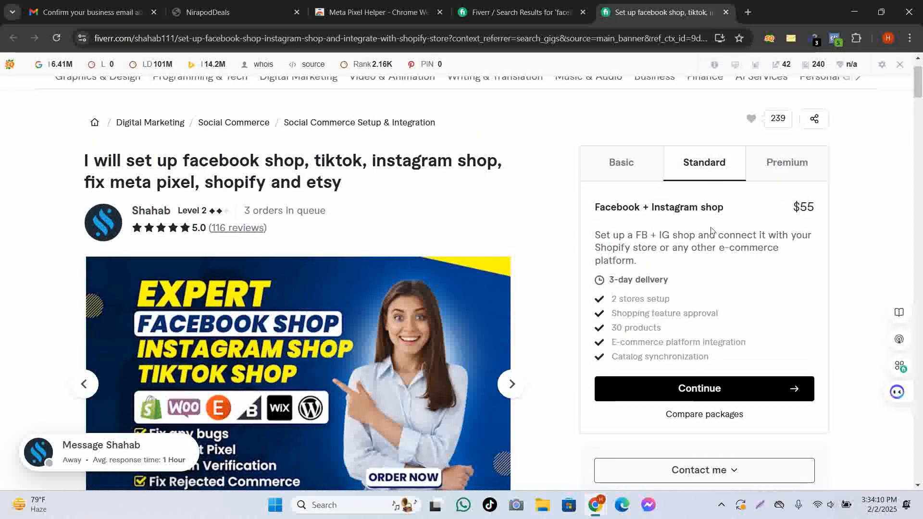
drag(634, 263, 592, 211)
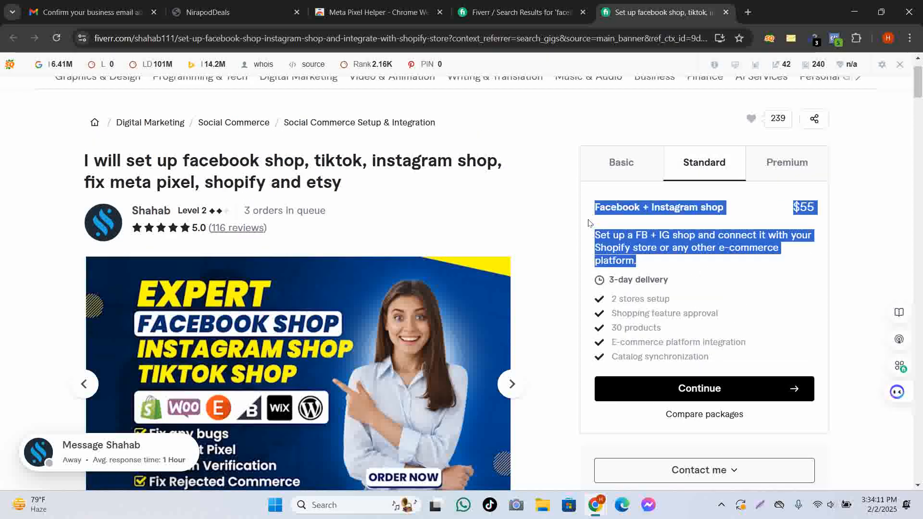
click(787, 162)
drag(690, 253, 594, 208)
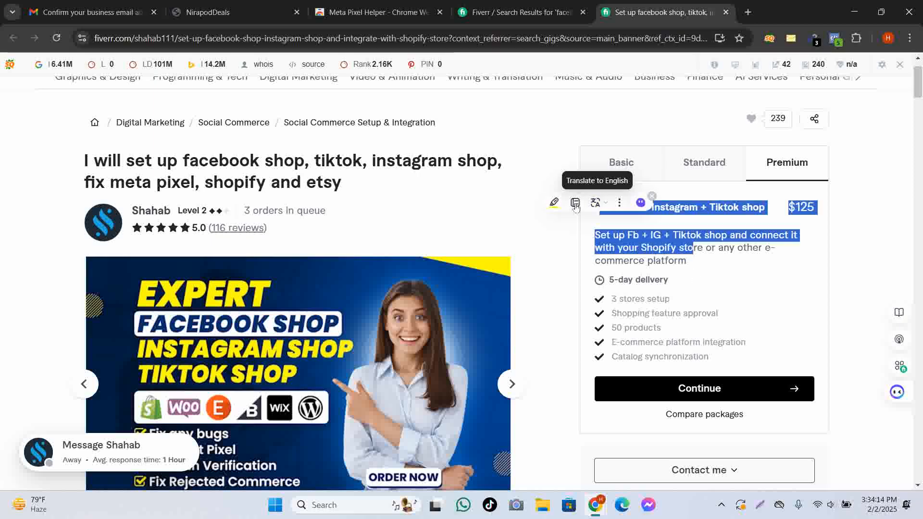
click(605, 204)
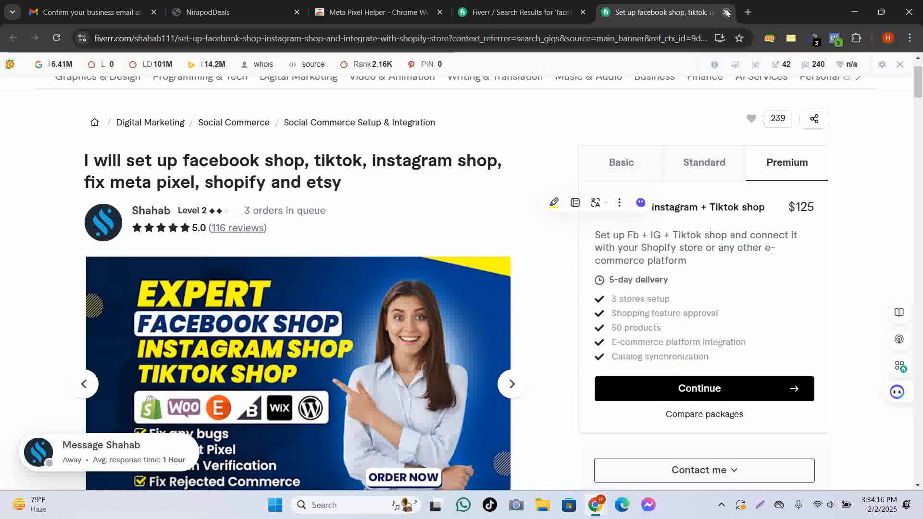
click(726, 12)
Close the Fiverr results and Meta Pixel Helper tabs, then the empty incognito tabs.
click(582, 12)
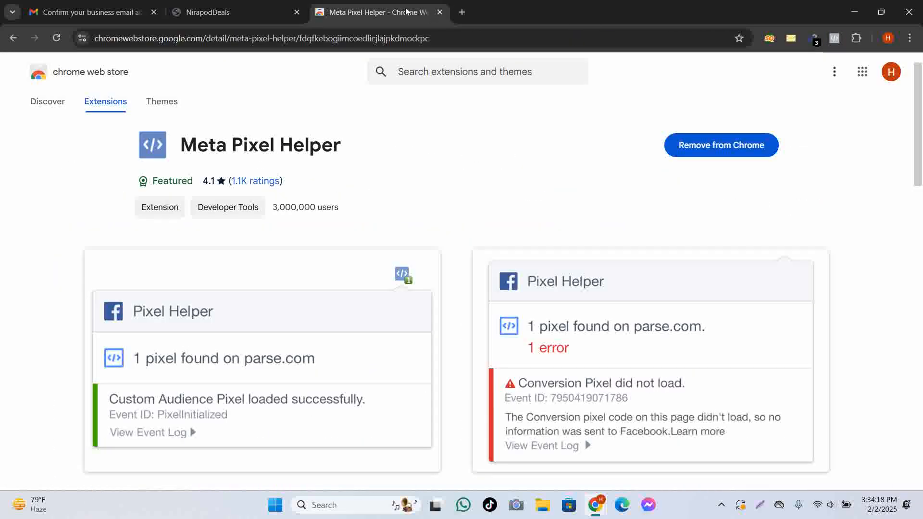
click(440, 13)
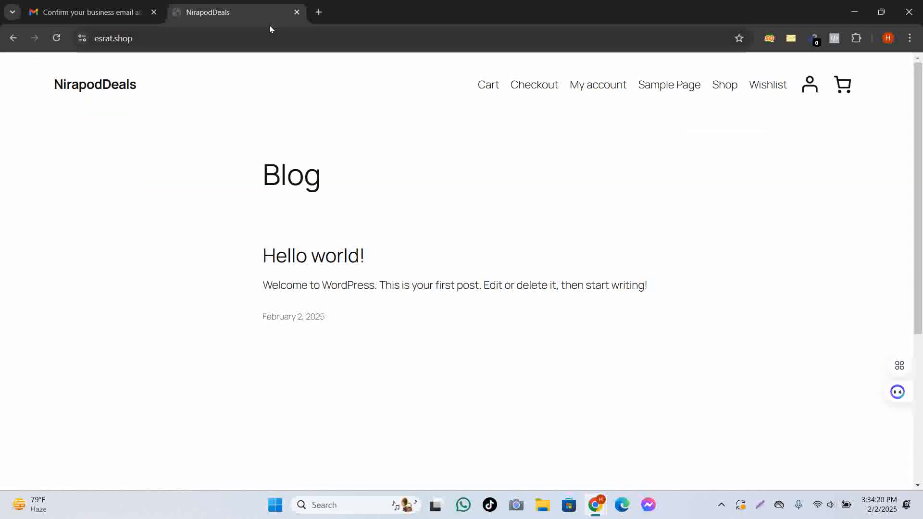
mouse_move(602, 512)
click(645, 449)
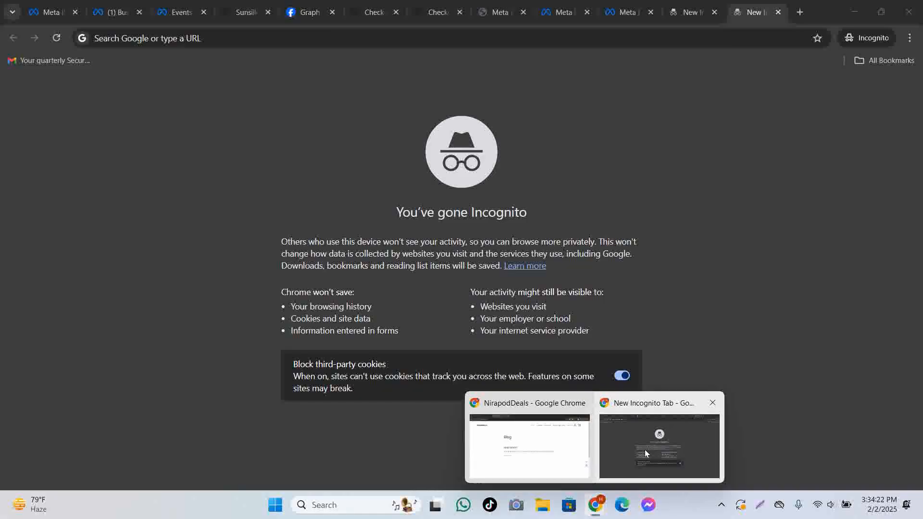
click(777, 12)
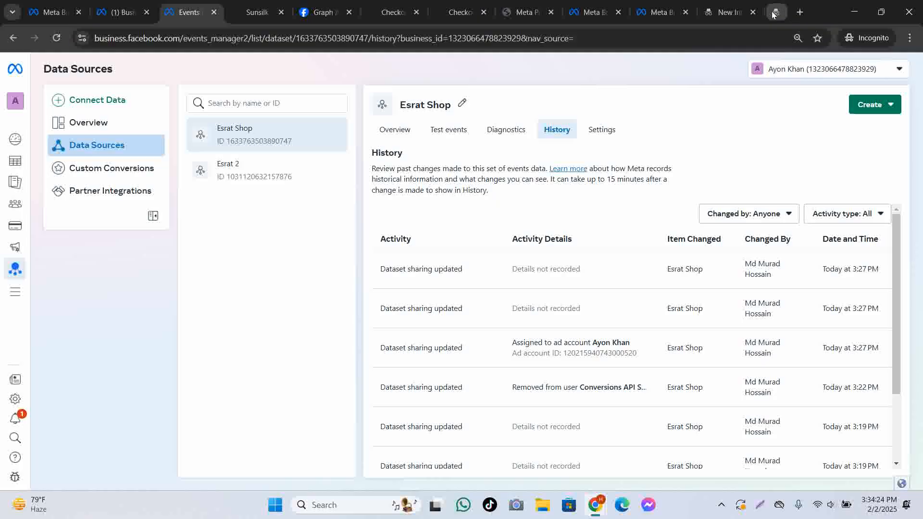